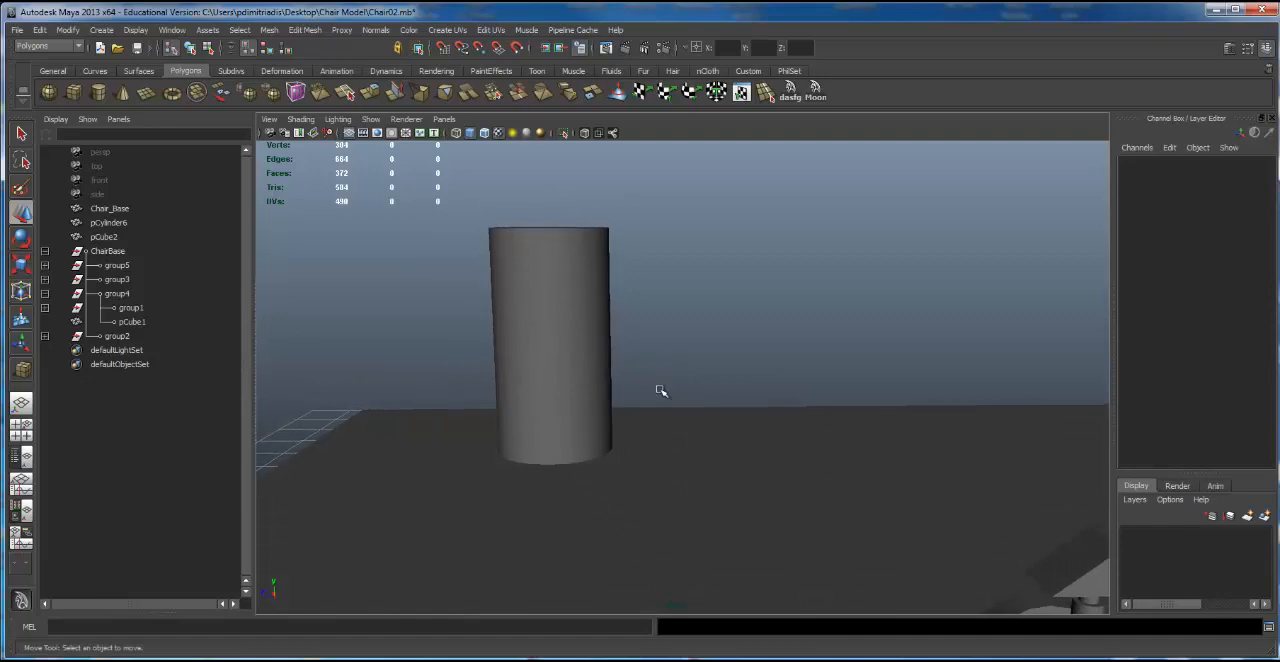
# Step: Duplicate the chair's four-legged base group and move the copy away from the original to Translate Z 10.556
pyautogui.click(584, 312)
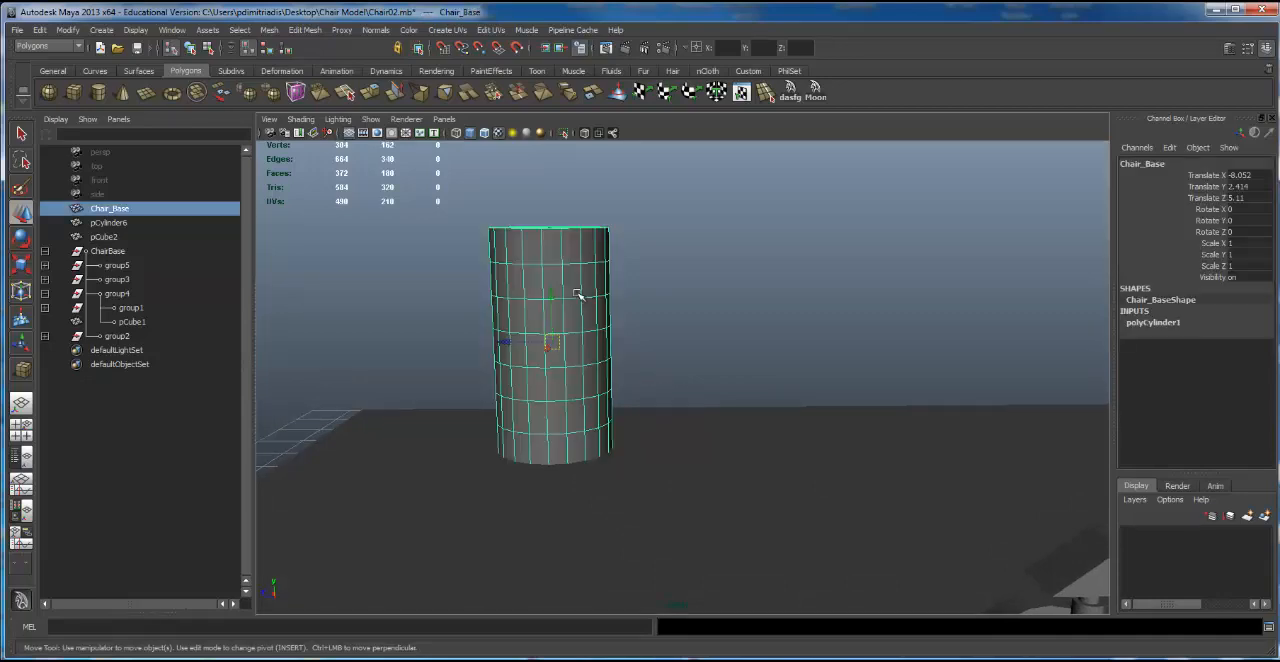
pyautogui.keyDown('alt'); pyautogui.moveTo(706, 277); pyautogui.dragTo(740, 299, button='right'); pyautogui.keyUp('alt')
pyautogui.keyDown('alt'); pyautogui.moveTo(740, 299); pyautogui.dragTo(857, 236); pyautogui.keyUp('alt')
pyautogui.keyDown('alt'); pyautogui.moveTo(685, 65); pyautogui.dragTo(677, 74); pyautogui.keyUp('alt')
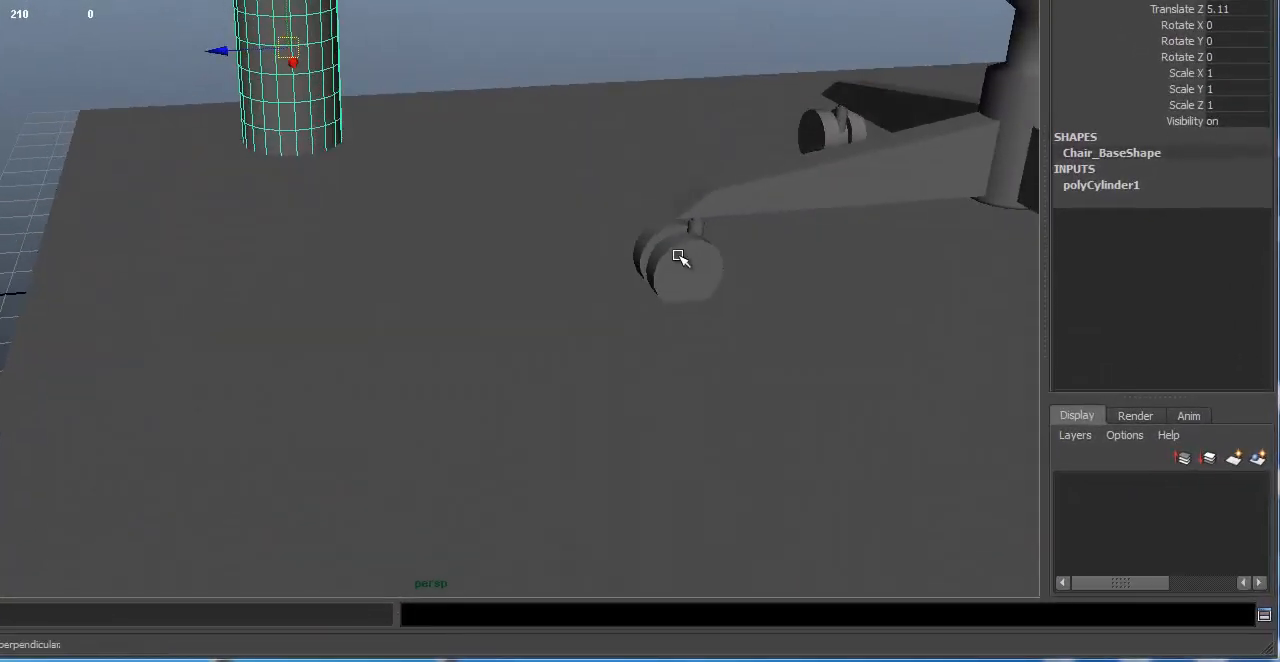
pyautogui.click(680, 260)
pyautogui.keyDown('alt'); pyautogui.moveTo(714, 237); pyautogui.dragTo(551, 206, button='right'); pyautogui.keyUp('alt')
pyautogui.keyDown('alt'); pyautogui.moveTo(551, 206); pyautogui.dragTo(547, 214, button='middle'); pyautogui.keyUp('alt')
pyautogui.keyDown('alt'); pyautogui.moveTo(587, 200); pyautogui.dragTo(100, 243); pyautogui.keyUp('alt')
pyautogui.hotkey('ctrl', 'd')
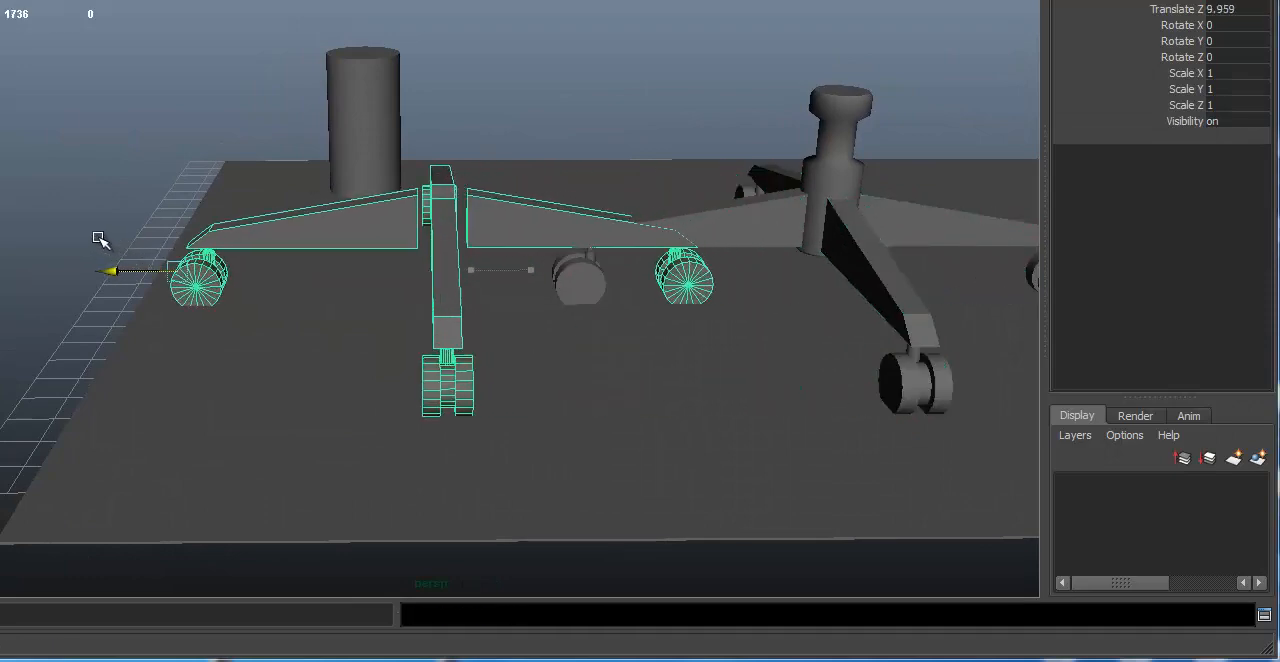
pyautogui.scroll(5, 297, 223)
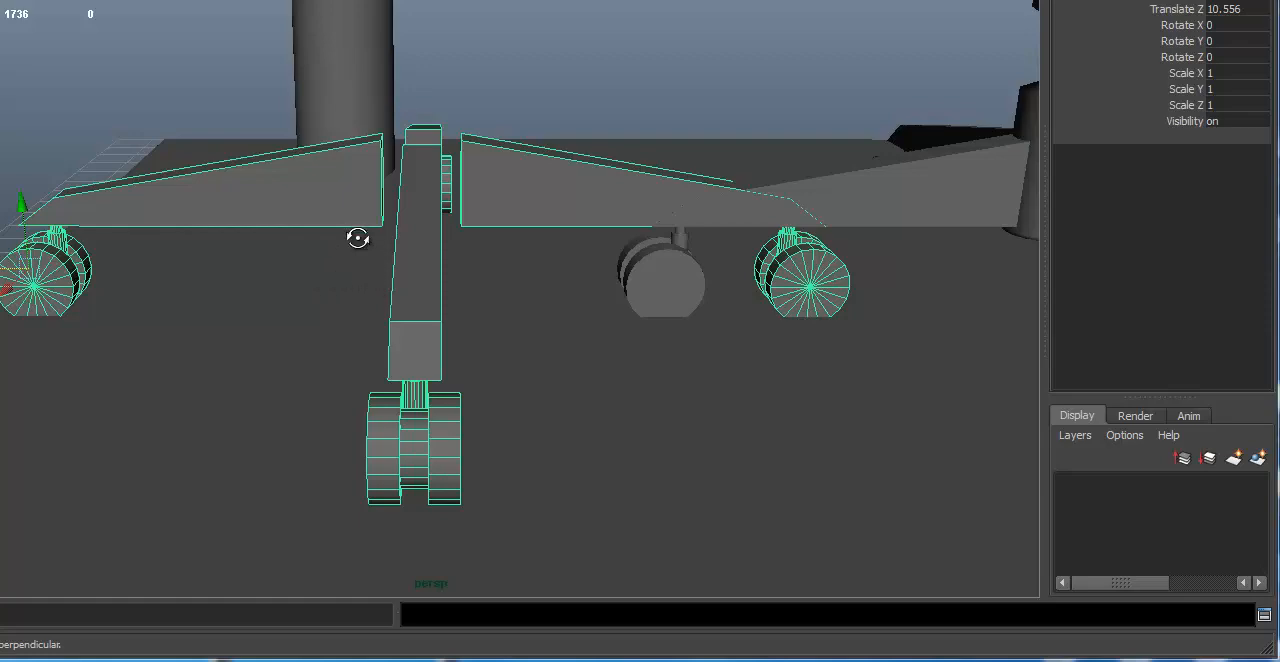
# Step: Ungroup the base copy and delete three of its leg groups, keeping a single leg with its caster
pyautogui.moveTo(357, 237)
pyautogui.keyDown('alt'); pyautogui.mouseDown()
pyautogui.moveTo(369, 257)
pyautogui.moveTo(332, 264)
pyautogui.moveTo(349, 251)
pyautogui.mouseUp(); pyautogui.keyUp('alt')
pyautogui.press('g')
pyautogui.click(440, 187)
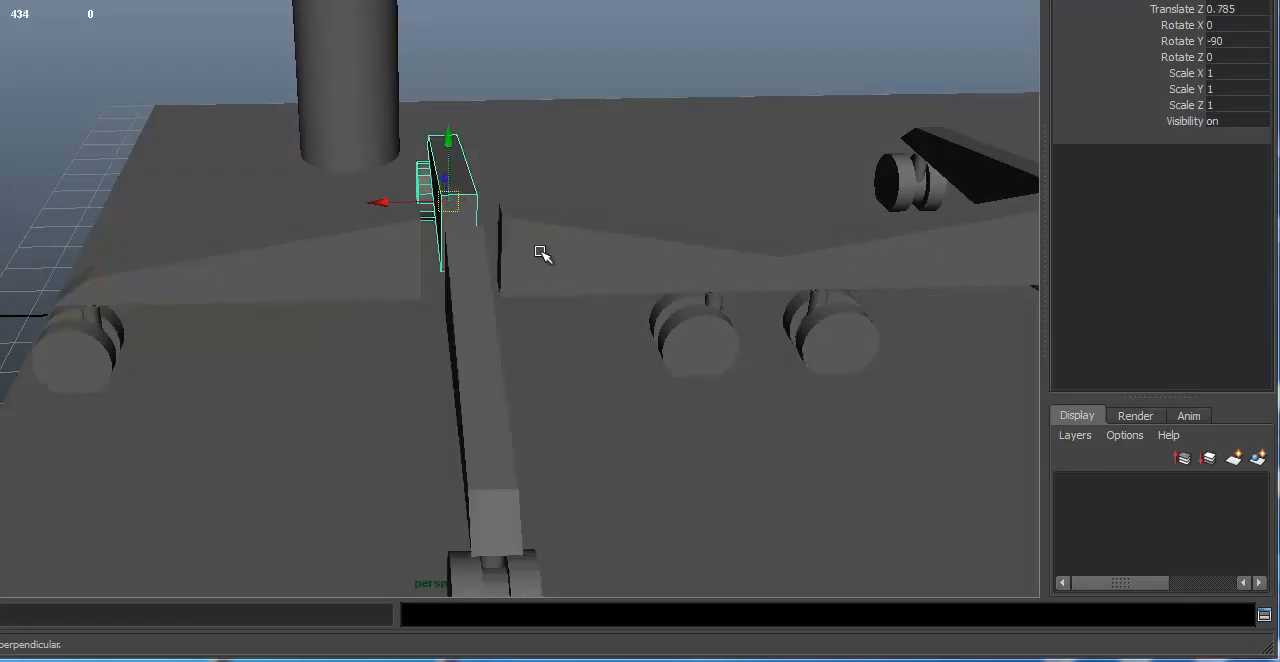
pyautogui.press('Delete')
pyautogui.click(534, 238)
pyautogui.press('Delete')
pyautogui.click(473, 309)
pyautogui.press('Delete')
# Step: Move the remaining leg group to Translate Y 0.116 and Translate Z 9.067
pyautogui.click(198, 262)
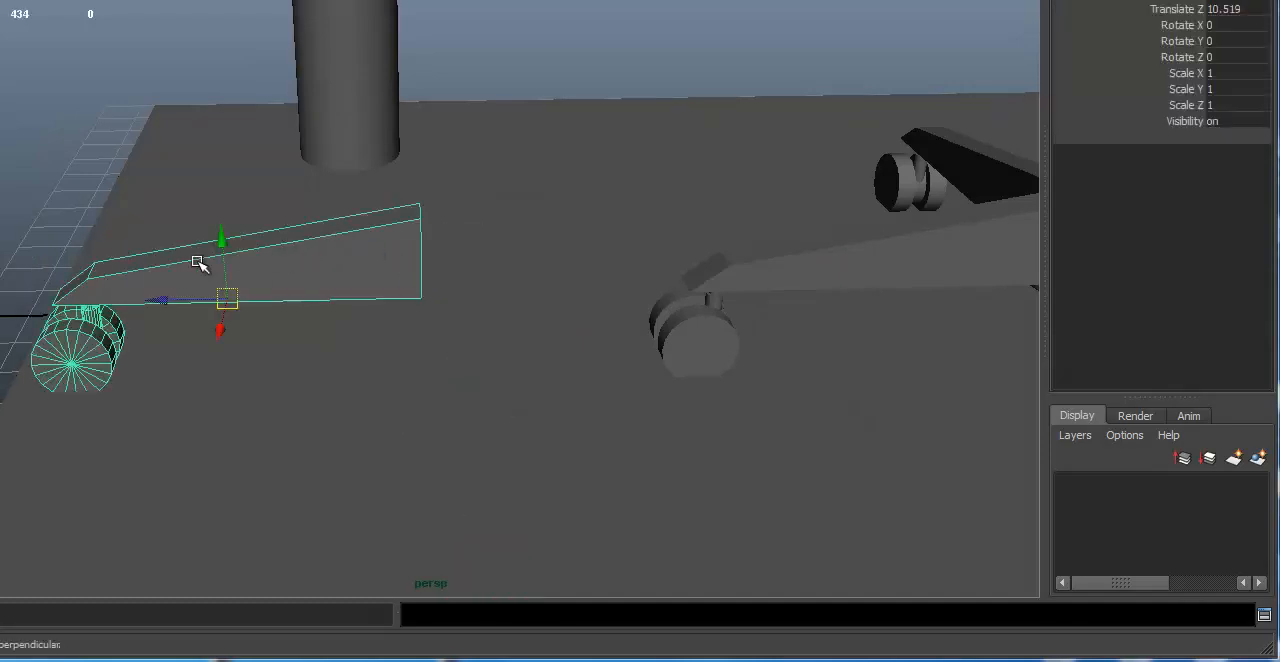
pyautogui.scroll(1, 241, 261)
pyautogui.keyDown('alt'); pyautogui.moveTo(241, 261); pyautogui.dragTo(350, 160, button='middle'); pyautogui.keyUp('alt')
pyautogui.moveTo(222, 242); pyautogui.dragTo(328, 235)
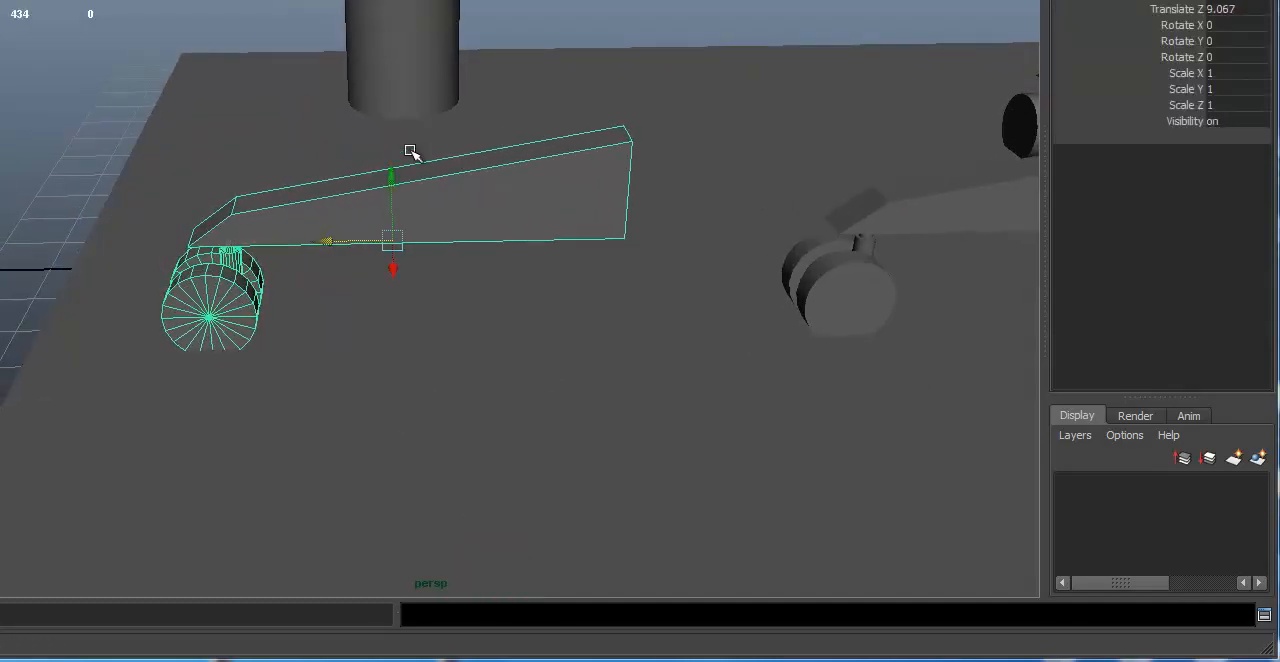
pyautogui.moveTo(411, 152)
pyautogui.keyDown('alt'); pyautogui.mouseDown()
pyautogui.moveTo(425, 142)
pyautogui.moveTo(408, 145)
pyautogui.mouseUp(); pyautogui.keyUp('alt')
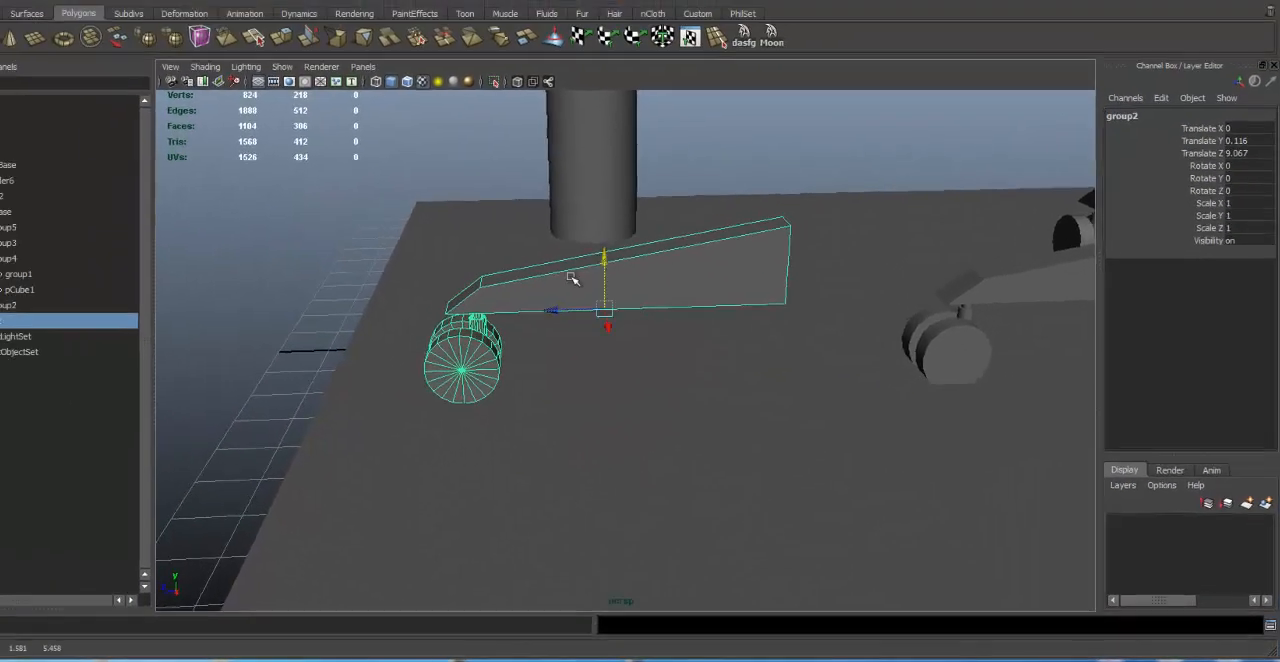
pyautogui.keyDown('alt'); pyautogui.moveTo(367, 170); pyautogui.dragTo(550, 178, button='right'); pyautogui.keyUp('alt')
pyautogui.keyDown('alt'); pyautogui.moveTo(378, 163); pyautogui.dragTo(467, 146, button='middle'); pyautogui.keyUp('alt')
pyautogui.keyDown('alt'); pyautogui.moveTo(705, 297); pyautogui.dragTo(701, 292, button='middle'); pyautogui.keyUp('alt')
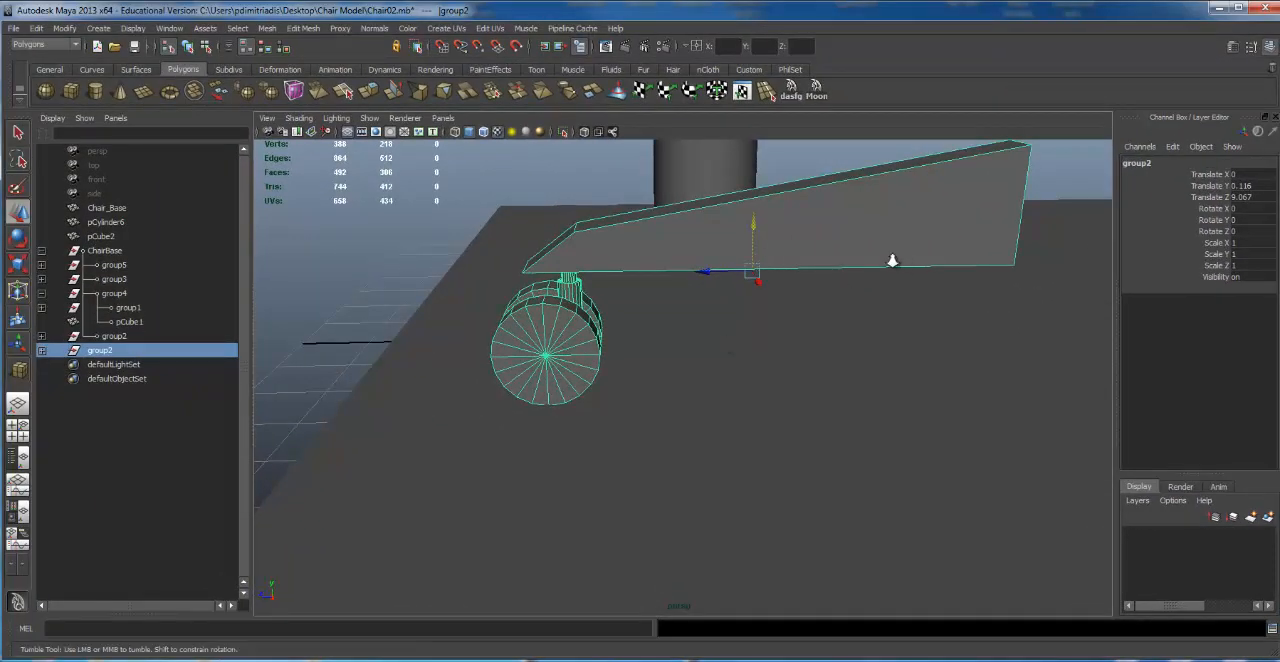
# Step: Ungroup the leg copy to separate the leg beam from its caster
pyautogui.keyDown('alt'); pyautogui.moveTo(891, 260); pyautogui.dragTo(1094, 257, button='right'); pyautogui.keyUp('alt')
pyautogui.keyDown('alt'); pyautogui.moveTo(850, 255); pyautogui.dragTo(880, 265); pyautogui.keyUp('alt')
pyautogui.keyDown('alt'); pyautogui.moveTo(880, 265); pyautogui.dragTo(722, 271, button='right'); pyautogui.keyUp('alt')
pyautogui.keyDown('alt'); pyautogui.moveTo(722, 271); pyautogui.dragTo(749, 217); pyautogui.keyUp('alt')
pyautogui.click(787, 190)
pyautogui.keyDown('alt'); pyautogui.moveTo(749, 294); pyautogui.dragTo(746, 243); pyautogui.keyUp('alt')
pyautogui.click(804, 311)
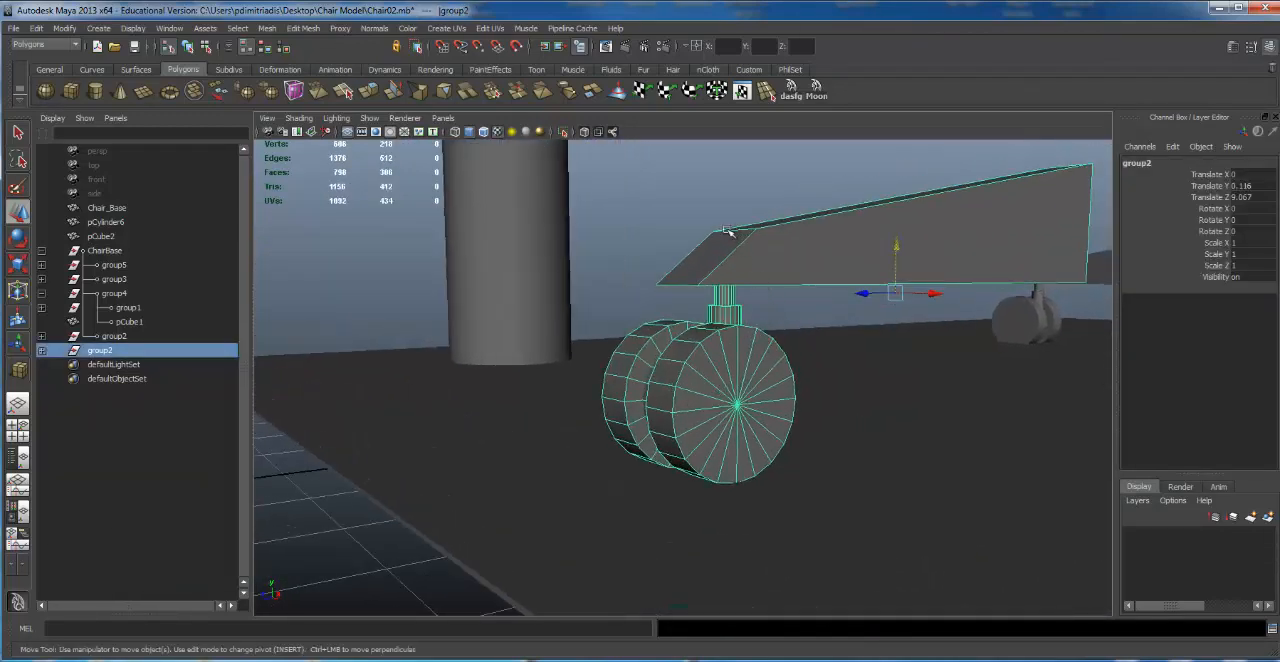
pyautogui.keyDown('alt'); pyautogui.moveTo(708, 178); pyautogui.dragTo(774, 194, button='middle'); pyautogui.keyUp('alt')
pyautogui.keyDown('alt'); pyautogui.moveTo(774, 194); pyautogui.dragTo(714, 200, button='right'); pyautogui.keyUp('alt')
pyautogui.press('g')
# Step: Ungroup the caster of the leg copy into its individual cylinders
pyautogui.click(787, 282)
pyautogui.click(809, 399)
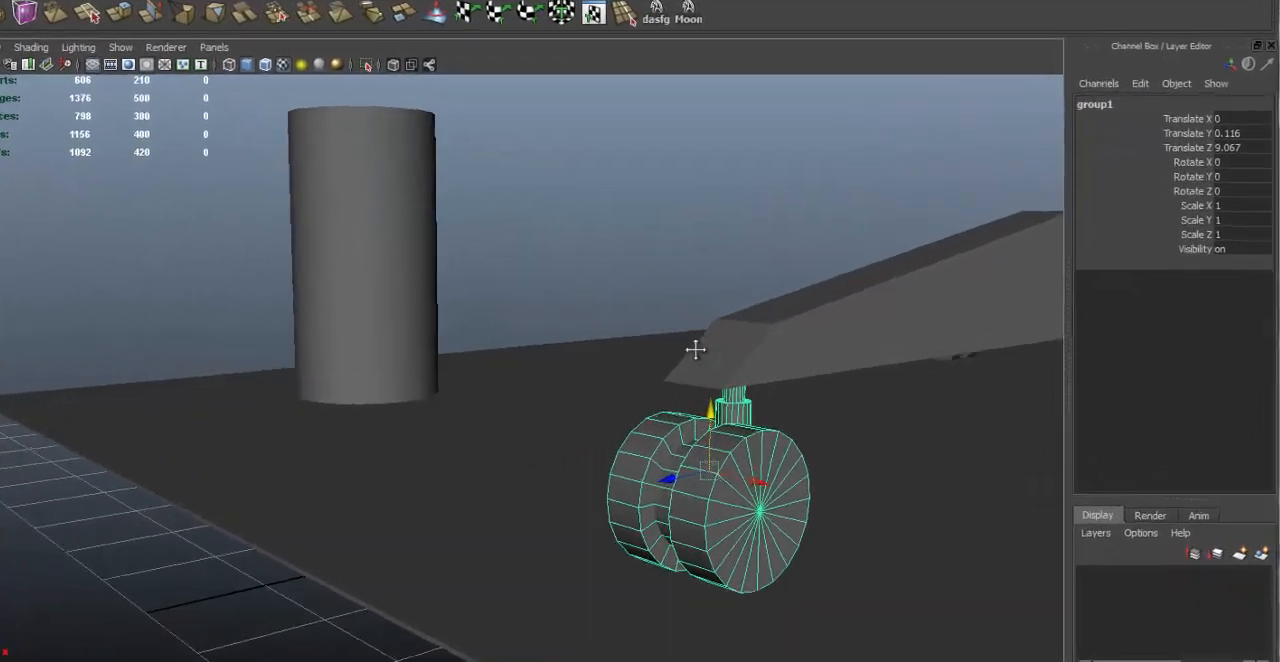
pyautogui.press('g')
pyautogui.click(587, 304)
pyautogui.keyDown('alt'); pyautogui.moveTo(554, 379); pyautogui.dragTo(766, 388, button='right'); pyautogui.keyUp('alt')
pyautogui.keyDown('alt'); pyautogui.moveTo(766, 388); pyautogui.dragTo(588, 316, button='middle'); pyautogui.keyUp('alt')
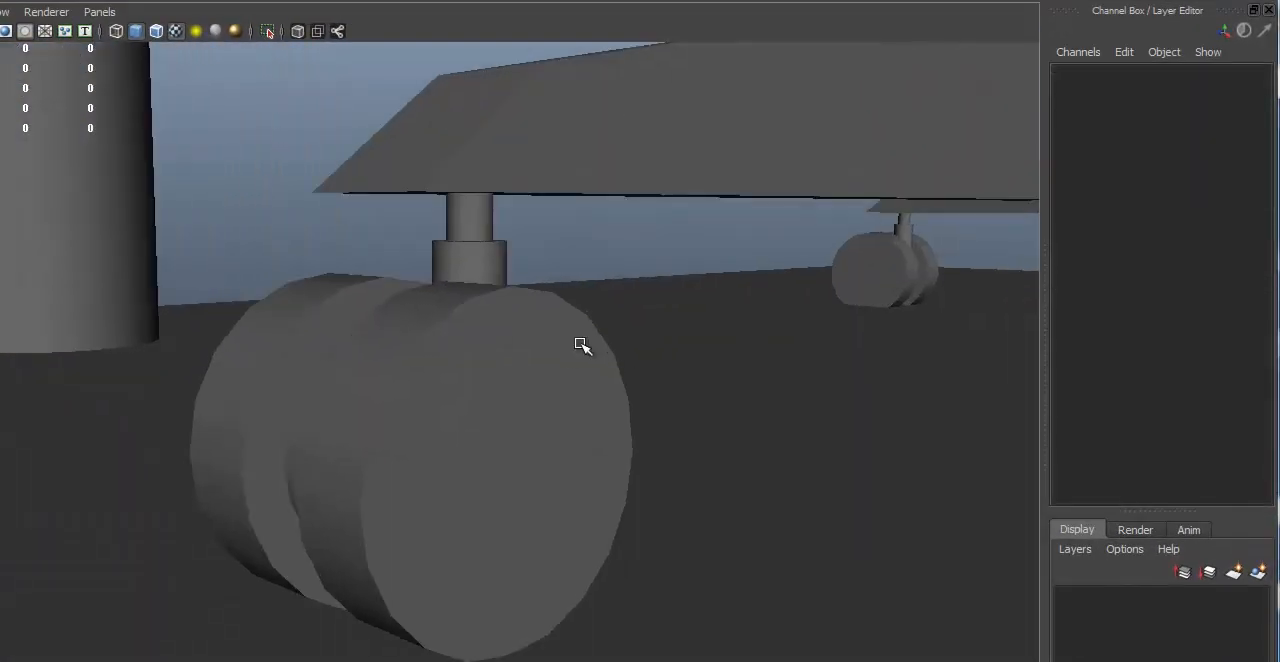
# Step: Duplicate the outer wheel cylinder of the caster and move the copy outward to Translate X 2.692
pyautogui.click(563, 353)
pyautogui.keyDown('alt'); pyautogui.moveTo(687, 365); pyautogui.dragTo(424, 458, button='right'); pyautogui.keyUp('alt')
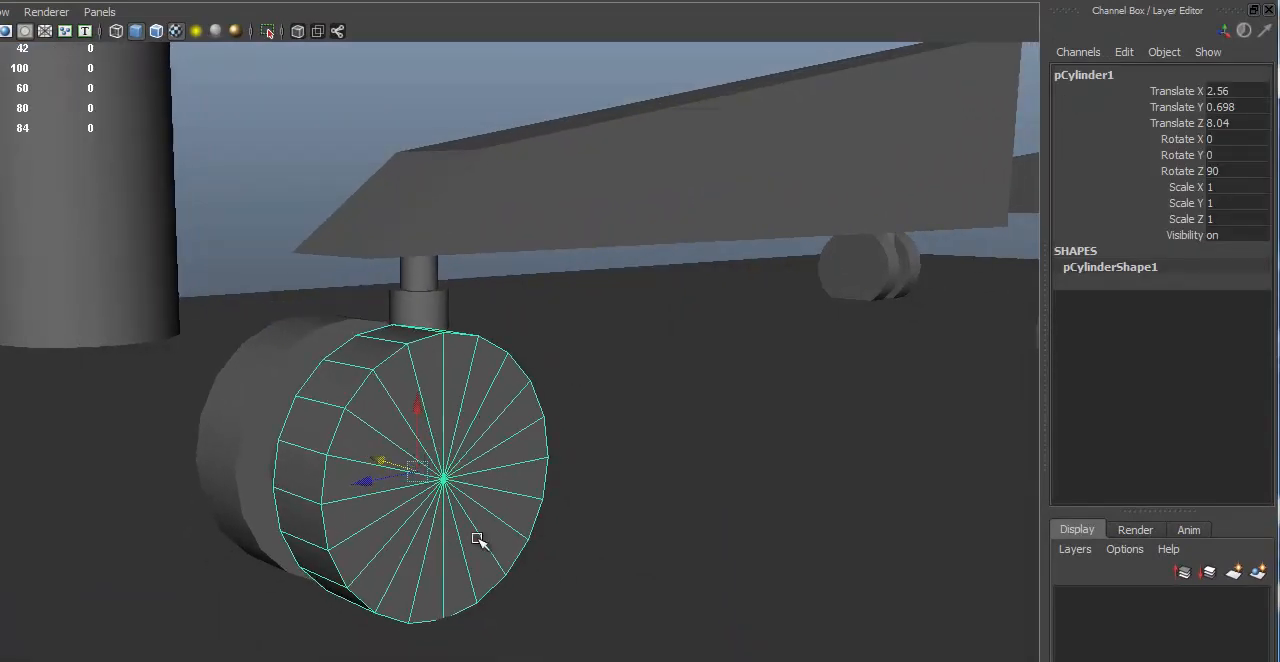
pyautogui.keyDown('alt'); pyautogui.moveTo(534, 506); pyautogui.dragTo(576, 455); pyautogui.keyUp('alt')
pyautogui.keyDown('alt'); pyautogui.moveTo(576, 455); pyautogui.dragTo(591, 451, button='right'); pyautogui.keyUp('alt')
pyautogui.keyDown('alt'); pyautogui.moveTo(591, 451); pyautogui.dragTo(531, 369, button='middle'); pyautogui.keyUp('alt')
pyautogui.hotkey('ctrl', 'd')
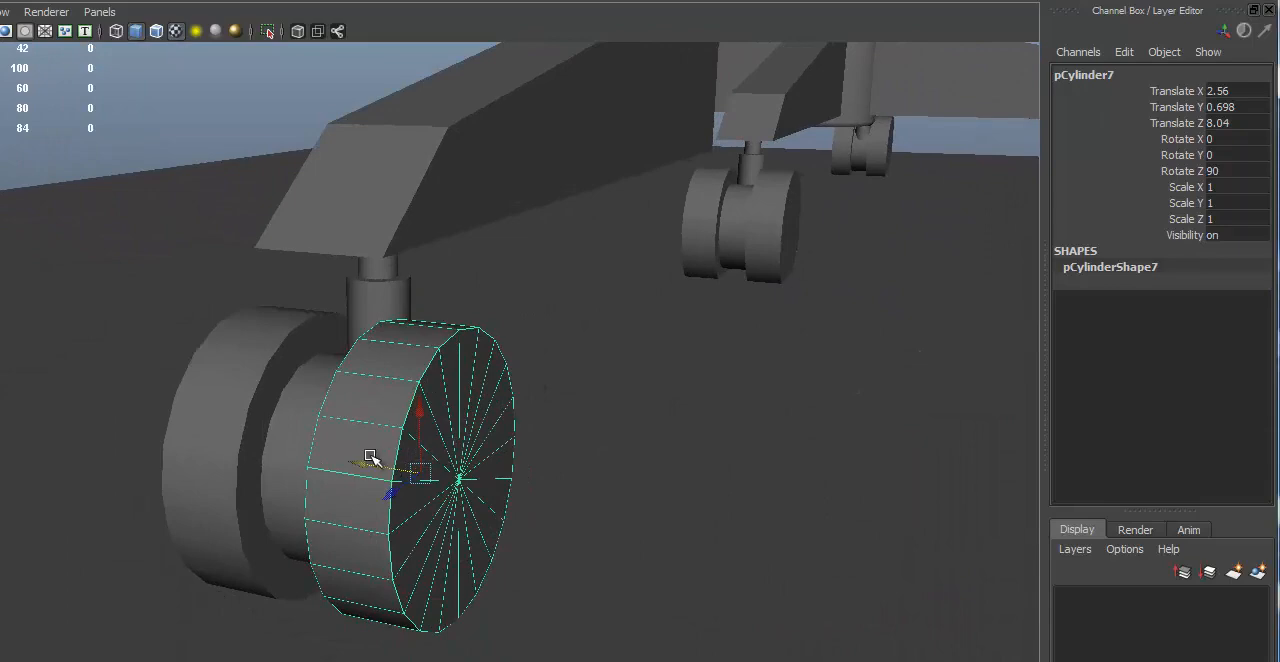
pyautogui.moveTo(371, 457); pyautogui.dragTo(408, 480)
pyautogui.keyDown('alt'); pyautogui.moveTo(408, 480); pyautogui.dragTo(403, 408, button='right'); pyautogui.keyUp('alt')
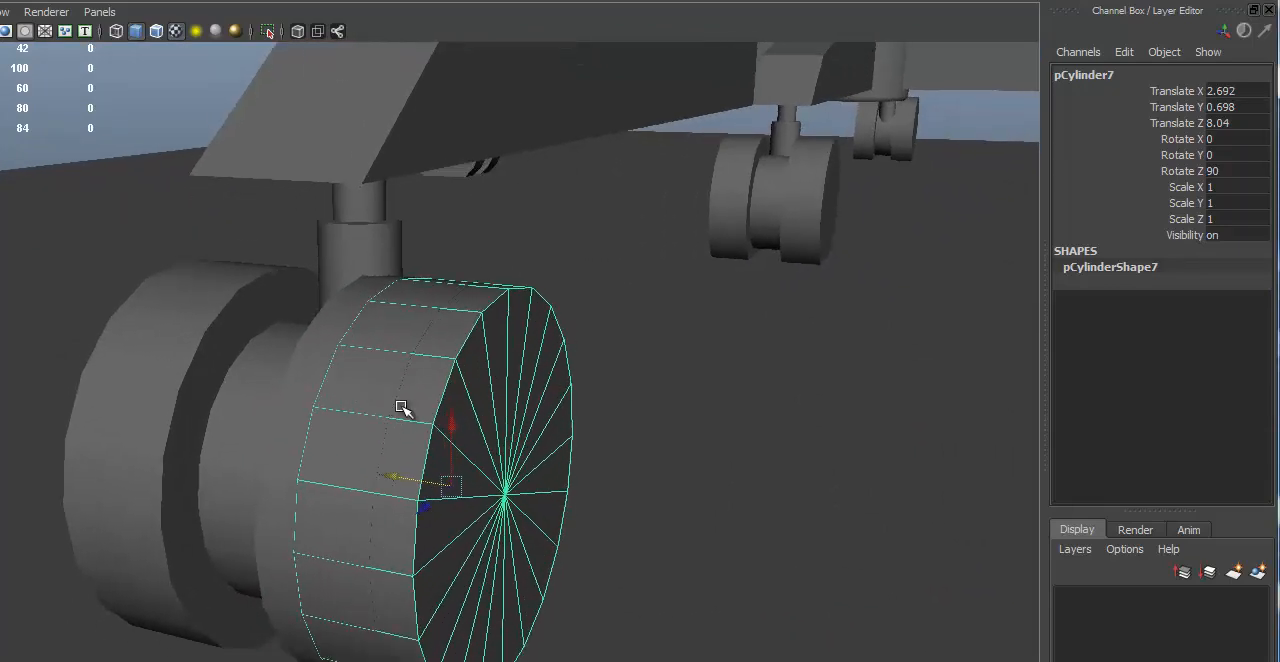
# Step: Scale the duplicated wheel cylinder uniformly to 0.865 and move it outward to Translate X 2.86
pyautogui.press('r')
pyautogui.moveTo(455, 486); pyautogui.dragTo(423, 503)
pyautogui.keyDown('alt'); pyautogui.moveTo(423, 503); pyautogui.dragTo(344, 448, button='right'); pyautogui.keyUp('alt')
pyautogui.keyDown('alt'); pyautogui.moveTo(344, 448); pyautogui.dragTo(283, 394); pyautogui.keyUp('alt')
pyautogui.keyDown('alt'); pyautogui.moveTo(283, 394); pyautogui.dragTo(350, 424, button='right'); pyautogui.keyUp('alt')
pyautogui.keyDown('alt'); pyautogui.moveTo(350, 424); pyautogui.dragTo(420, 502, button='middle'); pyautogui.keyUp('alt')
pyautogui.press('w')
pyautogui.moveTo(349, 369)
pyautogui.keyDown('alt'); pyautogui.mouseDown()
pyautogui.moveTo(340, 386)
pyautogui.moveTo(349, 374)
pyautogui.mouseUp(); pyautogui.keyUp('alt')
pyautogui.keyDown('alt'); pyautogui.moveTo(349, 374); pyautogui.dragTo(381, 347, button='middle'); pyautogui.keyUp('alt')
pyautogui.moveTo(308, 487); pyautogui.dragTo(337, 503, button='middle')
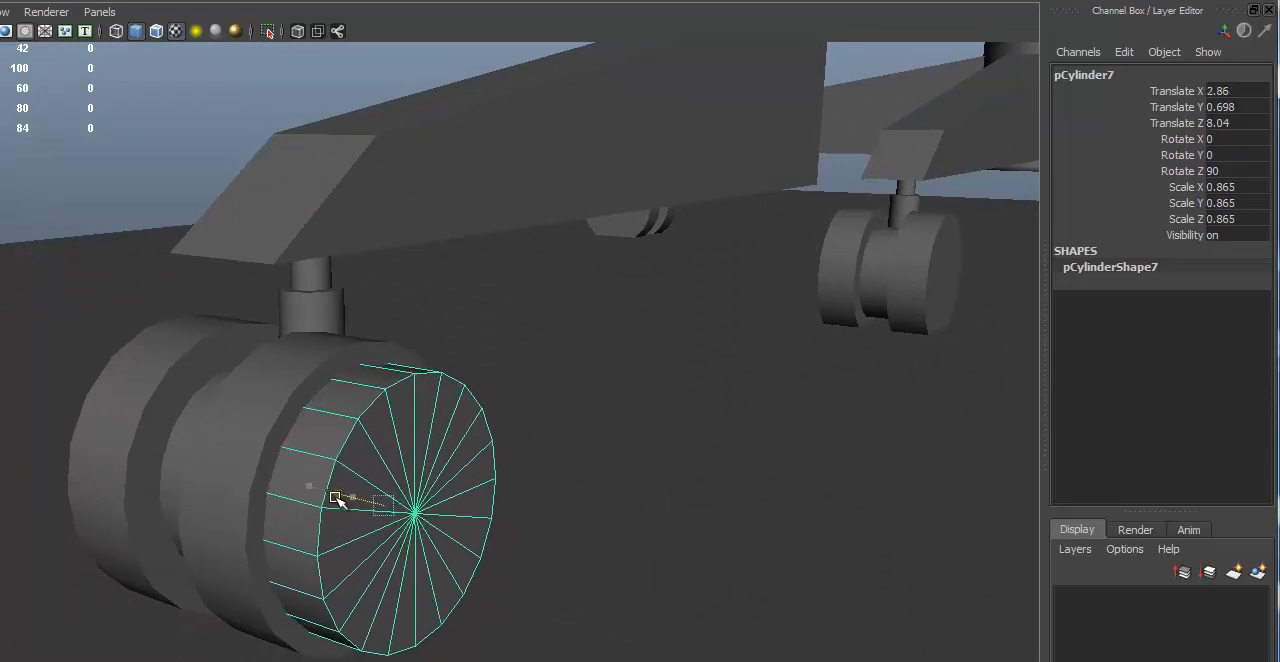
# Step: Try to subtract the smaller cylinder from the outer wheel with a Boolean Difference and inspect the cut
pyautogui.click(267, 397)
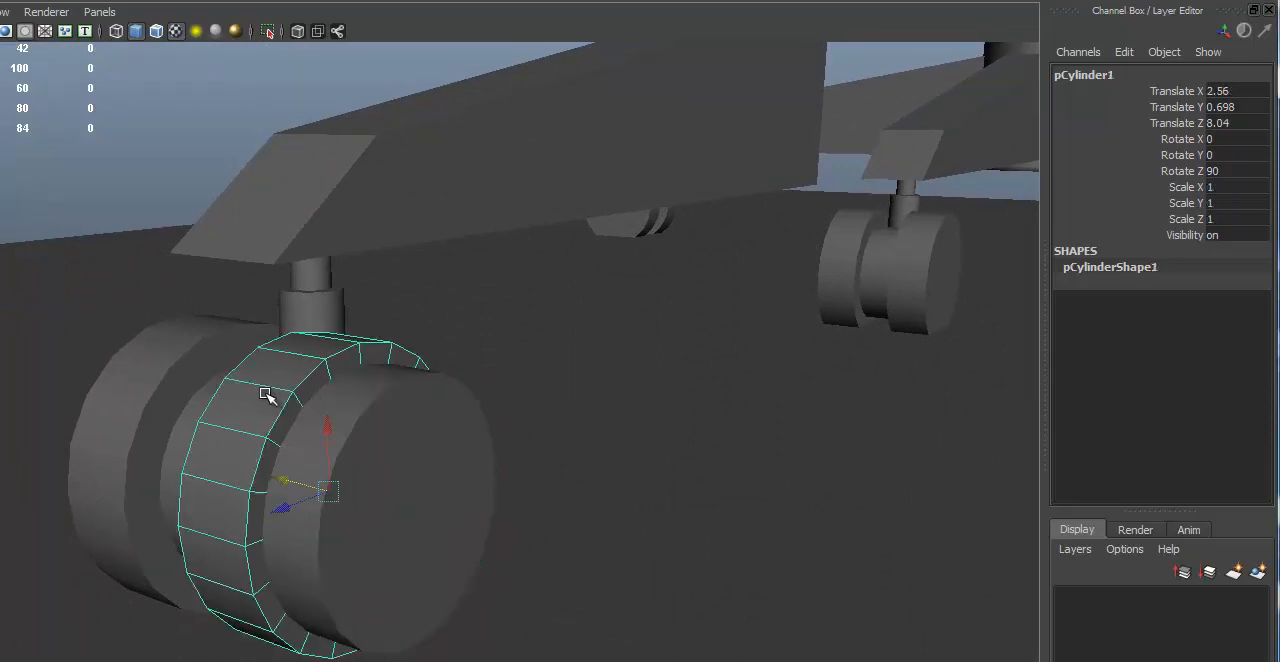
pyautogui.keyDown('shift'); pyautogui.click(433, 430); pyautogui.keyUp('shift')
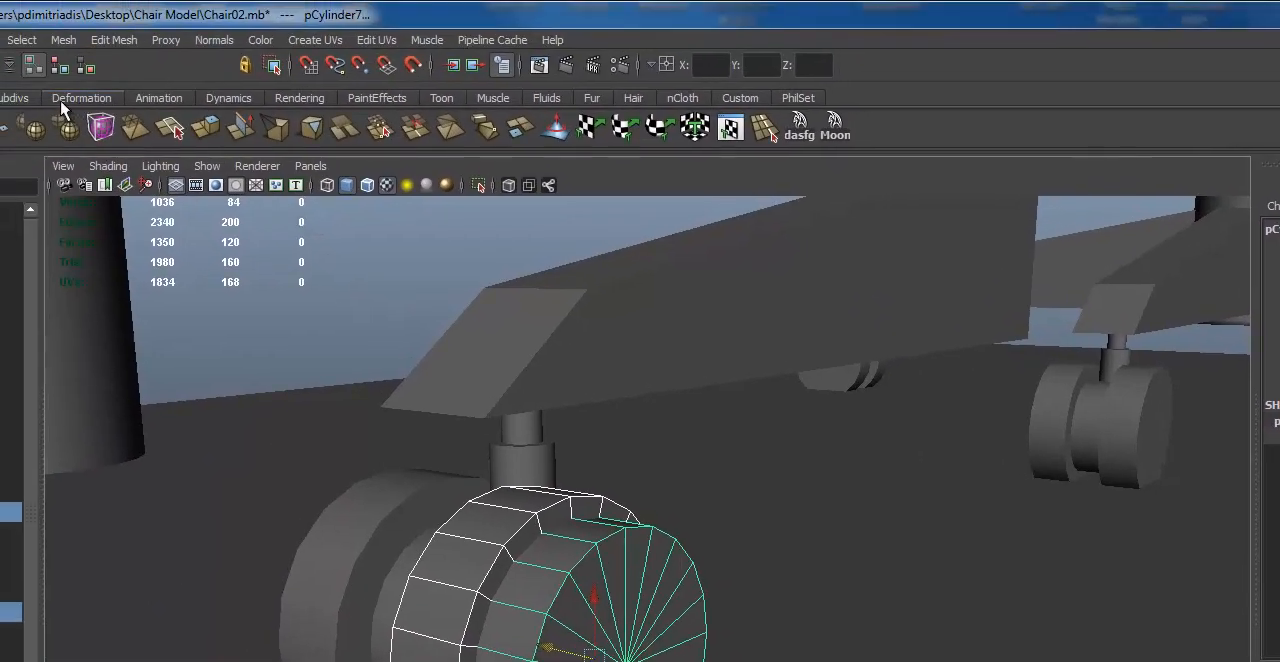
pyautogui.click(64, 42)
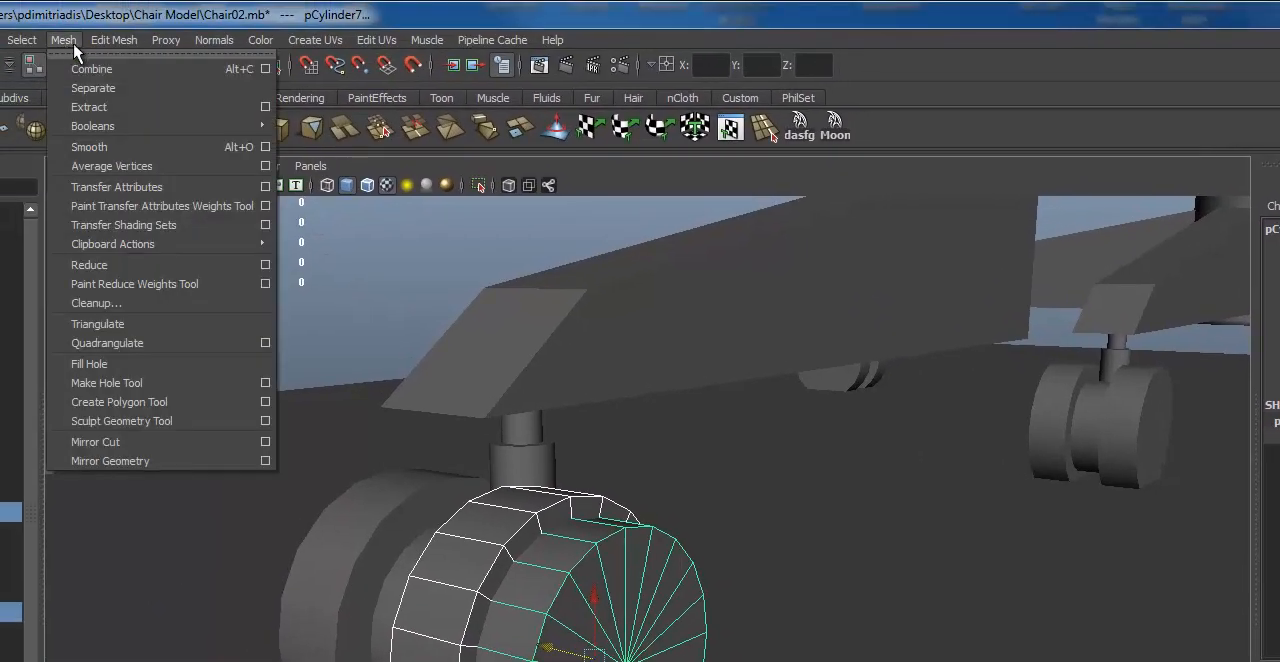
pyautogui.moveTo(101, 46)
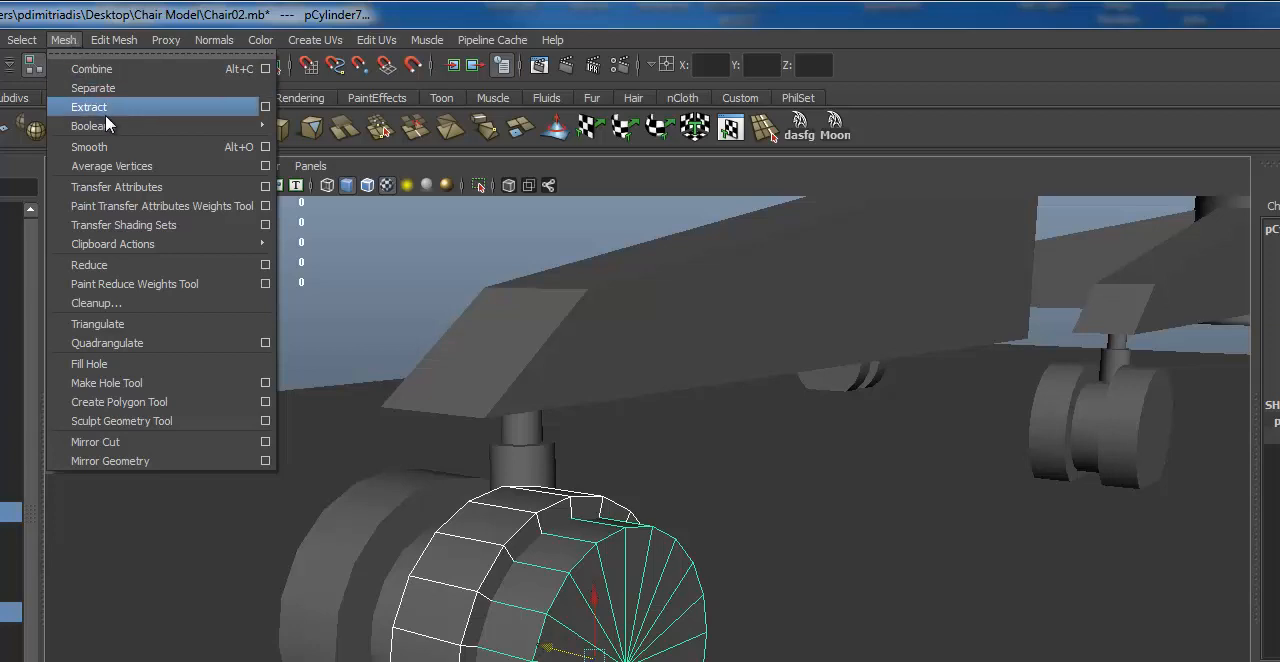
pyautogui.moveTo(239, 133)
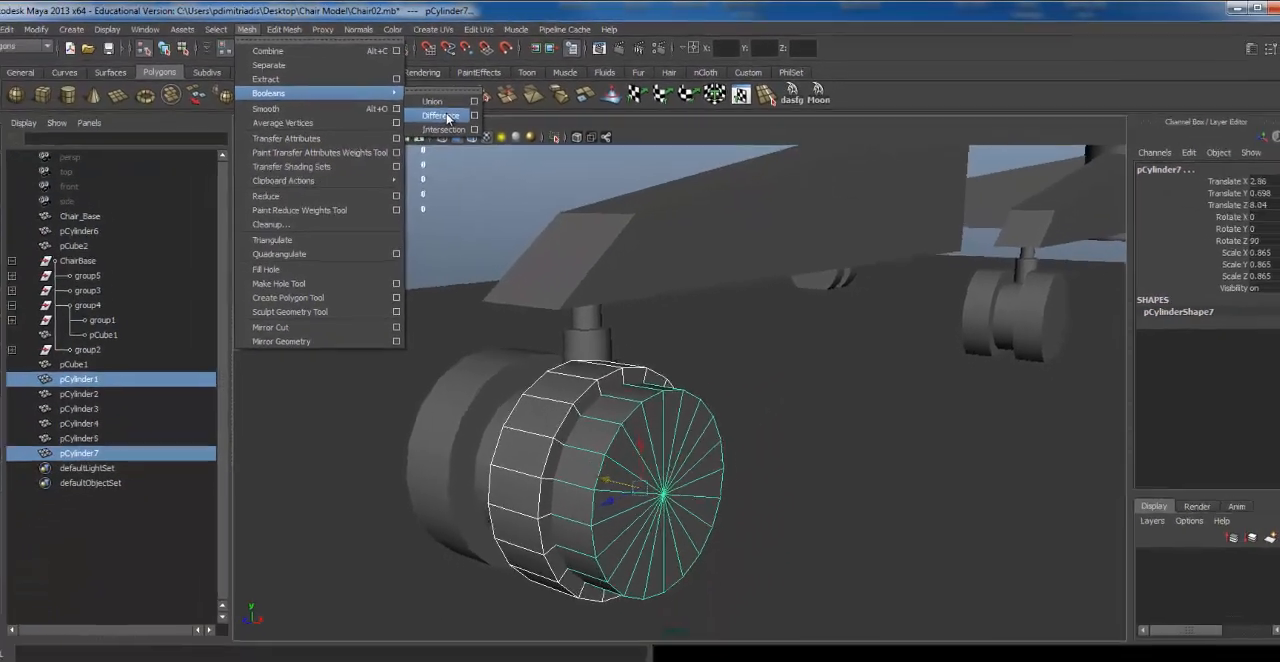
pyautogui.click(330, 157)
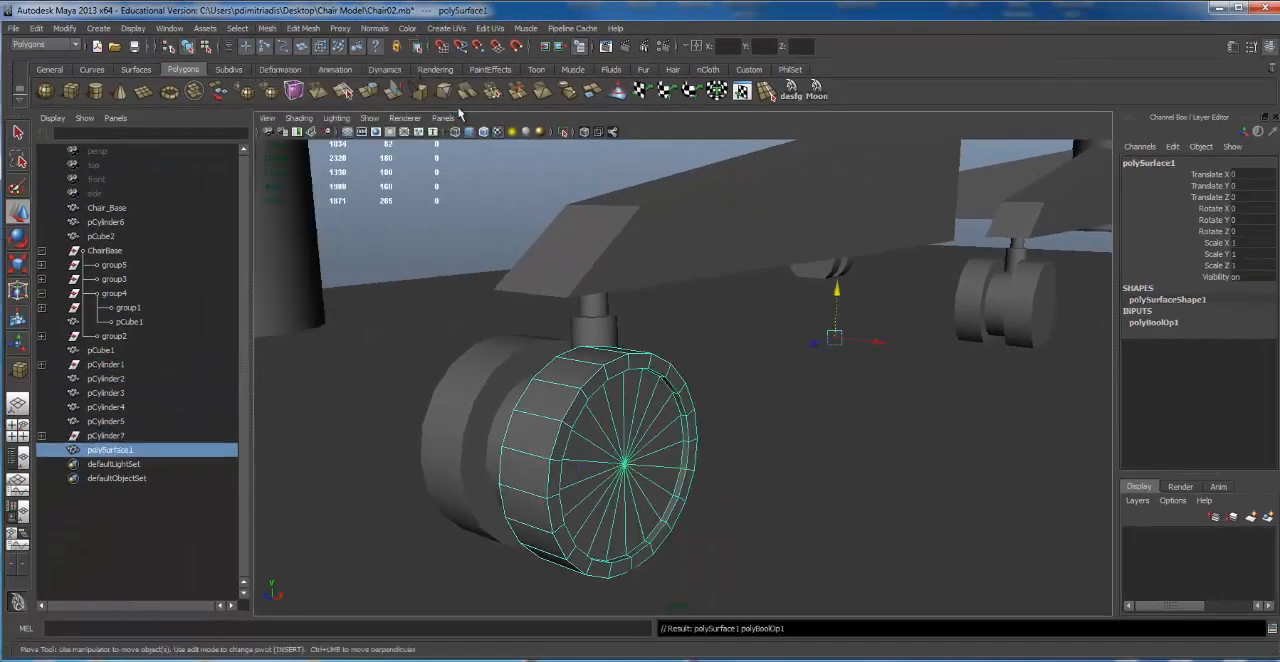
pyautogui.keyDown('alt'); pyautogui.moveTo(686, 396); pyautogui.dragTo(690, 360); pyautogui.keyUp('alt')
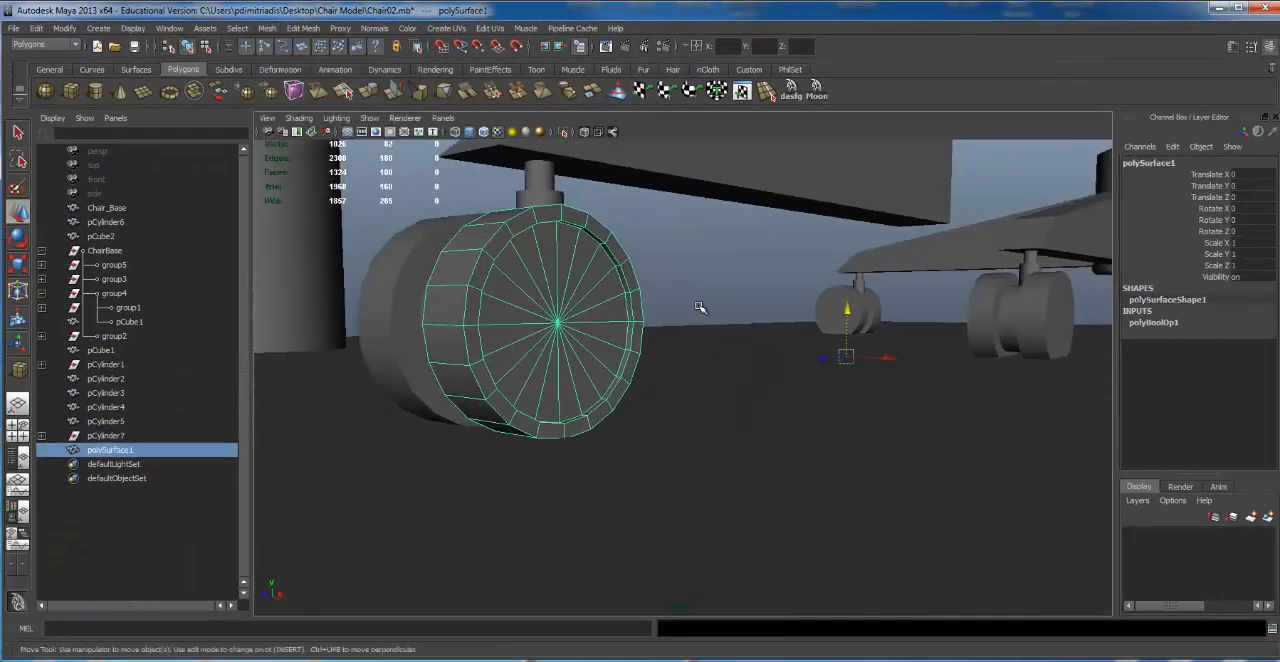
pyautogui.click(701, 307)
pyautogui.keyDown('alt'); pyautogui.moveTo(566, 240); pyautogui.dragTo(569, 359); pyautogui.keyUp('alt')
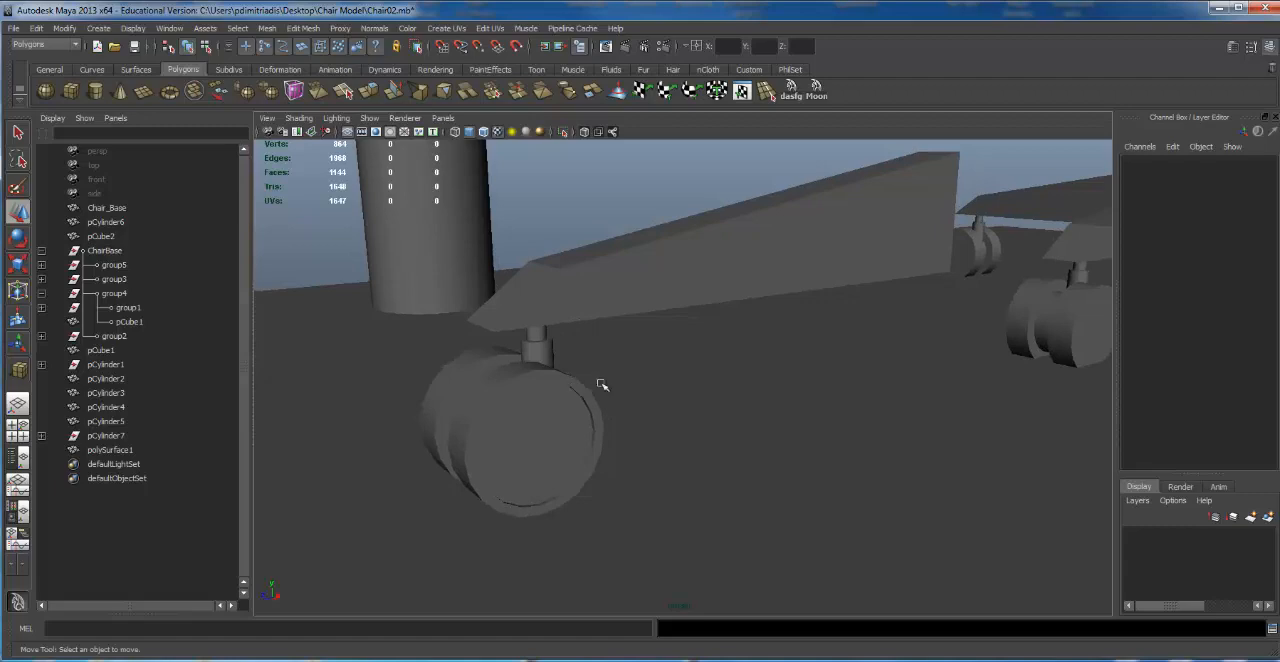
# Step: Undo the Boolean Difference and move the smaller cylinder further into the wheel to Translate X 2.835
pyautogui.hotkey('ctrl', 'z')
pyautogui.hotkey('ctrl', 'z')
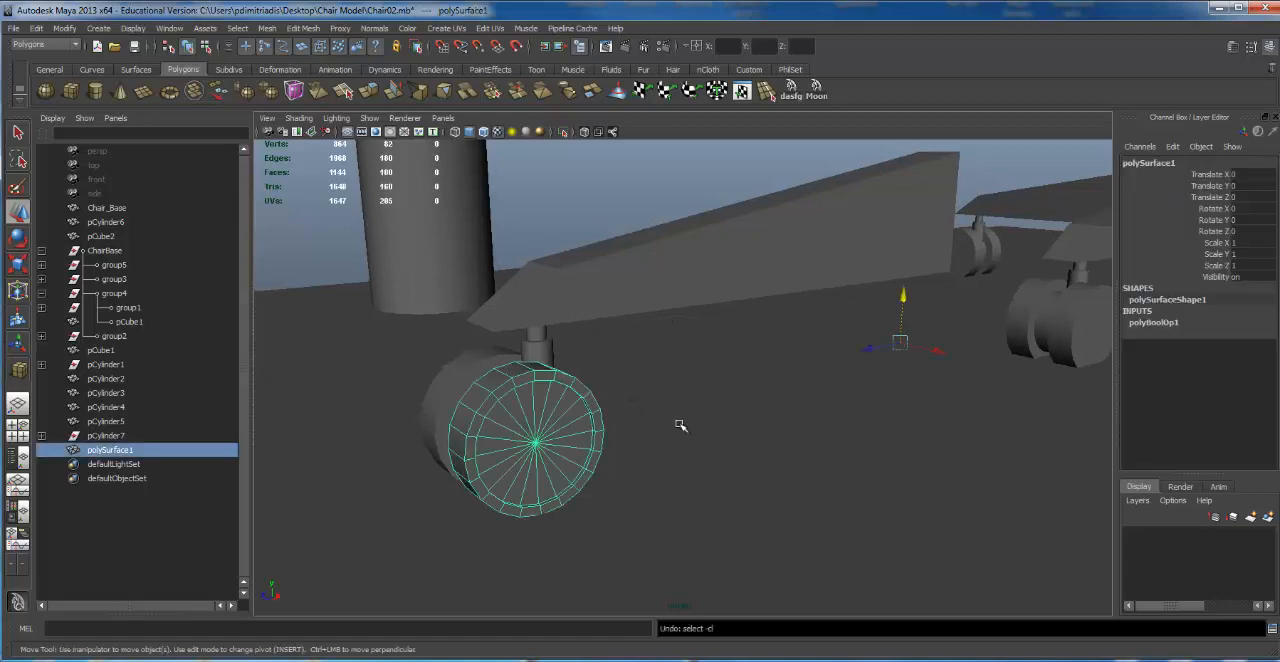
pyautogui.keyDown('alt'); pyautogui.moveTo(692, 419); pyautogui.dragTo(677, 354); pyautogui.keyUp('alt')
pyautogui.click(645, 441)
pyautogui.moveTo(645, 441)
pyautogui.keyDown('alt'); pyautogui.mouseDown()
pyautogui.moveTo(675, 465)
pyautogui.moveTo(609, 473)
pyautogui.mouseUp(); pyautogui.keyUp('alt')
pyautogui.press('4')
pyautogui.press('5')
pyautogui.moveTo(638, 408)
pyautogui.keyDown('alt'); pyautogui.mouseDown()
pyautogui.moveTo(665, 415)
pyautogui.moveTo(656, 393)
pyautogui.mouseUp(); pyautogui.keyUp('alt')
# Step: Subtract the smaller cylinder from the outer wheel with a Boolean Difference to form a recessed face
pyautogui.click(621, 385)
pyautogui.keyDown('shift'); pyautogui.click(703, 390); pyautogui.keyUp('shift')
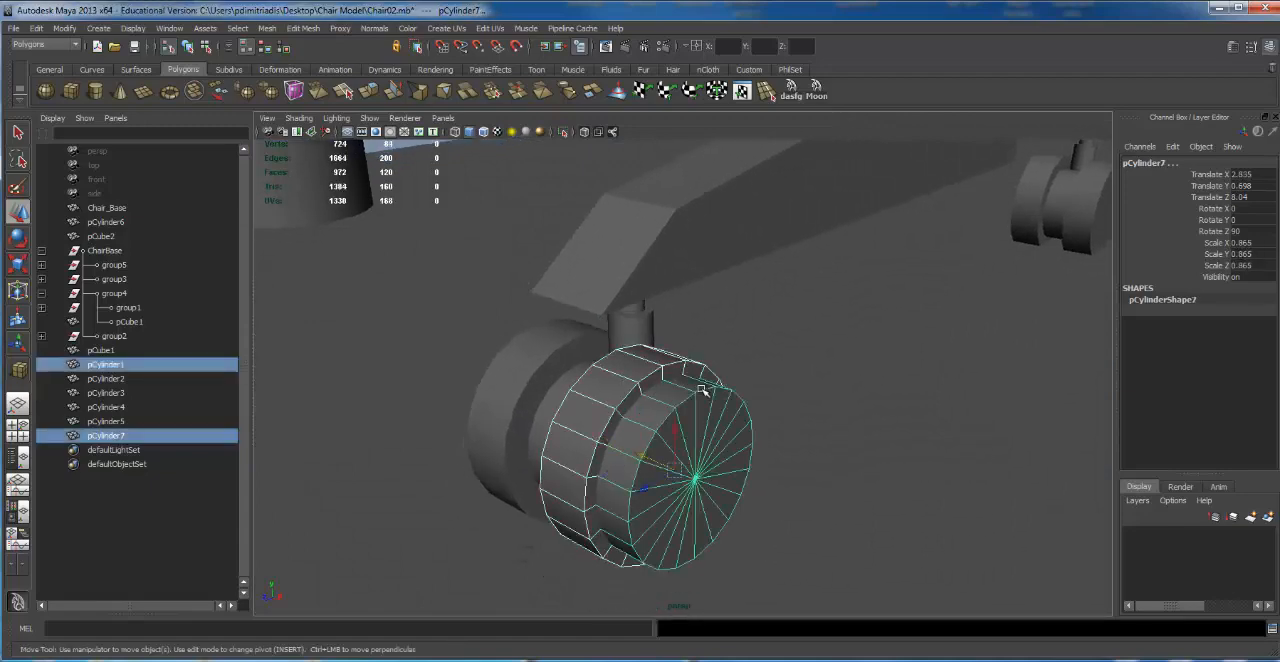
pyautogui.click(640, 381)
pyautogui.keyDown('shift'); pyautogui.click(697, 401); pyautogui.keyUp('shift')
pyautogui.click(267, 28)
pyautogui.moveTo(290, 93)
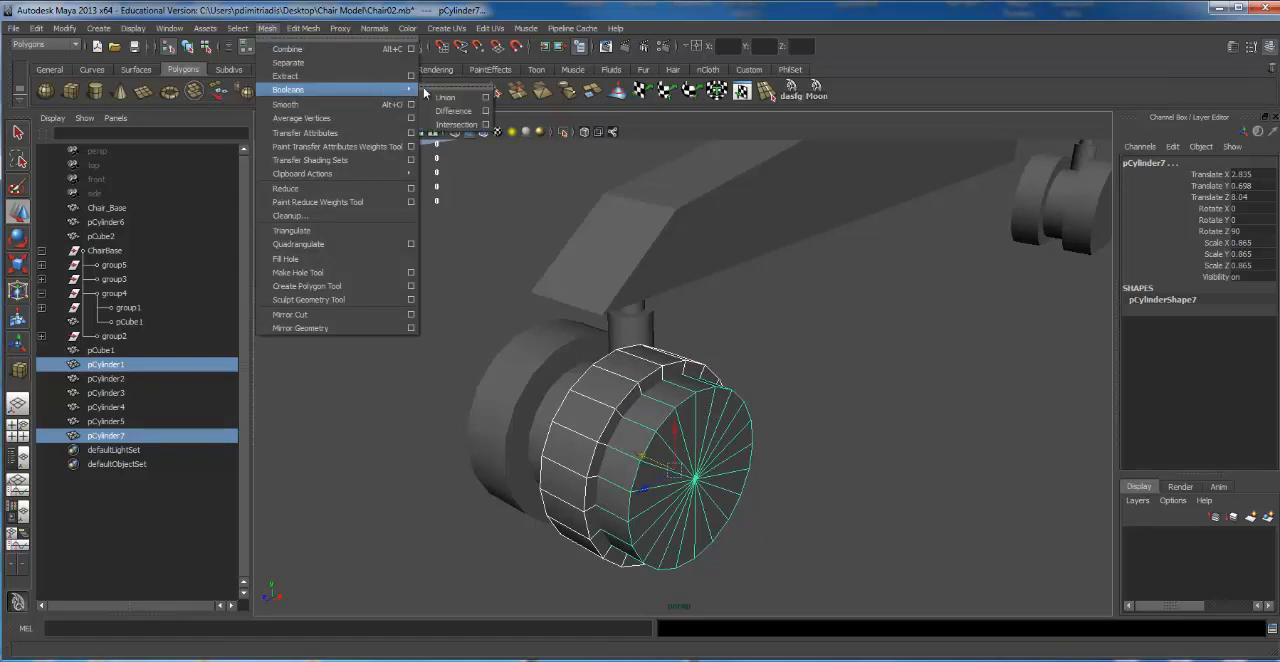
pyautogui.click(450, 111)
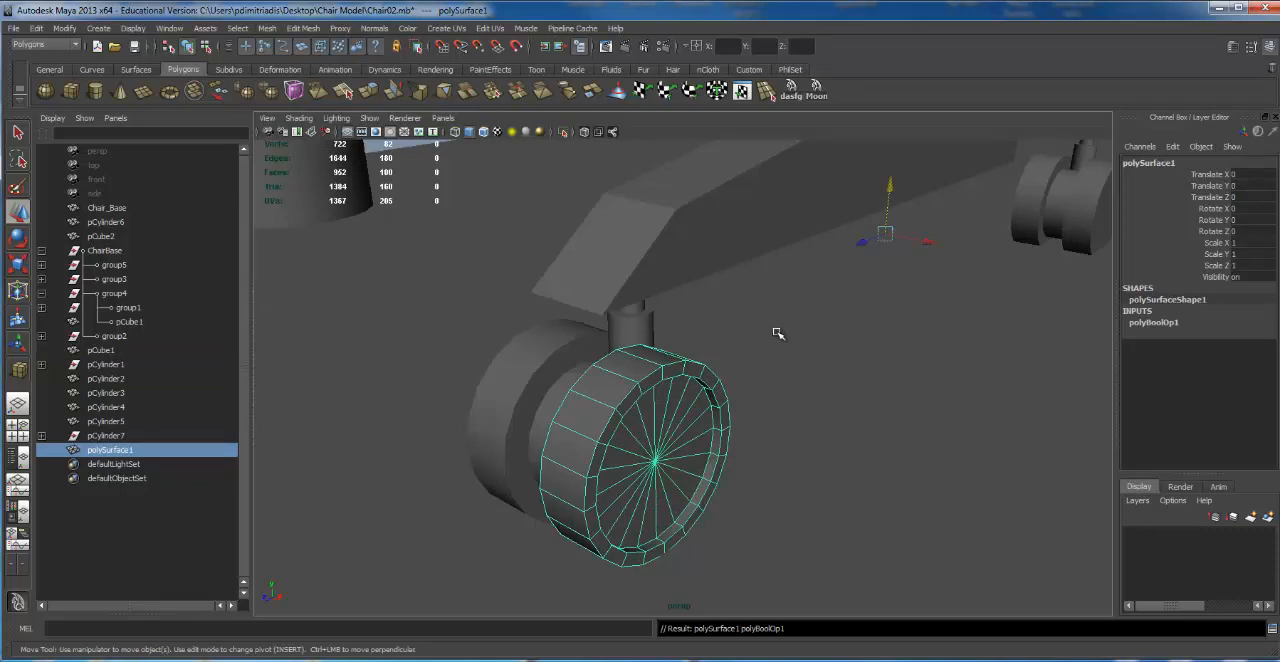
# Step: Center the pivot of the recessed wheel
pyautogui.click(66, 28)
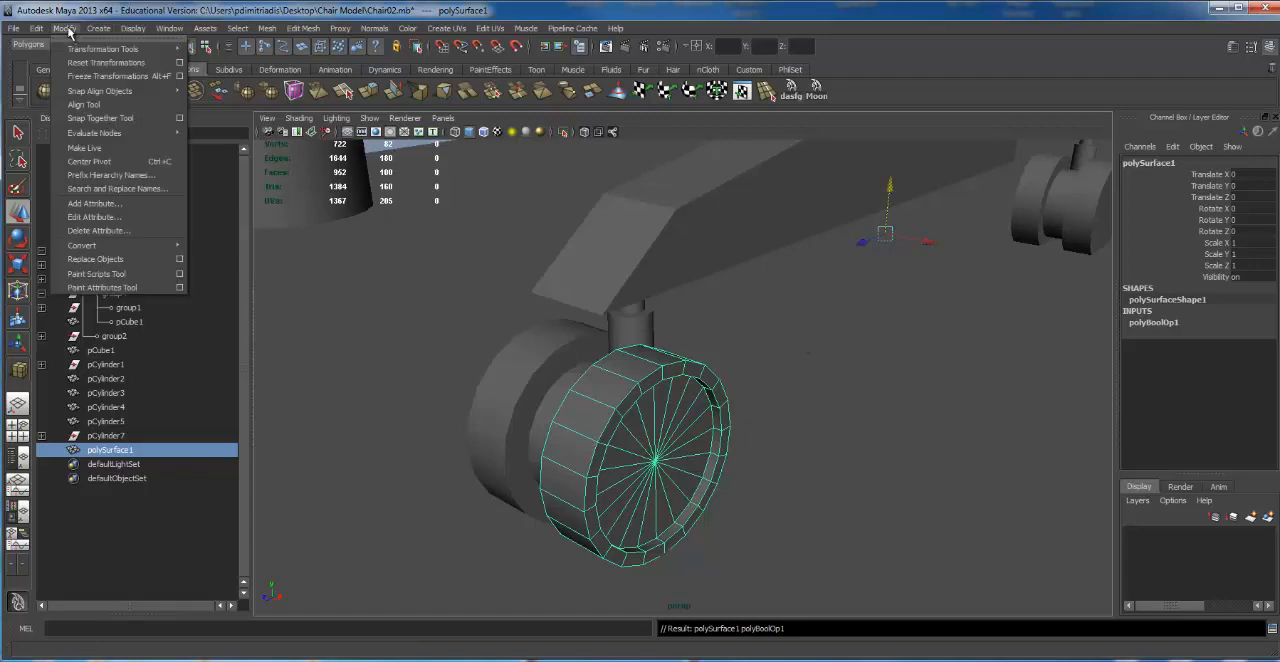
pyautogui.click(118, 166)
pyautogui.keyDown('alt'); pyautogui.moveTo(751, 357); pyautogui.dragTo(621, 289); pyautogui.keyUp('alt')
pyautogui.keyDown('alt'); pyautogui.moveTo(621, 289); pyautogui.dragTo(751, 330, button='right'); pyautogui.keyUp('alt')
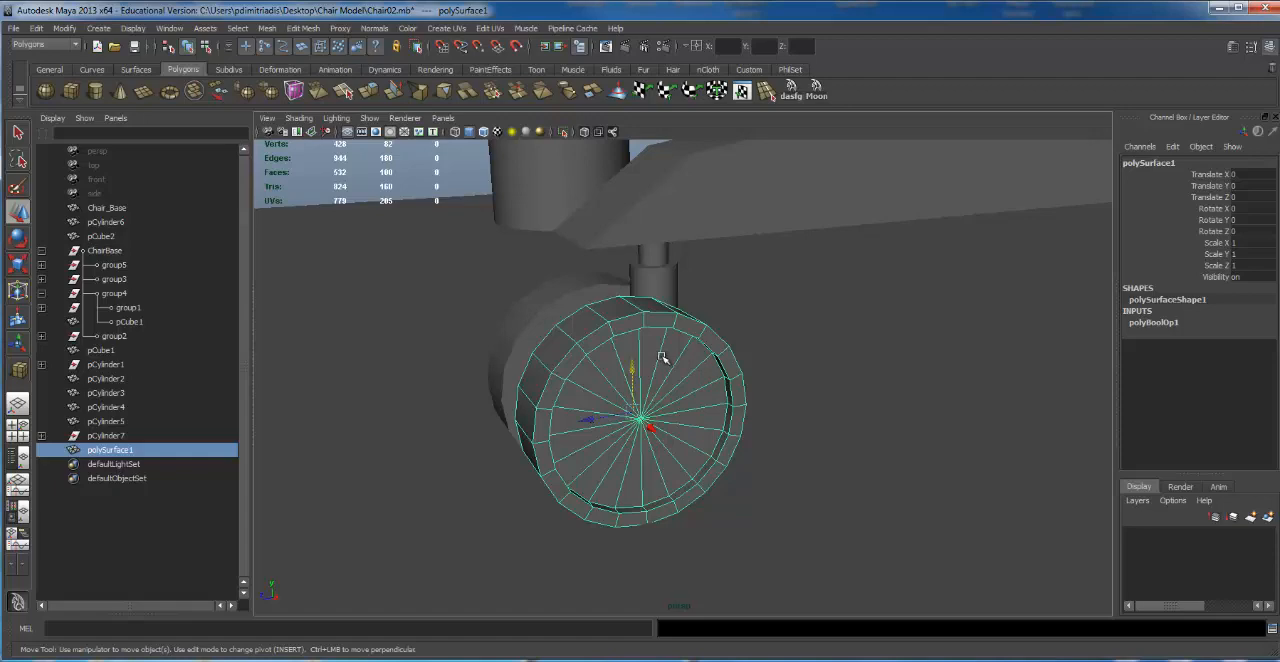
# Step: Examine the recessed wheel and the leg from several angles, and select the leg beam
pyautogui.click(945, 352)
pyautogui.keyDown('alt'); pyautogui.moveTo(900, 334); pyautogui.dragTo(437, 323); pyautogui.keyUp('alt')
pyautogui.keyDown('alt'); pyautogui.moveTo(437, 323); pyautogui.dragTo(557, 321, button='right'); pyautogui.keyUp('alt')
pyautogui.click(482, 342)
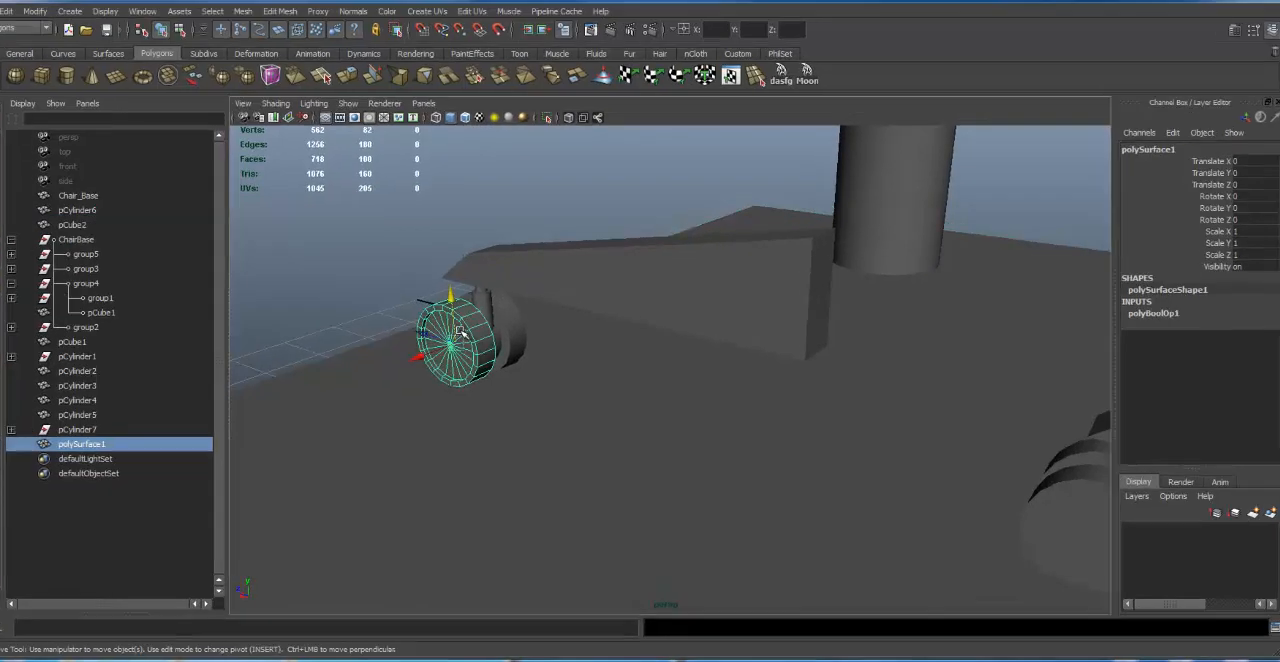
pyautogui.keyDown('alt'); pyautogui.moveTo(436, 334); pyautogui.dragTo(469, 341, button='right'); pyautogui.keyUp('alt')
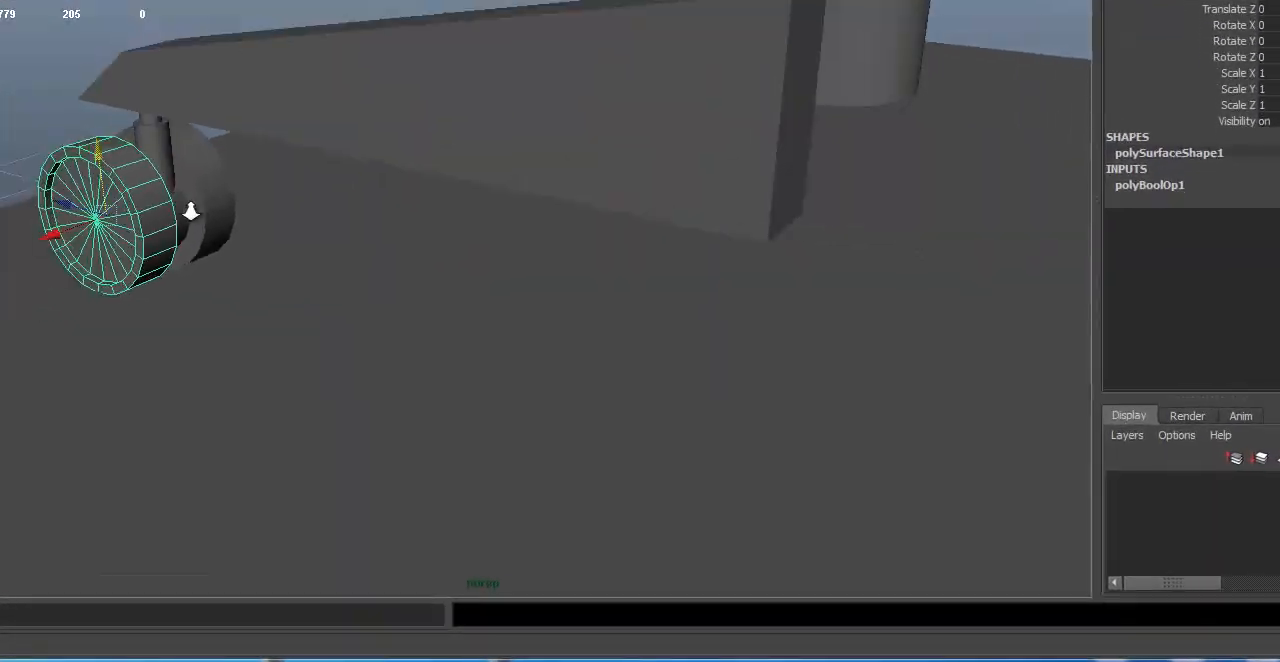
pyautogui.keyDown('alt'); pyautogui.moveTo(190, 211); pyautogui.dragTo(197, 190); pyautogui.keyUp('alt')
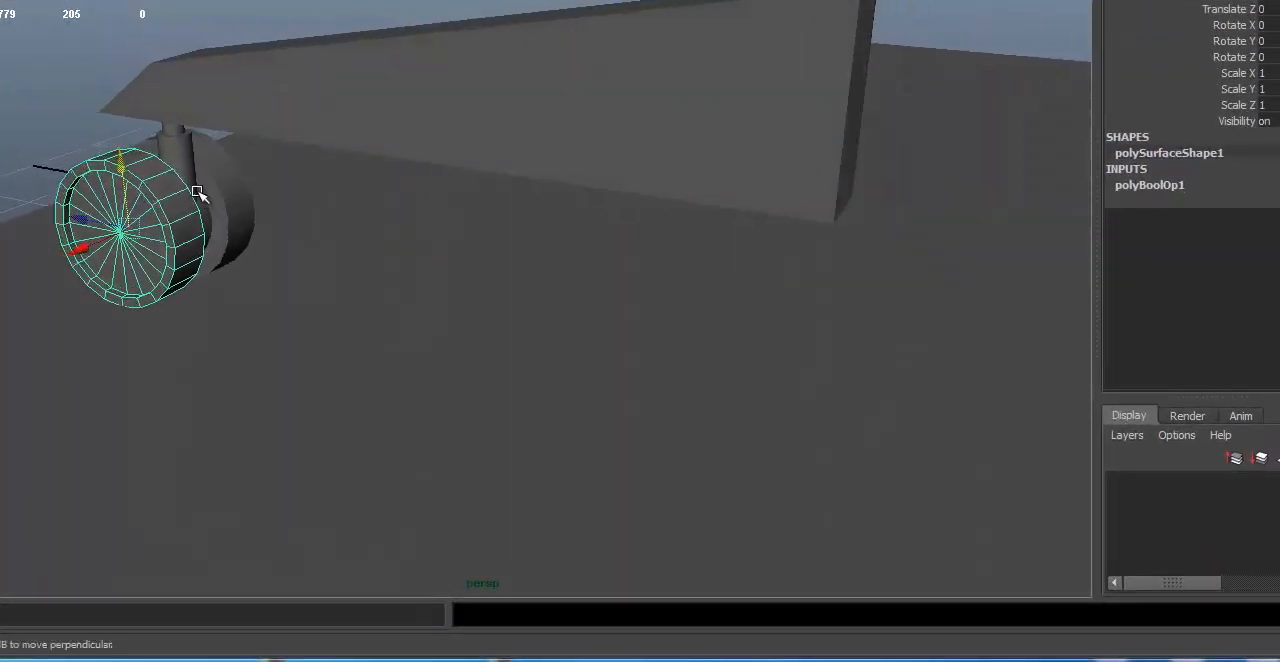
pyautogui.click(50, 96)
pyautogui.keyDown('alt'); pyautogui.moveTo(89, 127); pyautogui.dragTo(368, 150); pyautogui.keyUp('alt')
pyautogui.keyDown('alt'); pyautogui.moveTo(368, 150); pyautogui.dragTo(403, 165, button='middle'); pyautogui.keyUp('alt')
pyautogui.keyDown('alt'); pyautogui.moveTo(403, 165); pyautogui.dragTo(457, 151); pyautogui.keyUp('alt')
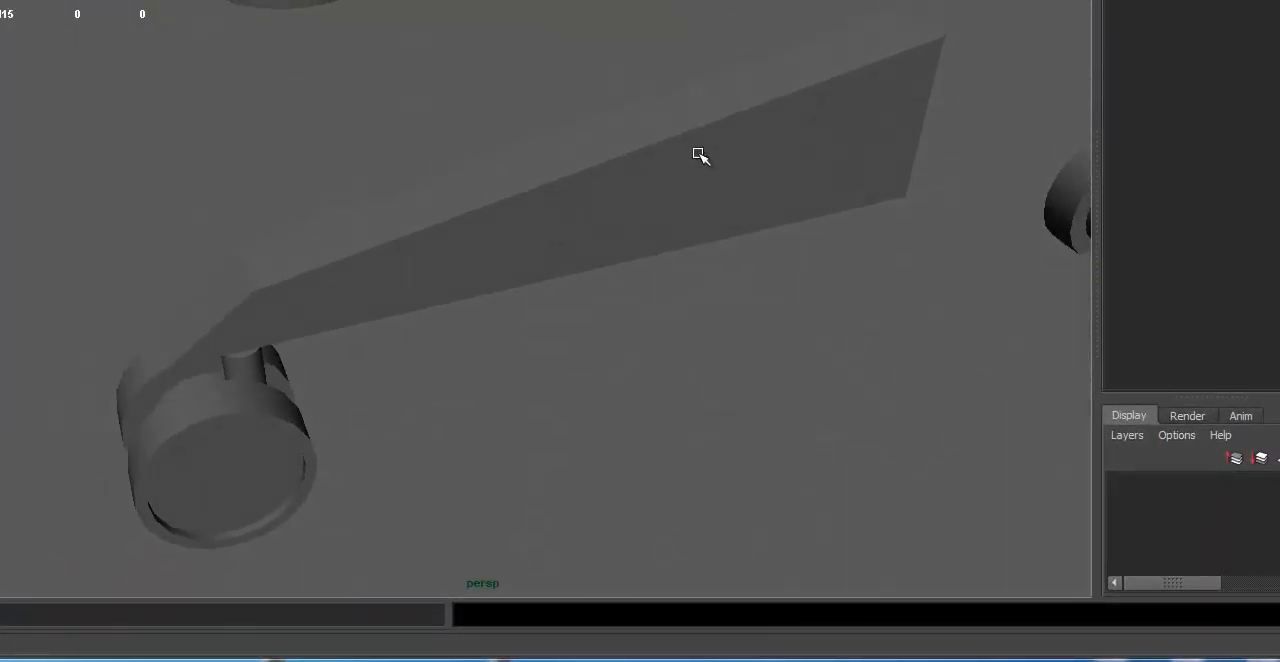
pyautogui.keyDown('alt'); pyautogui.moveTo(700, 154); pyautogui.dragTo(666, 134); pyautogui.keyUp('alt')
pyautogui.click(668, 116)
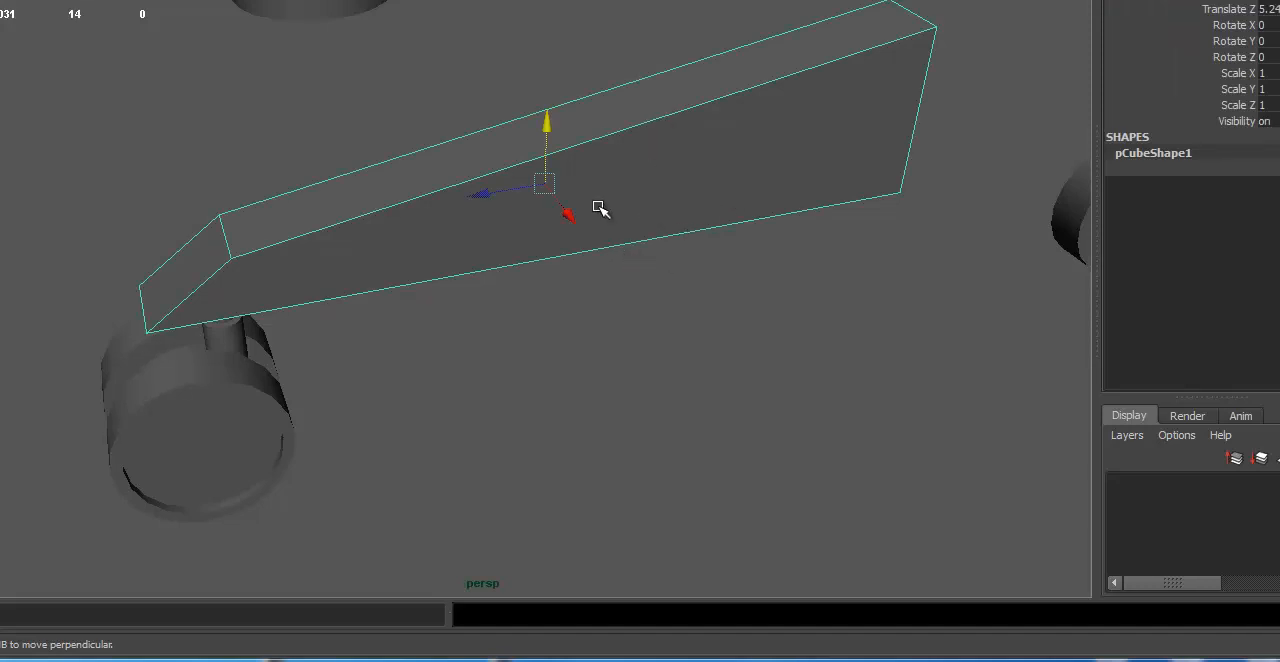
pyautogui.keyDown('alt'); pyautogui.moveTo(612, 182); pyautogui.dragTo(633, 187); pyautogui.keyUp('alt')
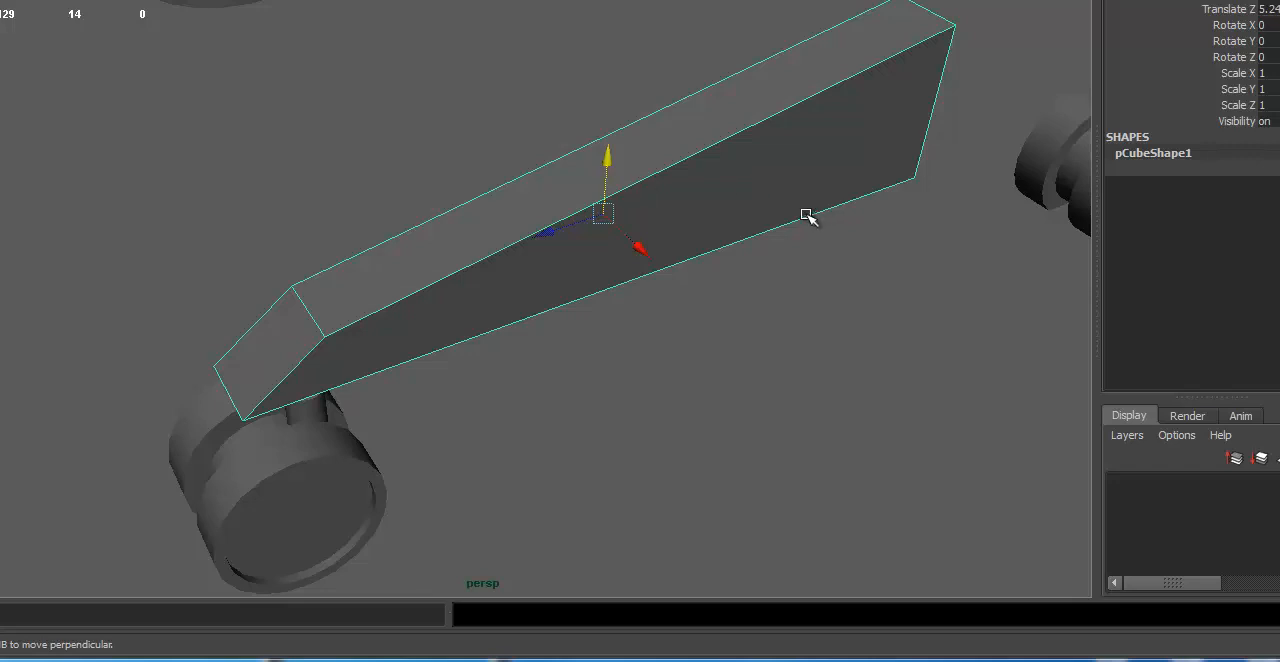
# Step: Switch the leg beam to face selection and select its long sloping top face
pyautogui.keyDown('alt'); pyautogui.moveTo(808, 217); pyautogui.dragTo(691, 197); pyautogui.keyUp('alt')
pyautogui.rightClick(690, 194)
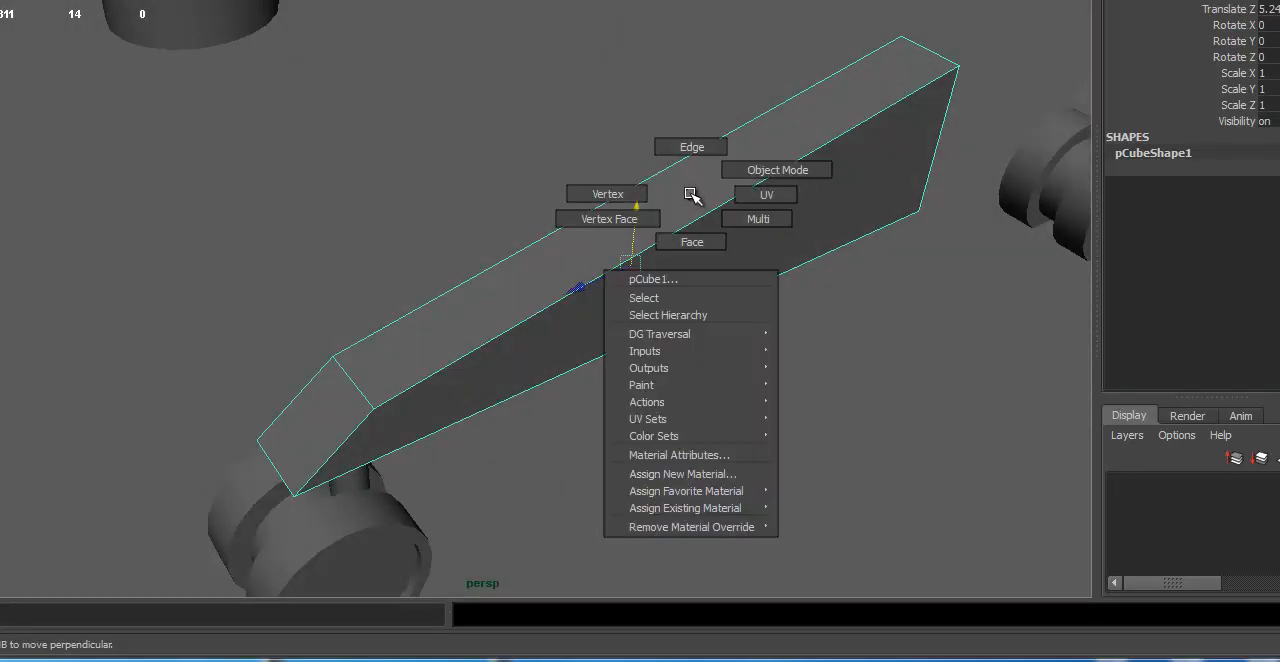
pyautogui.moveTo(690, 194); pyautogui.dragTo(695, 215, button='right')
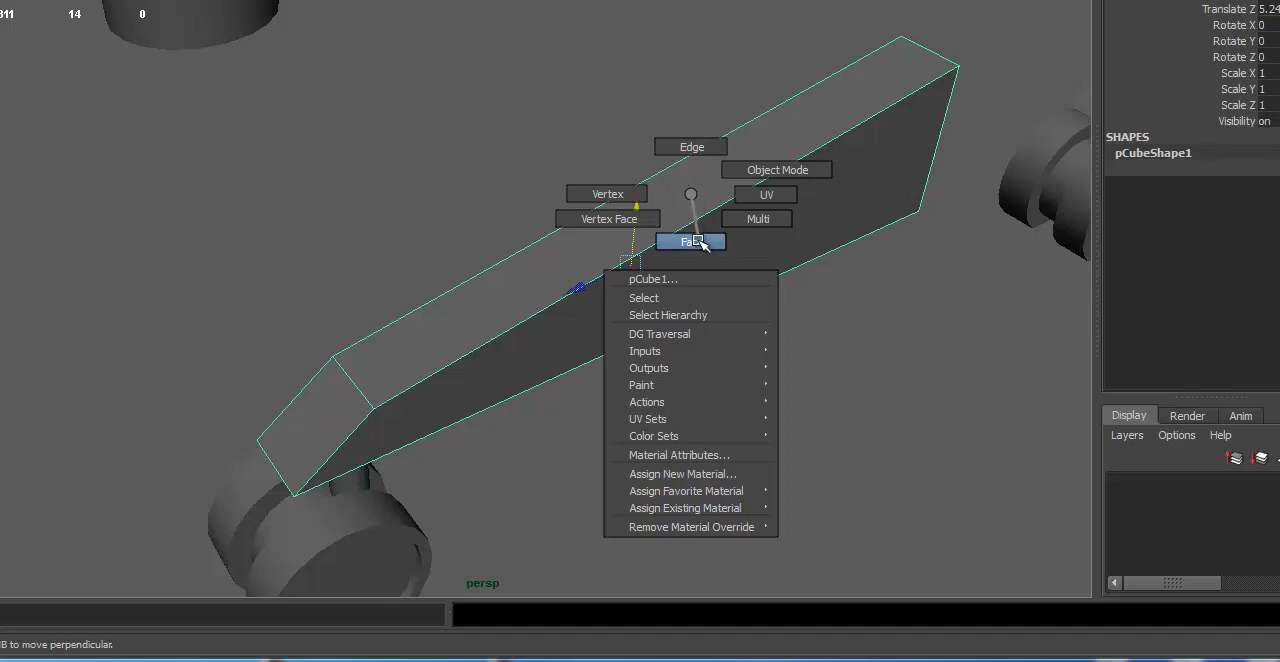
pyautogui.moveTo(697, 241); pyautogui.dragTo(697, 243, button='right')
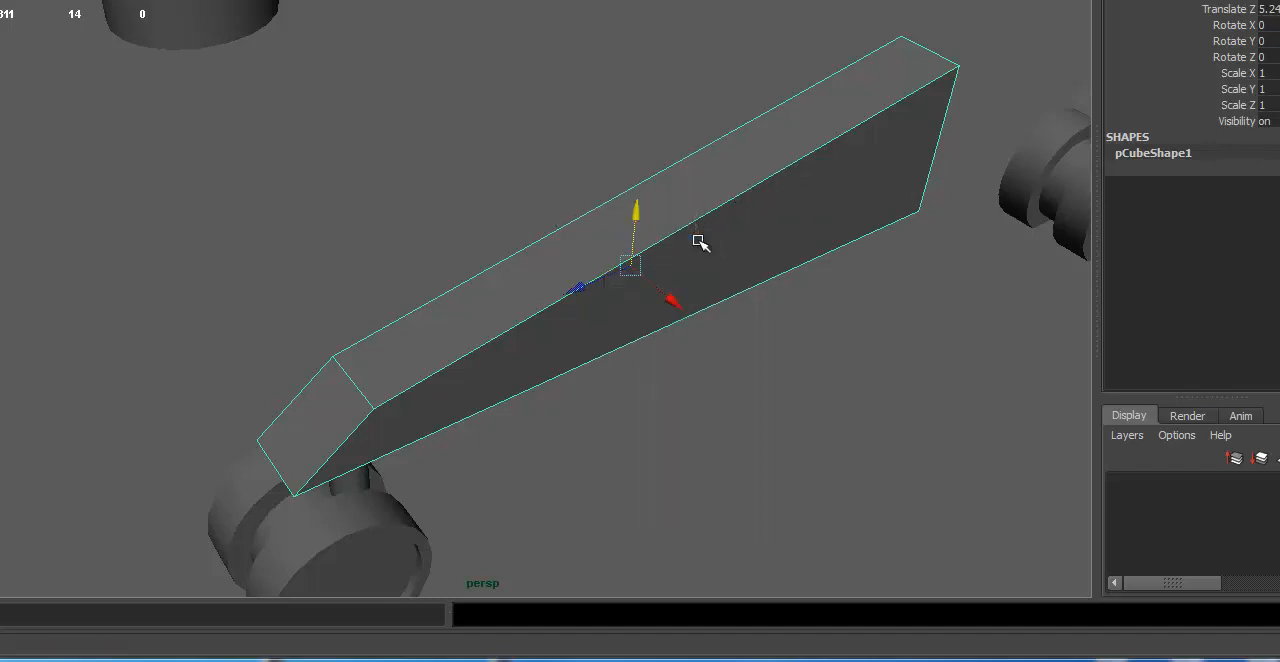
pyautogui.click(708, 191)
pyautogui.keyDown('alt'); pyautogui.moveTo(805, 431); pyautogui.dragTo(711, 420); pyautogui.keyUp('alt')
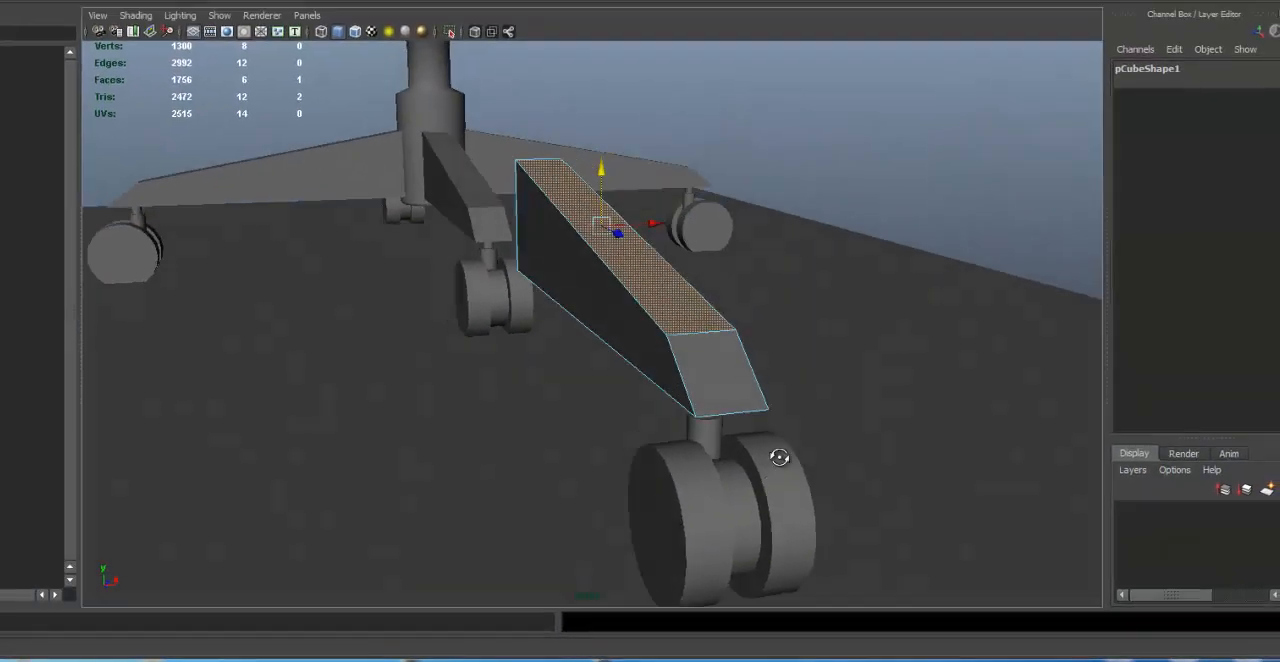
pyautogui.keyDown('alt'); pyautogui.moveTo(779, 457); pyautogui.dragTo(707, 418); pyautogui.keyUp('alt')
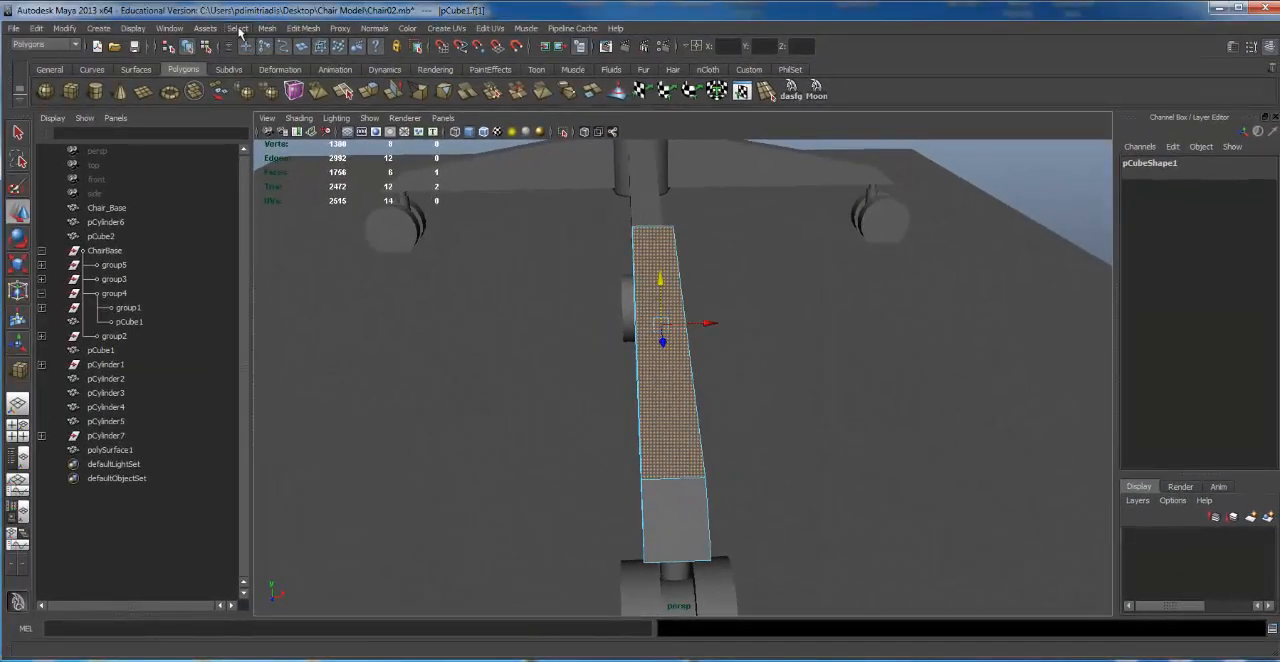
# Step: Extrude the top face of the leg, narrowing it to Local Scale X 0.626 and Y 0.904 and raising it to Local Translate Z 0.076
pyautogui.click(268, 28)
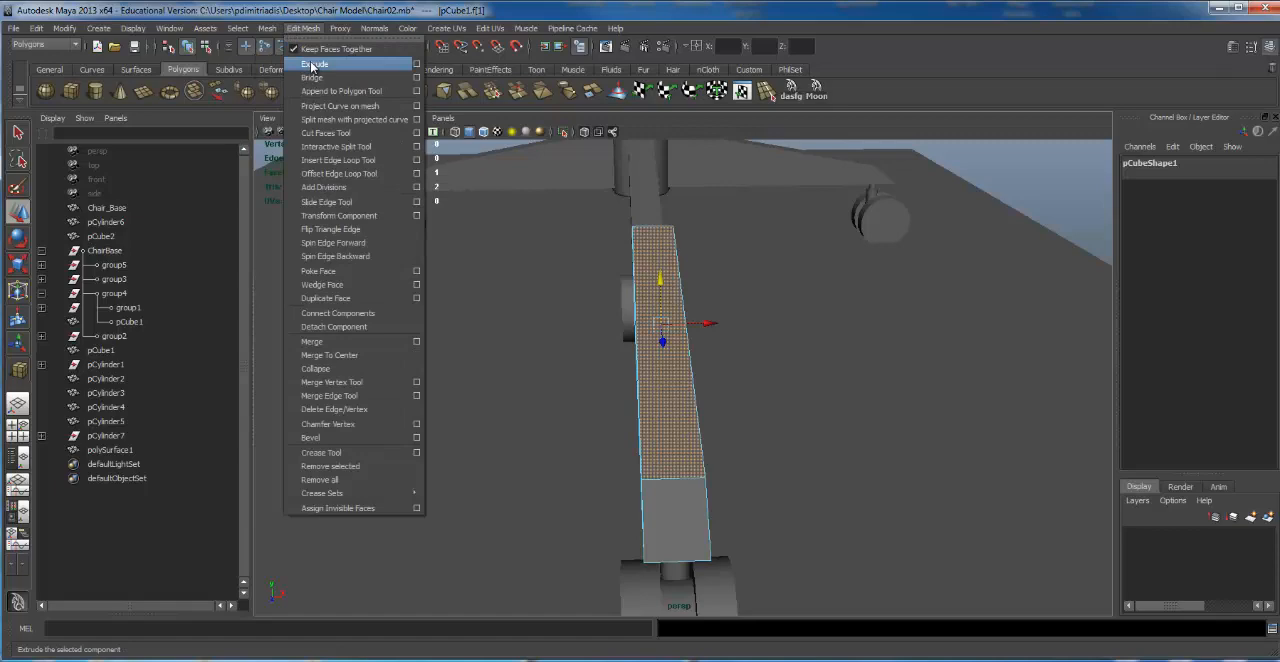
pyautogui.click(312, 65)
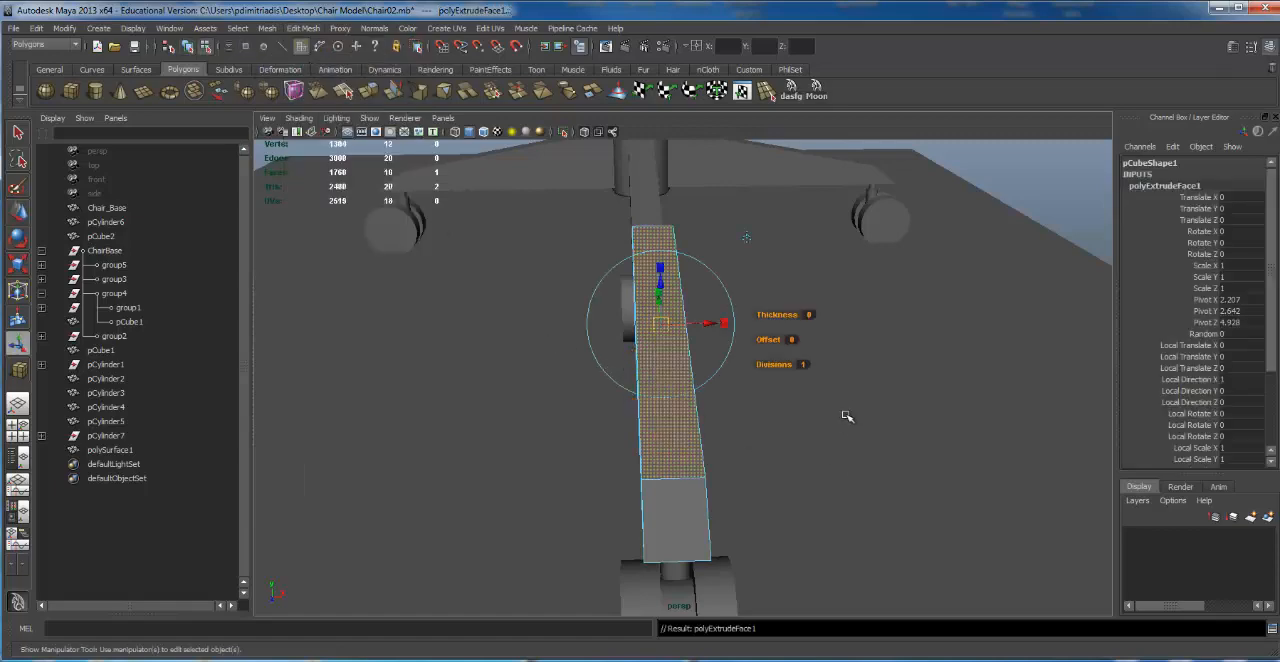
pyautogui.keyDown('alt'); pyautogui.moveTo(846, 416); pyautogui.dragTo(949, 367); pyautogui.keyUp('alt')
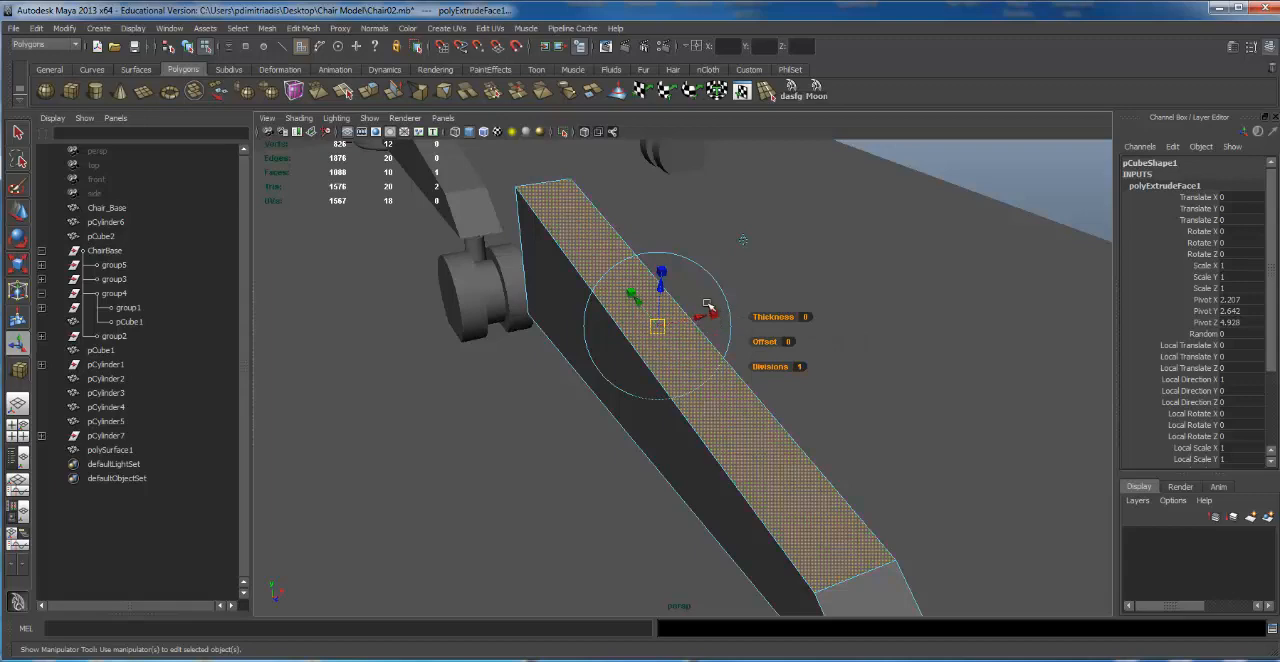
pyautogui.keyDown('alt'); pyautogui.moveTo(785, 304); pyautogui.dragTo(840, 317, button='right'); pyautogui.keyUp('alt')
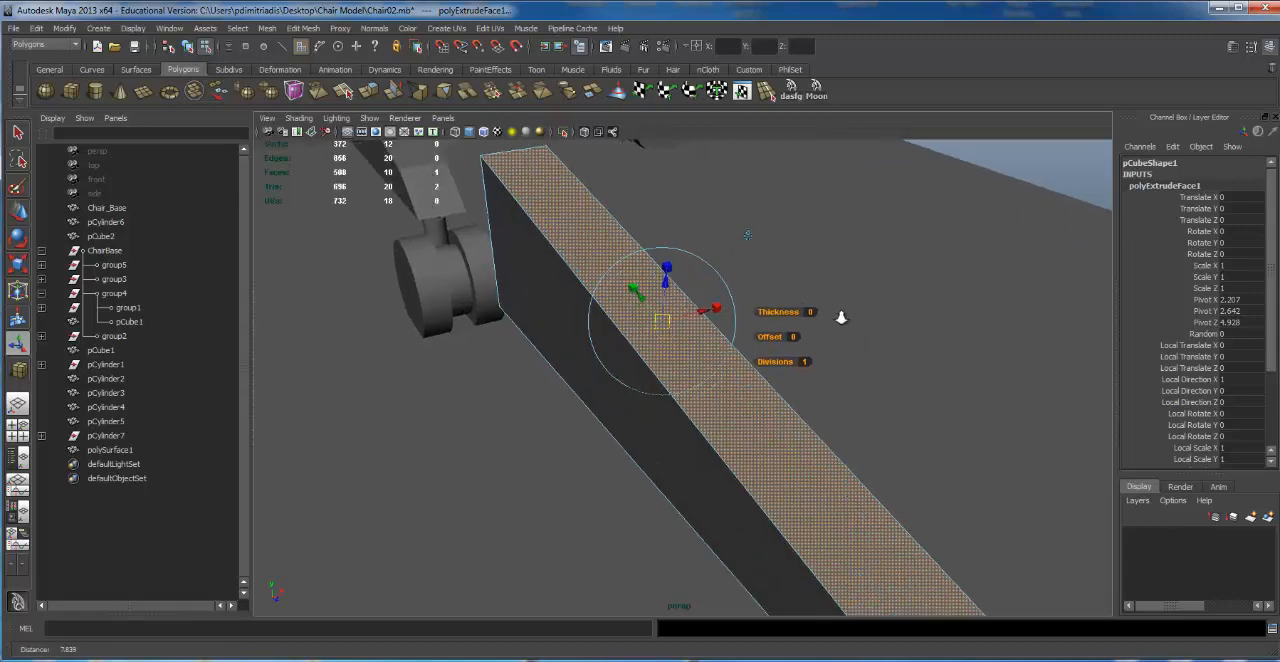
pyautogui.click(714, 310)
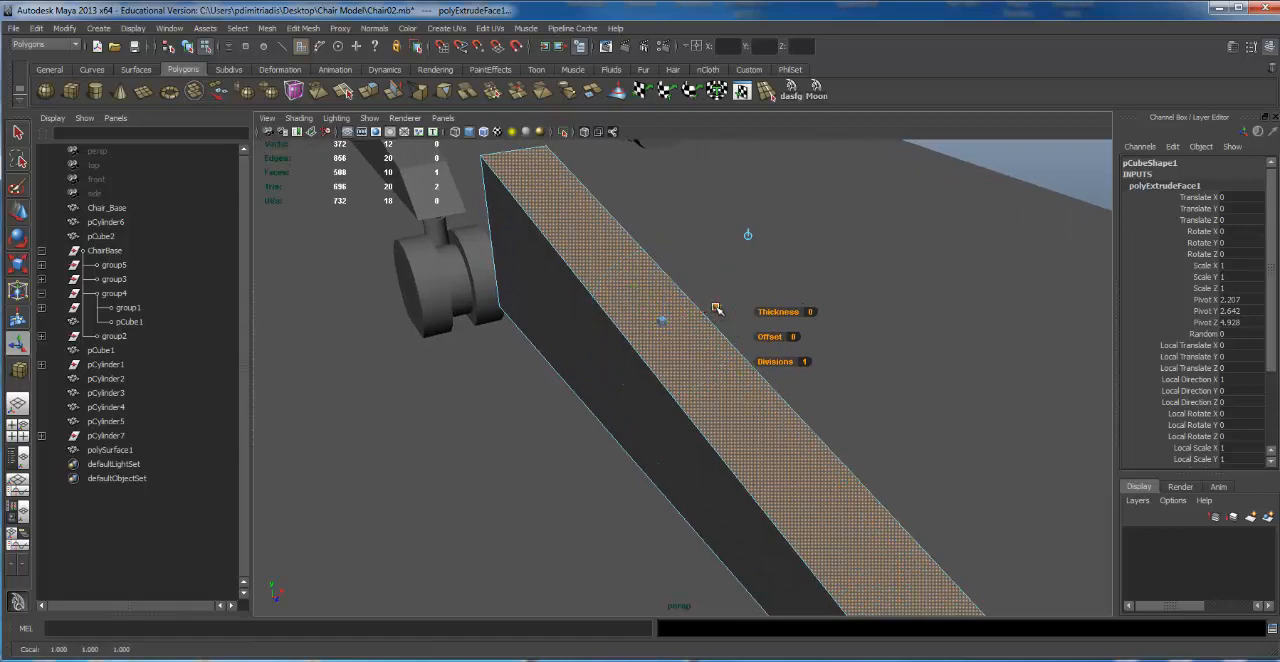
pyautogui.moveTo(717, 311)
pyautogui.mouseDown()
pyautogui.moveTo(697, 313)
pyautogui.moveTo(710, 311)
pyautogui.mouseUp()
pyautogui.moveTo(641, 288); pyautogui.dragTo(644, 293)
pyautogui.keyDown('alt'); pyautogui.moveTo(886, 349); pyautogui.dragTo(862, 349, button='right'); pyautogui.keyUp('alt')
pyautogui.moveTo(680, 287); pyautogui.dragTo(680, 286)
pyautogui.keyDown('alt'); pyautogui.moveTo(812, 287); pyautogui.dragTo(908, 234); pyautogui.keyUp('alt')
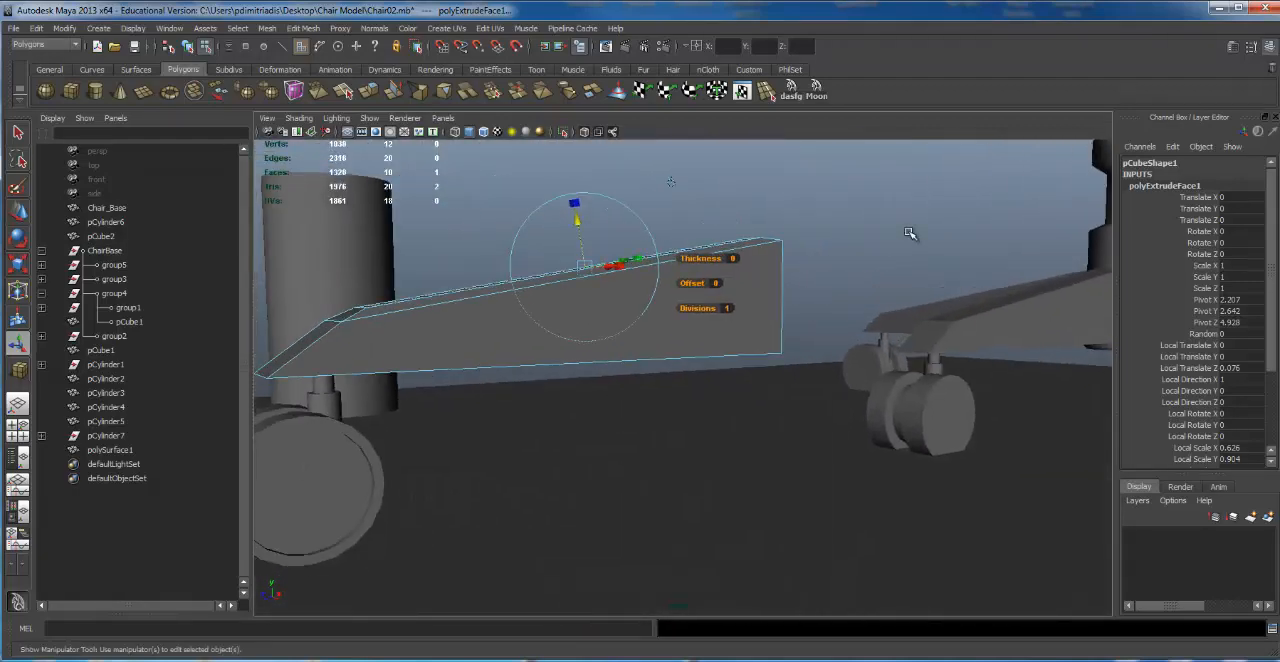
pyautogui.click(814, 257)
# Step: Select the steep sloping face at the leg's caster end
pyautogui.keyDown('alt'); pyautogui.moveTo(809, 257); pyautogui.dragTo(1032, 288); pyautogui.keyUp('alt')
pyautogui.keyDown('alt'); pyautogui.moveTo(821, 316); pyautogui.dragTo(842, 315, button='right'); pyautogui.keyUp('alt')
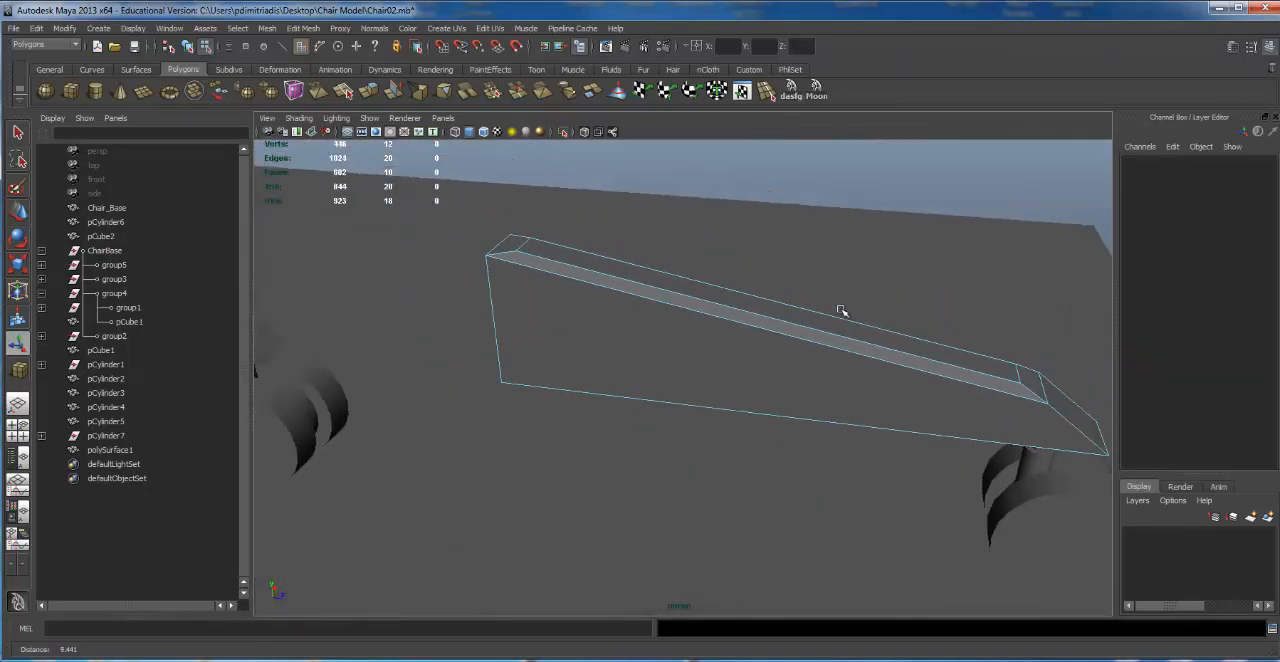
pyautogui.keyDown('alt'); pyautogui.moveTo(1053, 322); pyautogui.dragTo(848, 257, button='middle'); pyautogui.keyUp('alt')
pyautogui.keyDown('alt'); pyautogui.moveTo(848, 257); pyautogui.dragTo(768, 280); pyautogui.keyUp('alt')
pyautogui.click(834, 372)
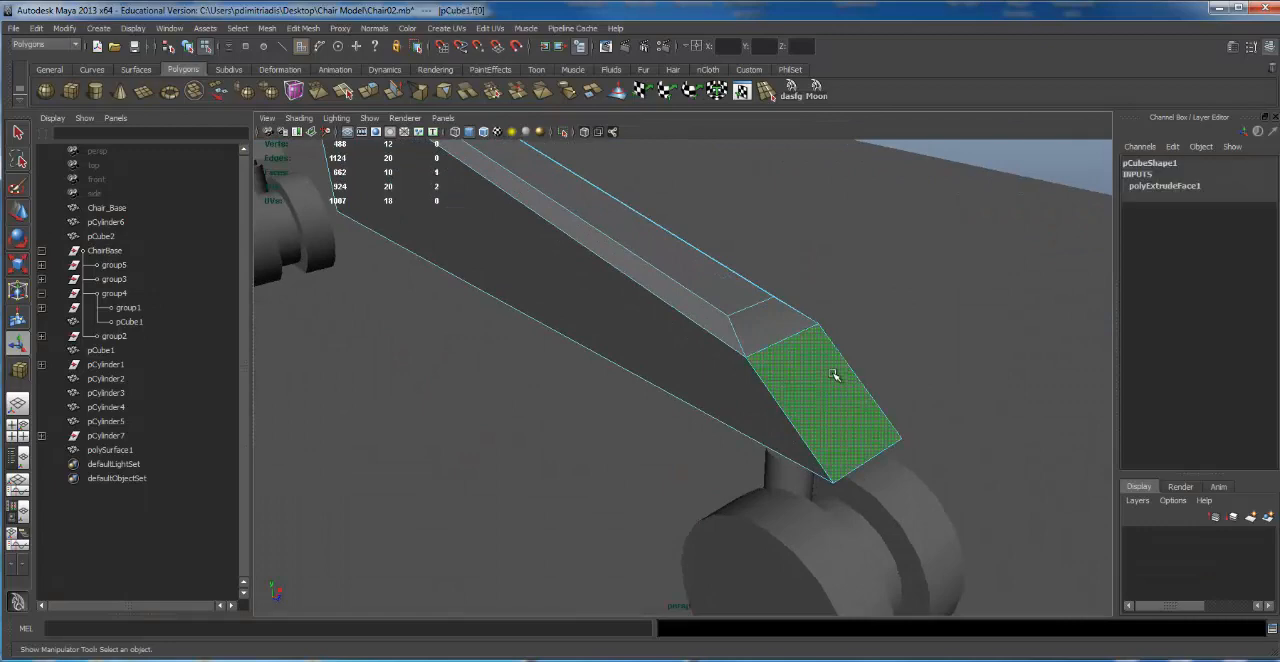
pyautogui.keyDown('alt'); pyautogui.moveTo(820, 371); pyautogui.dragTo(979, 361); pyautogui.keyUp('alt')
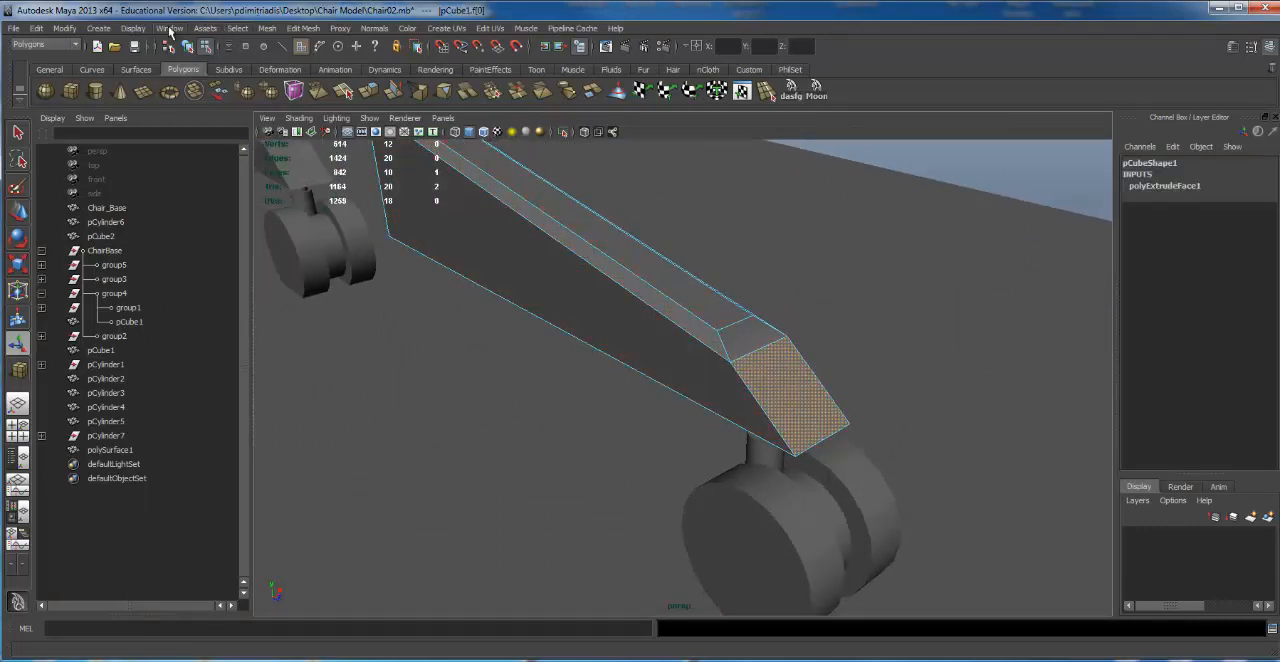
# Step: Extrude the sloping end face with Local Scale X 0.646 and Y 0.81, moved outward to Local Translate Z 0.077, and deselect it
pyautogui.click(267, 28)
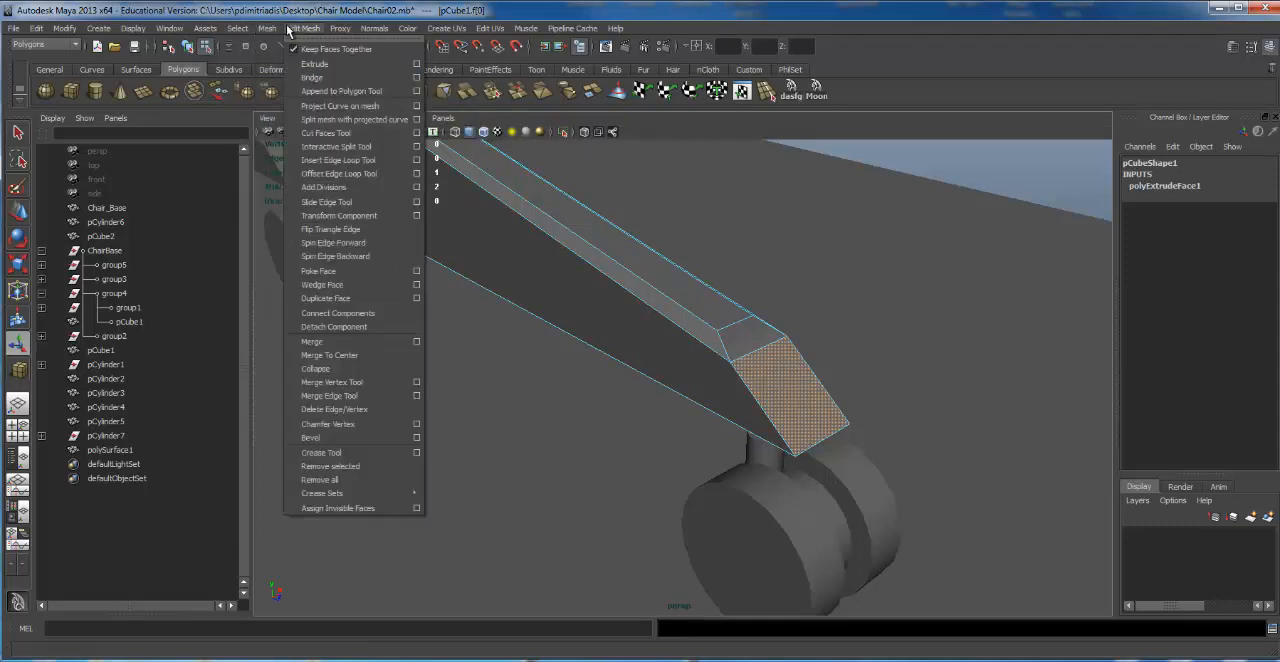
pyautogui.moveTo(302, 28)
pyautogui.click(305, 62)
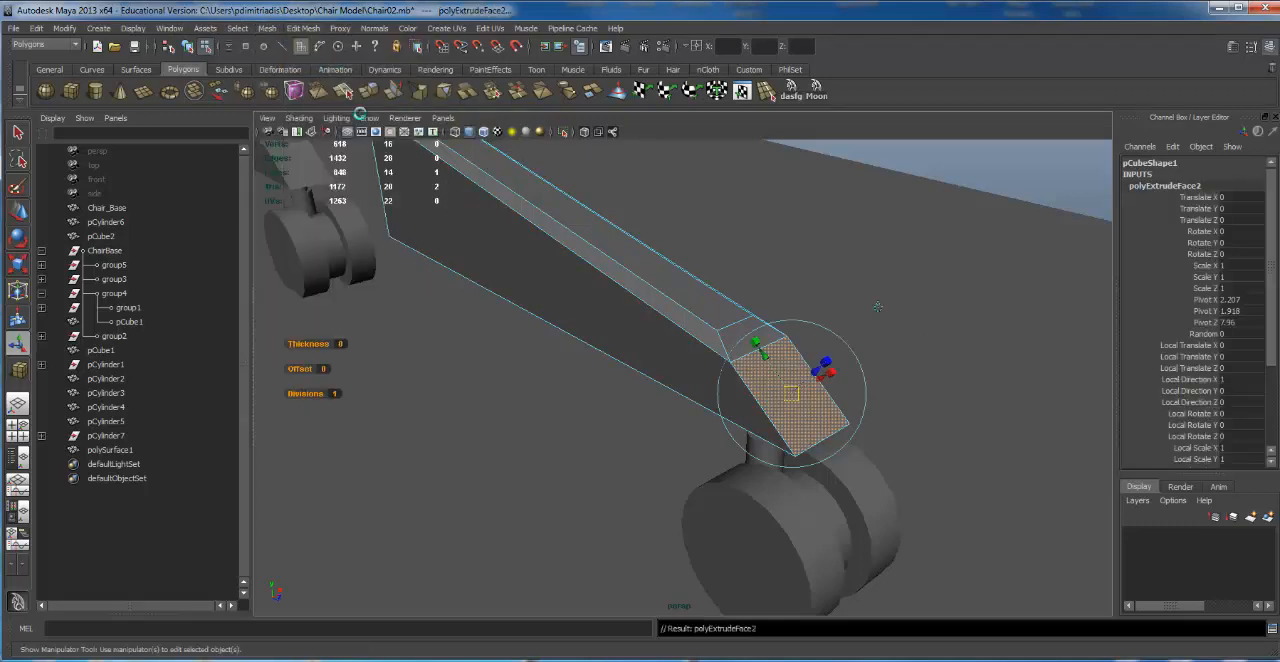
pyautogui.moveTo(643, 356)
pyautogui.keyDown('alt'); pyautogui.mouseDown()
pyautogui.moveTo(749, 306)
pyautogui.moveTo(752, 333)
pyautogui.moveTo(728, 344)
pyautogui.moveTo(549, 375)
pyautogui.moveTo(643, 377)
pyautogui.moveTo(657, 357)
pyautogui.mouseUp(); pyautogui.keyUp('alt')
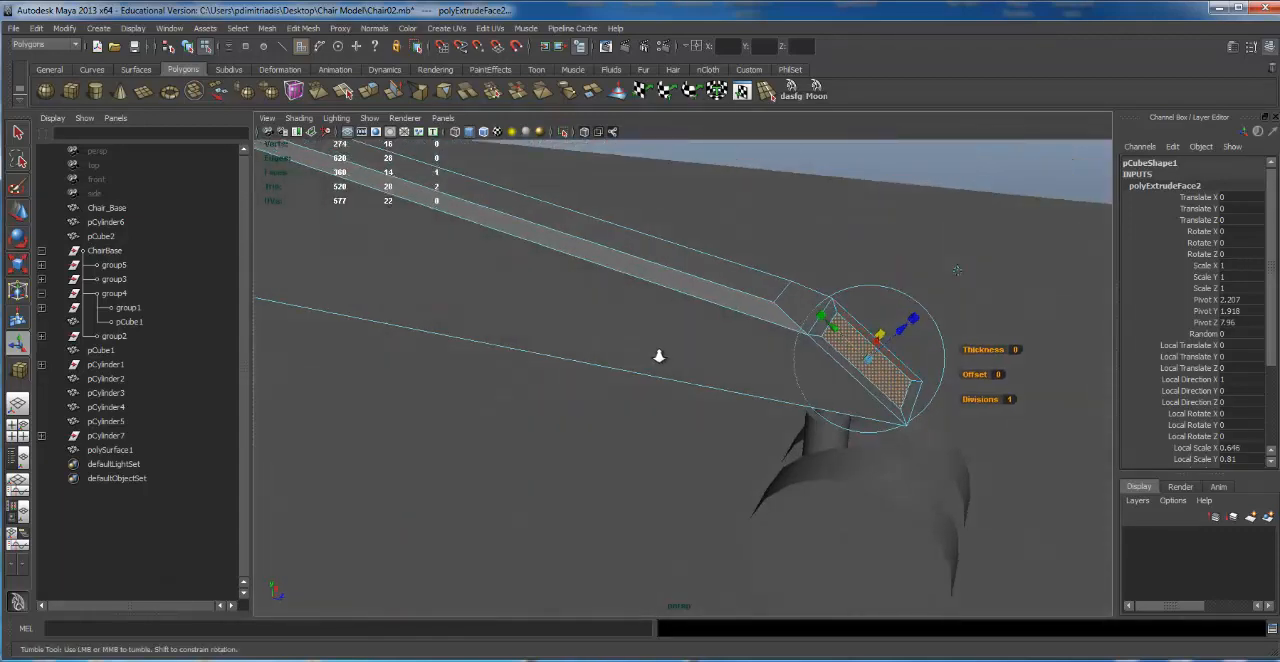
pyautogui.scroll(2, 657, 357)
pyautogui.keyDown('alt'); pyautogui.moveTo(657, 357); pyautogui.dragTo(681, 366, button='middle'); pyautogui.keyUp('alt')
pyautogui.keyDown('alt'); pyautogui.moveTo(681, 366); pyautogui.dragTo(831, 358); pyautogui.keyUp('alt')
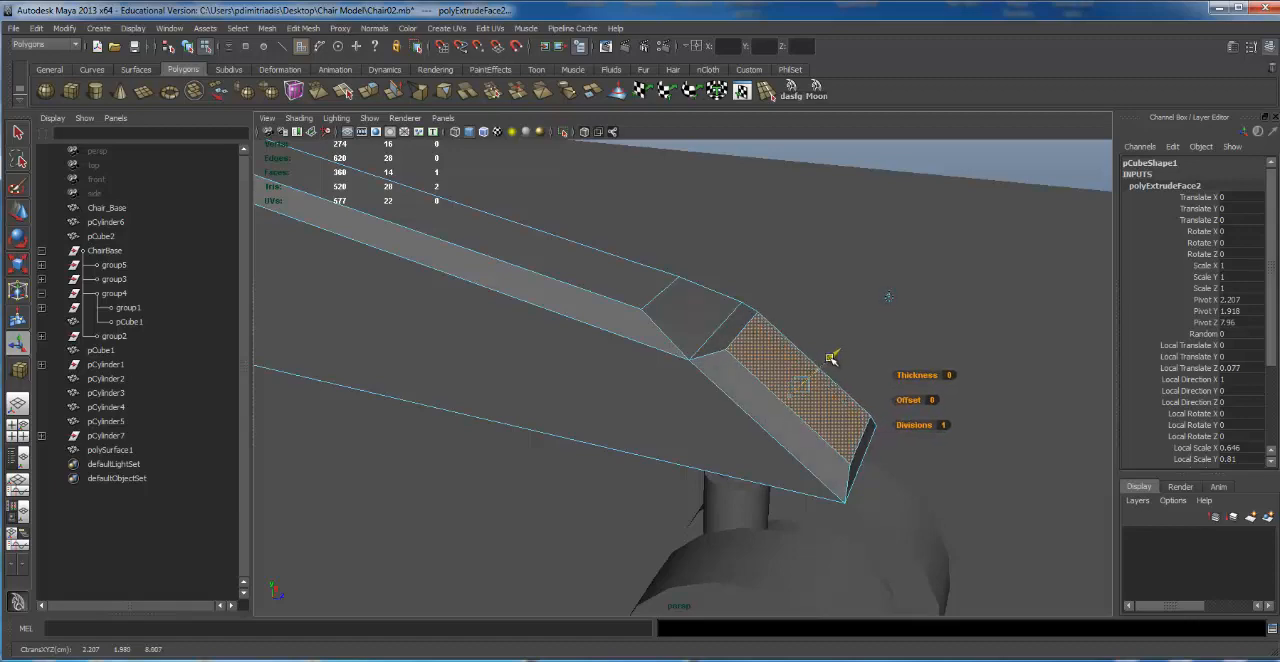
pyautogui.keyDown('alt'); pyautogui.moveTo(806, 297); pyautogui.dragTo(640, 254, button='right'); pyautogui.keyUp('alt')
pyautogui.click(746, 194)
# Step: Compare the bevelled leg and its recessed caster with the original chair-base legs from several angles
pyautogui.keyDown('alt'); pyautogui.moveTo(746, 194); pyautogui.dragTo(521, 203); pyautogui.keyUp('alt')
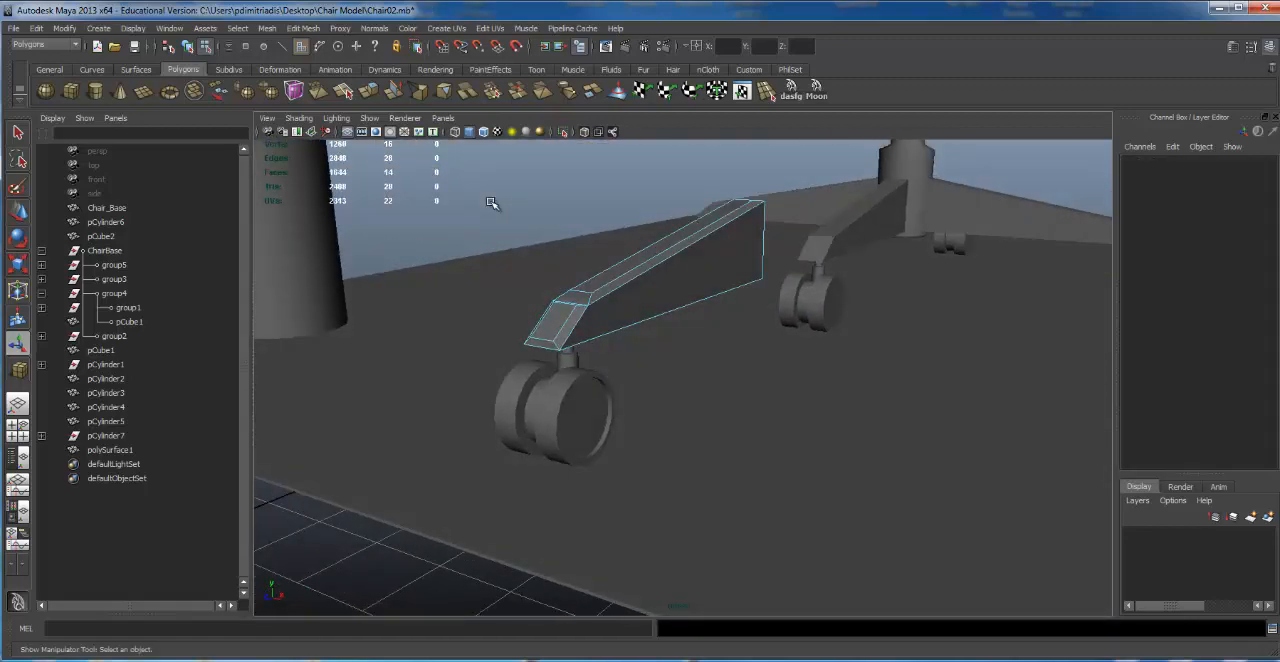
pyautogui.click(491, 203)
pyautogui.keyDown('alt'); pyautogui.moveTo(514, 263); pyautogui.dragTo(460, 275); pyautogui.keyUp('alt')
pyautogui.click(586, 425)
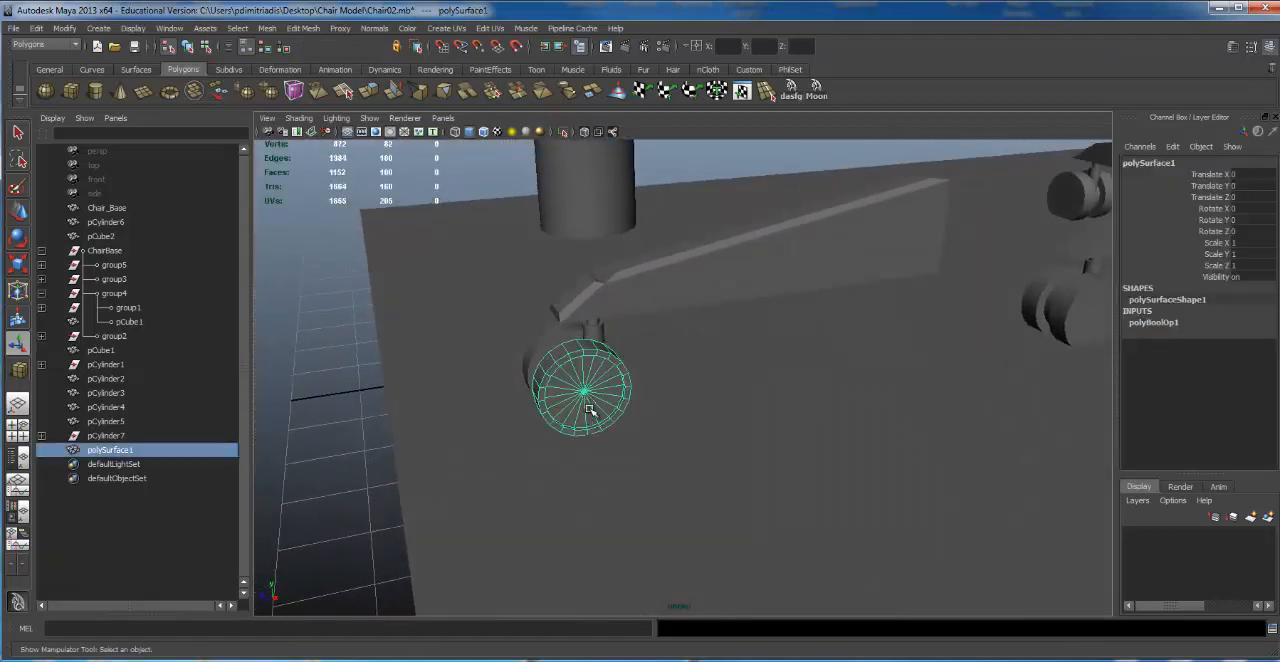
pyautogui.click(702, 248)
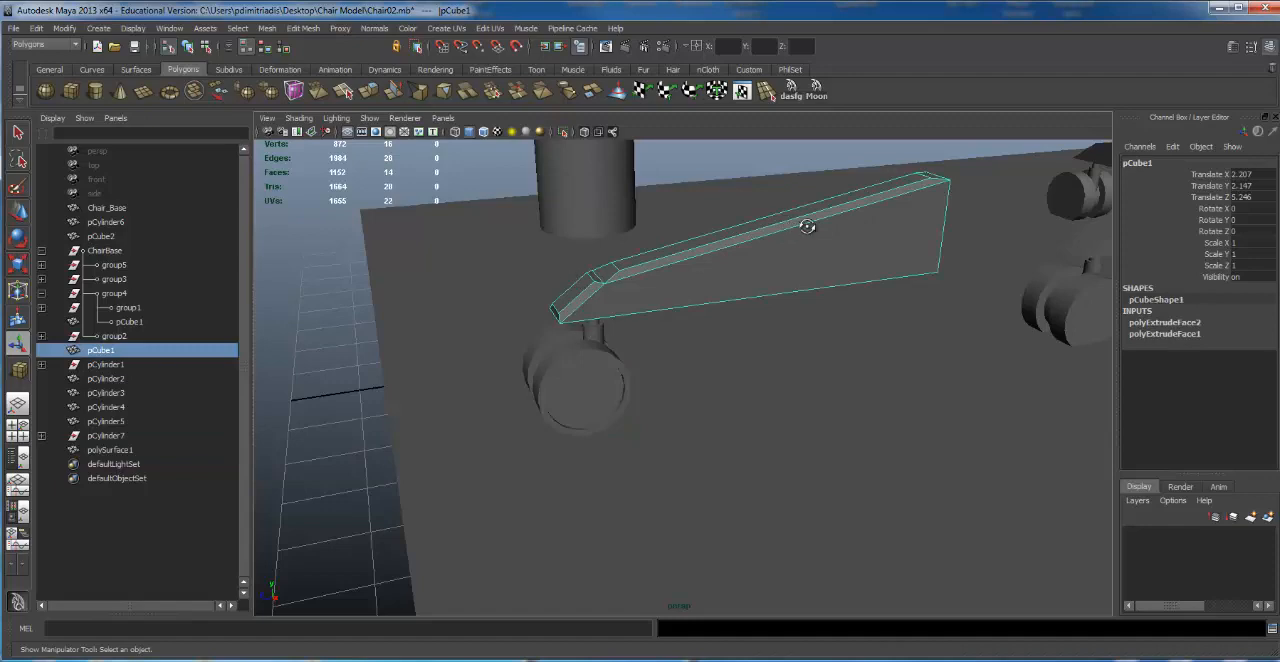
pyautogui.keyDown('alt'); pyautogui.moveTo(807, 227); pyautogui.dragTo(792, 259); pyautogui.keyUp('alt')
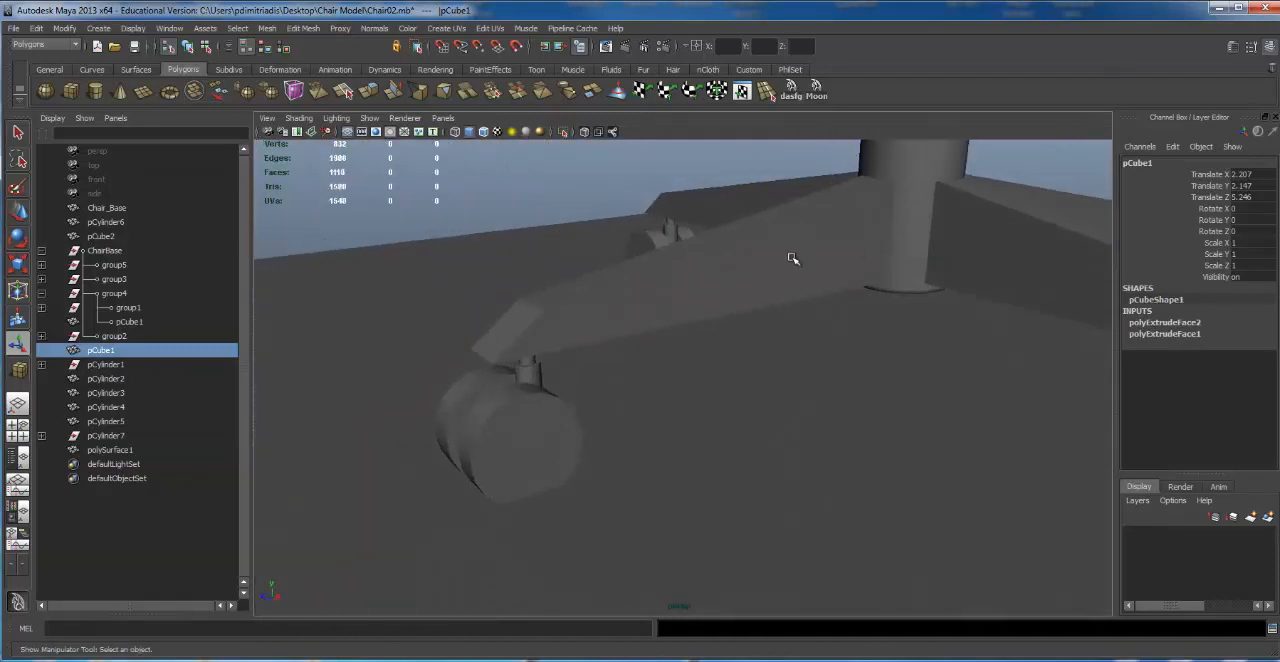
pyautogui.click(760, 268)
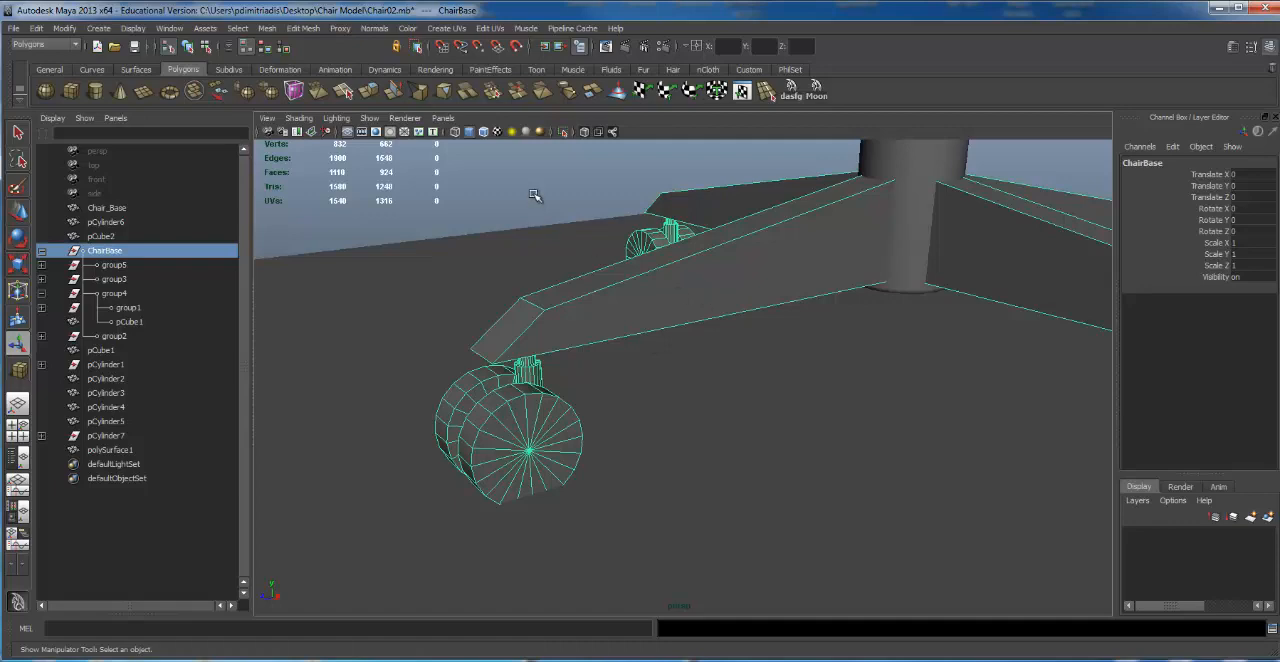
pyautogui.scroll(-5, 531, 210)
pyautogui.keyDown('alt'); pyautogui.moveTo(480, 323); pyautogui.dragTo(854, 257); pyautogui.keyUp('alt')
pyautogui.scroll(3, 854, 257)
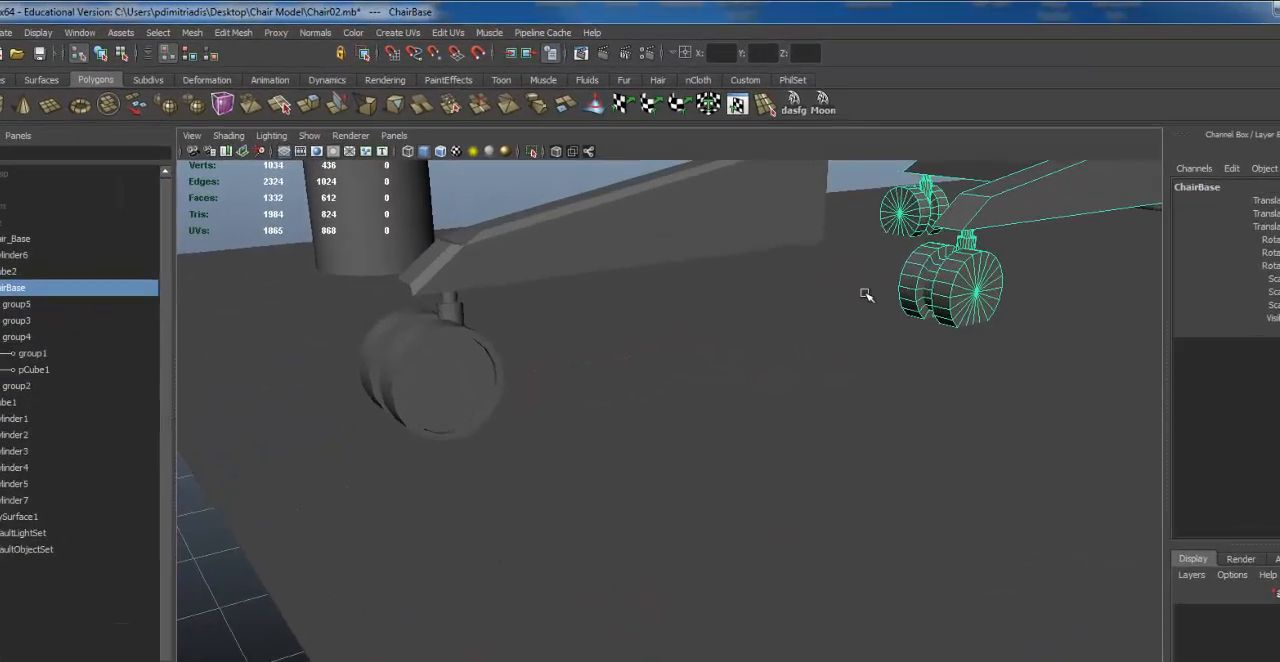
# Step: Reselect the bevelled leg and pick its large flat side face in face mode
pyautogui.keyDown('alt'); pyautogui.moveTo(866, 295); pyautogui.dragTo(905, 378, button='middle'); pyautogui.keyUp('alt')
pyautogui.click(578, 229)
pyautogui.click(660, 317)
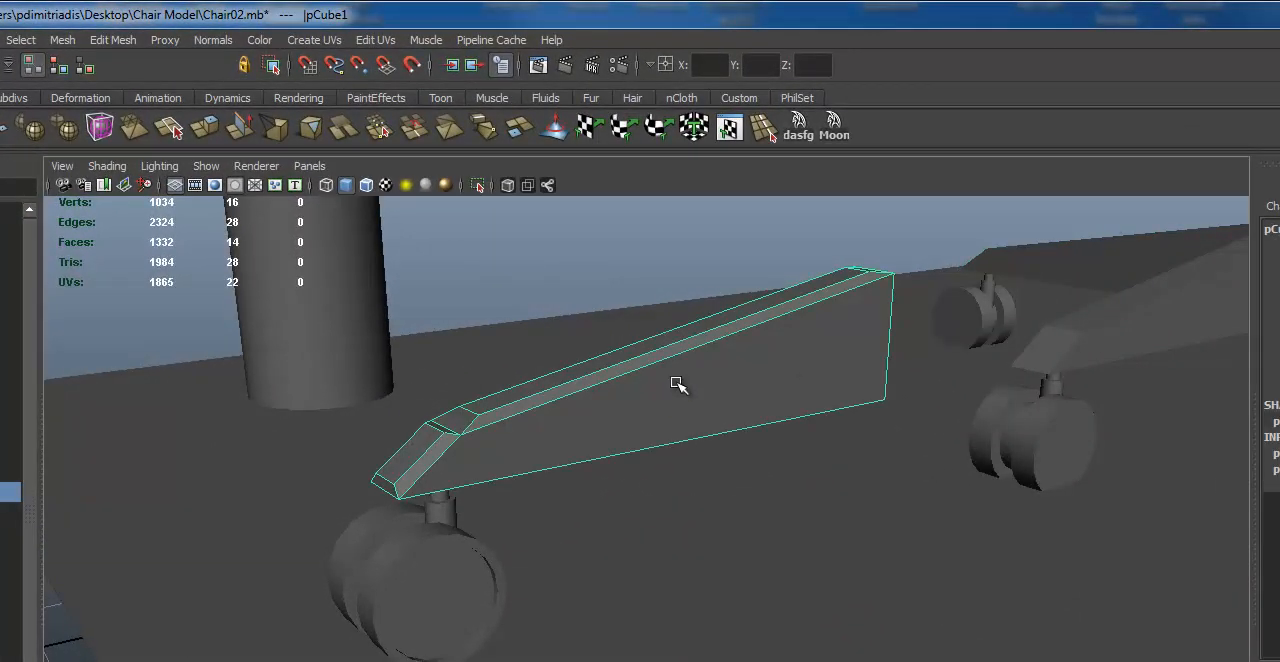
pyautogui.keyDown('alt'); pyautogui.moveTo(703, 385); pyautogui.dragTo(803, 354); pyautogui.keyUp('alt')
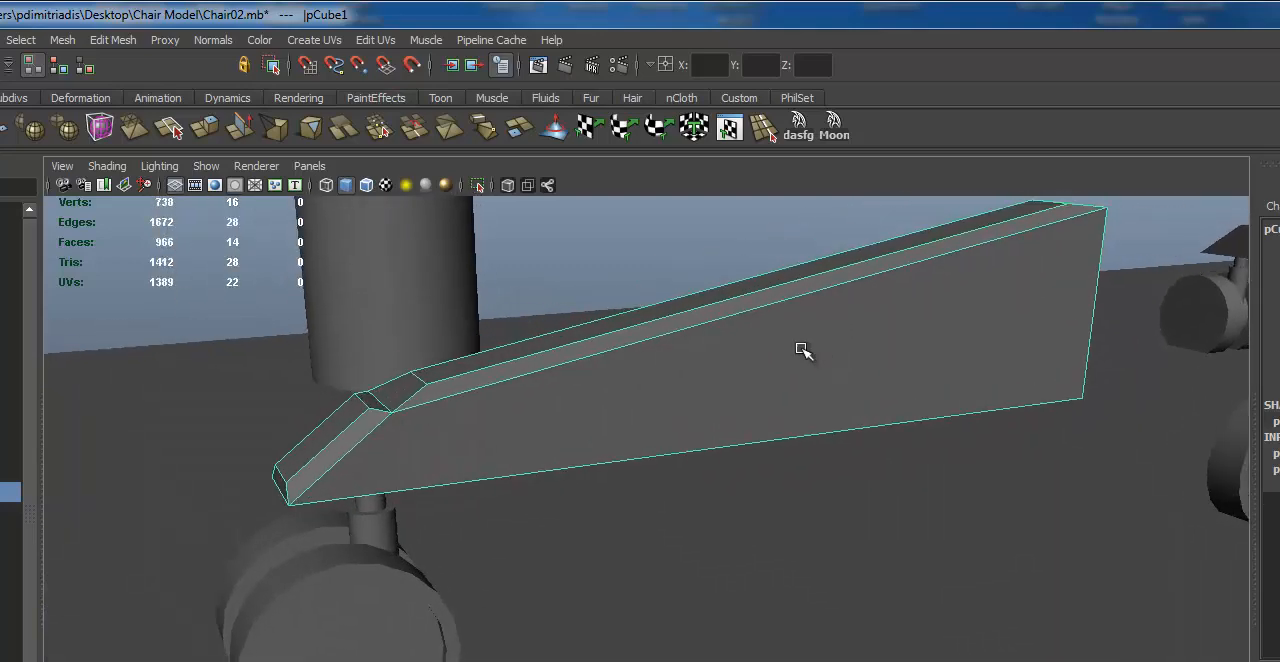
pyautogui.rightClick(788, 353)
pyautogui.moveTo(797, 402); pyautogui.dragTo(791, 382, button='right')
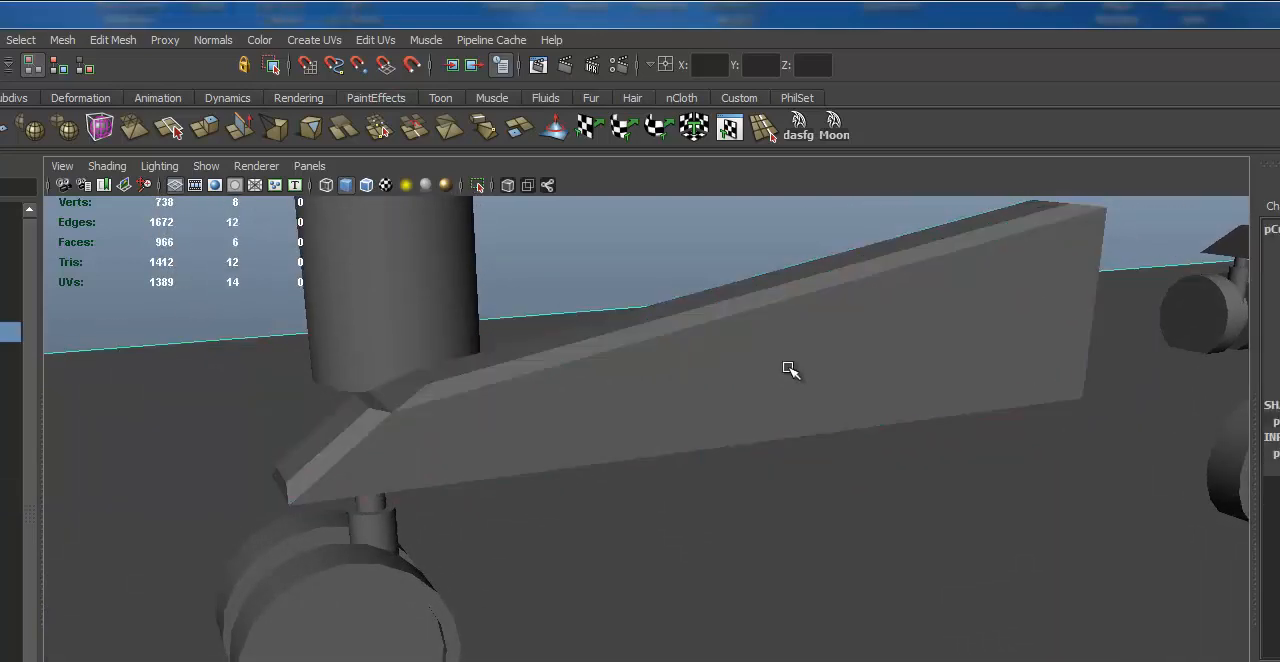
pyautogui.keyDown('alt'); pyautogui.moveTo(789, 370); pyautogui.dragTo(775, 367); pyautogui.keyUp('alt')
pyautogui.press('F11')
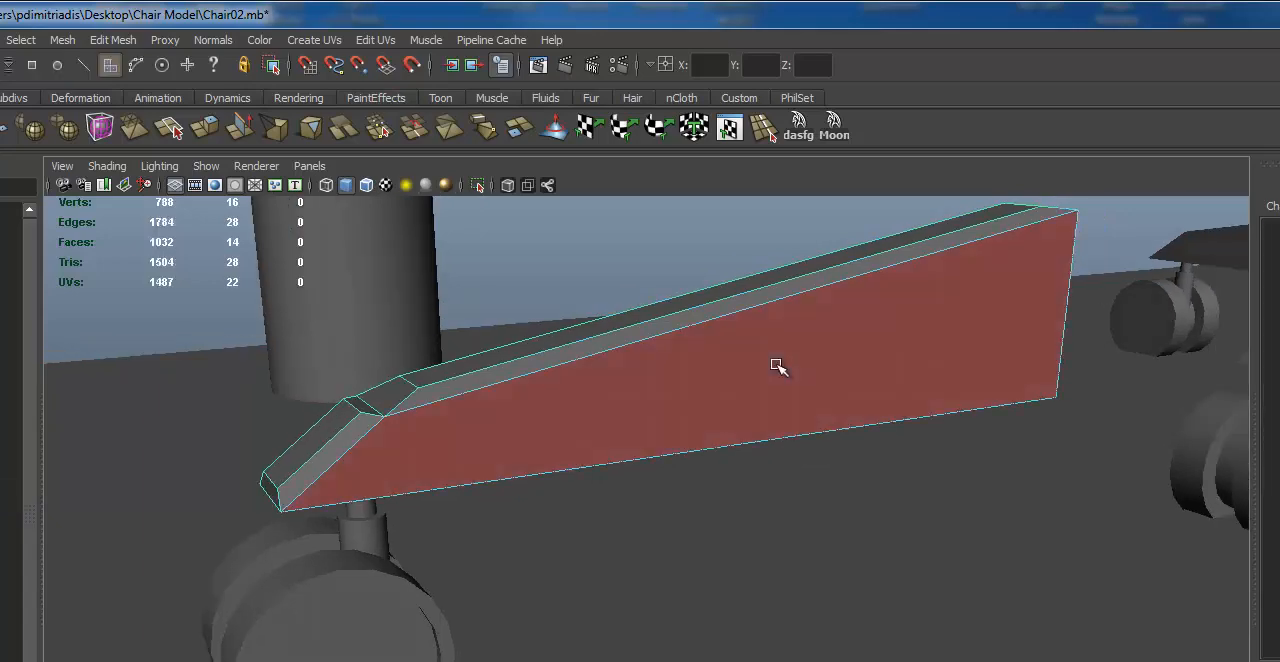
pyautogui.click(772, 369)
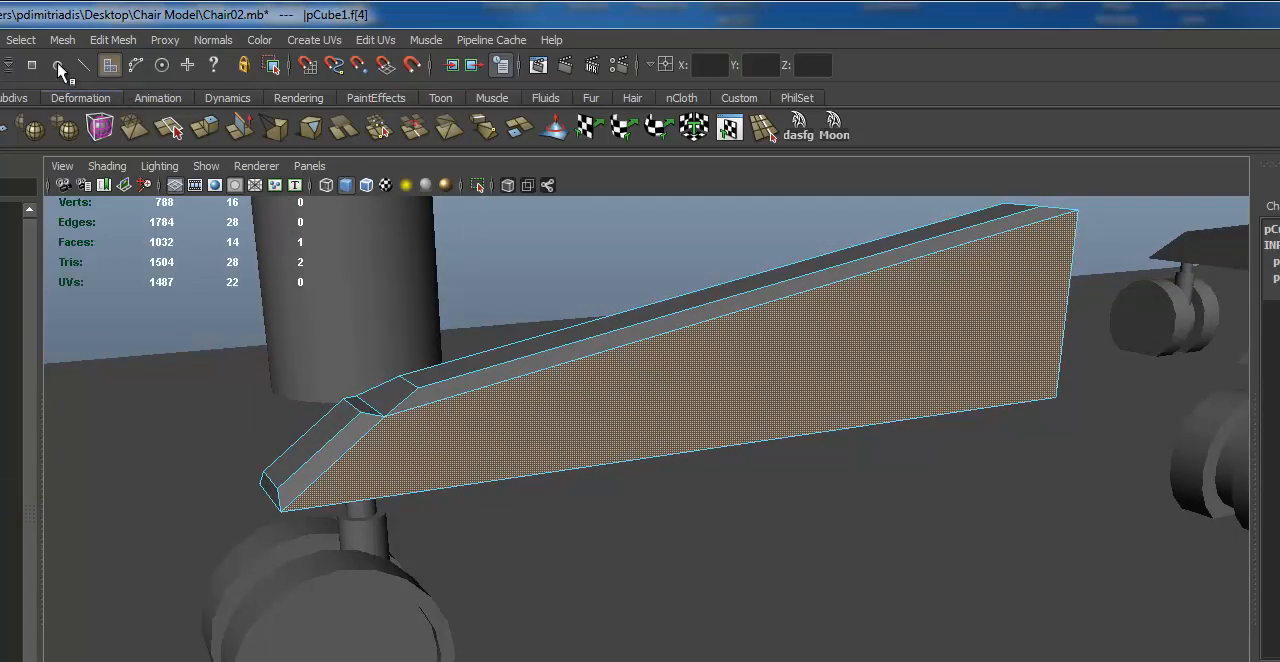
# Step: Extrude the leg's side face and scale it inward in length and height to form an inset border
pyautogui.click(104, 41)
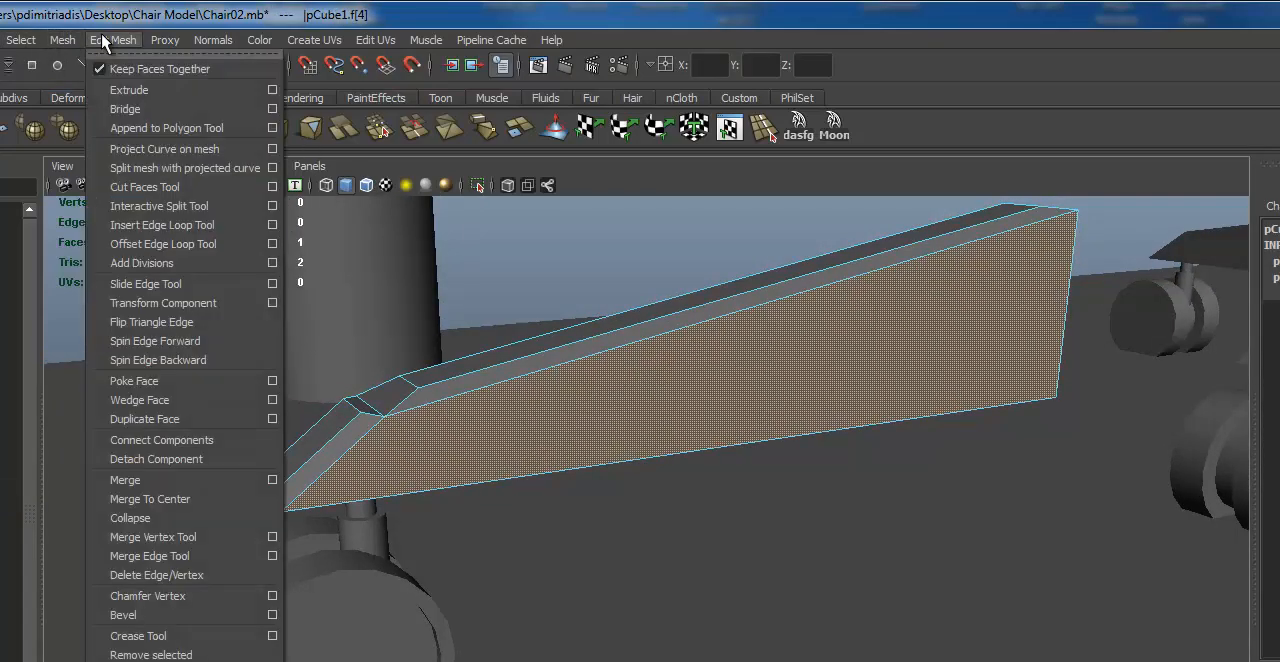
pyautogui.click(129, 89)
pyautogui.keyDown('alt'); pyautogui.moveTo(700, 331); pyautogui.dragTo(670, 328); pyautogui.keyUp('alt')
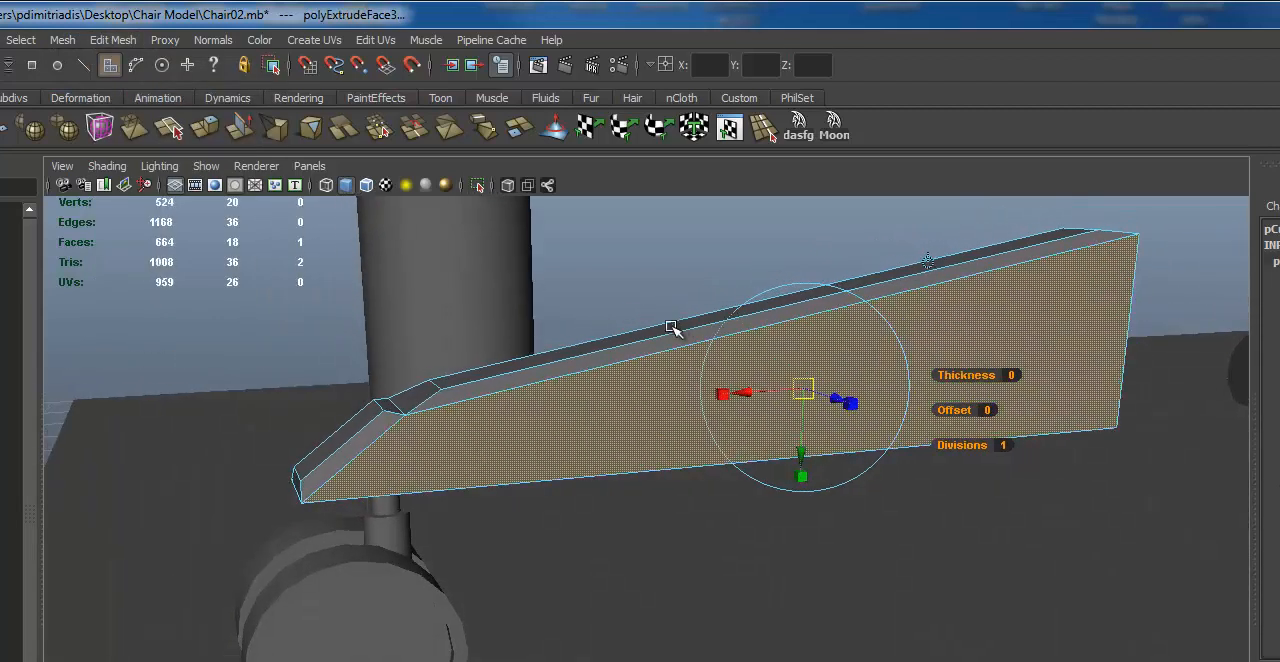
pyautogui.moveTo(724, 396); pyautogui.dragTo(735, 393)
pyautogui.moveTo(797, 476); pyautogui.dragTo(791, 452)
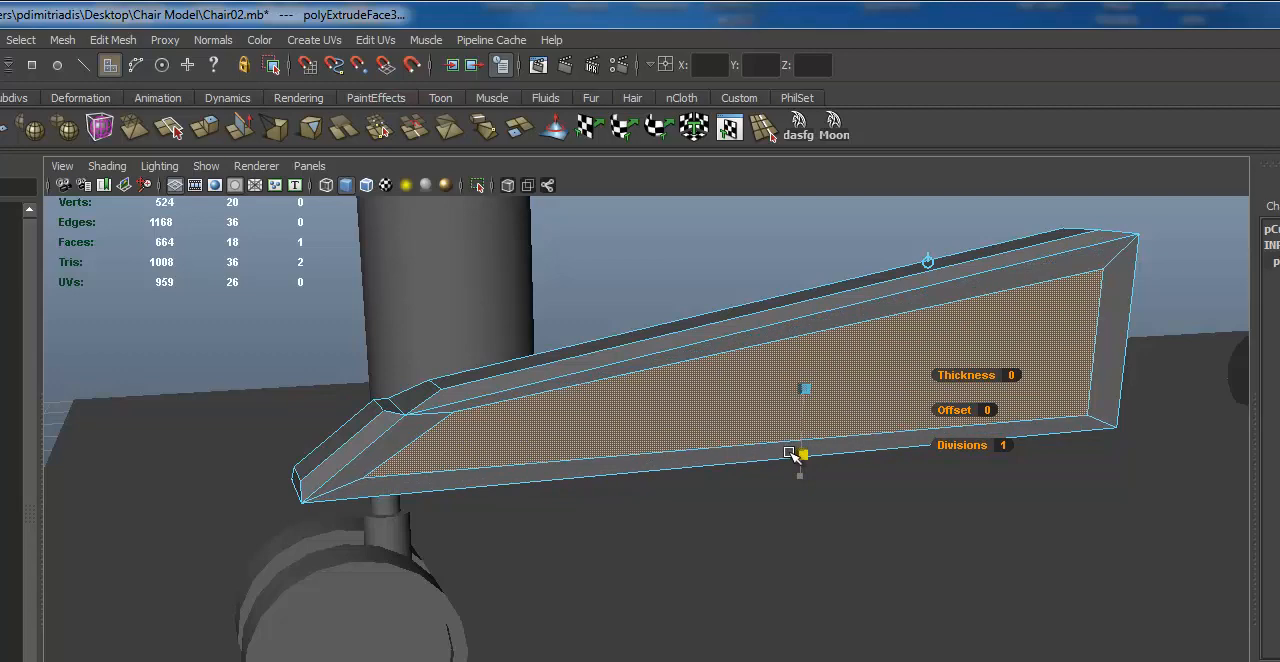
# Step: Try to extrude the inset side face again, pushed into the leg with Local Translate Z -0.17, and check the recess
pyautogui.keyDown('alt'); pyautogui.moveTo(806, 437); pyautogui.dragTo(880, 465); pyautogui.keyUp('alt')
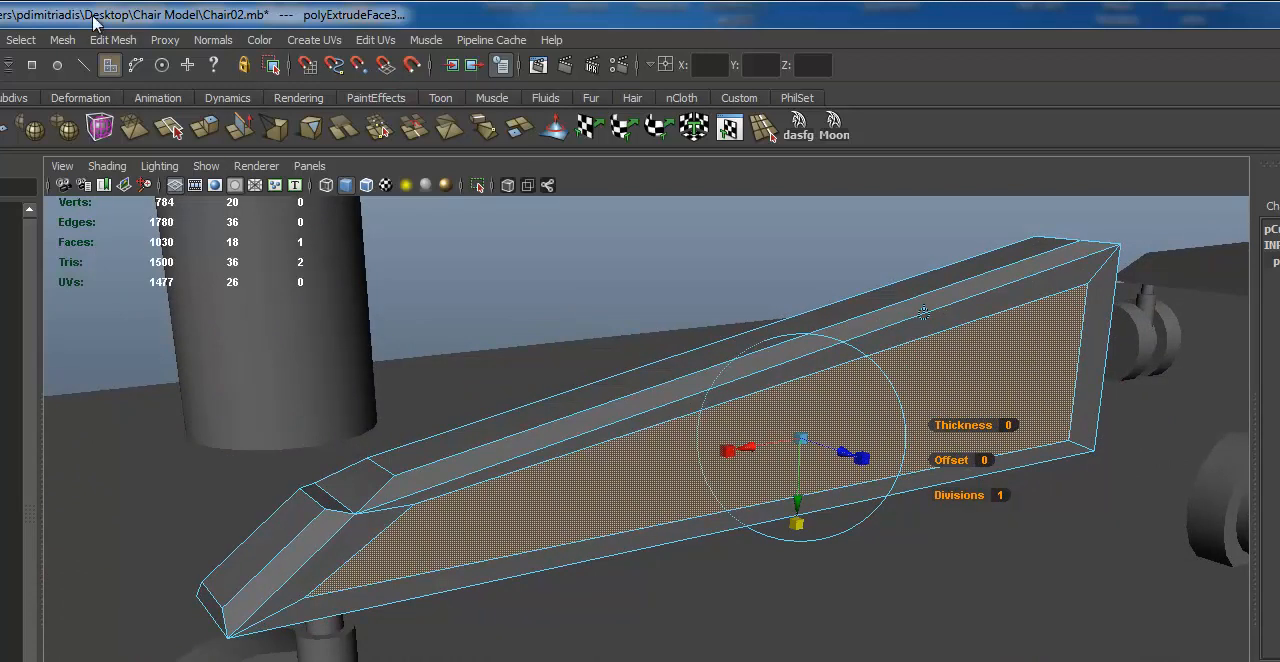
pyautogui.click(62, 42)
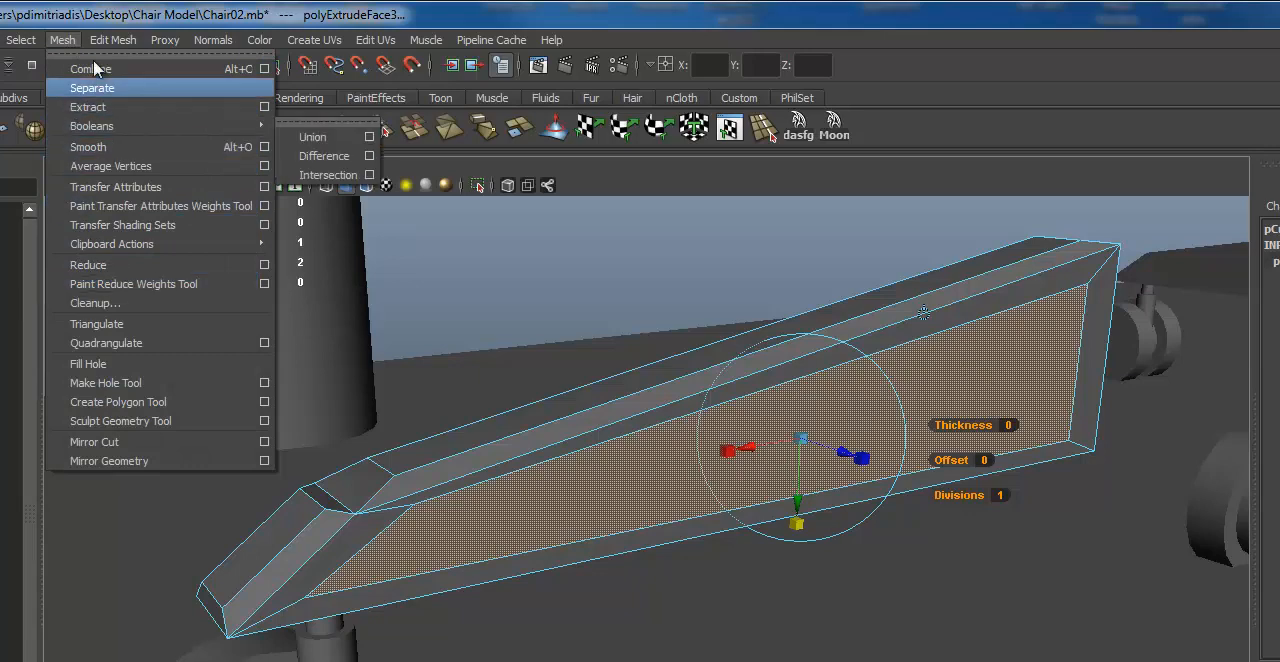
pyautogui.moveTo(114, 42)
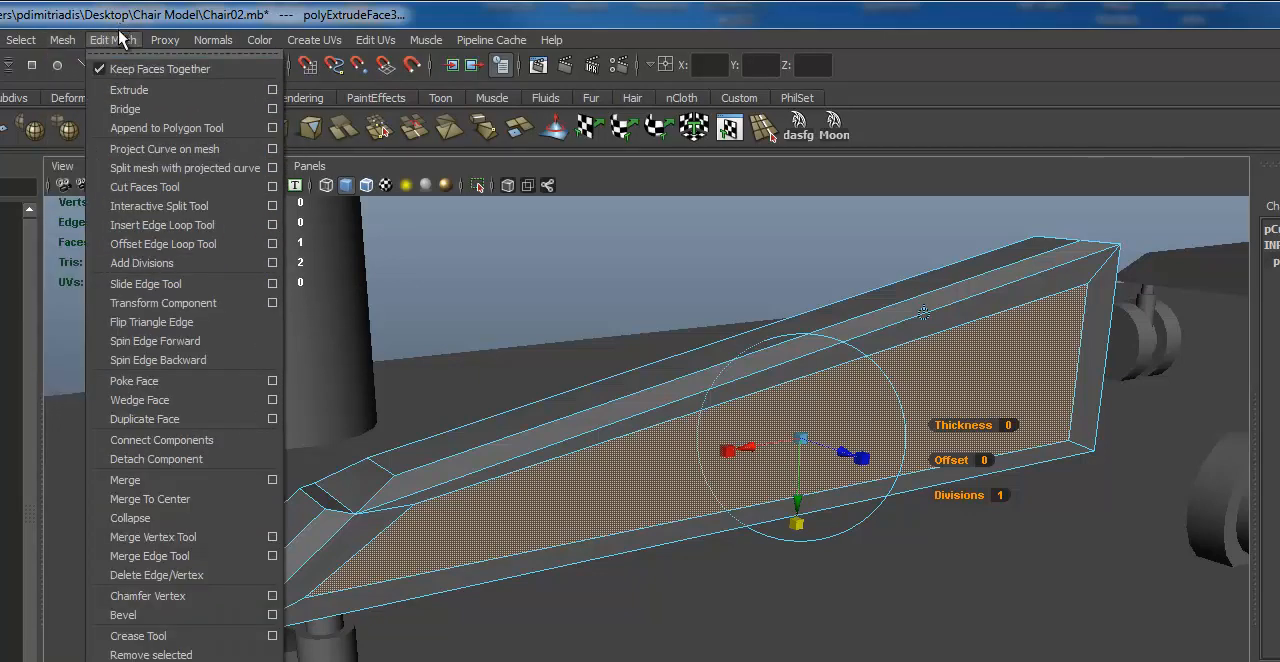
pyautogui.click(133, 92)
pyautogui.keyDown('alt'); pyautogui.moveTo(908, 488); pyautogui.dragTo(889, 518); pyautogui.keyUp('alt')
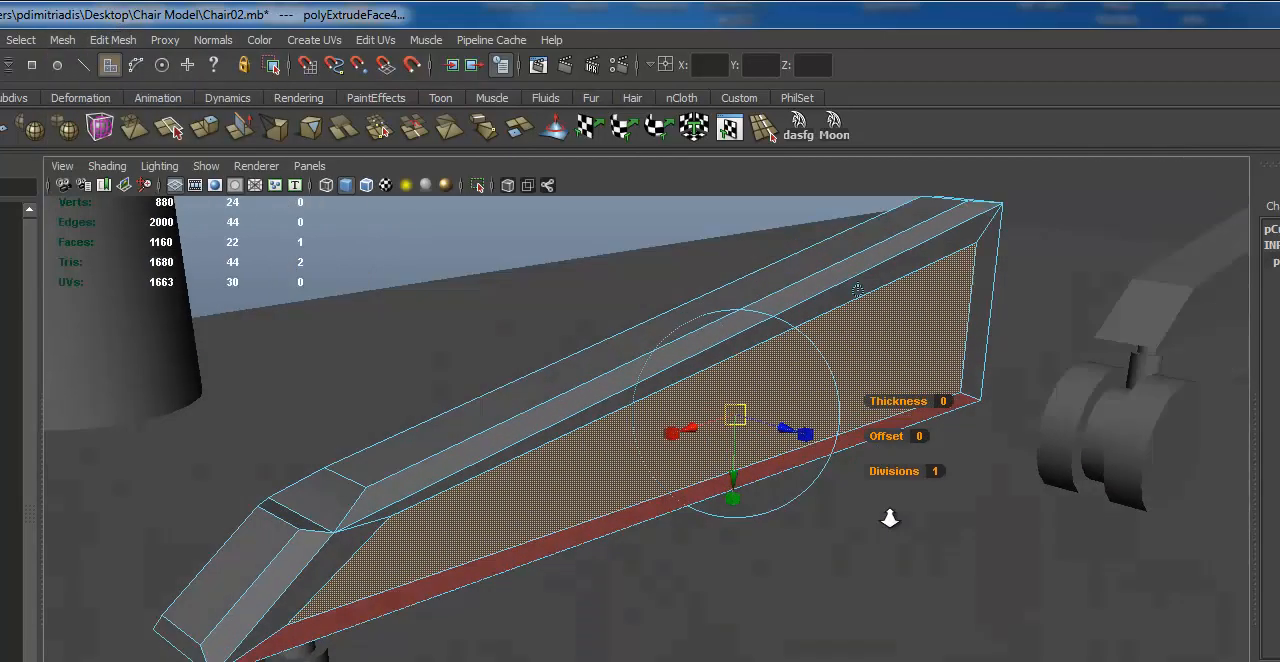
pyautogui.keyDown('alt'); pyautogui.moveTo(889, 518); pyautogui.dragTo(934, 428, button='right'); pyautogui.keyUp('alt')
pyautogui.click(822, 378)
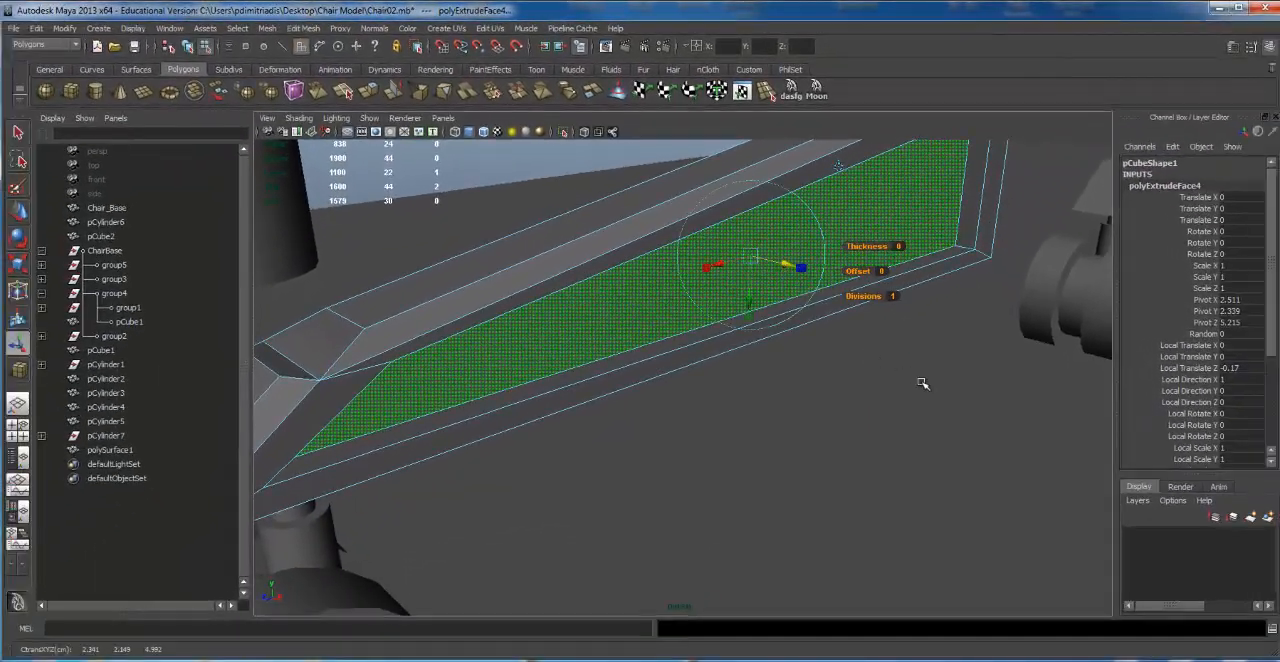
pyautogui.keyDown('alt'); pyautogui.moveTo(923, 380); pyautogui.dragTo(555, 352); pyautogui.keyUp('alt')
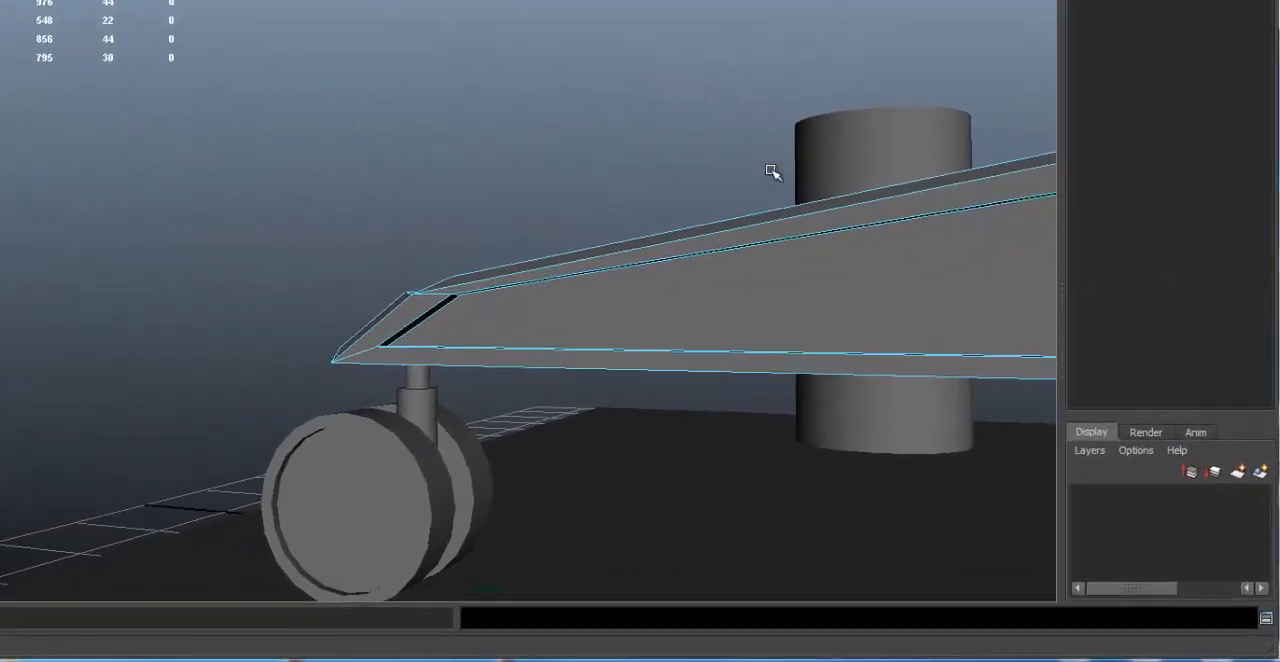
pyautogui.keyDown('alt'); pyautogui.moveTo(895, 291); pyautogui.dragTo(791, 308); pyautogui.keyUp('alt')
pyautogui.keyDown('alt'); pyautogui.moveTo(595, 168); pyautogui.dragTo(910, 180); pyautogui.keyUp('alt')
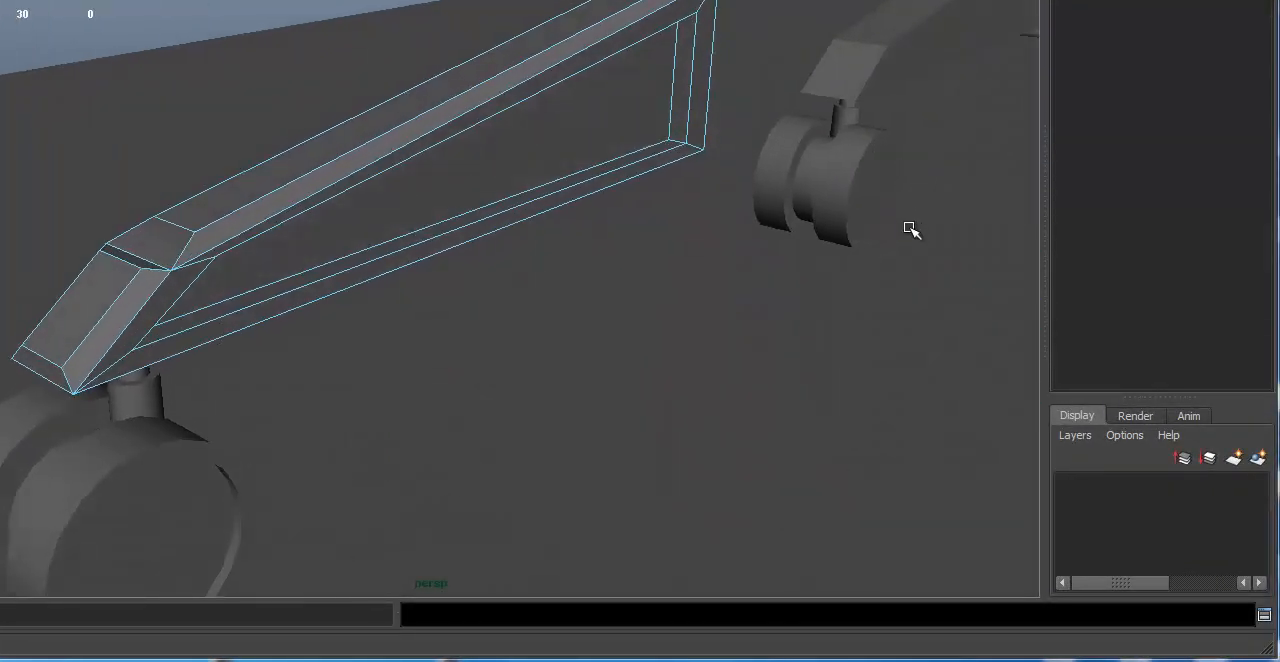
pyautogui.keyDown('alt'); pyautogui.moveTo(923, 268); pyautogui.dragTo(648, 217); pyautogui.keyUp('alt')
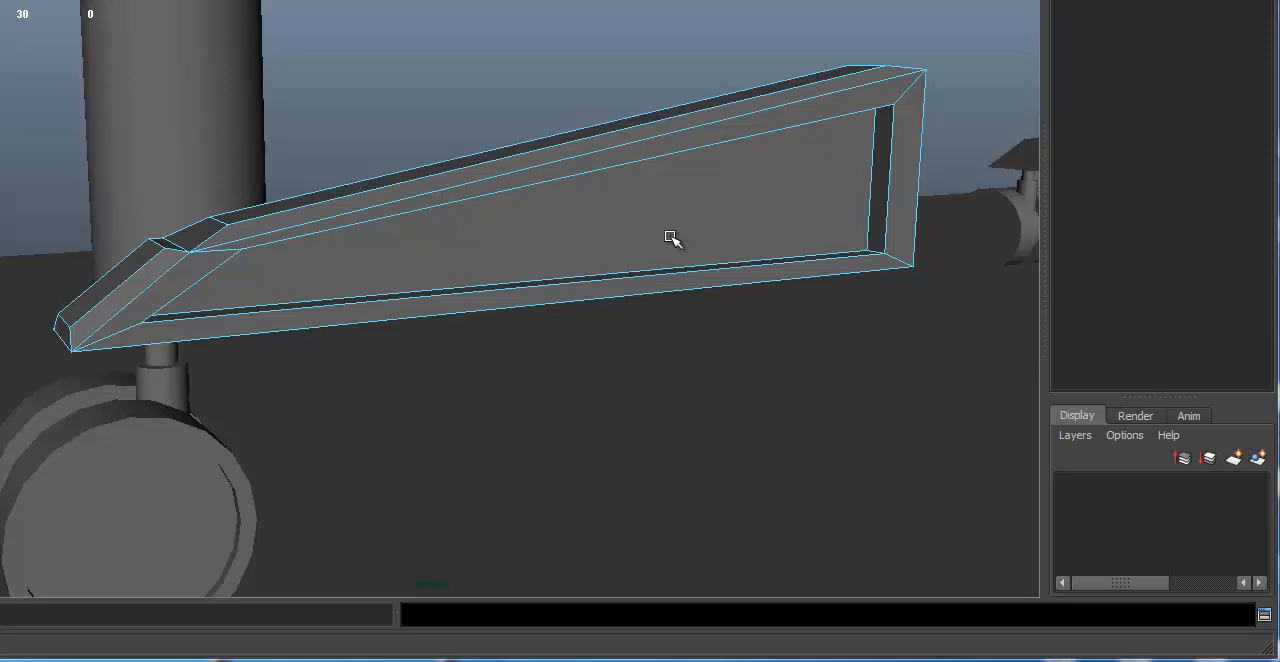
# Step: Undo the recess and the inset border extrusion on the leg's side face
pyautogui.hotkey('ctrl', 'z')
pyautogui.hotkey('ctrl', 'z')
pyautogui.hotkey('ctrl', 'z')
pyautogui.hotkey('ctrl', 'z')
pyautogui.hotkey('ctrl', 'z')
pyautogui.hotkey('ctrl', 'z')
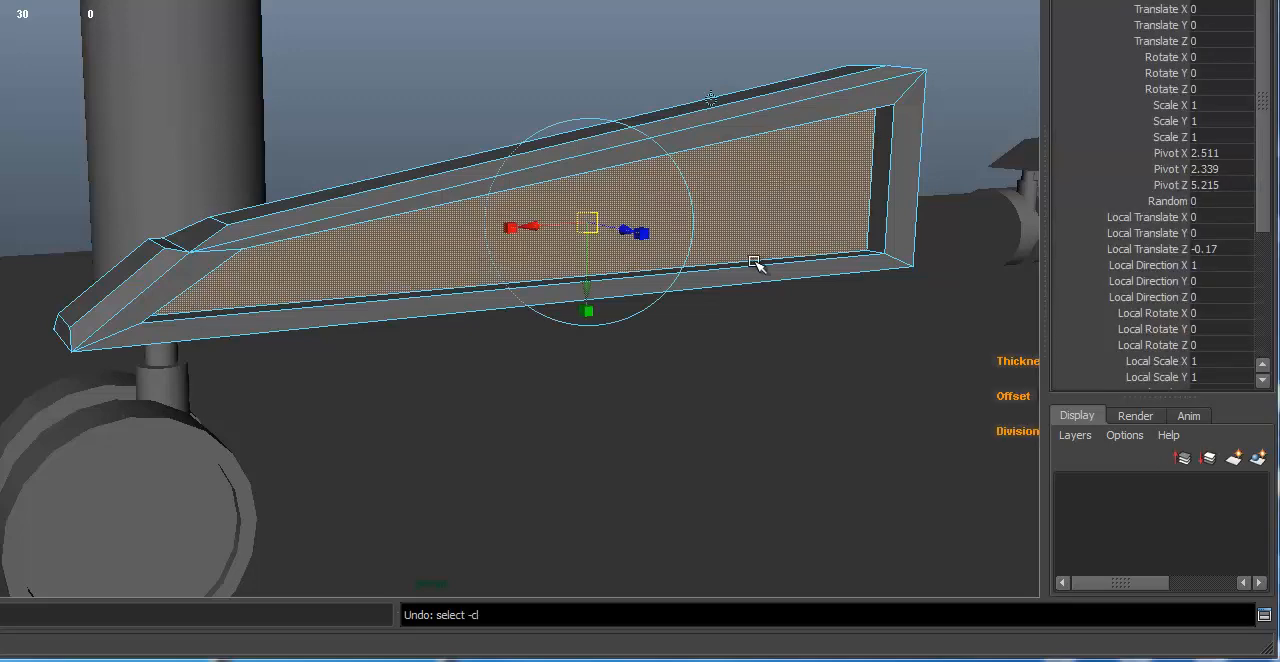
pyautogui.hotkey('ctrl', 'z')
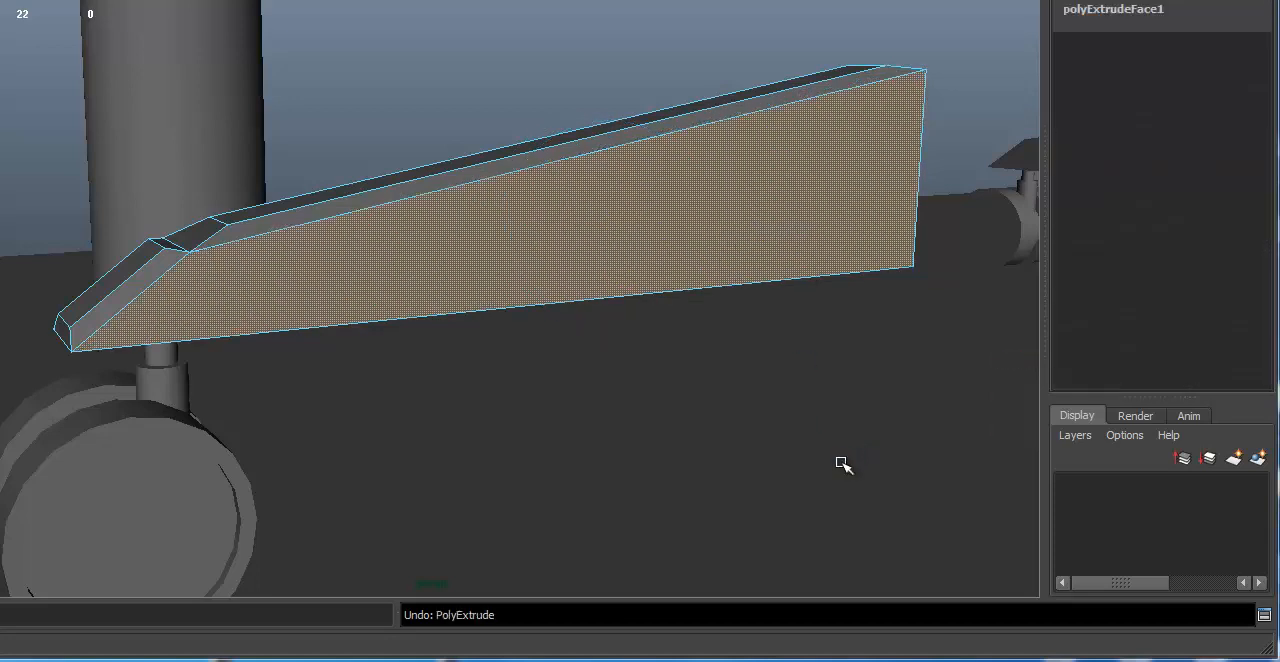
pyautogui.hotkey('ctrl', 'z')
# Step: Select the large flat side faces on both sides of the bevelled leg
pyautogui.keyDown('alt'); pyautogui.moveTo(741, 330); pyautogui.dragTo(634, 217); pyautogui.keyUp('alt')
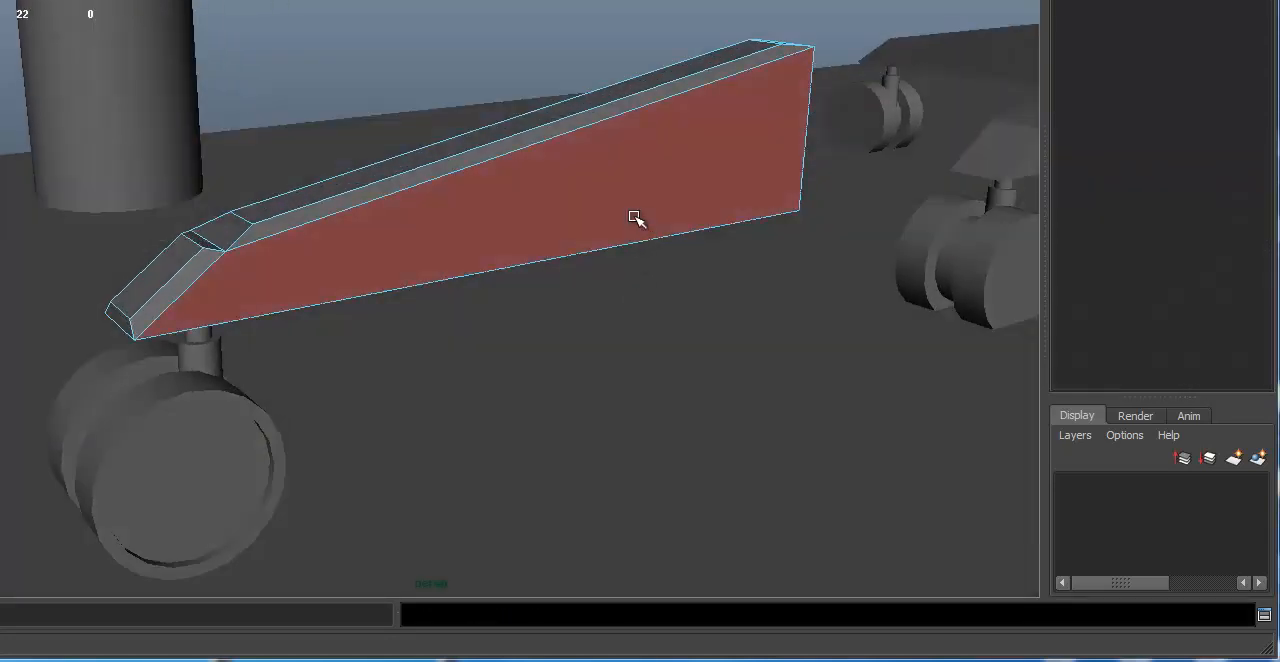
pyautogui.click(636, 199)
pyautogui.keyDown('alt'); pyautogui.moveTo(429, 414); pyautogui.dragTo(766, 412); pyautogui.keyUp('alt')
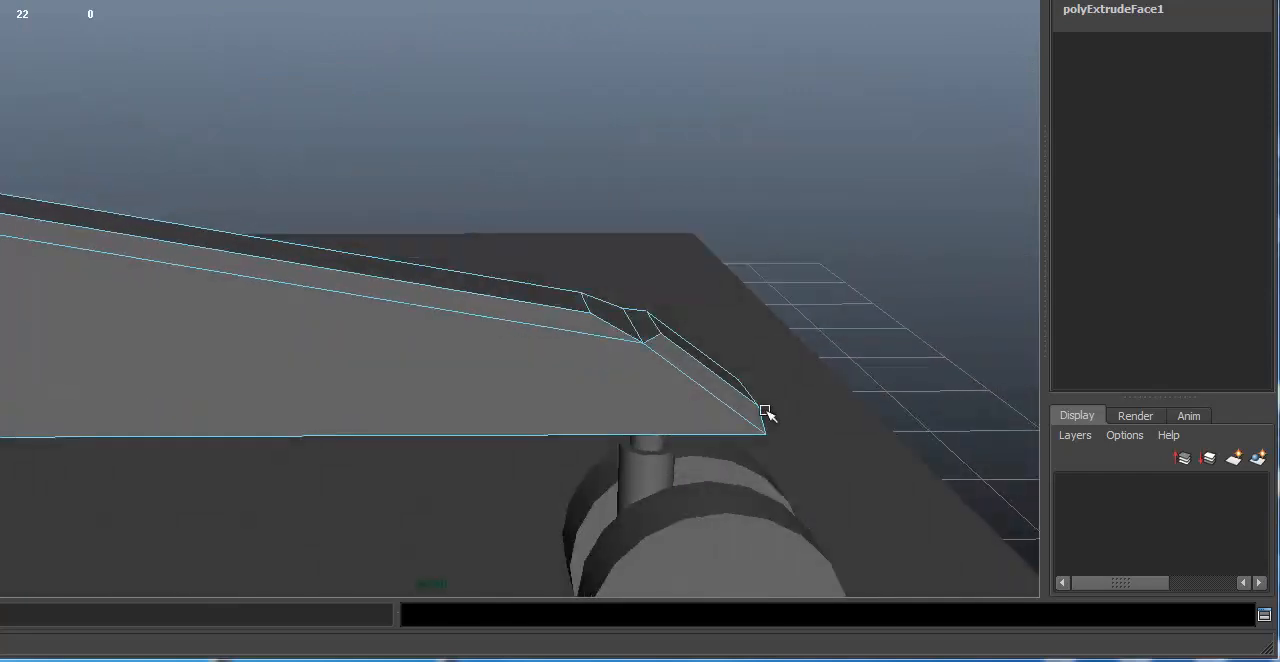
pyautogui.click(298, 378)
pyautogui.moveTo(771, 154)
pyautogui.keyDown('alt'); pyautogui.mouseDown()
pyautogui.moveTo(617, 146)
pyautogui.moveTo(385, 184)
pyautogui.mouseUp(); pyautogui.keyUp('alt')
pyautogui.press('4')
pyautogui.keyDown('alt'); pyautogui.moveTo(684, 356); pyautogui.dragTo(650, 342); pyautogui.keyUp('alt')
pyautogui.press('5')
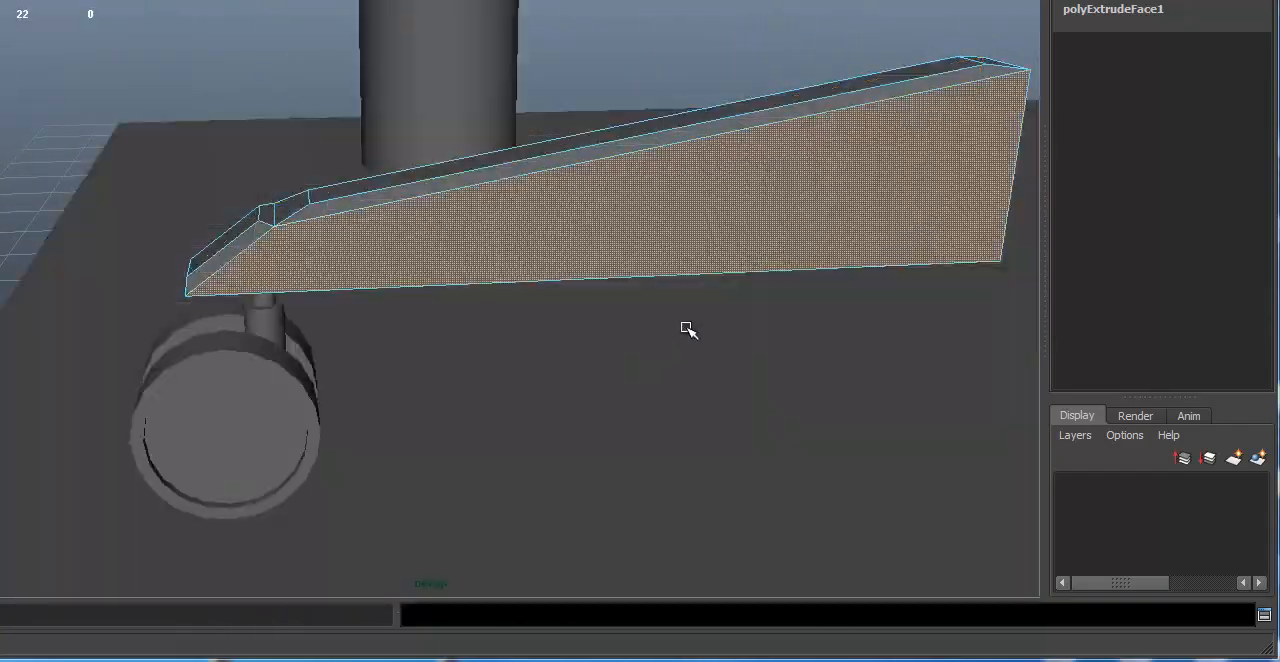
pyautogui.keyDown('alt'); pyautogui.moveTo(684, 327); pyautogui.dragTo(570, 345, button='middle'); pyautogui.keyUp('alt')
# Step: Extrude both side faces and scale them inward to Local Scale X 0.862 and Y 0.722 to form inset borders
pyautogui.keyDown('alt'); pyautogui.moveTo(577, 304); pyautogui.dragTo(589, 267); pyautogui.keyUp('alt')
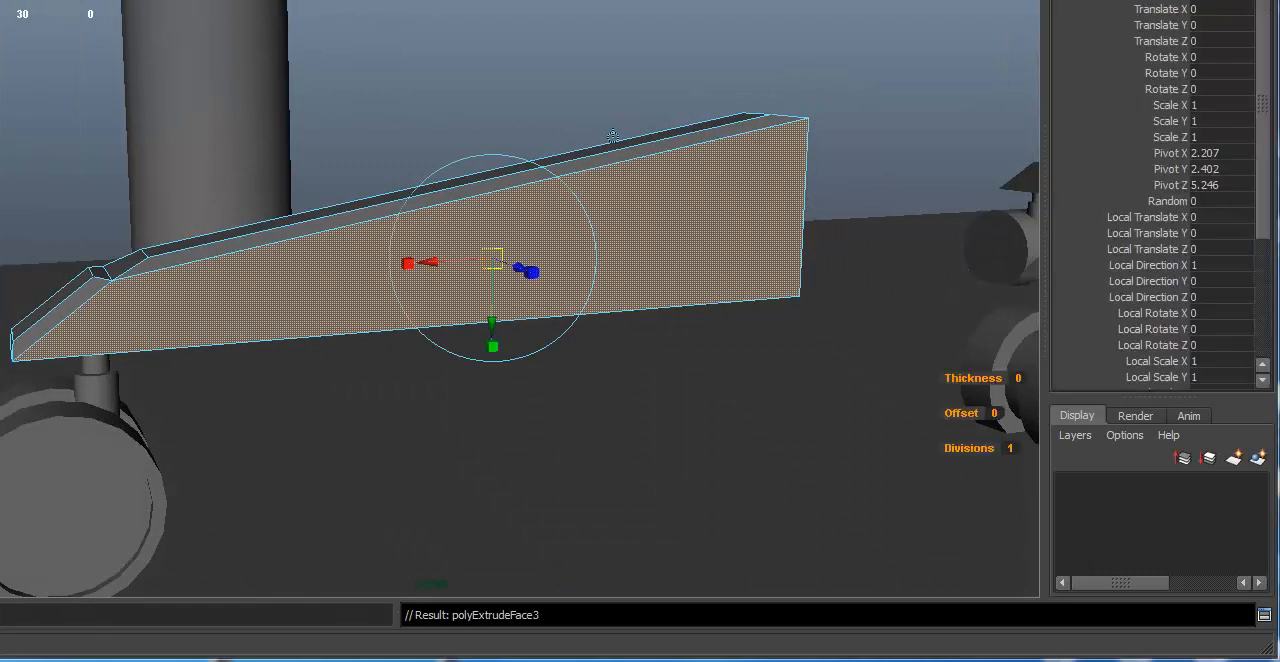
pyautogui.keyDown('alt'); pyautogui.moveTo(537, 336); pyautogui.dragTo(604, 329, button='middle'); pyautogui.keyUp('alt')
pyautogui.keyDown('alt'); pyautogui.moveTo(604, 329); pyautogui.dragTo(780, 332, button='right'); pyautogui.keyUp('alt')
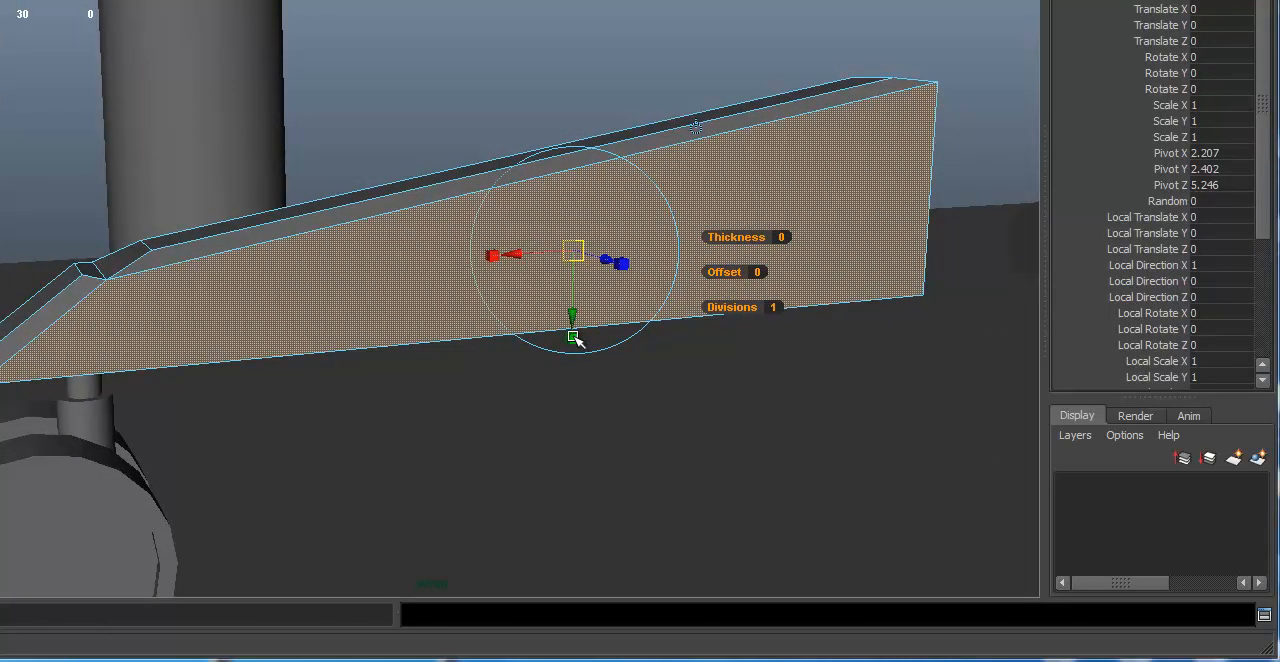
pyautogui.moveTo(574, 337); pyautogui.dragTo(574, 317)
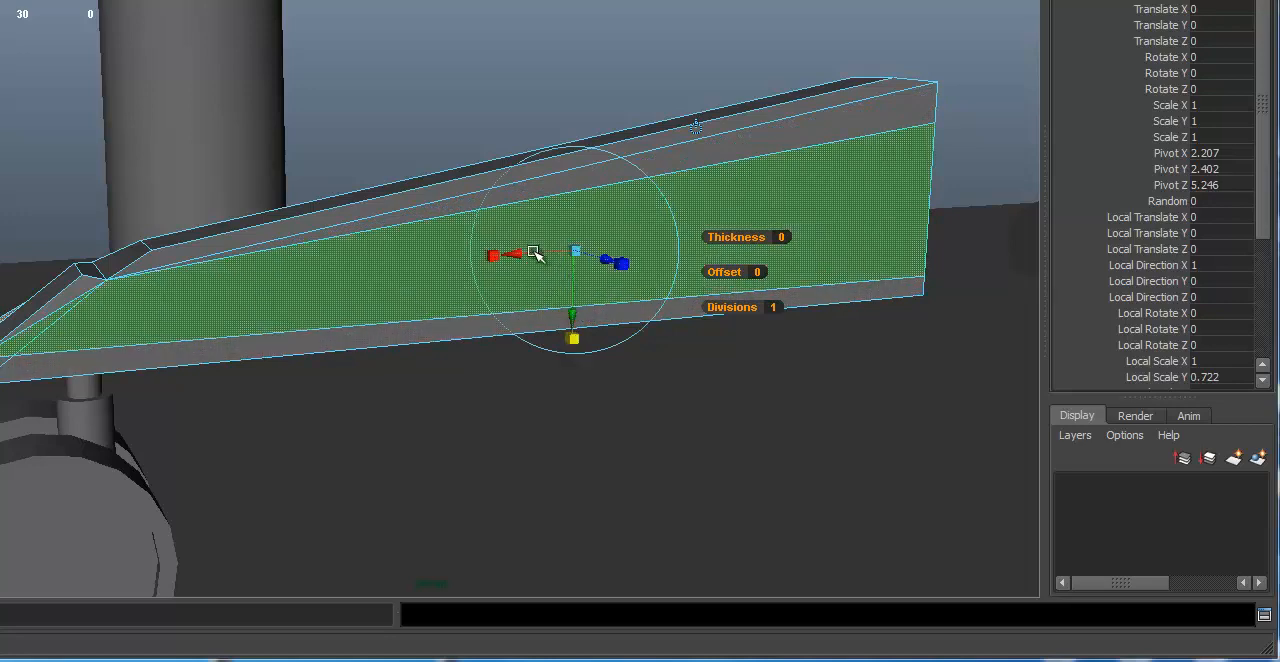
pyautogui.moveTo(498, 255); pyautogui.dragTo(505, 258)
# Step: Extrude both inset faces again, push them into the leg with Local Translate Z -0.132, and deselect them
pyautogui.keyDown('alt'); pyautogui.moveTo(506, 354); pyautogui.dragTo(378, 392); pyautogui.keyUp('alt')
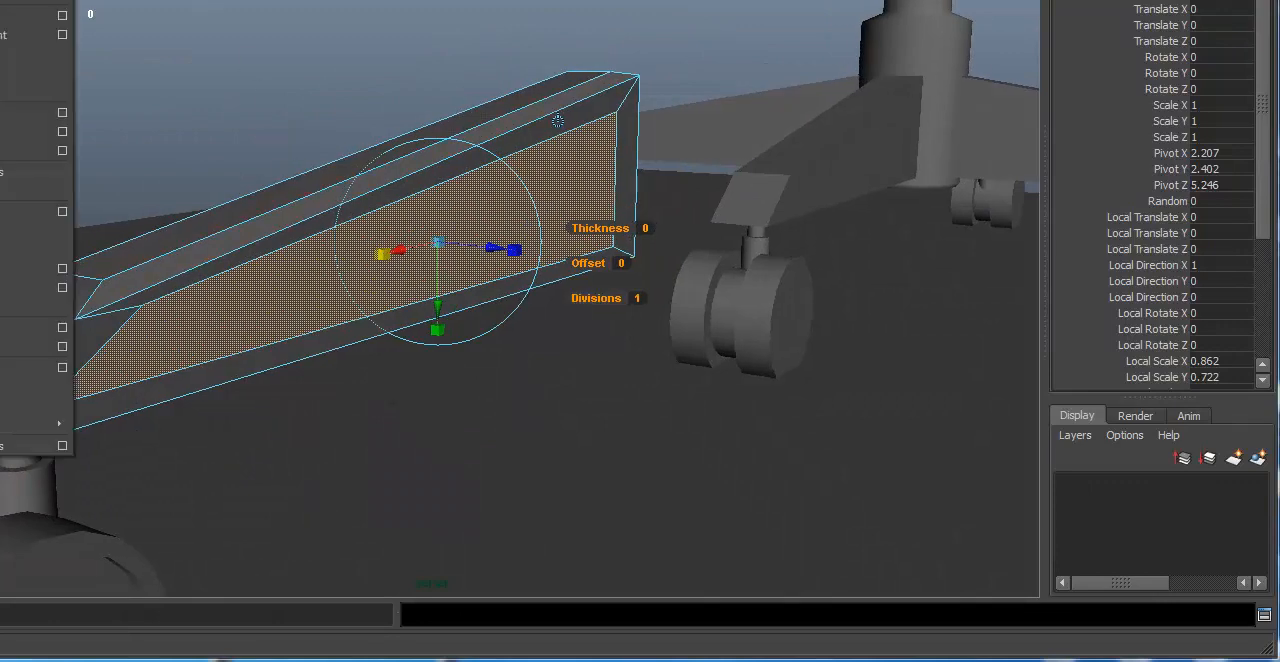
pyautogui.keyDown('alt'); pyautogui.moveTo(466, 324); pyautogui.dragTo(486, 352); pyautogui.keyUp('alt')
pyautogui.moveTo(440, 222); pyautogui.dragTo(418, 225)
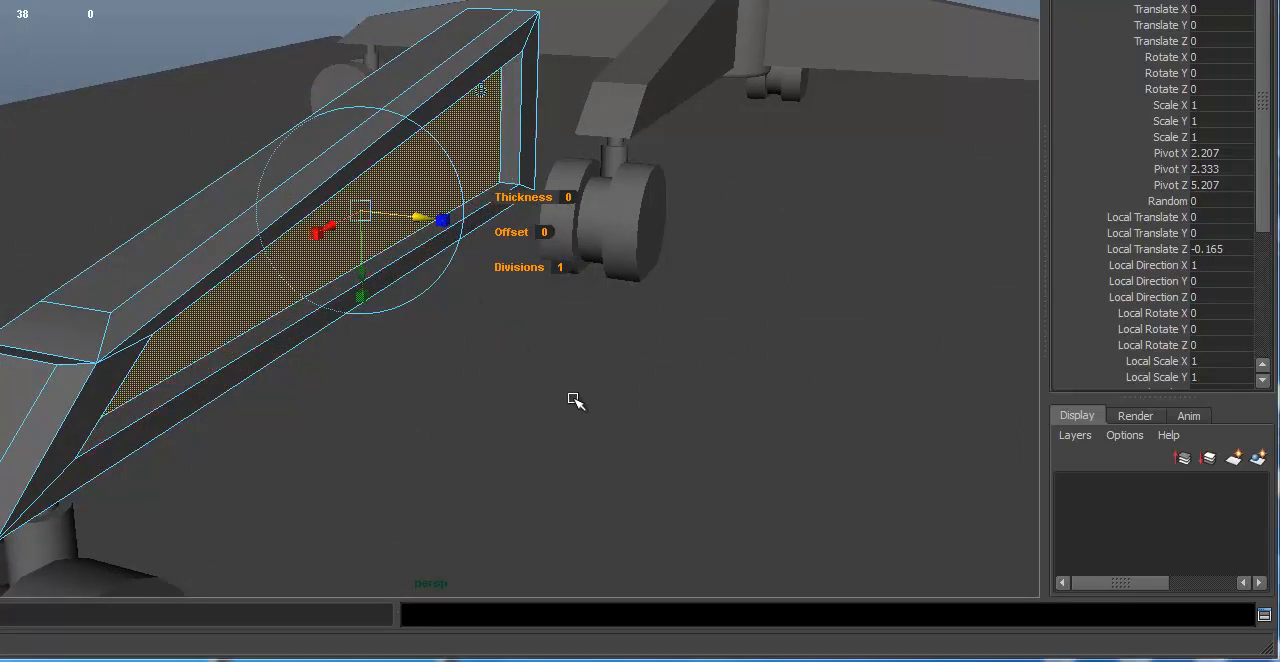
pyautogui.moveTo(574, 400)
pyautogui.keyDown('alt'); pyautogui.mouseDown()
pyautogui.moveTo(720, 398)
pyautogui.moveTo(594, 414)
pyautogui.mouseUp(); pyautogui.keyUp('alt')
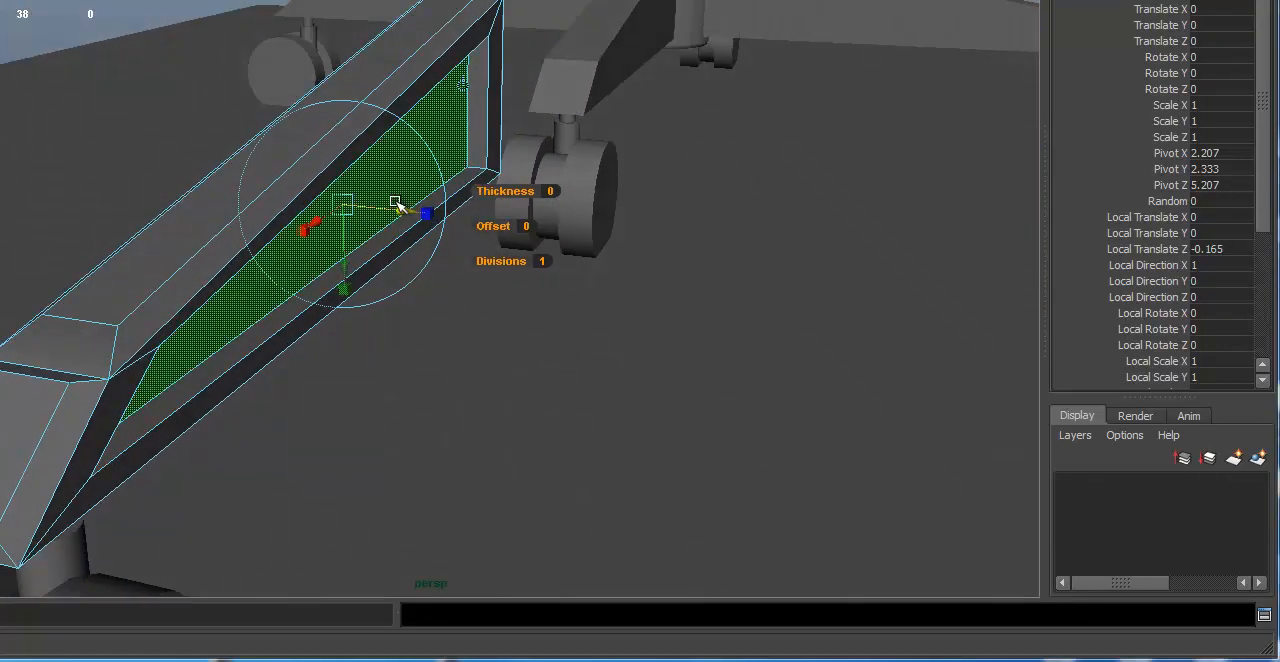
pyautogui.moveTo(405, 212); pyautogui.dragTo(469, 257)
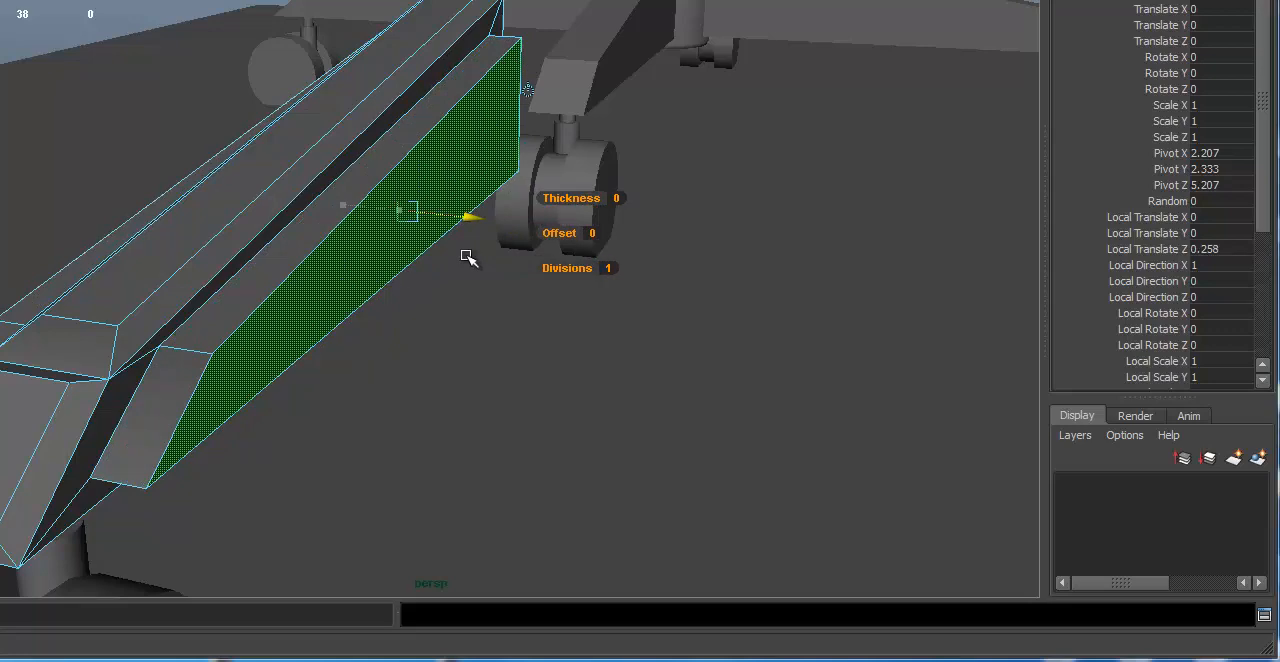
pyautogui.moveTo(468, 258); pyautogui.dragTo(389, 255)
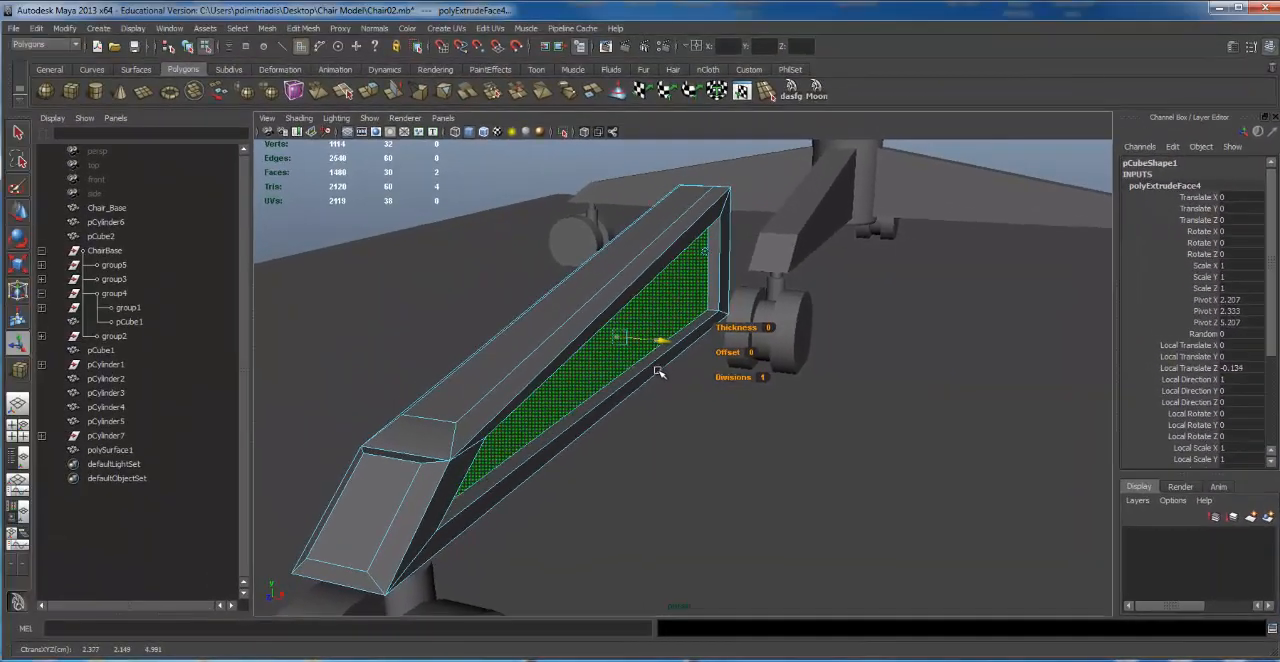
pyautogui.moveTo(658, 371); pyautogui.dragTo(661, 372)
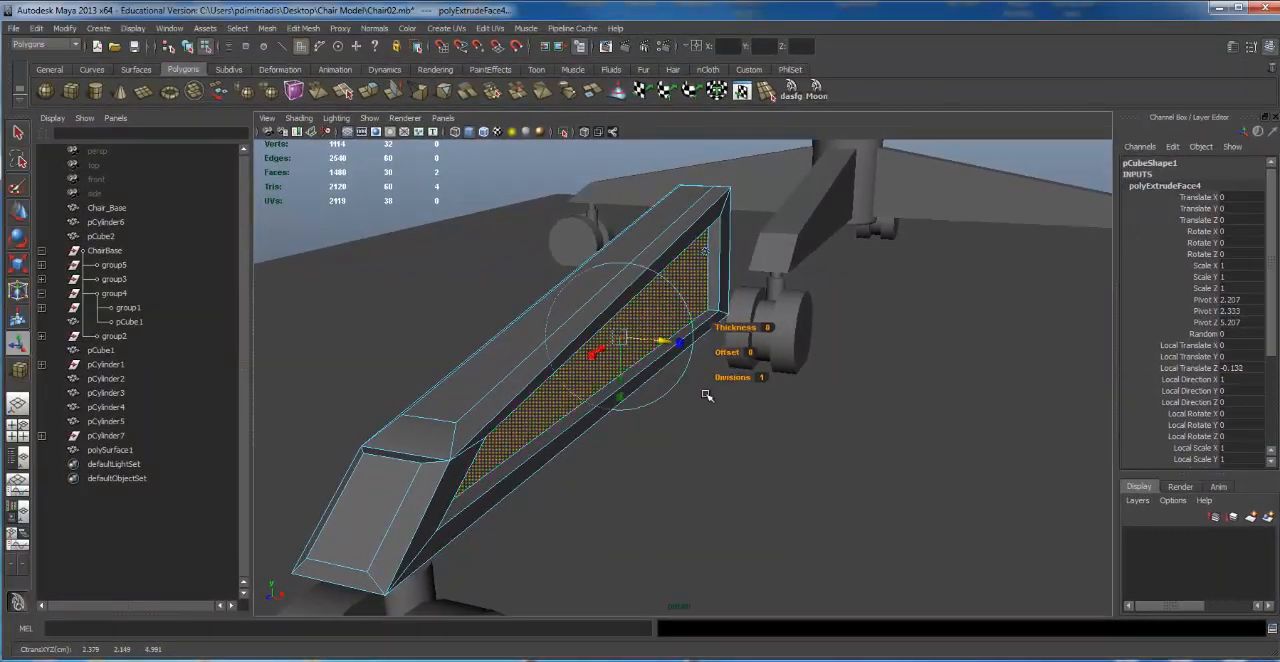
pyautogui.keyDown('alt'); pyautogui.moveTo(862, 430); pyautogui.dragTo(566, 268, button='right'); pyautogui.keyUp('alt')
pyautogui.click(631, 289)
pyautogui.keyDown('alt'); pyautogui.moveTo(631, 289); pyautogui.dragTo(632, 295); pyautogui.keyUp('alt')
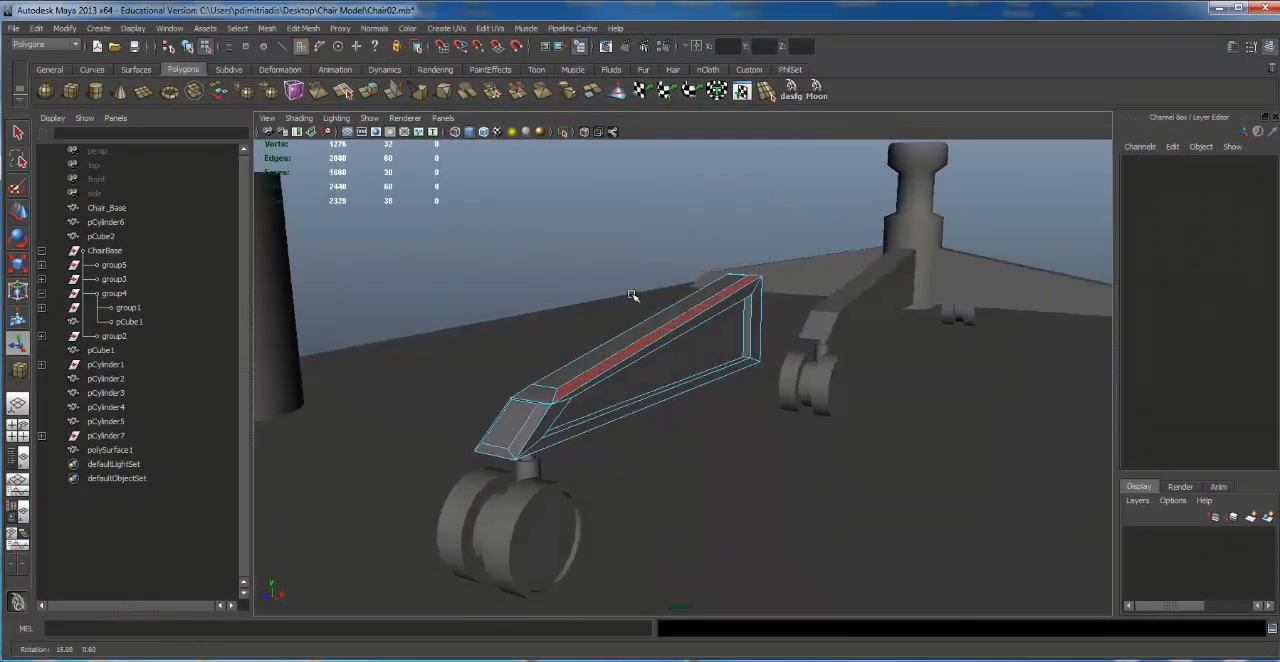
# Step: Return to object selection and examine the recessed side panels and bevels of the leg from several angles
pyautogui.click(199, 47)
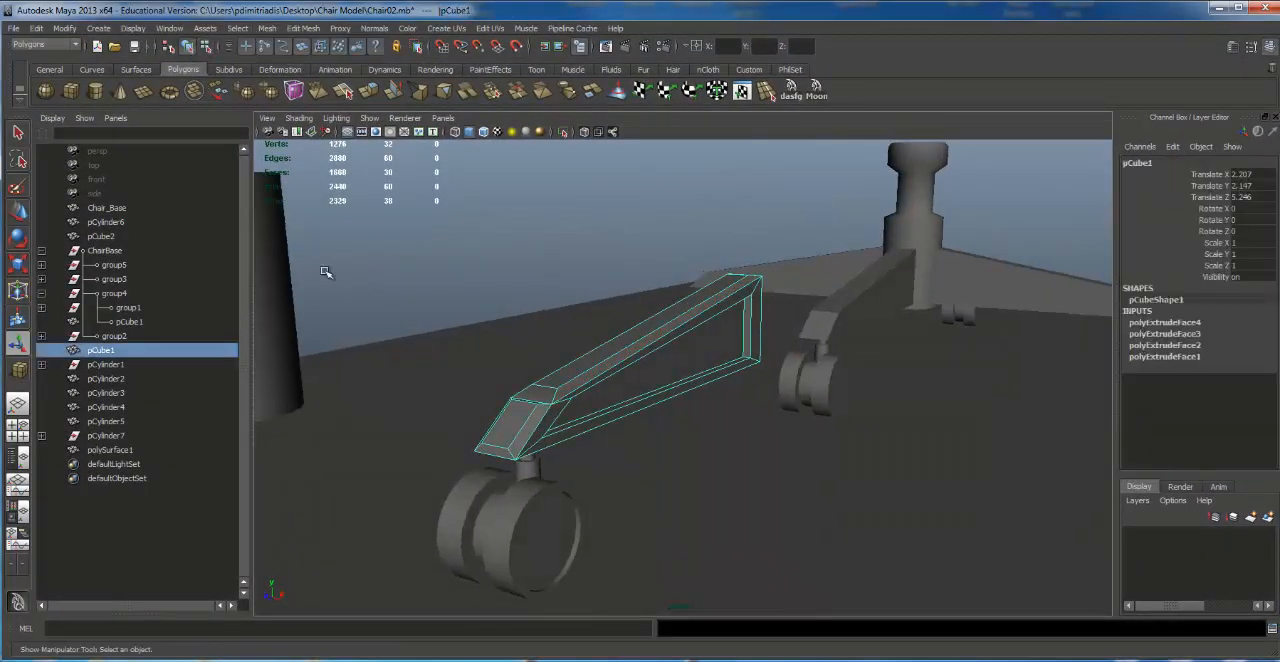
pyautogui.click(404, 428)
pyautogui.keyDown('alt'); pyautogui.moveTo(985, 585); pyautogui.dragTo(994, 349); pyautogui.keyUp('alt')
pyautogui.click(996, 335)
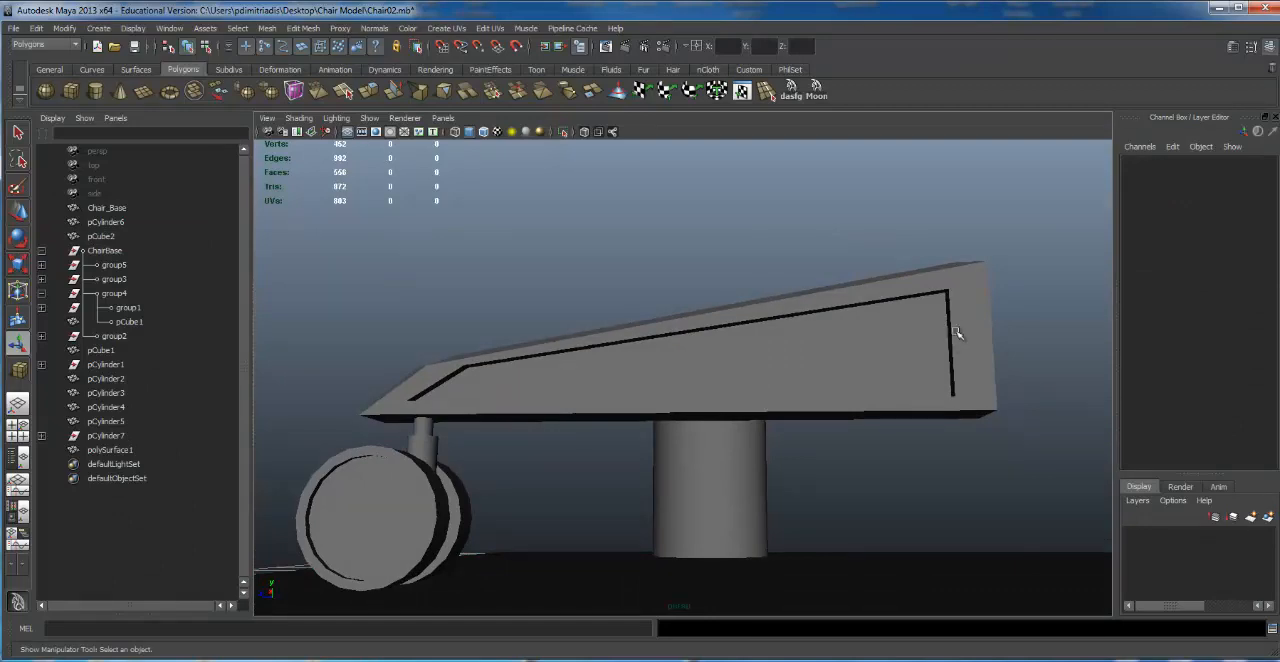
pyautogui.click(954, 319)
pyautogui.keyDown('alt'); pyautogui.moveTo(954, 315); pyautogui.dragTo(961, 322); pyautogui.keyUp('alt')
pyautogui.keyDown('alt'); pyautogui.moveTo(541, 349); pyautogui.dragTo(592, 384); pyautogui.keyUp('alt')
pyautogui.keyDown('alt'); pyautogui.moveTo(797, 334); pyautogui.dragTo(815, 371); pyautogui.keyUp('alt')
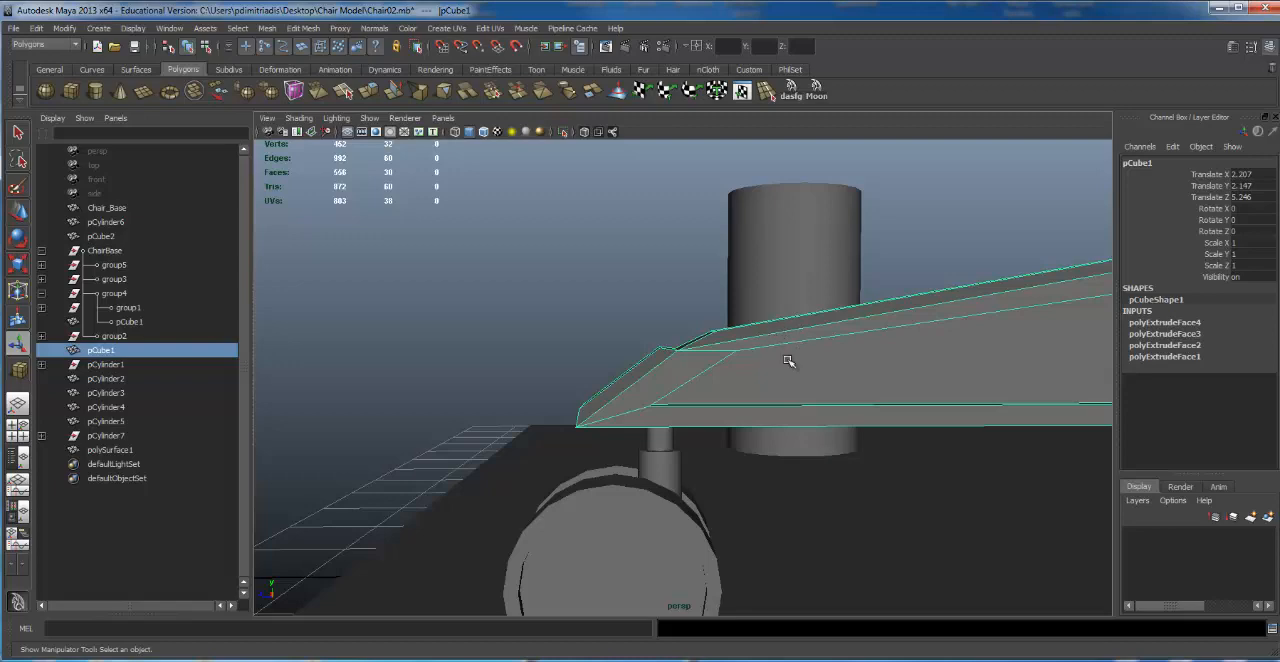
pyautogui.keyDown('alt'); pyautogui.moveTo(884, 296); pyautogui.dragTo(811, 294); pyautogui.keyUp('alt')
pyautogui.moveTo(803, 297); pyautogui.dragTo(804, 330, button='right')
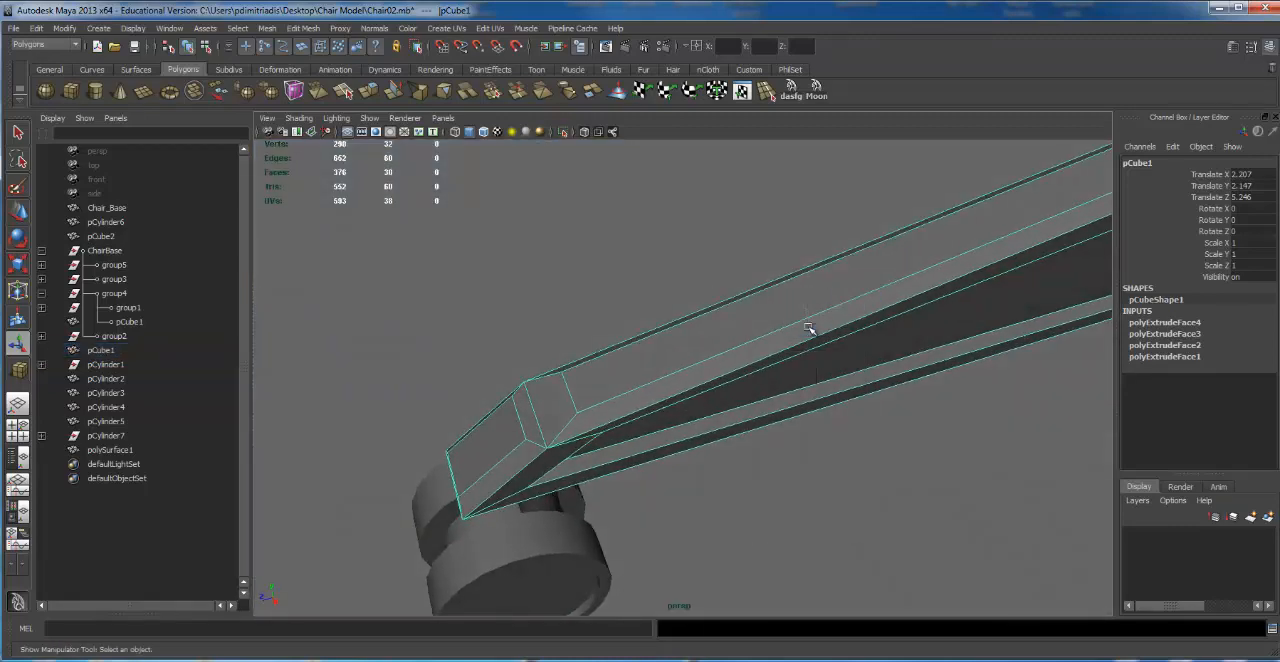
pyautogui.click(858, 270)
pyautogui.keyDown('alt'); pyautogui.moveTo(860, 274); pyautogui.dragTo(811, 276); pyautogui.keyUp('alt')
pyautogui.press('w')
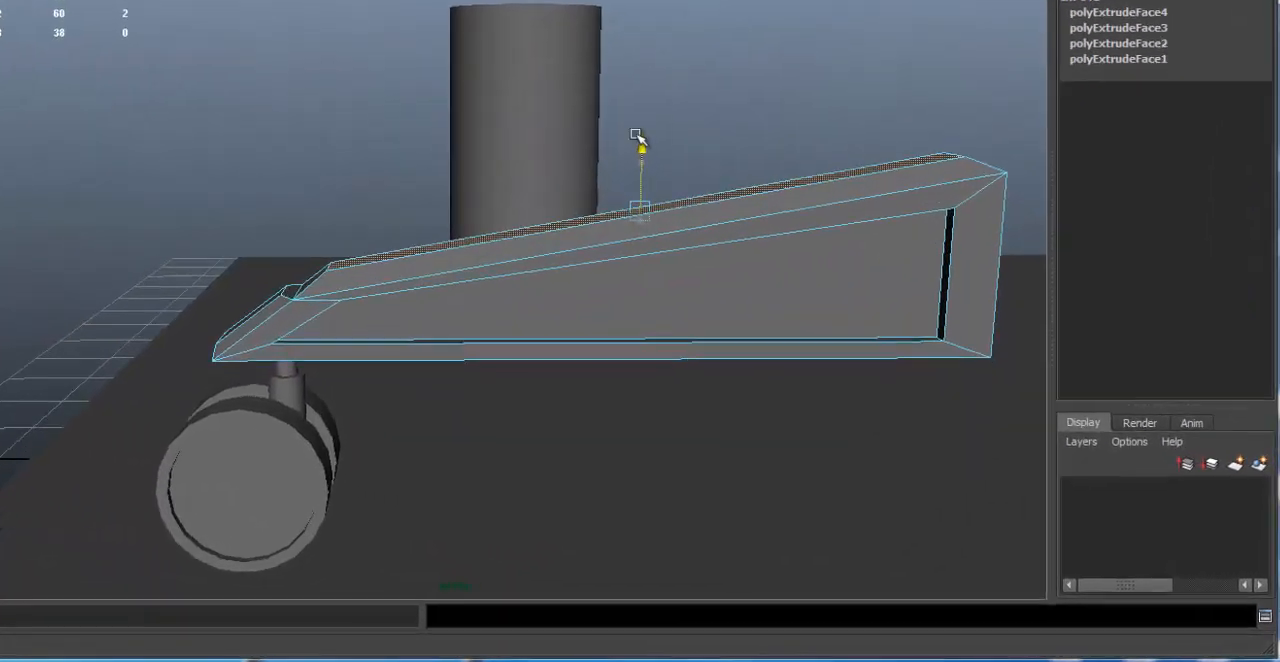
pyautogui.moveTo(638, 136); pyautogui.dragTo(637, 138)
pyautogui.keyDown('alt'); pyautogui.moveTo(701, 130); pyautogui.dragTo(462, 119, button='right'); pyautogui.keyUp('alt')
pyautogui.keyDown('alt'); pyautogui.moveTo(462, 119); pyautogui.dragTo(503, 117); pyautogui.keyUp('alt')
pyautogui.click(531, 62)
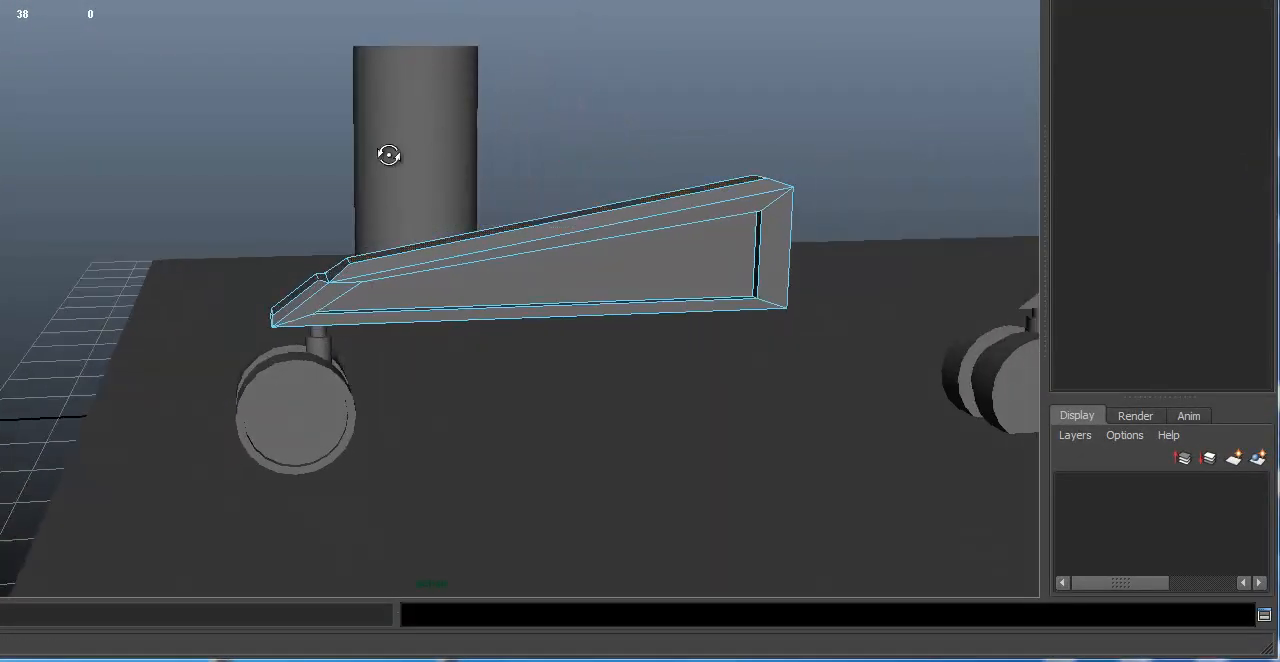
pyautogui.keyDown('alt'); pyautogui.moveTo(383, 149); pyautogui.dragTo(429, 120); pyautogui.keyUp('alt')
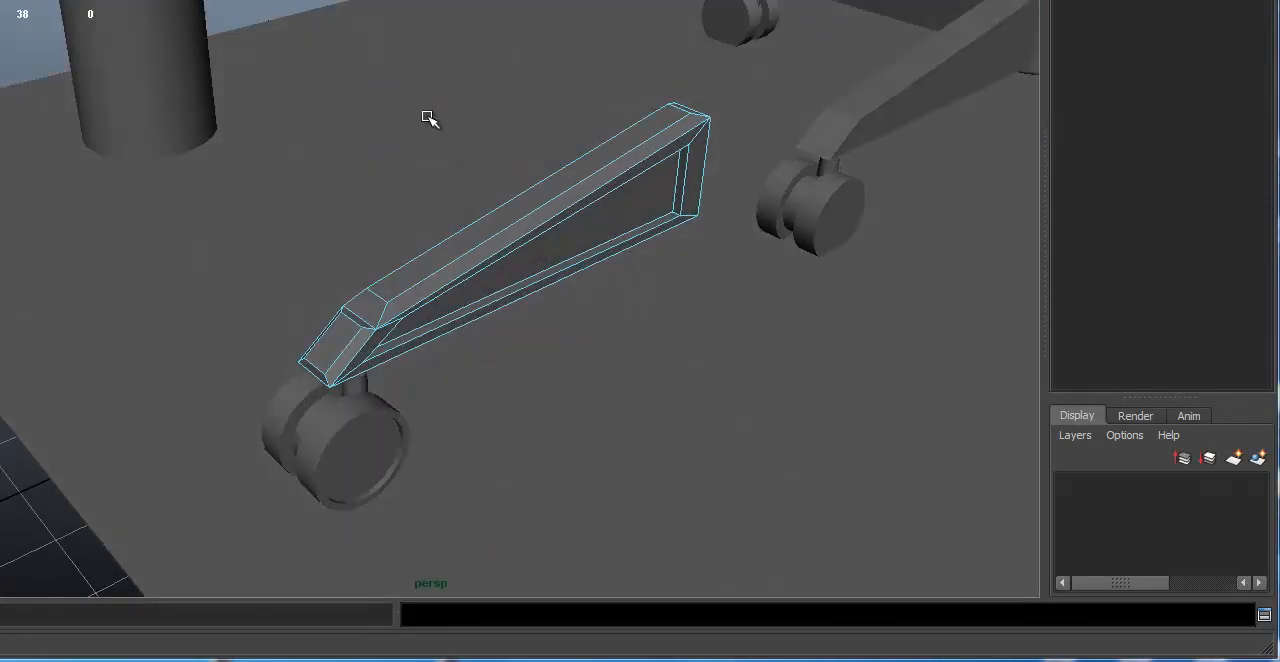
pyautogui.click(429, 120)
# Step: Delete the plain wheel on the opposite side of the bevelled leg's caster
pyautogui.keyDown('alt'); pyautogui.moveTo(191, 183); pyautogui.dragTo(157, 160); pyautogui.keyUp('alt')
pyautogui.keyDown('alt'); pyautogui.moveTo(157, 160); pyautogui.dragTo(200, 180, button='right'); pyautogui.keyUp('alt')
pyautogui.keyDown('alt'); pyautogui.moveTo(200, 180); pyautogui.dragTo(640, 172); pyautogui.keyUp('alt')
pyautogui.click(624, 485)
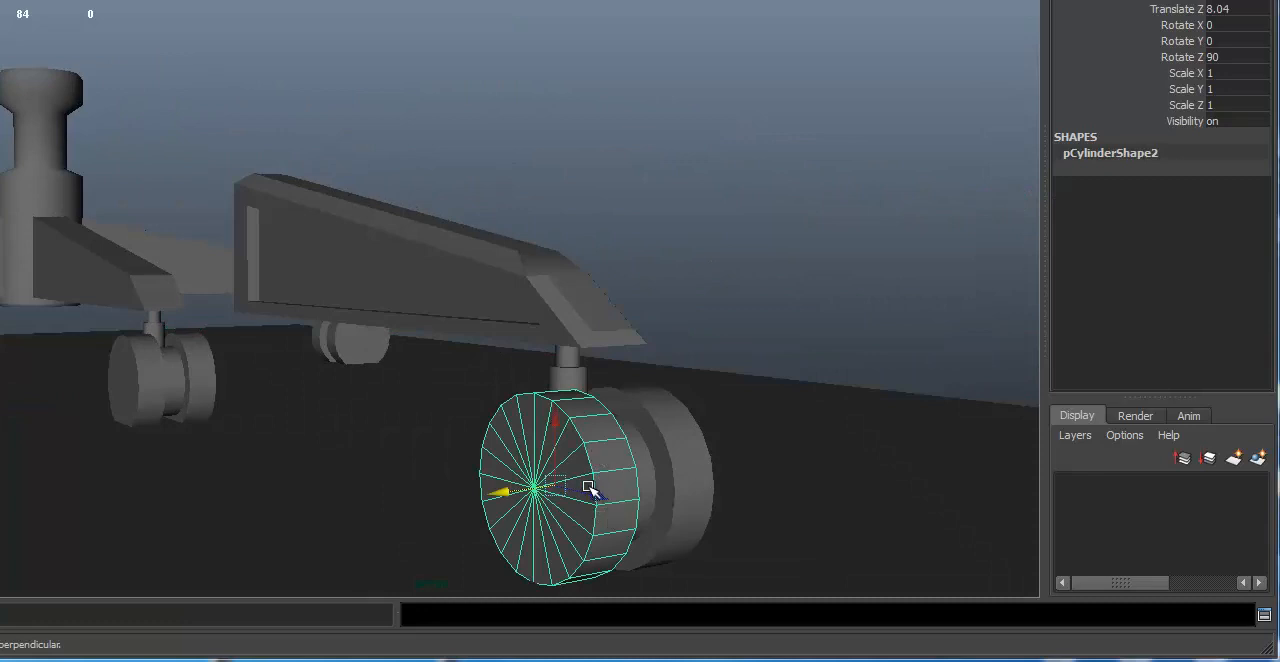
pyautogui.click(630, 582)
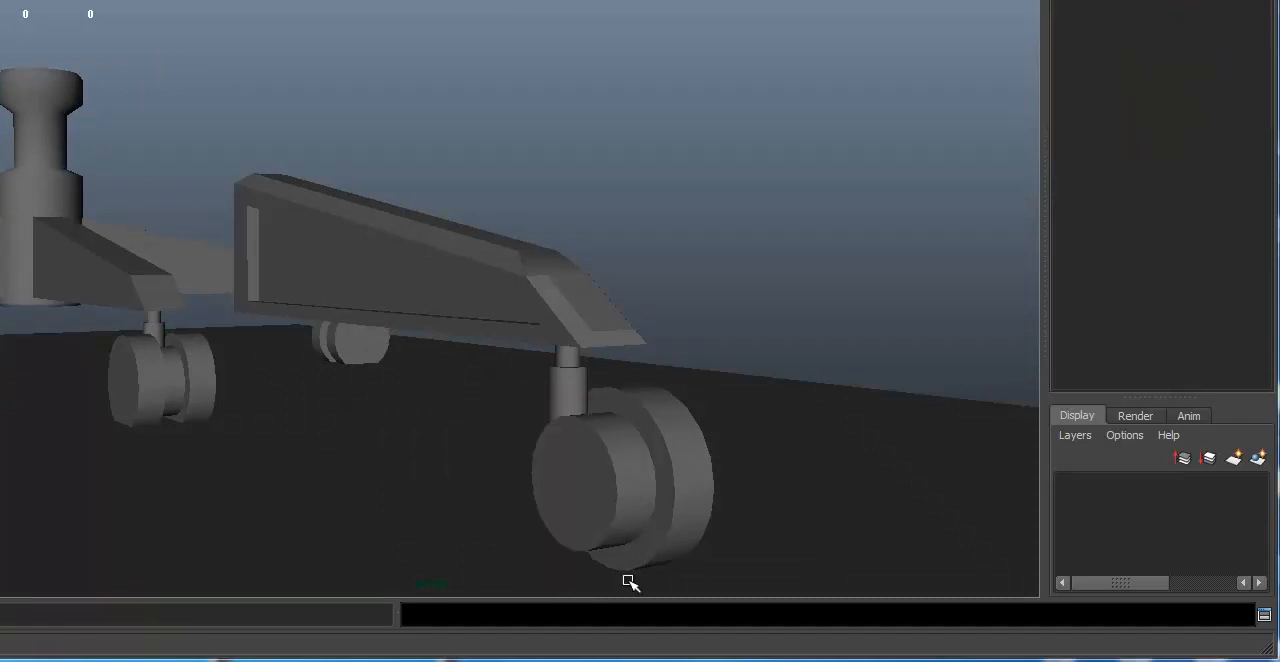
# Step: Duplicate the recessed caster wheel and move the copy along X to the other side of the hub
pyautogui.click(688, 445)
pyautogui.keyDown('alt'); pyautogui.moveTo(791, 391); pyautogui.dragTo(598, 289); pyautogui.keyUp('alt')
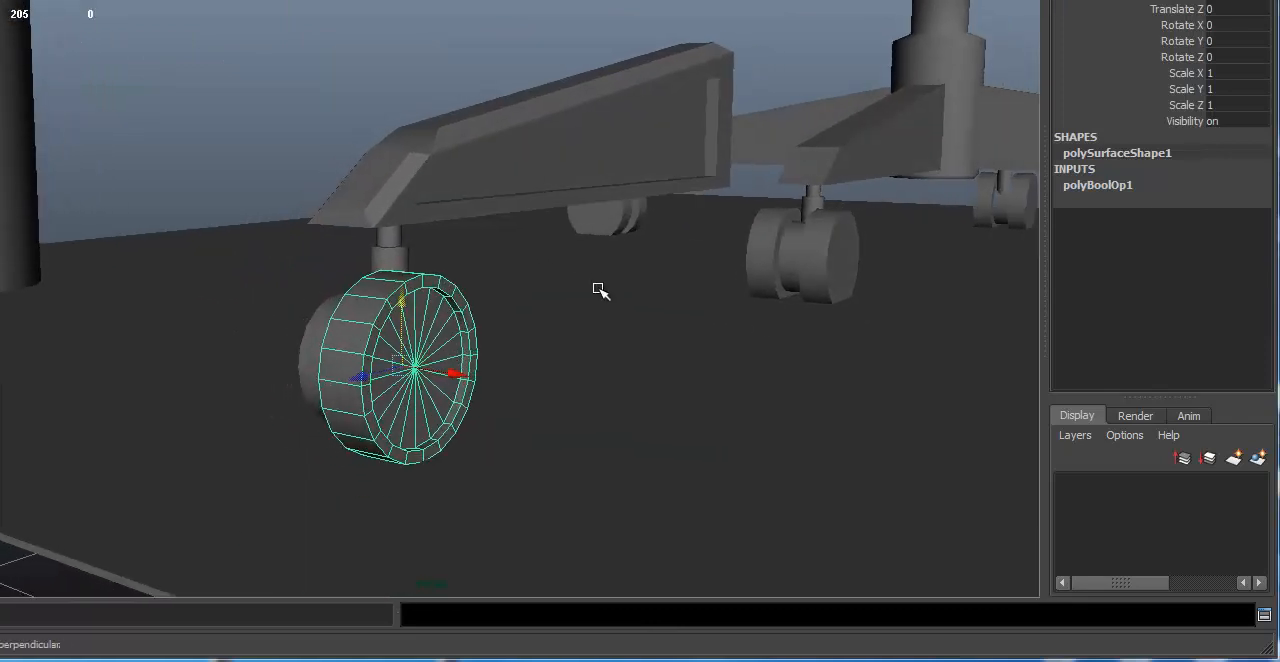
pyautogui.hotkey('ctrl', 'd')
pyautogui.moveTo(457, 370)
pyautogui.mouseDown()
pyautogui.moveTo(395, 362)
pyautogui.moveTo(503, 360)
pyautogui.moveTo(476, 373)
pyautogui.mouseUp()
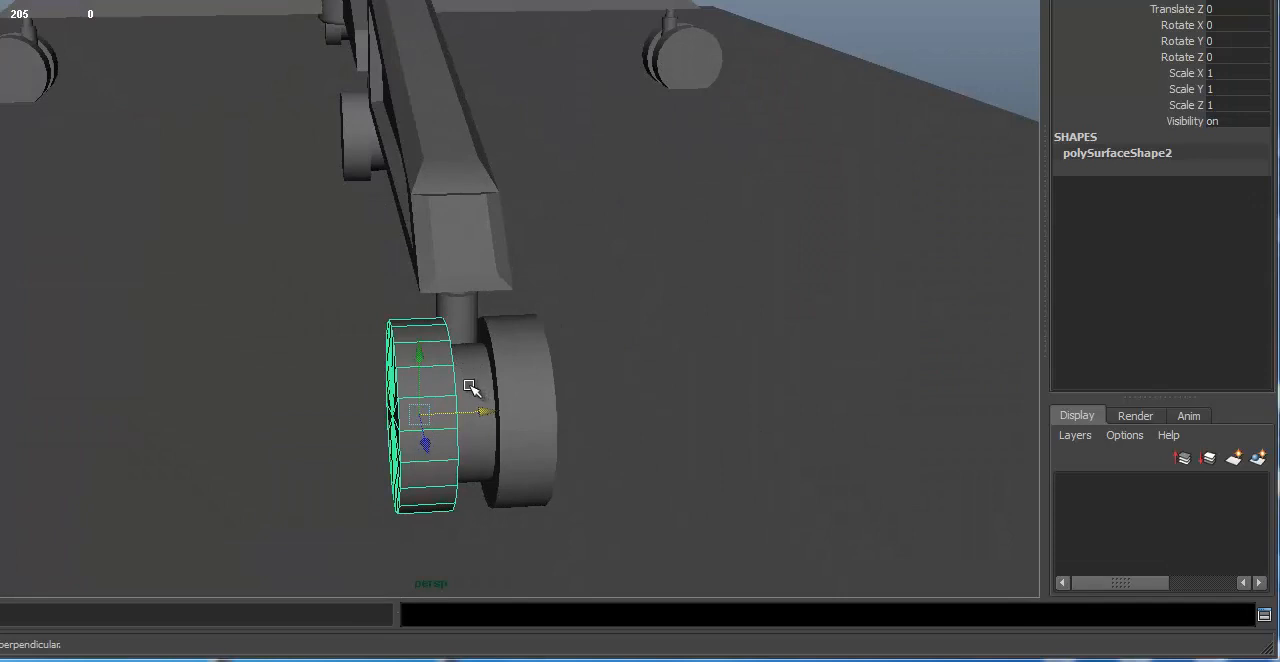
# Step: Rotate the duplicated wheel to Rotate Y 180 so its recess faces outward
pyautogui.press('e')
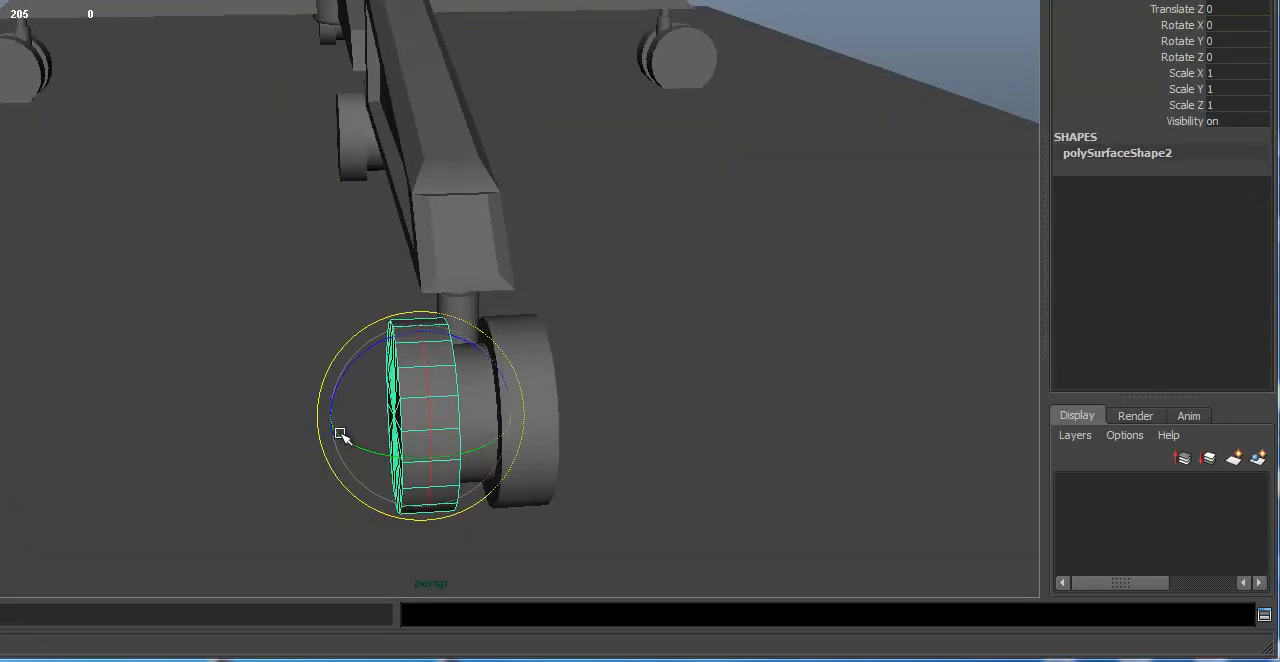
pyautogui.moveTo(340, 435); pyautogui.dragTo(572, 218)
pyautogui.doubleClick(1248, 43)
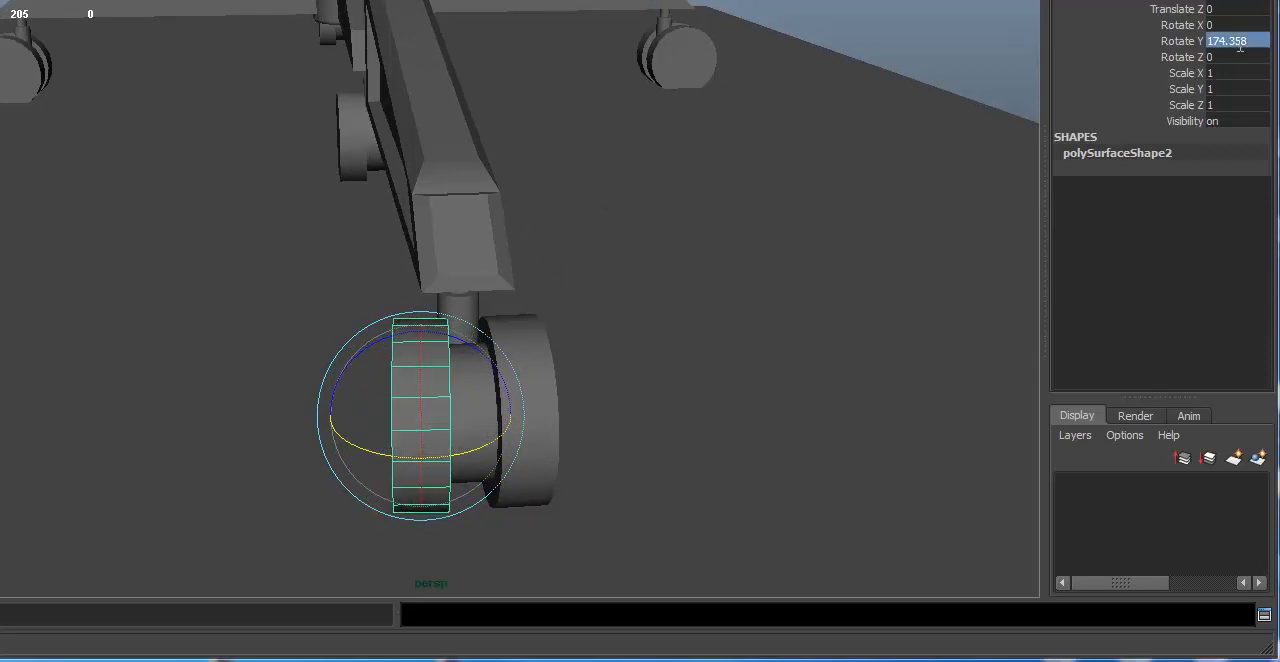
pyautogui.write('180')
pyautogui.press('Return')
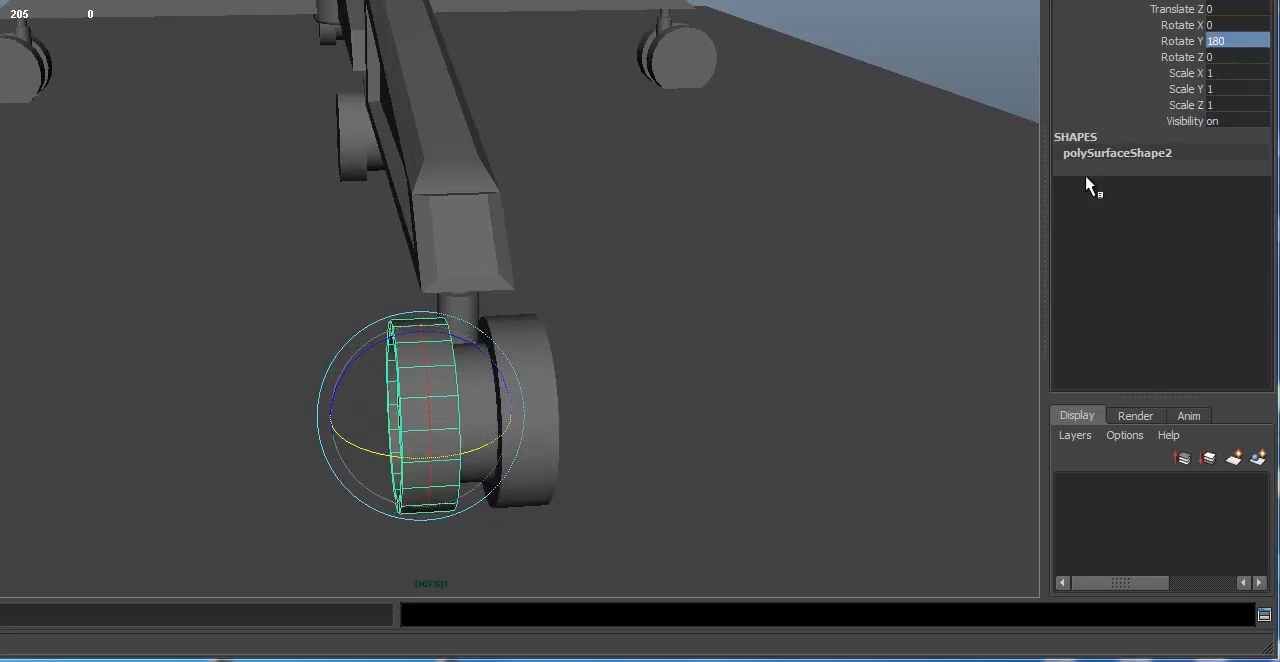
# Step: Move the duplicated wheel outward along X to a Translate X of about -0.701, leaving it seated beside the caster hub
pyautogui.keyDown('alt'); pyautogui.moveTo(618, 288); pyautogui.dragTo(577, 308); pyautogui.keyUp('alt')
pyautogui.keyDown('alt'); pyautogui.moveTo(577, 308); pyautogui.dragTo(766, 363, button='right'); pyautogui.keyUp('alt')
pyautogui.press('w')
pyautogui.keyDown('alt'); pyautogui.moveTo(568, 277); pyautogui.dragTo(528, 132, button='middle'); pyautogui.keyUp('alt')
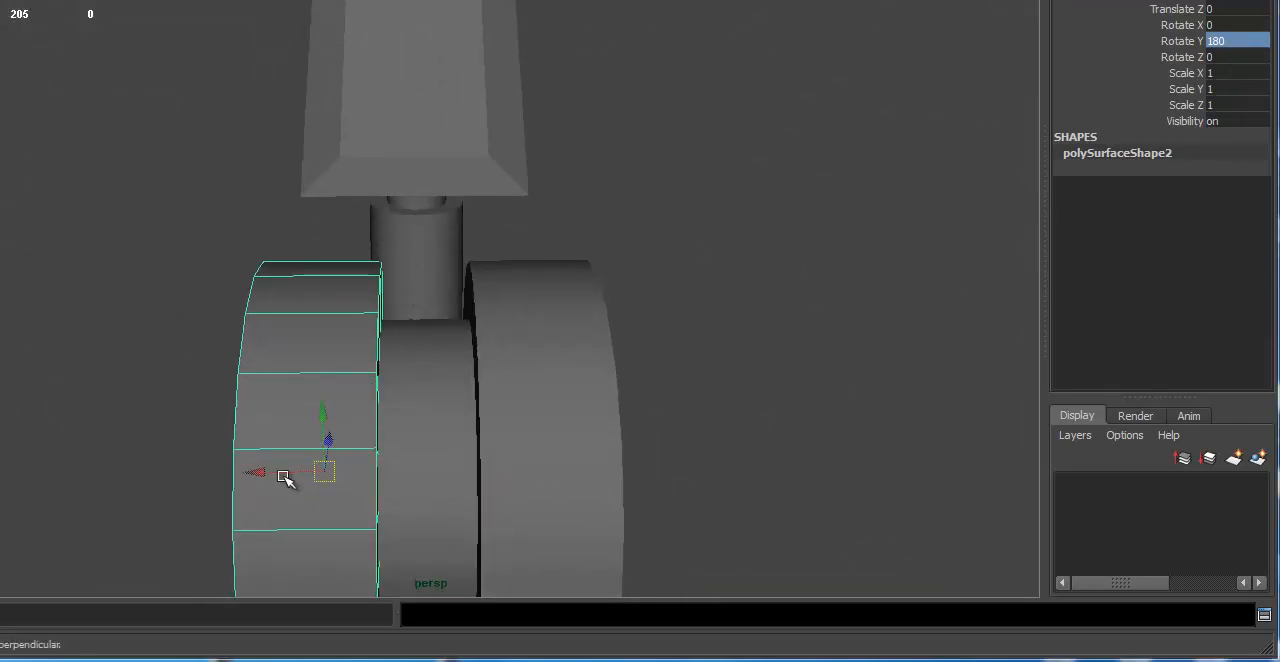
pyautogui.moveTo(256, 473)
pyautogui.mouseDown()
pyautogui.moveTo(223, 474)
pyautogui.moveTo(234, 473)
pyautogui.mouseUp()
pyautogui.moveTo(322, 490); pyautogui.dragTo(325, 490)
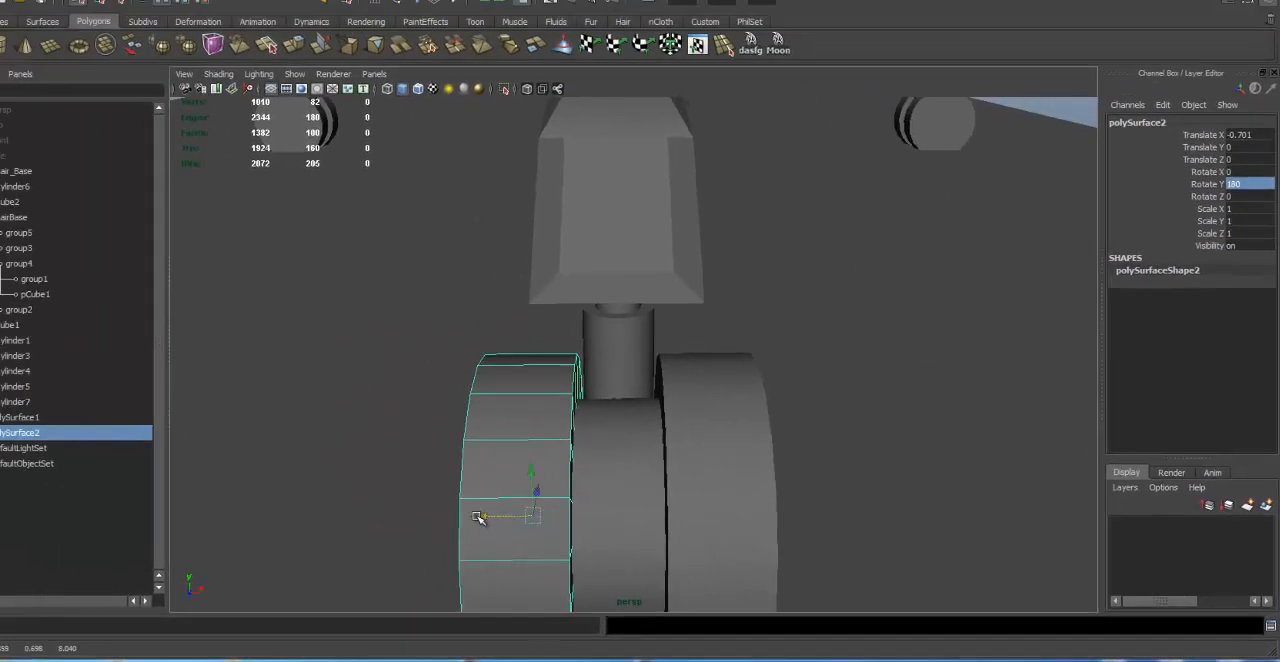
pyautogui.keyDown('alt'); pyautogui.moveTo(325, 490); pyautogui.dragTo(318, 424, button='right'); pyautogui.keyUp('alt')
pyautogui.keyDown('alt'); pyautogui.moveTo(318, 424); pyautogui.dragTo(711, 351); pyautogui.keyUp('alt')
pyautogui.click(838, 420)
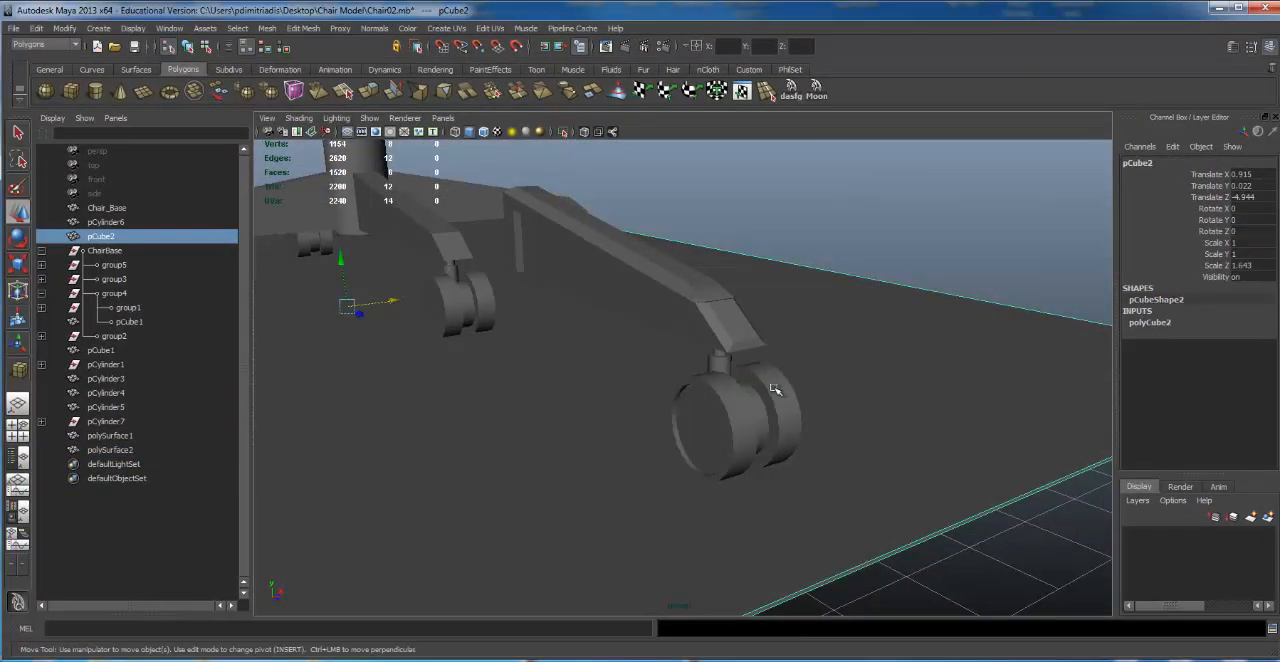
# Step: Group the two stem cylinders that connect the bevelled leg to its caster
pyautogui.click(776, 394)
pyautogui.keyDown('shift'); pyautogui.click(734, 424); pyautogui.keyUp('shift')
pyautogui.keyDown('alt'); pyautogui.moveTo(734, 424); pyautogui.dragTo(712, 292); pyautogui.keyUp('alt')
pyautogui.keyDown('shift'); pyautogui.click(734, 443); pyautogui.keyUp('shift')
pyautogui.keyDown('shift'); pyautogui.click(699, 345); pyautogui.keyUp('shift')
pyautogui.keyDown('alt'); pyautogui.moveTo(712, 292); pyautogui.dragTo(747, 258, button='right'); pyautogui.keyUp('alt')
pyautogui.click(687, 229)
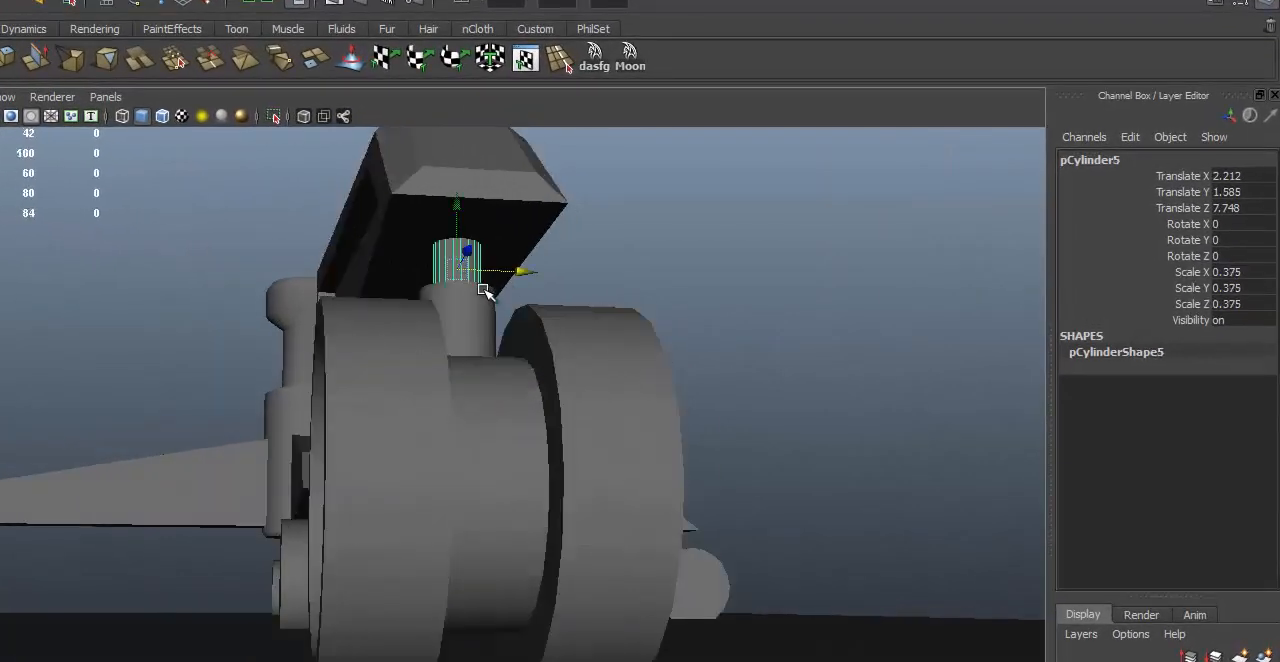
pyautogui.keyDown('shift'); pyautogui.click(488, 307); pyautogui.keyUp('shift')
pyautogui.hotkey('ctrl', 'g')
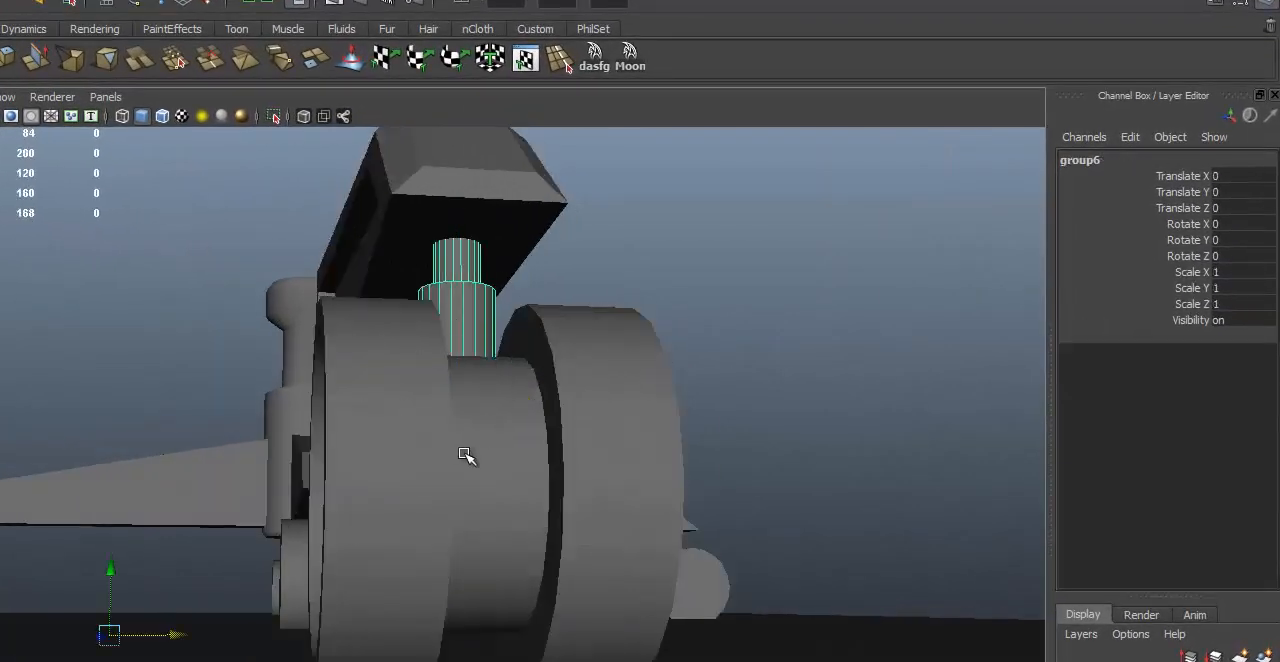
# Step: Group both recessed wheels with the caster hub between them
pyautogui.keyDown('alt'); pyautogui.moveTo(523, 551); pyautogui.dragTo(624, 440); pyautogui.keyUp('alt')
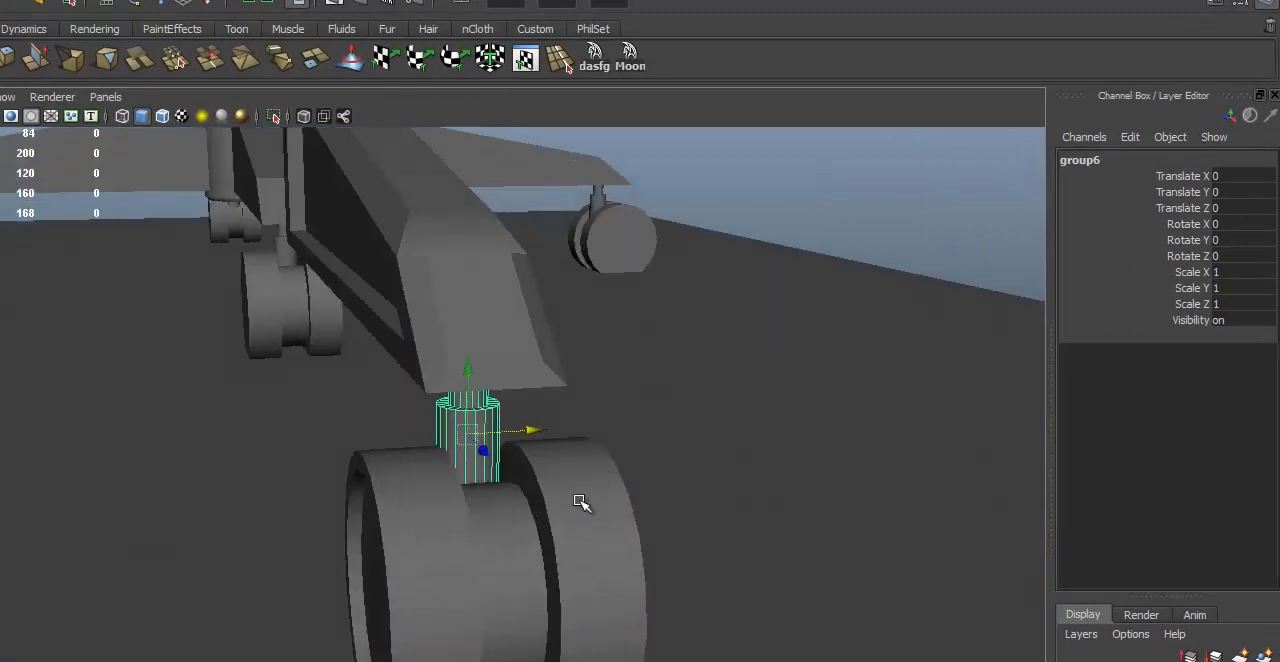
pyautogui.click(514, 563)
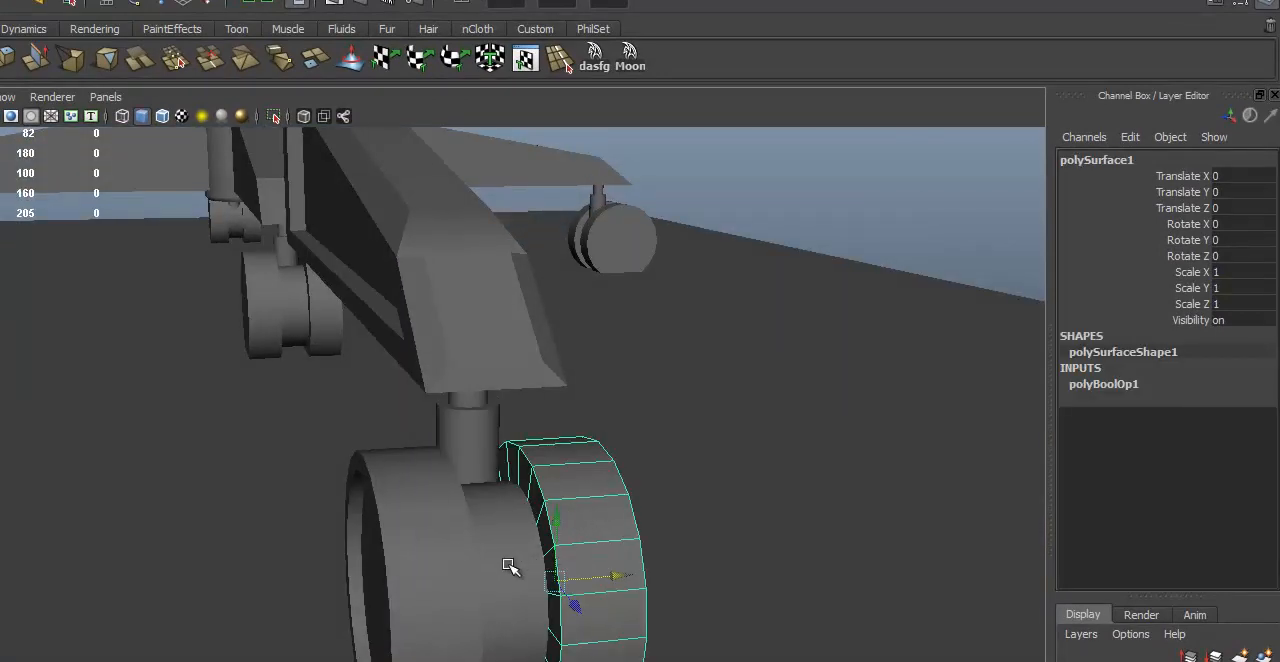
pyautogui.click(429, 571)
pyautogui.click(445, 560)
pyautogui.hotkey('ctrl', 'g')
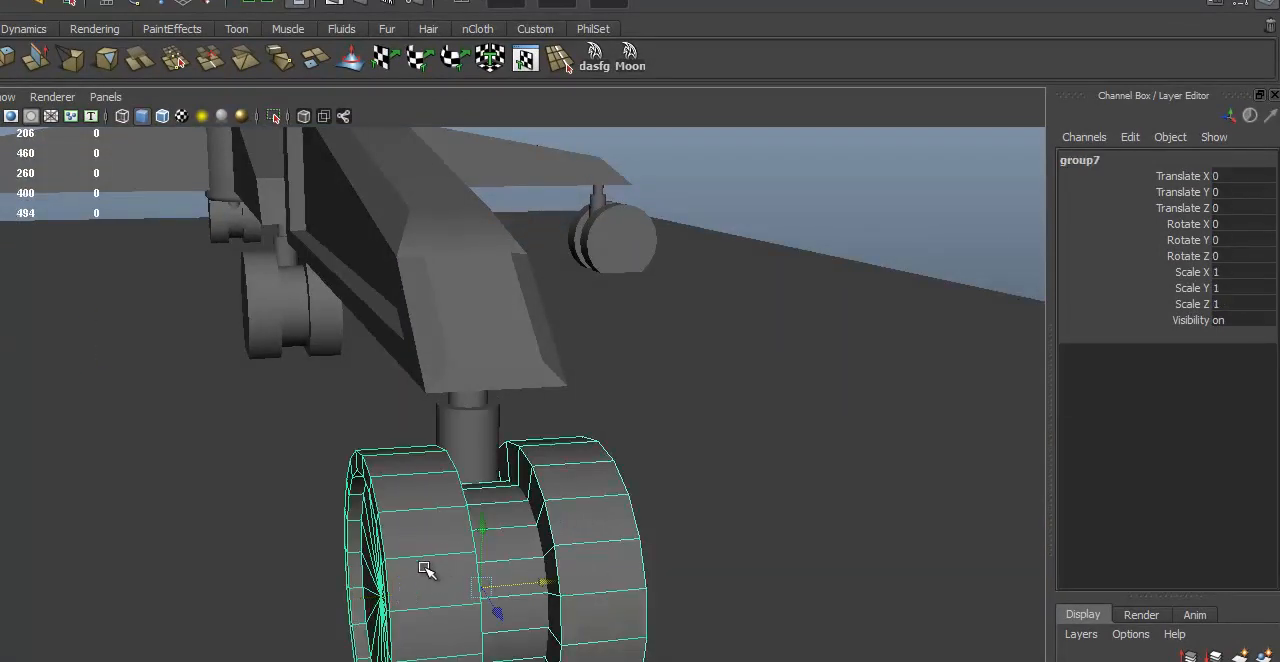
# Step: Group the bevelled leg, the stem group and the wheel group into one complete leg assembly
pyautogui.keyDown('alt'); pyautogui.moveTo(731, 485); pyautogui.dragTo(474, 355); pyautogui.keyUp('alt')
pyautogui.click(369, 265)
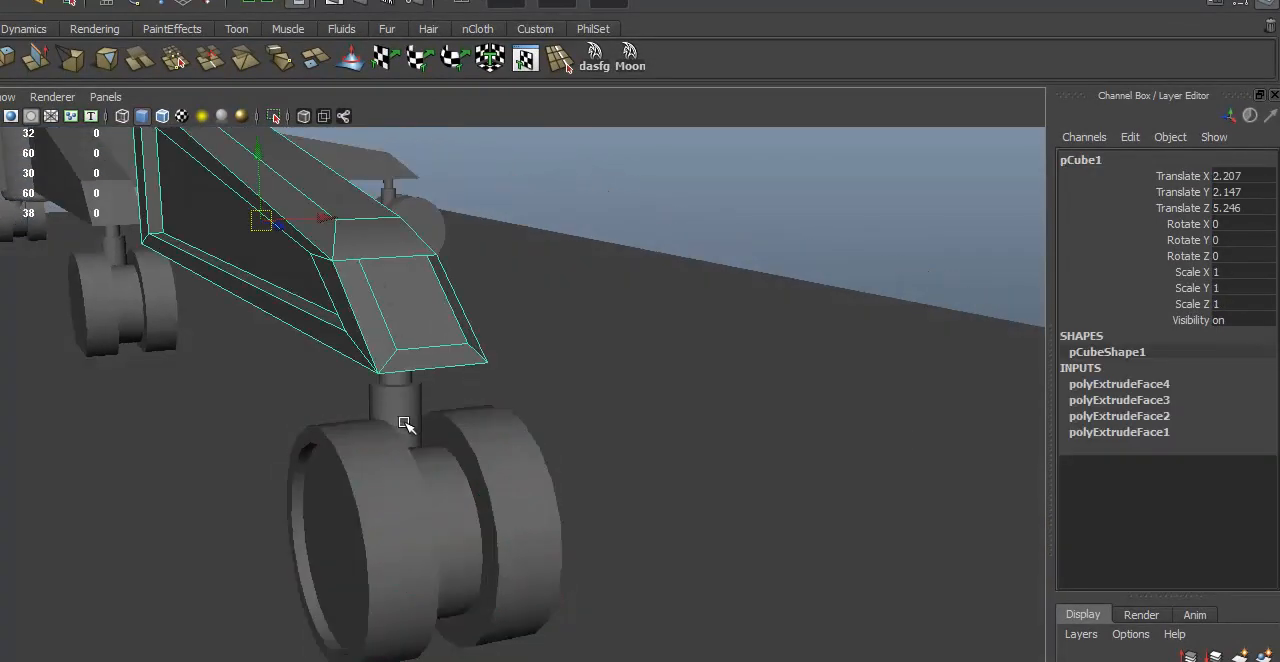
pyautogui.click(405, 424)
pyautogui.click(494, 489)
pyautogui.keyDown('alt'); pyautogui.moveTo(677, 380); pyautogui.dragTo(658, 449); pyautogui.keyUp('alt')
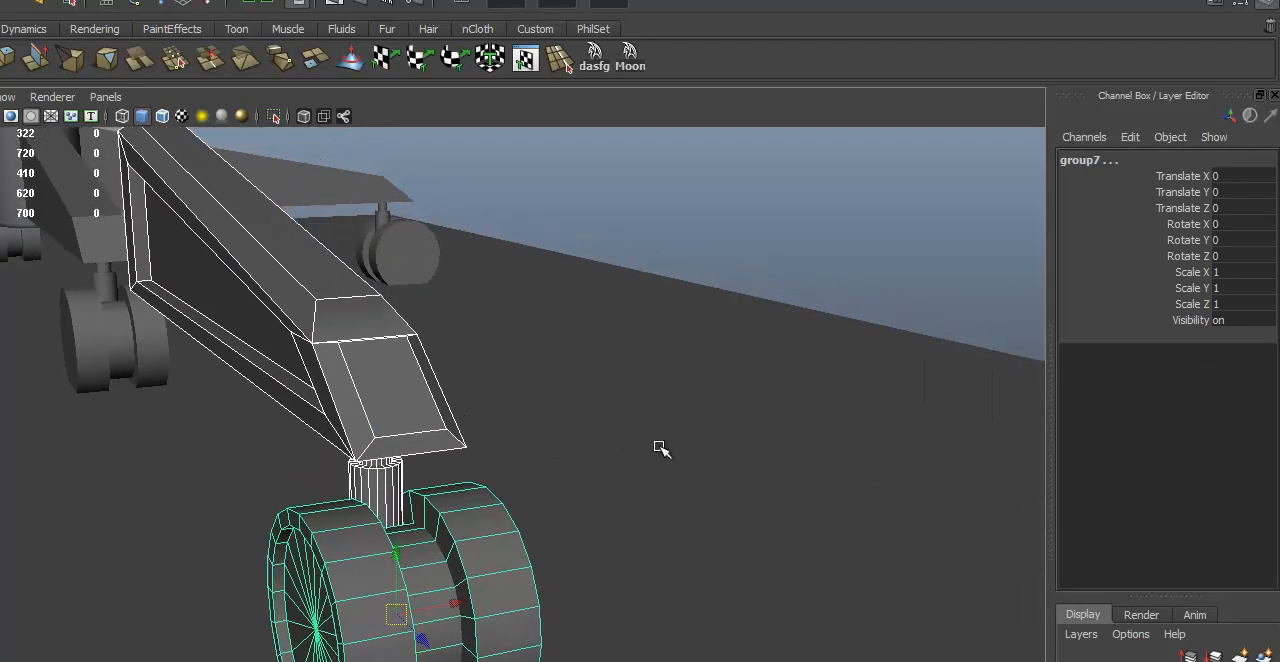
pyautogui.hotkey('ctrl', 'g')
pyautogui.press('w')
# Step: Examine the grouped detailed leg and compare it with the original chair base from several angles
pyautogui.keyDown('alt'); pyautogui.moveTo(536, 392); pyautogui.dragTo(331, 383, button='right'); pyautogui.keyUp('alt')
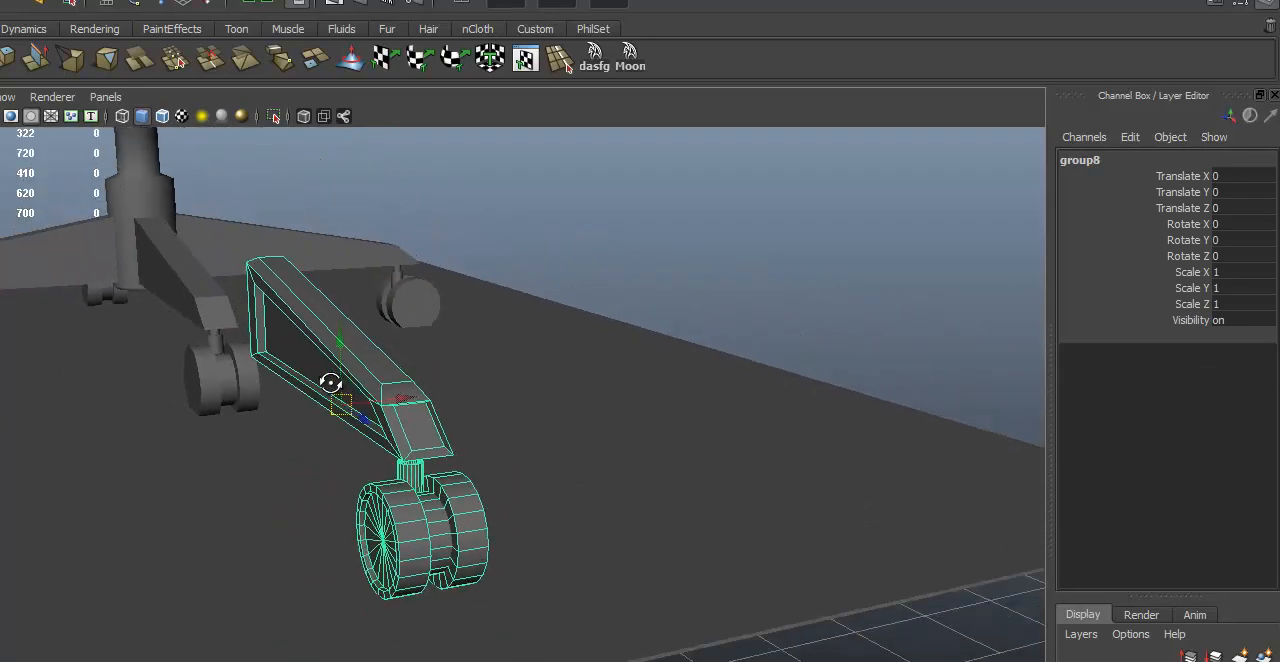
pyautogui.keyDown('alt'); pyautogui.moveTo(331, 383); pyautogui.dragTo(63, 377); pyautogui.keyUp('alt')
pyautogui.keyDown('alt'); pyautogui.moveTo(63, 377); pyautogui.dragTo(262, 428, button='right'); pyautogui.keyUp('alt')
pyautogui.keyDown('alt'); pyautogui.moveTo(262, 428); pyautogui.dragTo(307, 486, button='middle'); pyautogui.keyUp('alt')
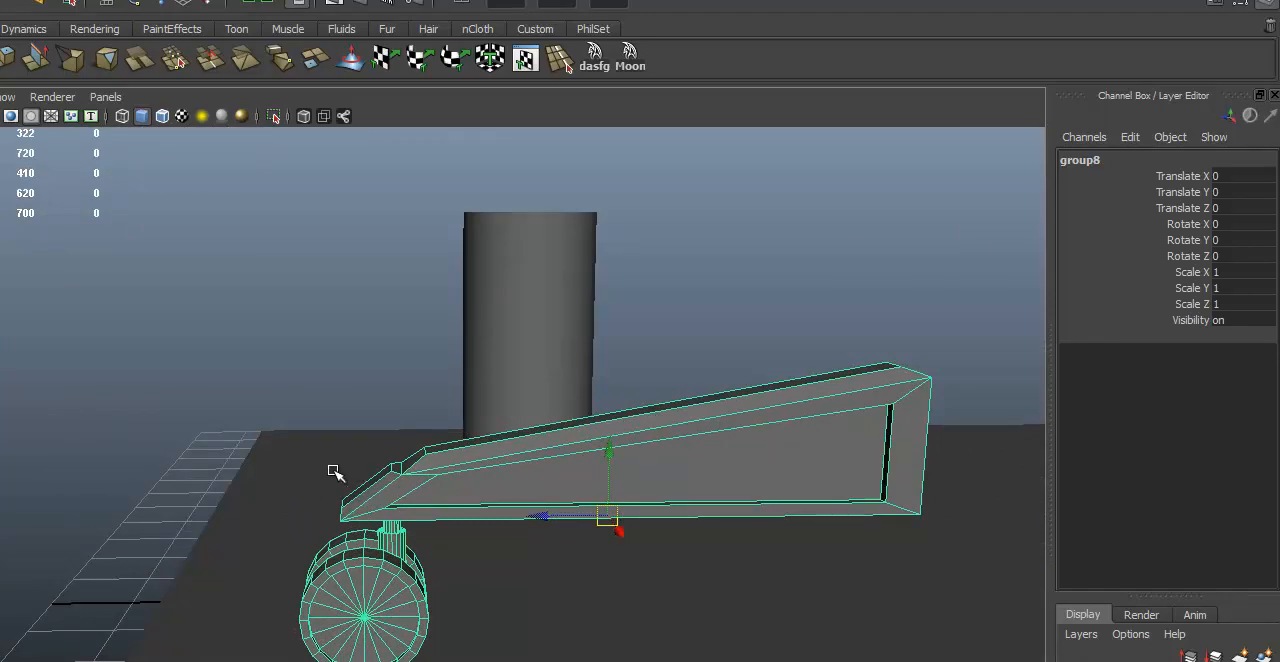
pyautogui.keyDown('alt'); pyautogui.moveTo(826, 478); pyautogui.dragTo(809, 483, button='right'); pyautogui.keyUp('alt')
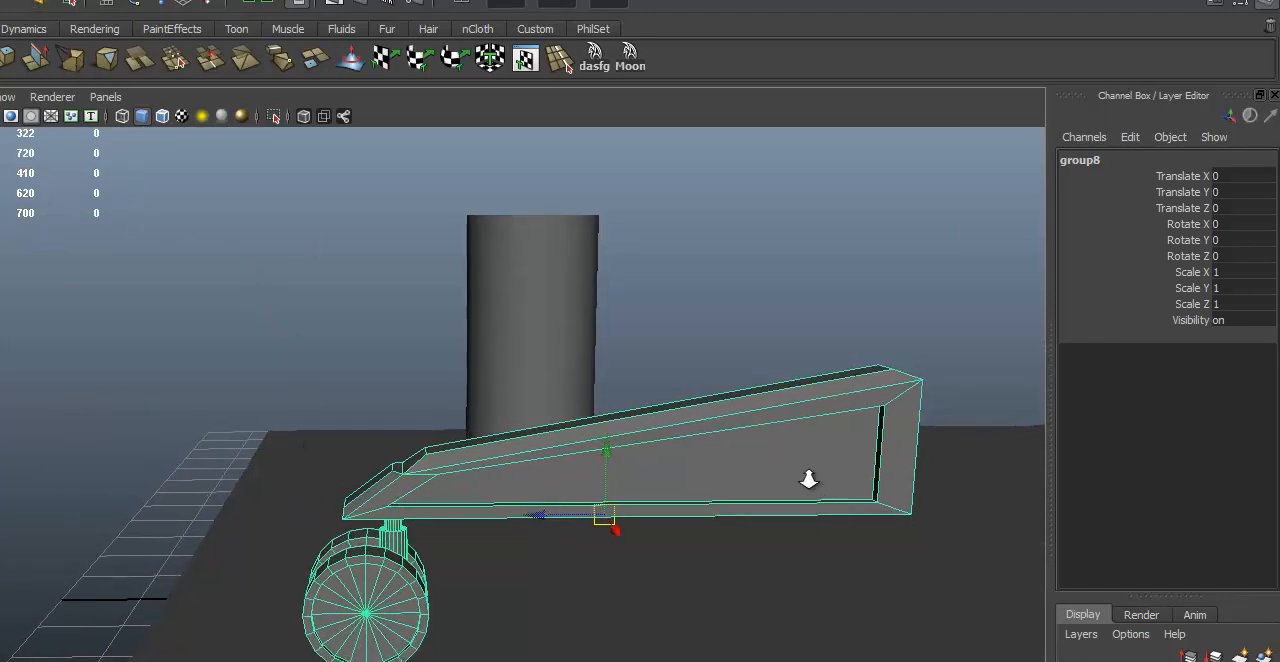
pyautogui.keyDown('alt'); pyautogui.moveTo(809, 483); pyautogui.dragTo(630, 440, button='middle'); pyautogui.keyUp('alt')
pyautogui.moveTo(630, 440)
pyautogui.keyDown('alt'); pyautogui.mouseDown()
pyautogui.moveTo(571, 429)
pyautogui.moveTo(620, 432)
pyautogui.mouseUp(); pyautogui.keyUp('alt')
pyautogui.click(770, 321)
pyautogui.keyDown('alt'); pyautogui.moveTo(608, 487); pyautogui.dragTo(955, 499); pyautogui.keyUp('alt')
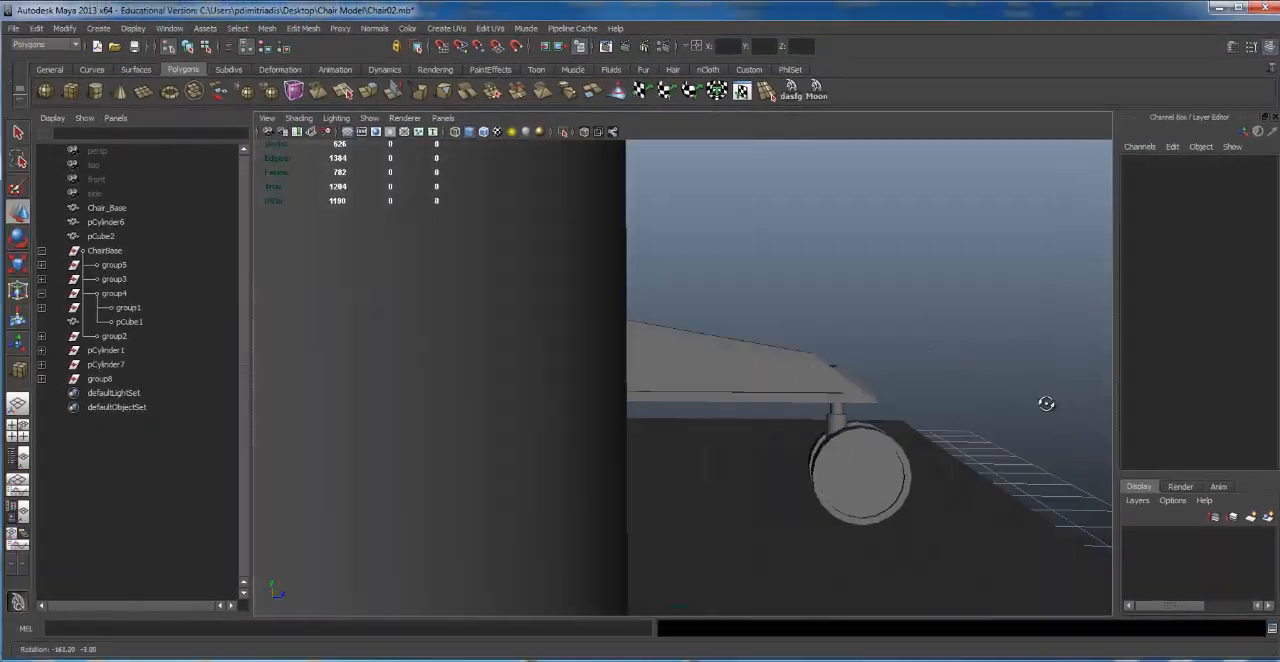
pyautogui.keyDown('alt'); pyautogui.moveTo(1046, 403); pyautogui.dragTo(604, 285); pyautogui.keyUp('alt')
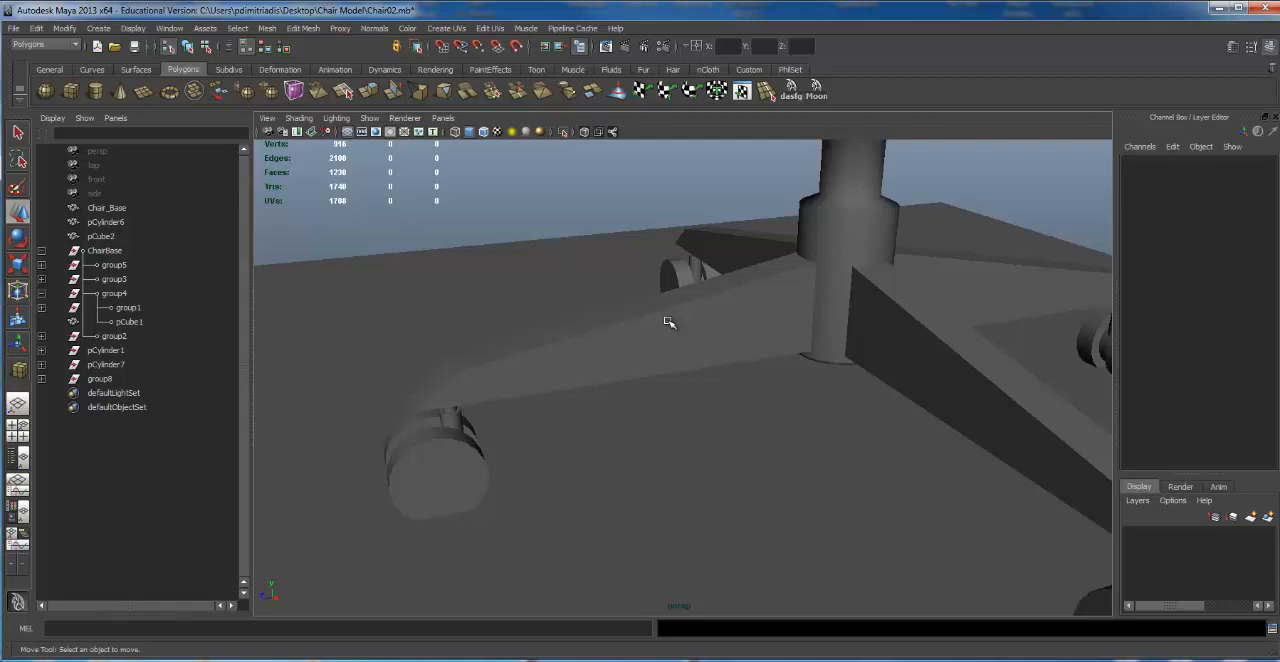
pyautogui.keyDown('alt'); pyautogui.moveTo(782, 336); pyautogui.dragTo(470, 318, button='right'); pyautogui.keyUp('alt')
pyautogui.keyDown('alt'); pyautogui.moveTo(686, 257); pyautogui.dragTo(800, 250); pyautogui.keyUp('alt')
pyautogui.keyDown('alt'); pyautogui.moveTo(800, 250); pyautogui.dragTo(662, 240, button='right'); pyautogui.keyUp('alt')
pyautogui.keyDown('alt'); pyautogui.moveTo(662, 240); pyautogui.dragTo(700, 225); pyautogui.keyUp('alt')
# Step: Delete the ChairBase group of plain legs and casters, keeping the central column and the detailed leg
pyautogui.click(706, 316)
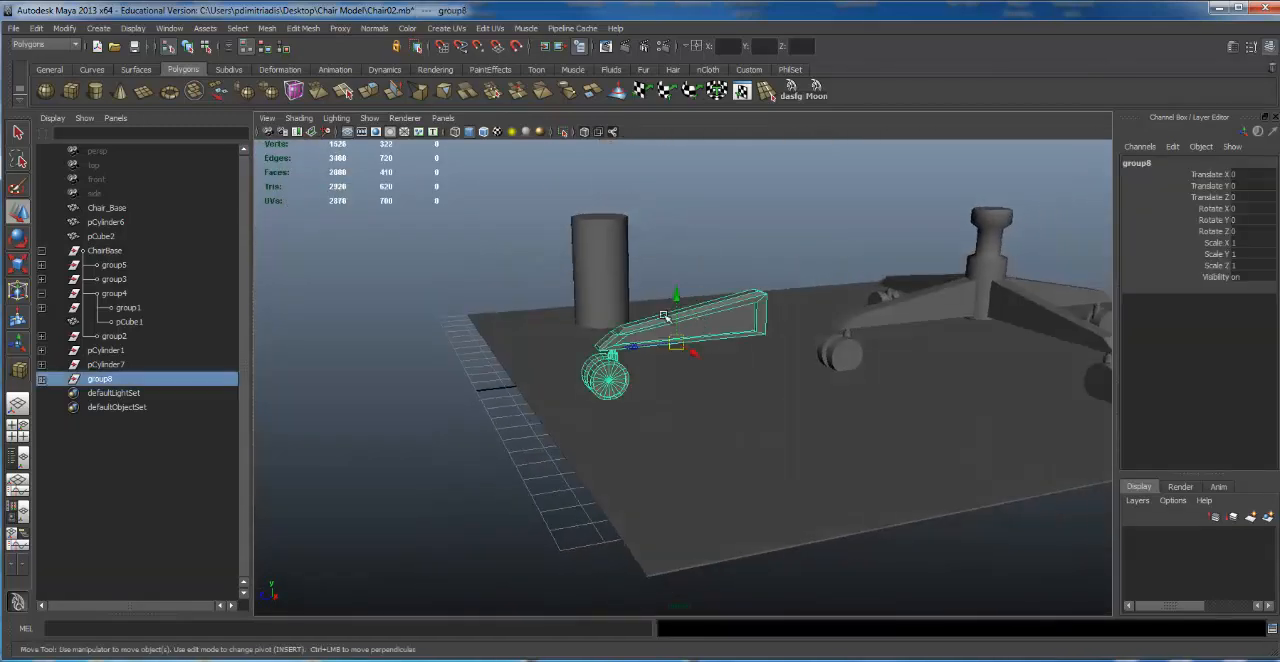
pyautogui.keyDown('alt'); pyautogui.moveTo(706, 316); pyautogui.dragTo(1040, 318, button='right'); pyautogui.keyUp('alt')
pyautogui.keyDown('alt'); pyautogui.moveTo(1080, 320); pyautogui.dragTo(905, 389, button='middle'); pyautogui.keyUp('alt')
pyautogui.click(962, 357)
pyautogui.keyDown('alt'); pyautogui.moveTo(962, 357); pyautogui.dragTo(941, 346); pyautogui.keyUp('alt')
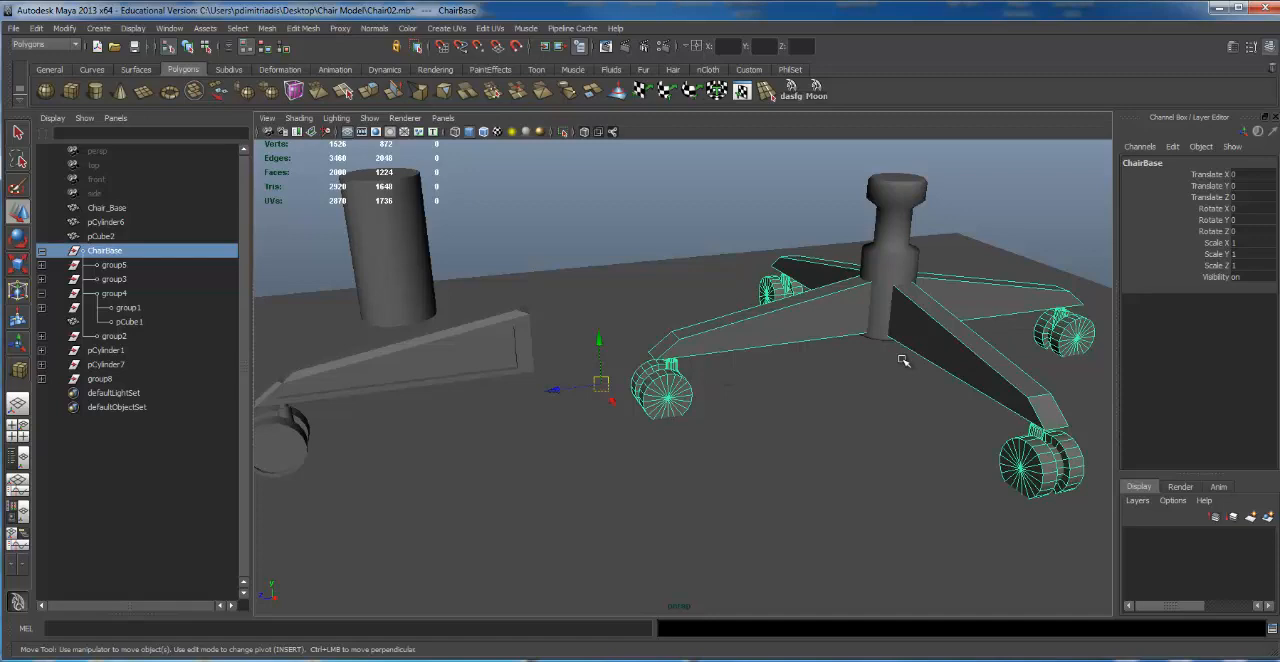
pyautogui.press('Delete')
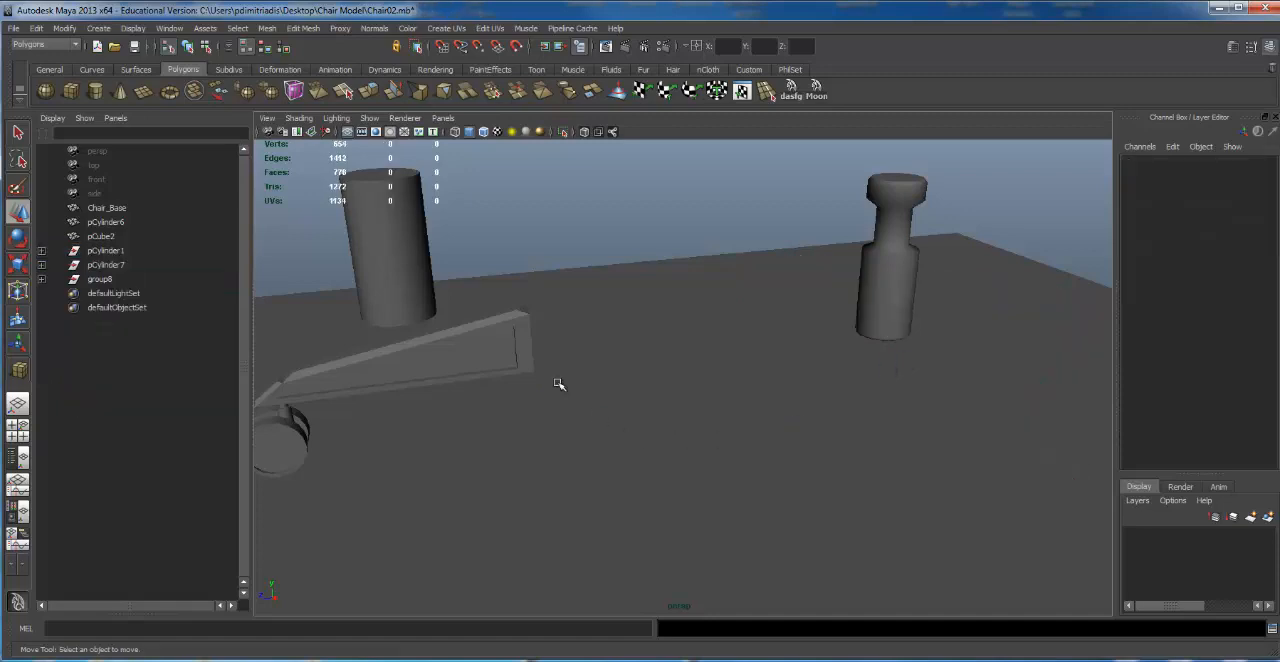
# Step: Move the detailed leg group along Z to about -9.157 so its inner end meets the central column
pyautogui.click(471, 343)
pyautogui.moveTo(338, 396); pyautogui.dragTo(721, 333)
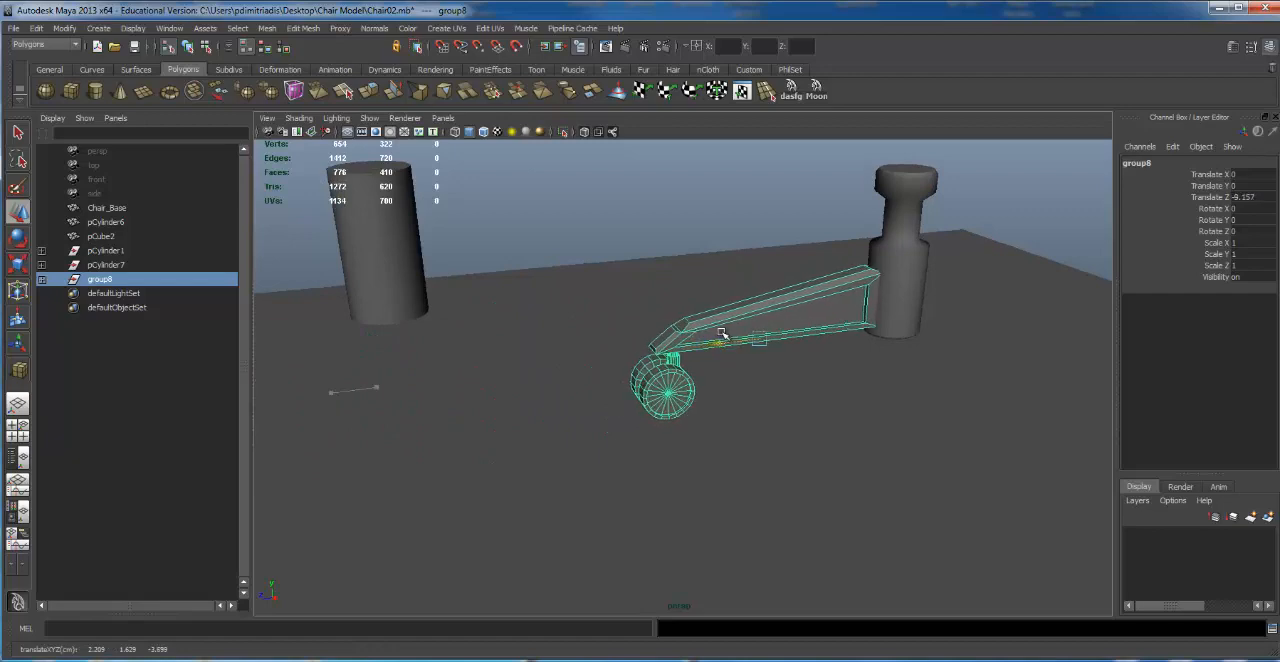
pyautogui.keyDown('alt'); pyautogui.moveTo(827, 277); pyautogui.dragTo(656, 306); pyautogui.keyUp('alt')
# Step: Duplicate the leg group along Z to the opposite side of the column and mirror the copy with Scale Z -1
pyautogui.hotkey('ctrl', 'd')
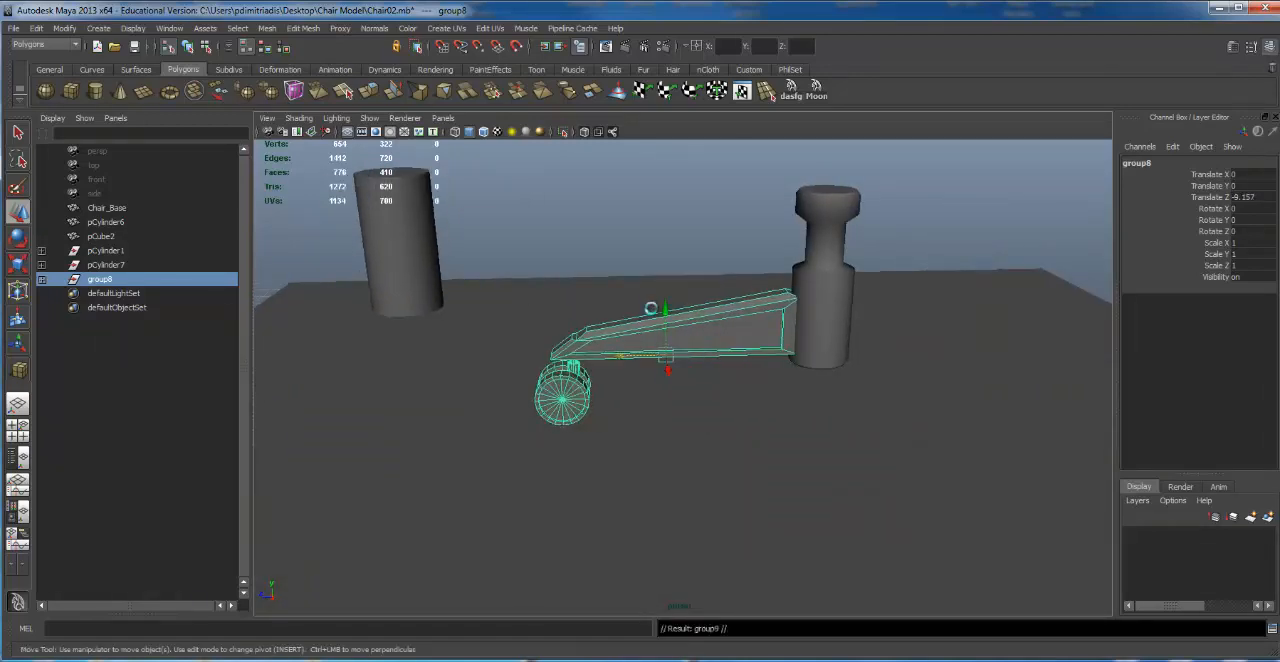
pyautogui.moveTo(622, 357); pyautogui.dragTo(818, 368)
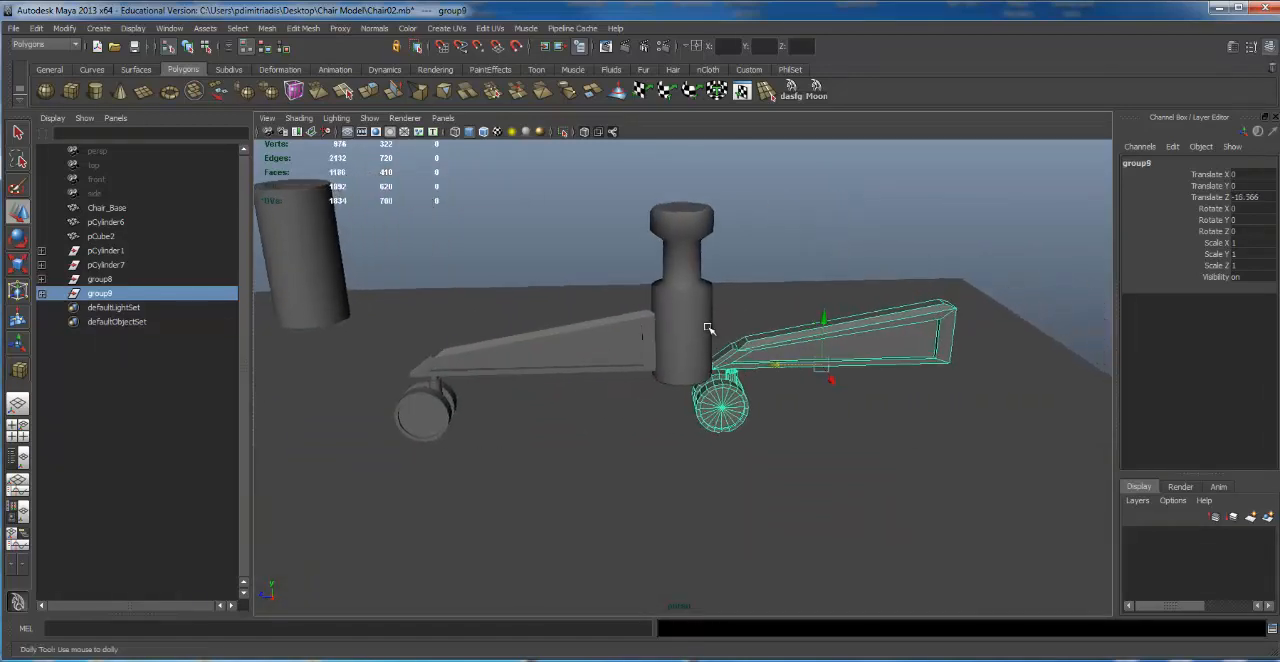
pyautogui.press('r')
pyautogui.moveTo(737, 366); pyautogui.dragTo(937, 331)
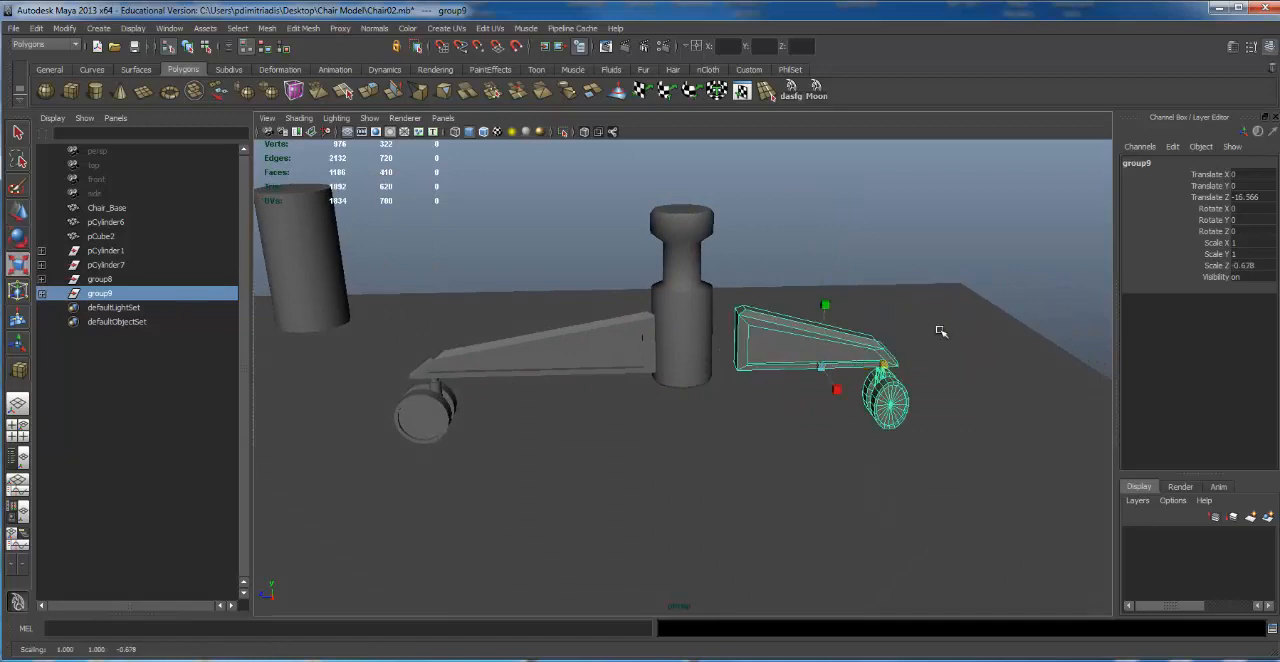
pyautogui.click(1250, 254)
pyautogui.click(1246, 265)
pyautogui.write('-1')
pyautogui.press('Return')
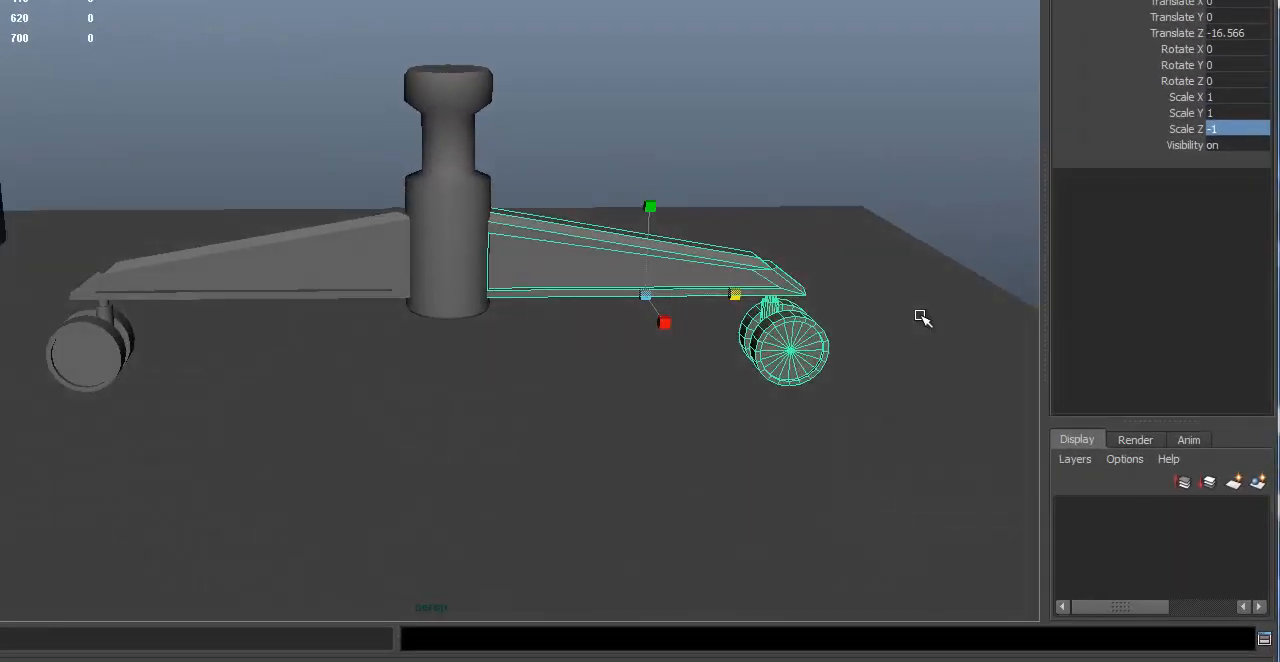
# Step: Adjust the mirrored leg along Z to about -16.873 so it sits against the column
pyautogui.scroll(1, 650, 433)
pyautogui.keyDown('alt'); pyautogui.moveTo(650, 433); pyautogui.dragTo(662, 294); pyautogui.keyUp('alt')
pyautogui.moveTo(582, 338); pyautogui.dragTo(620, 322)
pyautogui.scroll(-2, 503, 346)
pyautogui.keyDown('alt'); pyautogui.moveTo(501, 347); pyautogui.dragTo(94, 363); pyautogui.keyUp('alt')
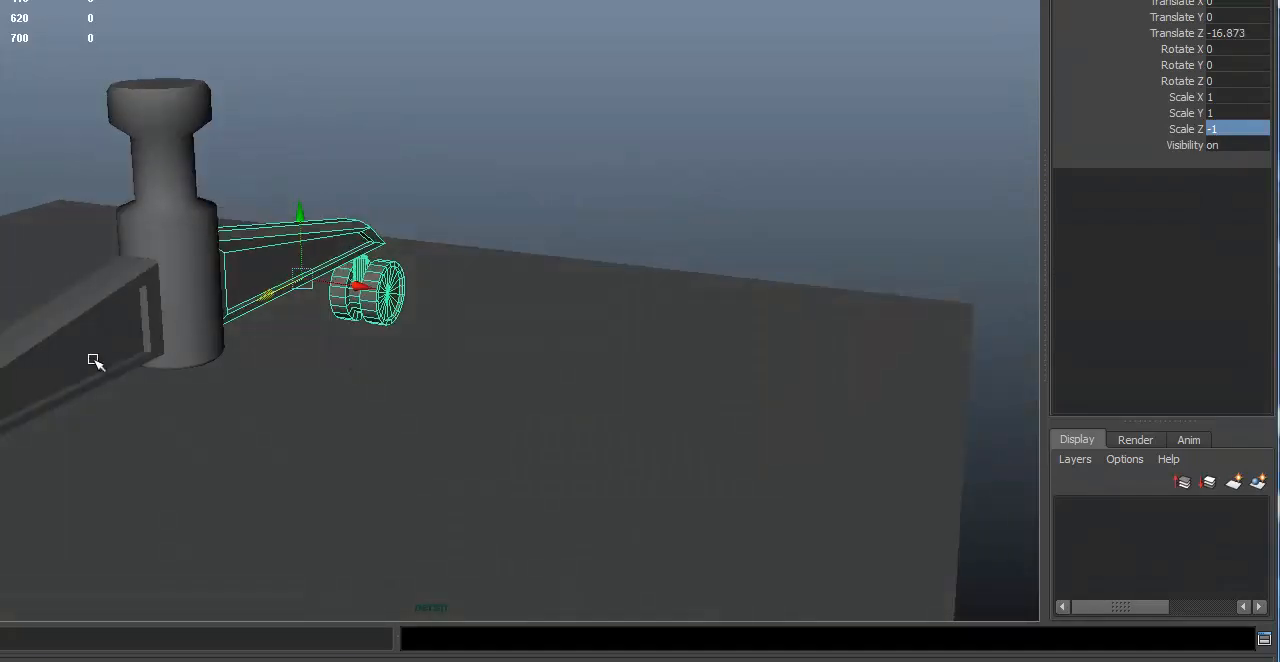
pyautogui.scroll(-1, 353, 321)
# Step: Group the two opposite legs together and duplicate that group
pyautogui.keyDown('shift'); pyautogui.click(88, 365); pyautogui.keyUp('shift')
pyautogui.keyDown('alt'); pyautogui.moveTo(358, 284); pyautogui.dragTo(367, 305, button='middle'); pyautogui.keyUp('alt')
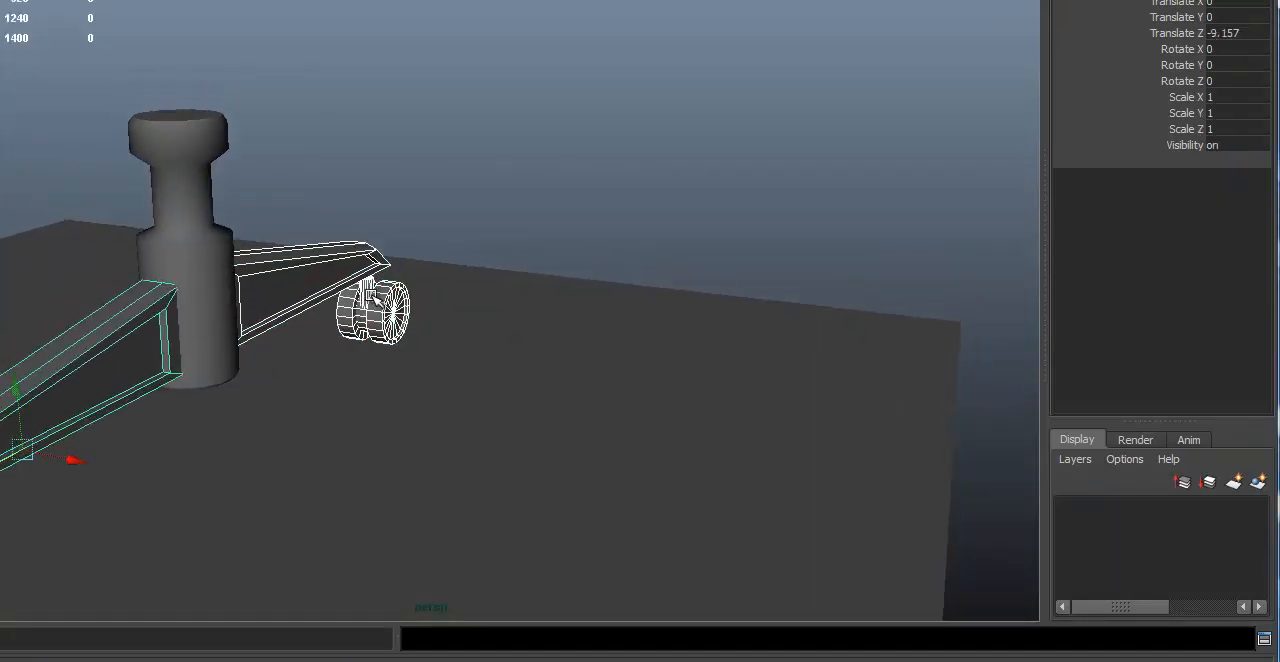
pyautogui.hotkey('ctrl', 'g')
pyautogui.keyDown('alt'); pyautogui.moveTo(480, 357); pyautogui.dragTo(469, 360); pyautogui.keyUp('alt')
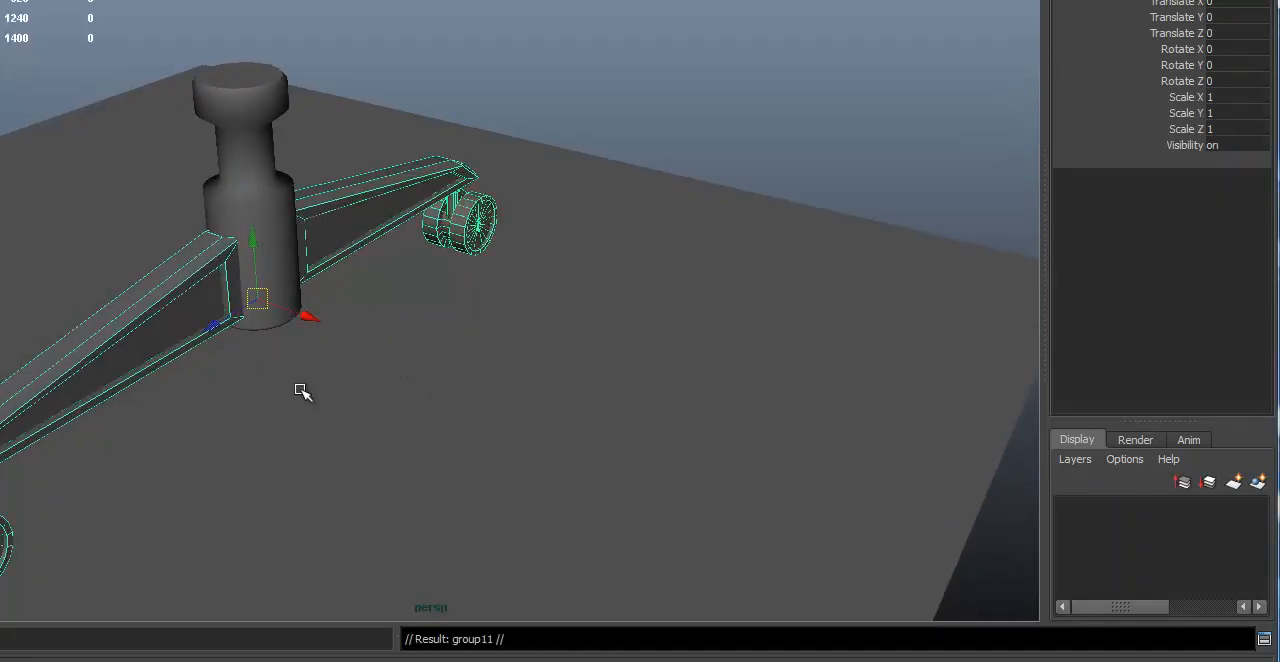
# Step: Rotate the duplicated pair of legs to Rotate Y -90 to form a four-legged base
pyautogui.press('e')
pyautogui.moveTo(317, 346); pyautogui.dragTo(176, 349)
pyautogui.click(1248, 67)
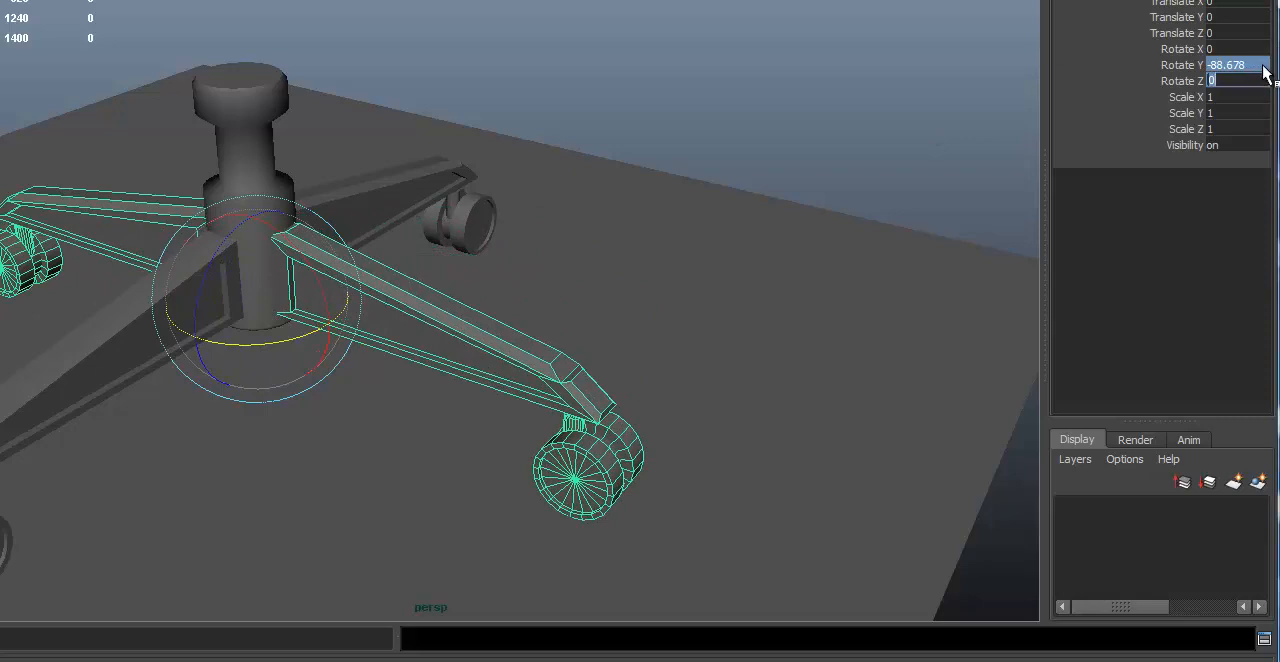
pyautogui.click(1238, 95)
pyautogui.click(1249, 66)
pyautogui.write('-')
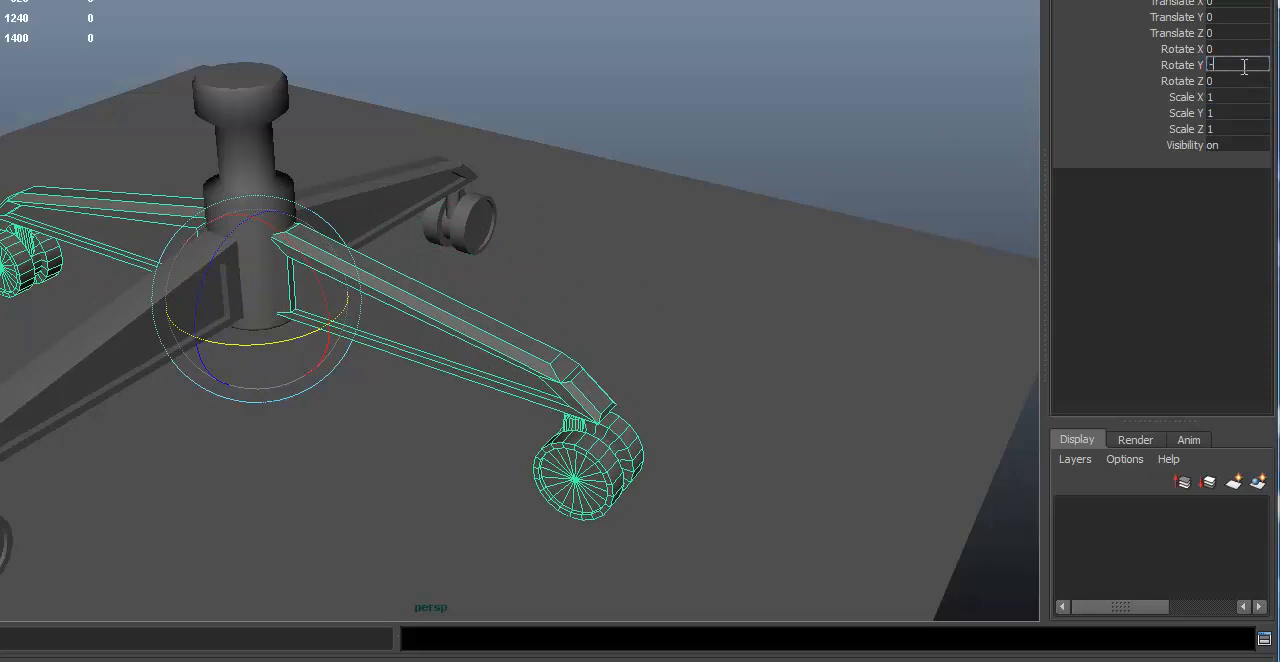
pyautogui.write('90')
pyautogui.press('Return')
# Step: Deselect the legs and examine the four-legged base and its column from several angles
pyautogui.keyDown('alt'); pyautogui.moveTo(634, 336); pyautogui.dragTo(669, 201); pyautogui.keyUp('alt')
pyautogui.click(691, 170)
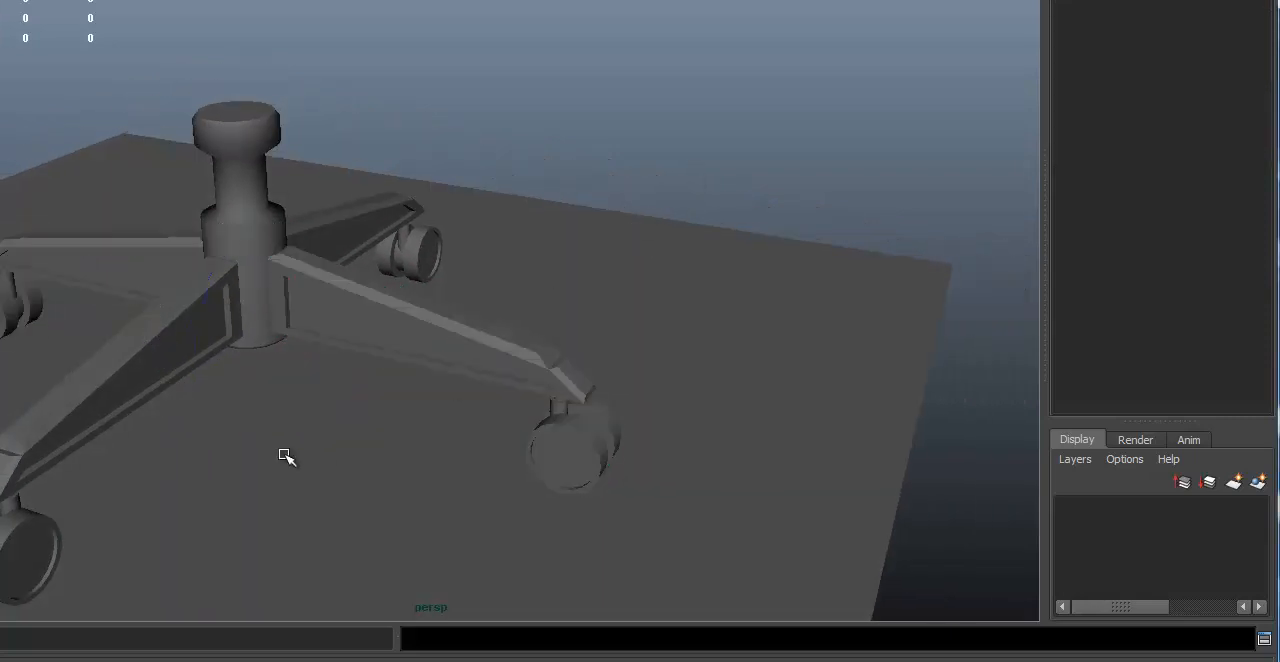
pyautogui.keyDown('alt'); pyautogui.moveTo(283, 455); pyautogui.dragTo(543, 402); pyautogui.keyUp('alt')
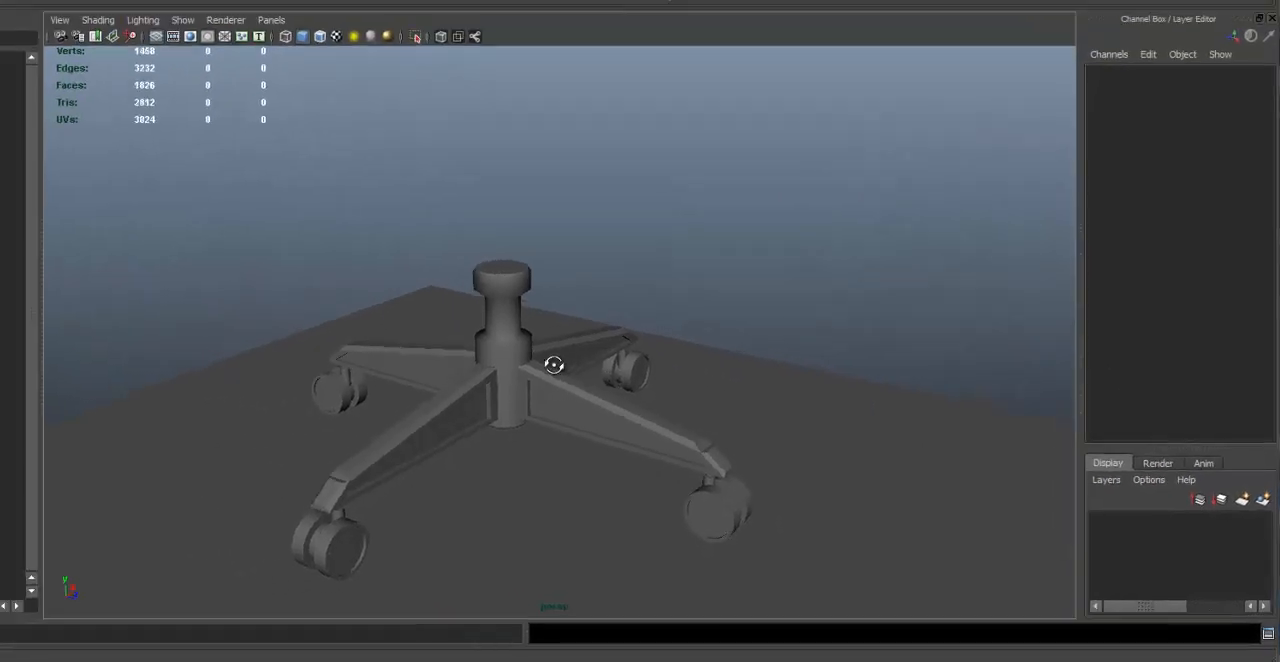
pyautogui.keyDown('alt'); pyautogui.moveTo(554, 363); pyautogui.dragTo(814, 286); pyautogui.keyUp('alt')
pyautogui.keyDown('alt'); pyautogui.moveTo(460, 270); pyautogui.dragTo(640, 264, button='right'); pyautogui.keyUp('alt')
pyautogui.keyDown('alt'); pyautogui.moveTo(640, 264); pyautogui.dragTo(577, 497, button='middle'); pyautogui.keyUp('alt')
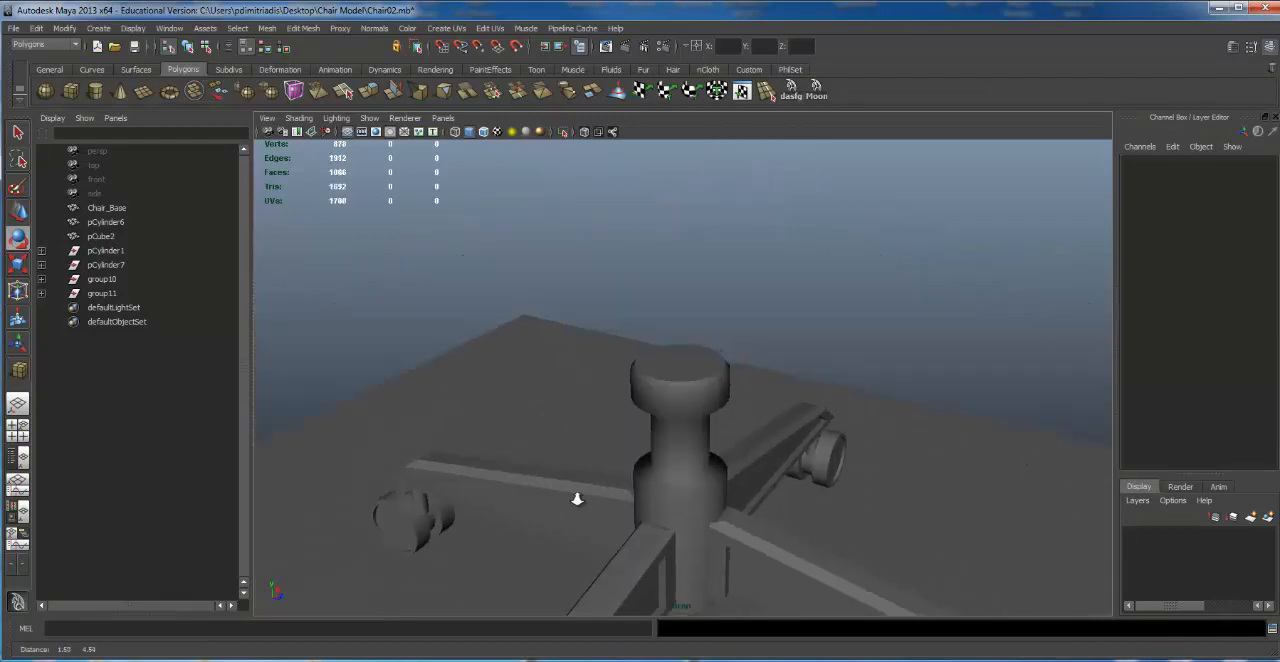
# Step: Select the ring of side faces around the widened cap at the top of the central column
pyautogui.keyDown('alt'); pyautogui.moveTo(577, 497); pyautogui.dragTo(677, 411, button='right'); pyautogui.keyUp('alt')
pyautogui.click(677, 411)
pyautogui.keyDown('alt'); pyautogui.moveTo(692, 411); pyautogui.dragTo(704, 390); pyautogui.keyUp('alt')
pyautogui.press('e')
pyautogui.moveTo(652, 281); pyautogui.dragTo(652, 306, button='right')
pyautogui.keyDown('alt'); pyautogui.moveTo(652, 306); pyautogui.dragTo(548, 338); pyautogui.keyUp('alt')
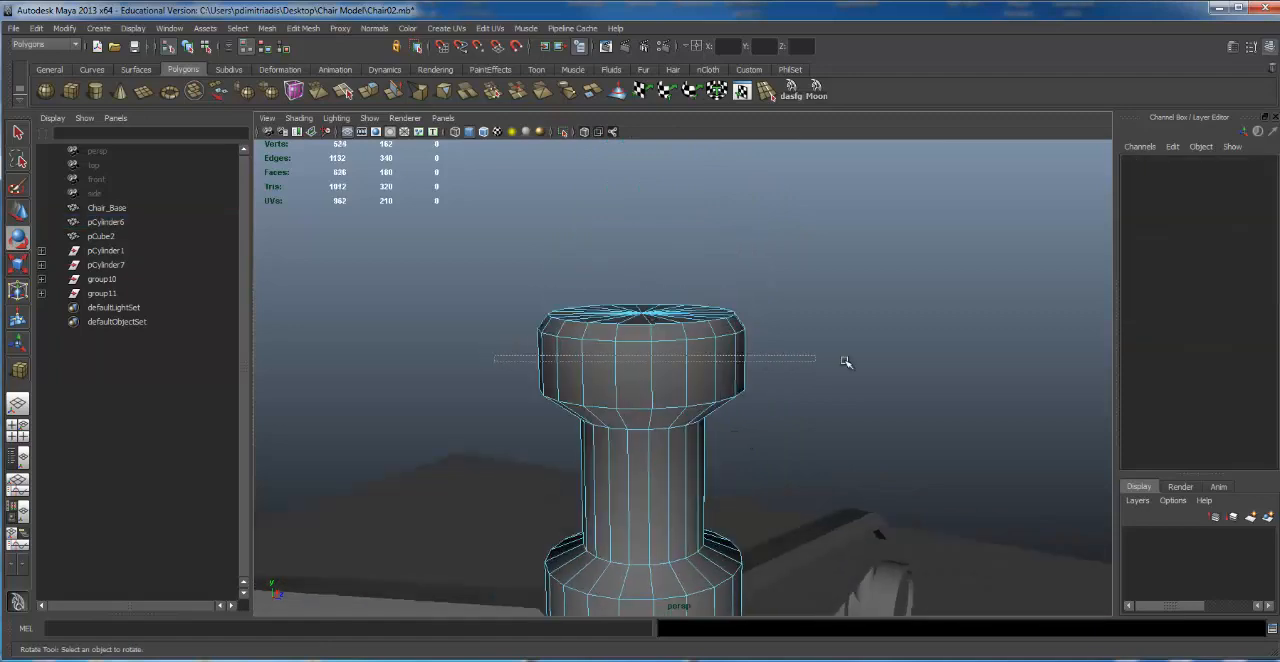
pyautogui.moveTo(846, 362); pyautogui.dragTo(850, 363)
pyautogui.keyDown('alt'); pyautogui.moveTo(805, 365); pyautogui.dragTo(763, 346, button='right'); pyautogui.keyUp('alt')
pyautogui.keyDown('alt'); pyautogui.moveTo(763, 346); pyautogui.dragTo(722, 340); pyautogui.keyUp('alt')
pyautogui.press('F11')
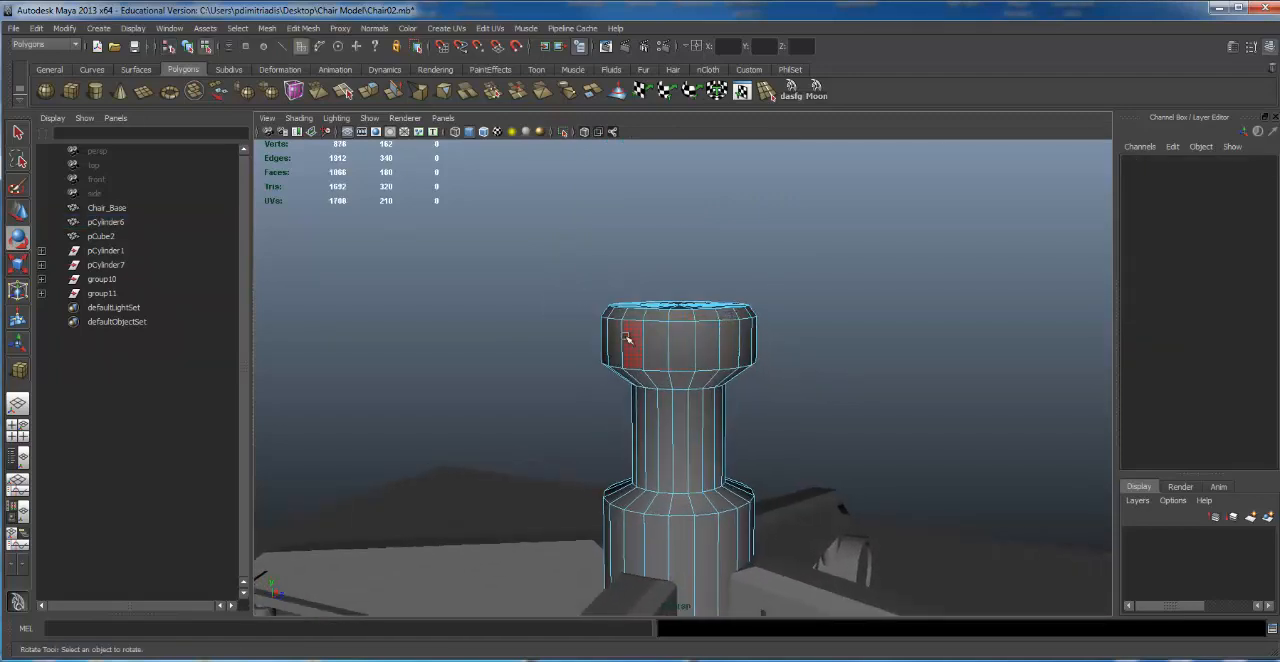
pyautogui.moveTo(563, 340); pyautogui.dragTo(900, 334)
pyautogui.keyDown('alt'); pyautogui.moveTo(800, 346); pyautogui.dragTo(757, 287); pyautogui.keyUp('alt')
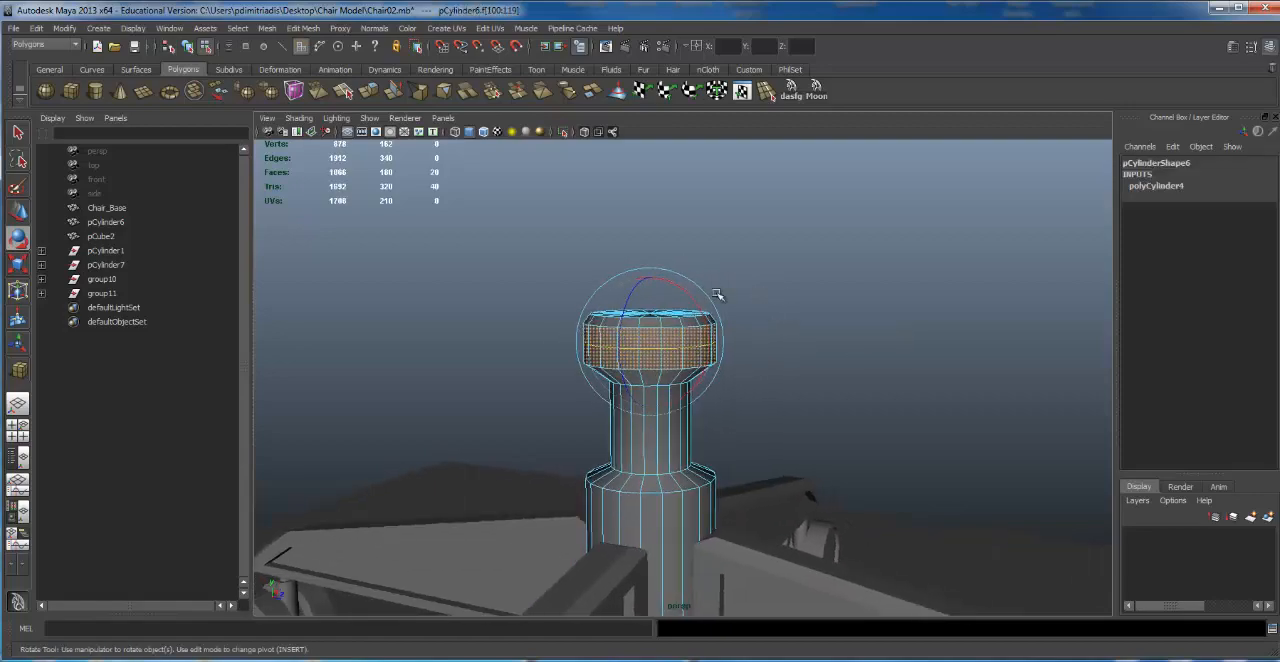
# Step: Extrude the selected cap faces and scale them vertically into a narrow band around the middle of the cap
pyautogui.click(302, 28)
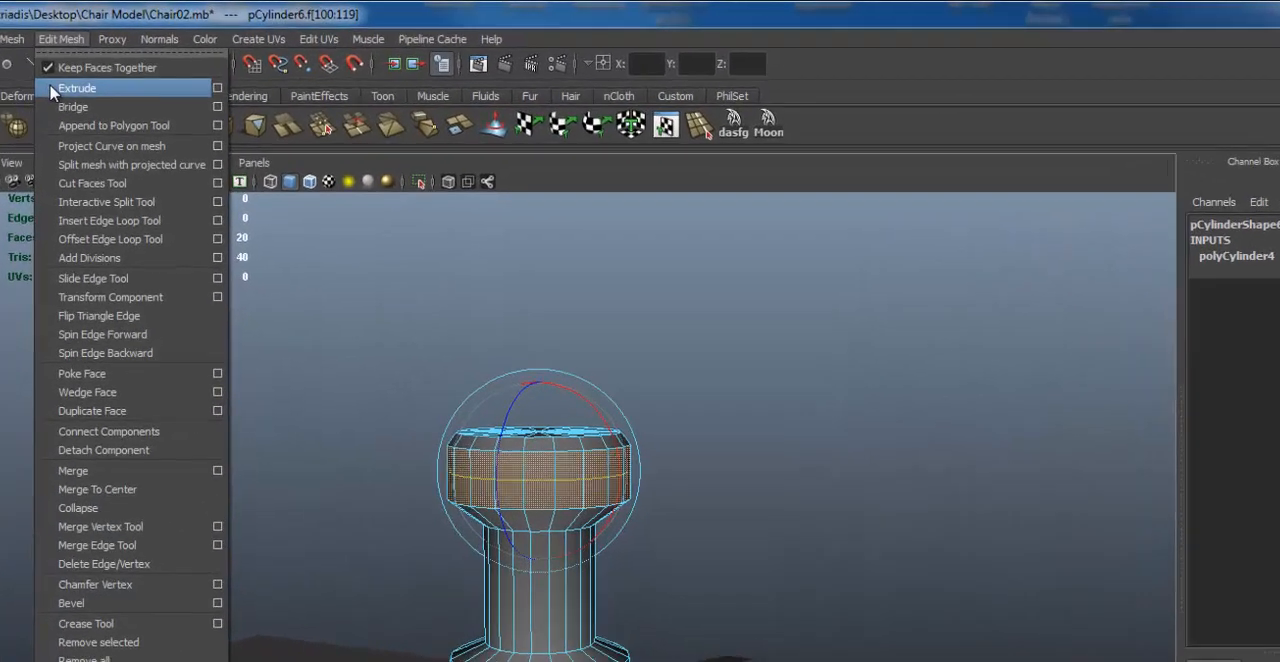
pyautogui.click(53, 91)
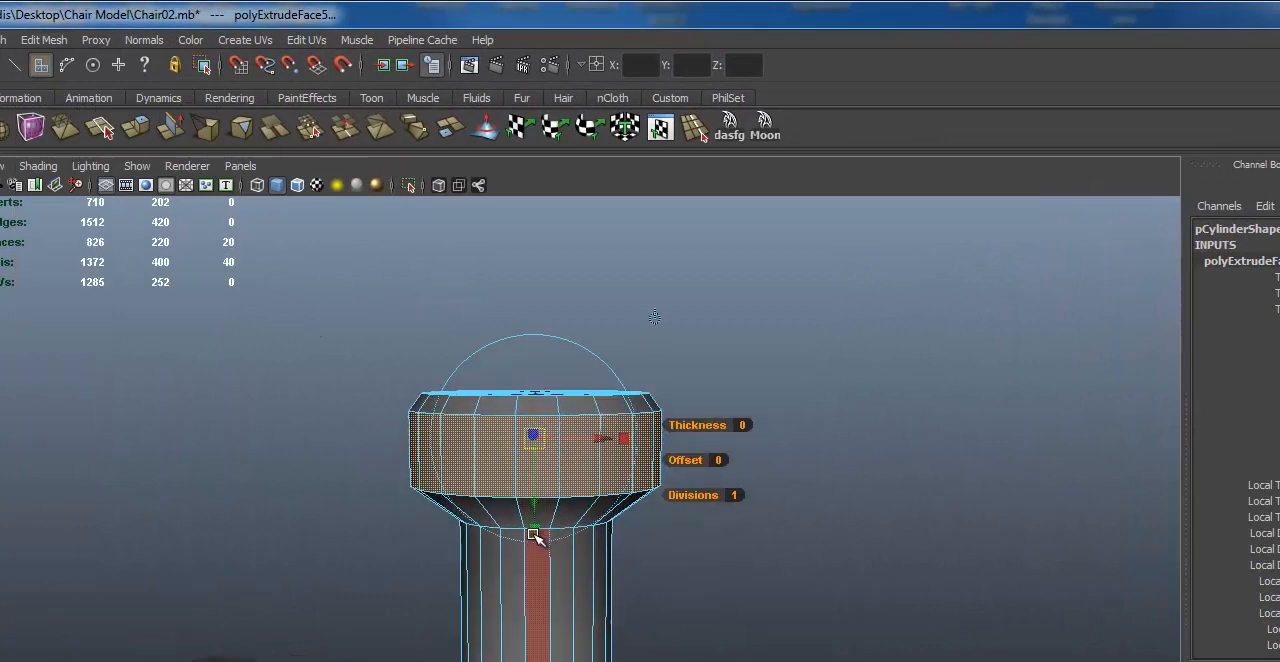
pyautogui.moveTo(535, 537); pyautogui.dragTo(610, 452)
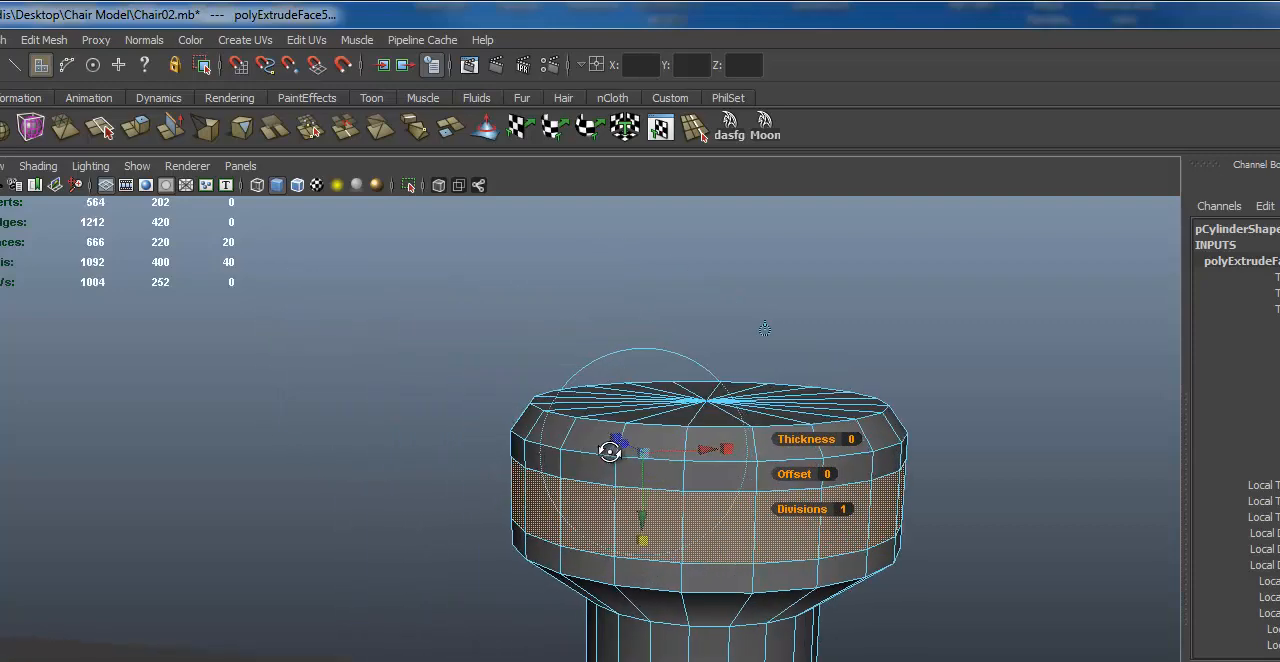
pyautogui.keyDown('alt'); pyautogui.moveTo(610, 452); pyautogui.dragTo(693, 484, button='middle'); pyautogui.keyUp('alt')
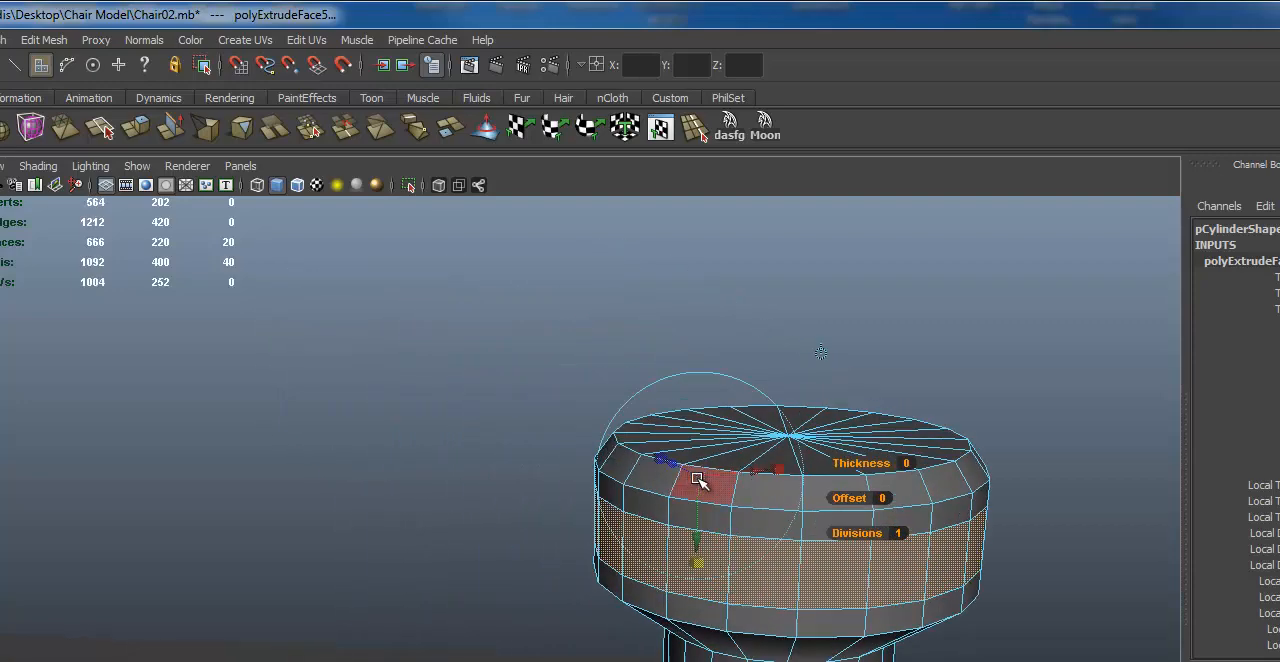
pyautogui.moveTo(697, 480); pyautogui.dragTo(613, 437)
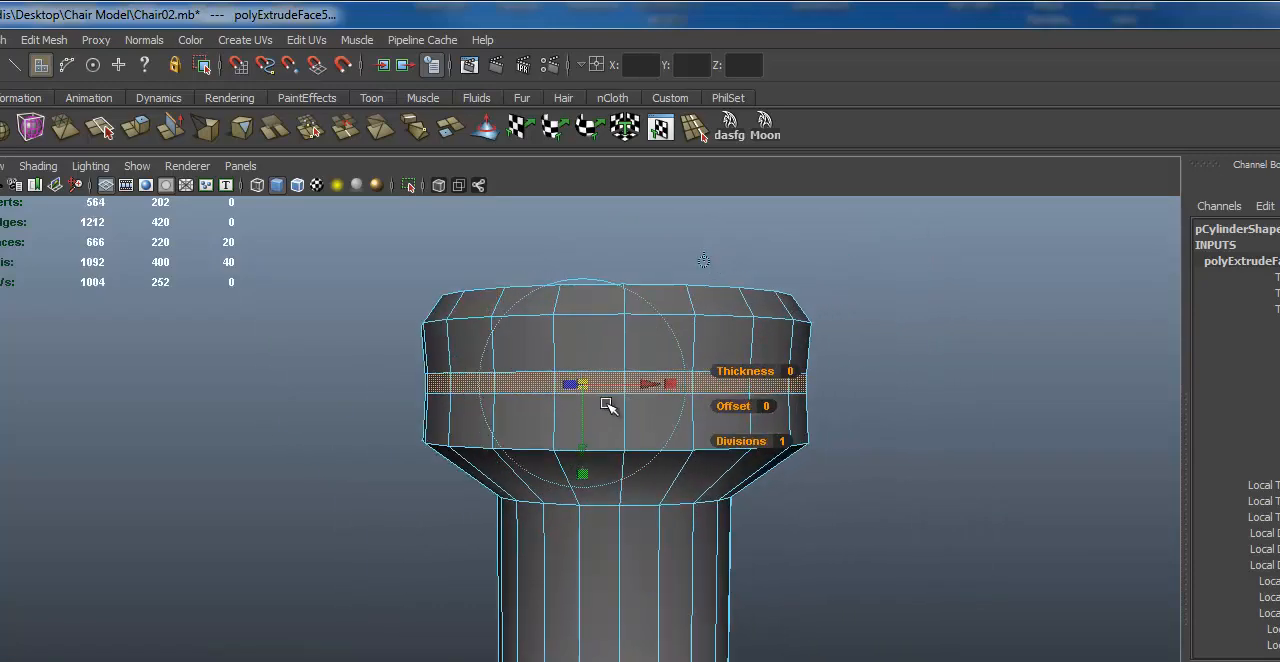
# Step: Make the extruded band around the column's cap taller and extrude its faces again
pyautogui.keyDown('alt'); pyautogui.moveTo(580, 395); pyautogui.dragTo(740, 495); pyautogui.keyUp('alt')
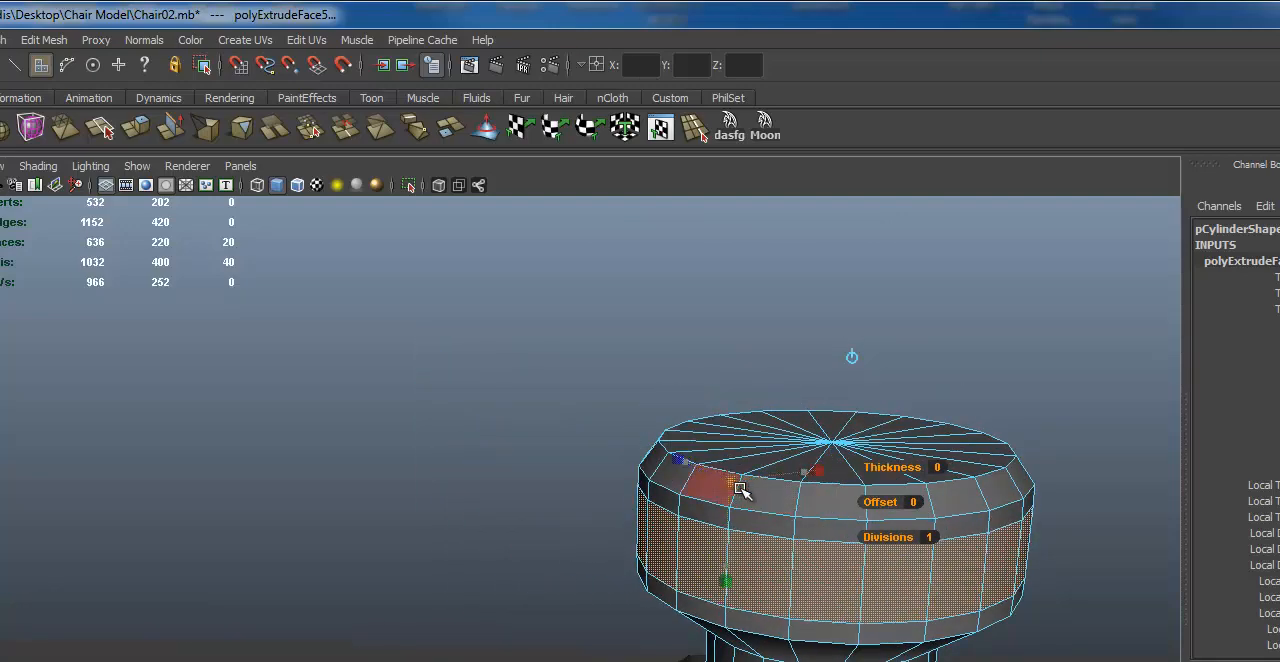
pyautogui.keyDown('alt'); pyautogui.moveTo(797, 512); pyautogui.dragTo(656, 437); pyautogui.keyUp('alt')
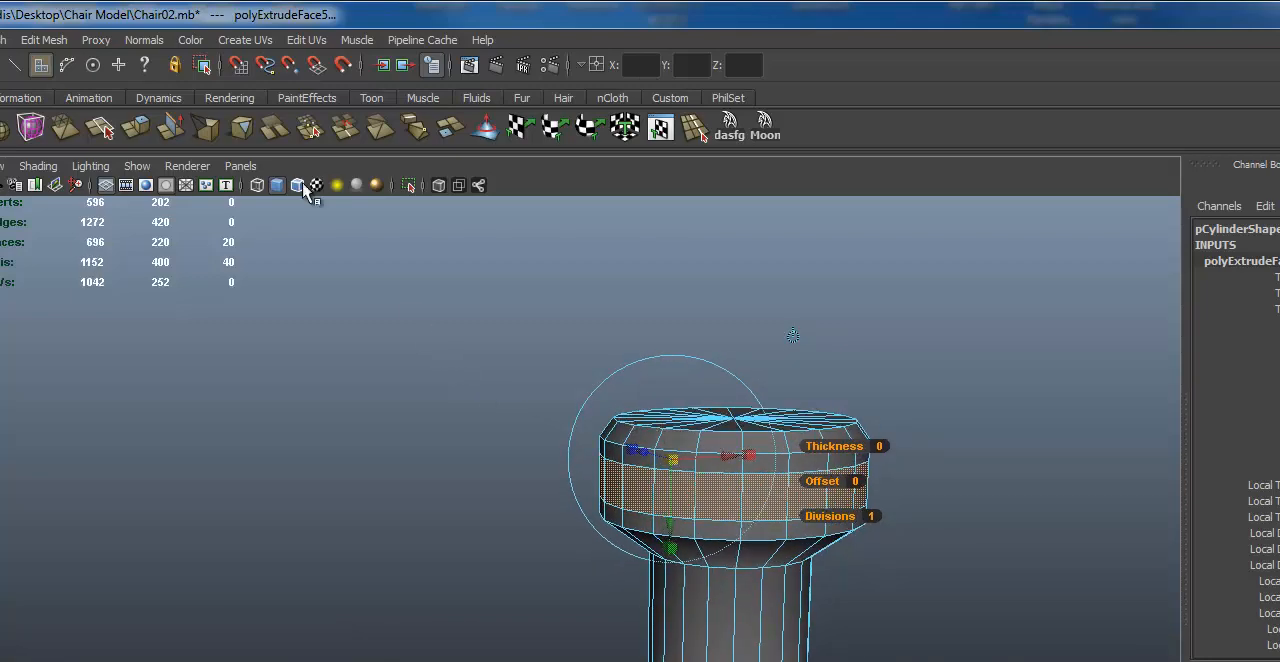
pyautogui.click(44, 40)
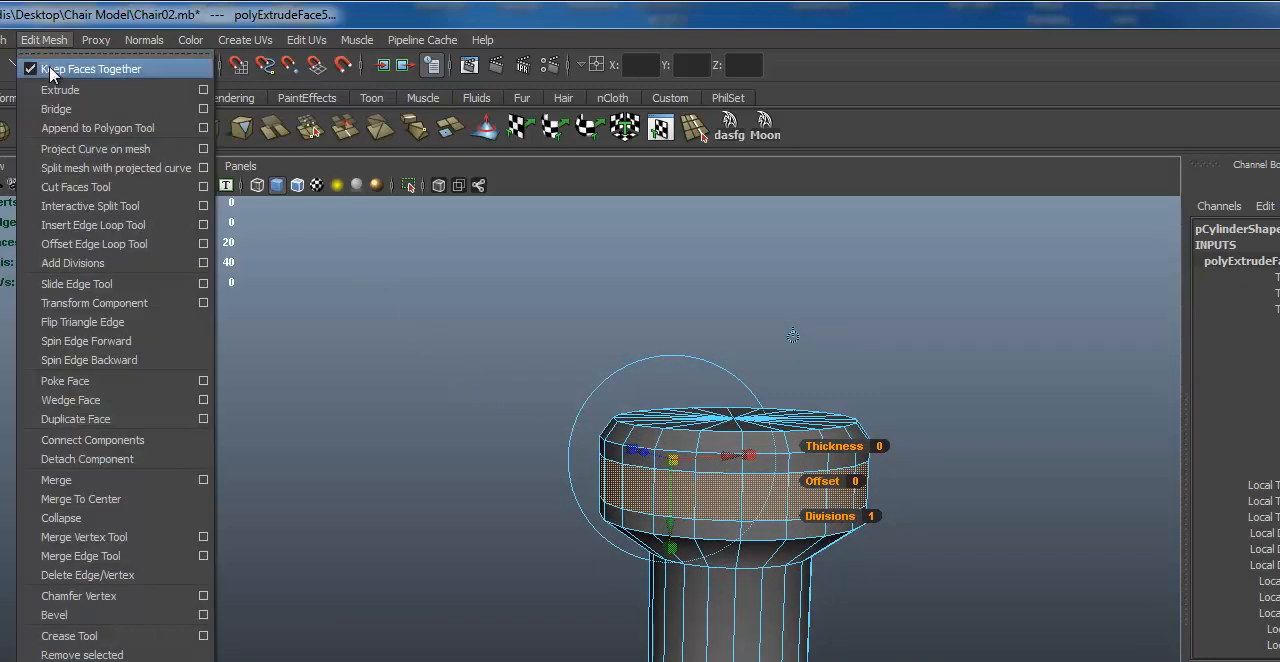
pyautogui.click(52, 88)
pyautogui.keyDown('alt'); pyautogui.moveTo(447, 401); pyautogui.dragTo(520, 376, button='right'); pyautogui.keyUp('alt')
pyautogui.keyDown('alt'); pyautogui.moveTo(520, 376); pyautogui.dragTo(478, 375, button='middle'); pyautogui.keyUp('alt')
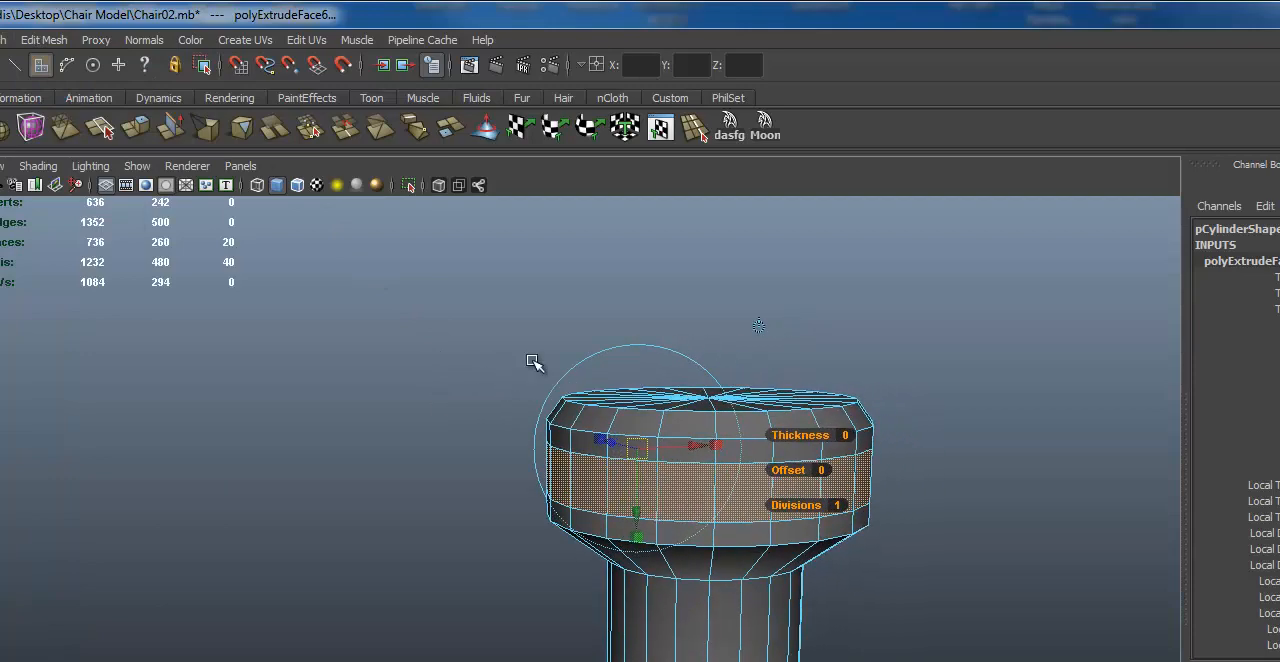
# Step: Scale the newly extruded faces outward and flatten them vertically to form a raised ring around the cap
pyautogui.press('e')
pyautogui.press('r')
pyautogui.moveTo(709, 471); pyautogui.dragTo(727, 479)
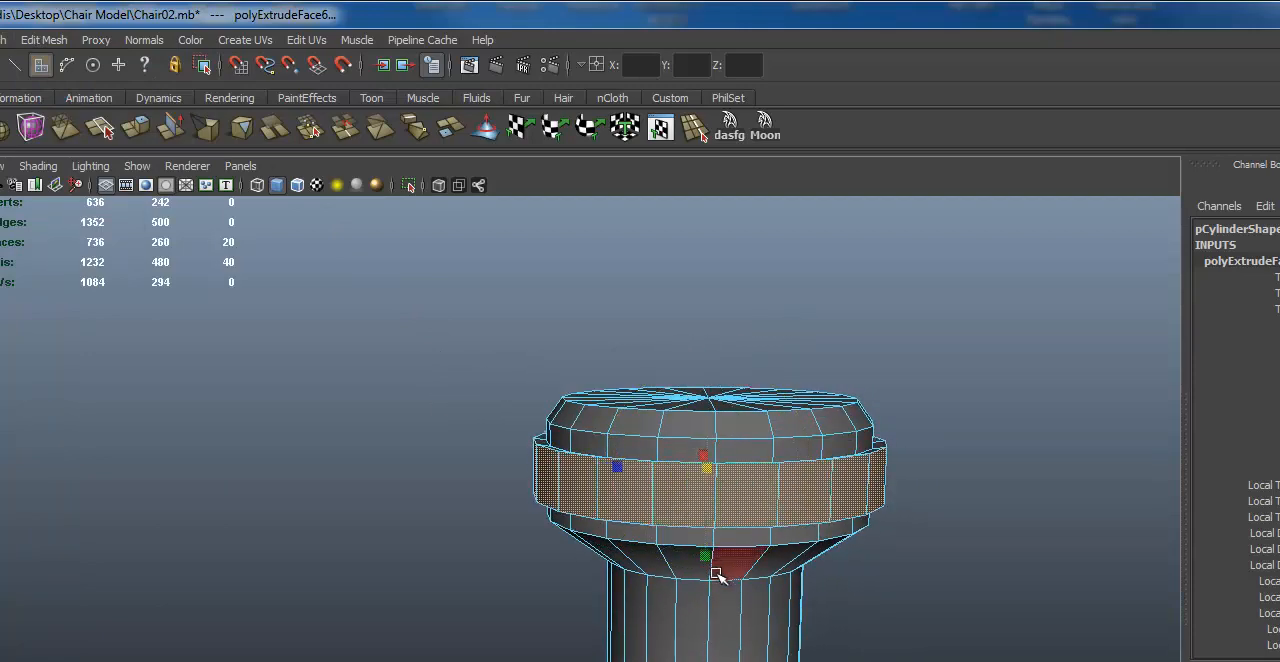
pyautogui.press('q')
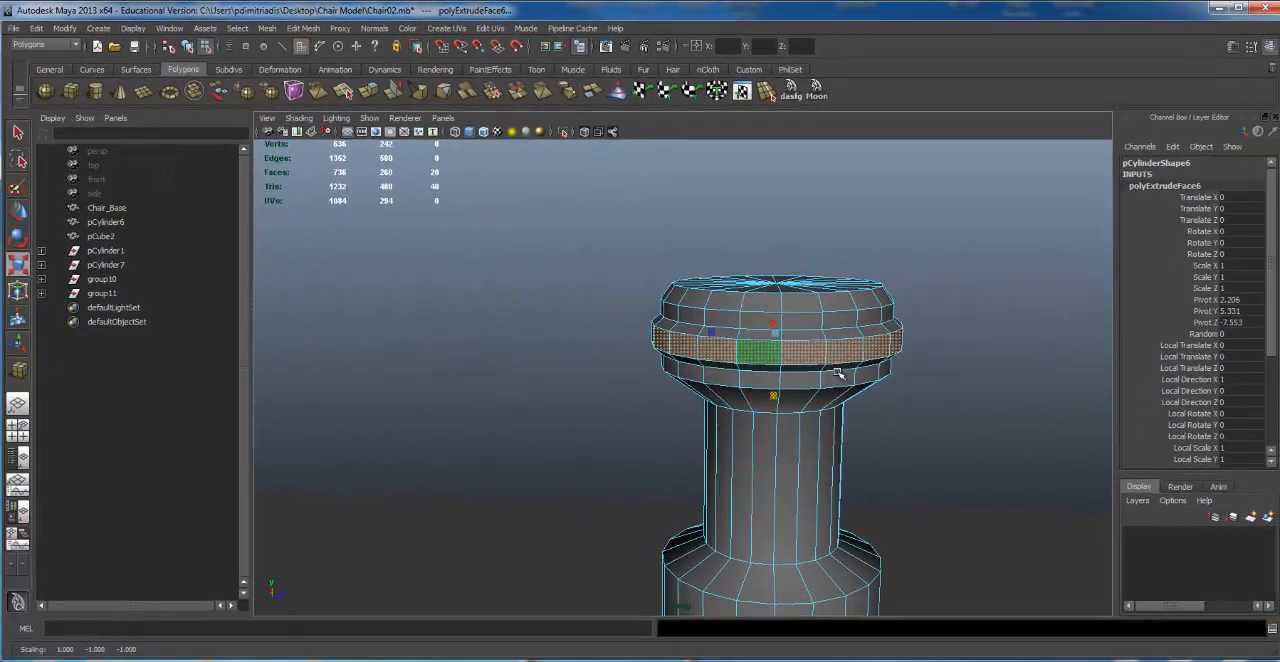
pyautogui.press('r')
# Step: Deselect the ring faces, return to object mode and view the raised ring together with the whole base
pyautogui.moveTo(761, 343)
pyautogui.keyDown('alt'); pyautogui.mouseDown()
pyautogui.moveTo(709, 331)
pyautogui.moveTo(746, 326)
pyautogui.mouseUp(); pyautogui.keyUp('alt')
pyautogui.keyDown('alt'); pyautogui.moveTo(746, 326); pyautogui.dragTo(706, 300, button='right'); pyautogui.keyUp('alt')
pyautogui.click(697, 302)
pyautogui.keyDown('alt'); pyautogui.moveTo(610, 302); pyautogui.dragTo(563, 310, button='right'); pyautogui.keyUp('alt')
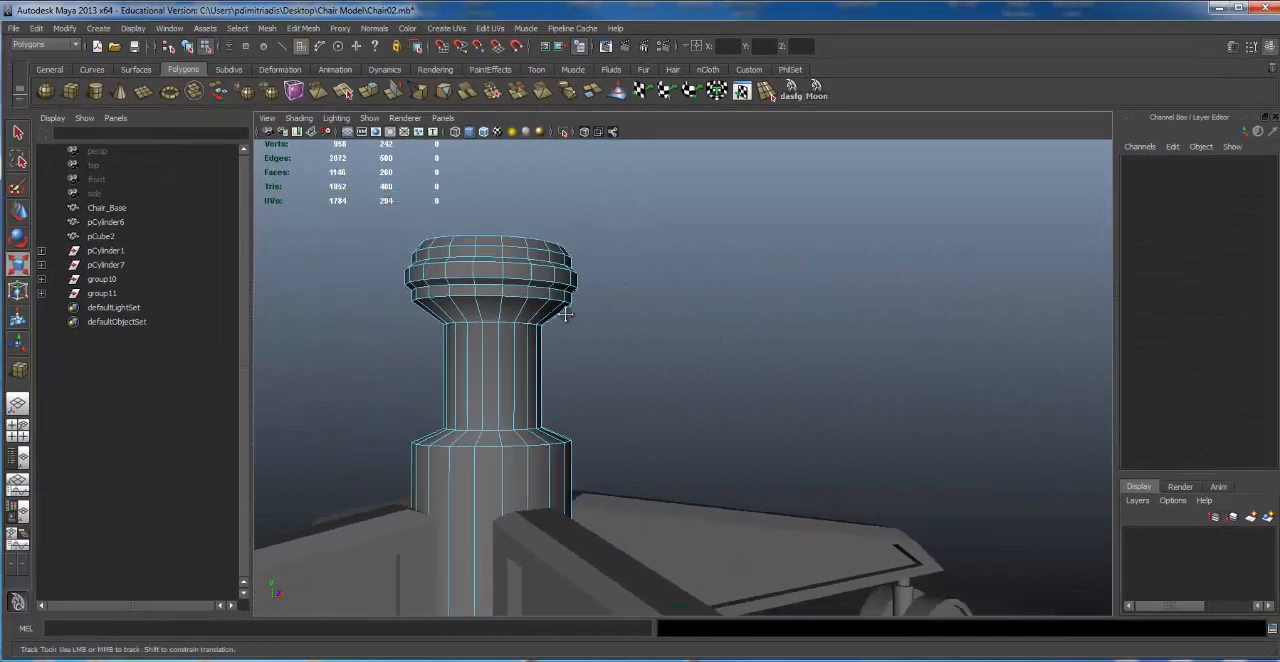
pyautogui.keyDown('alt'); pyautogui.moveTo(563, 310); pyautogui.dragTo(608, 308, button='middle'); pyautogui.keyUp('alt')
pyautogui.keyDown('alt'); pyautogui.moveTo(725, 326); pyautogui.dragTo(520, 338, button='right'); pyautogui.keyUp('alt')
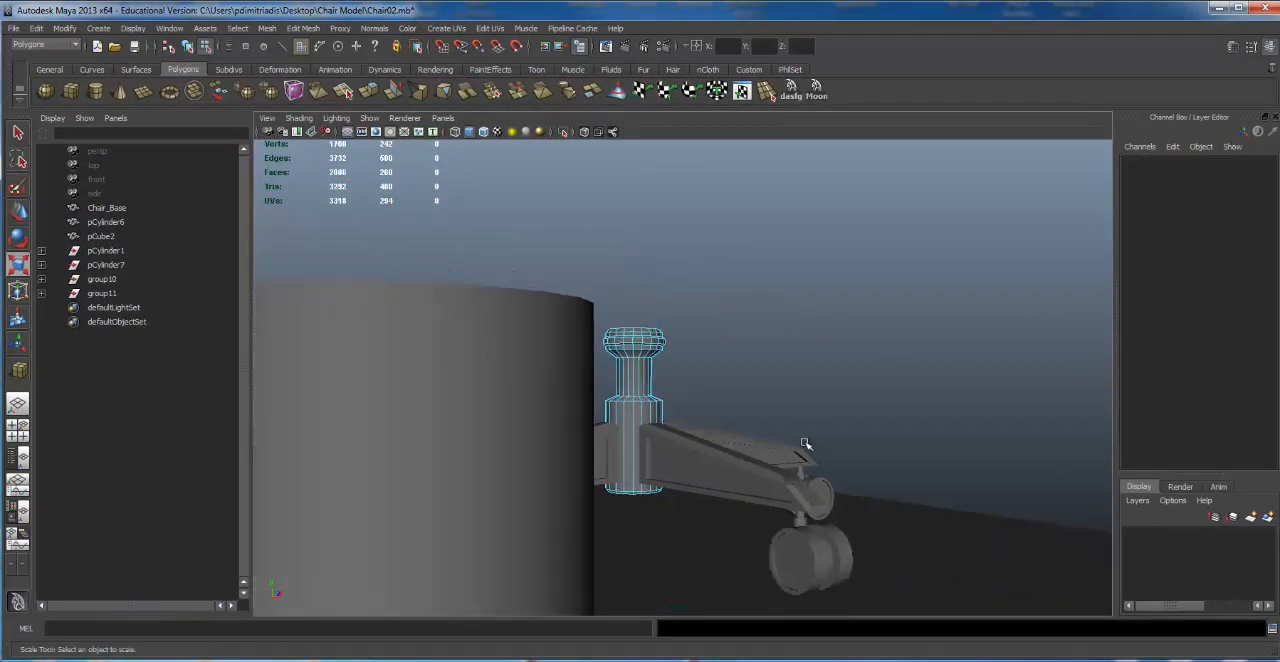
pyautogui.press('F8')
pyautogui.keyDown('alt'); pyautogui.moveTo(720, 377); pyautogui.dragTo(466, 386); pyautogui.keyUp('alt')
pyautogui.keyDown('alt'); pyautogui.moveTo(466, 386); pyautogui.dragTo(880, 396, button='right'); pyautogui.keyUp('alt')
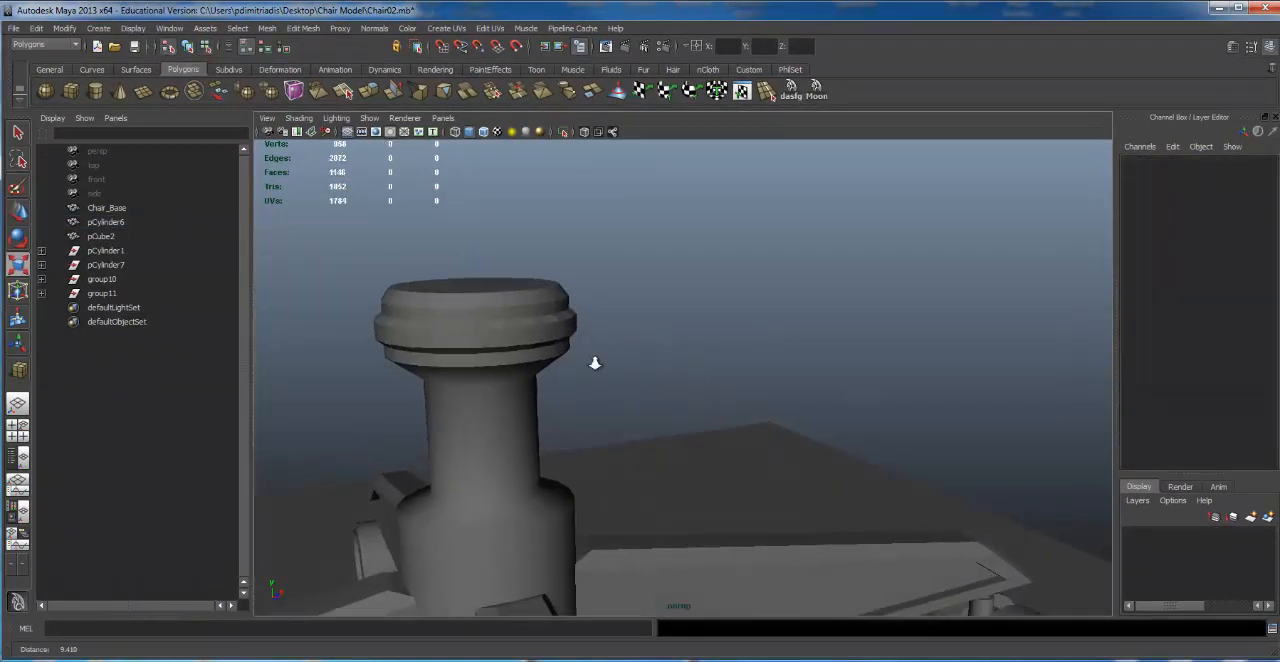
# Step: Examine the ringed cap up close and from above, both with and without the column's wireframe highlighted
pyautogui.keyDown('alt'); pyautogui.moveTo(594, 363); pyautogui.dragTo(730, 360, button='right'); pyautogui.keyUp('alt')
pyautogui.keyDown('alt'); pyautogui.moveTo(610, 359); pyautogui.dragTo(848, 359, button='middle'); pyautogui.keyUp('alt')
pyautogui.click(782, 349)
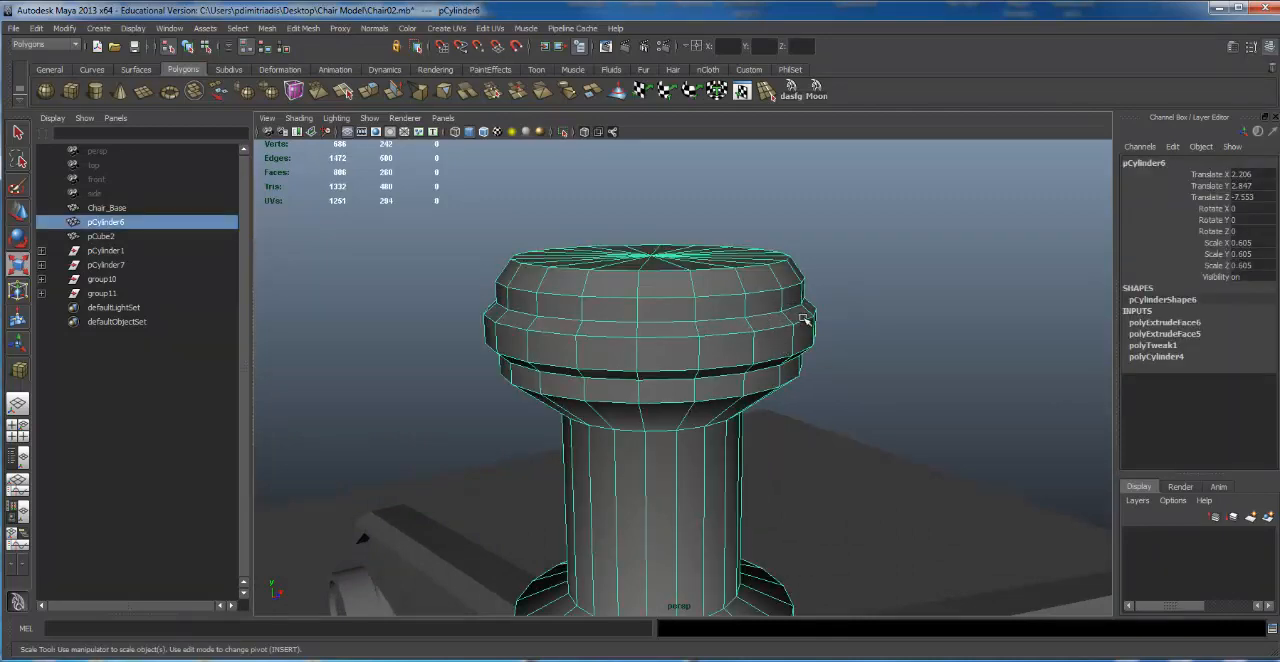
pyautogui.click(917, 360)
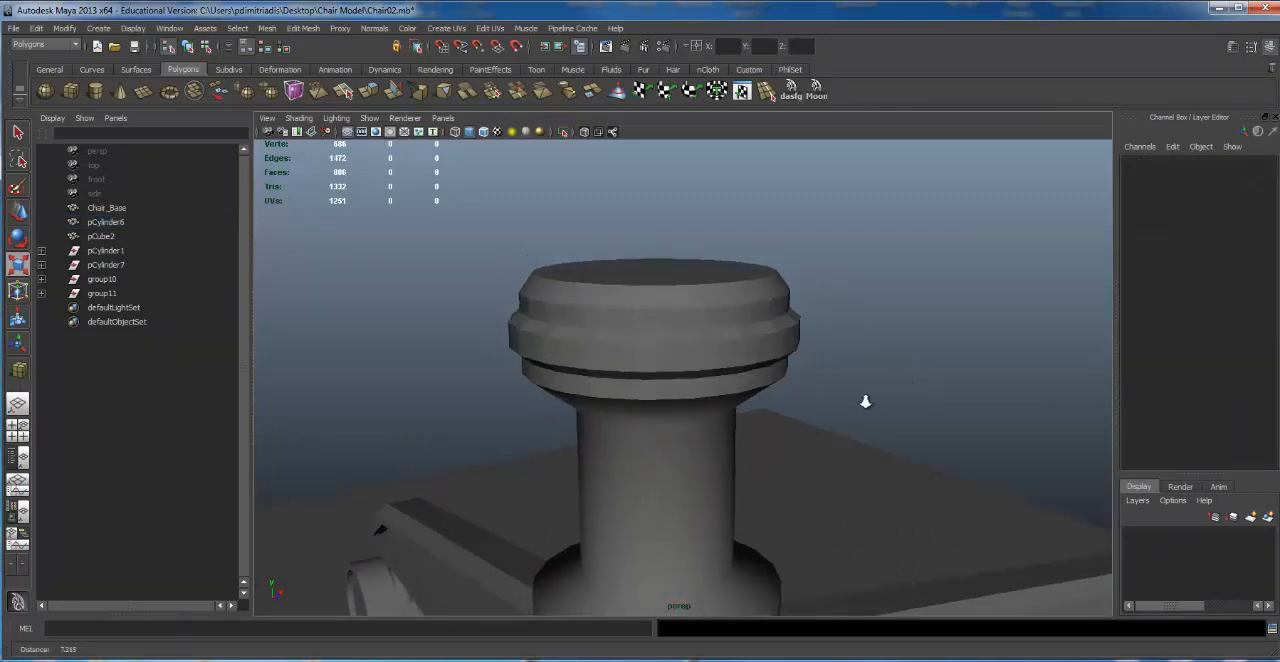
pyautogui.click(437, 433)
pyautogui.keyDown('alt'); pyautogui.moveTo(437, 433); pyautogui.dragTo(697, 337); pyautogui.keyUp('alt')
pyautogui.click(600, 407)
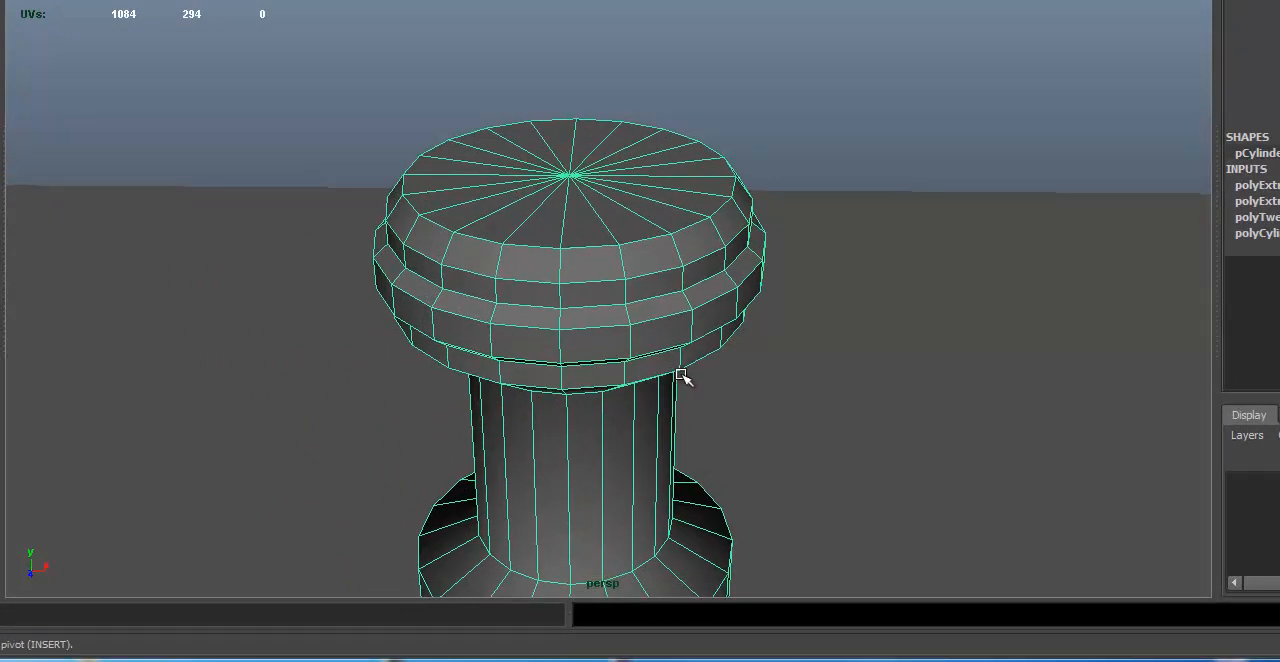
pyautogui.click(288, 292)
pyautogui.keyDown('alt'); pyautogui.moveTo(178, 296); pyautogui.dragTo(398, 291, button='right'); pyautogui.keyUp('alt')
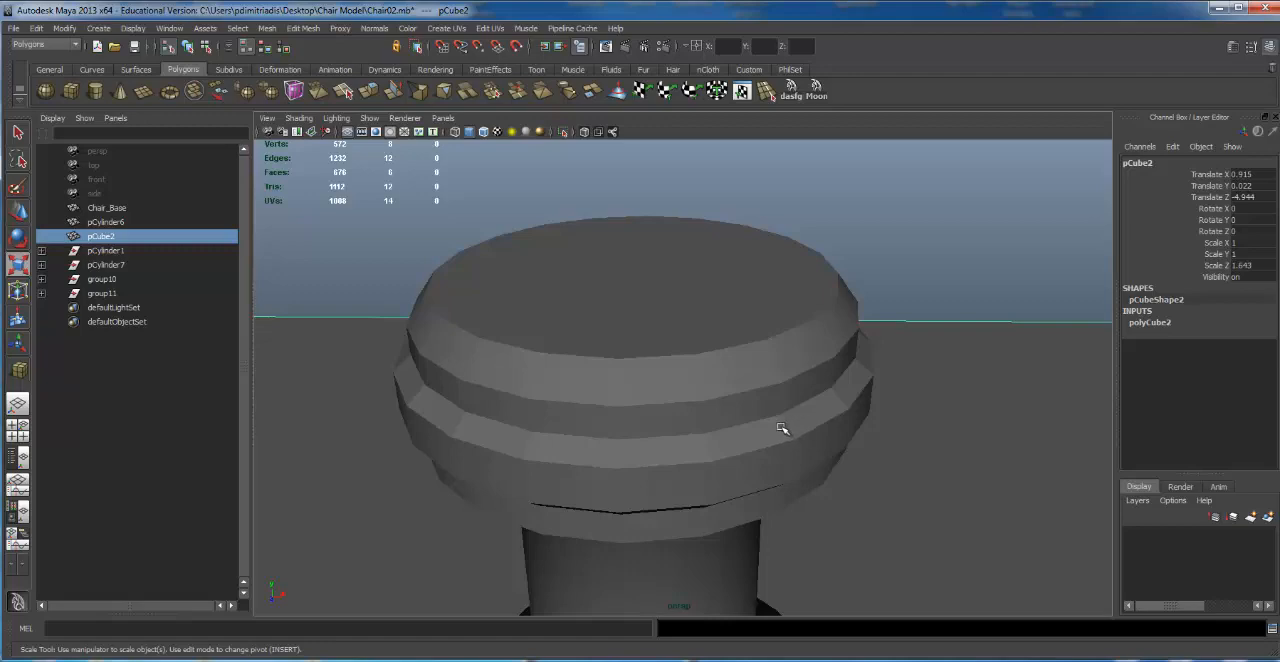
pyautogui.scroll(-8, 763, 434)
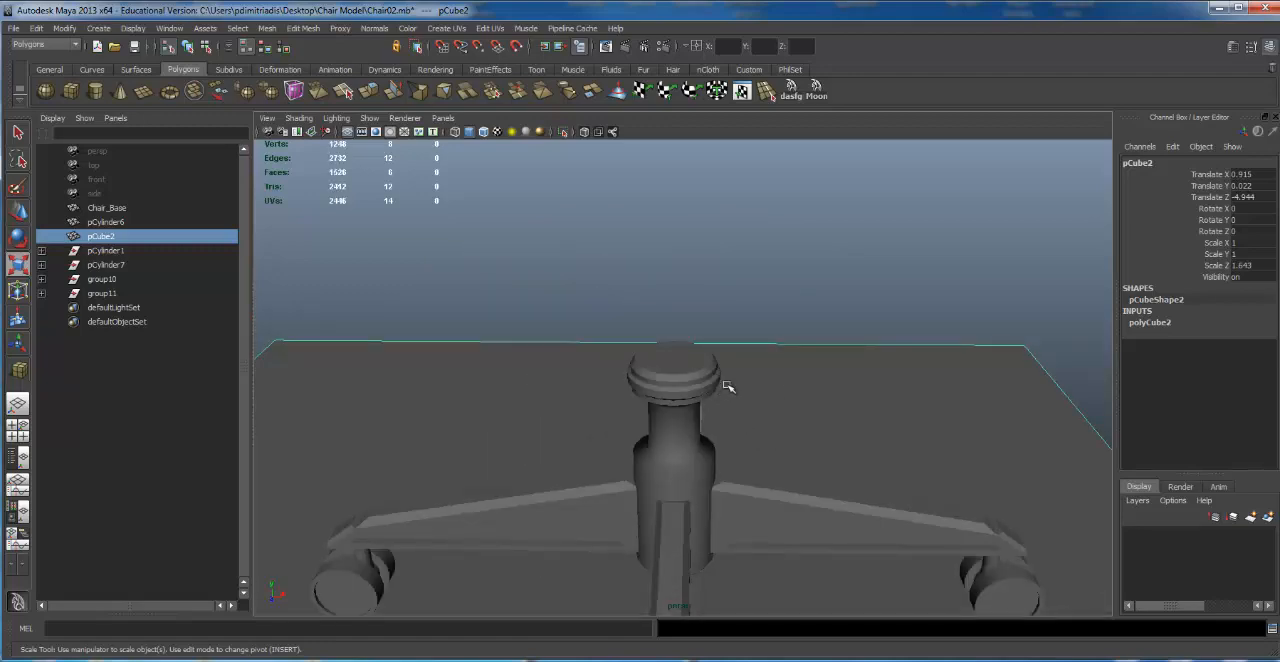
pyautogui.keyDown('alt'); pyautogui.moveTo(726, 386); pyautogui.dragTo(651, 380); pyautogui.keyUp('alt')
pyautogui.scroll(8, 1040, 368)
pyautogui.keyDown('alt'); pyautogui.moveTo(1040, 368); pyautogui.dragTo(893, 410); pyautogui.keyUp('alt')
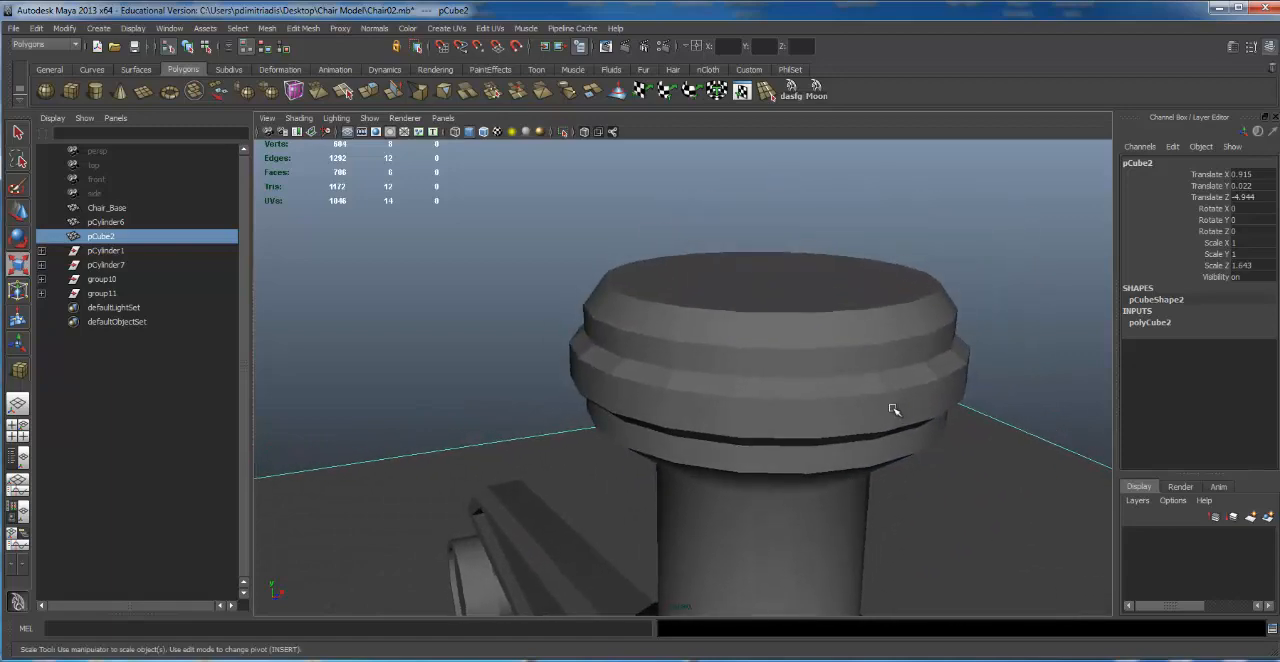
# Step: Undo the raised ring and both extrusions on the cap's side faces
pyautogui.hotkey('ctrl', 'z')
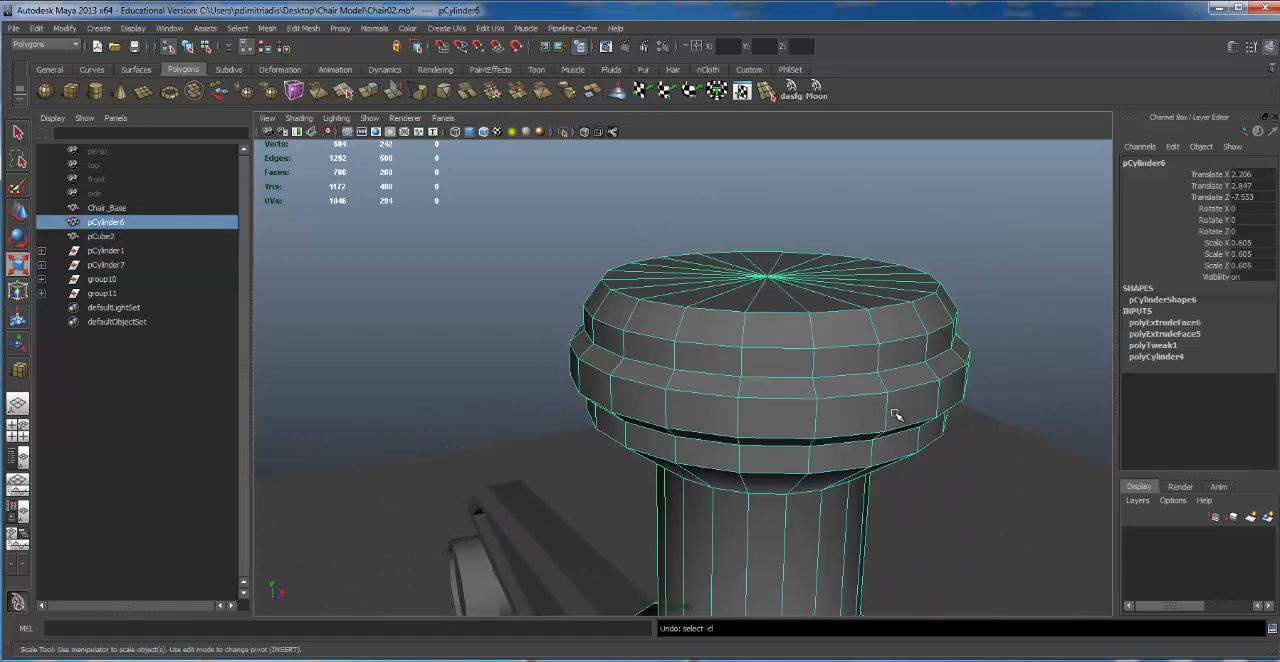
pyautogui.hotkey('ctrl', 'z')
pyautogui.hotkey('ctrl', 'z')
pyautogui.hotkey('ctrl', 'z')
pyautogui.hotkey('ctrl', 'z')
pyautogui.hotkey('ctrl', 'z')
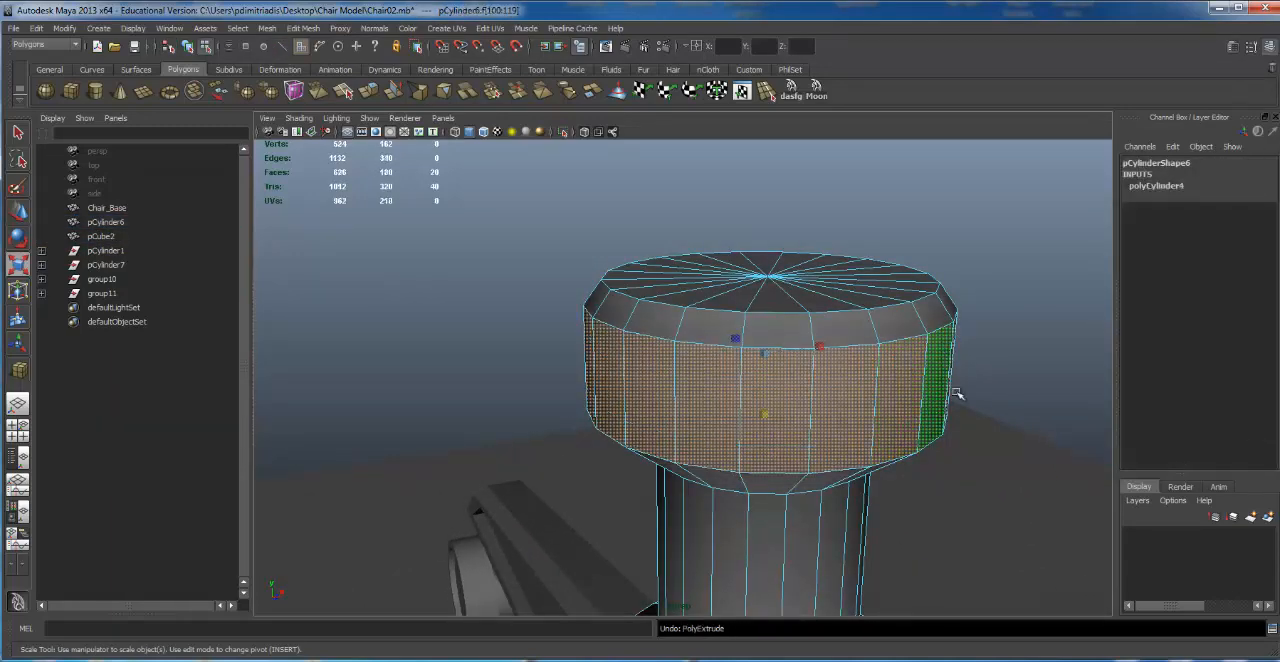
pyautogui.keyDown('alt'); pyautogui.moveTo(957, 393); pyautogui.dragTo(680, 375, button='right'); pyautogui.keyUp('alt')
pyautogui.hotkey('ctrl', 'z')
pyautogui.hotkey('ctrl', 'z')
pyautogui.hotkey('ctrl', 'z')
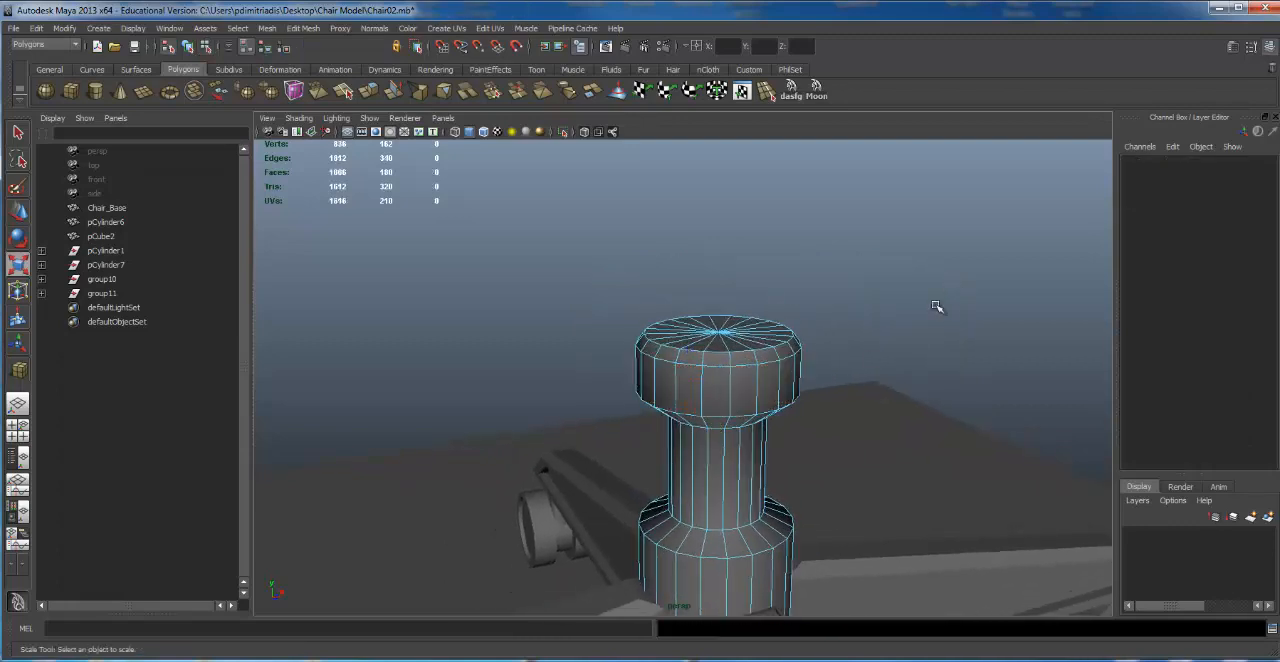
# Step: Examine the plain cap at the top of the column and select the column object
pyautogui.click(894, 423)
pyautogui.keyDown('alt'); pyautogui.moveTo(894, 423); pyautogui.dragTo(932, 417, button='right'); pyautogui.keyUp('alt')
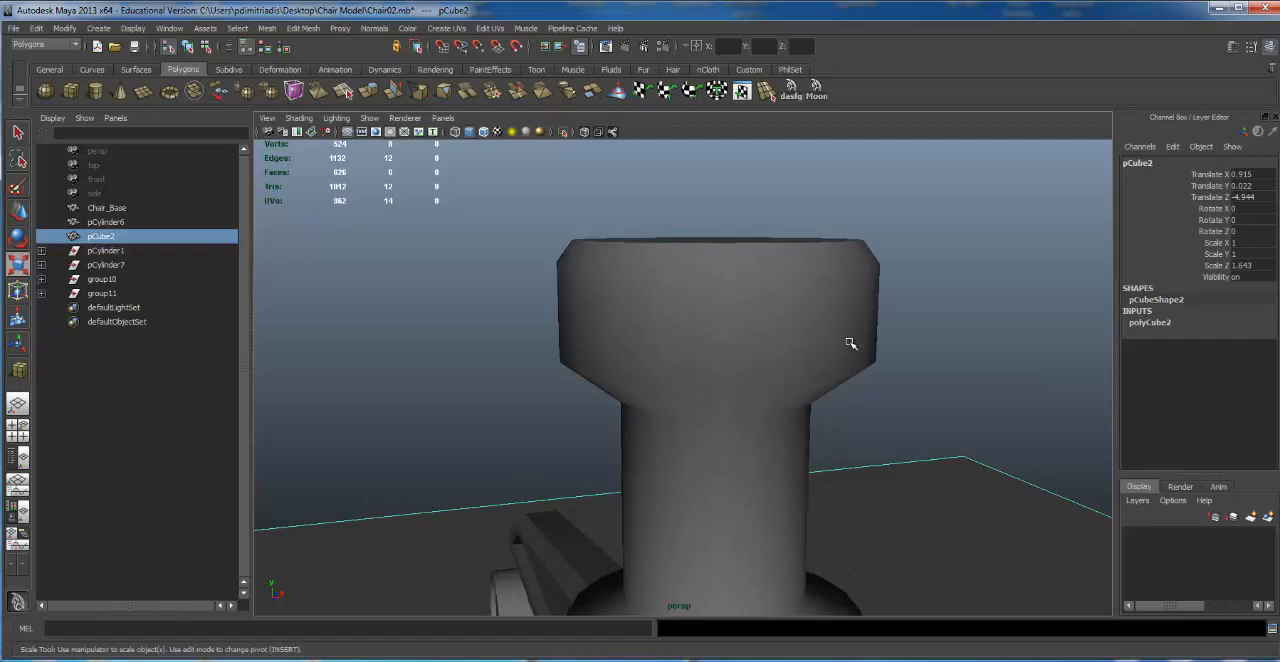
pyautogui.keyDown('alt'); pyautogui.moveTo(919, 314); pyautogui.dragTo(814, 360); pyautogui.keyUp('alt')
pyautogui.keyDown('alt'); pyautogui.moveTo(814, 360); pyautogui.dragTo(697, 374, button='right'); pyautogui.keyUp('alt')
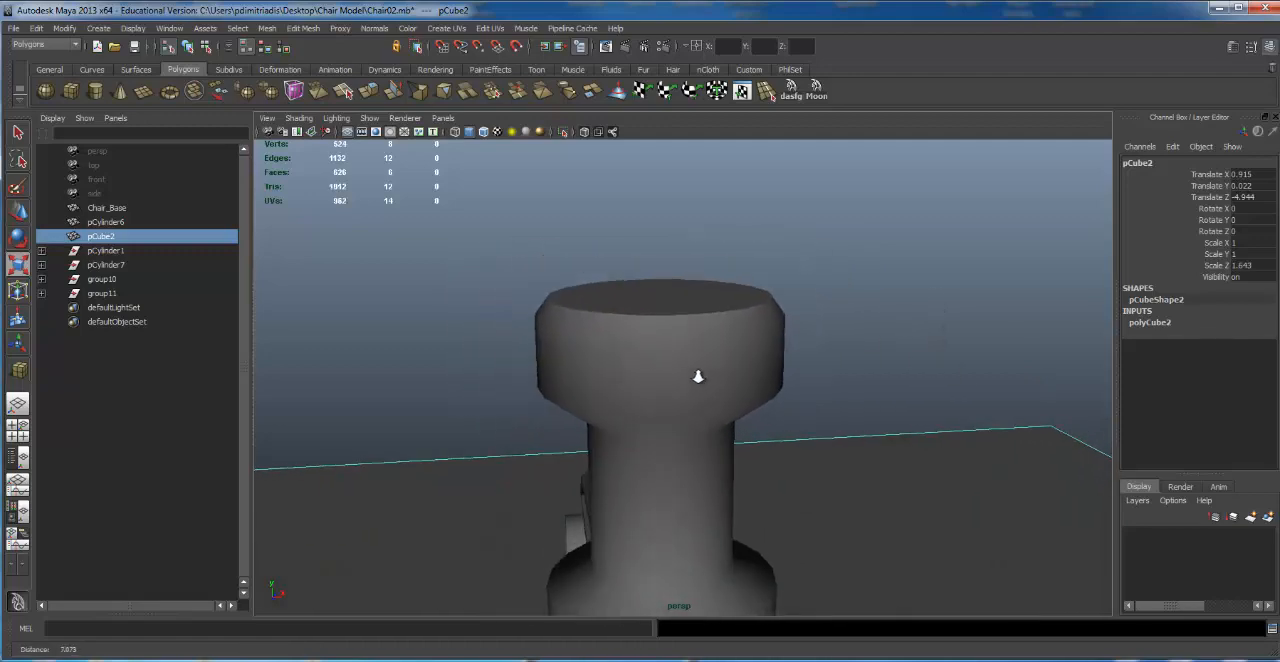
pyautogui.keyDown('alt'); pyautogui.moveTo(697, 374); pyautogui.dragTo(771, 351); pyautogui.keyUp('alt')
pyautogui.click(776, 348)
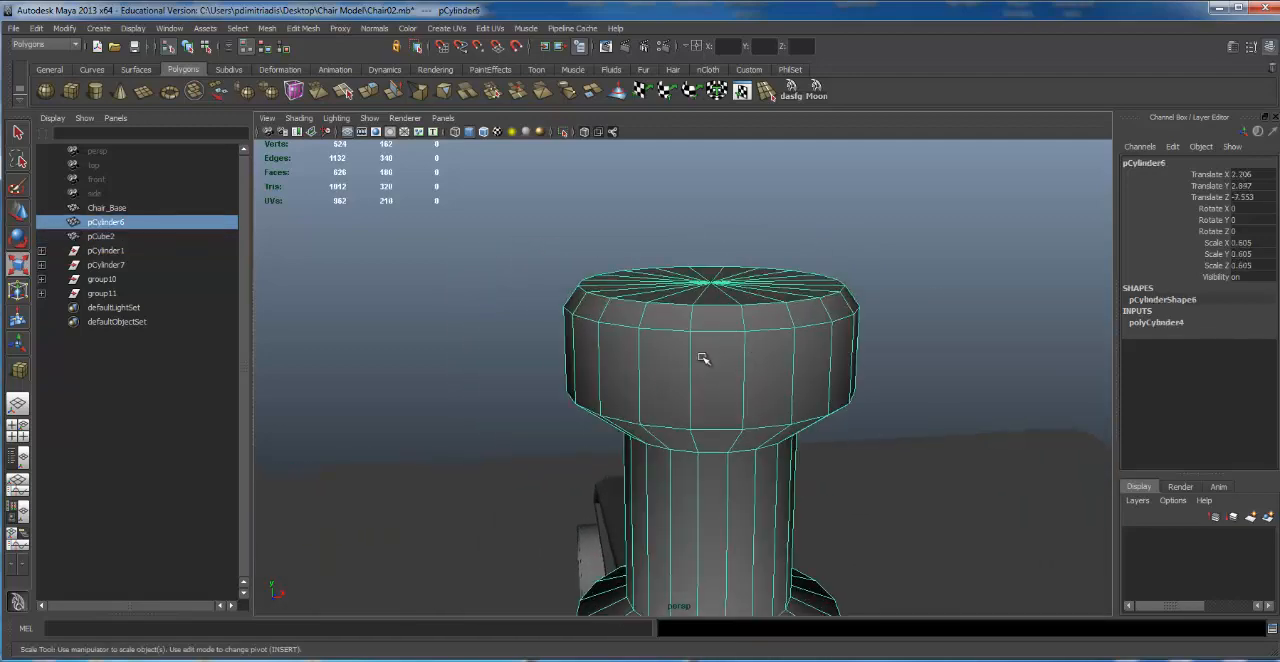
# Step: Switch the column to face selection and select every second side face around the first part of the cap
pyautogui.moveTo(704, 361); pyautogui.dragTo(769, 373, button='right')
pyautogui.click(713, 378)
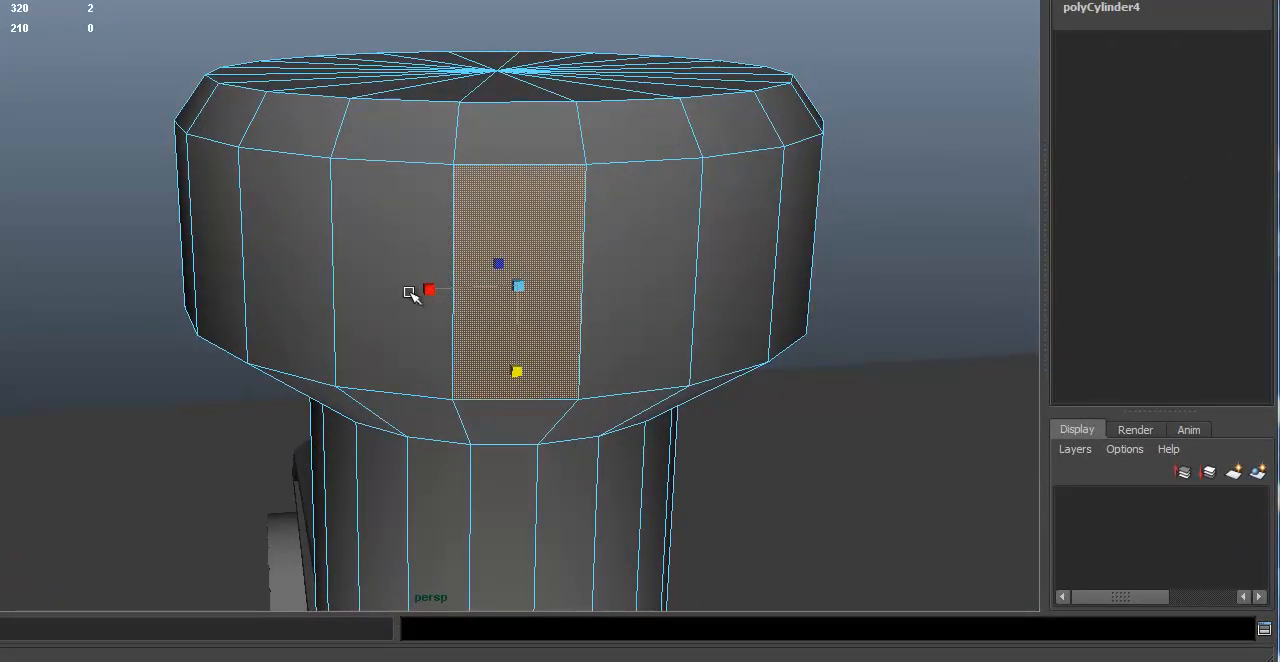
pyautogui.keyDown('shift'); pyautogui.click(298, 255); pyautogui.keyUp('shift')
pyautogui.keyDown('alt'); pyautogui.moveTo(323, 257); pyautogui.dragTo(754, 234); pyautogui.keyUp('alt')
pyautogui.keyDown('shift'); pyautogui.click(762, 205); pyautogui.keyUp('shift')
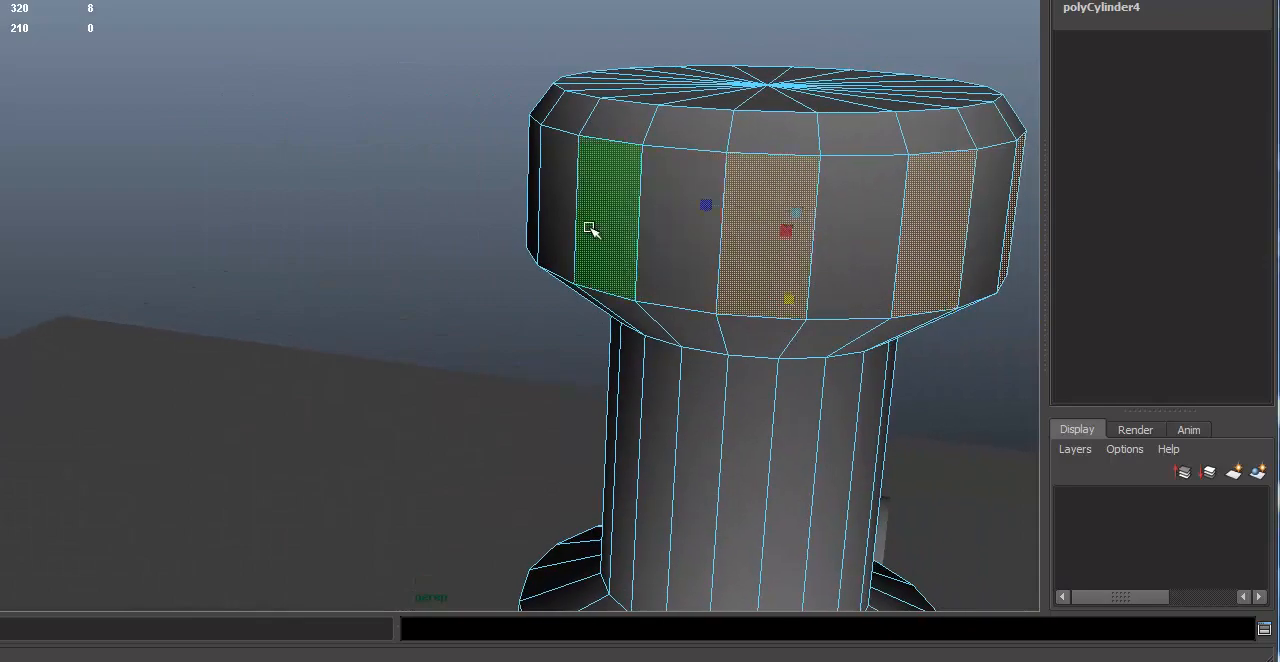
pyautogui.keyDown('alt'); pyautogui.moveTo(567, 221); pyautogui.dragTo(520, 143); pyautogui.keyUp('alt')
pyautogui.keyDown('shift'); pyautogui.click(694, 194); pyautogui.keyUp('shift')
pyautogui.keyDown('shift'); pyautogui.click(515, 145); pyautogui.keyUp('shift')
pyautogui.keyDown('alt'); pyautogui.moveTo(446, 163); pyautogui.dragTo(551, 173); pyautogui.keyUp('alt')
pyautogui.keyDown('shift'); pyautogui.click(278, 154); pyautogui.keyUp('shift')
pyautogui.scroll(2, 345, 95)
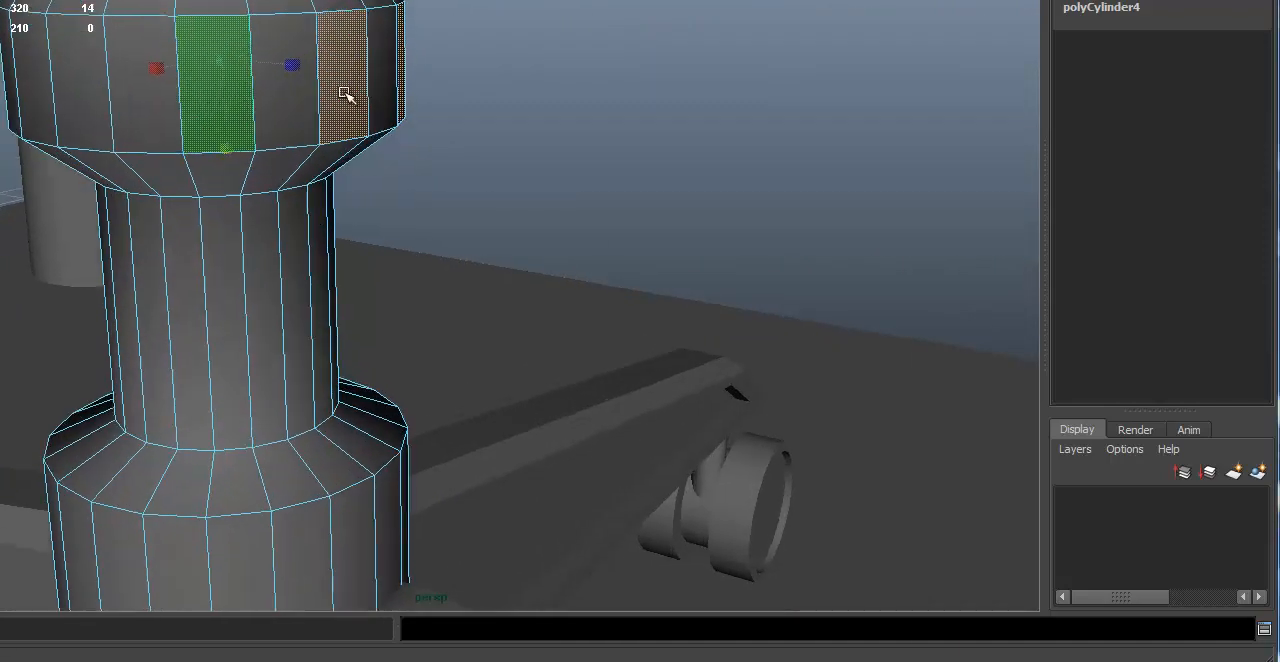
# Step: Add the remaining alternate side faces to the selection to complete the ring of ten around the cap
pyautogui.keyDown('alt'); pyautogui.moveTo(345, 95); pyautogui.dragTo(457, 220, button='middle'); pyautogui.keyUp('alt')
pyautogui.keyDown('alt'); pyautogui.moveTo(457, 220); pyautogui.dragTo(510, 232); pyautogui.keyUp('alt')
pyautogui.keyDown('alt'); pyautogui.moveTo(189, 186); pyautogui.dragTo(343, 203, button='middle'); pyautogui.keyUp('alt')
pyautogui.keyDown('alt'); pyautogui.moveTo(343, 203); pyautogui.dragTo(378, 207); pyautogui.keyUp('alt')
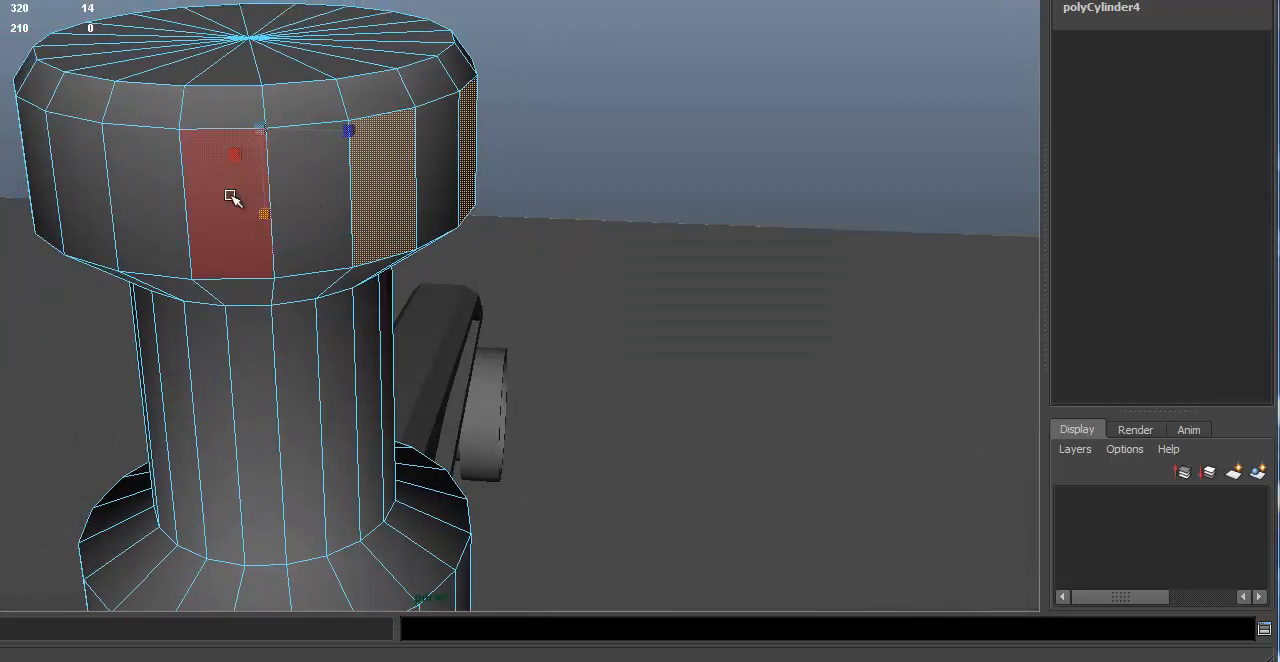
pyautogui.keyDown('shift'); pyautogui.click(230, 196); pyautogui.keyUp('shift')
pyautogui.keyDown('alt'); pyautogui.moveTo(210, 175); pyautogui.dragTo(430, 220); pyautogui.keyUp('alt')
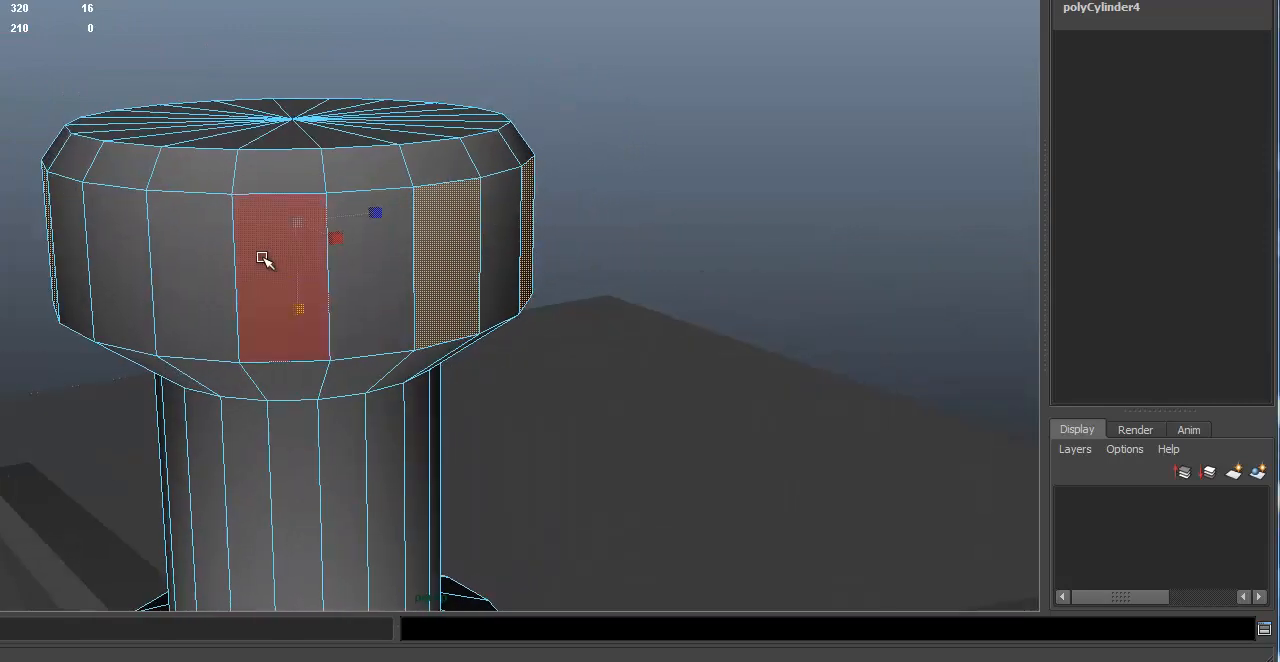
pyautogui.keyDown('shift'); pyautogui.click(270, 272); pyautogui.keyUp('shift')
pyautogui.keyDown('alt'); pyautogui.moveTo(180, 180); pyautogui.dragTo(143, 237); pyautogui.keyUp('alt')
pyautogui.keyDown('shift'); pyautogui.click(137, 289); pyautogui.keyUp('shift')
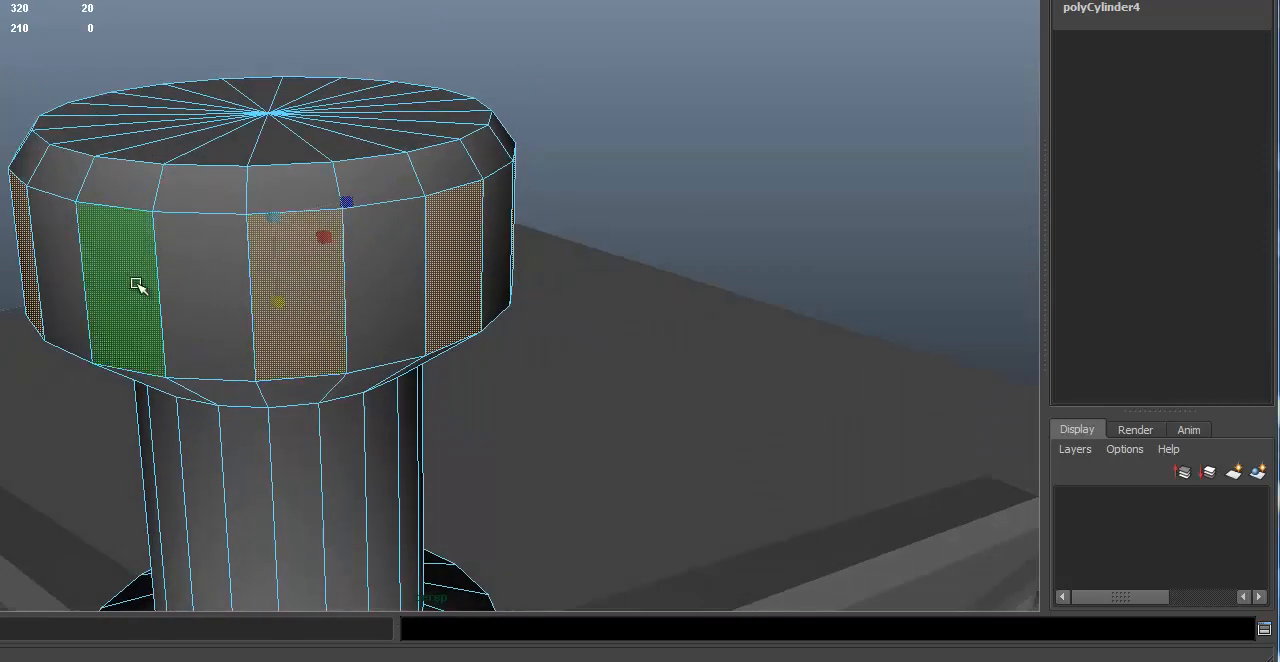
pyautogui.keyDown('alt'); pyautogui.moveTo(137, 289); pyautogui.dragTo(646, 265); pyautogui.keyUp('alt')
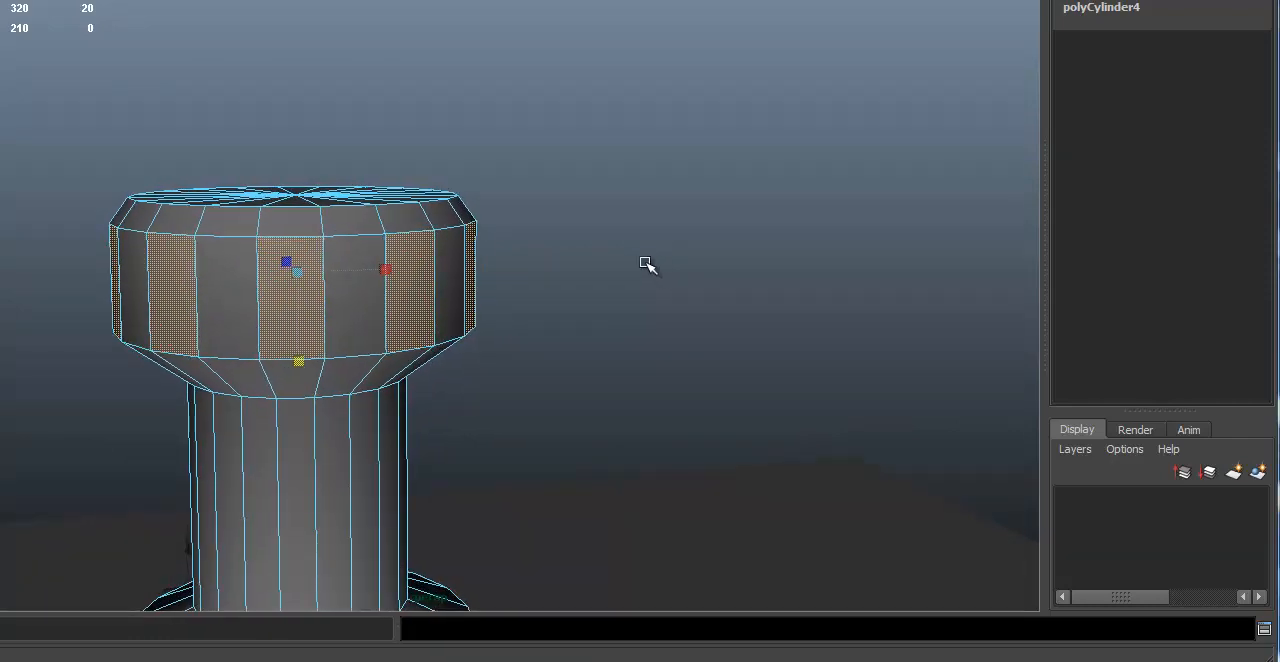
# Step: Extrude the alternate cap faces, inset them to Local Scale X 0.738 and Y 0.775, and set Local Translate Z to -0.005
pyautogui.press('g')
pyautogui.keyDown('alt'); pyautogui.moveTo(460, 342); pyautogui.dragTo(808, 372, button='right'); pyautogui.keyUp('alt')
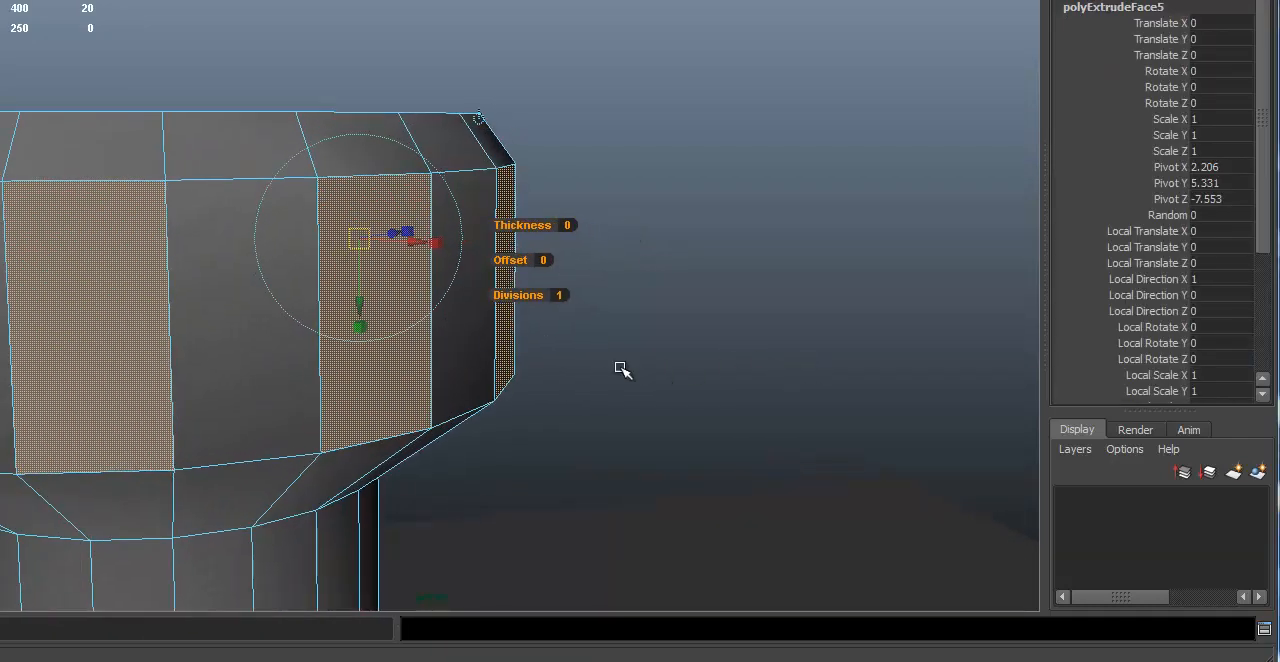
pyautogui.moveTo(372, 340); pyautogui.dragTo(335, 300)
pyautogui.keyDown('alt'); pyautogui.moveTo(434, 240); pyautogui.dragTo(766, 240); pyautogui.keyUp('alt')
pyautogui.moveTo(503, 271); pyautogui.dragTo(634, 261)
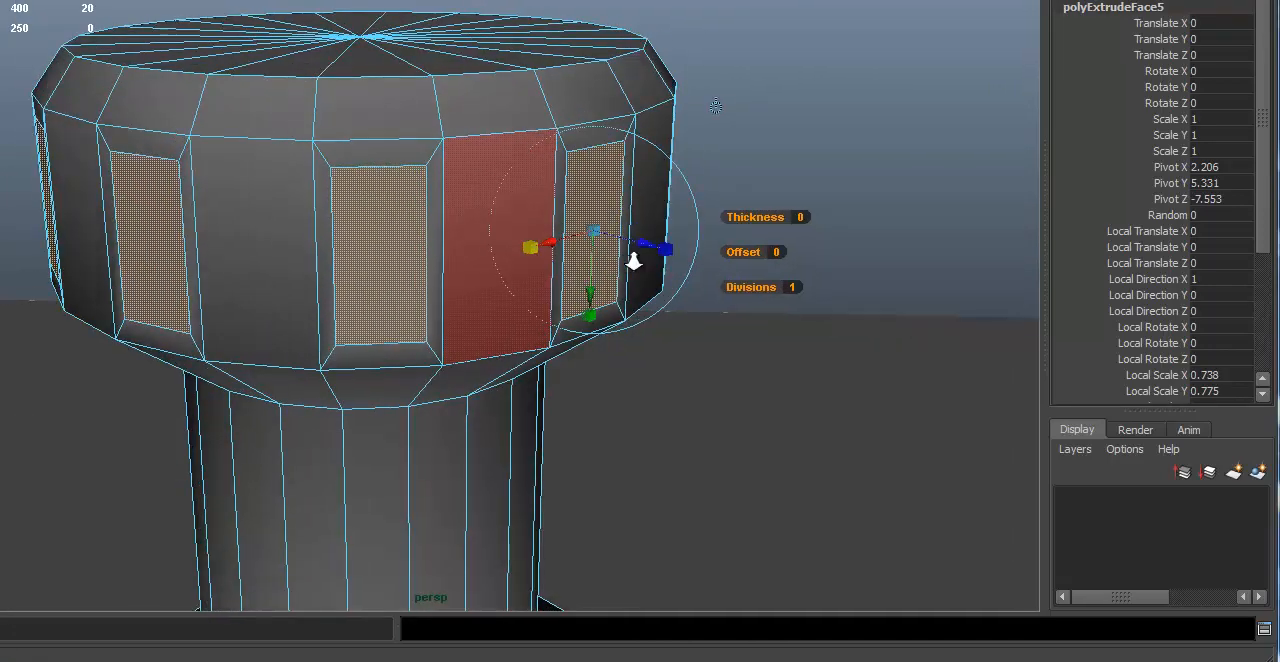
pyautogui.keyDown('alt'); pyautogui.moveTo(634, 261); pyautogui.dragTo(917, 242, button='right'); pyautogui.keyUp('alt')
pyautogui.keyDown('alt'); pyautogui.moveTo(920, 245); pyautogui.dragTo(680, 271); pyautogui.keyUp('alt')
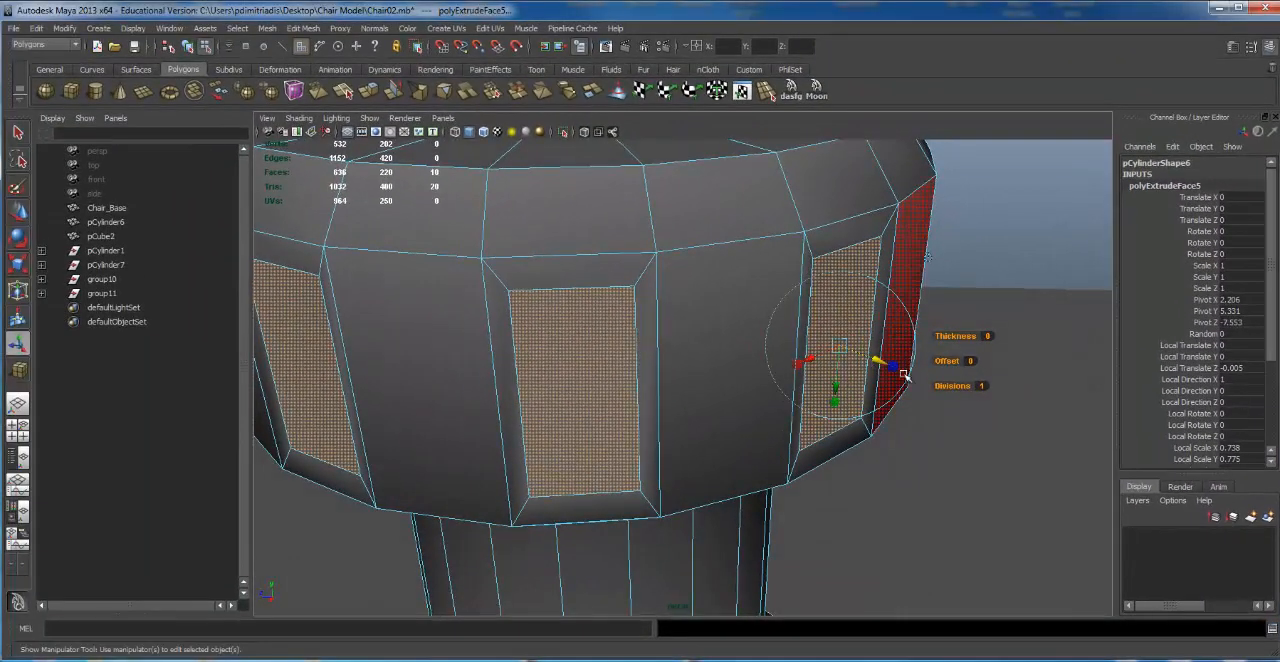
# Step: Extrude the inset faces again, push them inward to Local Translate Z -0.026, and return to object mode
pyautogui.press('g')
pyautogui.moveTo(879, 360); pyautogui.dragTo(866, 357)
pyautogui.keyDown('alt'); pyautogui.moveTo(1086, 428); pyautogui.dragTo(838, 353, button='right'); pyautogui.keyUp('alt')
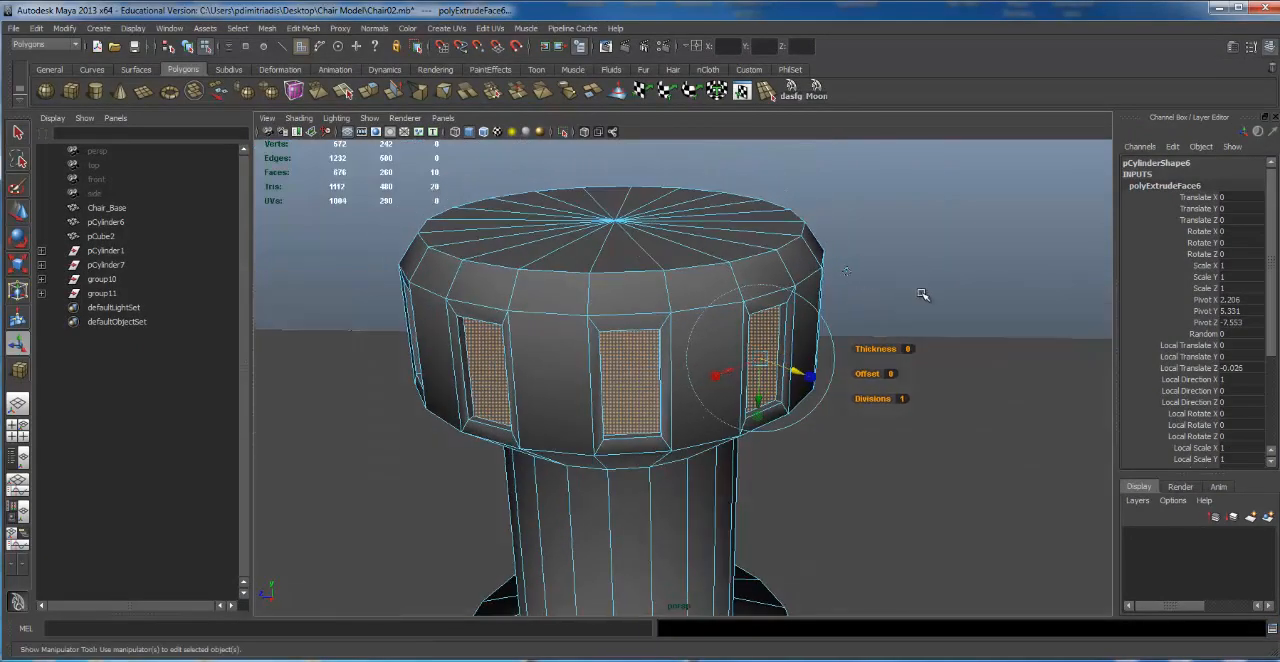
pyautogui.rightClick(982, 348)
pyautogui.click(979, 352)
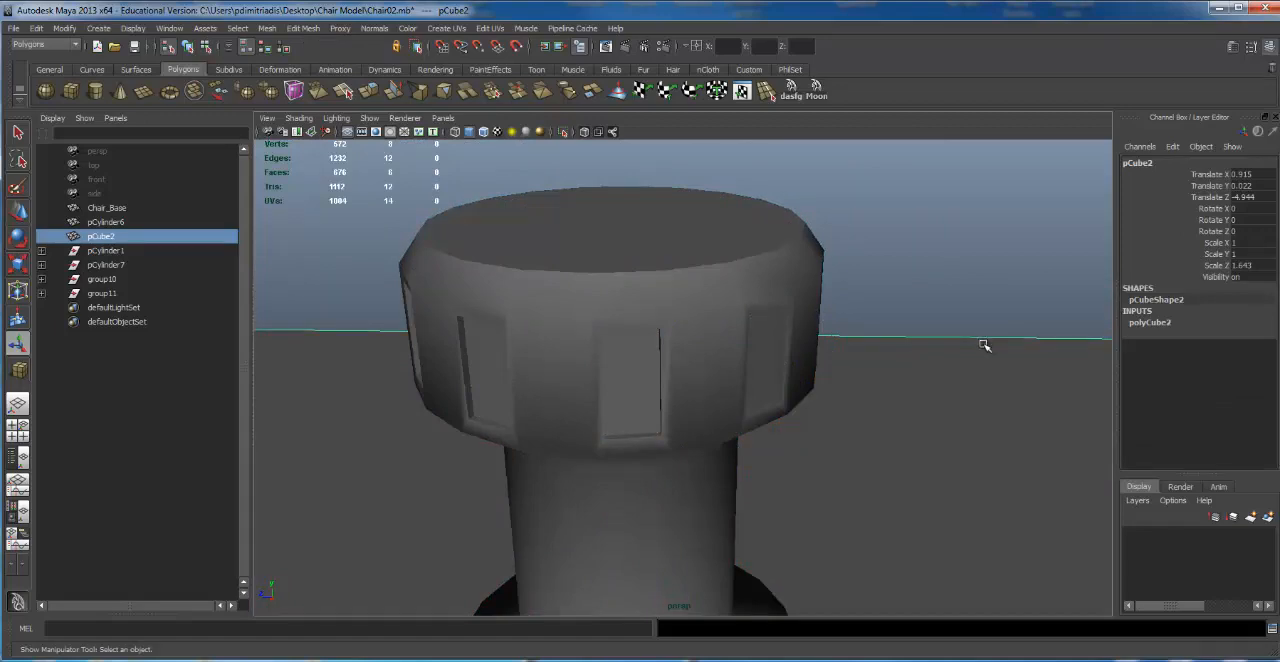
# Step: Clear the selection and examine the recessed slots around the cap from several angles and distances
pyautogui.keyDown('alt'); pyautogui.moveTo(984, 345); pyautogui.dragTo(678, 352); pyautogui.keyUp('alt')
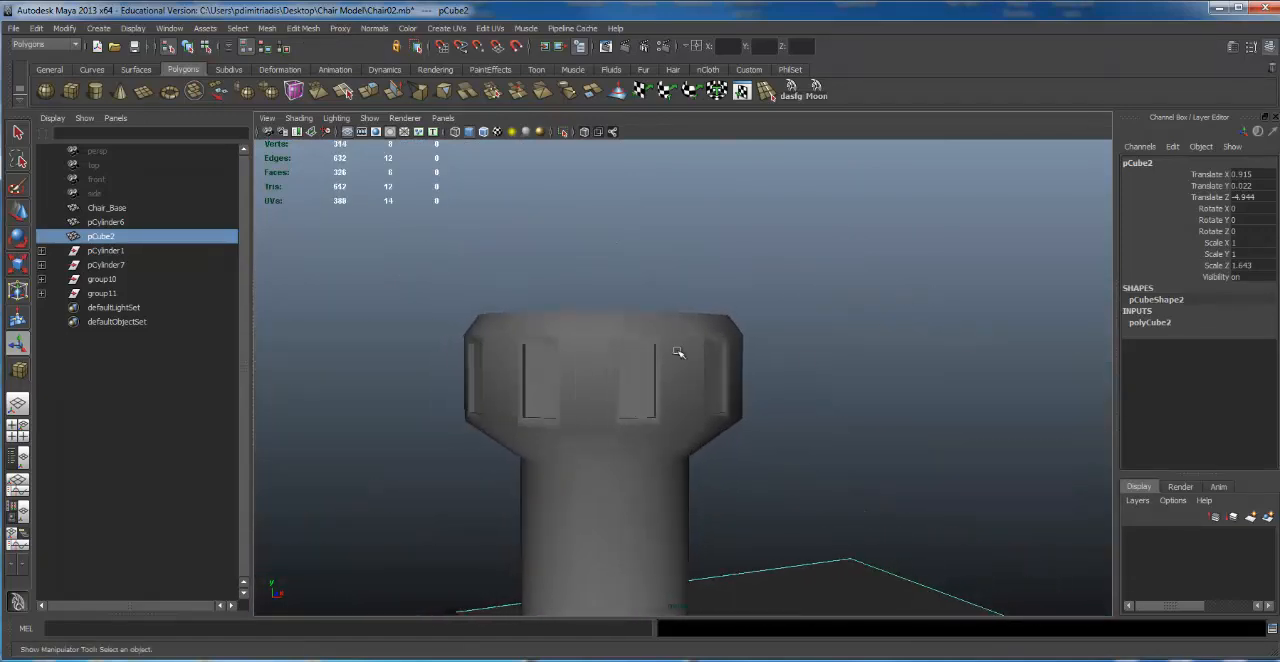
pyautogui.click(678, 352)
pyautogui.keyDown('alt'); pyautogui.moveTo(774, 357); pyautogui.dragTo(880, 315); pyautogui.keyUp('alt')
pyautogui.click(888, 334)
pyautogui.keyDown('alt'); pyautogui.moveTo(896, 395); pyautogui.dragTo(720, 434); pyautogui.keyUp('alt')
pyautogui.keyDown('alt'); pyautogui.moveTo(720, 434); pyautogui.dragTo(446, 424, button='right'); pyautogui.keyUp('alt')
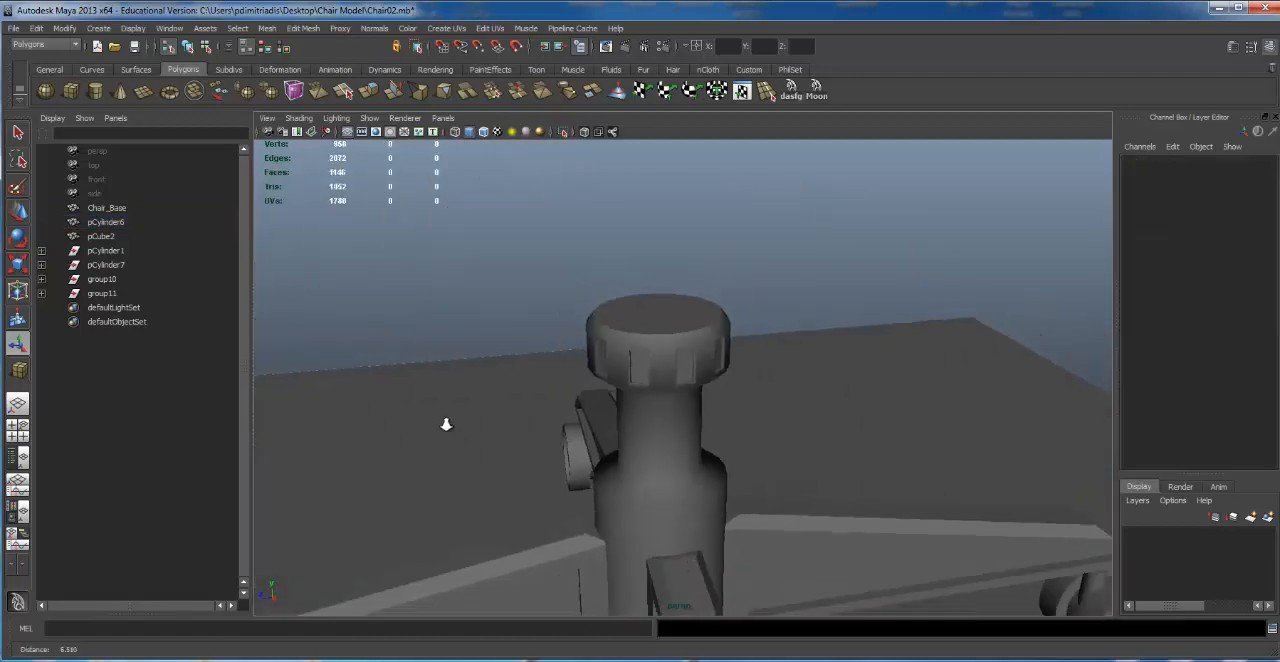
# Step: Examine the finished chair base and the recessed slots around the column's cap from several angles and distances
pyautogui.keyDown('alt'); pyautogui.moveTo(446, 424); pyautogui.dragTo(750, 434); pyautogui.keyUp('alt')
pyautogui.click(750, 362)
pyautogui.keyDown('alt'); pyautogui.moveTo(877, 348); pyautogui.dragTo(966, 338, button='right'); pyautogui.keyUp('alt')
pyautogui.keyDown('alt'); pyautogui.moveTo(966, 338); pyautogui.dragTo(955, 316); pyautogui.keyUp('alt')
pyautogui.keyDown('alt'); pyautogui.moveTo(831, 338); pyautogui.dragTo(438, 370, button='right'); pyautogui.keyUp('alt')
pyautogui.keyDown('alt'); pyautogui.moveTo(447, 376); pyautogui.dragTo(402, 416); pyautogui.keyUp('alt')
pyautogui.keyDown('alt'); pyautogui.moveTo(760, 485); pyautogui.dragTo(534, 523); pyautogui.keyUp('alt')
pyautogui.keyDown('alt'); pyautogui.moveTo(534, 523); pyautogui.dragTo(430, 515, button='right'); pyautogui.keyUp('alt')
pyautogui.keyDown('alt'); pyautogui.moveTo(690, 440); pyautogui.dragTo(780, 415); pyautogui.keyUp('alt')
pyautogui.click(790, 398)
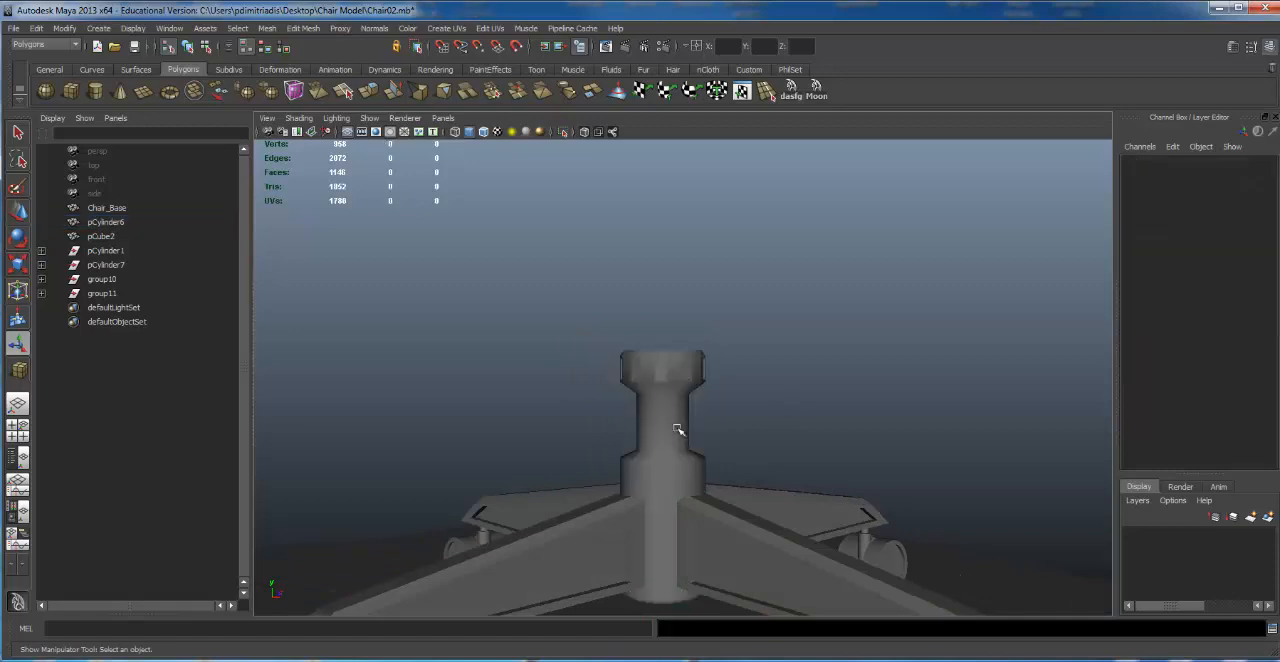
pyautogui.keyDown('alt'); pyautogui.moveTo(678, 430); pyautogui.dragTo(832, 412); pyautogui.keyUp('alt')
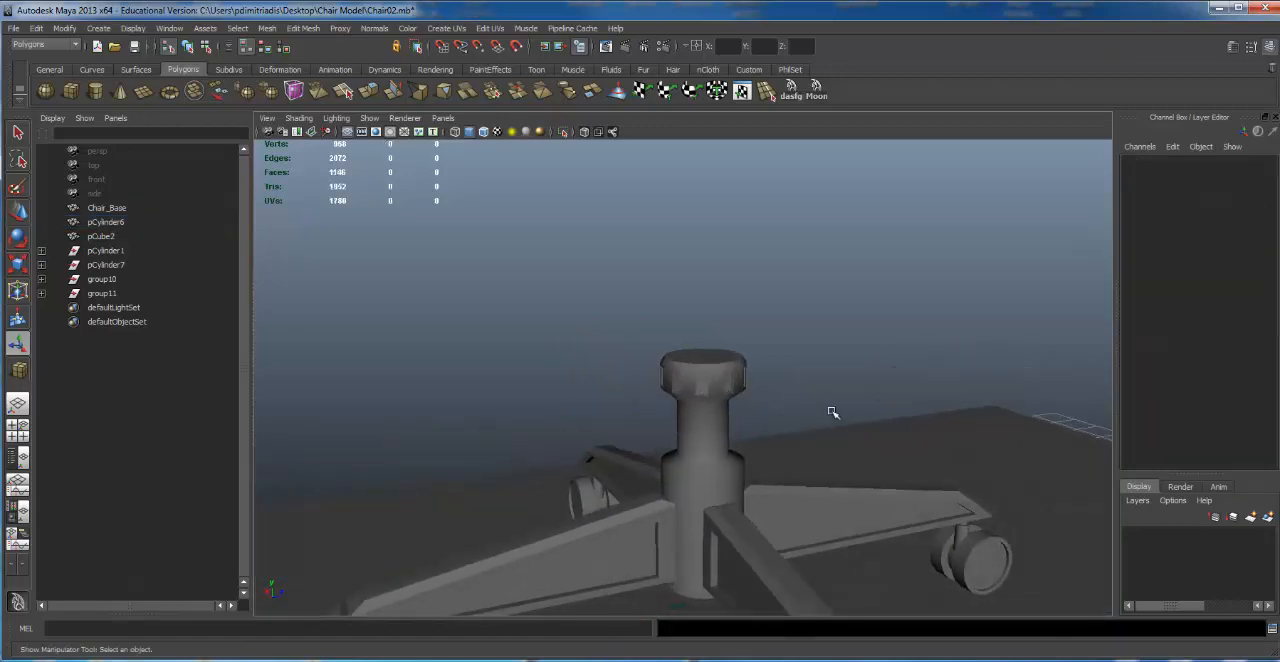
# Step: Undo the extruded slots and the alternate face selection on the column's cap, and check the plain column
pyautogui.hotkey('ctrl', 'z')
pyautogui.hotkey('ctrl', 'z')
pyautogui.hotkey('ctrl', 'z')
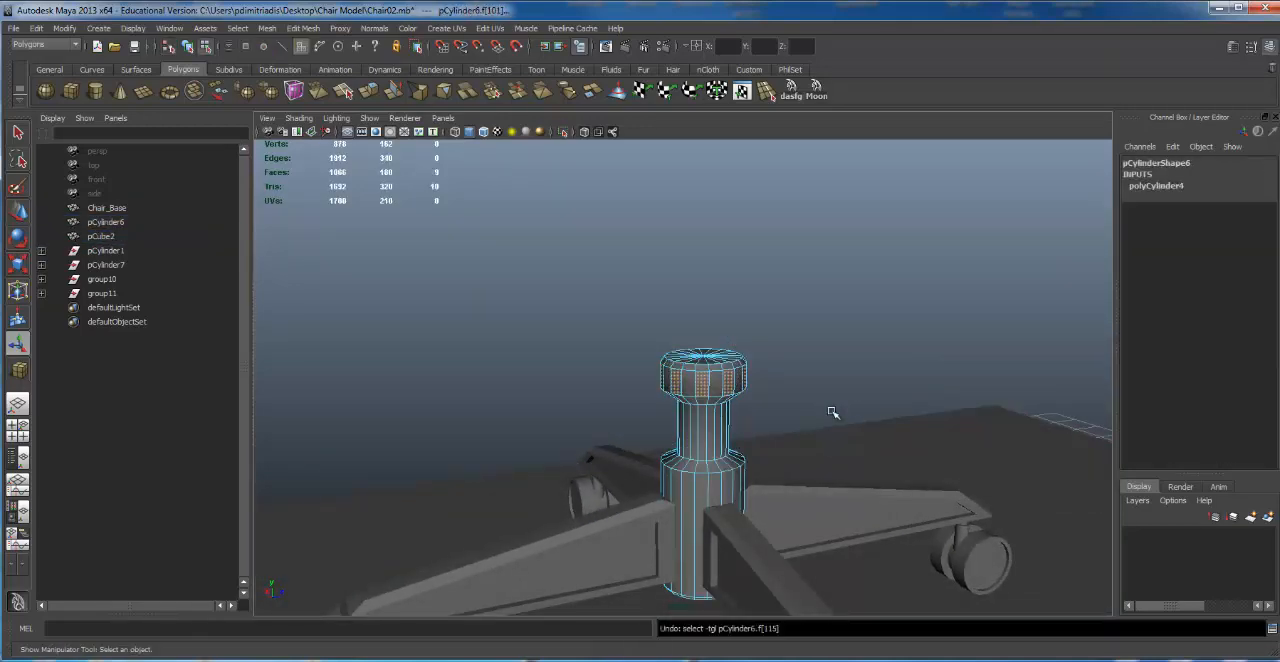
pyautogui.hotkey('ctrl', 'z')
pyautogui.hotkey('ctrl', 'z')
pyautogui.hotkey('ctrl', 'z')
pyautogui.hotkey('ctrl', 'z')
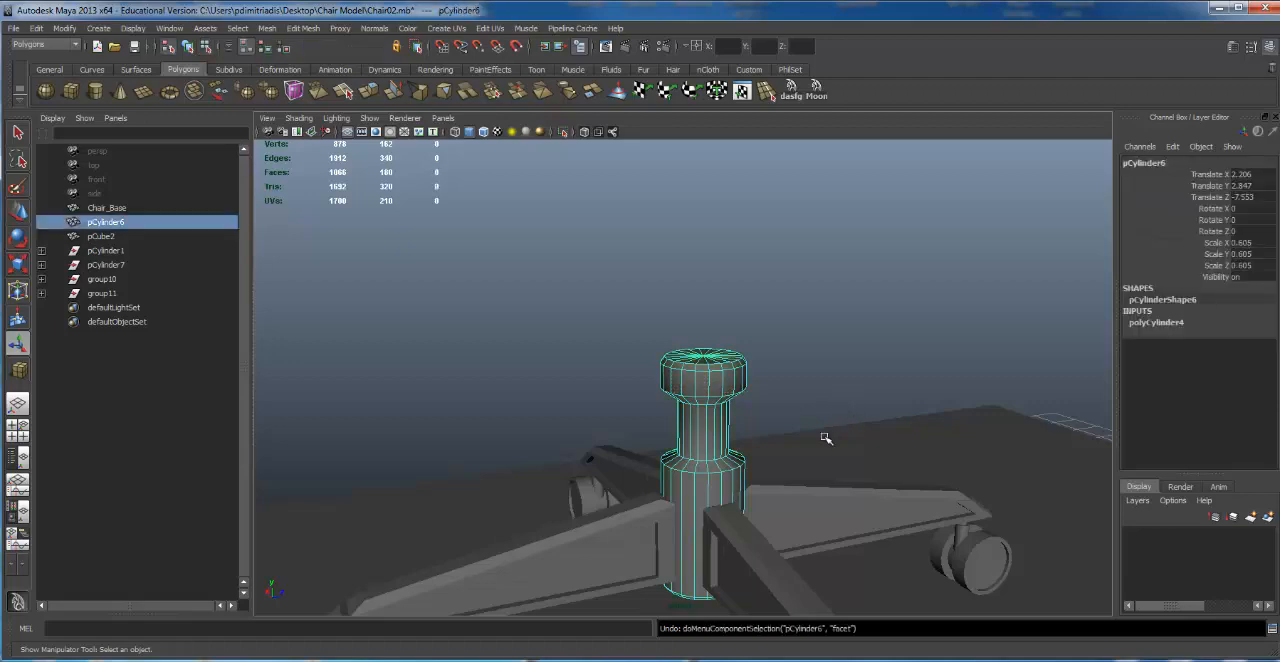
pyautogui.keyDown('alt'); pyautogui.moveTo(783, 431); pyautogui.dragTo(726, 388); pyautogui.keyUp('alt')
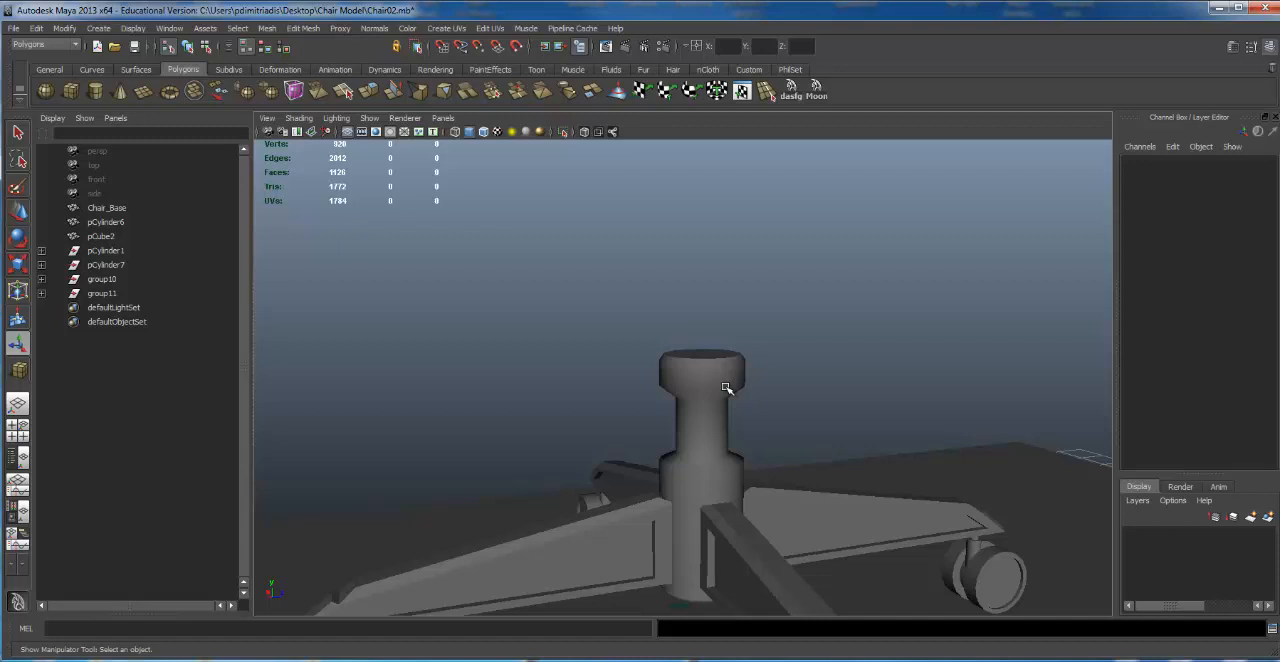
pyautogui.keyDown('alt'); pyautogui.moveTo(751, 441); pyautogui.dragTo(803, 274, button='middle'); pyautogui.keyUp('alt')
pyautogui.keyDown('alt'); pyautogui.moveTo(690, 417); pyautogui.dragTo(900, 442); pyautogui.keyUp('alt')
pyautogui.keyDown('alt'); pyautogui.moveTo(800, 418); pyautogui.dragTo(712, 407, button='right'); pyautogui.keyUp('alt')
pyautogui.keyDown('alt'); pyautogui.moveTo(712, 407); pyautogui.dragTo(640, 360); pyautogui.keyUp('alt')
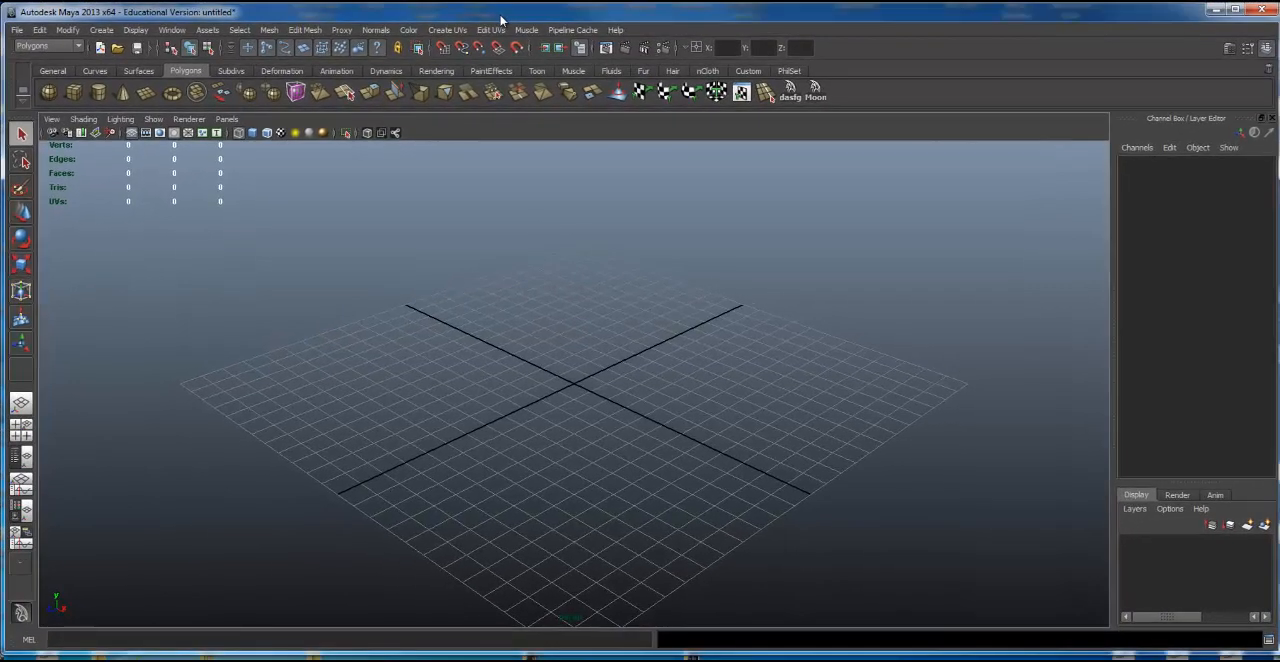
# Step: In the empty scene, switch the menu set to Surfaces and Animation, and return it to Polygons
pyautogui.moveTo(1255, 652); pyautogui.dragTo(1255, 658)
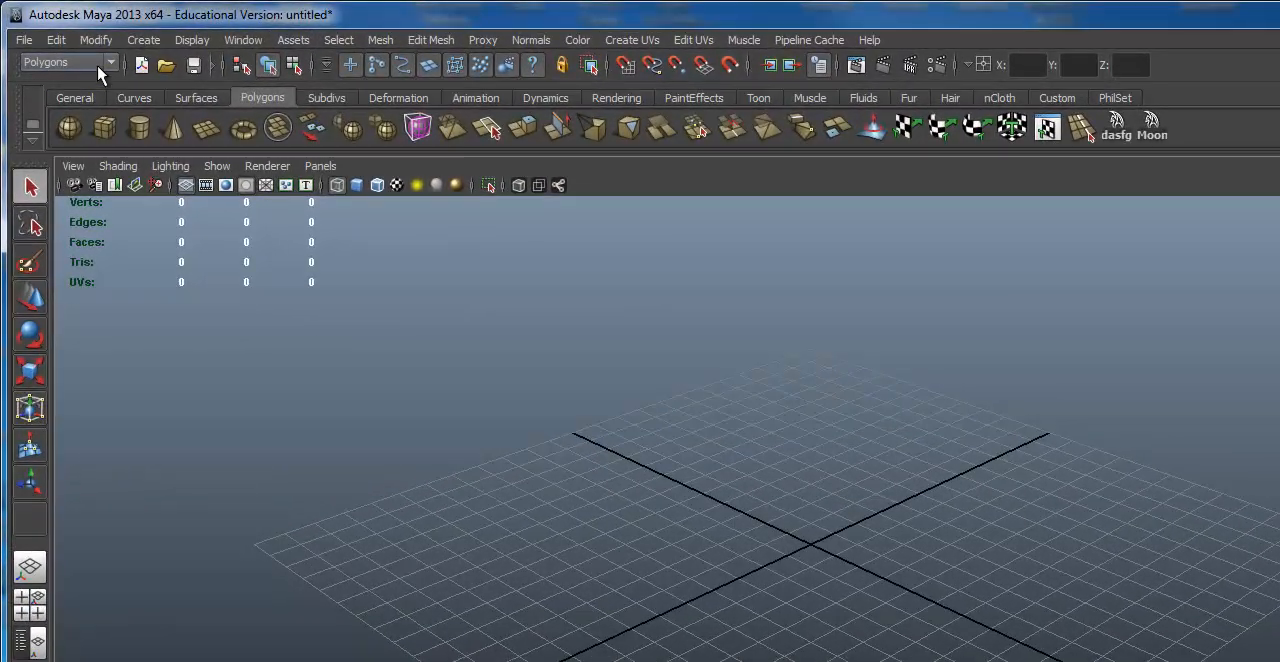
pyautogui.click(112, 64)
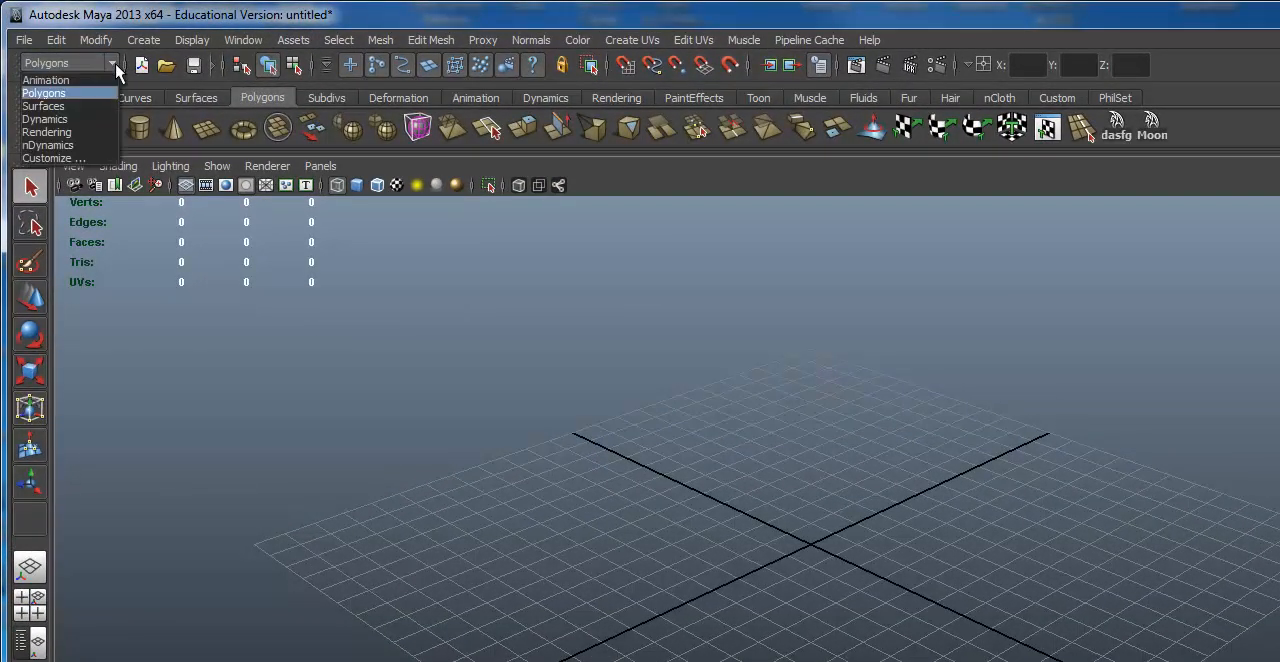
pyautogui.click(73, 106)
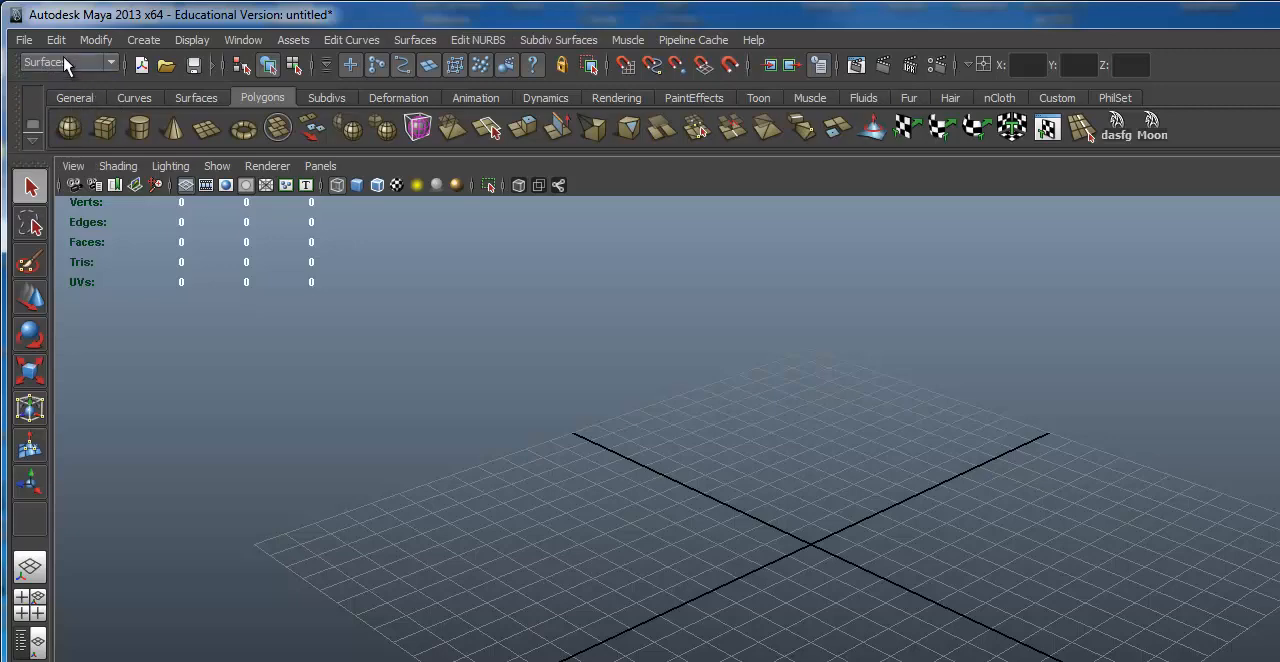
pyautogui.click(55, 64)
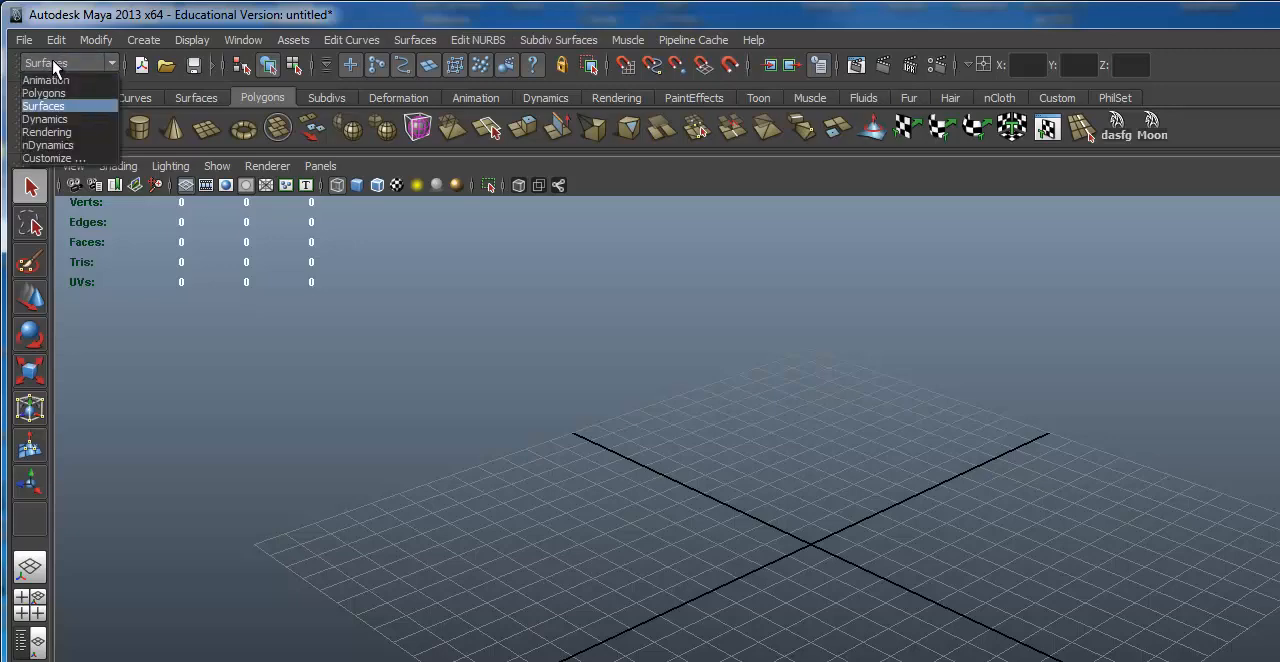
pyautogui.click(62, 79)
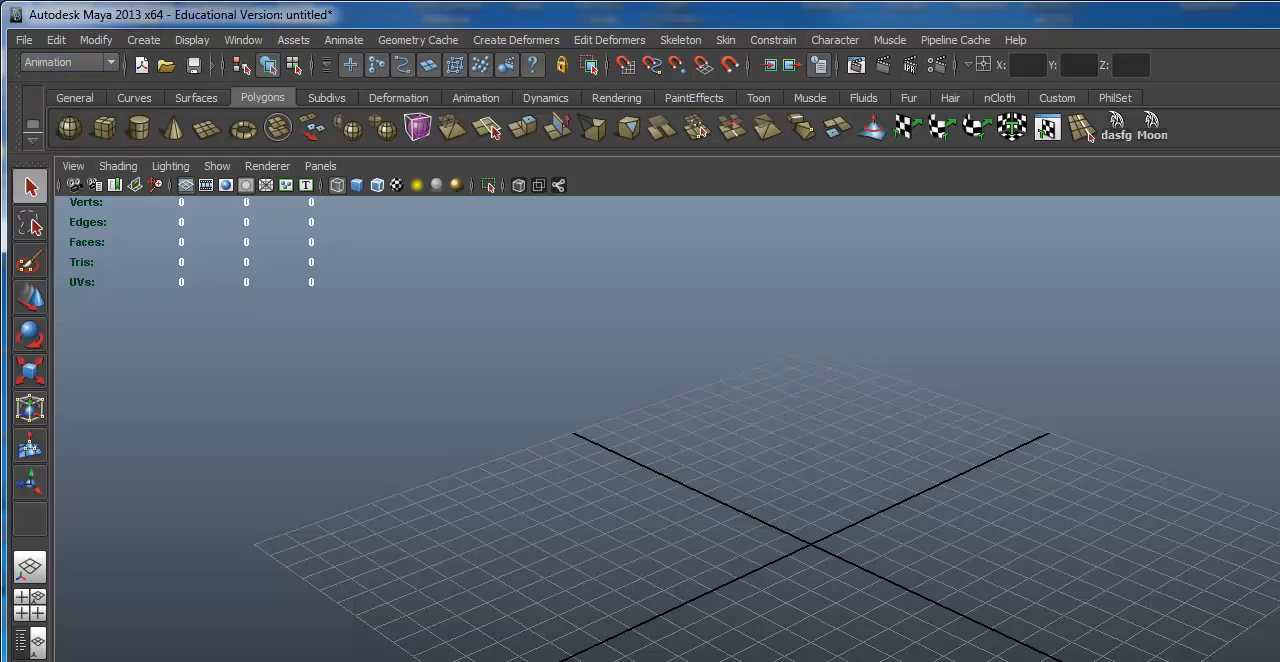
pyautogui.click(71, 63)
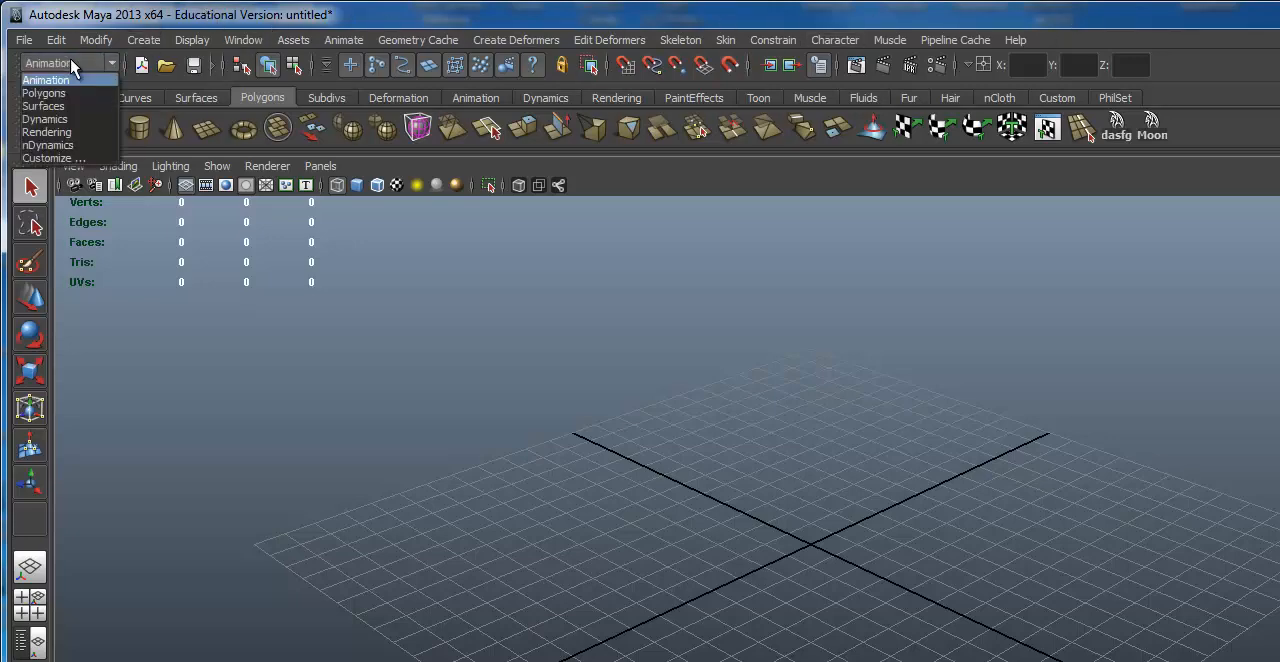
pyautogui.click(70, 93)
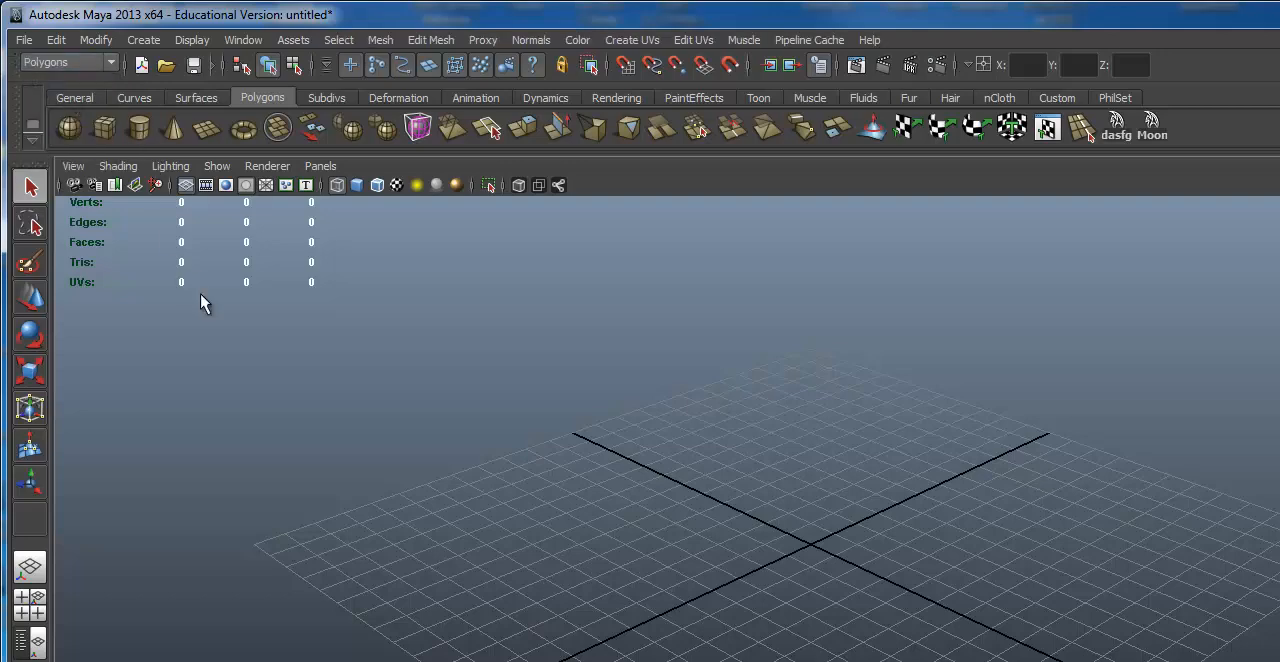
# Step: Hide the Status Line, the Shelf and the Channel Box / Layer Editor
pyautogui.click(237, 42)
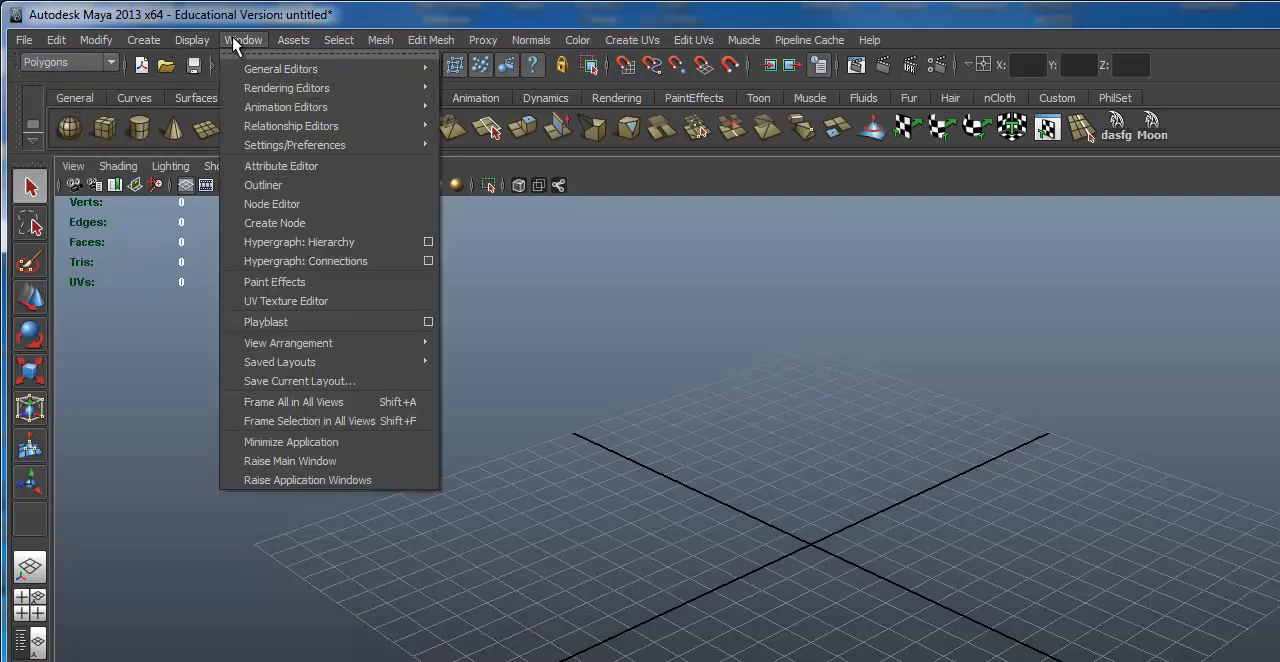
pyautogui.moveTo(183, 40)
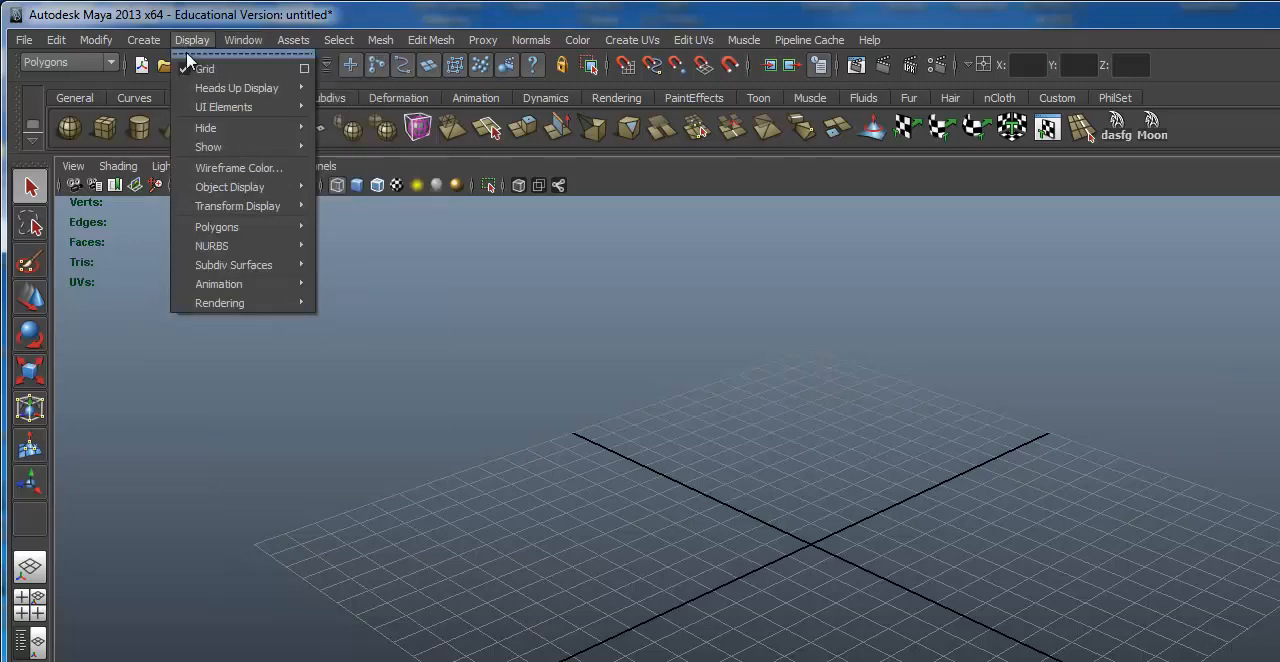
pyautogui.moveTo(210, 110)
pyautogui.click(337, 117)
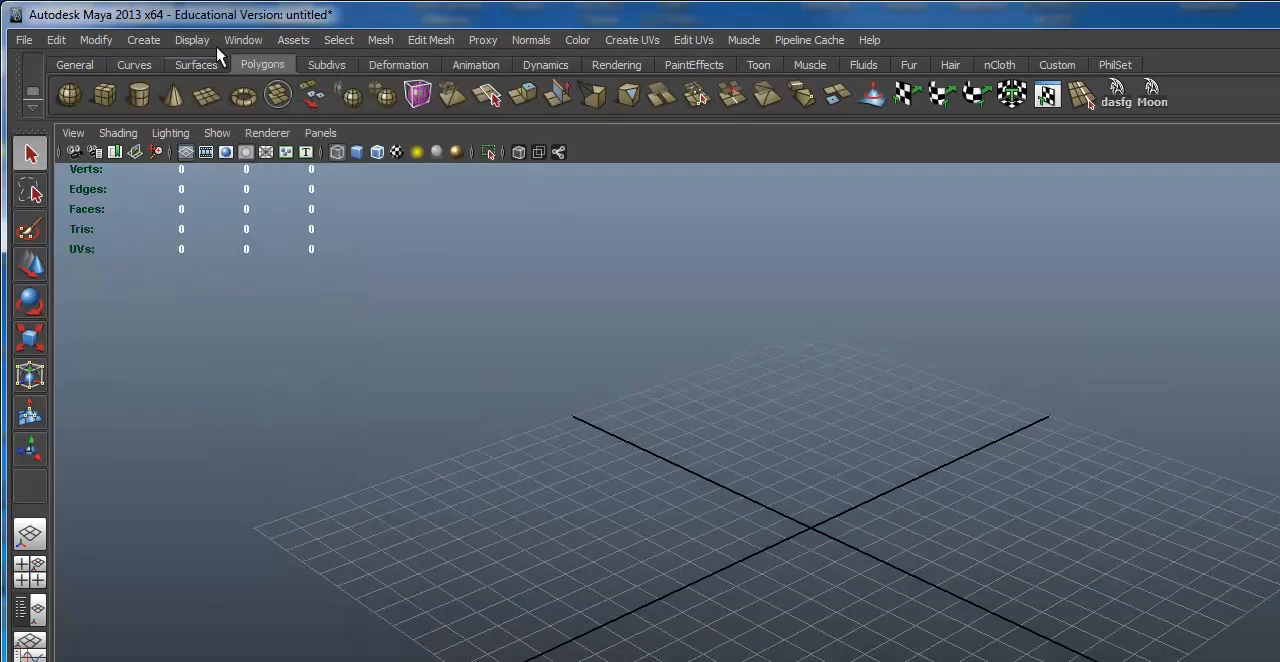
pyautogui.click(196, 43)
pyautogui.moveTo(222, 105)
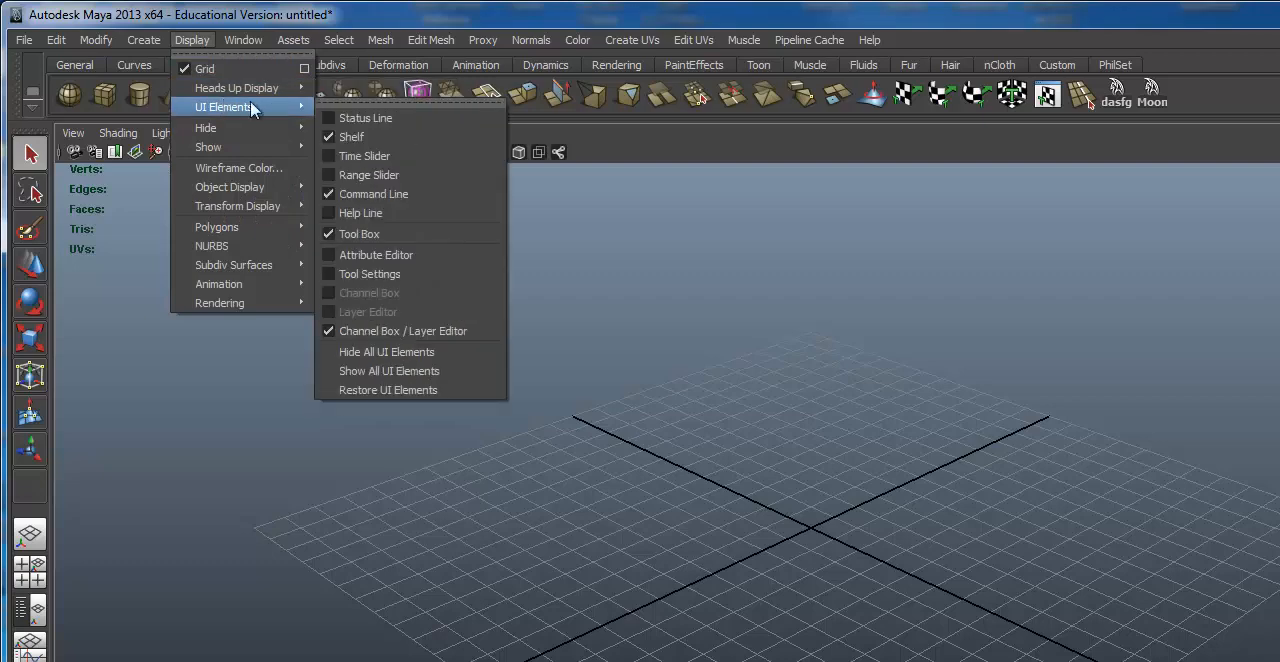
pyautogui.click(349, 134)
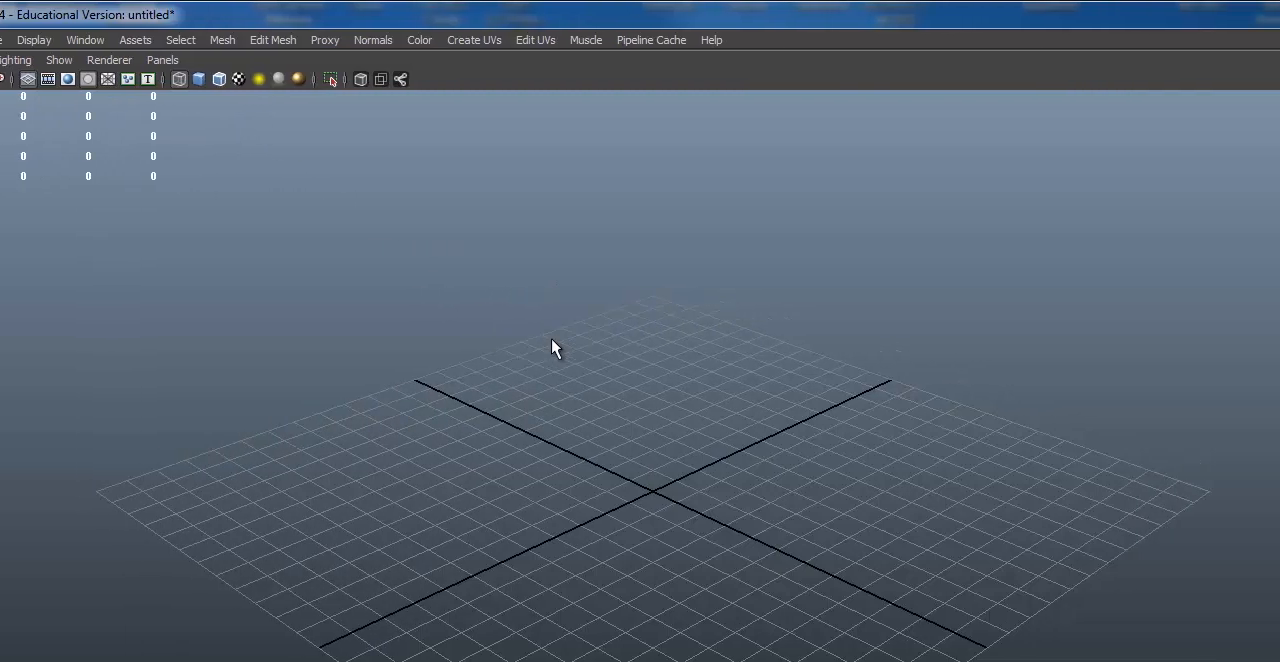
pyautogui.click(1264, 64)
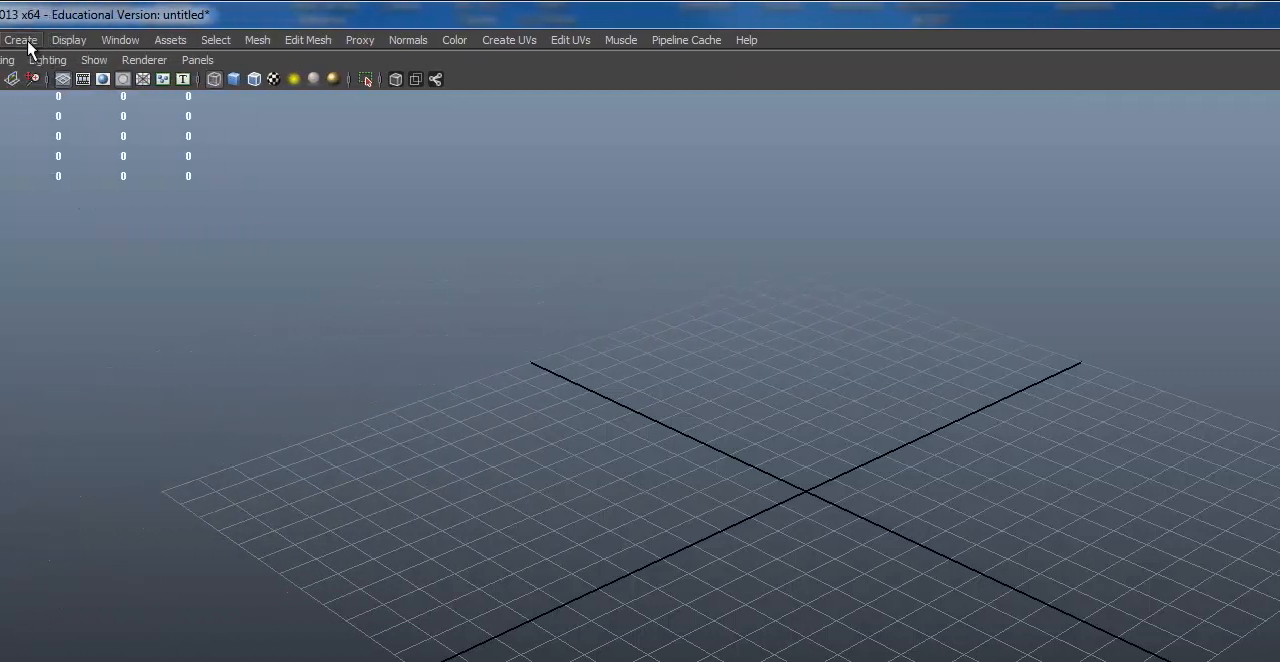
# Step: Detach the UI Elements list as a floating window and turn on the Status Line, Shelf and Help Line
pyautogui.click(27, 42)
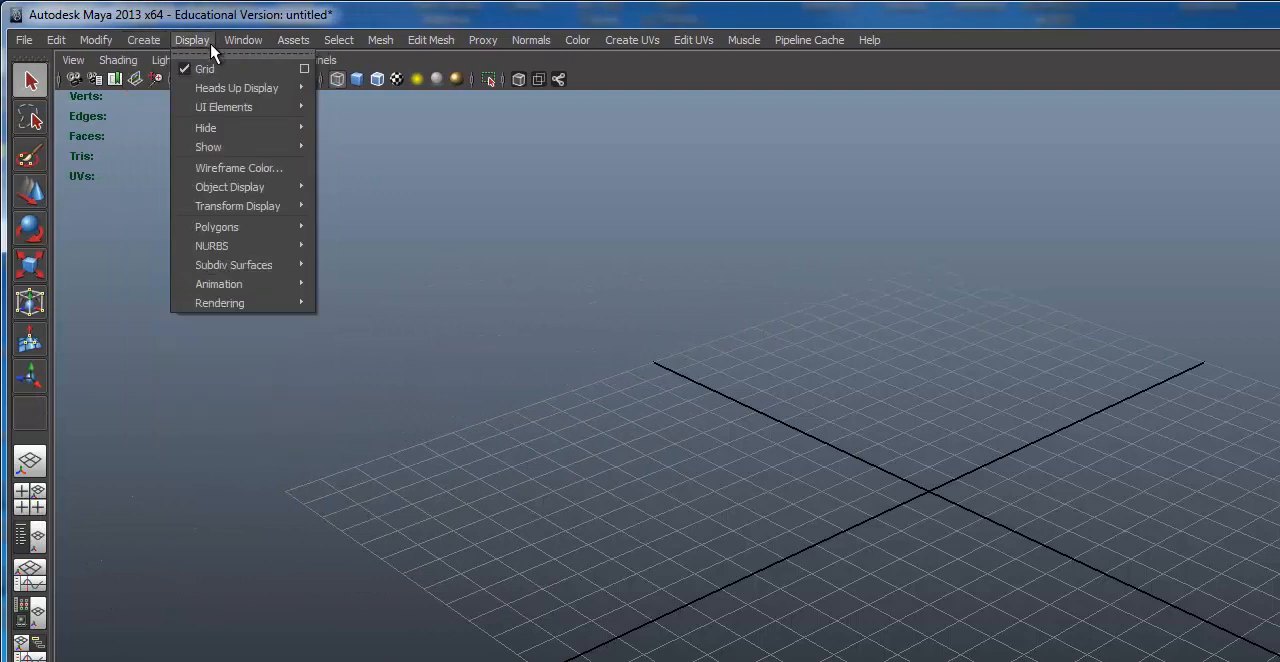
pyautogui.moveTo(216, 110)
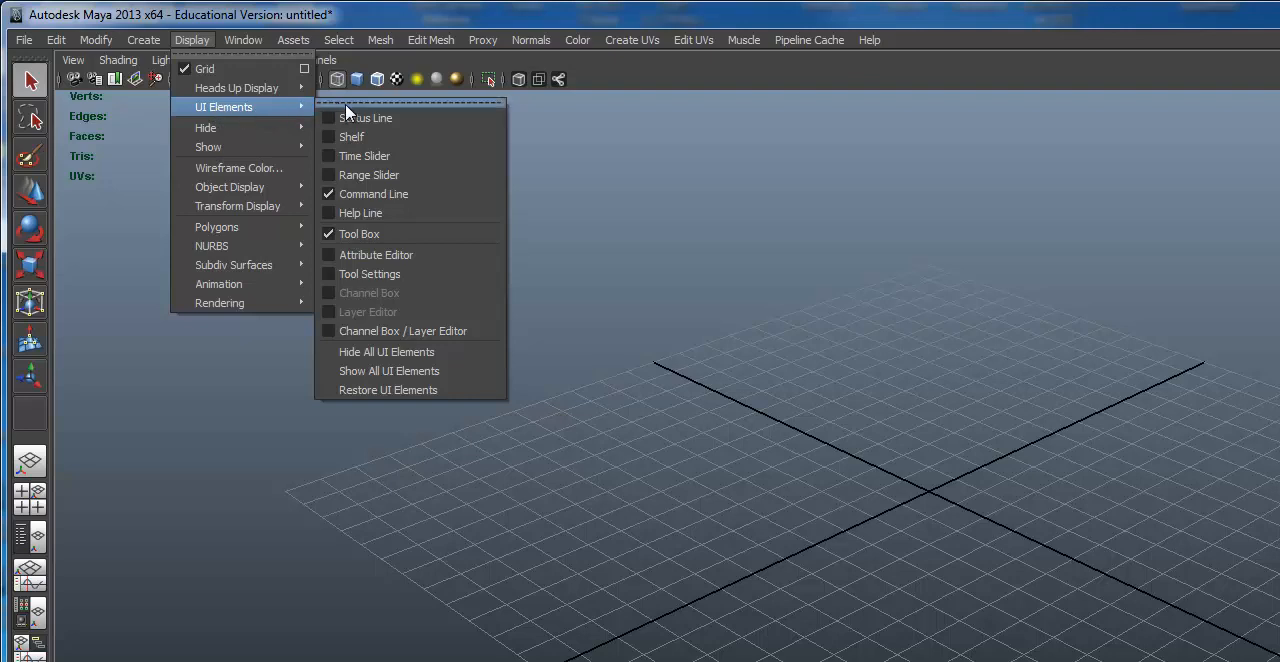
pyautogui.click(439, 102)
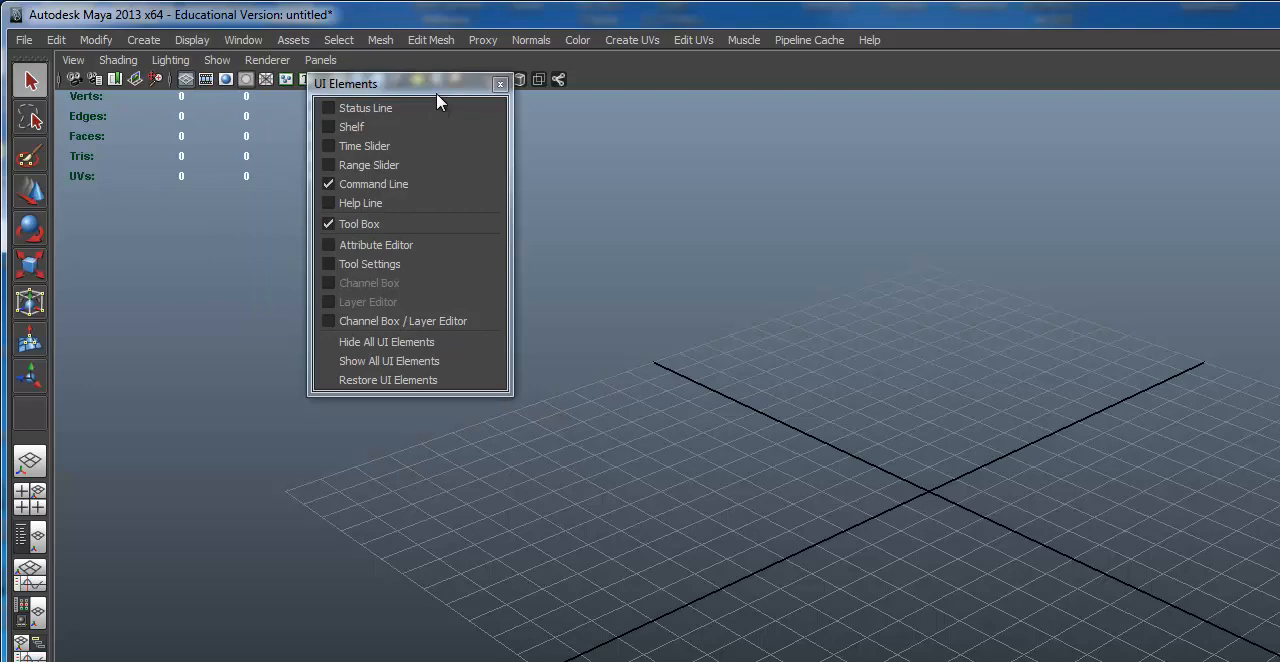
pyautogui.moveTo(439, 89); pyautogui.dragTo(466, 159)
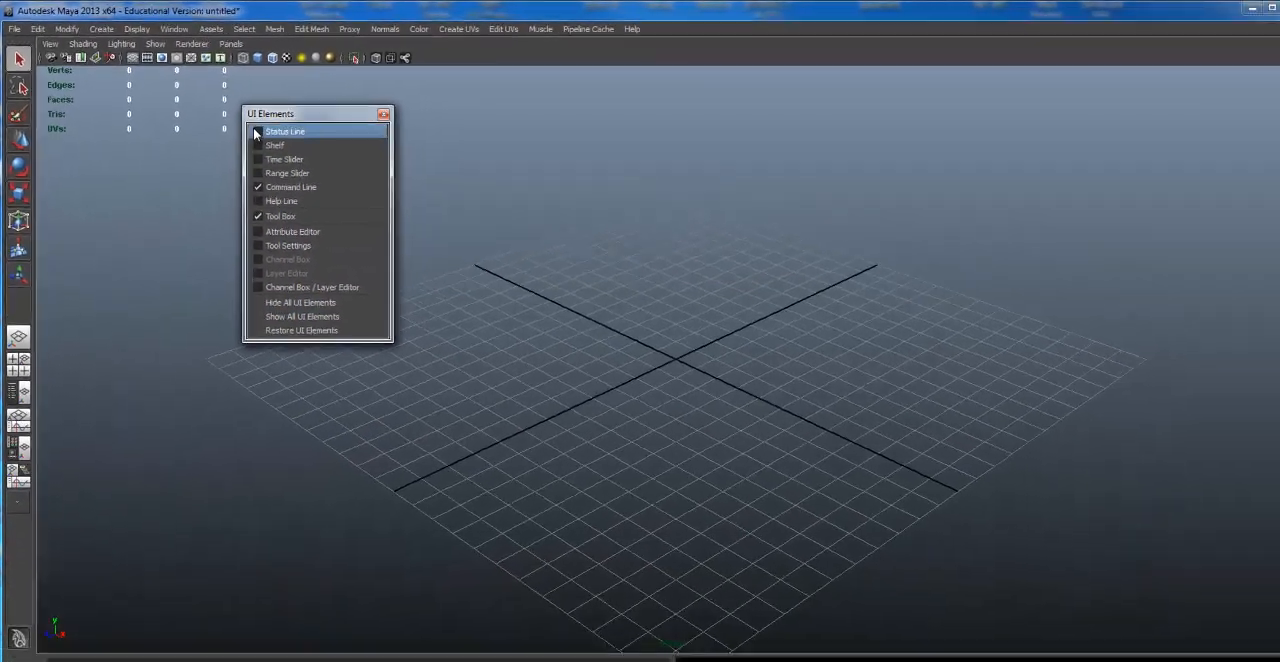
pyautogui.click(357, 180)
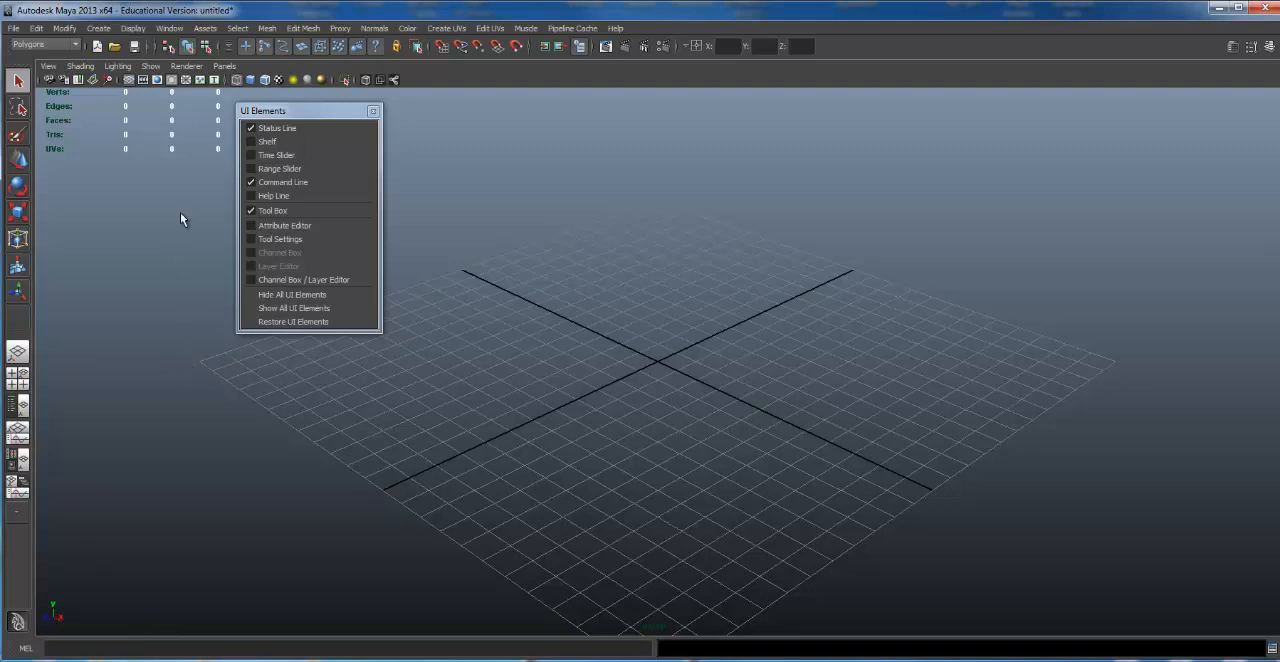
pyautogui.click(251, 142)
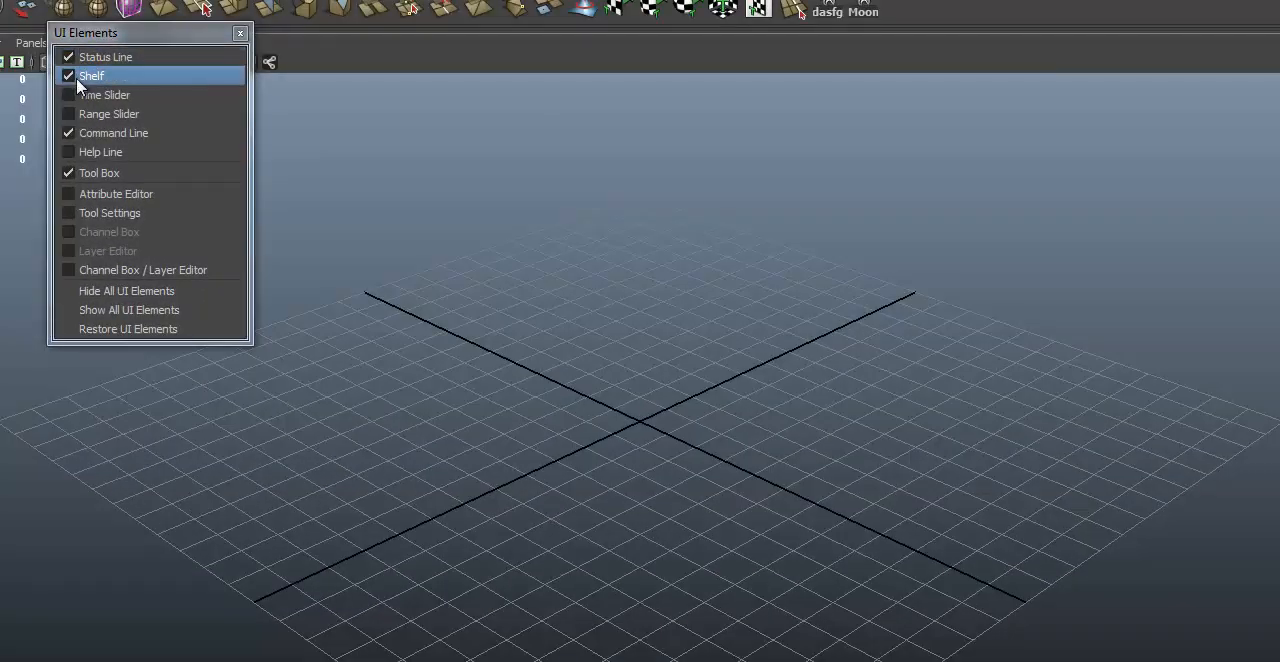
pyautogui.click(66, 152)
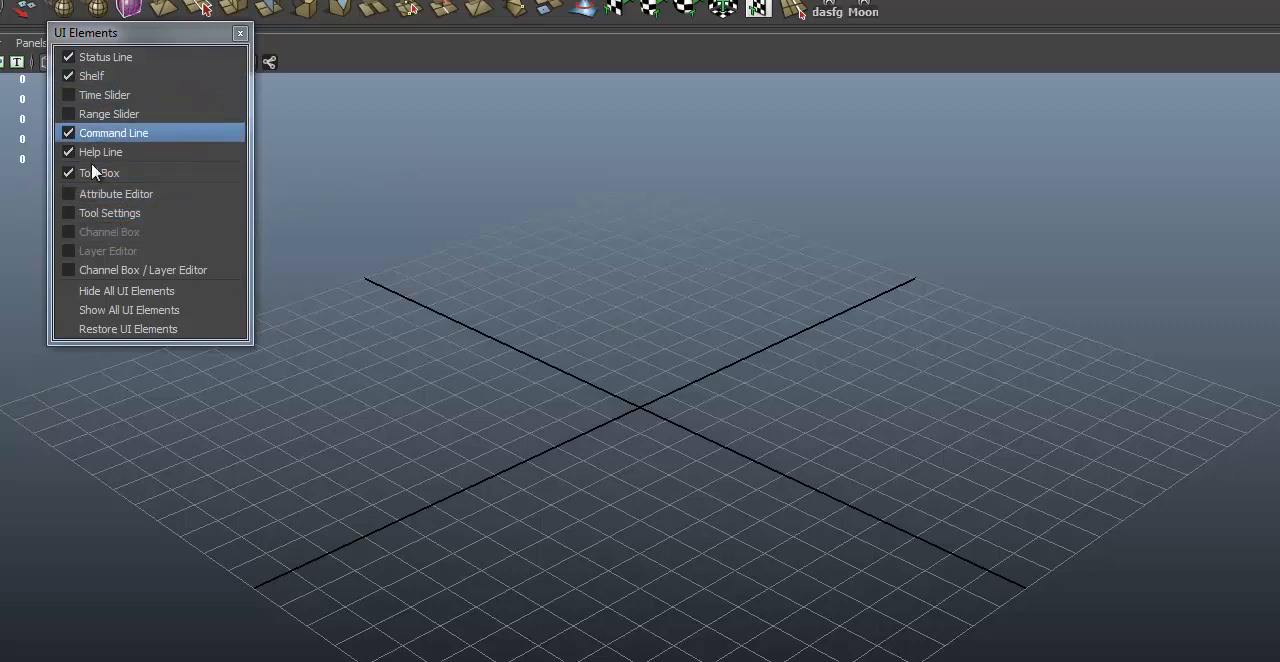
# Step: Briefly show the Tool Settings, turn on the Channel Box / Layer Editor, and close the floating UI Elements list
pyautogui.click(70, 214)
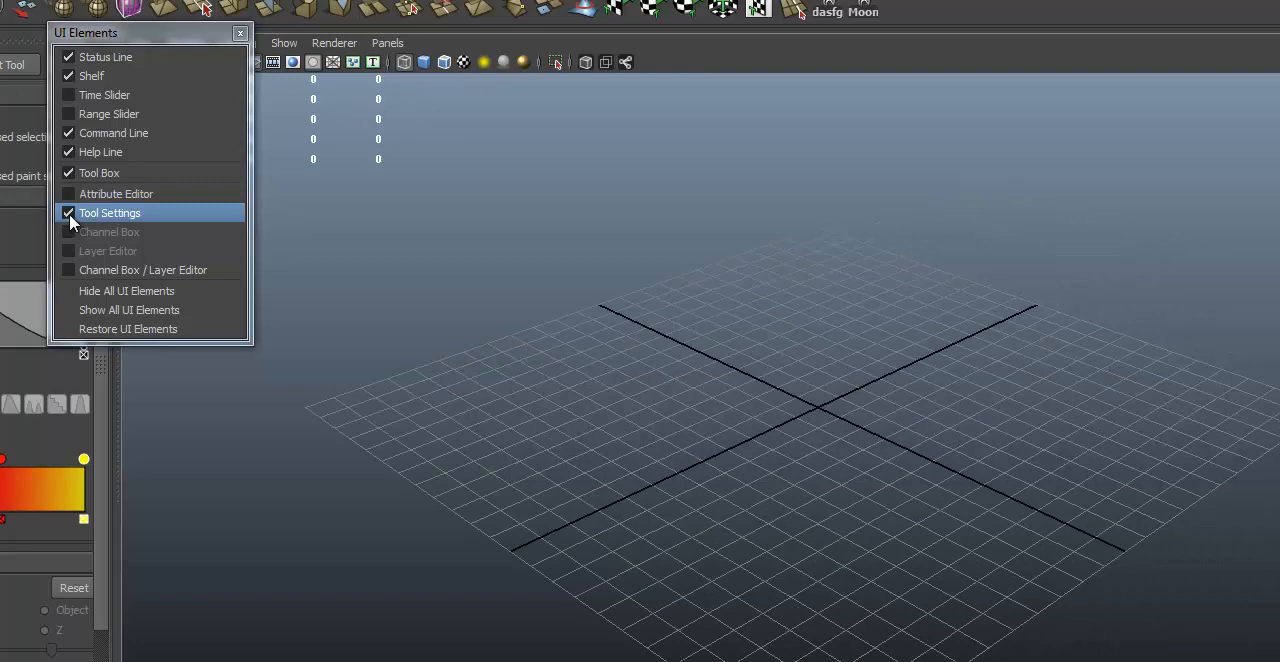
pyautogui.click(70, 214)
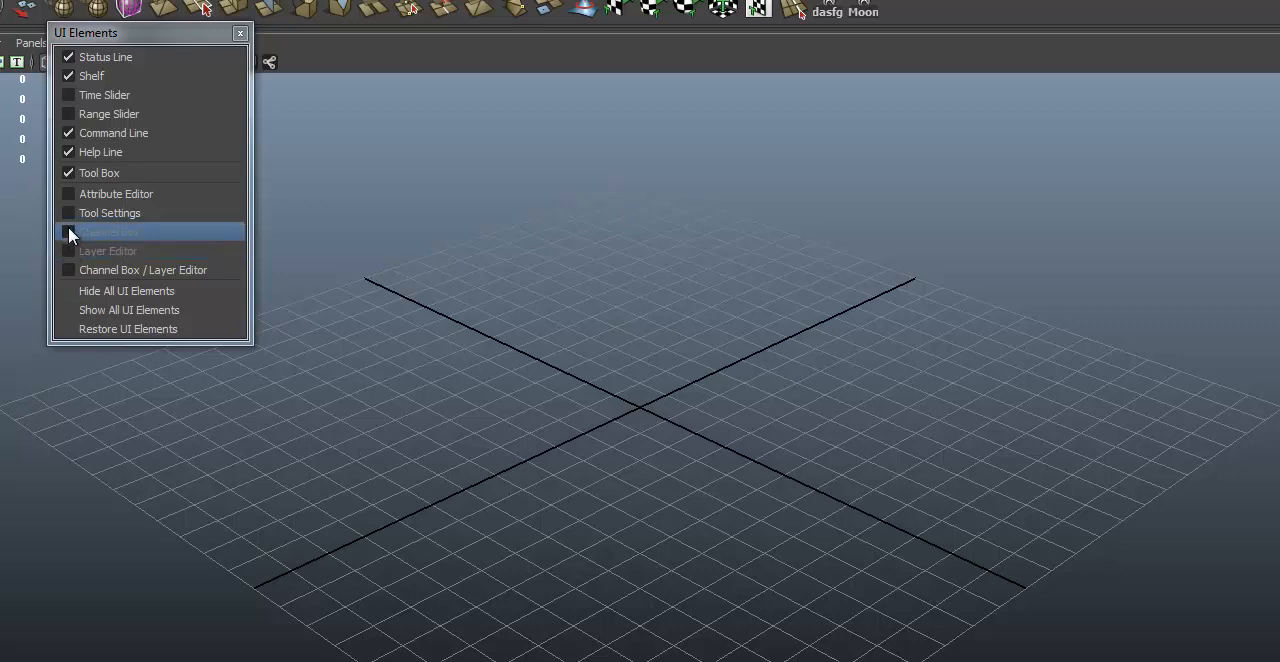
pyautogui.click(70, 270)
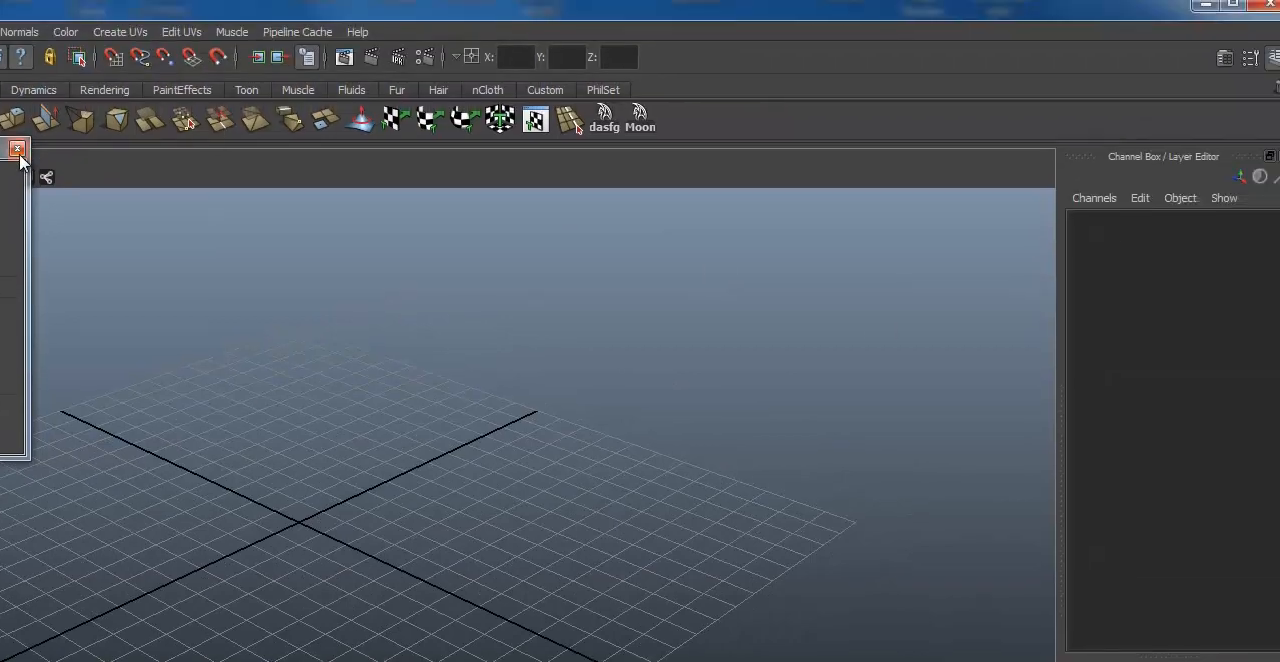
pyautogui.click(18, 152)
# Step: Toggle the Channel Box / Layer Editor off and on several times, leaving it hidden
pyautogui.click(1273, 57)
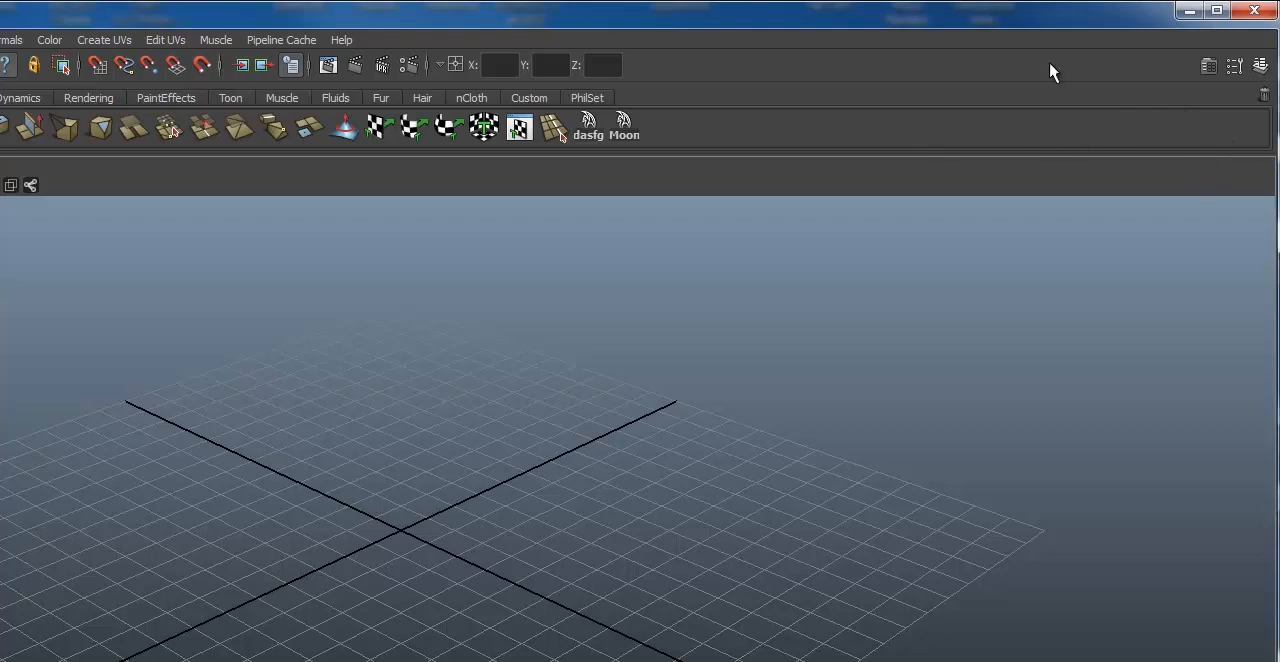
pyautogui.click(1261, 68)
pyautogui.click(1261, 68)
pyautogui.click(1261, 68)
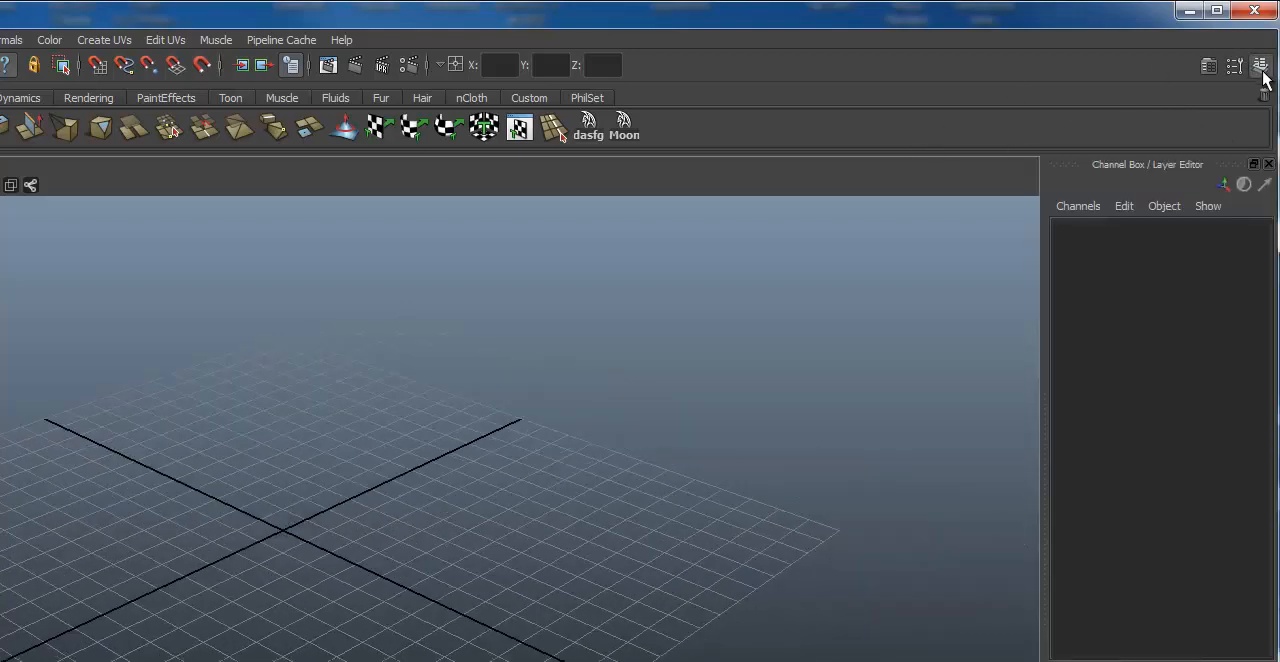
pyautogui.click(1261, 68)
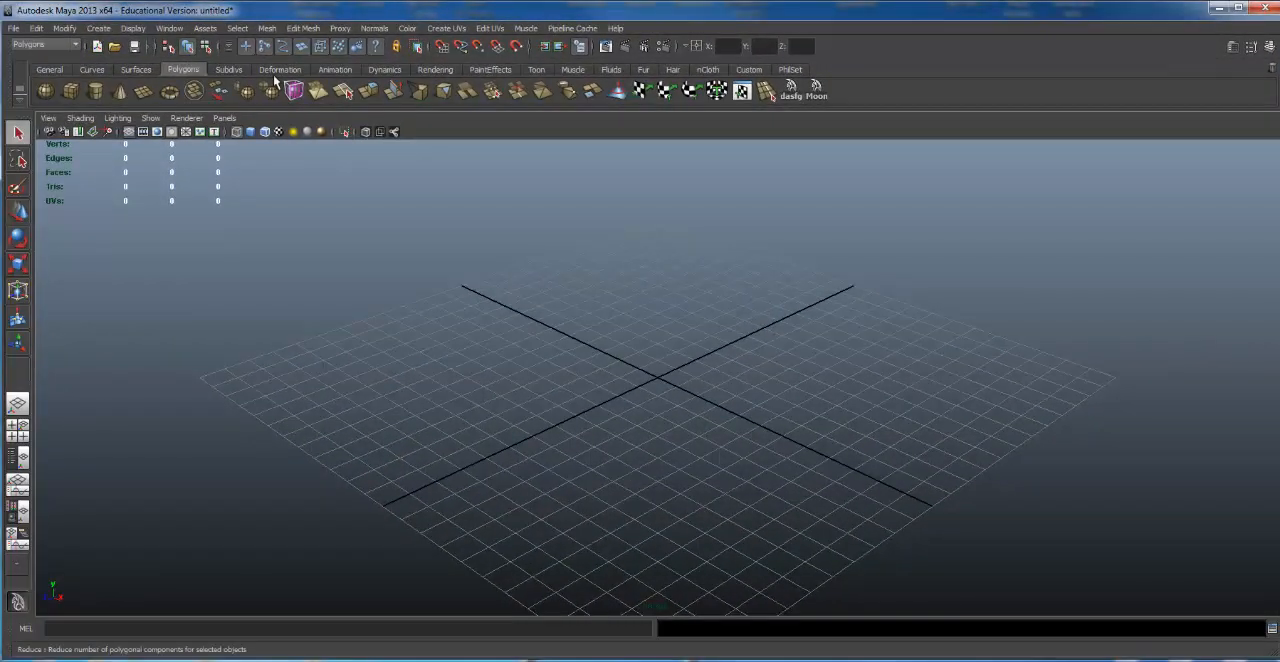
# Step: Create a shaded polygon cylinder of about radius 1.245 and height 4.829, and expand its creation inputs in the Channel Box
pyautogui.moveTo(418, 352); pyautogui.dragTo(617, 383)
pyautogui.press('5')
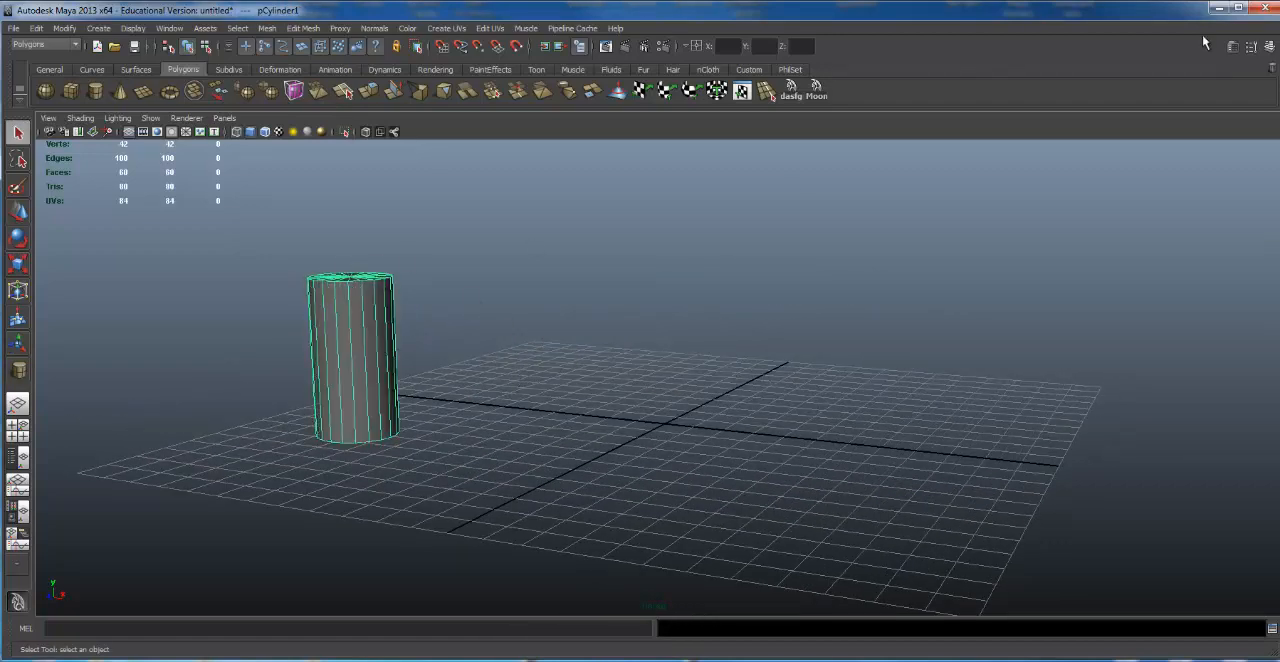
pyautogui.click(1269, 46)
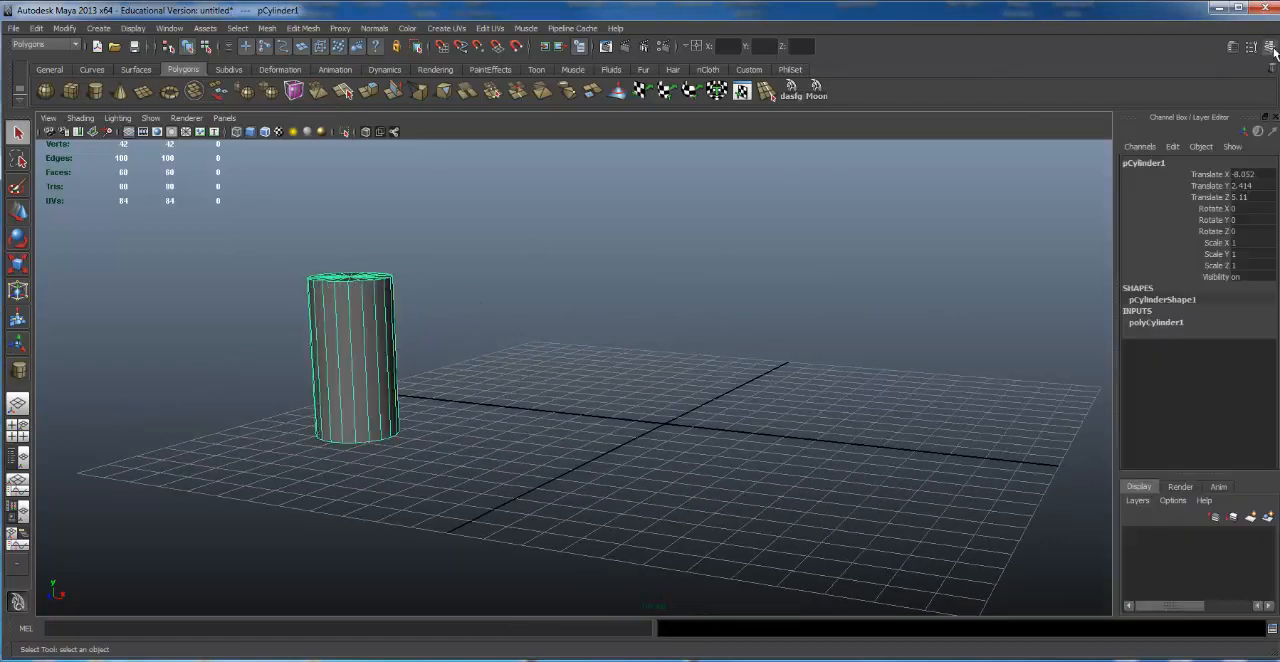
pyautogui.click(1160, 324)
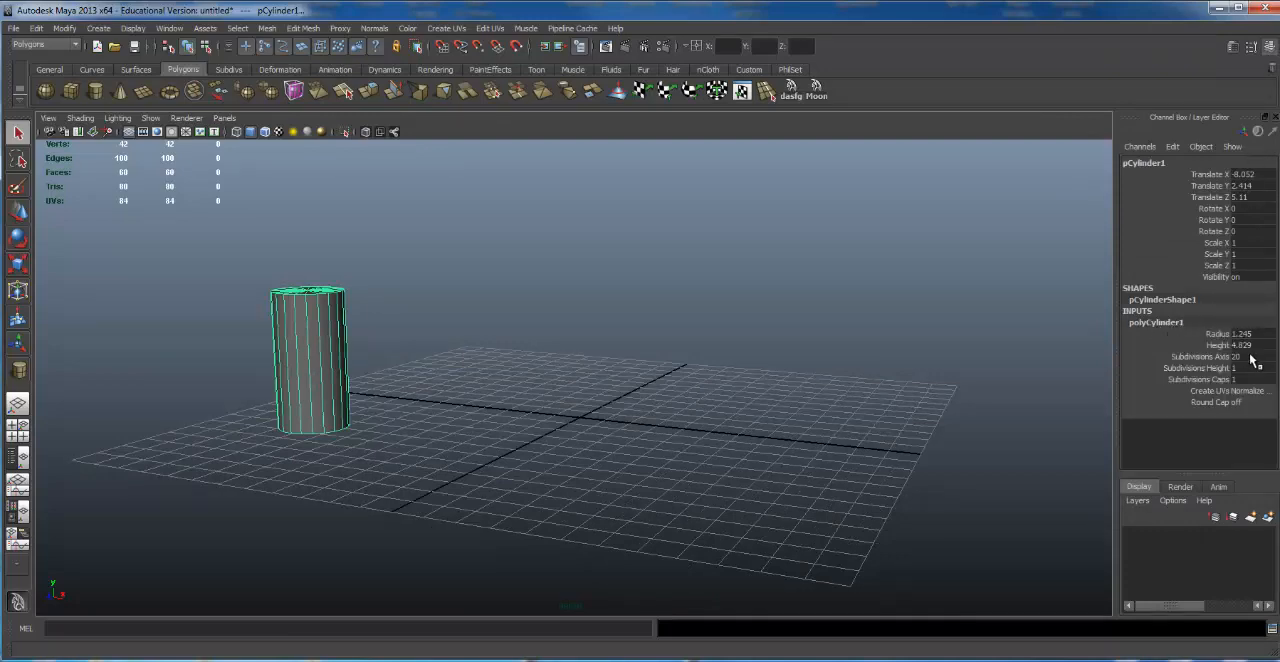
# Step: Set the cylinder's height subdivisions to 7
pyautogui.click(1198, 368)
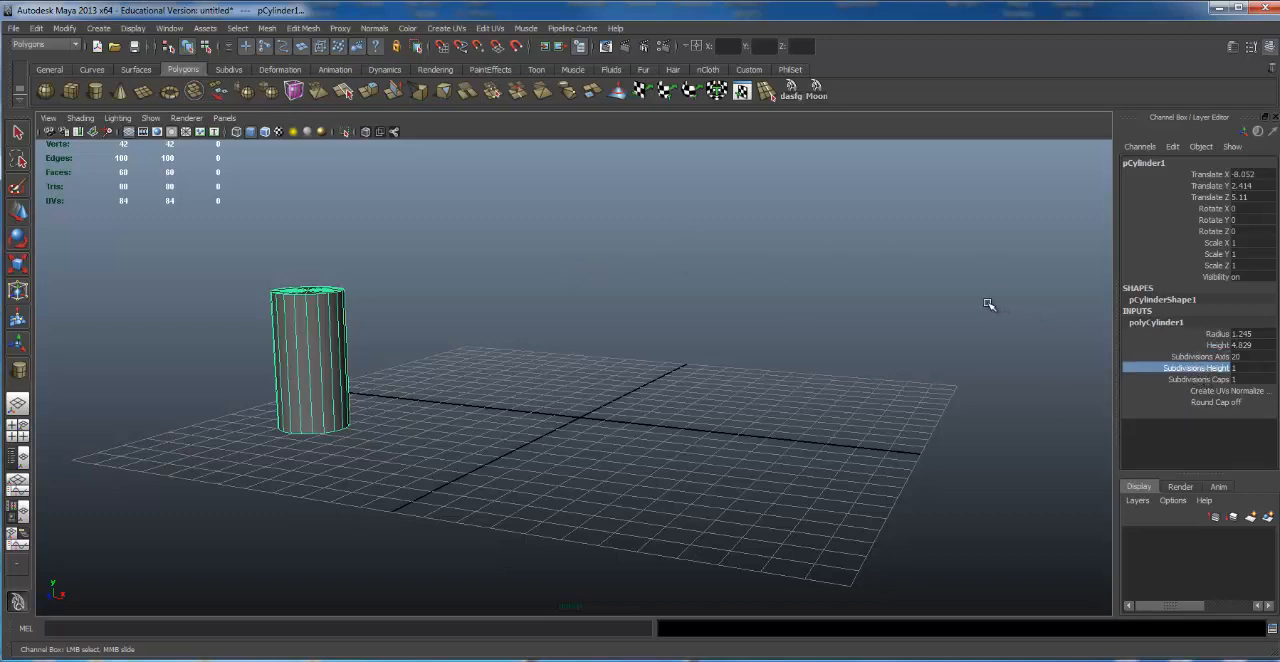
pyautogui.moveTo(841, 265); pyautogui.dragTo(882, 275, button='middle')
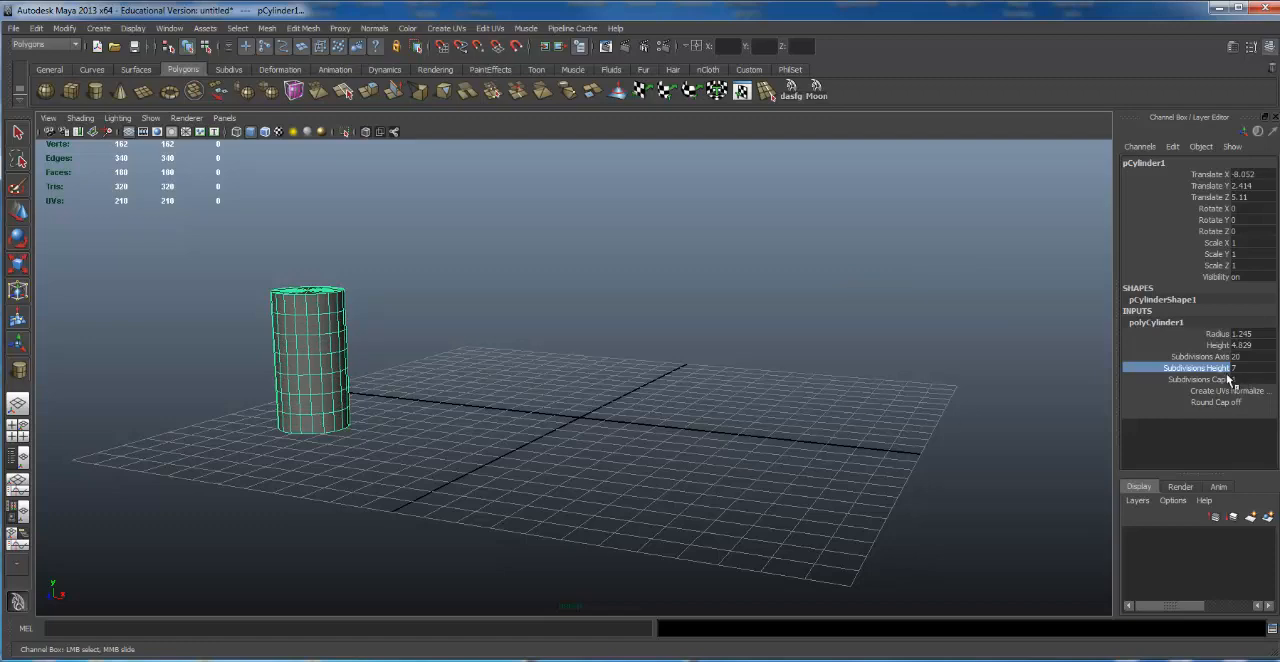
# Step: Create a polygon sphere beside the cylinder, scaled uniformly to about 2.513 and raised to about 3.121 in Y
pyautogui.click(45, 91)
pyautogui.click(505, 419)
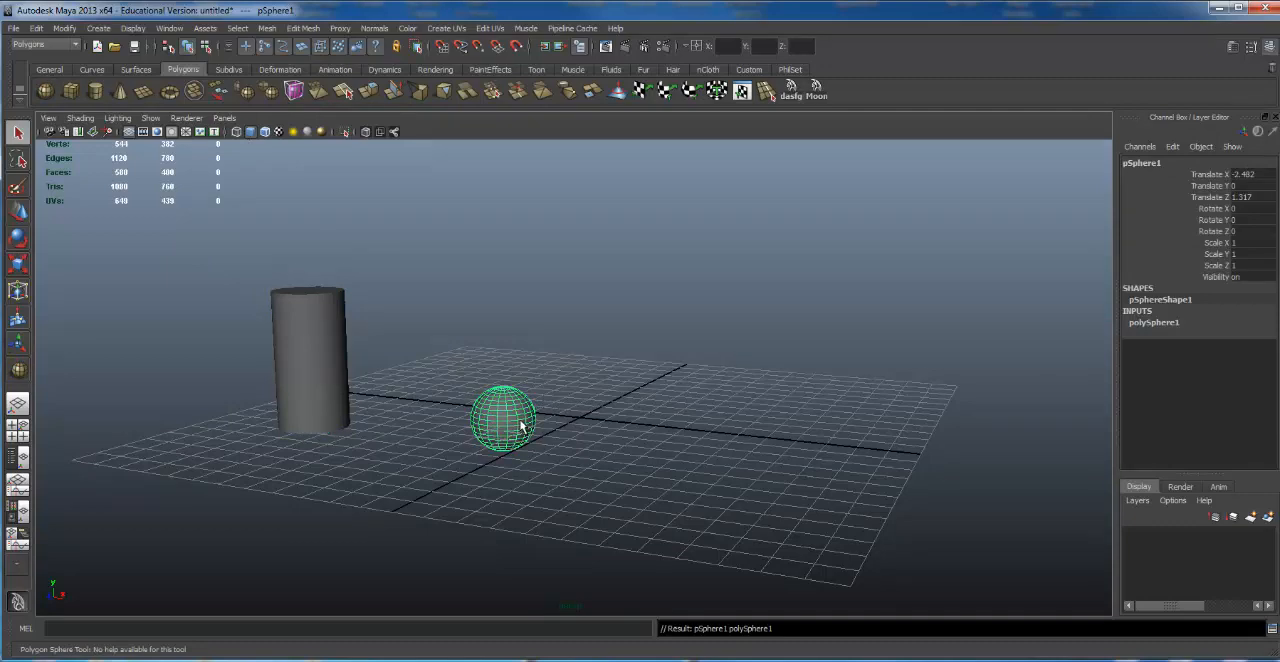
pyautogui.press('r')
pyautogui.moveTo(505, 420); pyautogui.dragTo(618, 388)
pyautogui.press('w')
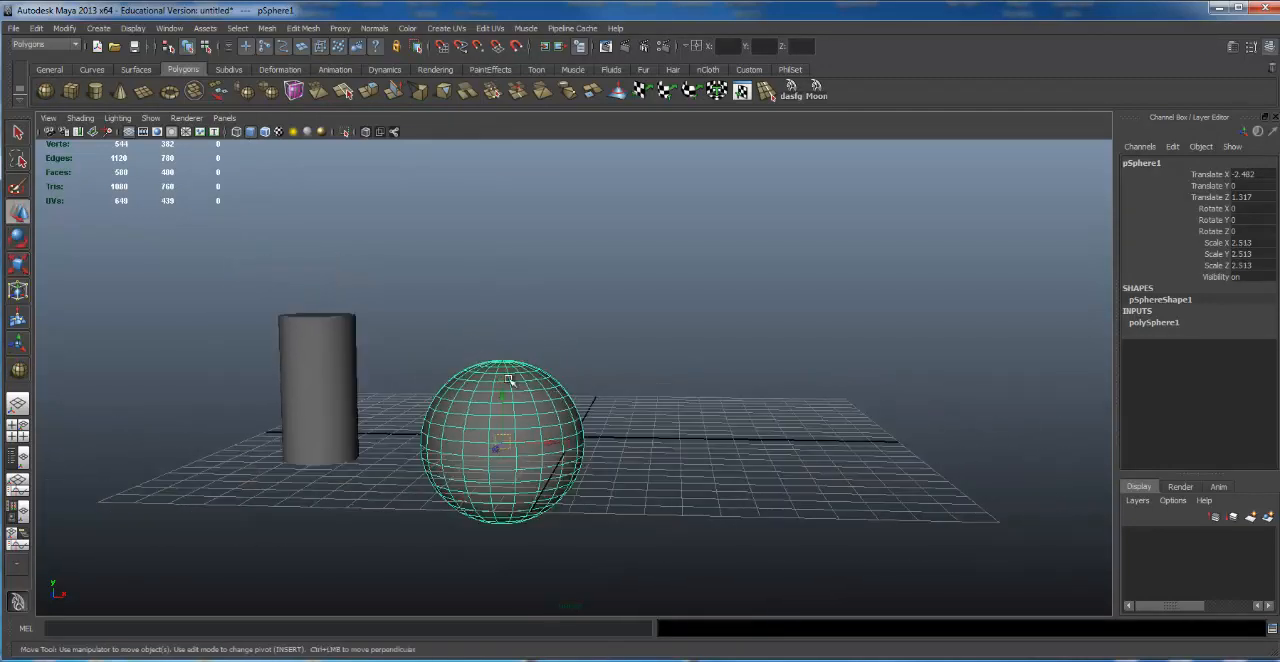
pyautogui.moveTo(503, 395); pyautogui.dragTo(512, 300)
pyautogui.keyDown('alt'); pyautogui.moveTo(512, 300); pyautogui.dragTo(496, 374, button='middle'); pyautogui.keyUp('alt')
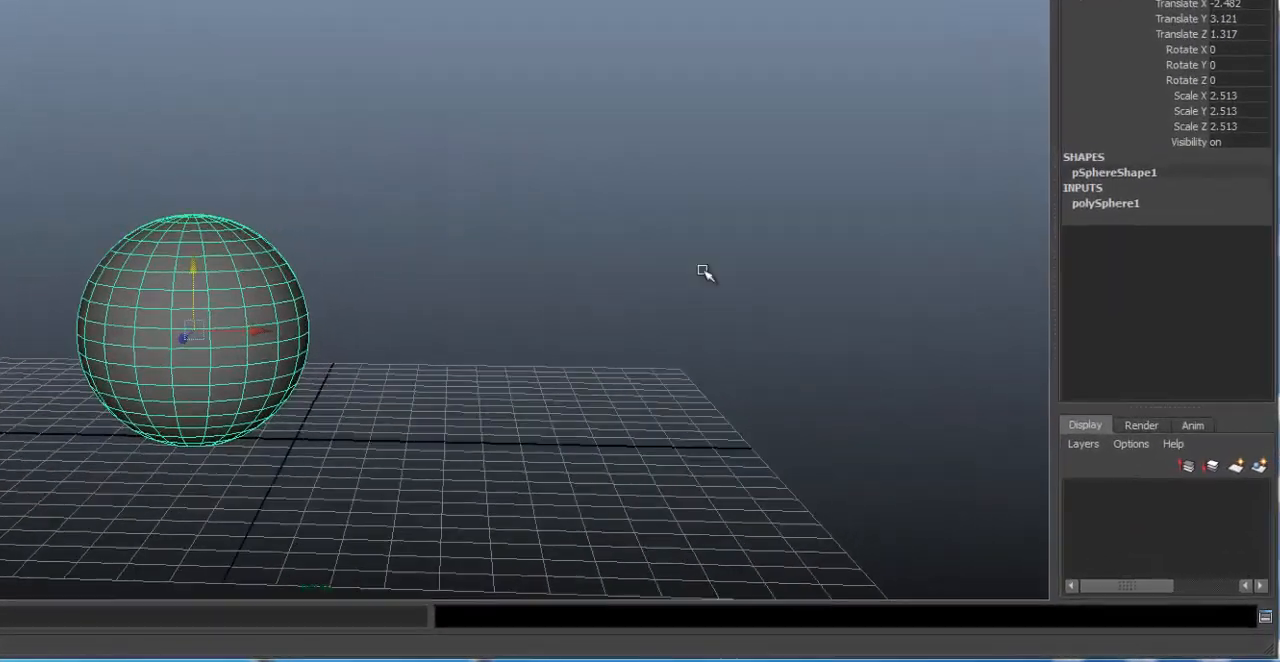
# Step: Expand the sphere's creation inputs, try 50 height subdivisions and settle on 3
pyautogui.click(1105, 204)
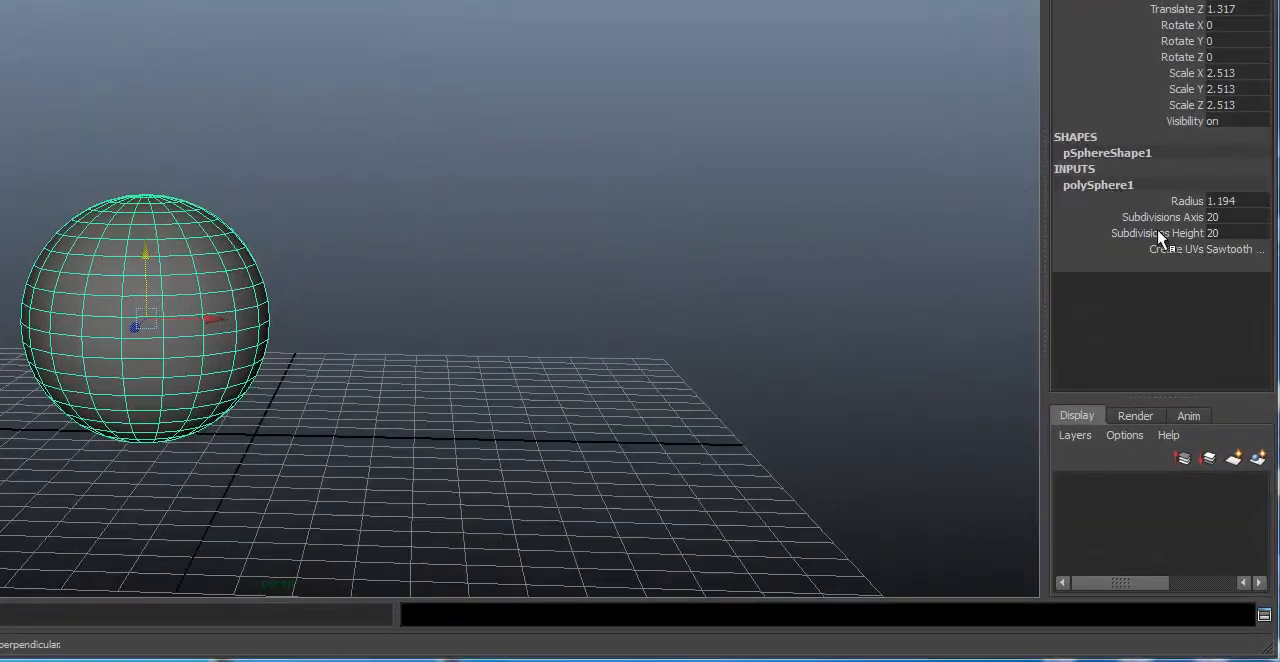
pyautogui.click(1146, 234)
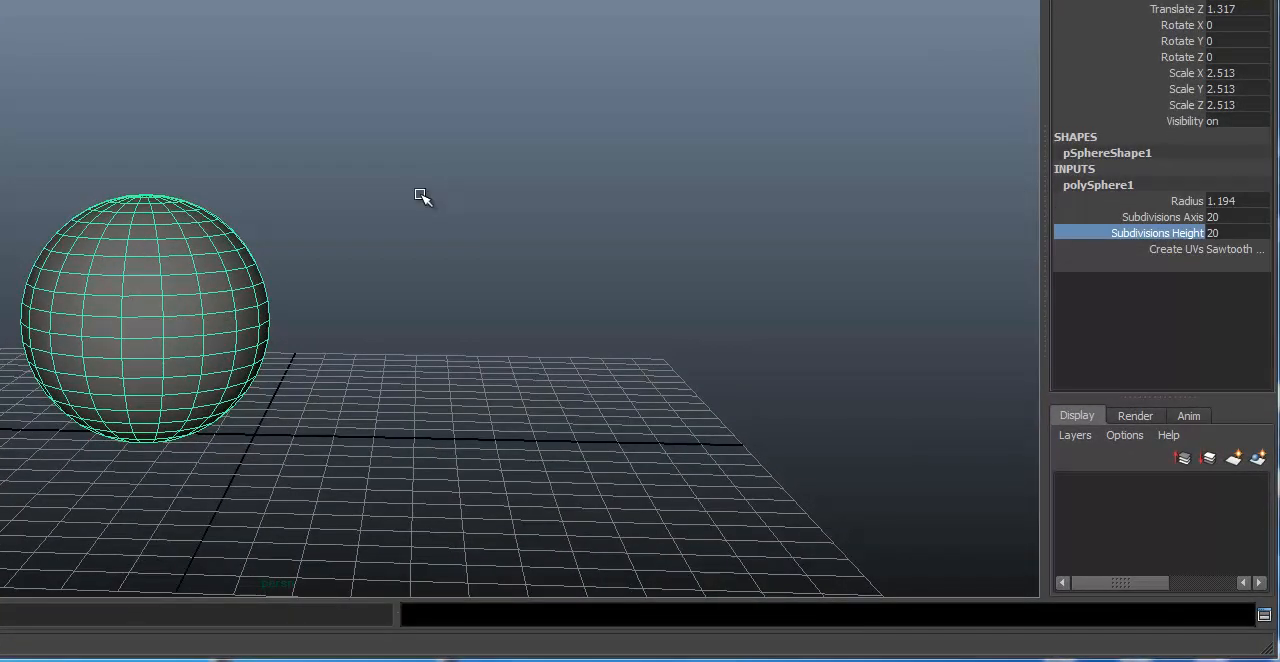
pyautogui.moveTo(457, 194); pyautogui.dragTo(911, 197, button='middle')
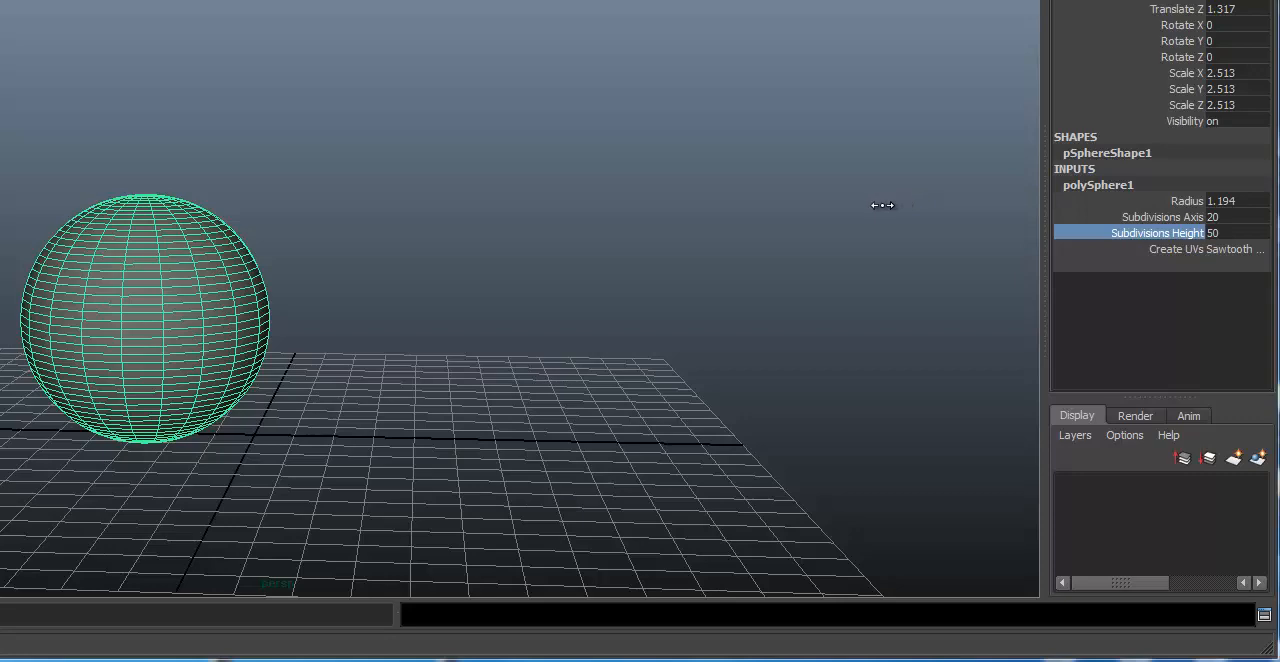
pyautogui.moveTo(823, 211); pyautogui.dragTo(249, 244, button='middle')
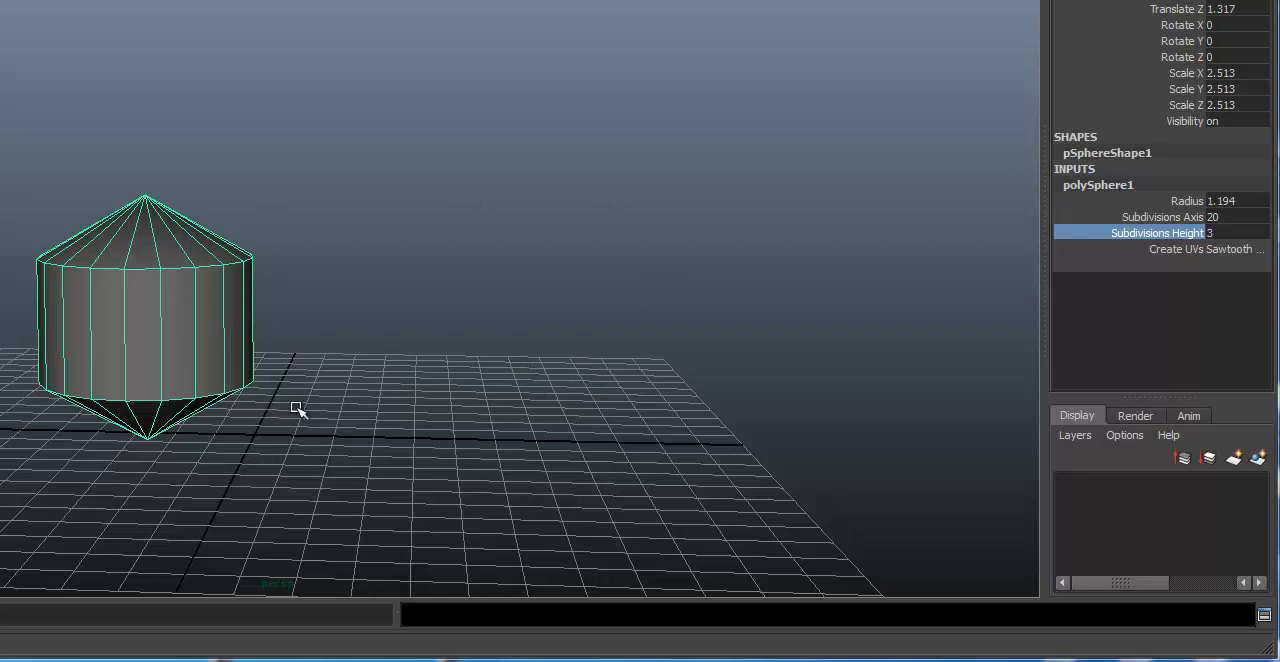
# Step: Compare the sphere in wireframe and smooth-shaded display, ending in shaded display
pyautogui.press('4')
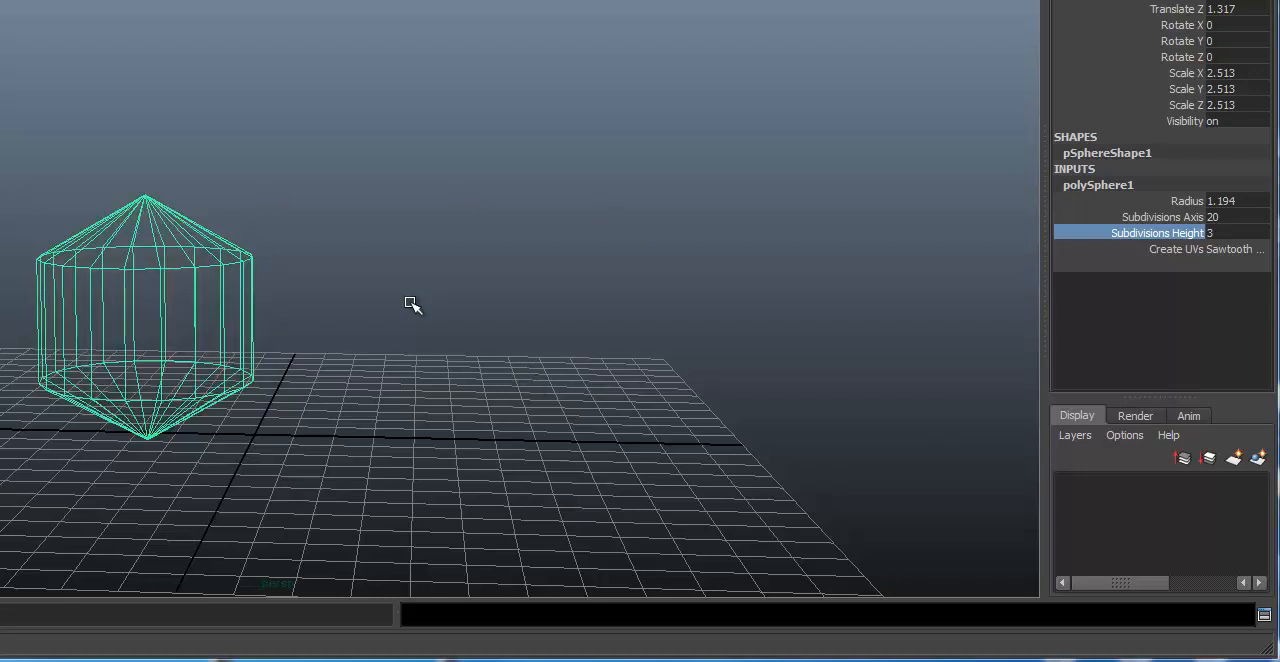
pyautogui.press('5')
pyautogui.press('4')
pyautogui.press('5')
# Step: Select the cylinder and show the scene in wireframe
pyautogui.keyDown('alt'); pyautogui.moveTo(346, 374); pyautogui.dragTo(977, 280, button='right'); pyautogui.keyUp('alt')
pyautogui.keyDown('alt'); pyautogui.moveTo(500, 368); pyautogui.dragTo(840, 287, button='middle'); pyautogui.keyUp('alt')
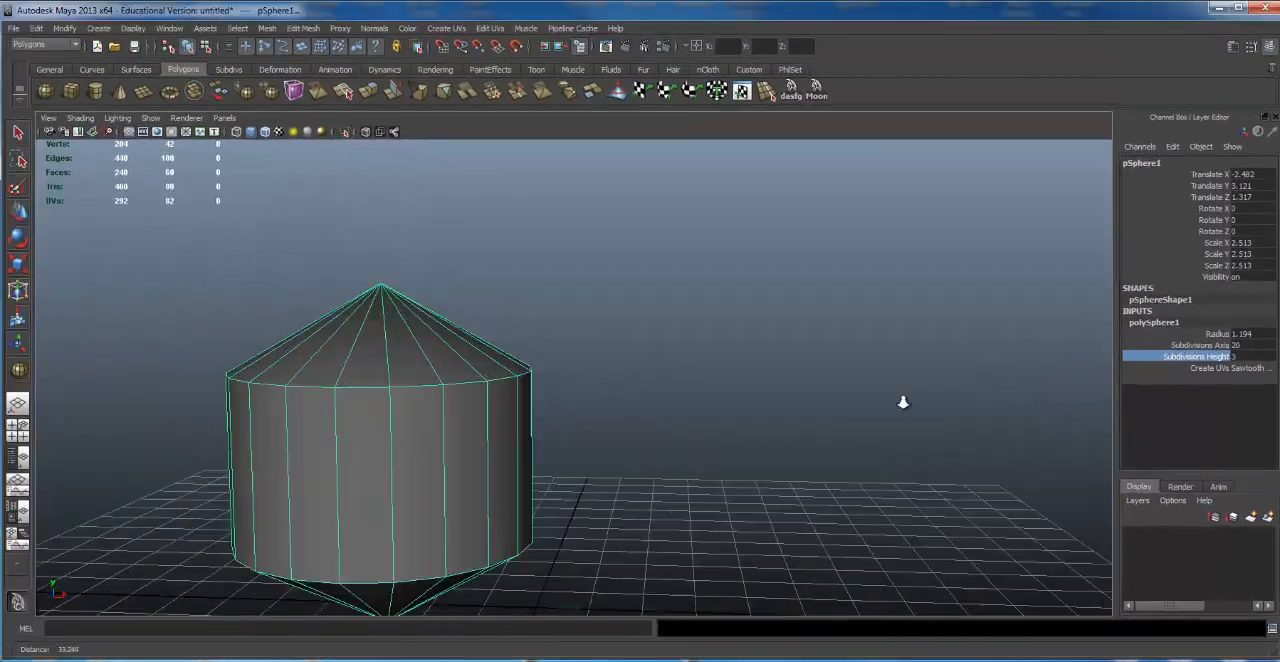
pyautogui.keyDown('alt'); pyautogui.moveTo(840, 287); pyautogui.dragTo(783, 383, button='right'); pyautogui.keyUp('alt')
pyautogui.click(634, 314)
pyautogui.keyDown('alt'); pyautogui.moveTo(686, 357); pyautogui.dragTo(696, 347, button='middle'); pyautogui.keyUp('alt')
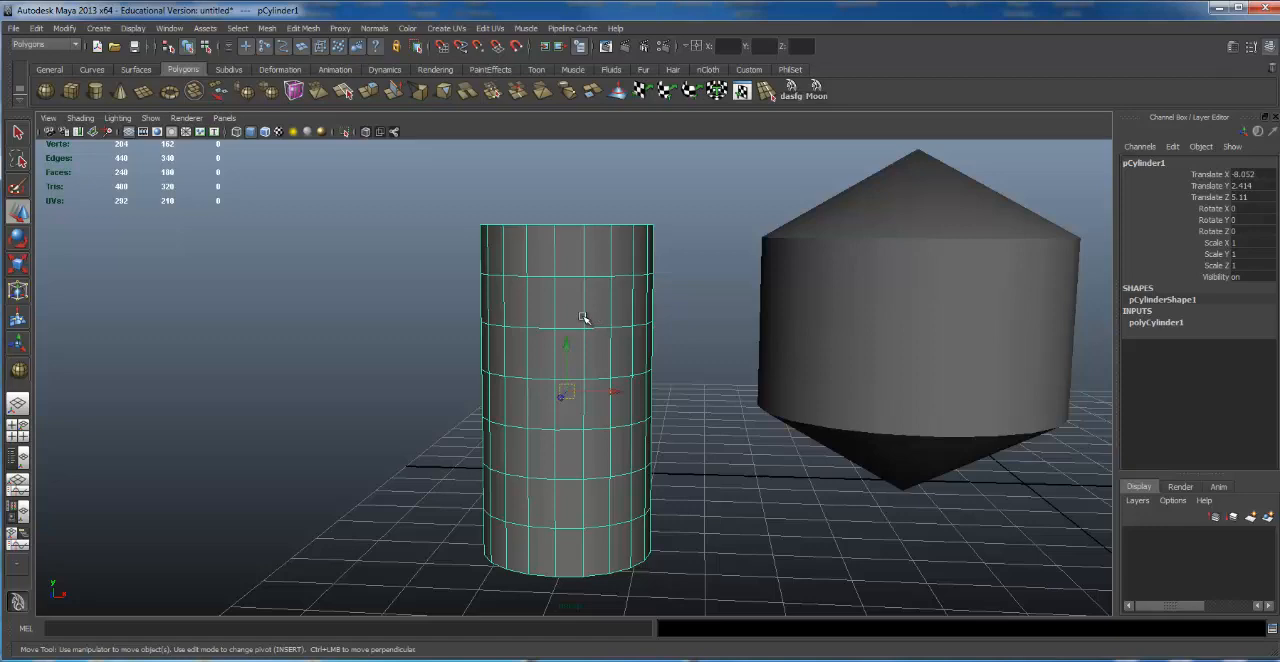
pyautogui.press('4')
pyautogui.rightClick(557, 277)
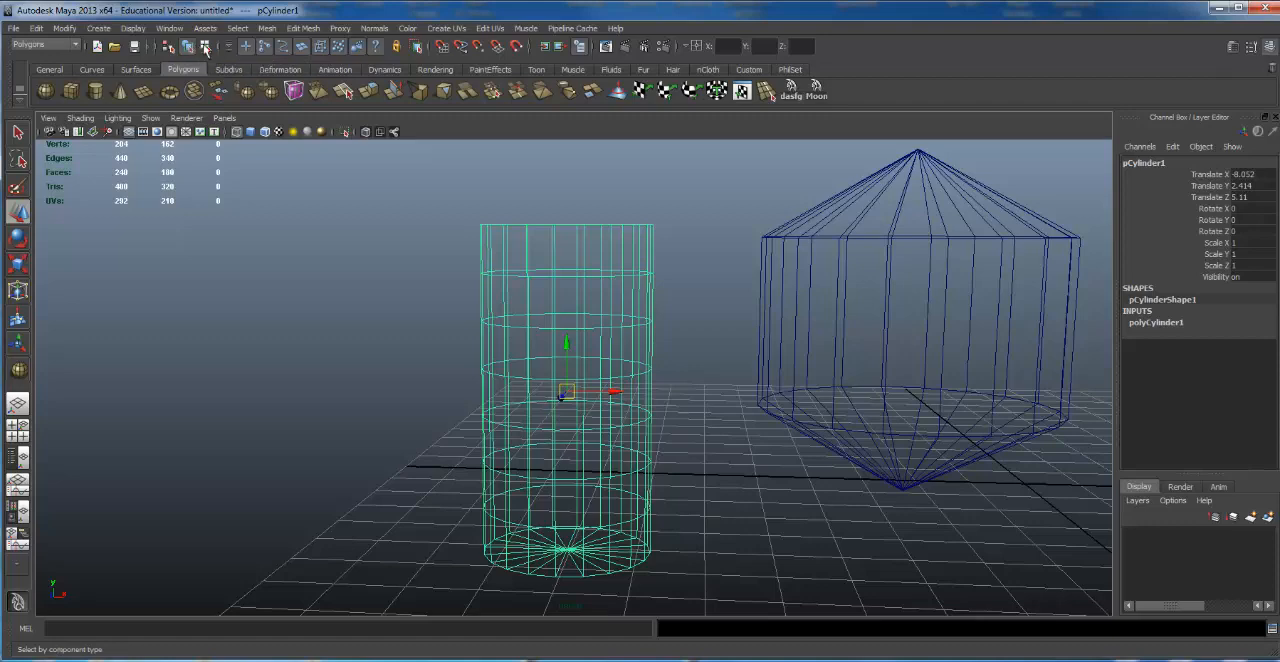
# Step: Select the ring of vertices just below the cylinder's top in component mode and return to object selection
pyautogui.click(205, 47)
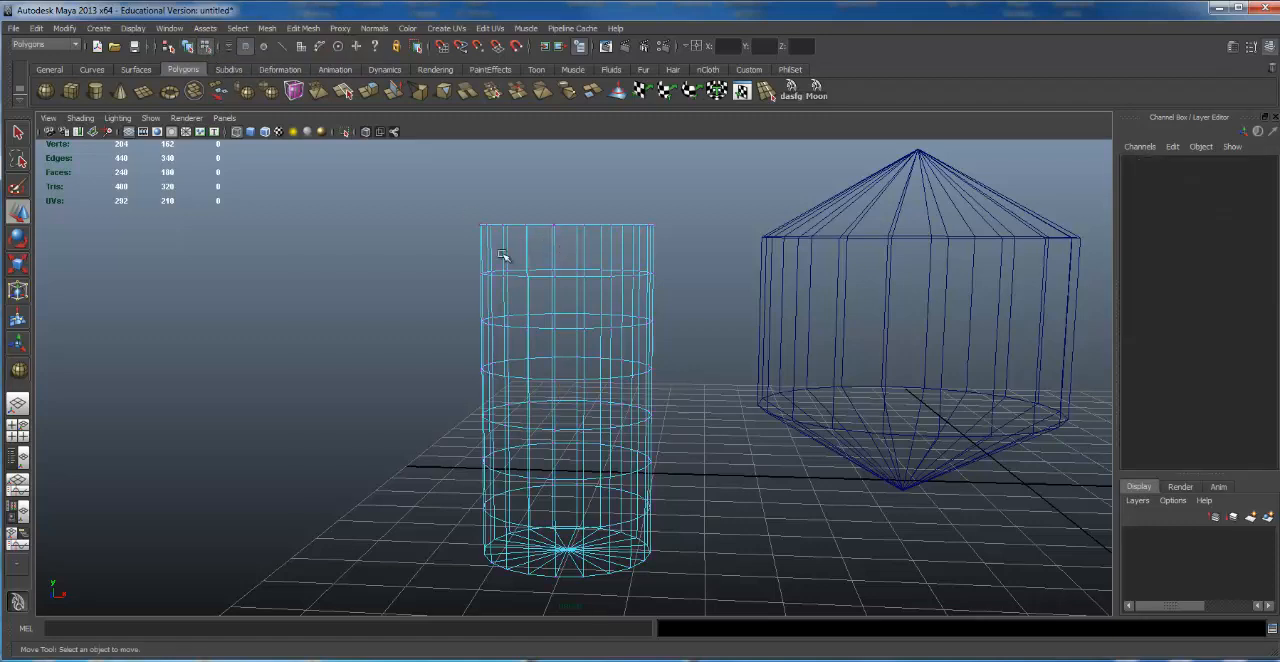
pyautogui.moveTo(445, 250); pyautogui.dragTo(745, 288)
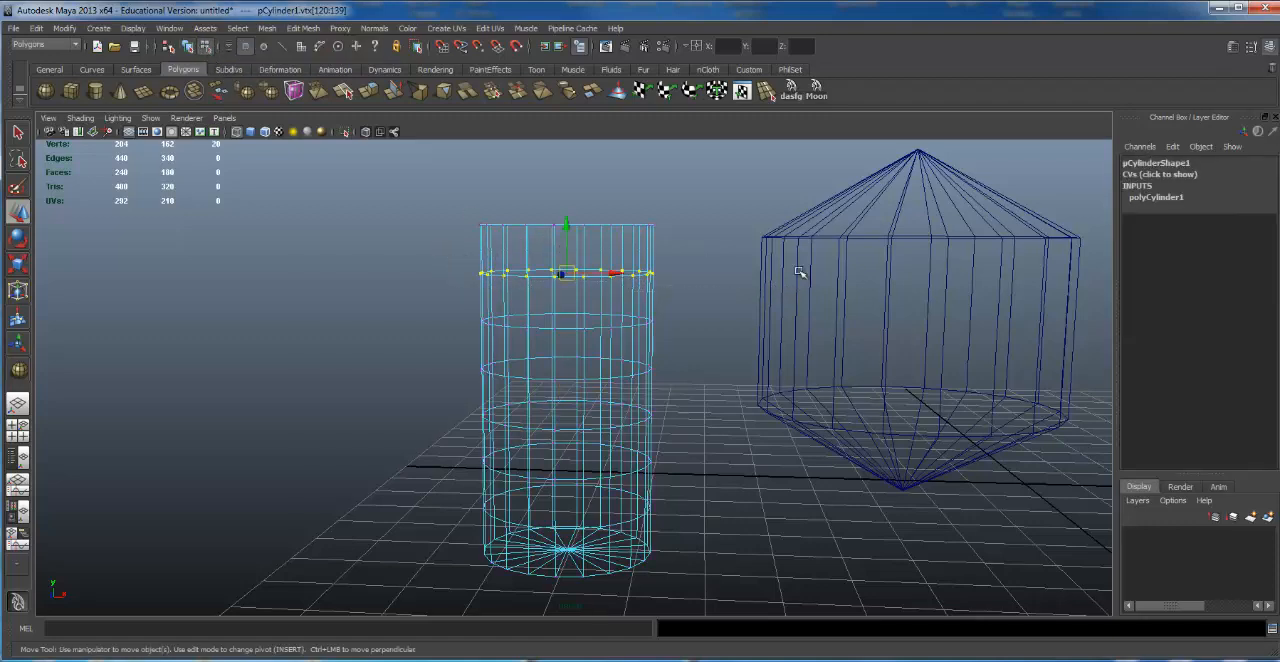
pyautogui.click(190, 47)
# Step: Switch the cylinder to vertex mode and back to object mode, and reselect the whole cylinder
pyautogui.rightClick(603, 273)
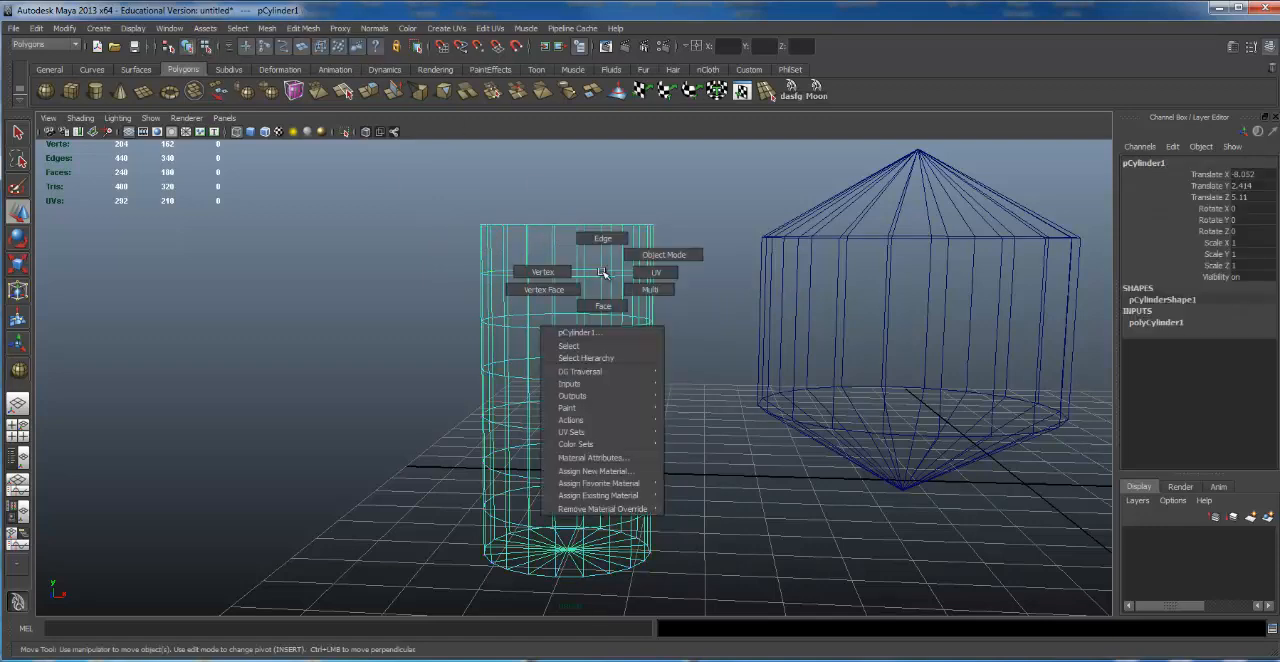
pyautogui.rightClick(573, 272)
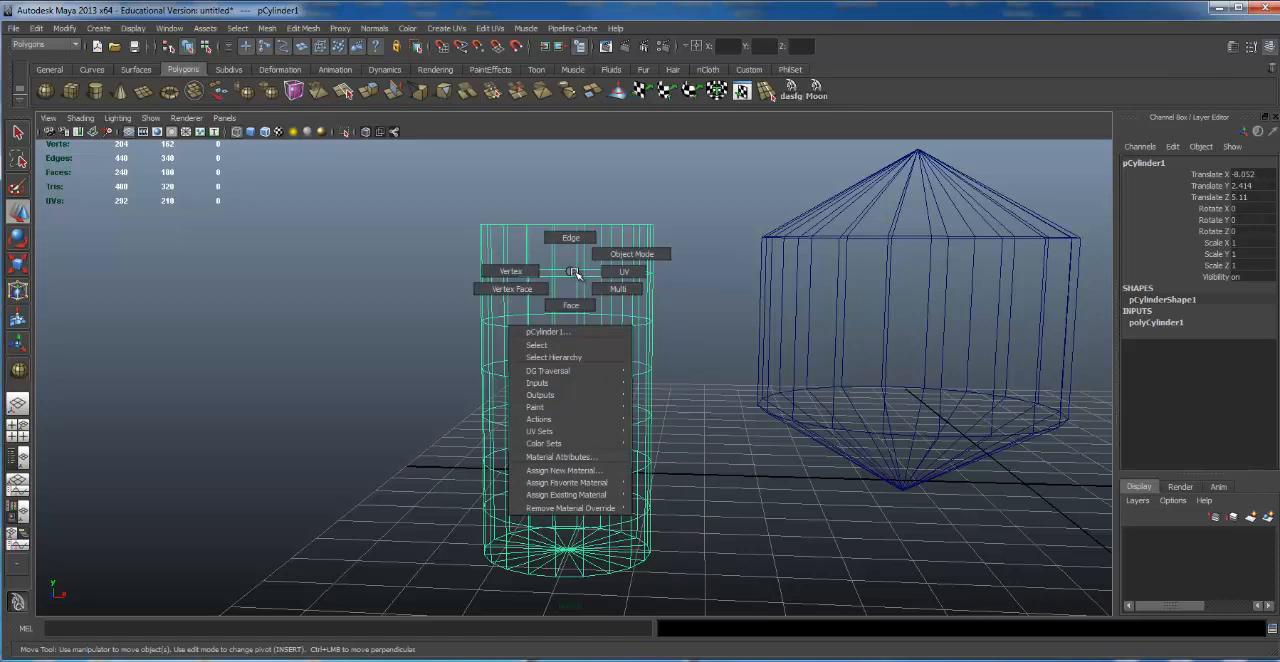
pyautogui.click(506, 271)
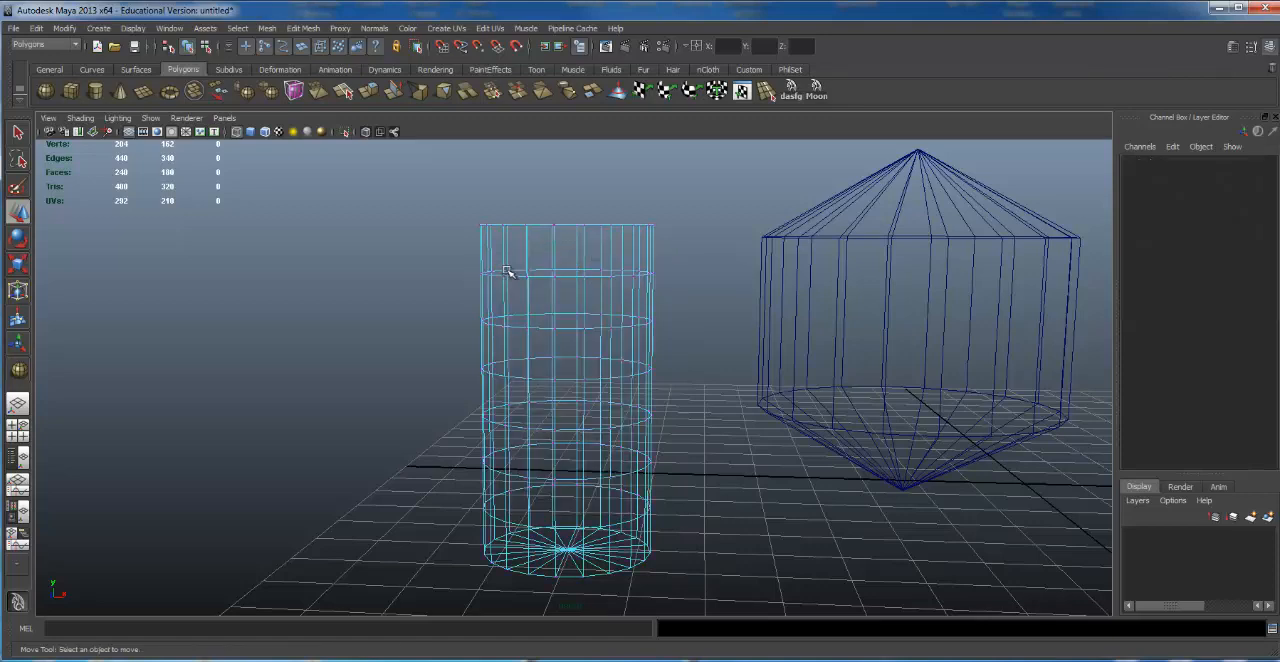
pyautogui.rightClick(556, 276)
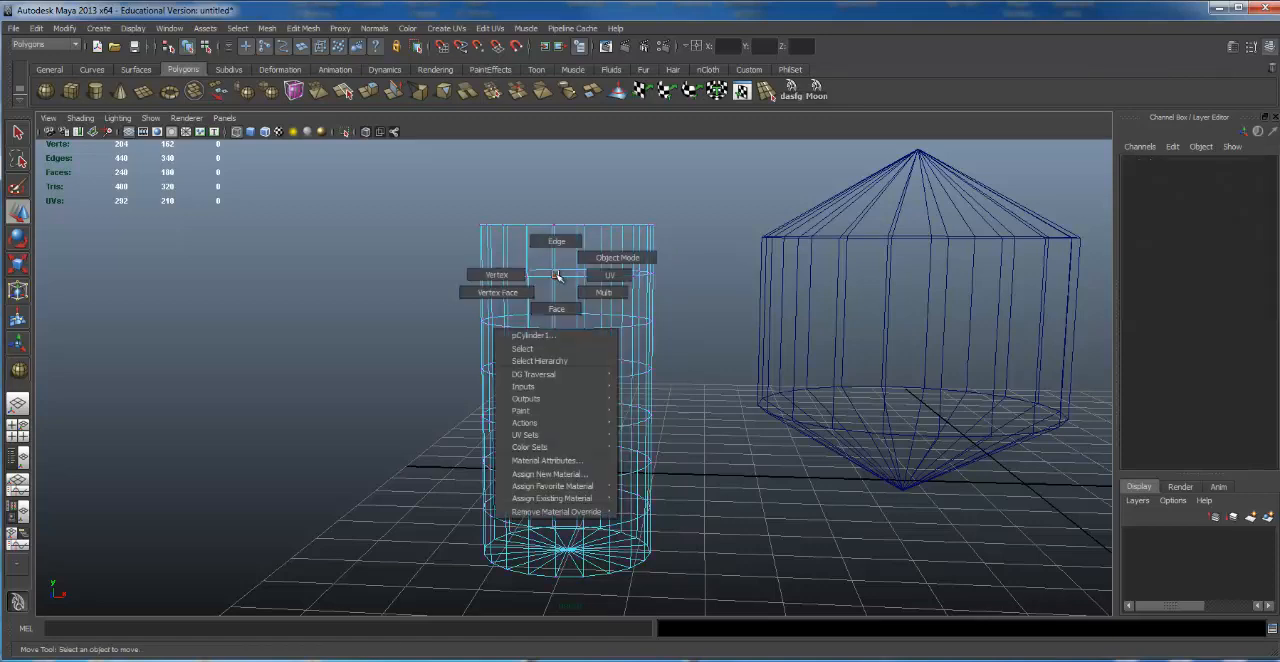
pyautogui.click(606, 259)
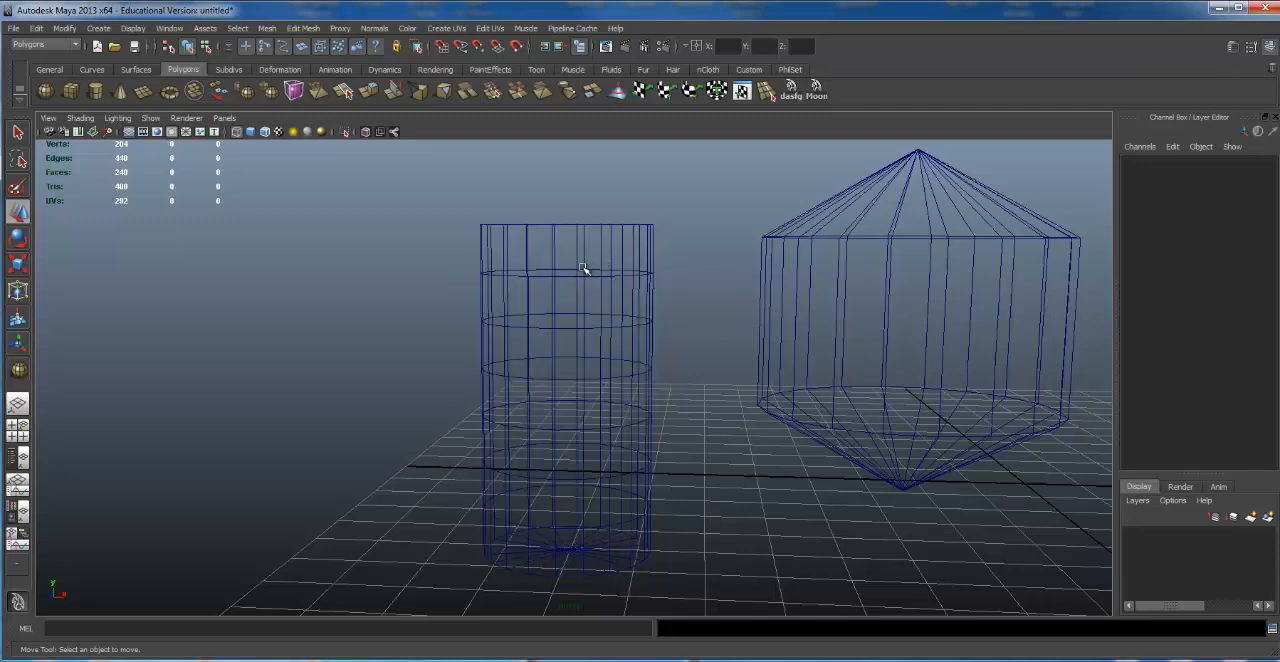
pyautogui.click(582, 271)
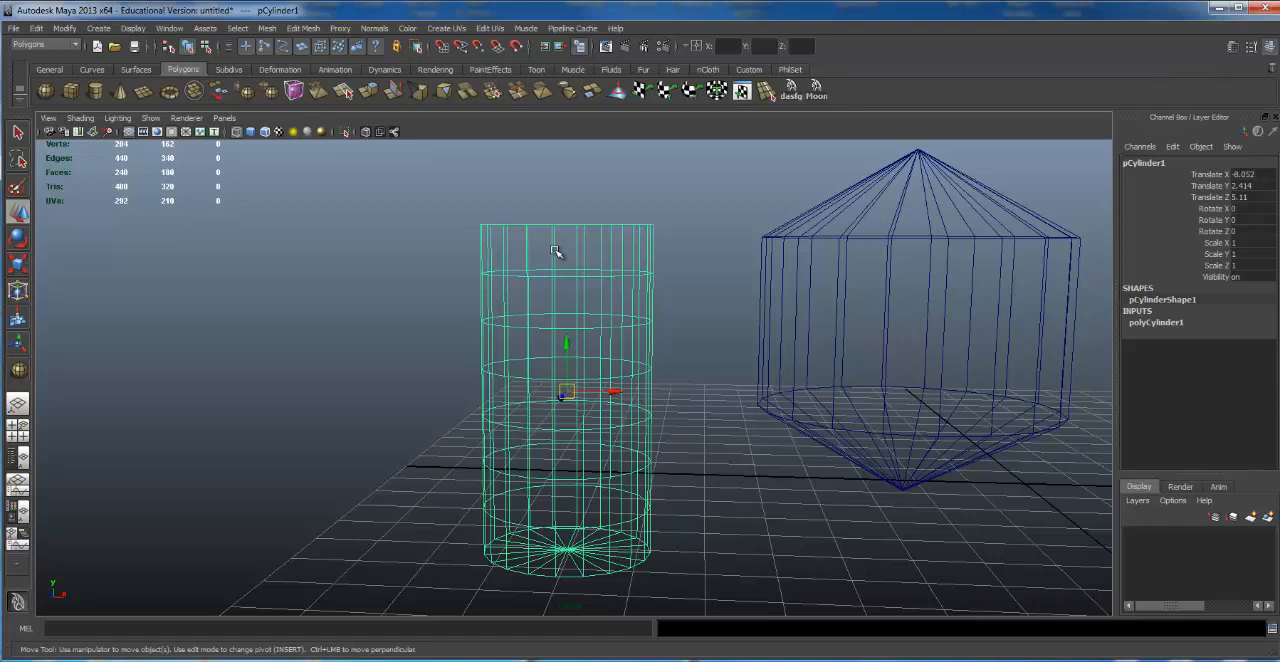
# Step: Toggle the cylinder repeatedly between object and component selection, ending in object mode
pyautogui.click(556, 251)
pyautogui.press('F8')
pyautogui.press('F8')
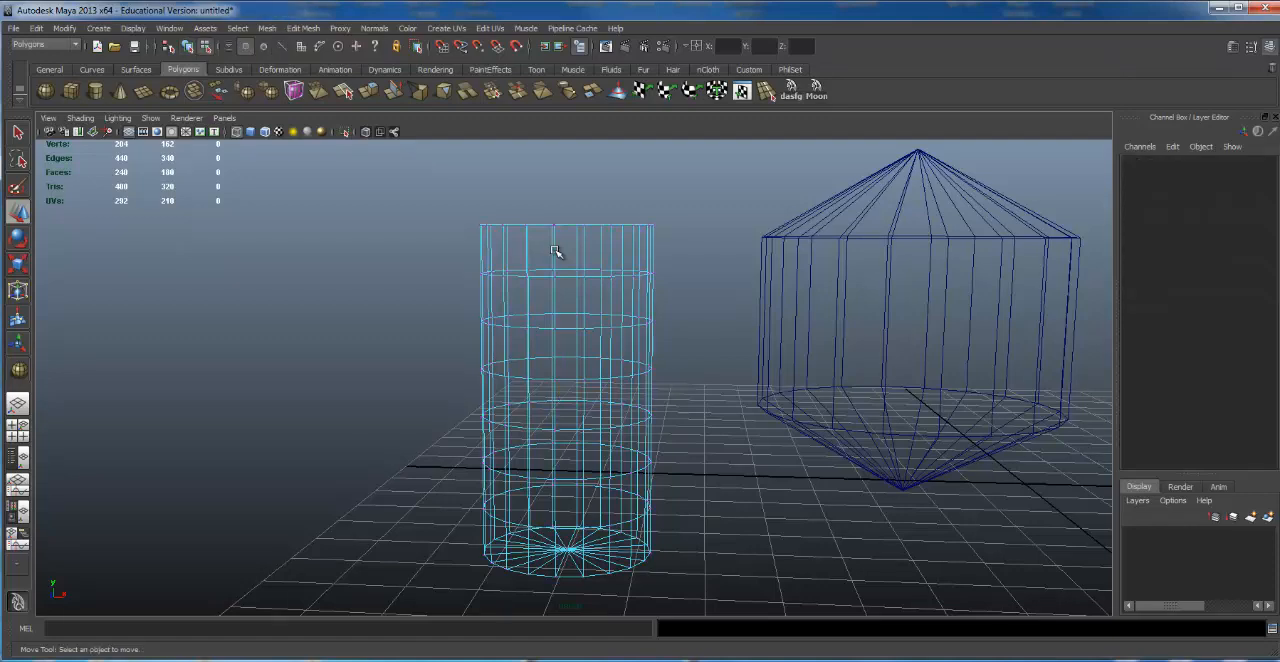
pyautogui.press('F8')
pyautogui.press('F8')
pyautogui.press('F8')
pyautogui.press('F8')
pyautogui.press('F8')
pyautogui.press('F8')
pyautogui.press('F8')
pyautogui.press('F8')
pyautogui.press('F8')
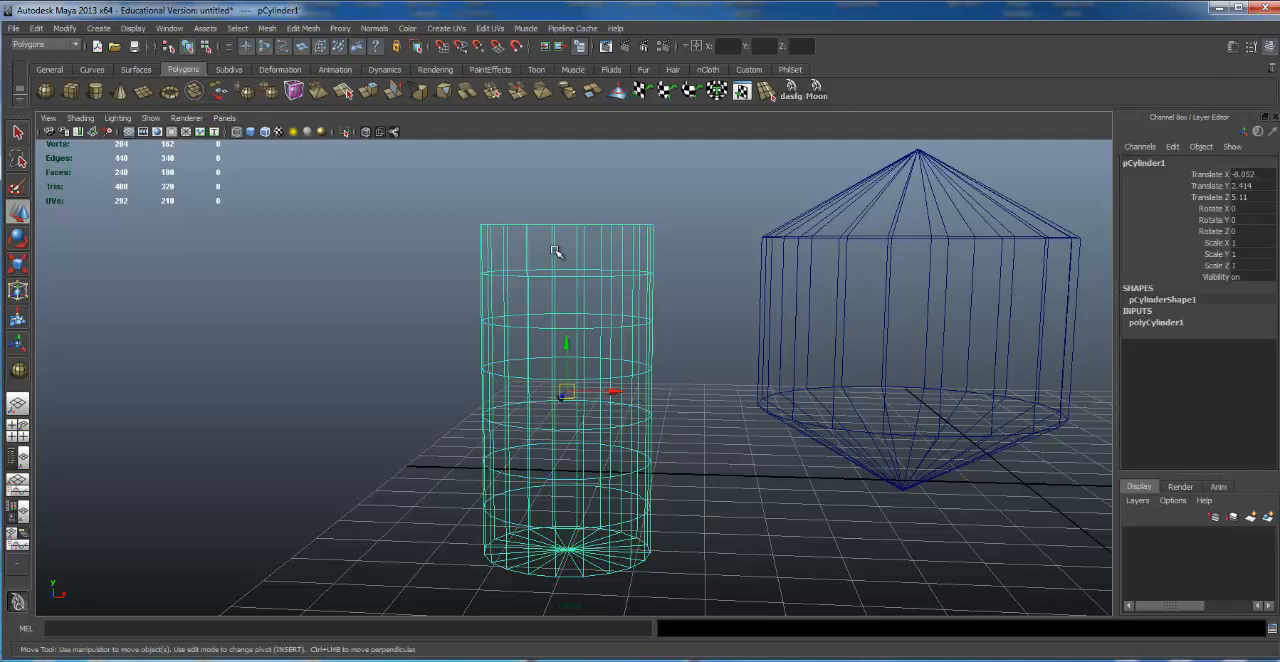
pyautogui.press('F8')
pyautogui.press('F8')
pyautogui.press('F8')
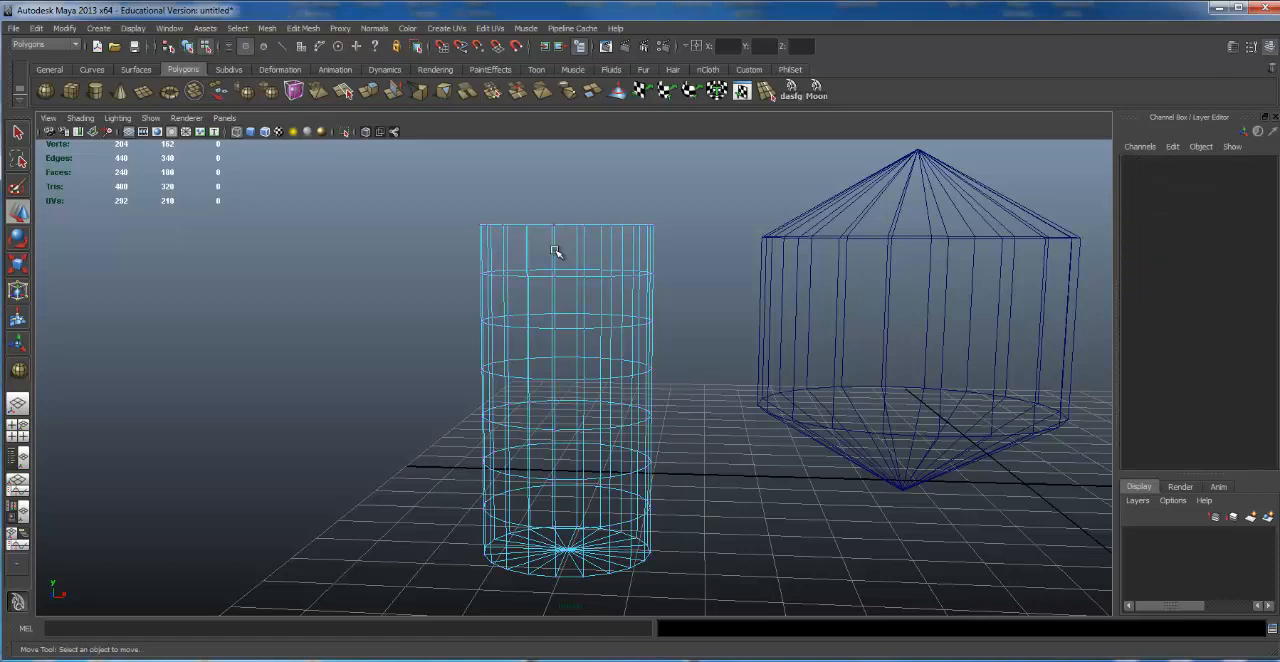
pyautogui.press('F8')
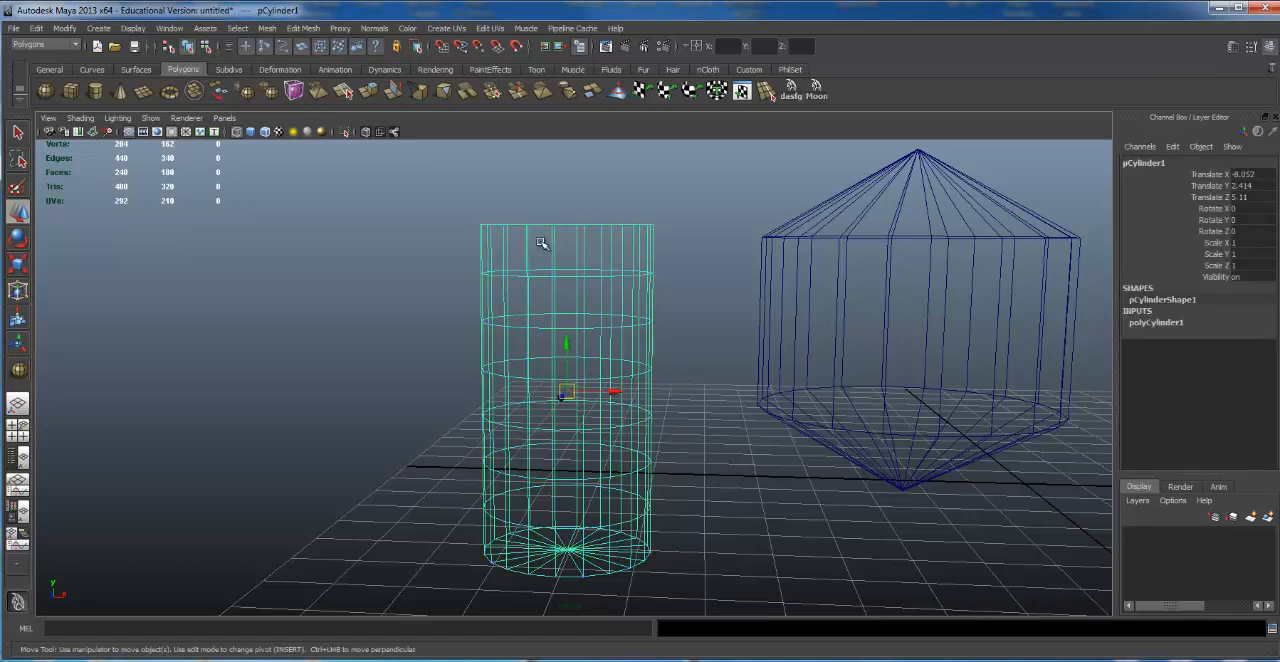
# Step: Show the scene smooth-shaded and put the cylinder into face selection mode
pyautogui.moveTo(555, 245); pyautogui.dragTo(594, 262, button='right')
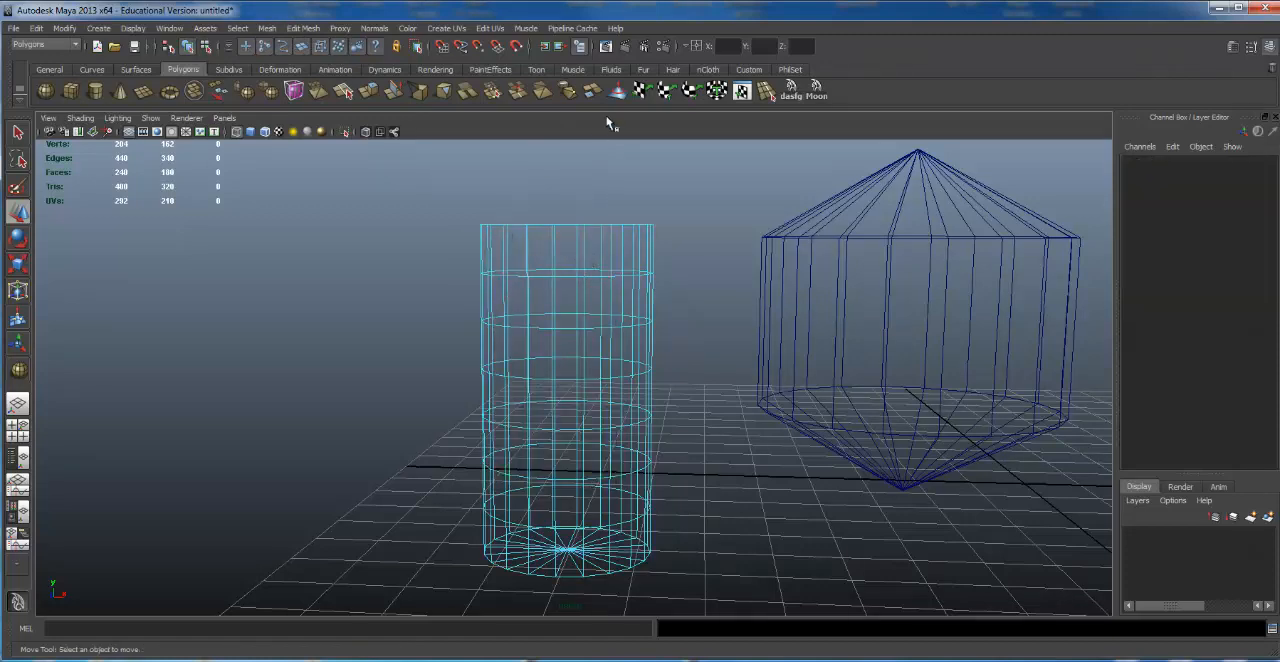
pyautogui.press('5')
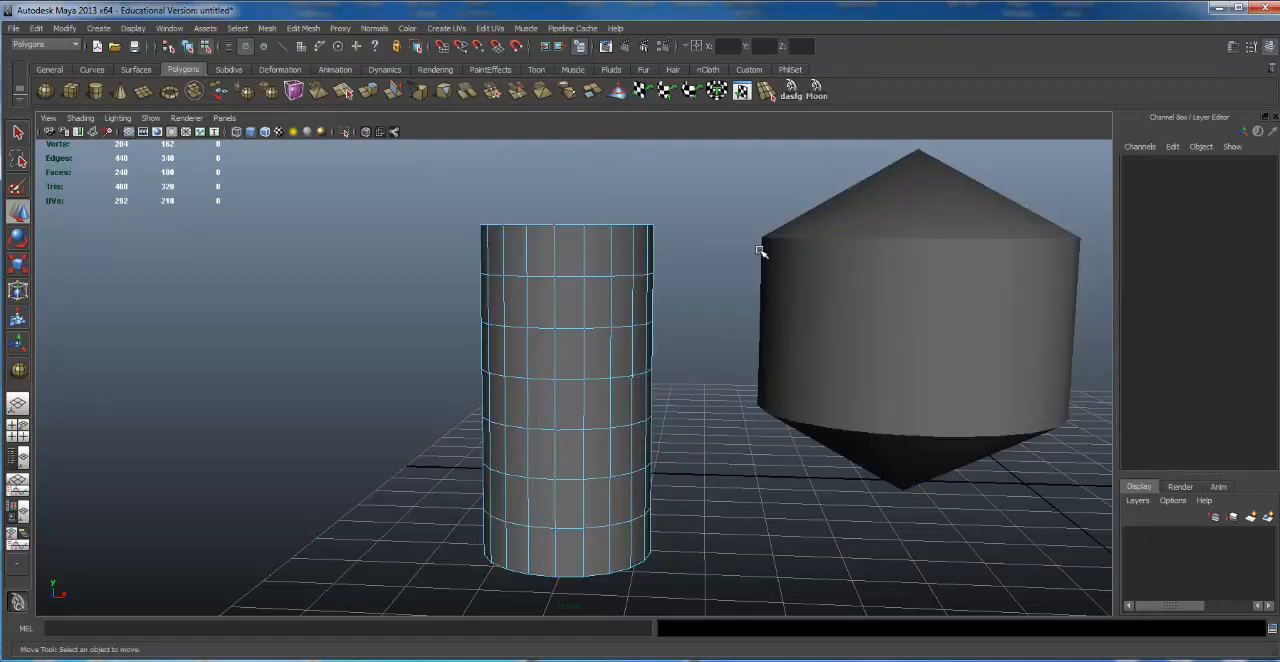
pyautogui.moveTo(555, 236); pyautogui.dragTo(508, 274, button='right')
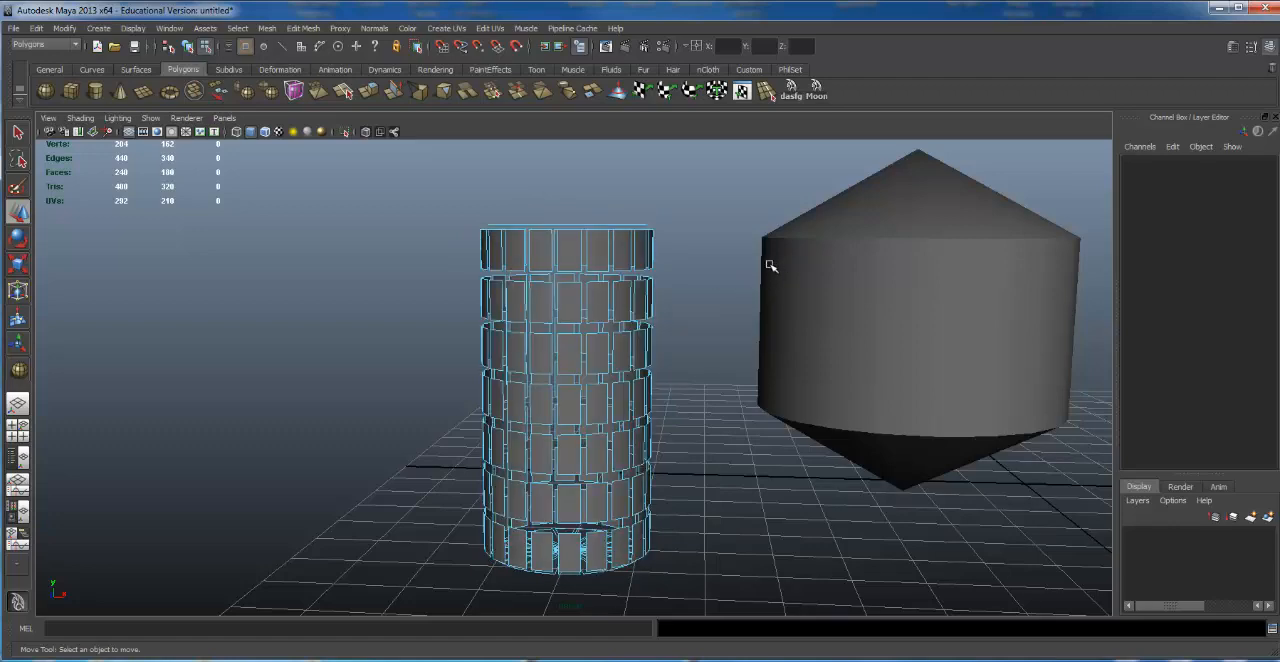
# Step: Toggle the cylinder between object and face component modes, and switch it to vertex selection
pyautogui.keyDown('alt'); pyautogui.moveTo(645, 318); pyautogui.dragTo(666, 289); pyautogui.keyUp('alt')
pyautogui.press('F8')
pyautogui.press('F8')
pyautogui.press('F8')
pyautogui.press('F8')
pyautogui.press('F8')
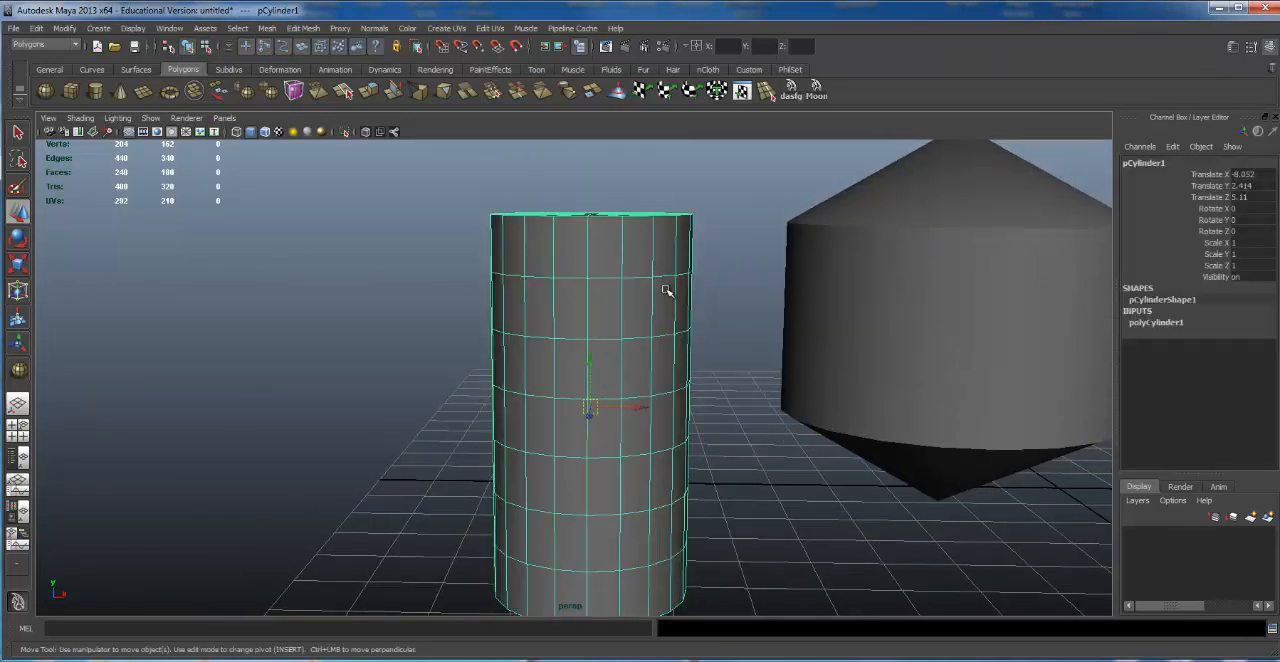
pyautogui.press('F8')
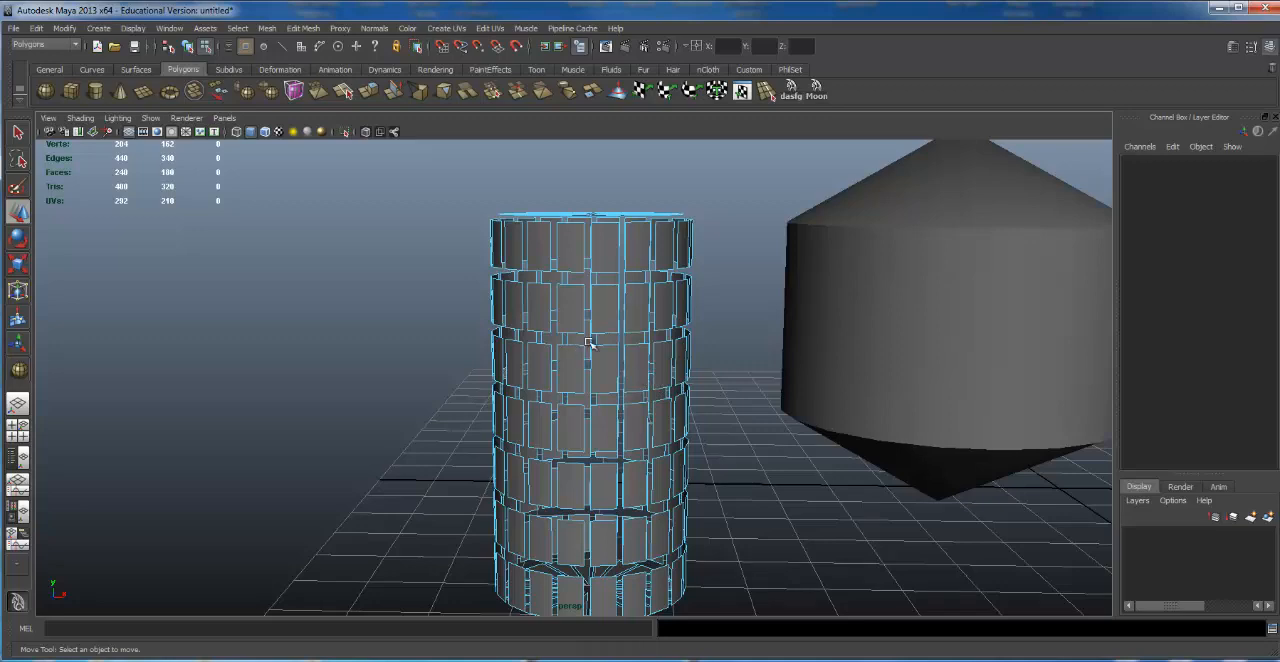
pyautogui.rightClick(609, 248)
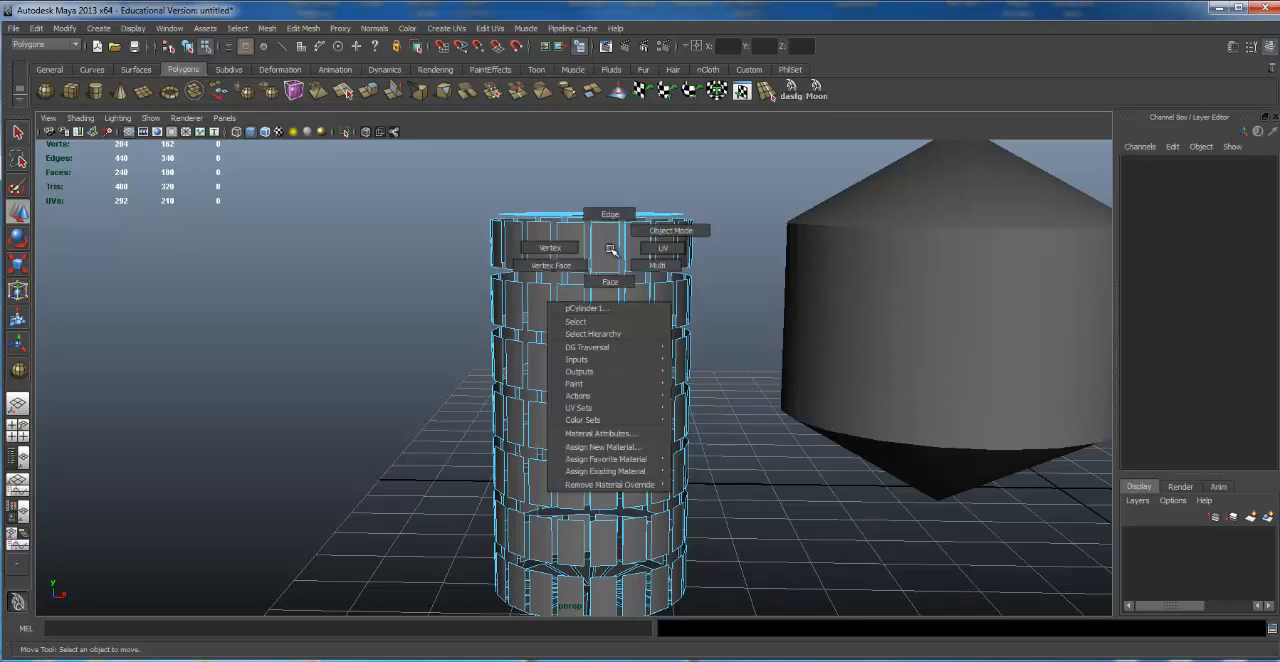
pyautogui.moveTo(610, 248)
pyautogui.mouseDown(button='right')
pyautogui.moveTo(567, 266)
pyautogui.moveTo(632, 260)
pyautogui.moveTo(585, 262)
pyautogui.moveTo(628, 238)
pyautogui.moveTo(530, 244)
pyautogui.mouseUp(button='right')
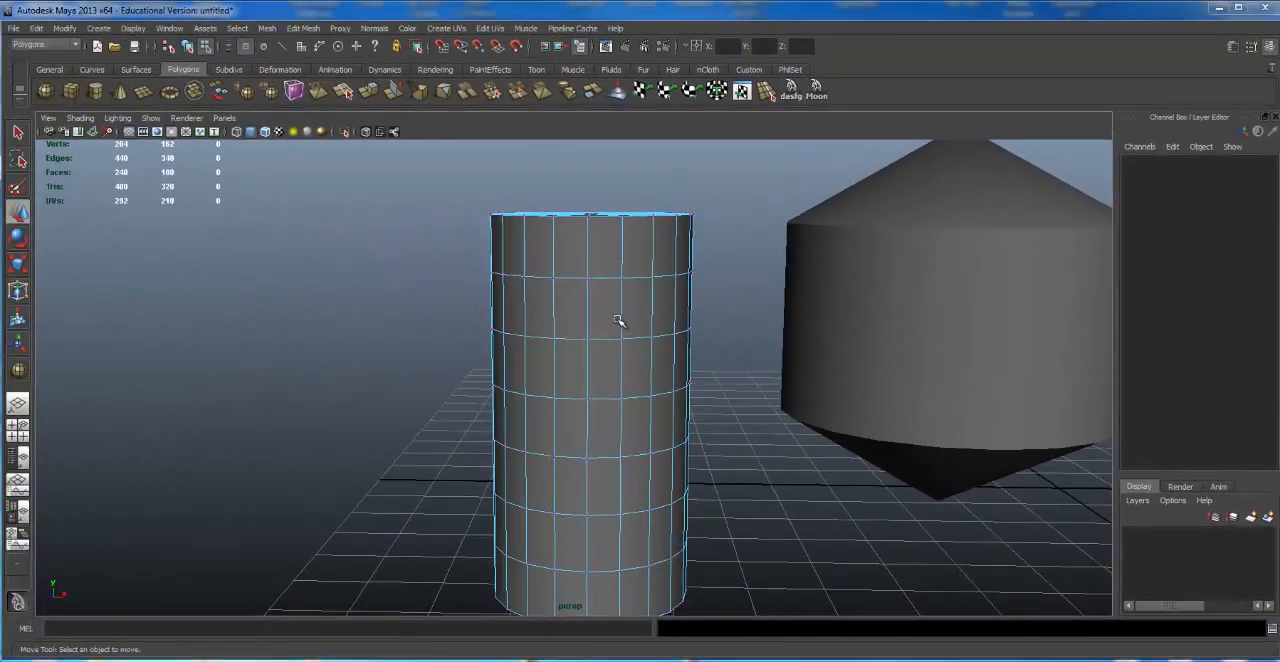
# Step: Show the four-view layout, enlarge the top view, and return to the full perspective view
pyautogui.press('space')
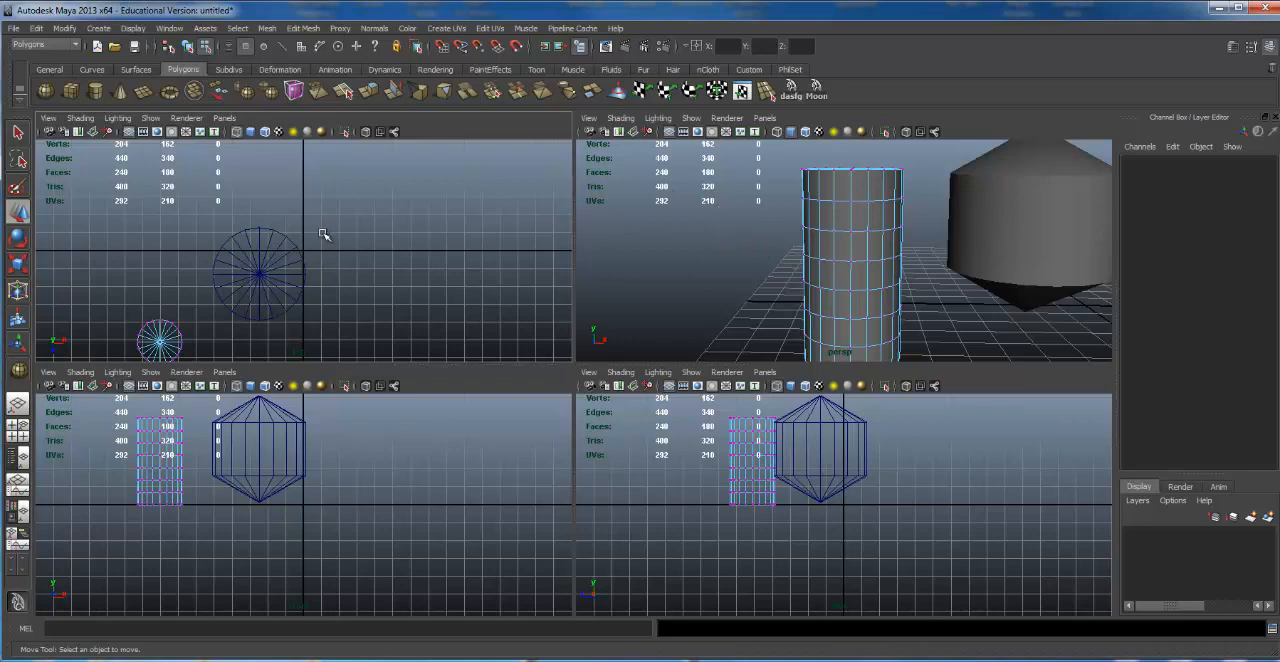
pyautogui.press('space')
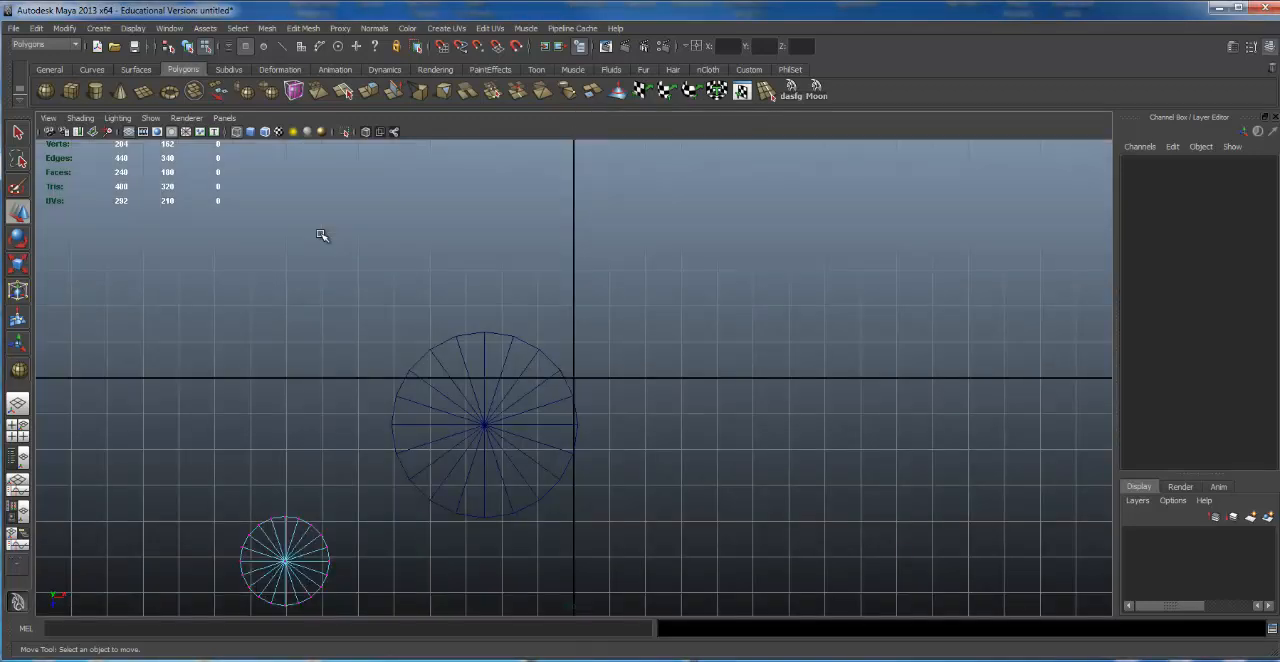
pyautogui.press('space')
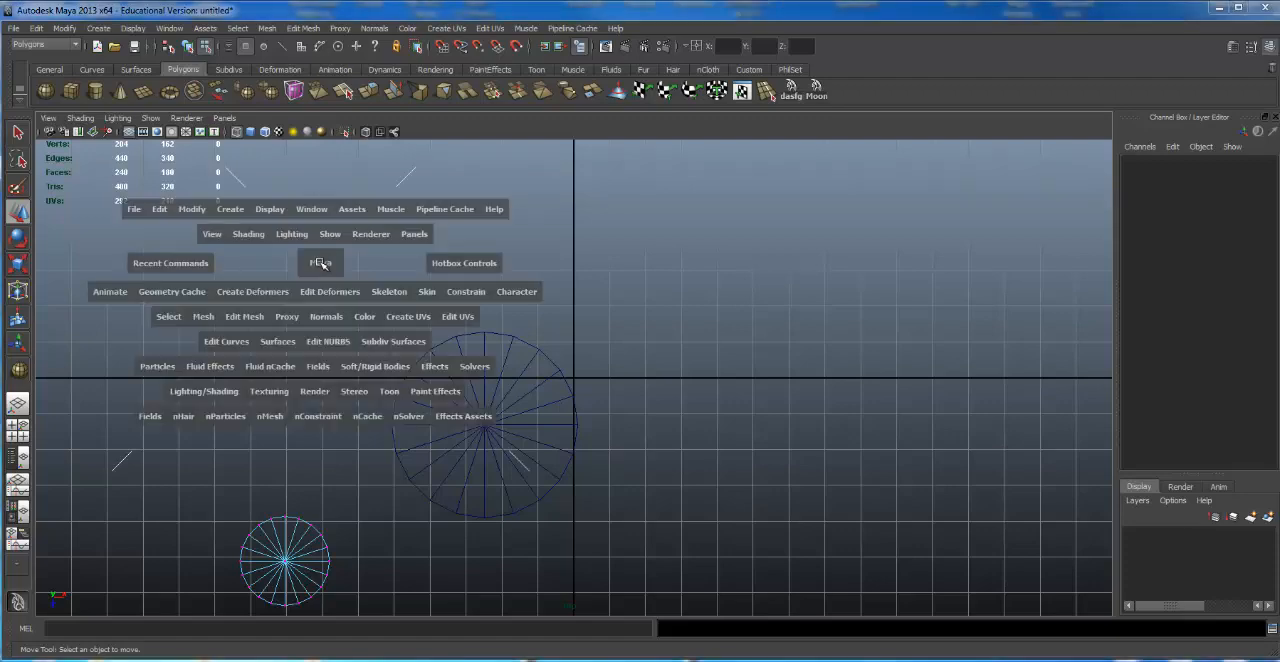
pyautogui.press('space')
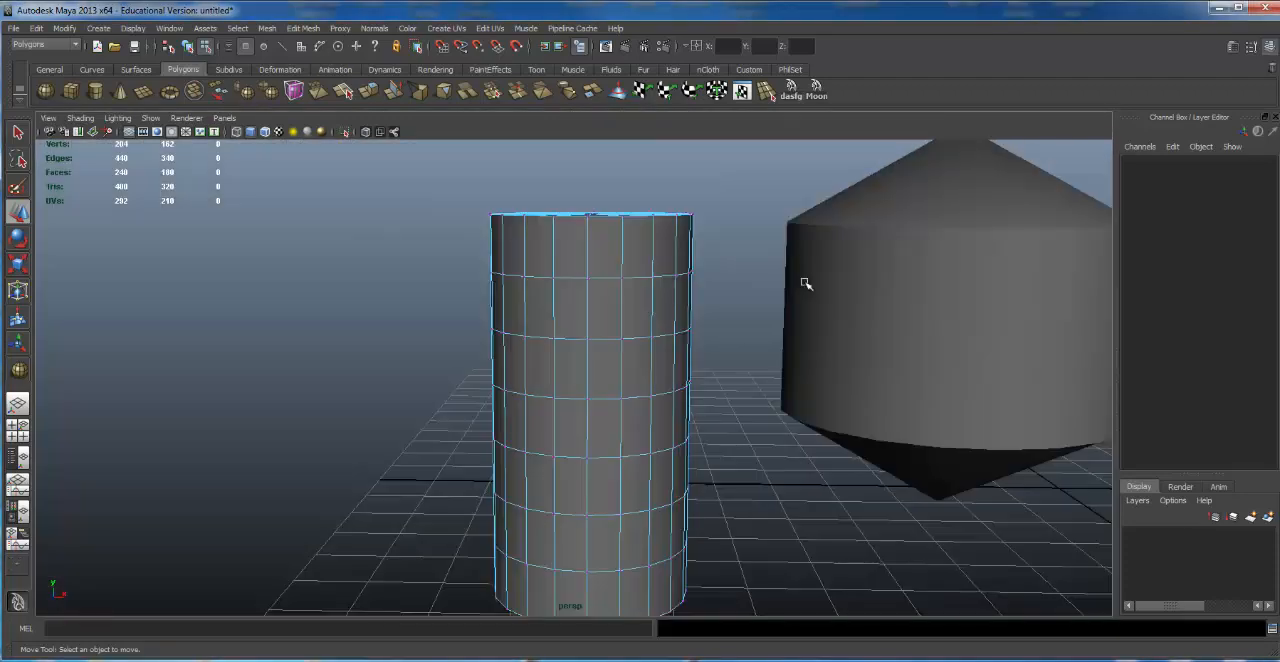
# Step: Alternate between the four-view layout and individual enlarged views, ending on the full perspective view
pyautogui.press('space')
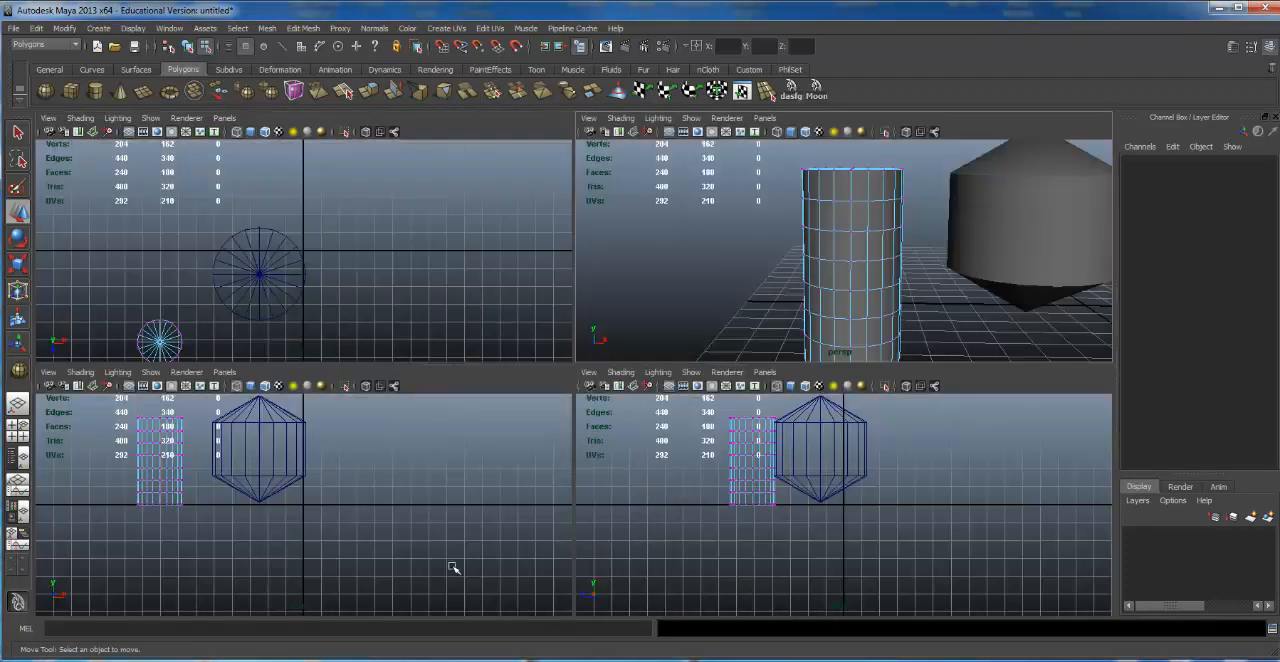
pyautogui.press('space')
pyautogui.press('space')
pyautogui.press('space')
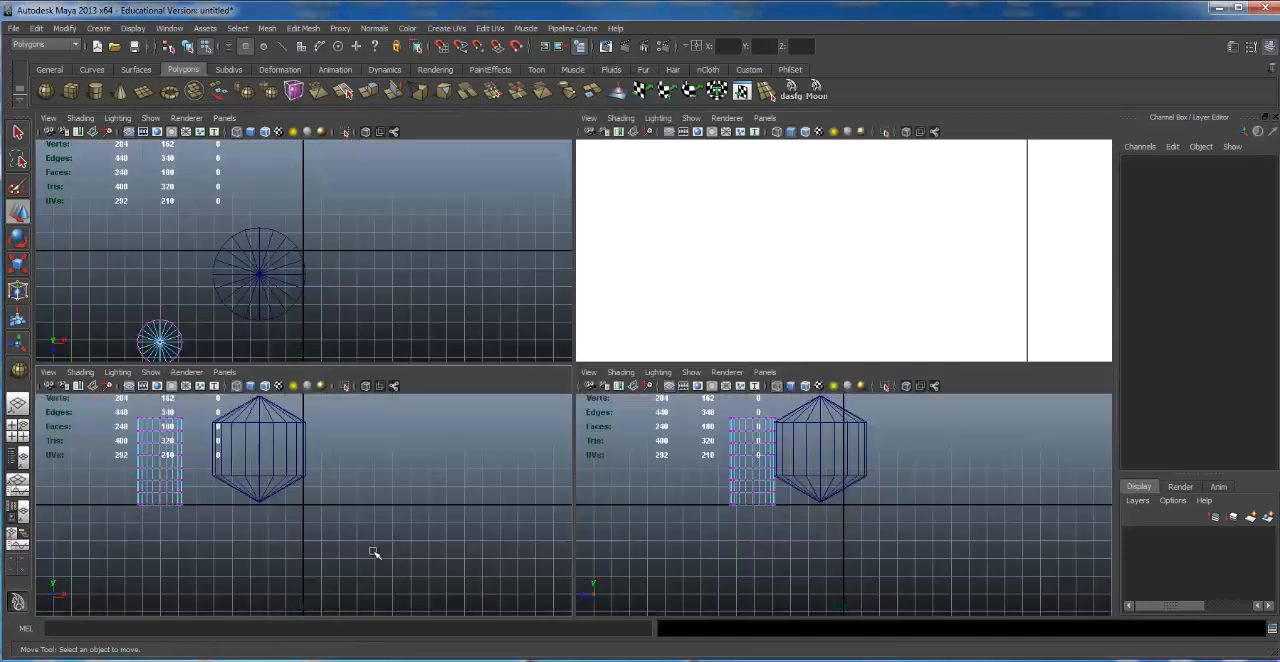
pyautogui.press('space')
pyautogui.press('space')
pyautogui.press('space')
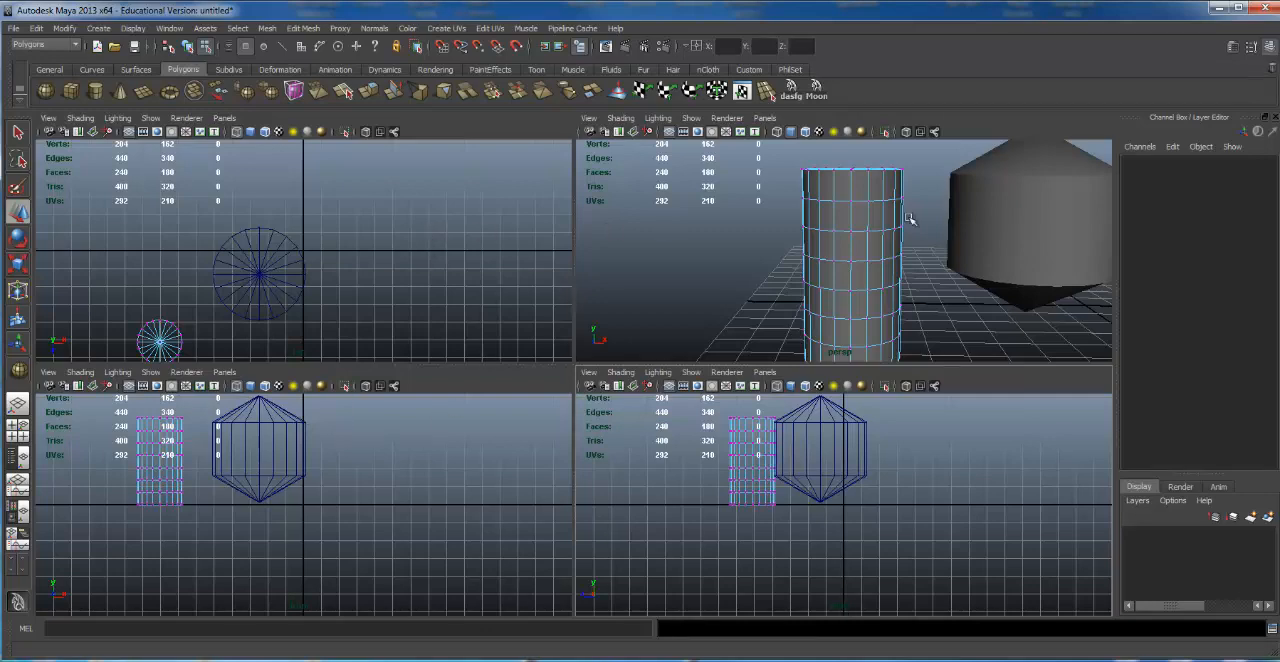
pyautogui.press('space')
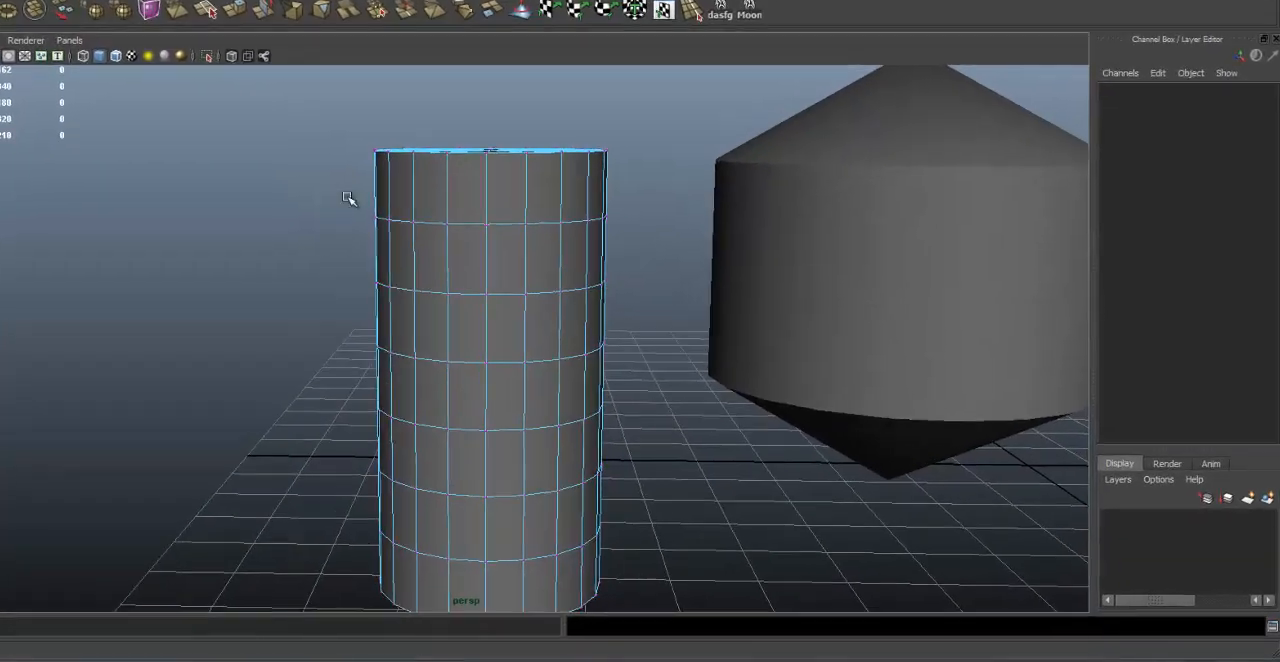
# Step: Select the cylinder's second vertex row from the top in perspective, checking it in wireframe before restoring smooth shading
pyautogui.moveTo(461, 254); pyautogui.dragTo(748, 291)
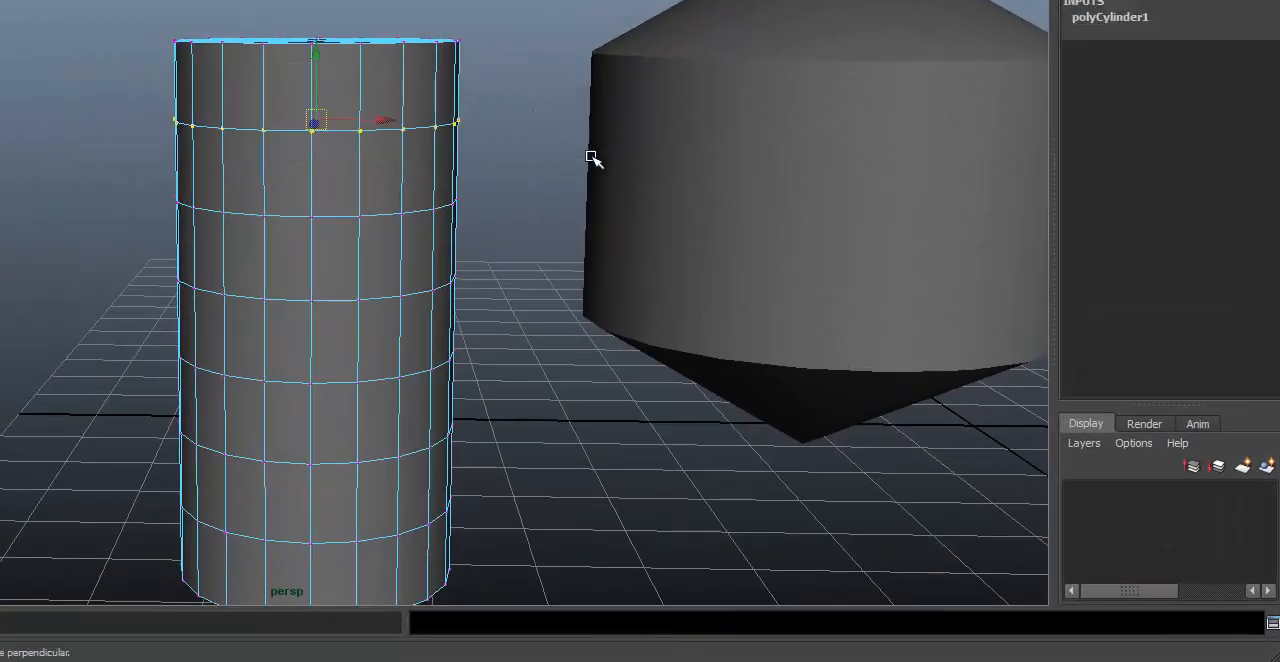
pyautogui.press('4')
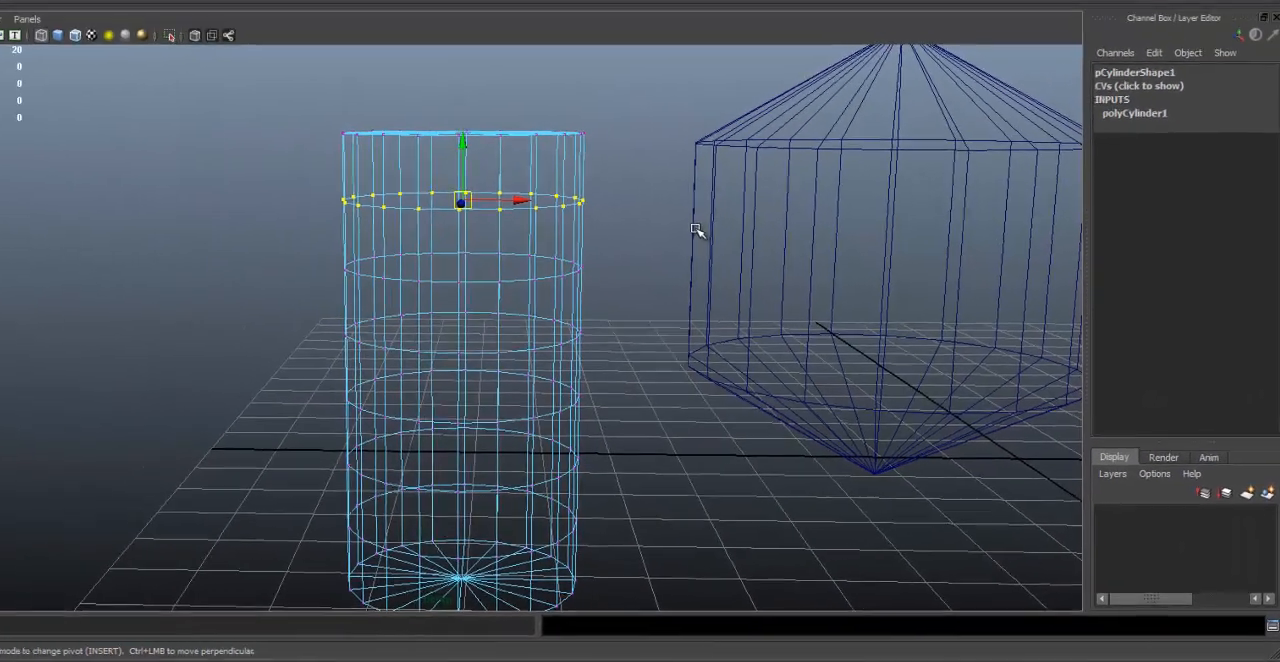
pyautogui.press('5')
# Step: Enlarge the front view from the four-view layout and select the cylinder's fourth and fifth vertex rows from the top
pyautogui.press('space')
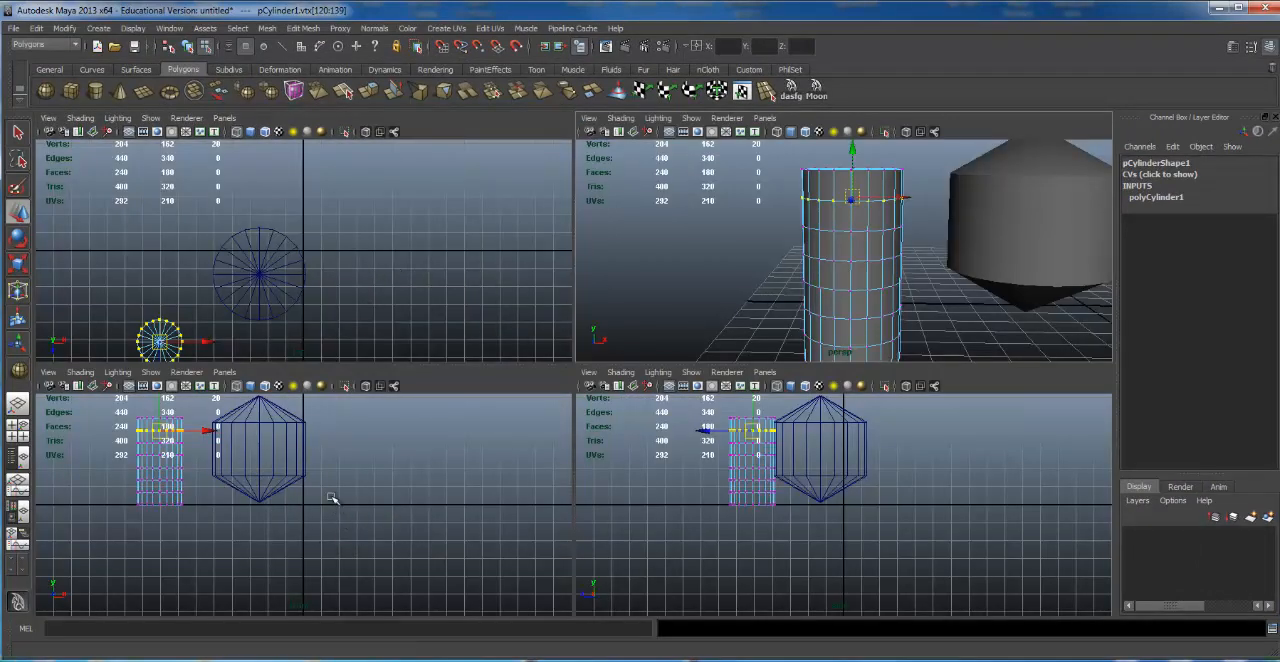
pyautogui.press('space')
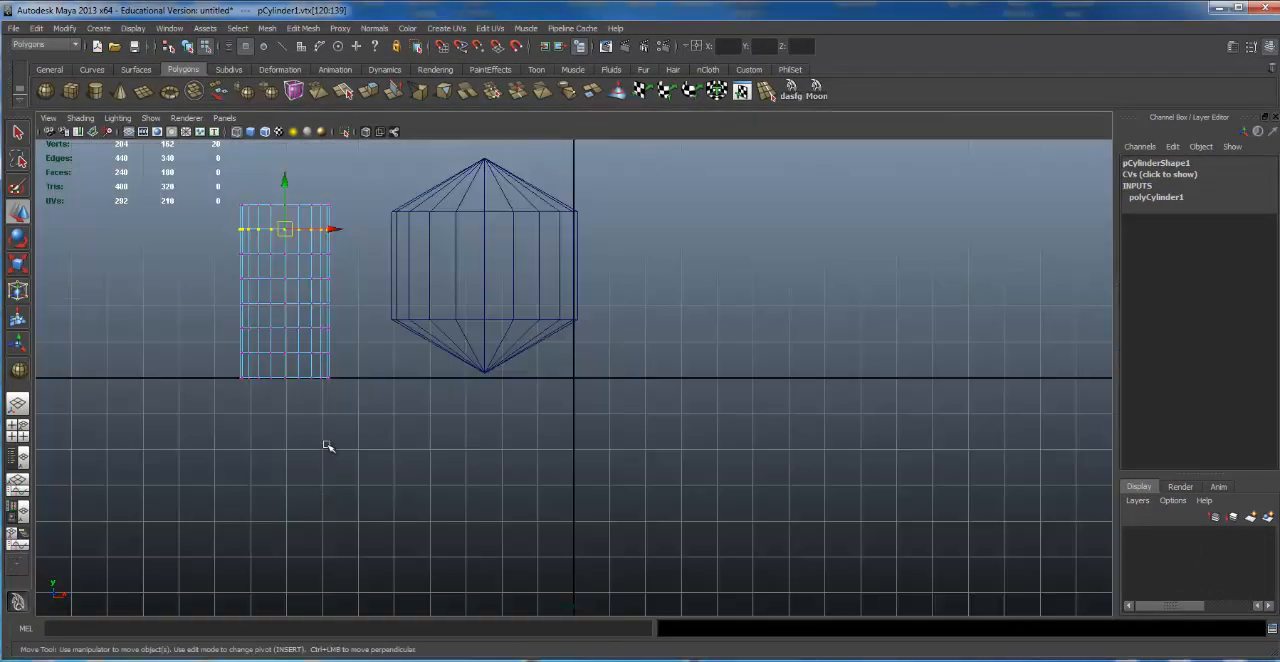
pyautogui.keyDown('alt'); pyautogui.moveTo(307, 399); pyautogui.dragTo(435, 322, button='right'); pyautogui.keyUp('alt')
pyautogui.keyDown('alt'); pyautogui.moveTo(435, 322); pyautogui.dragTo(719, 411, button='middle'); pyautogui.keyUp('alt')
pyautogui.keyDown('alt'); pyautogui.moveTo(719, 411); pyautogui.dragTo(864, 394, button='right'); pyautogui.keyUp('alt')
pyautogui.keyDown('alt'); pyautogui.moveTo(575, 283); pyautogui.dragTo(746, 284, button='right'); pyautogui.keyUp('alt')
pyautogui.keyDown('alt'); pyautogui.moveTo(698, 175); pyautogui.dragTo(682, 240, button='middle'); pyautogui.keyUp('alt')
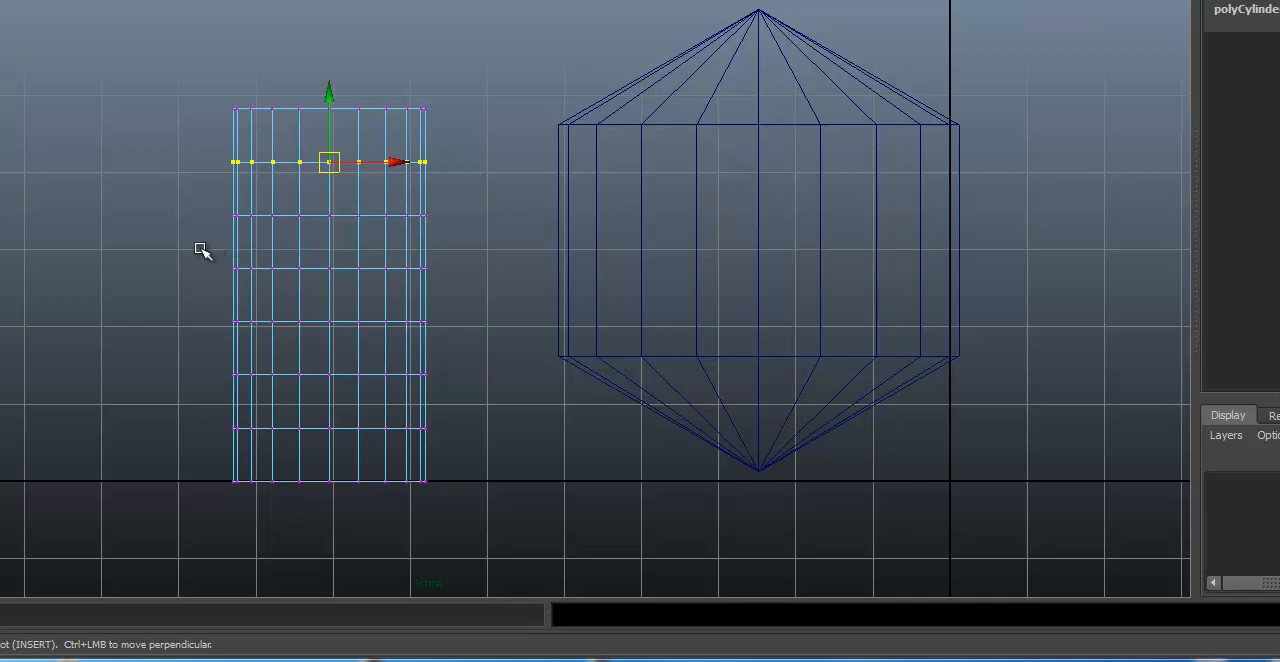
pyautogui.moveTo(191, 253); pyautogui.dragTo(554, 352)
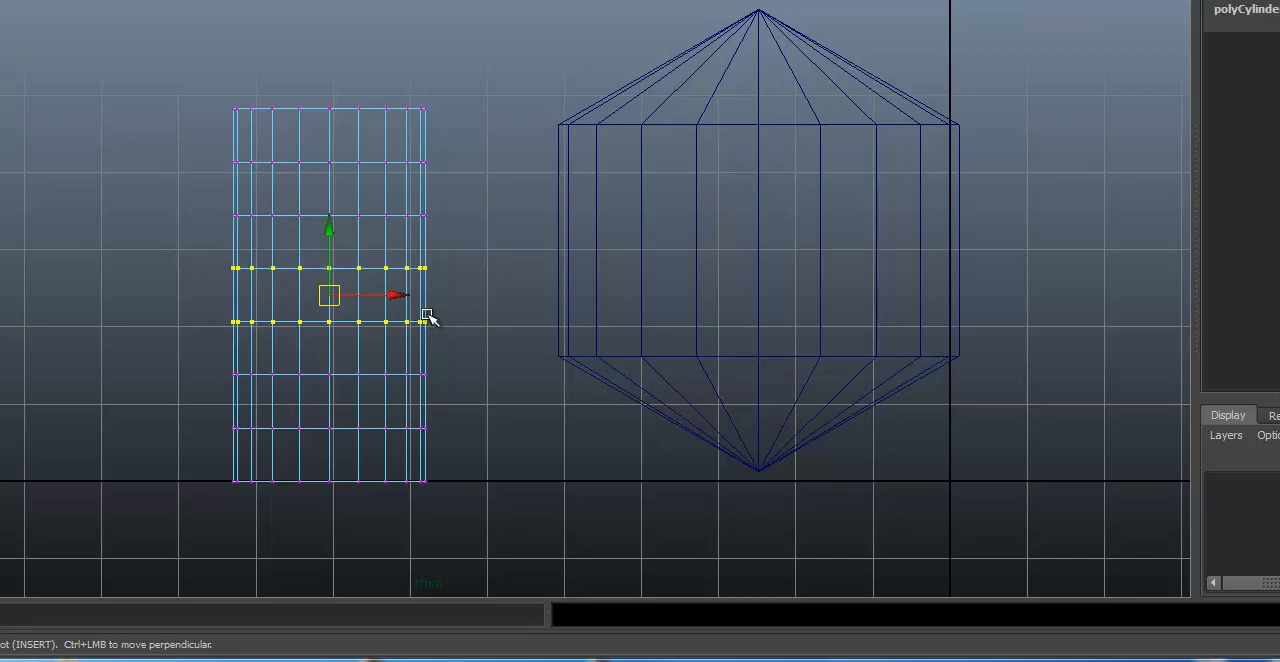
# Step: Return to the full perspective view and inspect the selected vertices around the cylinder in wireframe
pyautogui.press('space')
pyautogui.press('space')
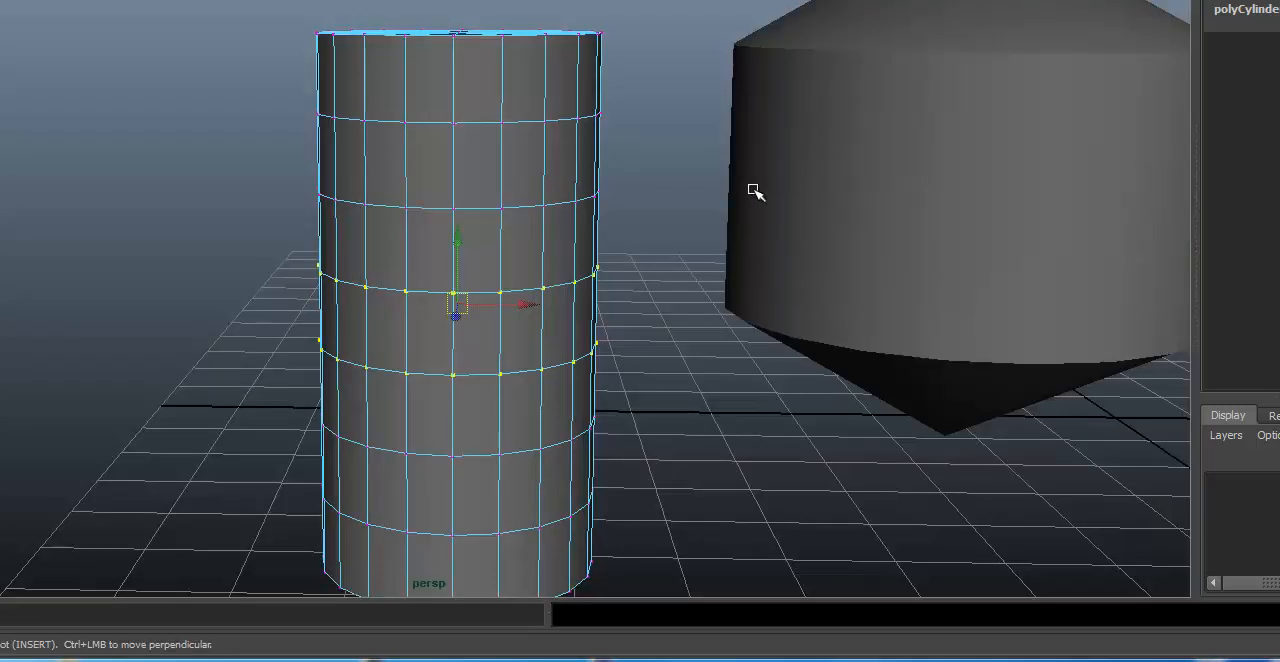
pyautogui.press('4')
pyautogui.keyDown('alt'); pyautogui.moveTo(600, 213); pyautogui.dragTo(617, 206); pyautogui.keyUp('alt')
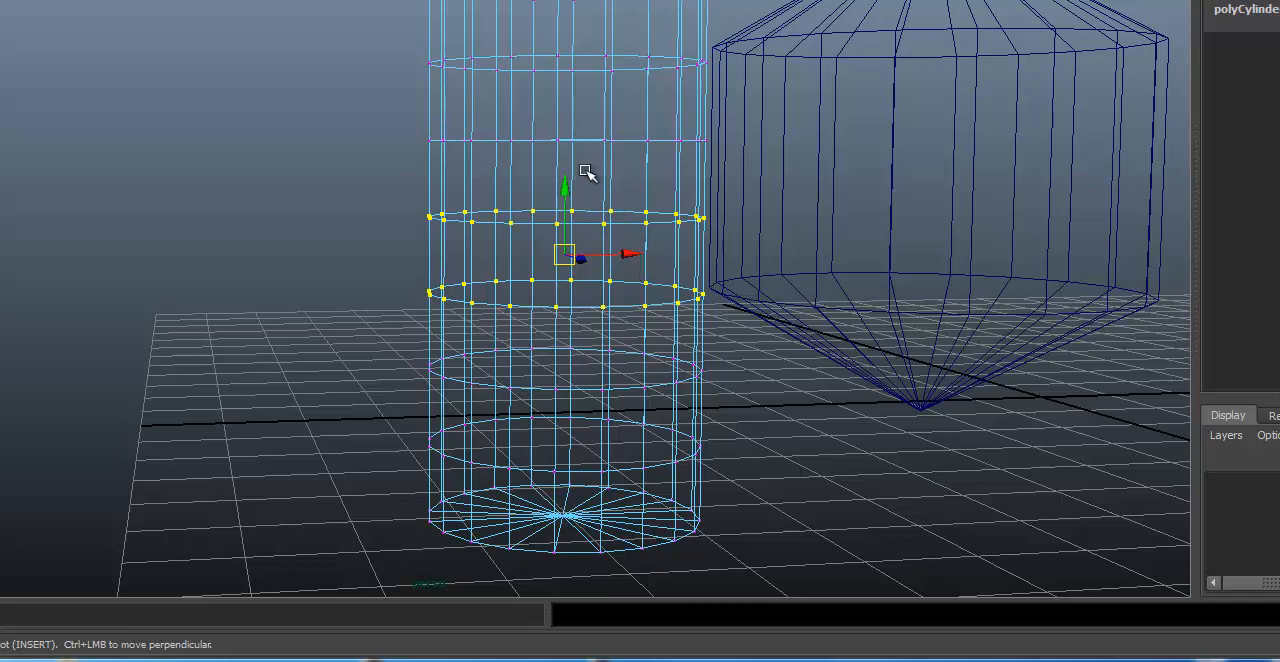
pyautogui.keyDown('alt'); pyautogui.moveTo(587, 173); pyautogui.dragTo(474, 200); pyautogui.keyUp('alt')
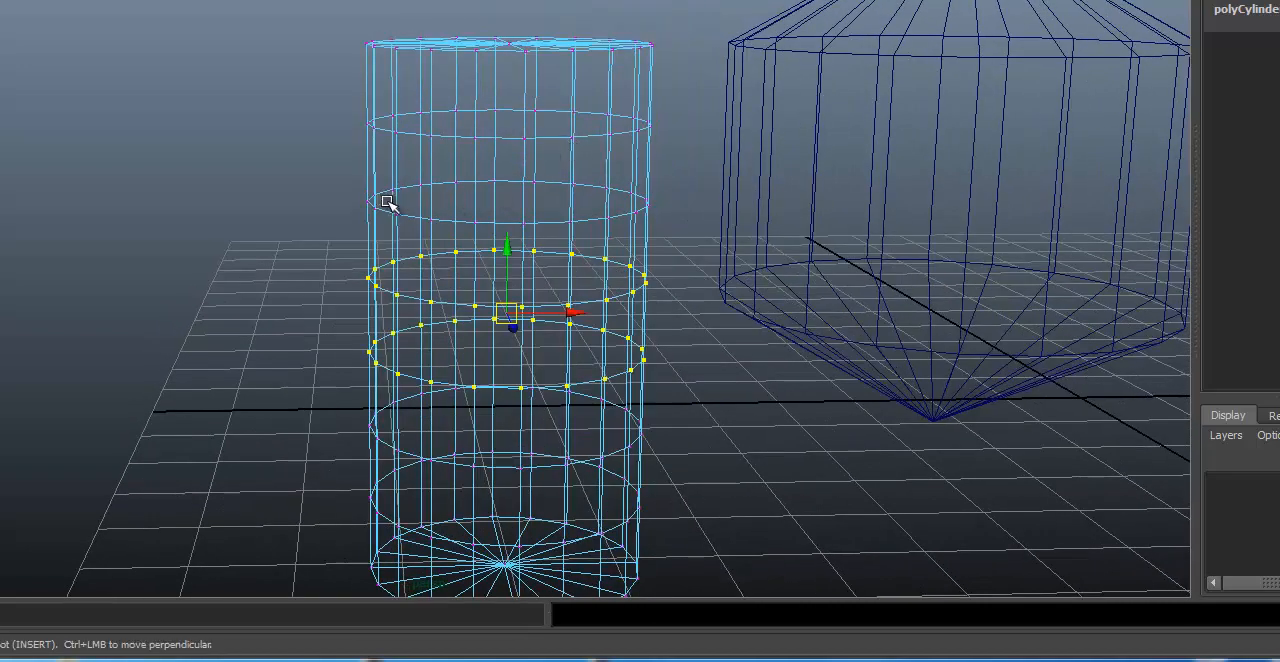
# Step: Restore smooth shading, select the visible vertices of the cylinder's third row from the top, and activate the Scale tool
pyautogui.press('5')
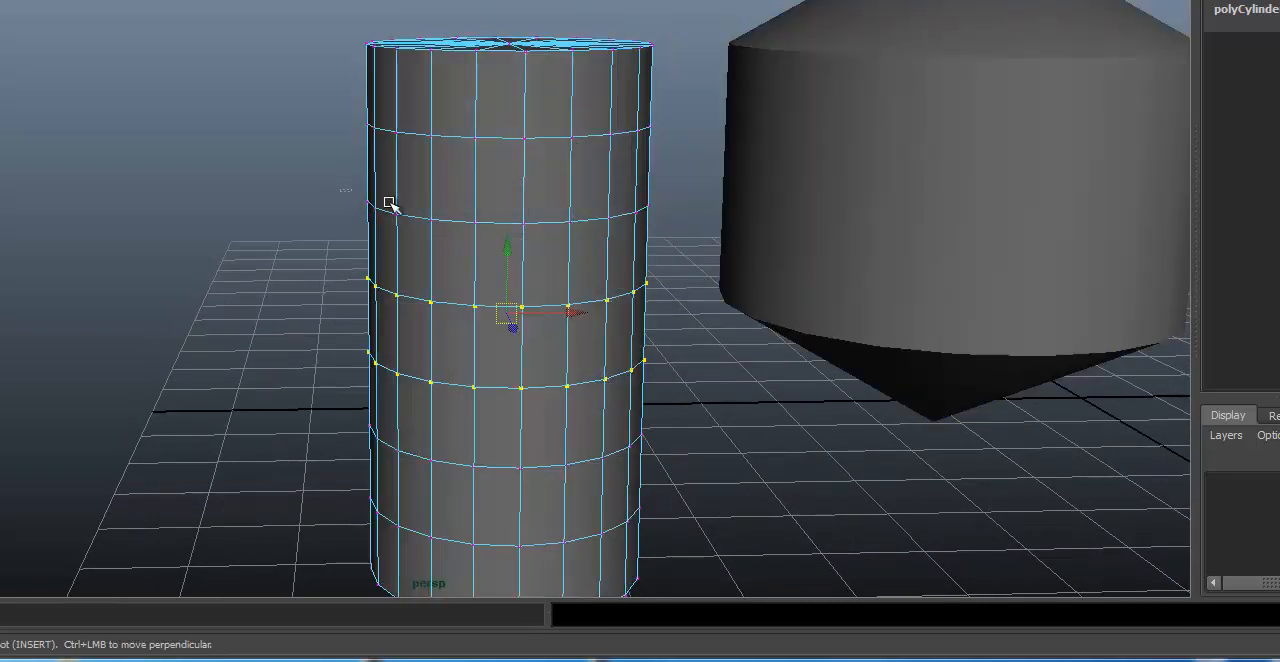
pyautogui.moveTo(390, 203); pyautogui.dragTo(677, 243)
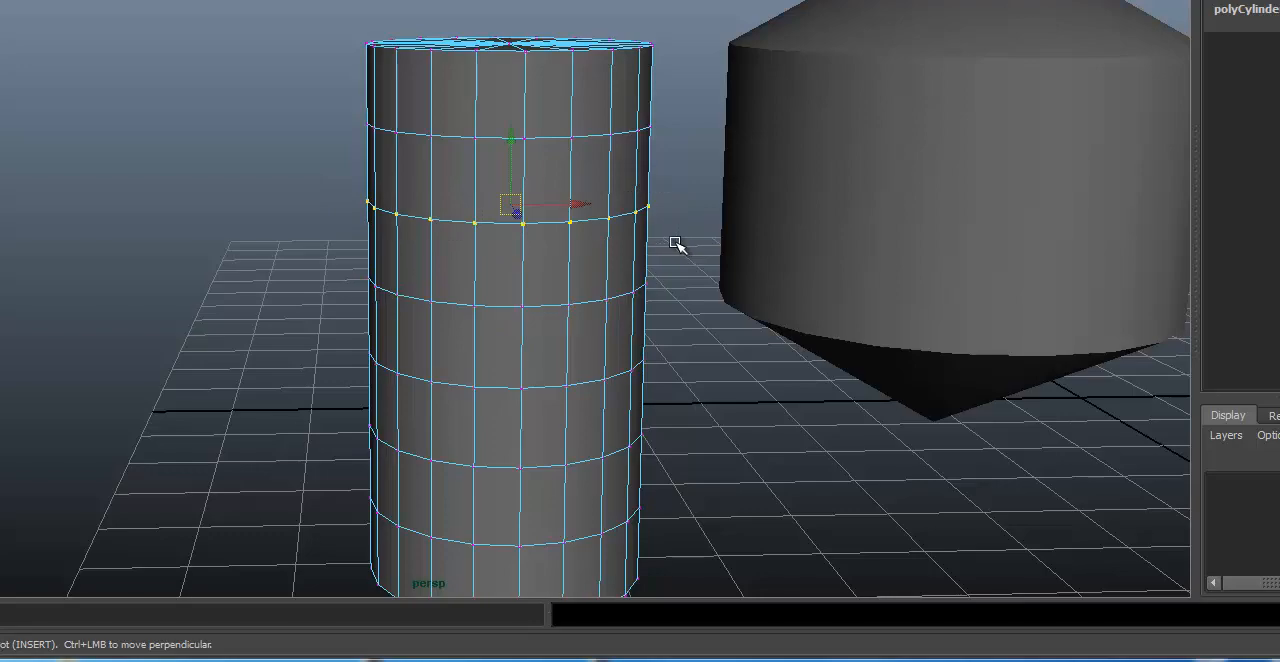
pyautogui.press('Insert')
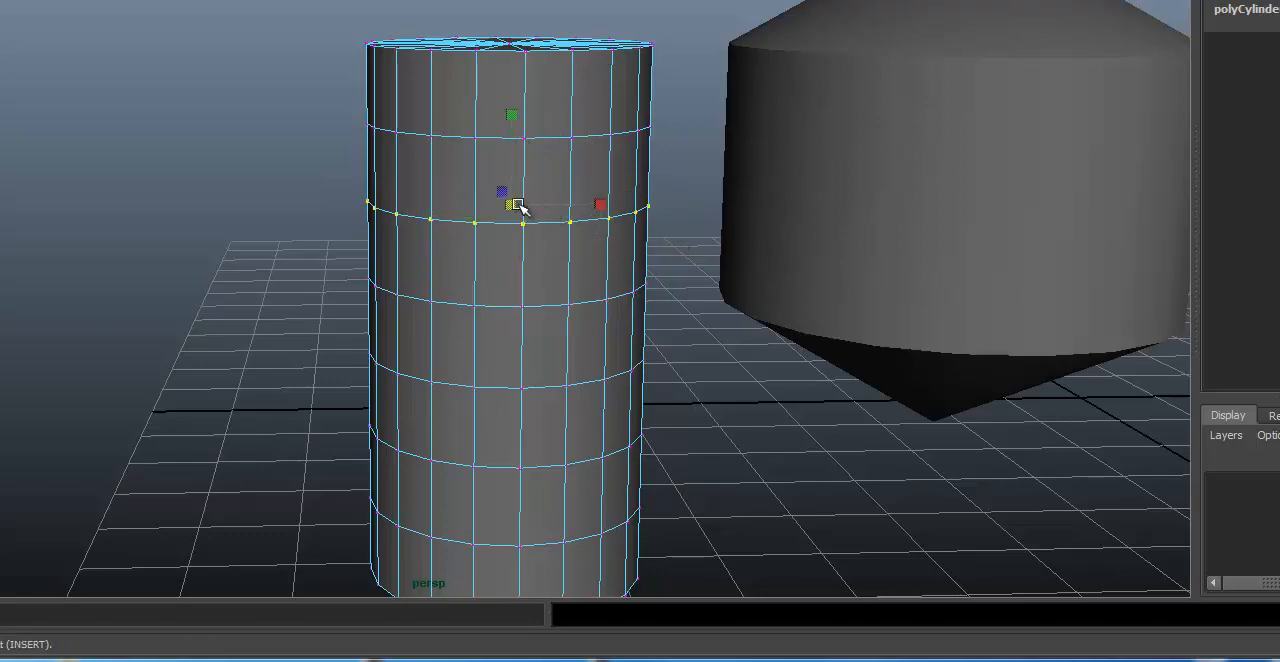
# Step: Try scaling the selected vertices uniformly, undoing each attempt
pyautogui.moveTo(520, 208); pyautogui.dragTo(436, 207)
pyautogui.hotkey('ctrl', 'z')
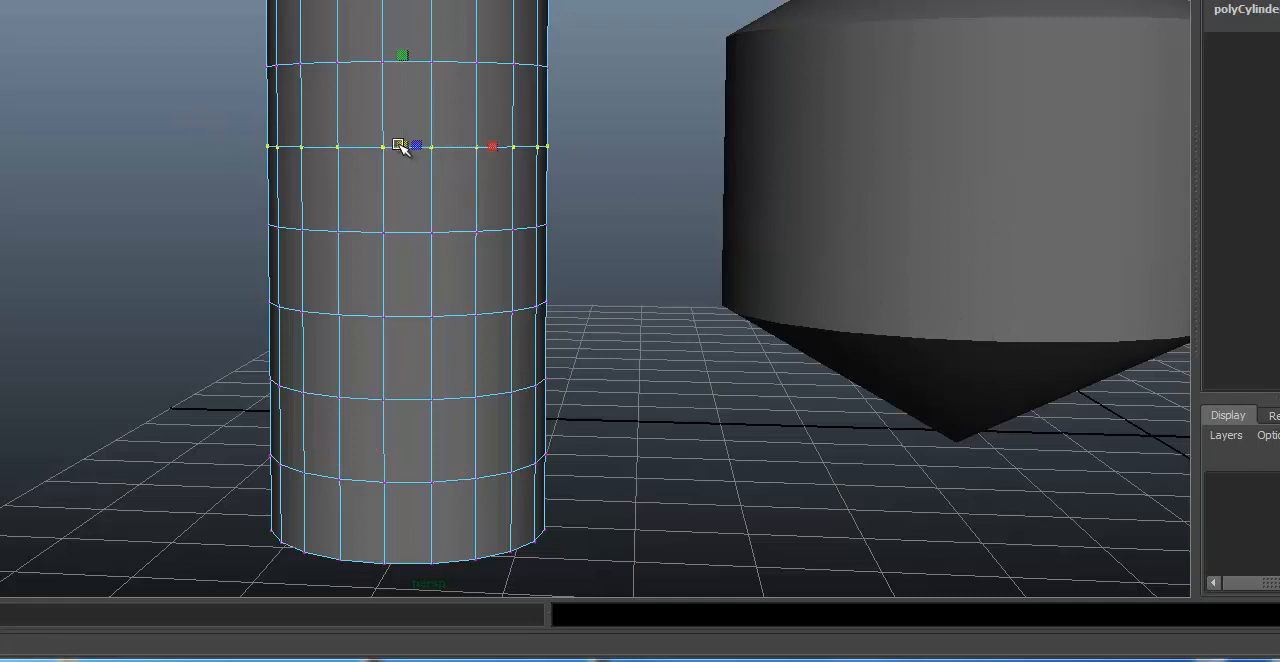
pyautogui.moveTo(400, 146)
pyautogui.mouseDown()
pyautogui.moveTo(320, 171)
pyautogui.moveTo(300, 163)
pyautogui.moveTo(414, 149)
pyautogui.mouseUp()
pyautogui.hotkey('ctrl', 'z')
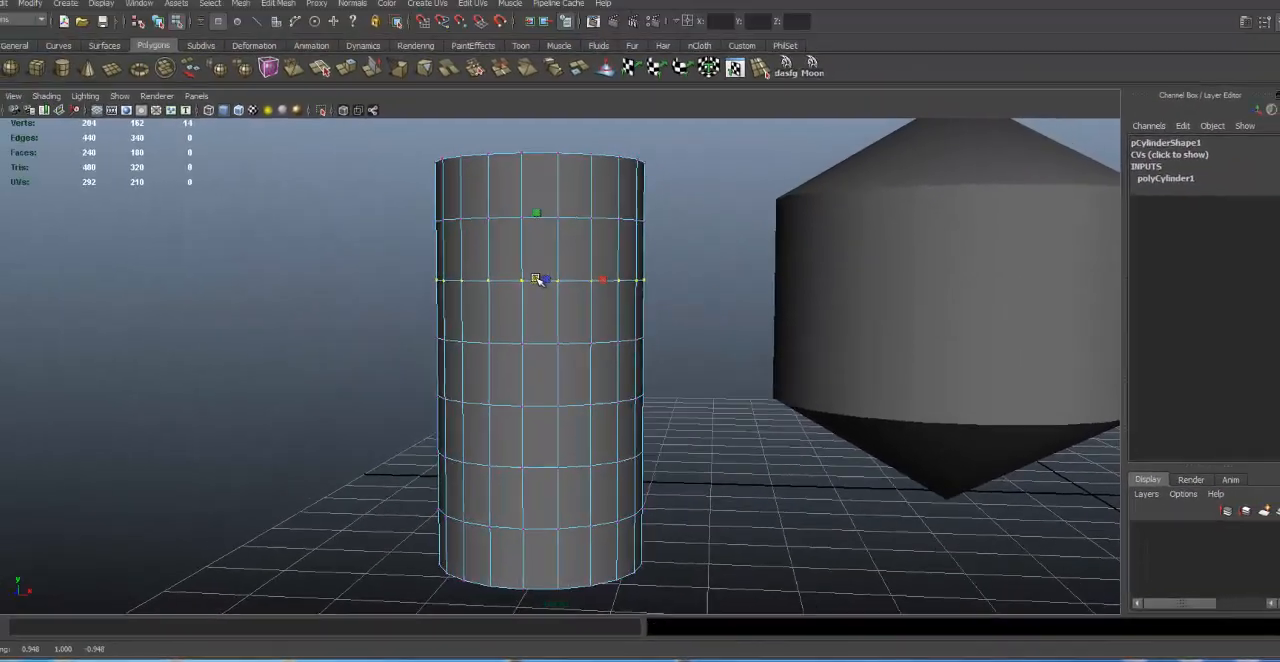
# Step: Scale the selected vertices inward, inspect the cylinder from several sides, and undo the scaling
pyautogui.moveTo(402, 146); pyautogui.dragTo(323, 161)
pyautogui.keyDown('alt'); pyautogui.moveTo(323, 161); pyautogui.dragTo(516, 189); pyautogui.keyUp('alt')
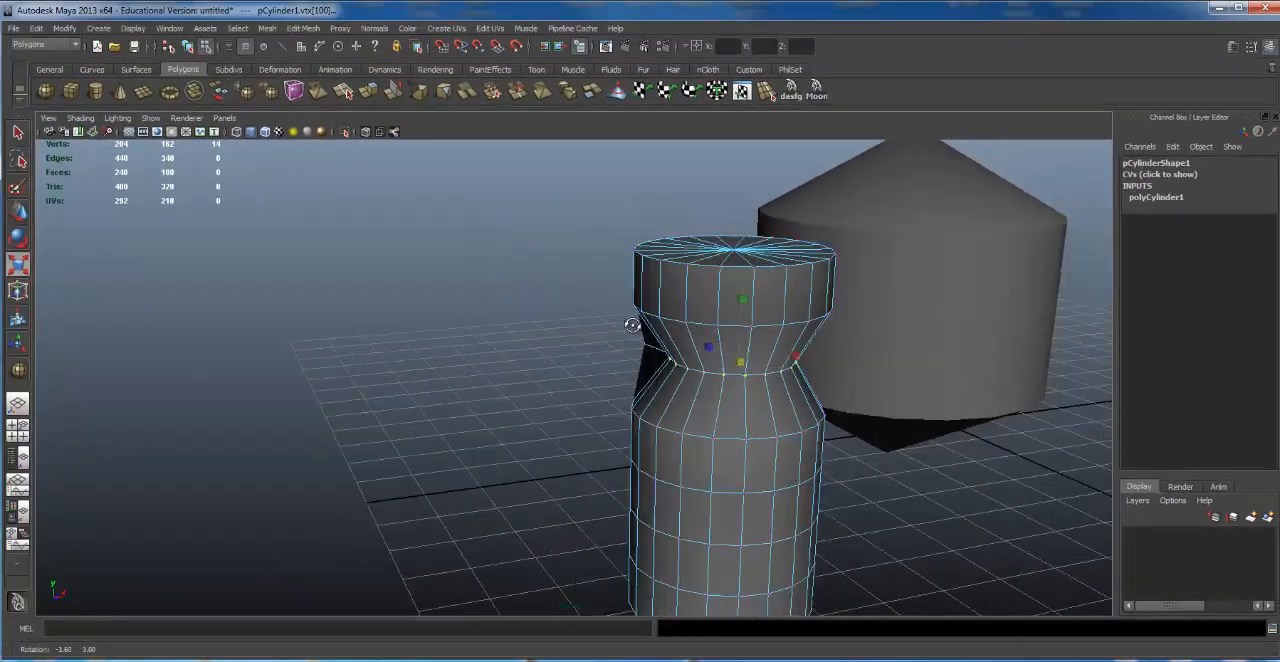
pyautogui.keyDown('alt'); pyautogui.moveTo(632, 325); pyautogui.dragTo(688, 300); pyautogui.keyUp('alt')
pyautogui.keyDown('alt'); pyautogui.moveTo(846, 263); pyautogui.dragTo(620, 372, button='middle'); pyautogui.keyUp('alt')
pyautogui.keyDown('alt'); pyautogui.moveTo(620, 372); pyautogui.dragTo(697, 337, button='right'); pyautogui.keyUp('alt')
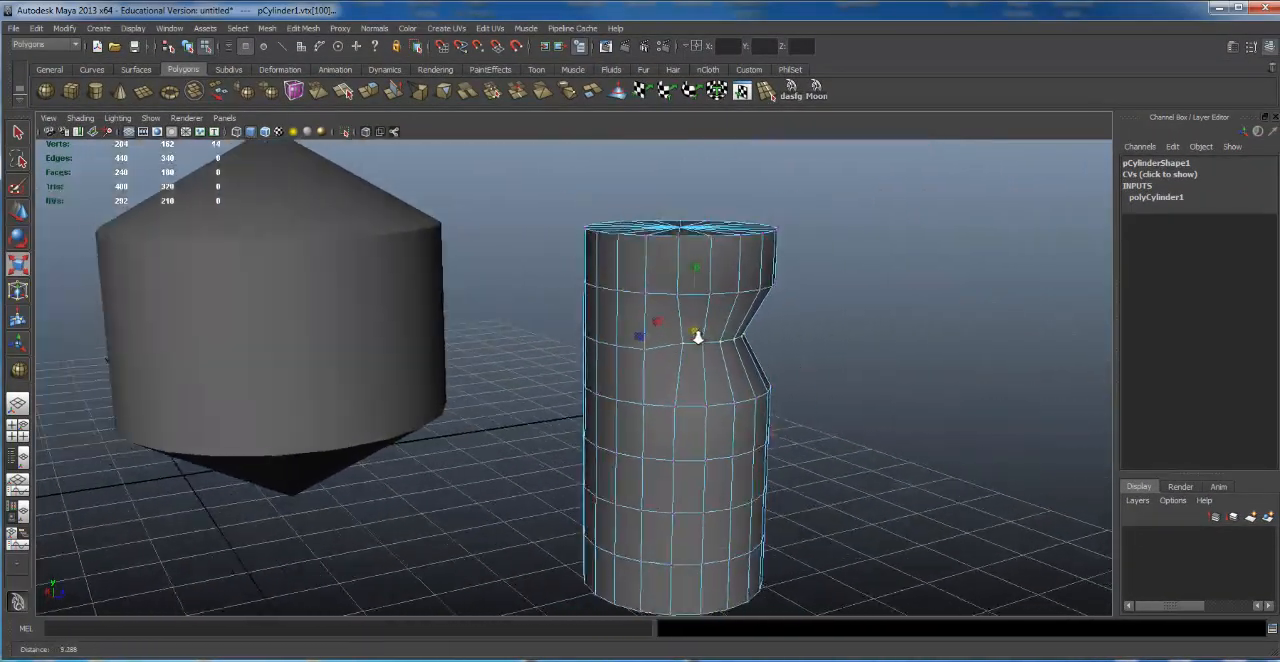
pyautogui.hotkey('ctrl', 'z')
# Step: Display the scene in wireframe and switch the enlarged perspective panel to the top view
pyautogui.moveTo(729, 351)
pyautogui.keyDown('alt'); pyautogui.mouseDown()
pyautogui.moveTo(552, 348)
pyautogui.moveTo(396, 250)
pyautogui.moveTo(421, 269)
pyautogui.mouseUp(); pyautogui.keyUp('alt')
pyautogui.press('4')
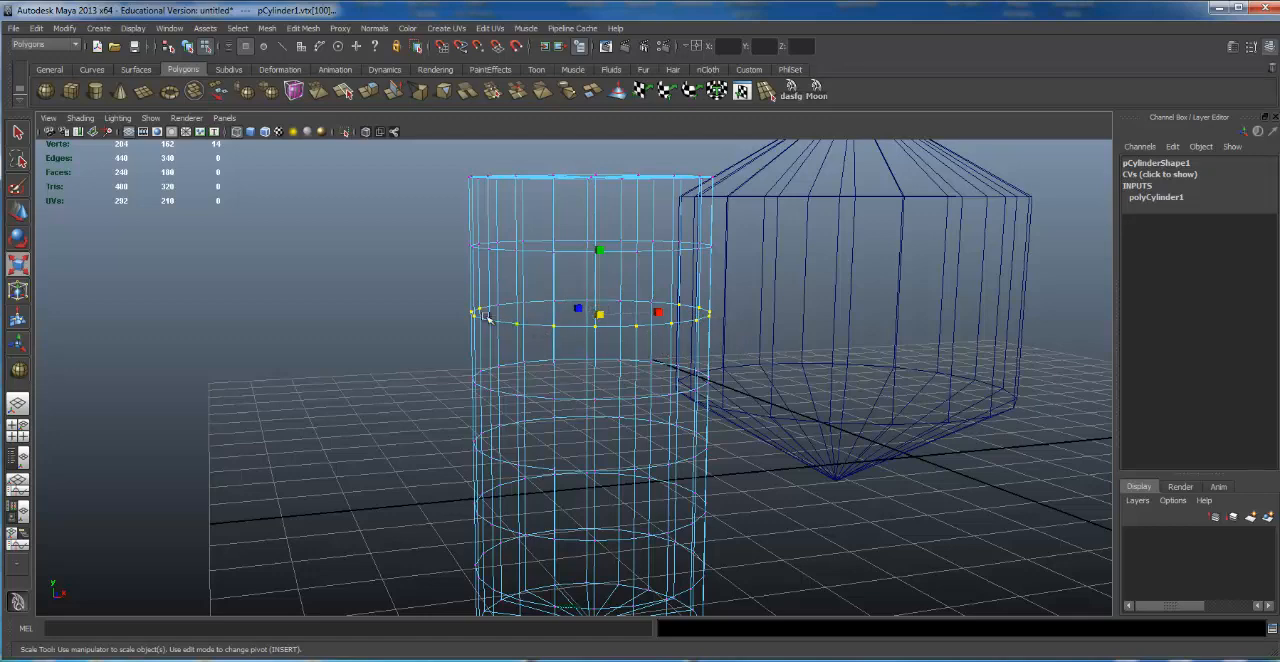
pyautogui.press('space')
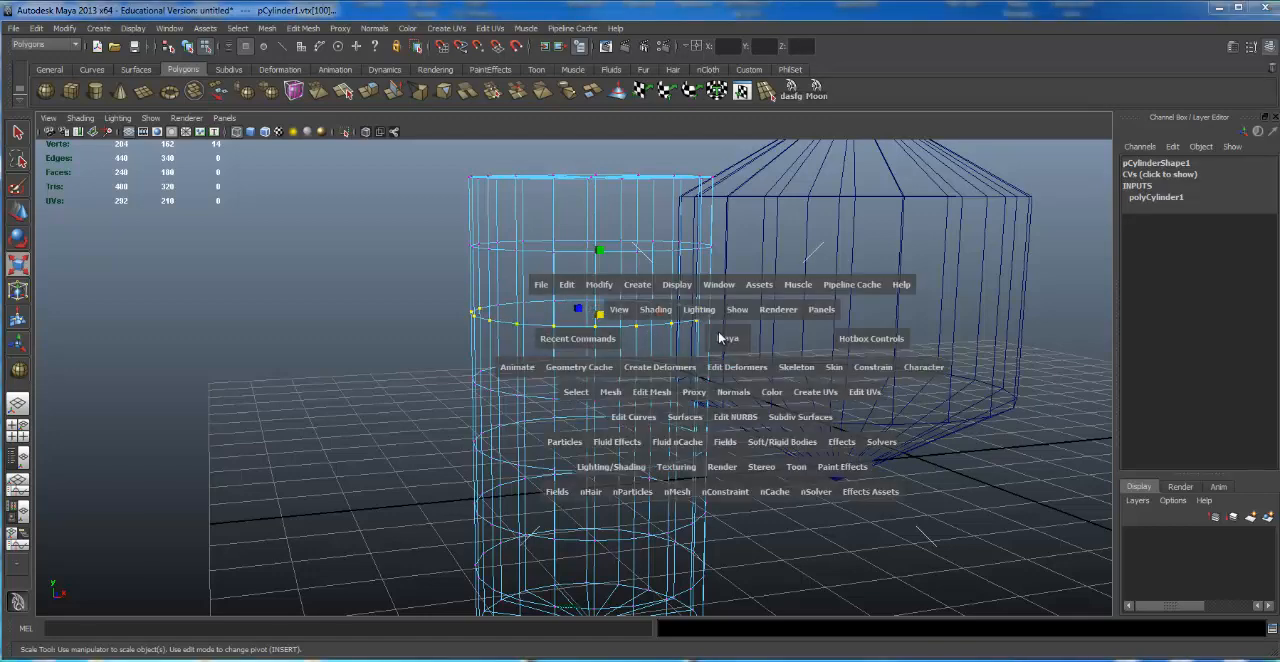
pyautogui.moveTo(727, 337); pyautogui.dragTo(709, 314)
pyautogui.click(621, 276)
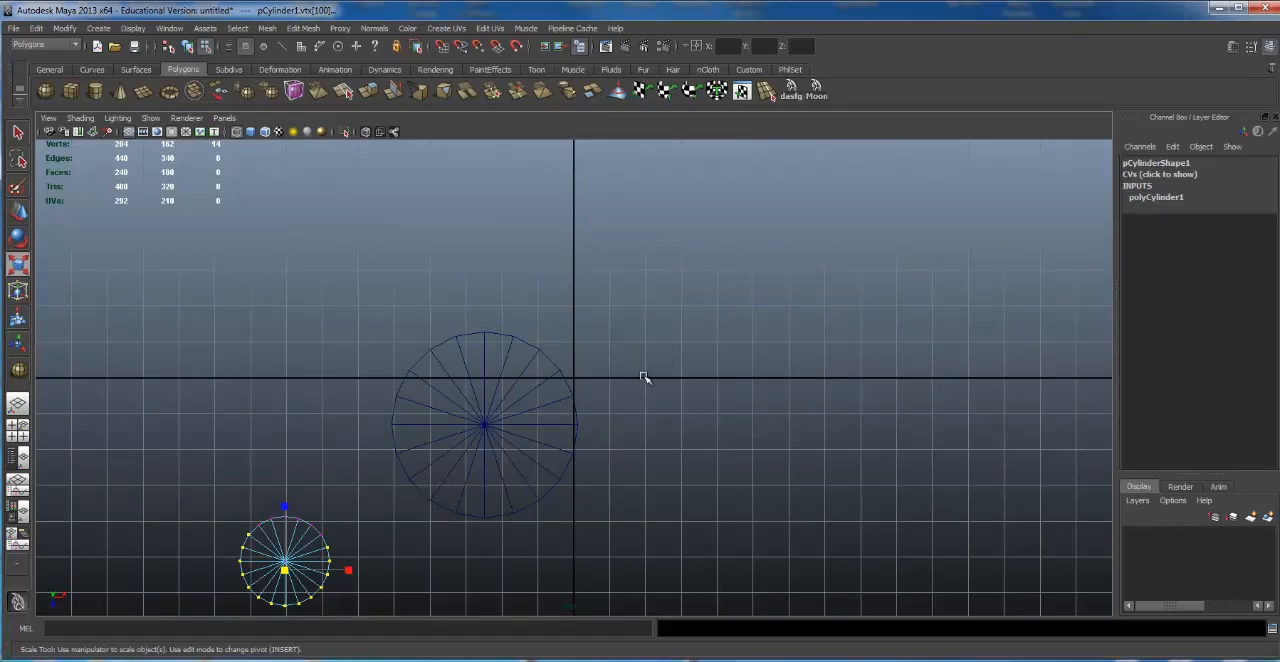
# Step: Show the four-view layout and set the duplicate top-view panel back to the persp camera
pyautogui.press('space')
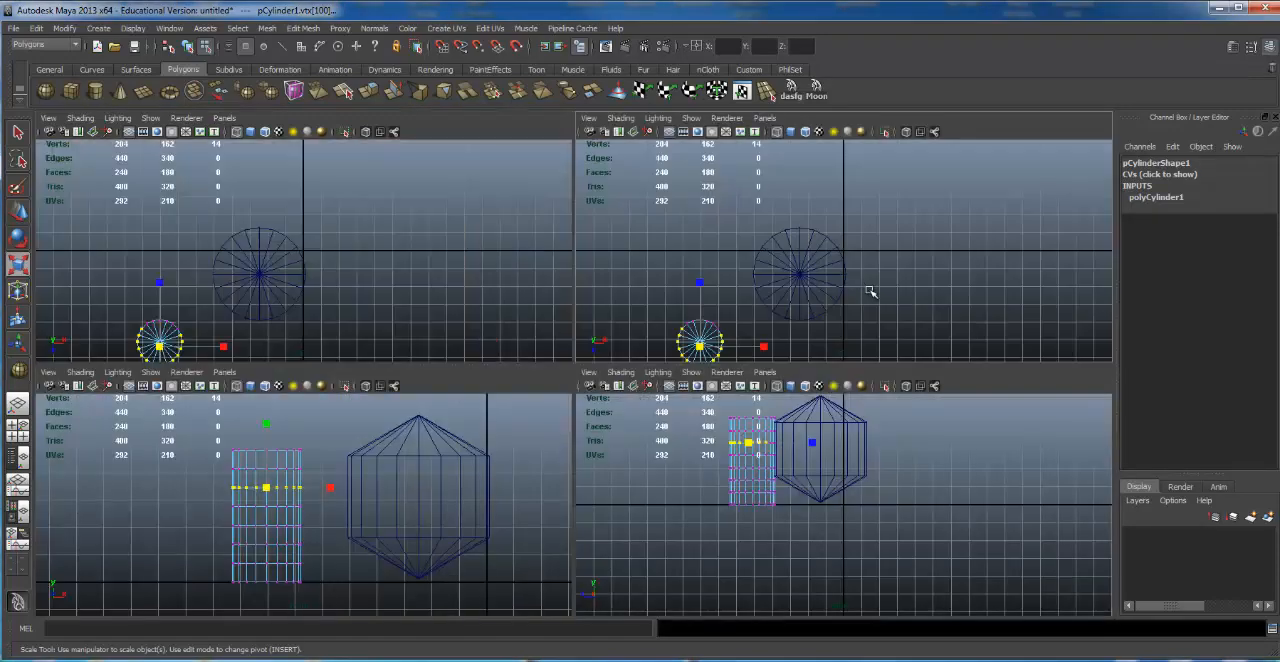
pyautogui.click(767, 120)
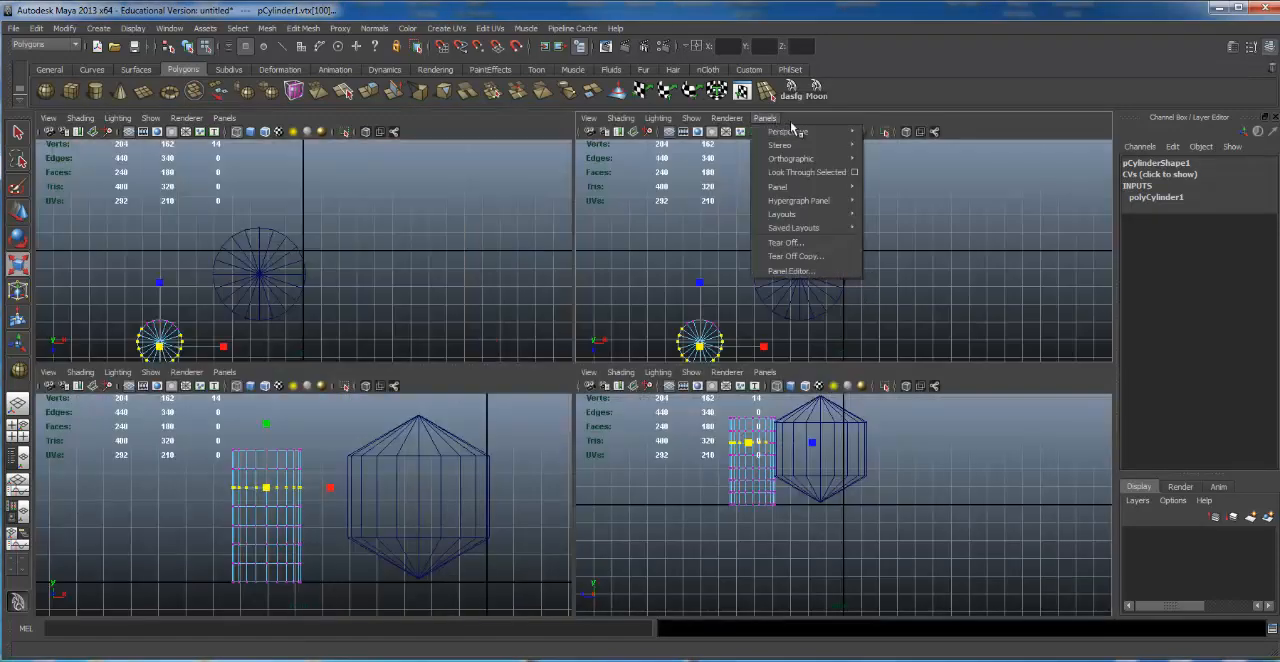
pyautogui.click(932, 200)
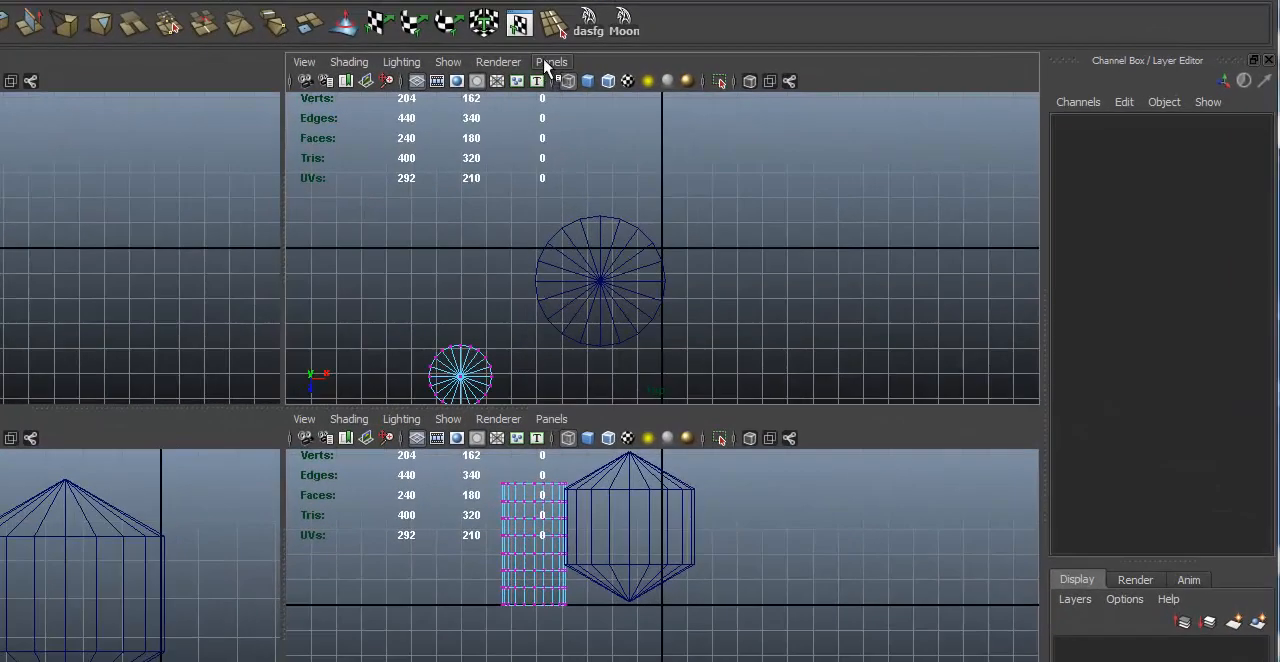
pyautogui.click(763, 119)
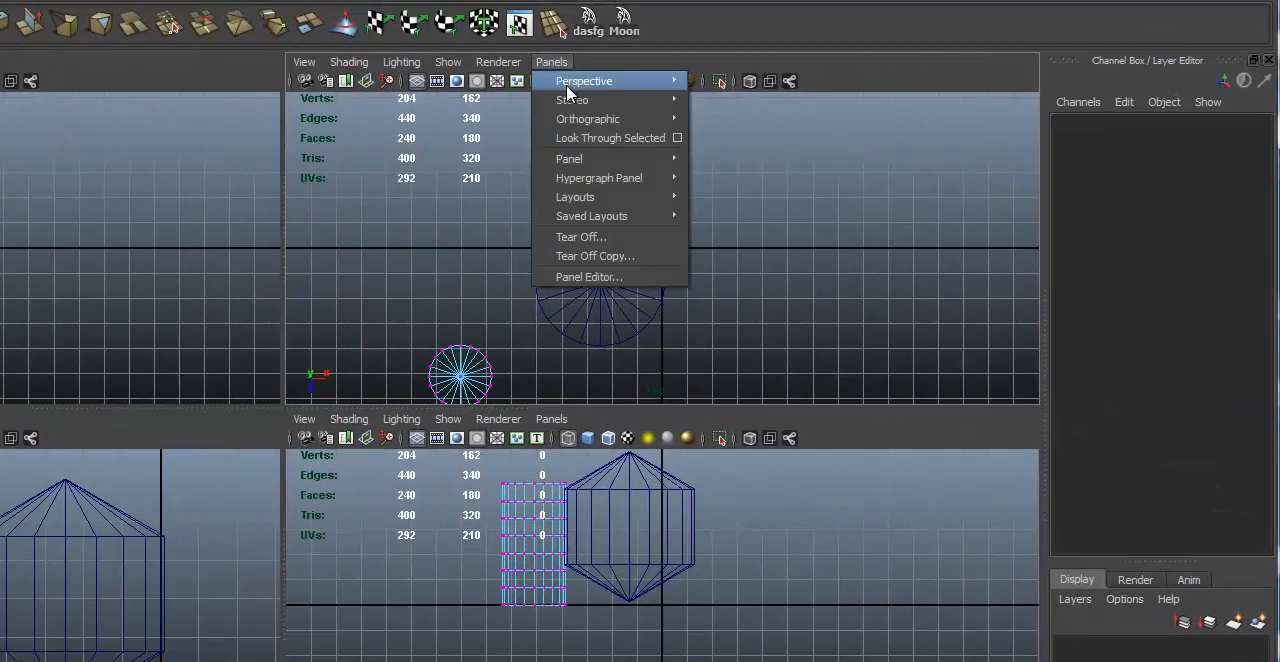
pyautogui.moveTo(580, 81)
pyautogui.click(728, 82)
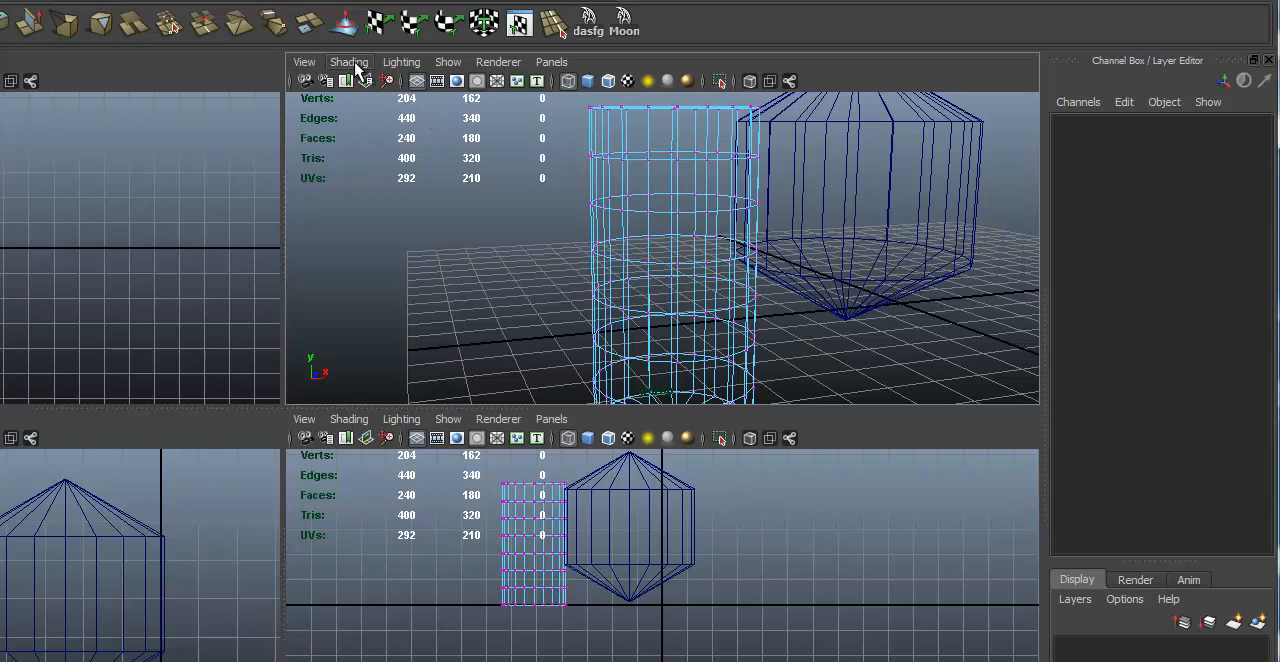
pyautogui.click(549, 63)
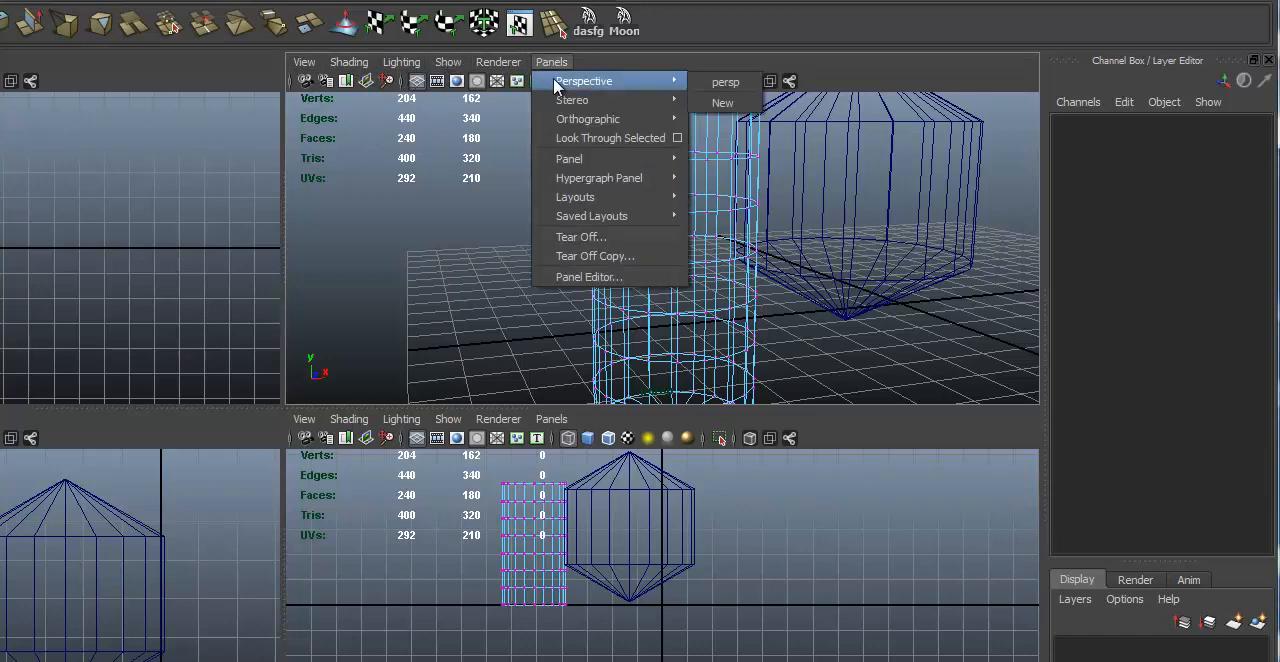
pyautogui.click(422, 244)
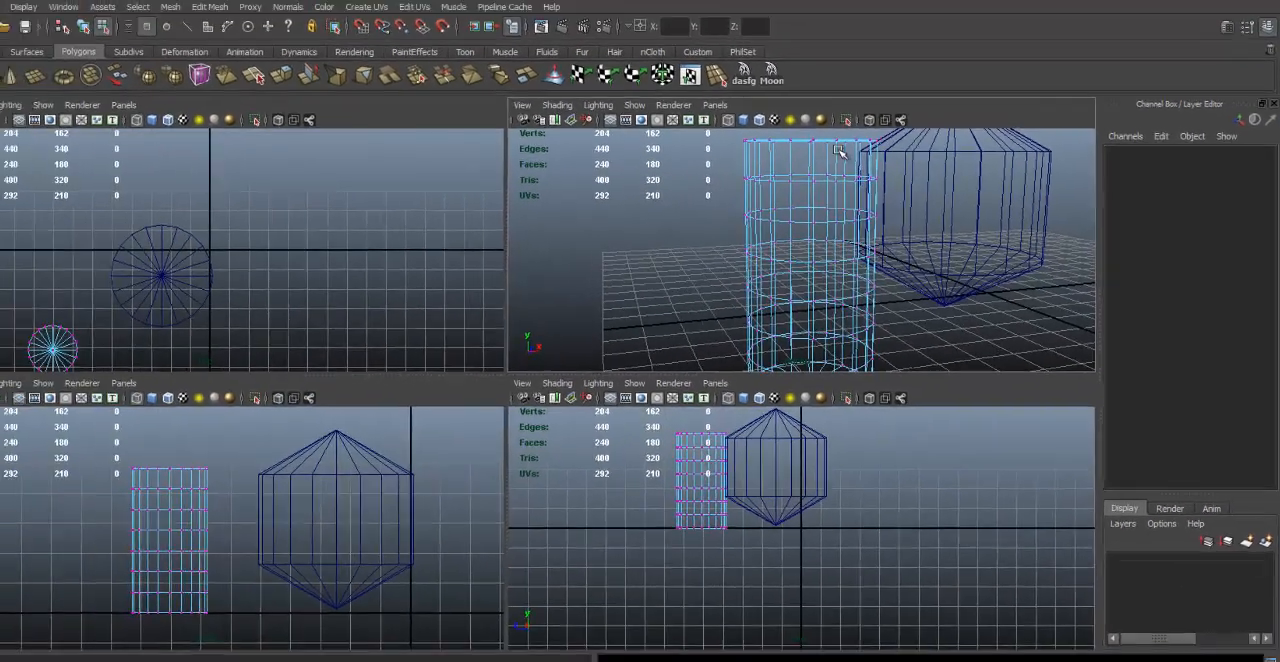
# Step: Enlarge the perspective panel and switch it to the orthographic side view
pyautogui.press('space')
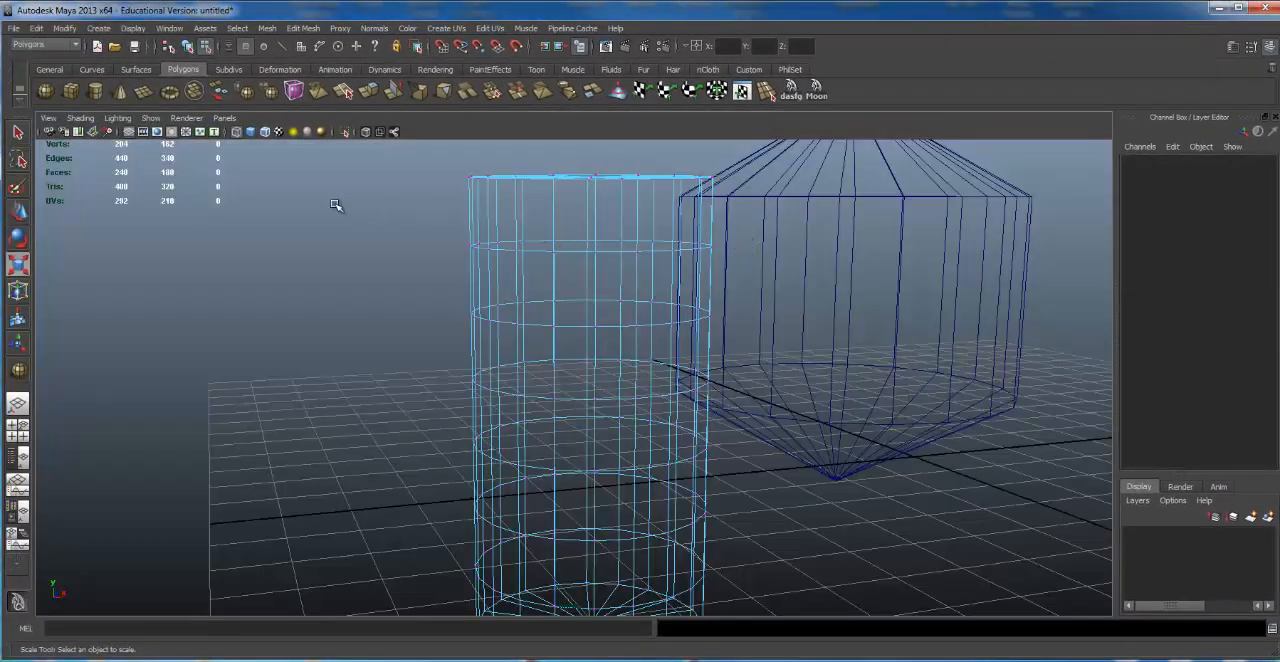
pyautogui.click(226, 119)
pyautogui.moveTo(238, 134)
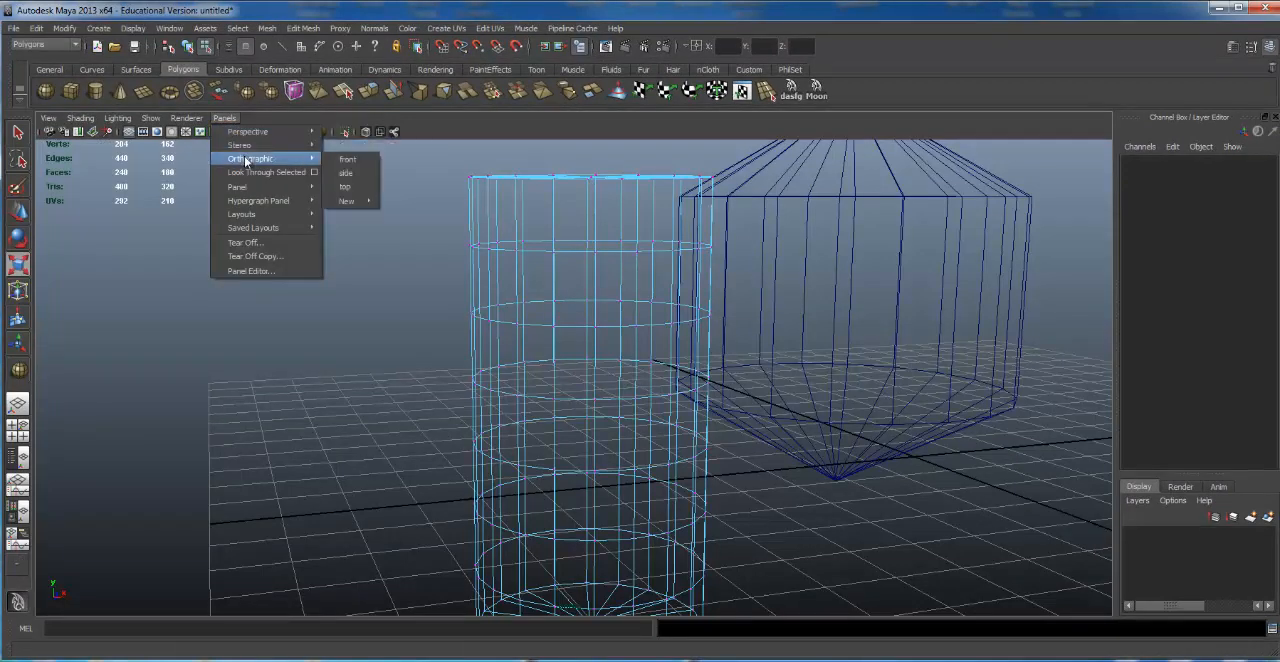
pyautogui.moveTo(252, 160)
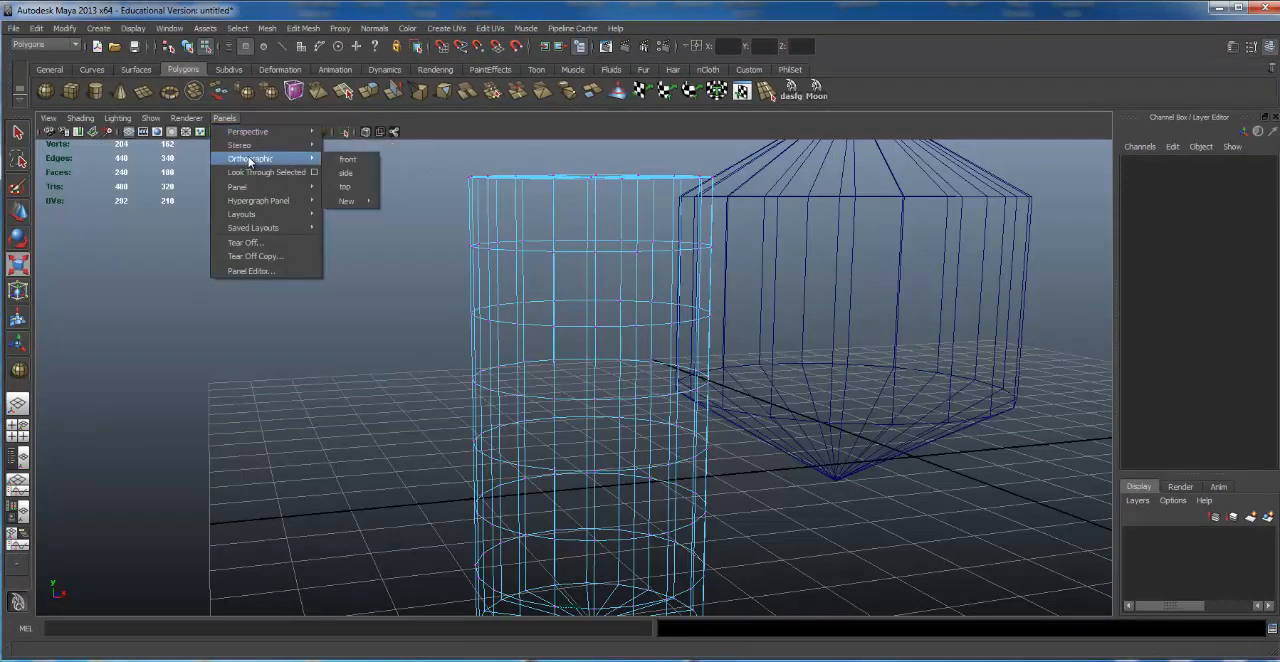
pyautogui.click(344, 173)
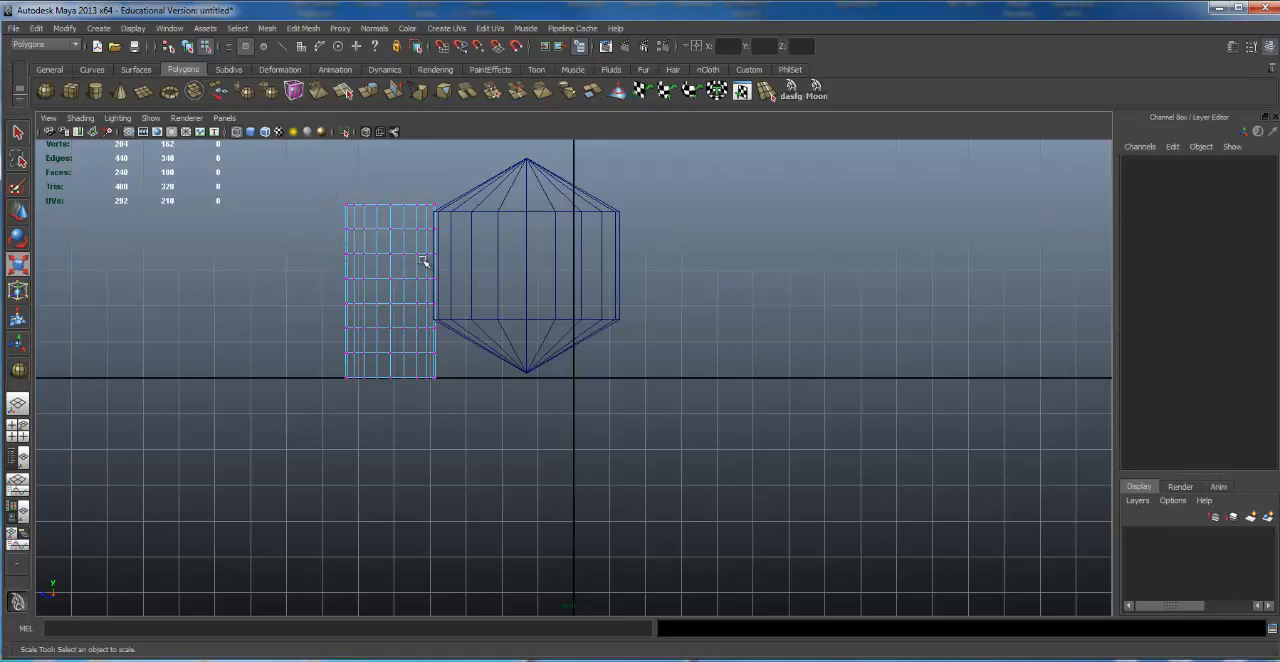
# Step: Select the cylinder's entire third vertex row from the top in the side view, and switch the panel to the persp camera
pyautogui.moveTo(474, 264); pyautogui.dragTo(474, 263)
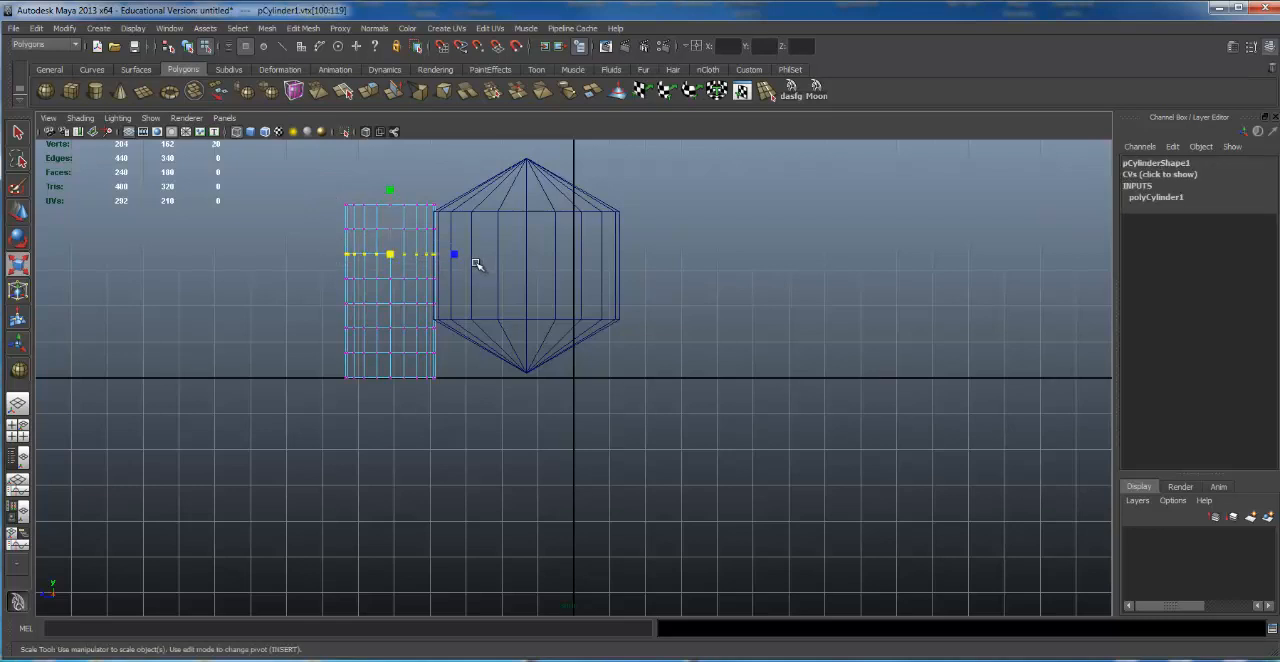
pyautogui.click(224, 119)
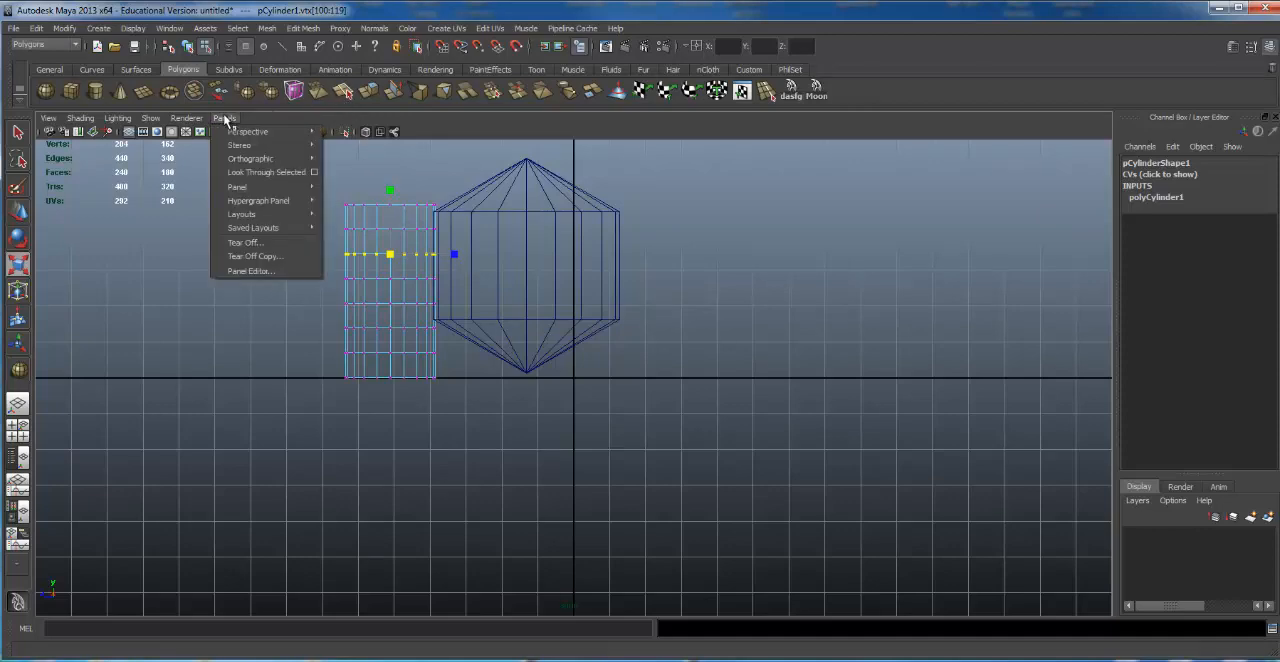
pyautogui.click(348, 132)
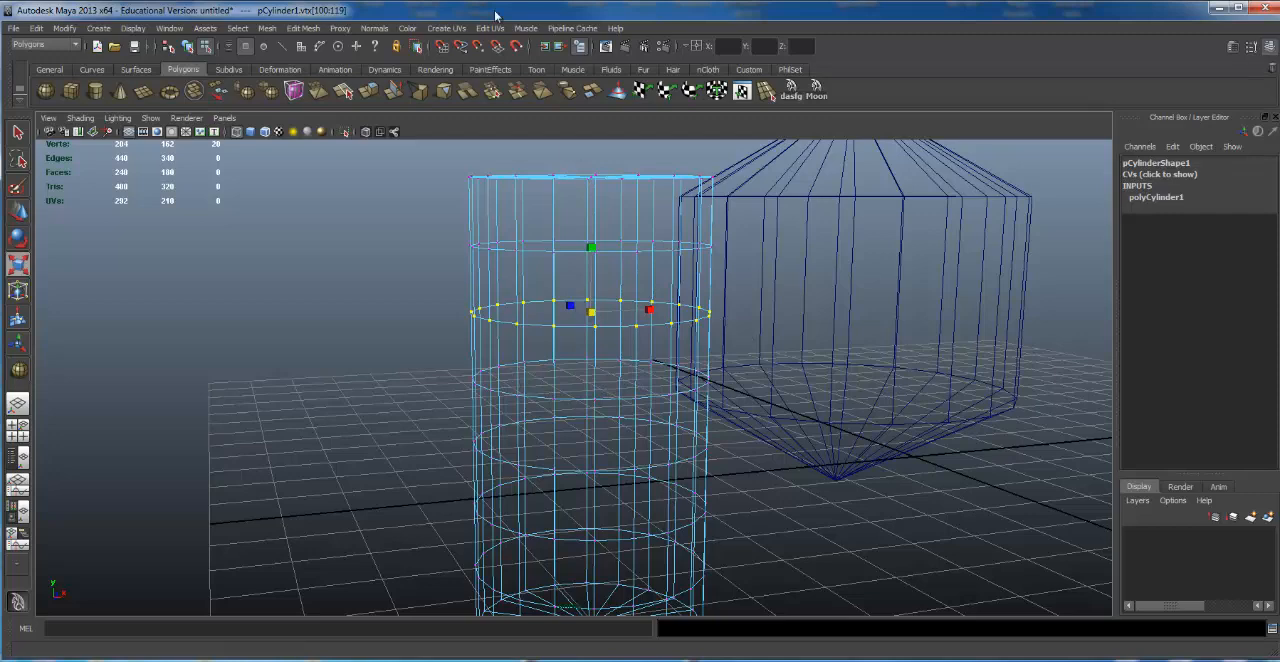
# Step: Display the scene in smooth shaded mode and show both cylinders from an angled overhead view
pyautogui.press('5')
pyautogui.keyDown('alt'); pyautogui.moveTo(583, 341); pyautogui.dragTo(600, 430); pyautogui.keyUp('alt')
pyautogui.keyDown('alt'); pyautogui.moveTo(560, 400); pyautogui.dragTo(331, 357, button='right'); pyautogui.keyUp('alt')
pyautogui.keyDown('alt'); pyautogui.moveTo(450, 338); pyautogui.dragTo(297, 366, button='middle'); pyautogui.keyUp('alt')
pyautogui.keyDown('alt'); pyautogui.moveTo(297, 366); pyautogui.dragTo(400, 337, button='right'); pyautogui.keyUp('alt')
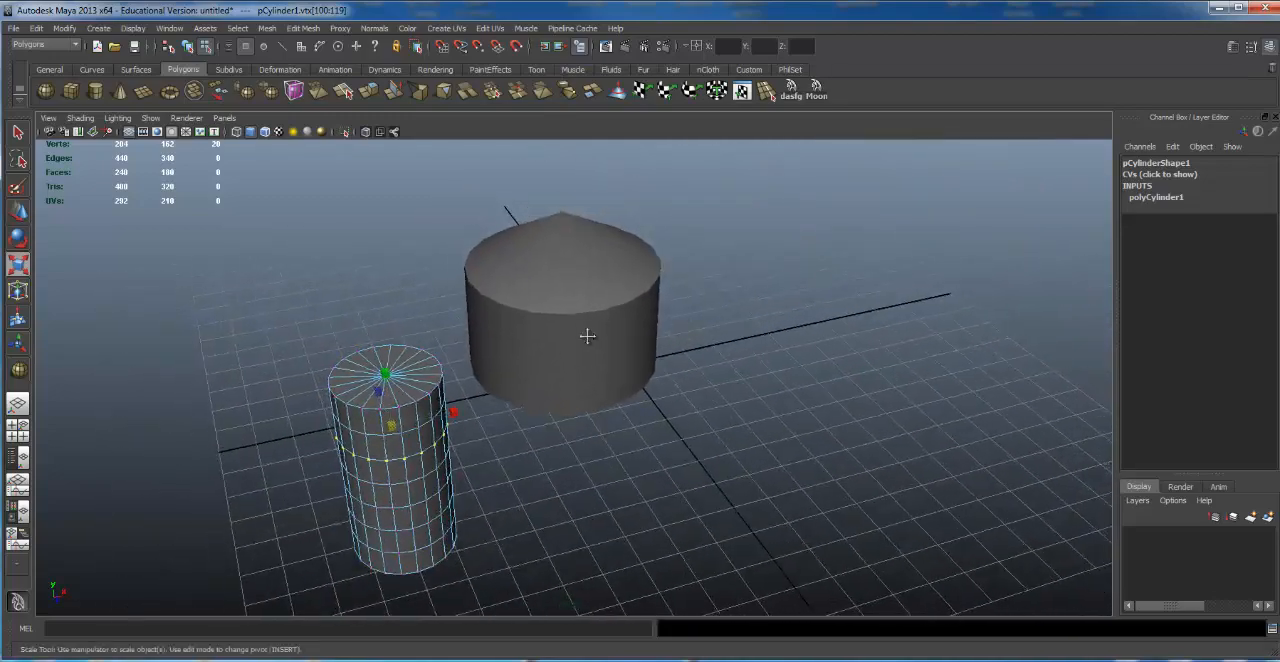
# Step: Draw a polygon cylinder interactively on the grid in front of the domed cylinder, and delete it
pyautogui.keyDown('alt'); pyautogui.moveTo(586, 337); pyautogui.dragTo(470, 420, button='middle'); pyautogui.keyUp('alt')
pyautogui.keyDown('alt'); pyautogui.moveTo(440, 450); pyautogui.dragTo(366, 386); pyautogui.keyUp('alt')
pyautogui.keyDown('alt'); pyautogui.moveTo(366, 386); pyautogui.dragTo(506, 386, button='right'); pyautogui.keyUp('alt')
pyautogui.keyDown('alt'); pyautogui.moveTo(506, 386); pyautogui.dragTo(540, 450); pyautogui.keyUp('alt')
pyautogui.keyDown('alt'); pyautogui.moveTo(540, 400); pyautogui.dragTo(483, 261, button='middle'); pyautogui.keyUp('alt')
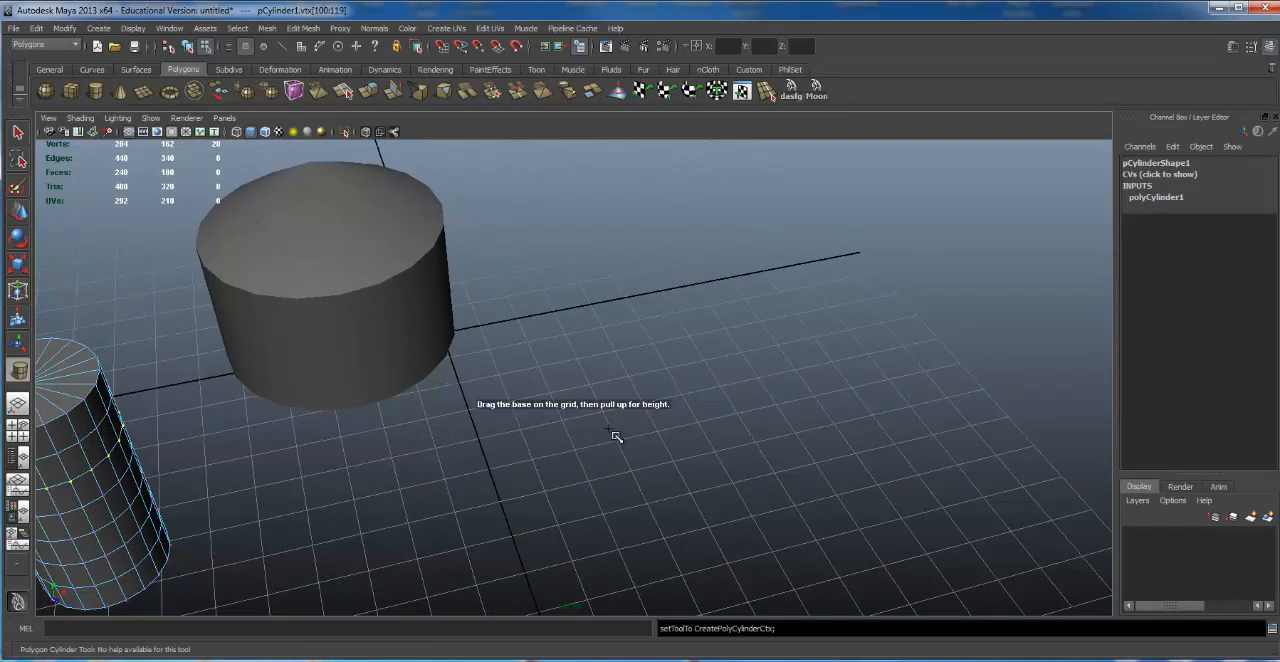
pyautogui.moveTo(500, 468); pyautogui.dragTo(543, 470)
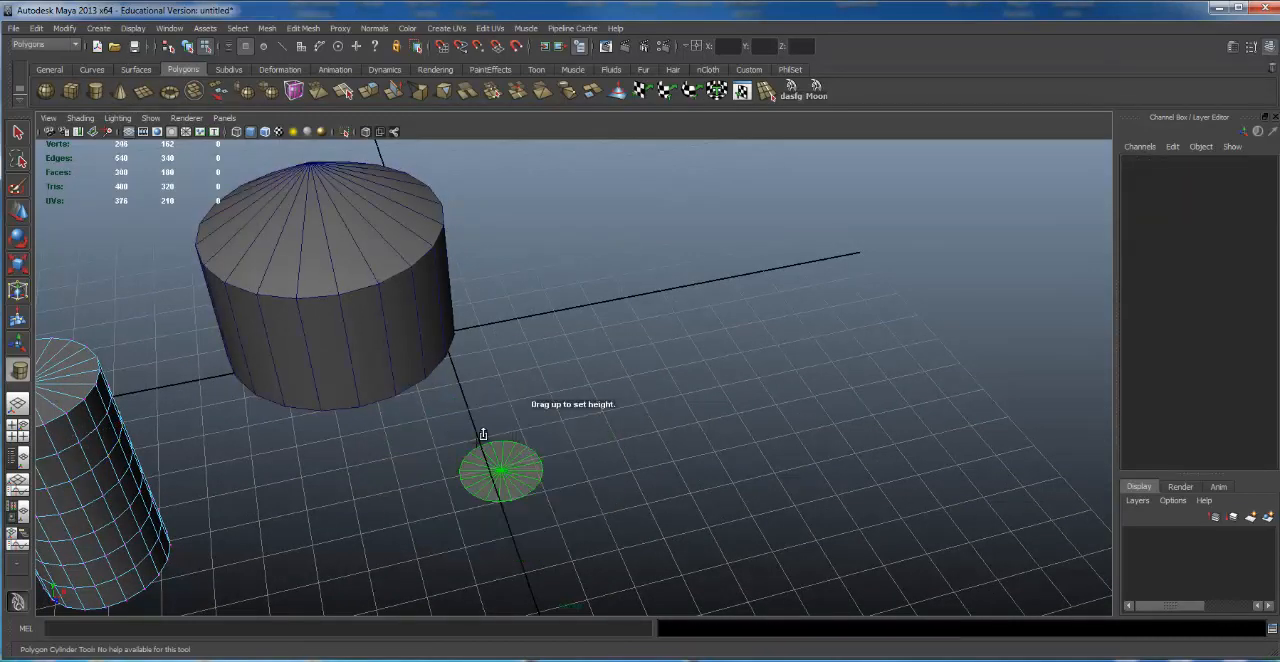
pyautogui.moveTo(497, 434); pyautogui.dragTo(484, 238)
pyautogui.press('r')
pyautogui.keyDown('alt'); pyautogui.moveTo(490, 262); pyautogui.dragTo(446, 322, button='right'); pyautogui.keyUp('alt')
pyautogui.keyDown('alt'); pyautogui.moveTo(474, 312); pyautogui.dragTo(523, 352, button='middle'); pyautogui.keyUp('alt')
pyautogui.press('Delete')
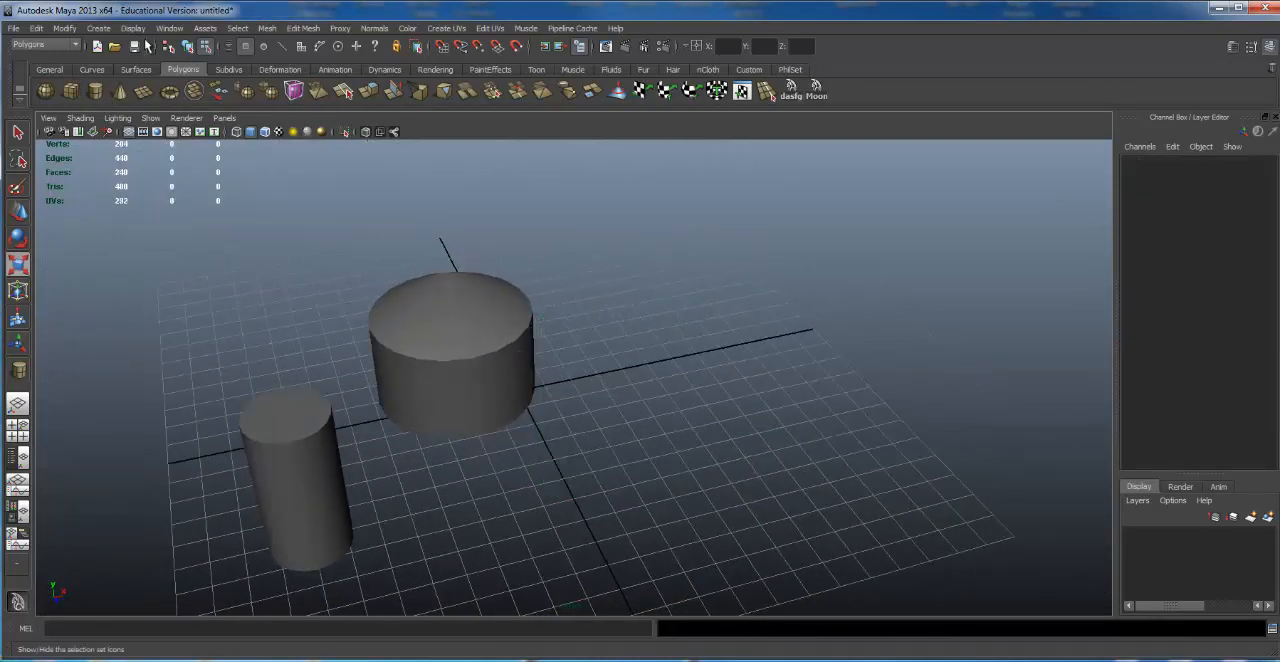
# Step: Turn off Interactive Creation for polygon primitives
pyautogui.click(99, 28)
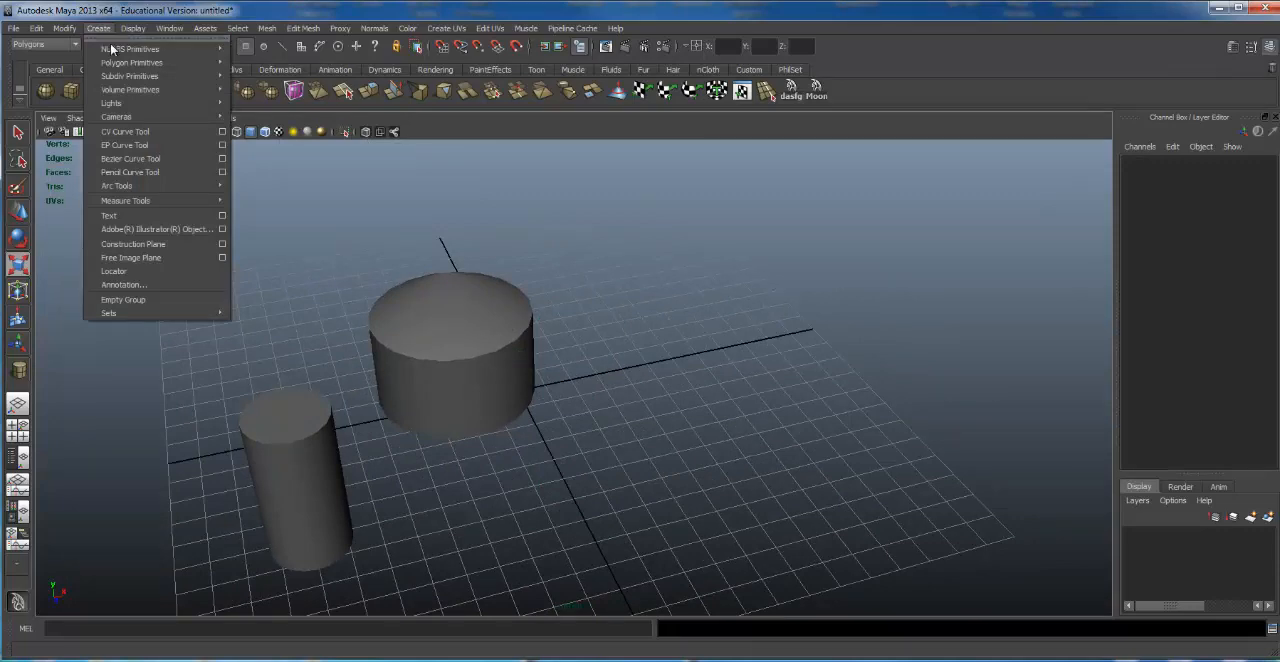
pyautogui.moveTo(128, 64)
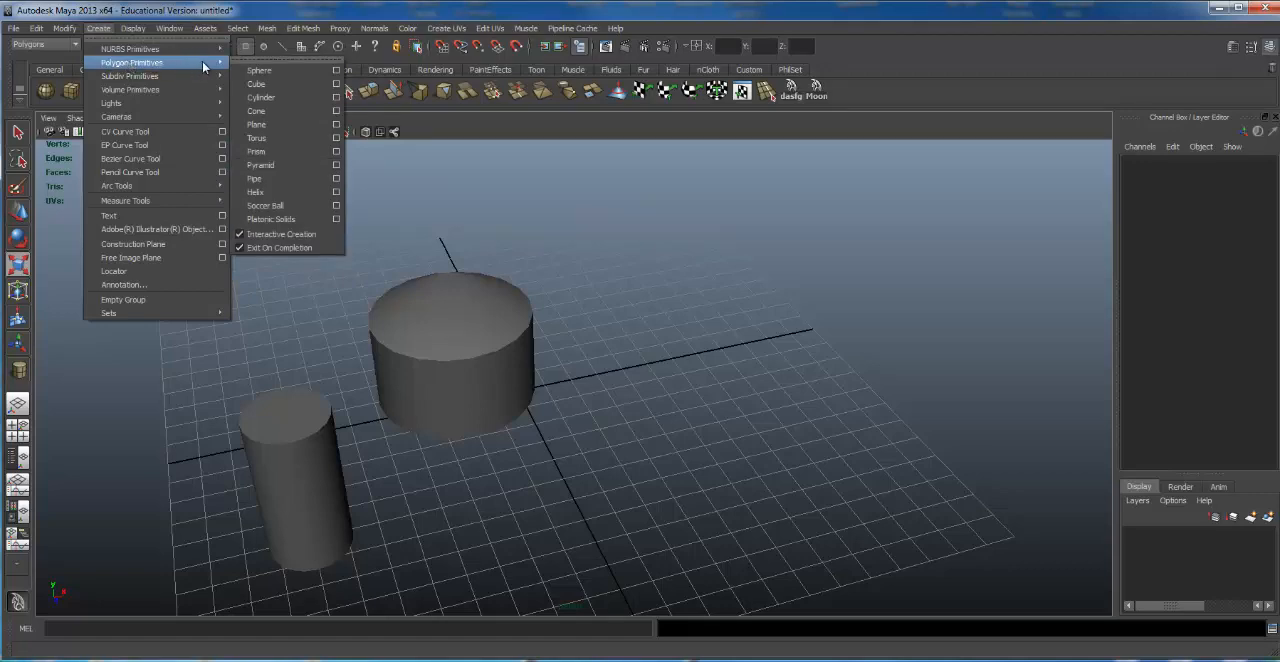
pyautogui.click(277, 234)
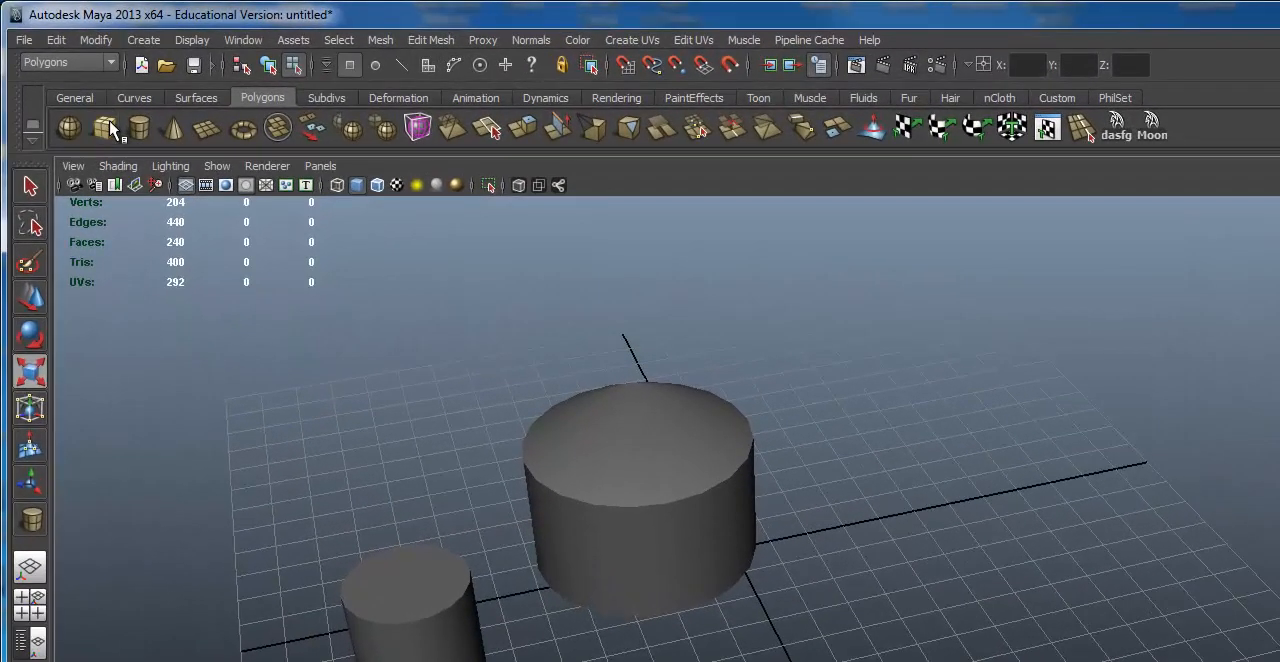
# Step: Add a default polygon cube at the grid origin and delete the large domed cylinder covering it
pyautogui.click(75, 91)
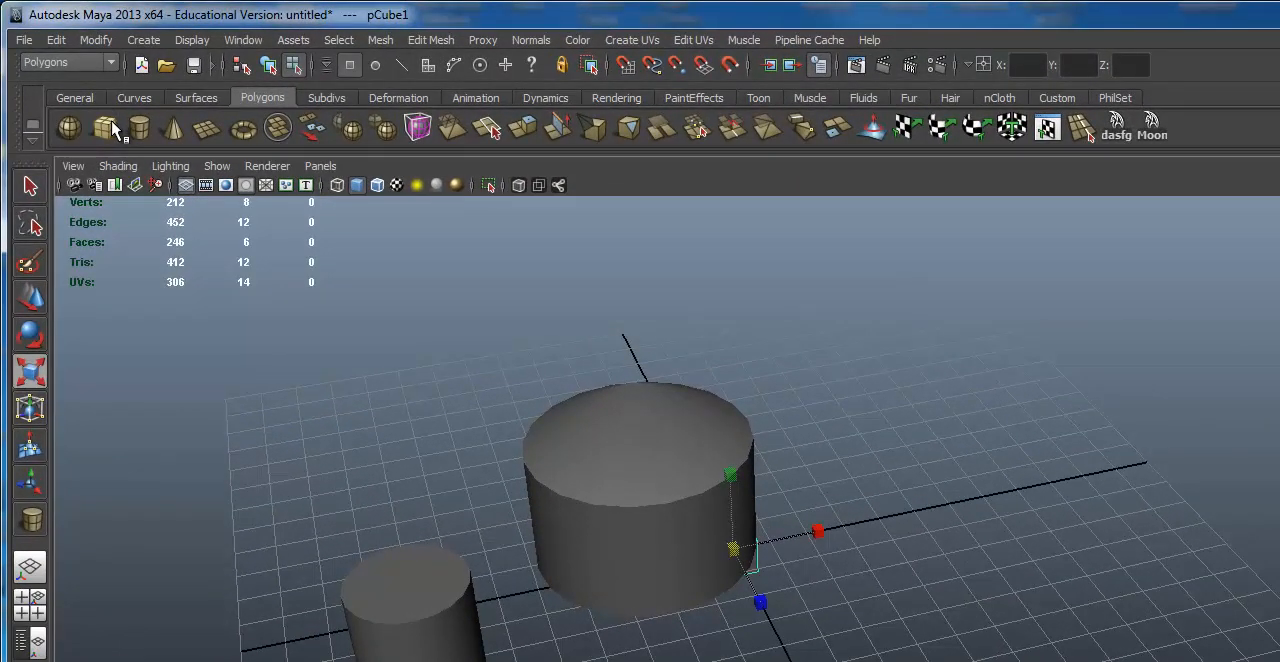
pyautogui.click(630, 445)
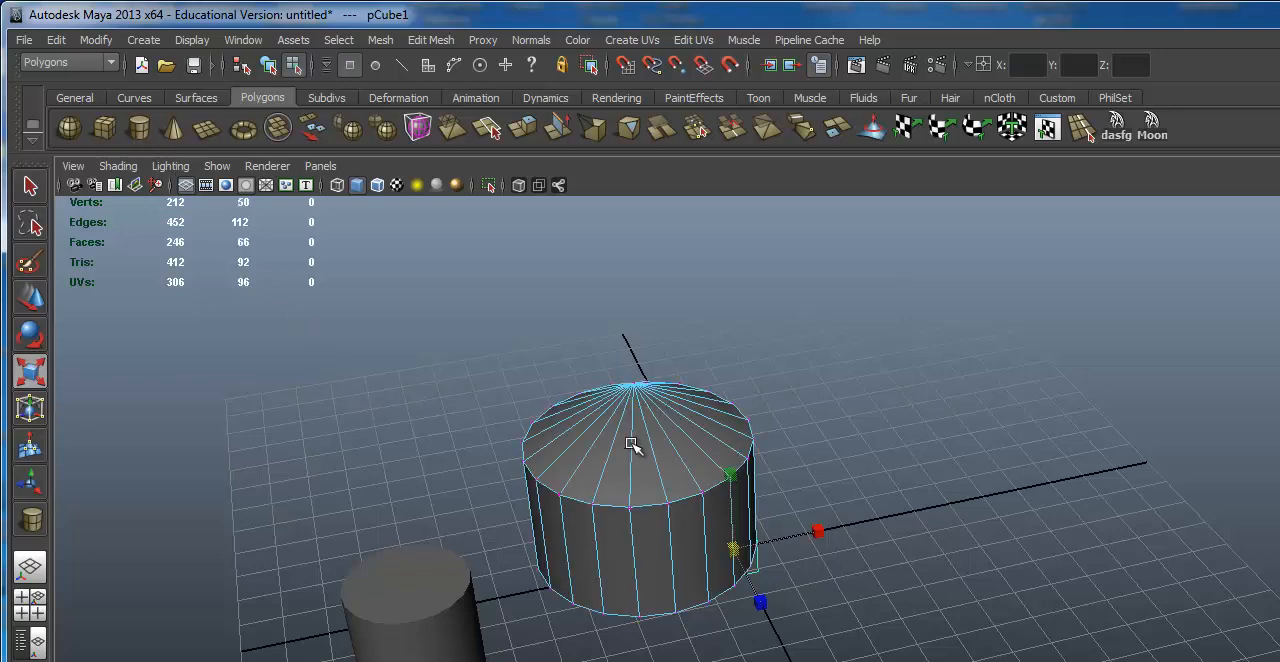
pyautogui.press('Delete')
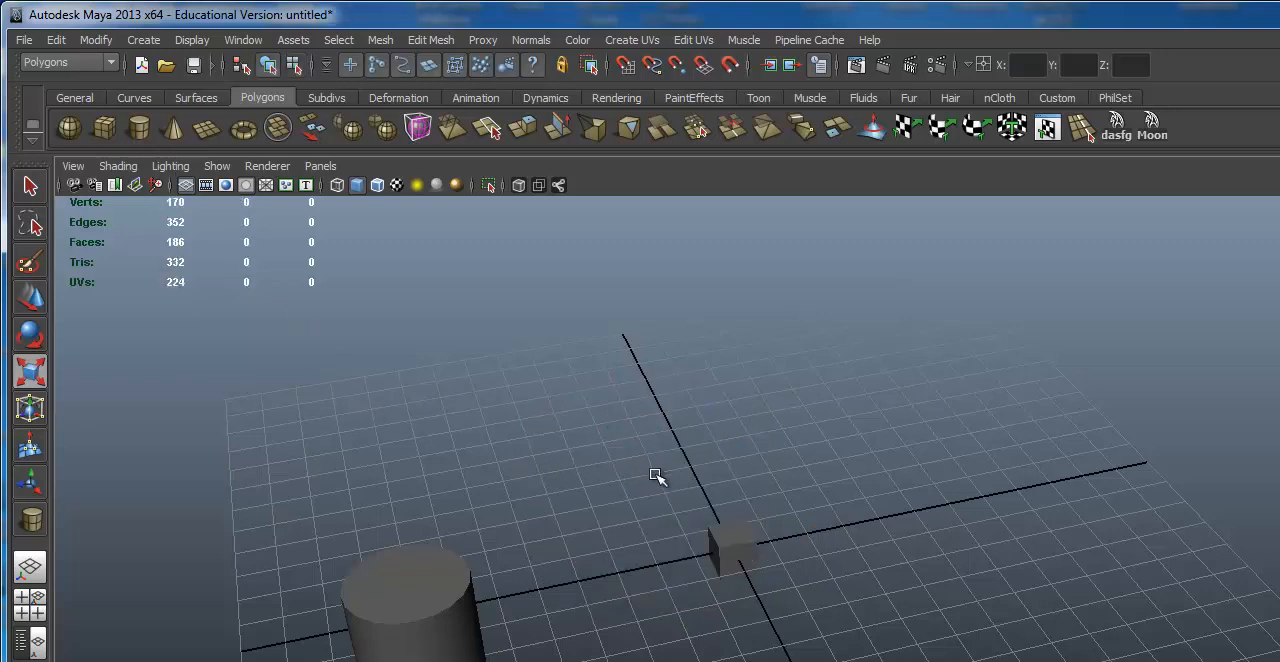
# Step: Replace the small cube at the origin with a default polygon torus
pyautogui.click(726, 518)
pyautogui.press('Delete')
pyautogui.click(245, 132)
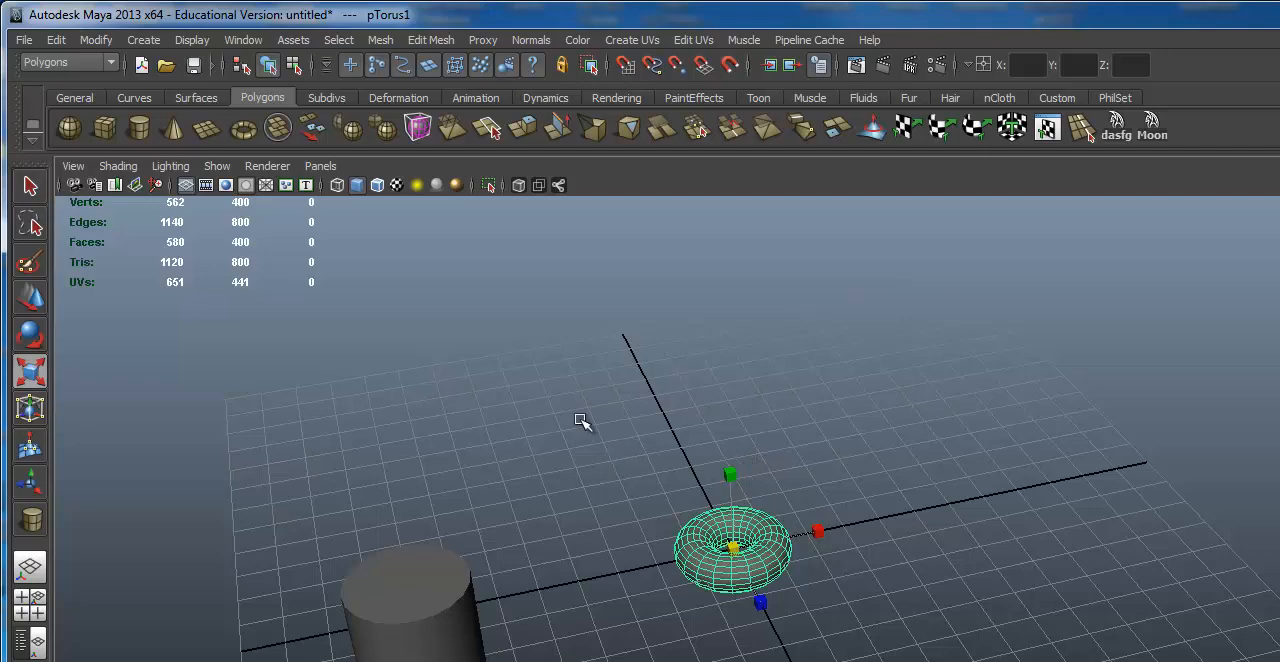
# Step: Turn Interactive Creation back on for polygon primitives and delete the torus at the origin
pyautogui.click(144, 42)
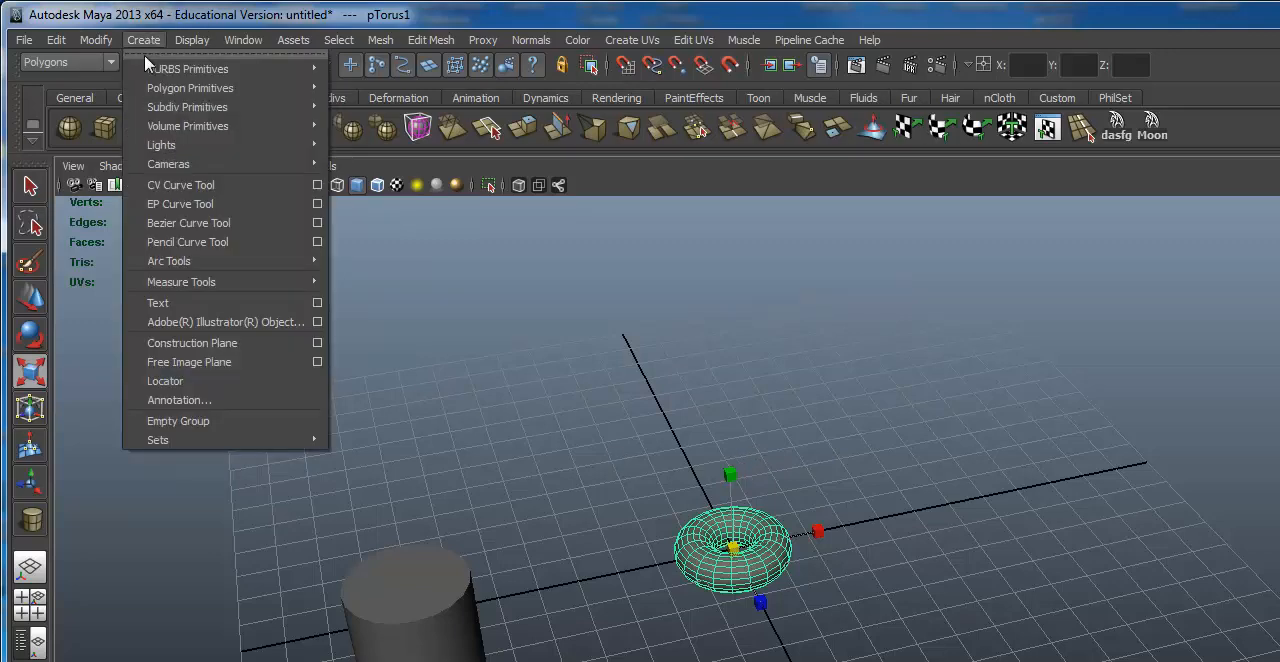
pyautogui.moveTo(279, 108)
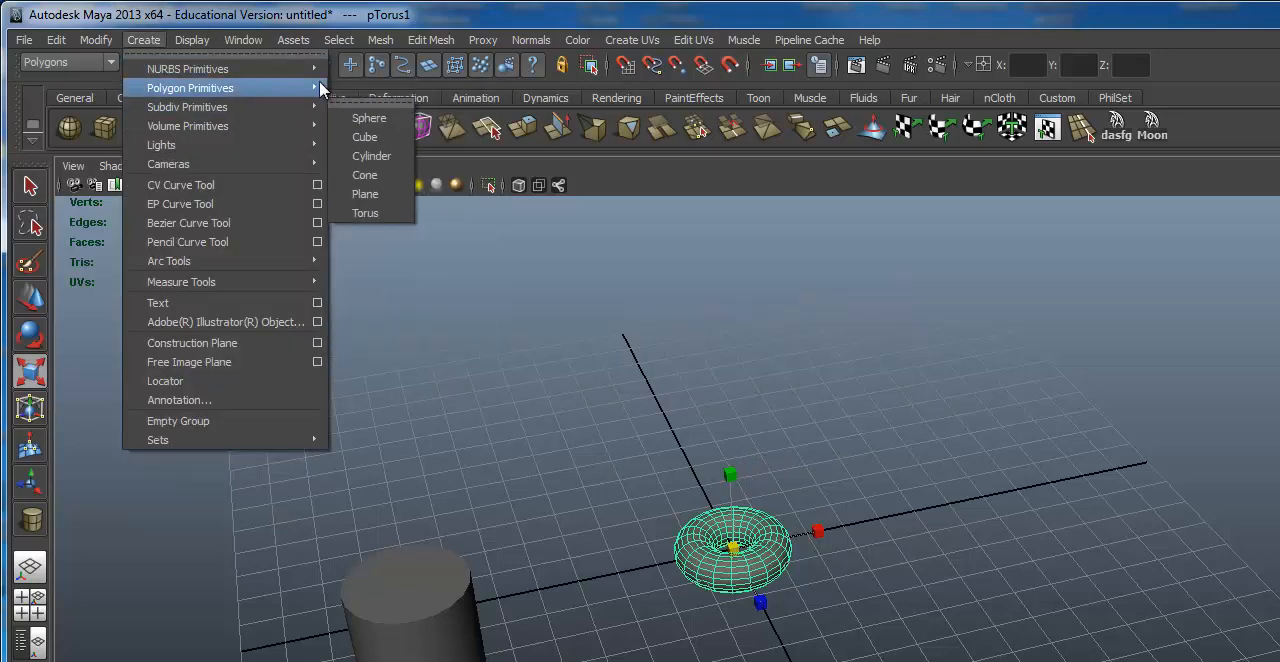
pyautogui.click(443, 331)
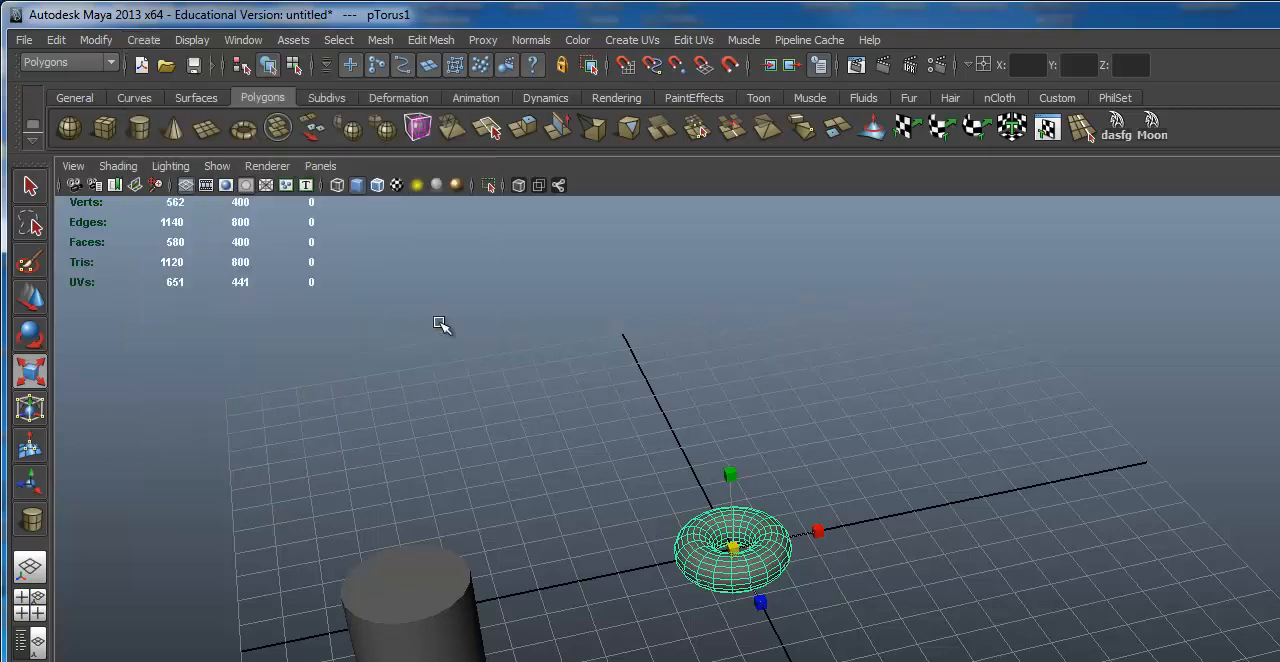
pyautogui.press('Delete')
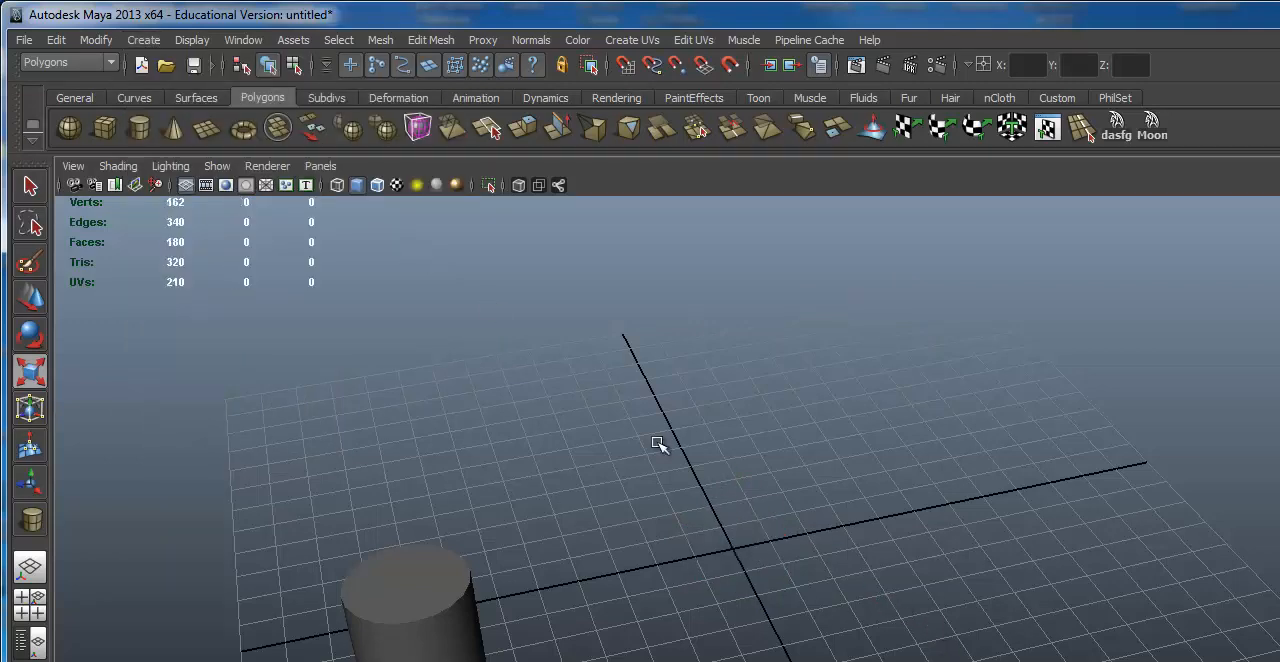
# Step: Draw a flat polygon cylinder interactively at about X 3.8, Z 5.2 on the grid, and delete it
pyautogui.click(139, 127)
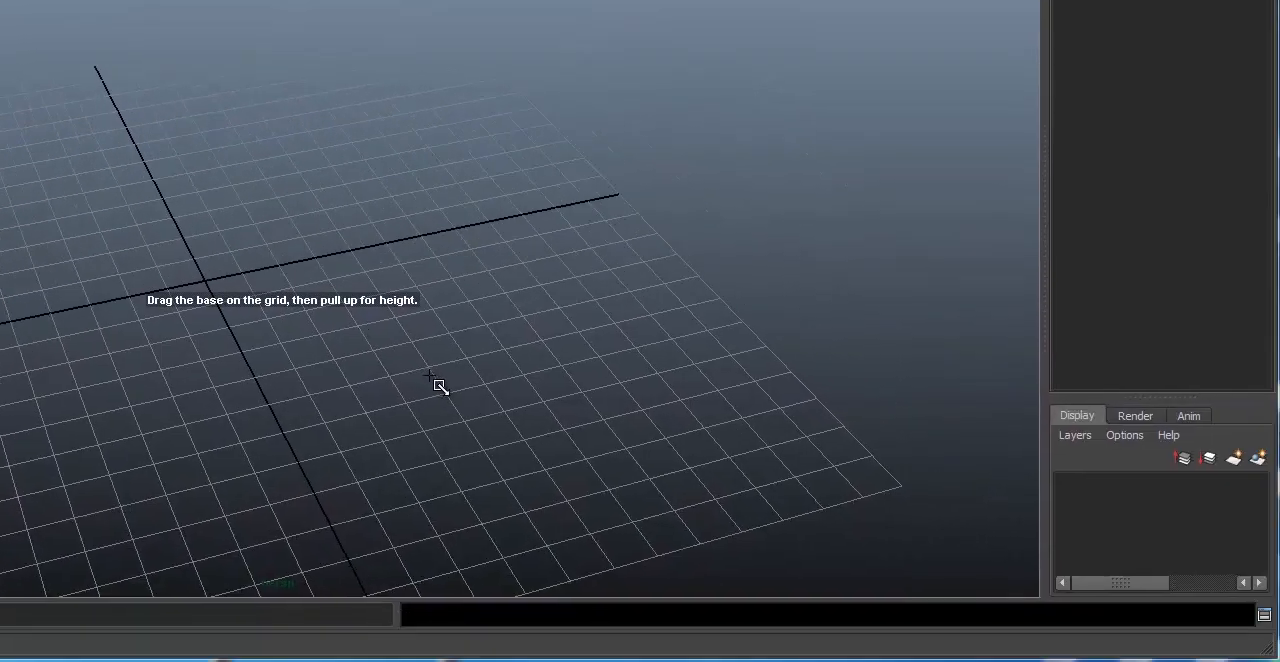
pyautogui.moveTo(954, 644); pyautogui.dragTo(994, 644)
pyautogui.moveTo(466, 376); pyautogui.dragTo(427, 331)
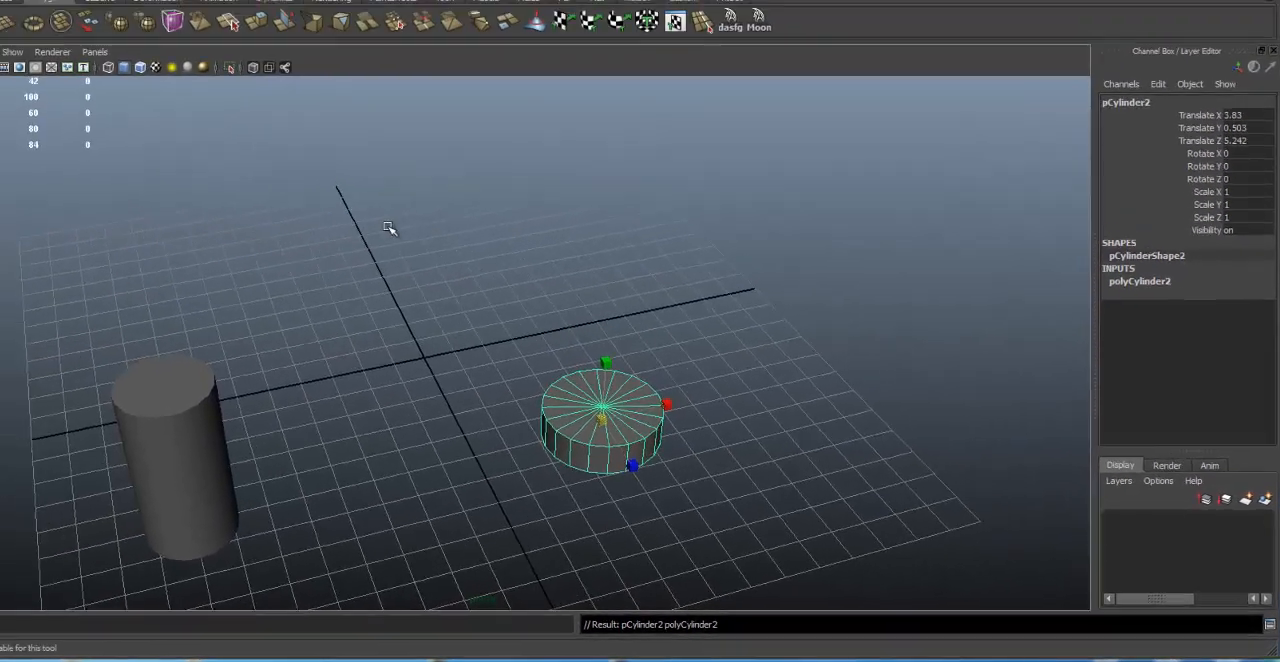
pyautogui.click(244, 146)
pyautogui.click(492, 371)
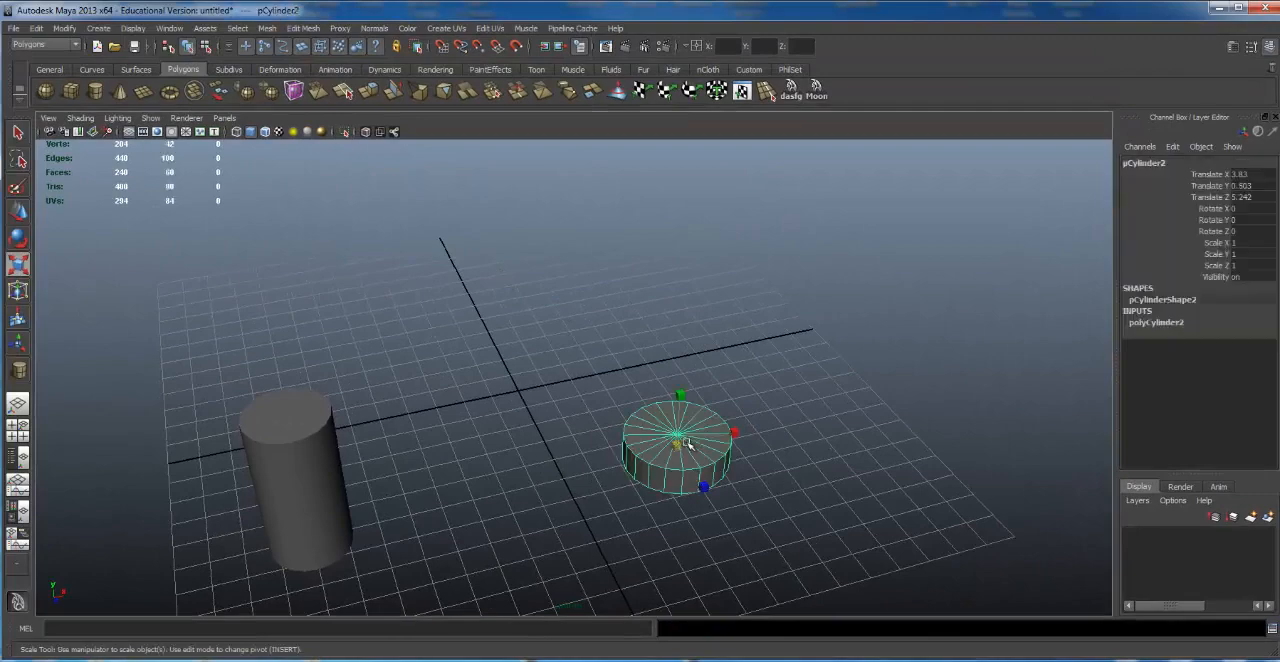
pyautogui.press('Delete')
# Step: Save the scene to the Desktop as Chair01 in Maya Binary format
pyautogui.keyDown('alt'); pyautogui.moveTo(389, 209); pyautogui.dragTo(463, 243); pyautogui.keyUp('alt')
pyautogui.scroll(2, 463, 246)
pyautogui.keyDown('alt'); pyautogui.moveTo(463, 246); pyautogui.dragTo(468, 300, button='middle'); pyautogui.keyUp('alt')
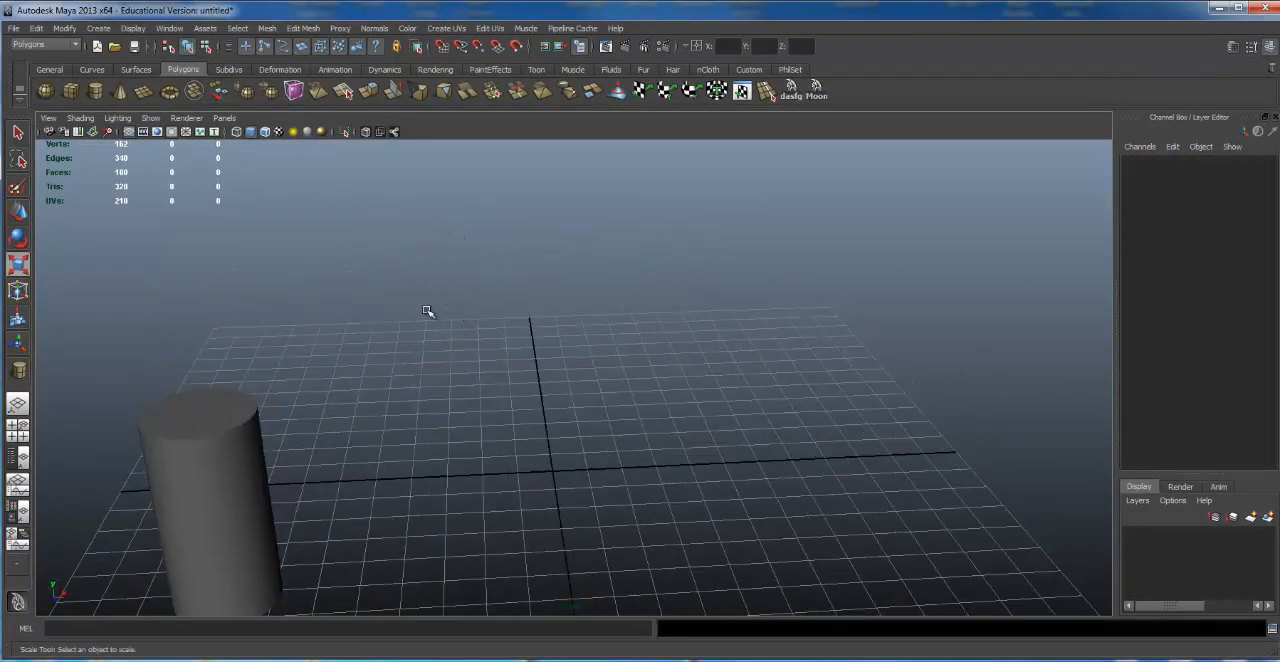
pyautogui.click(14, 28)
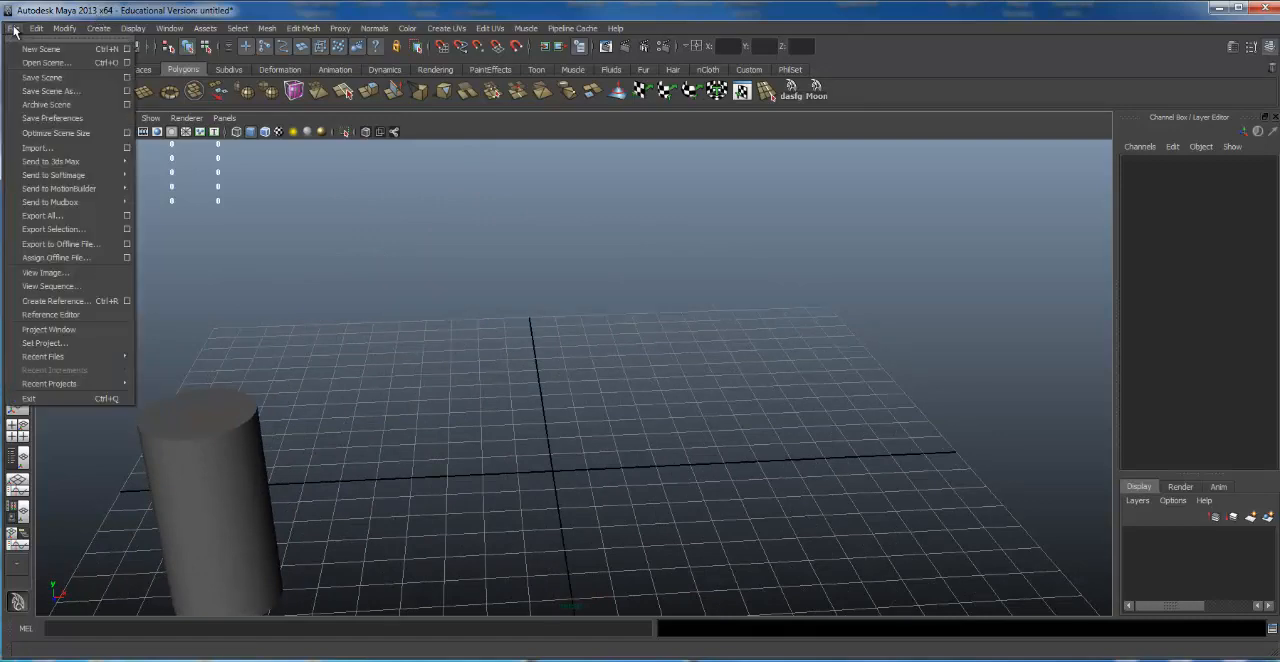
pyautogui.click(45, 90)
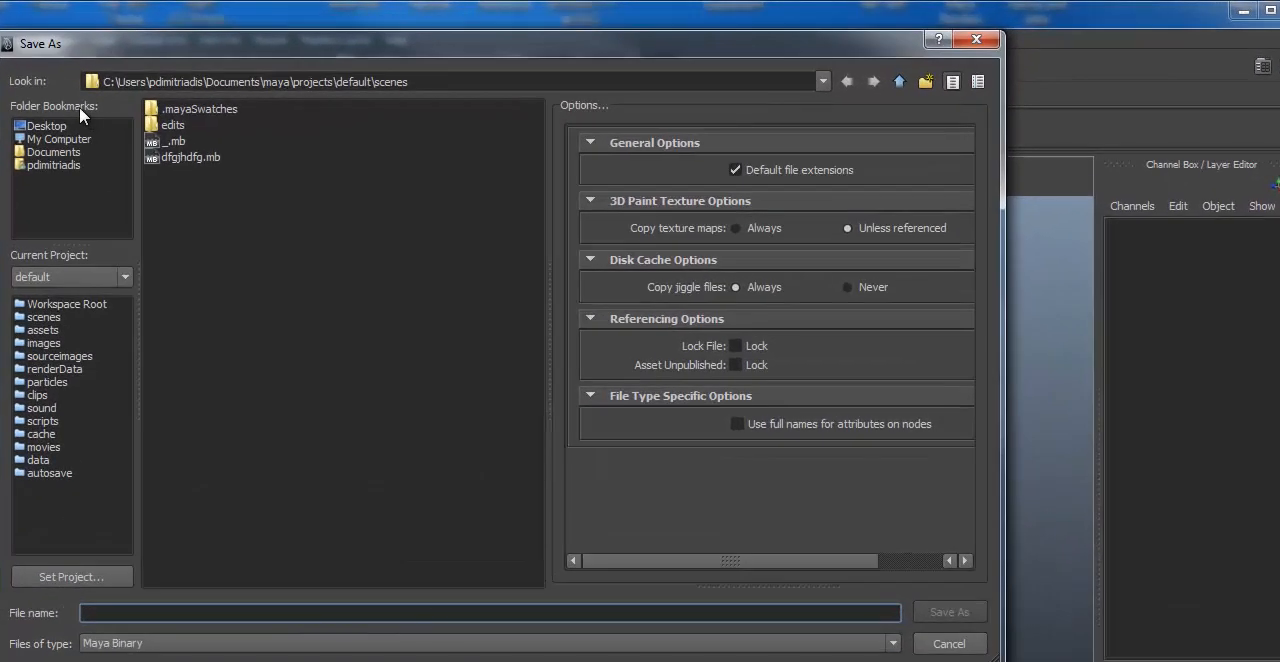
pyautogui.click(74, 127)
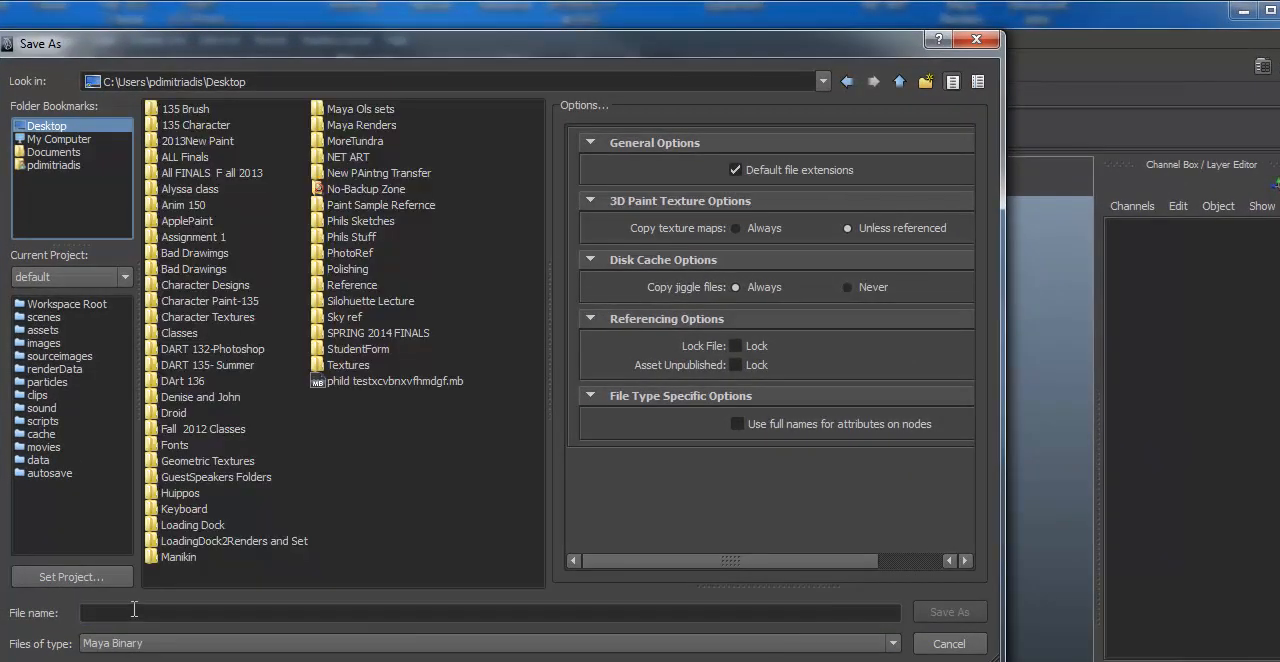
pyautogui.write('Chair')
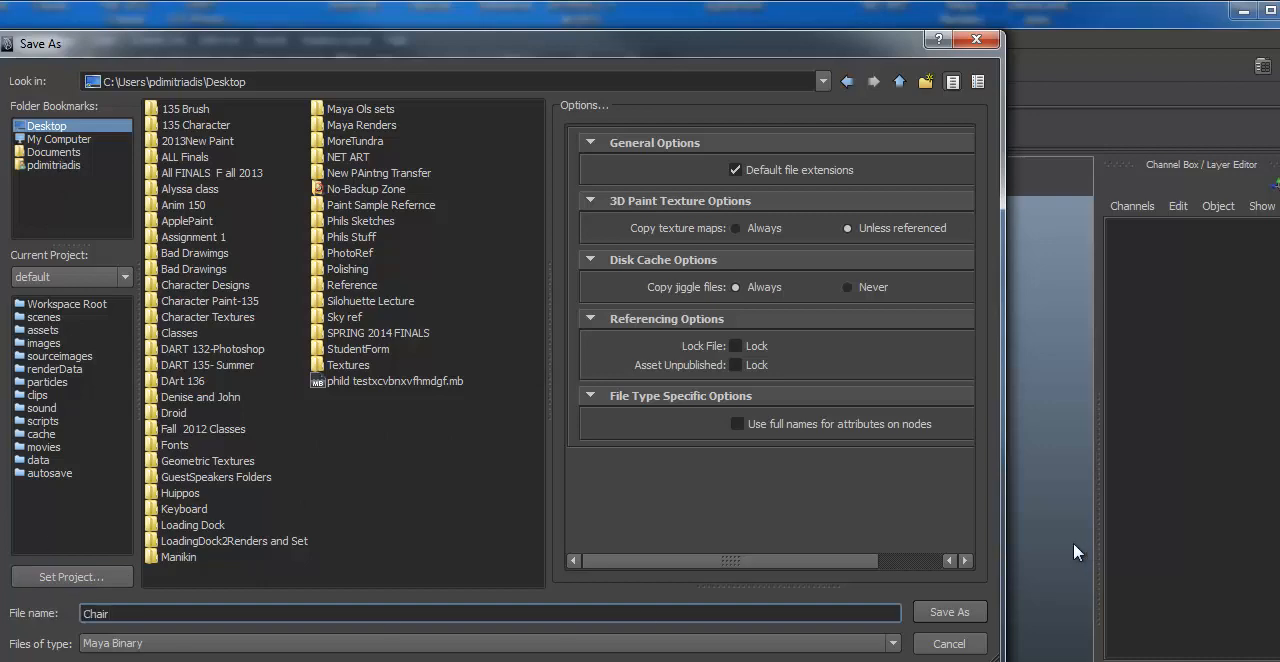
pyautogui.write('01')
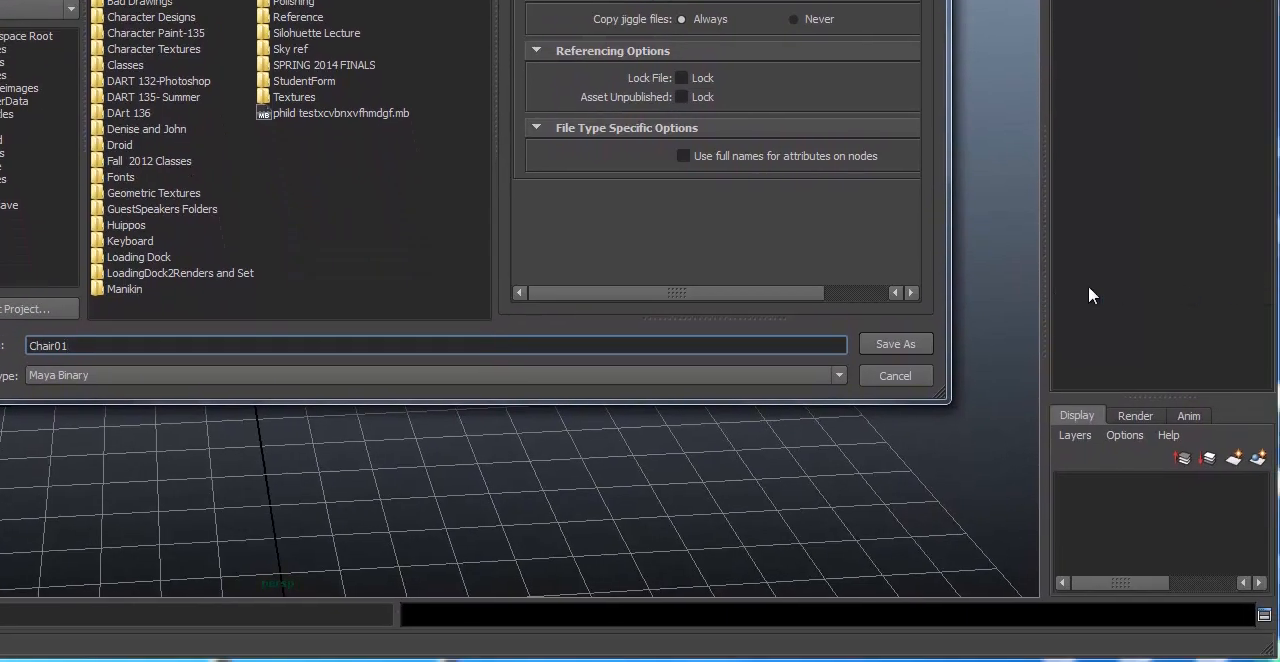
pyautogui.click(904, 340)
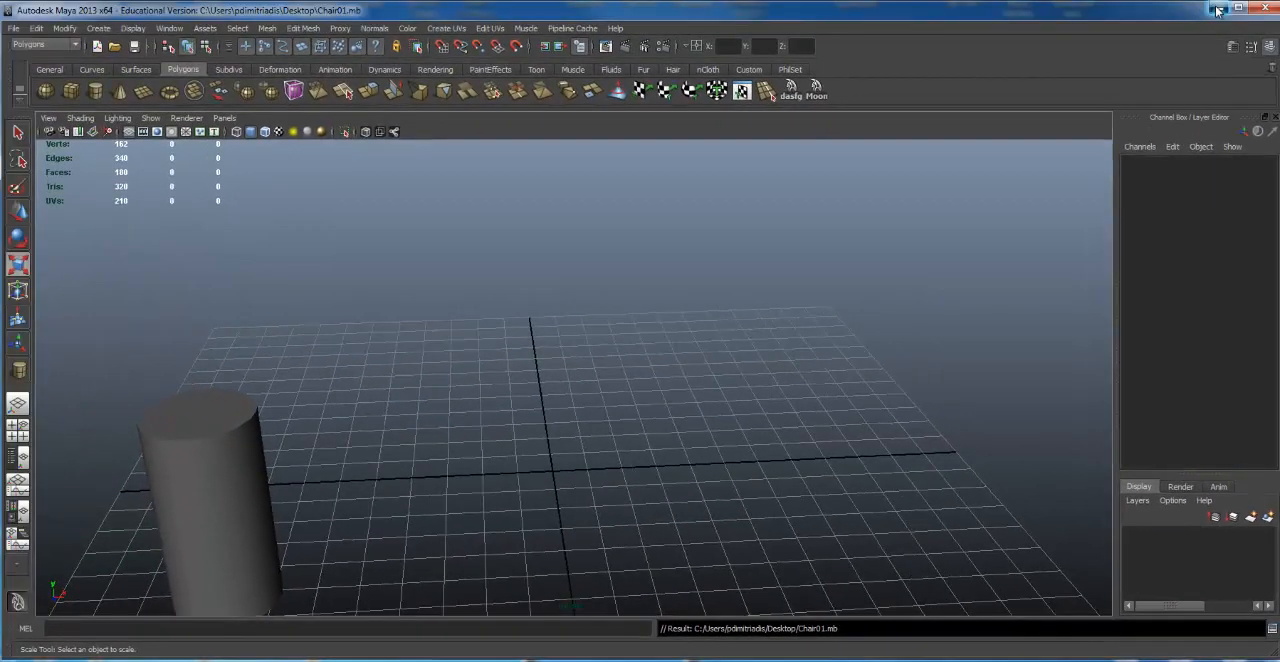
# Step: Switch to the Windows desktop and create a new folder named Chair Model
pyautogui.click(1218, 10)
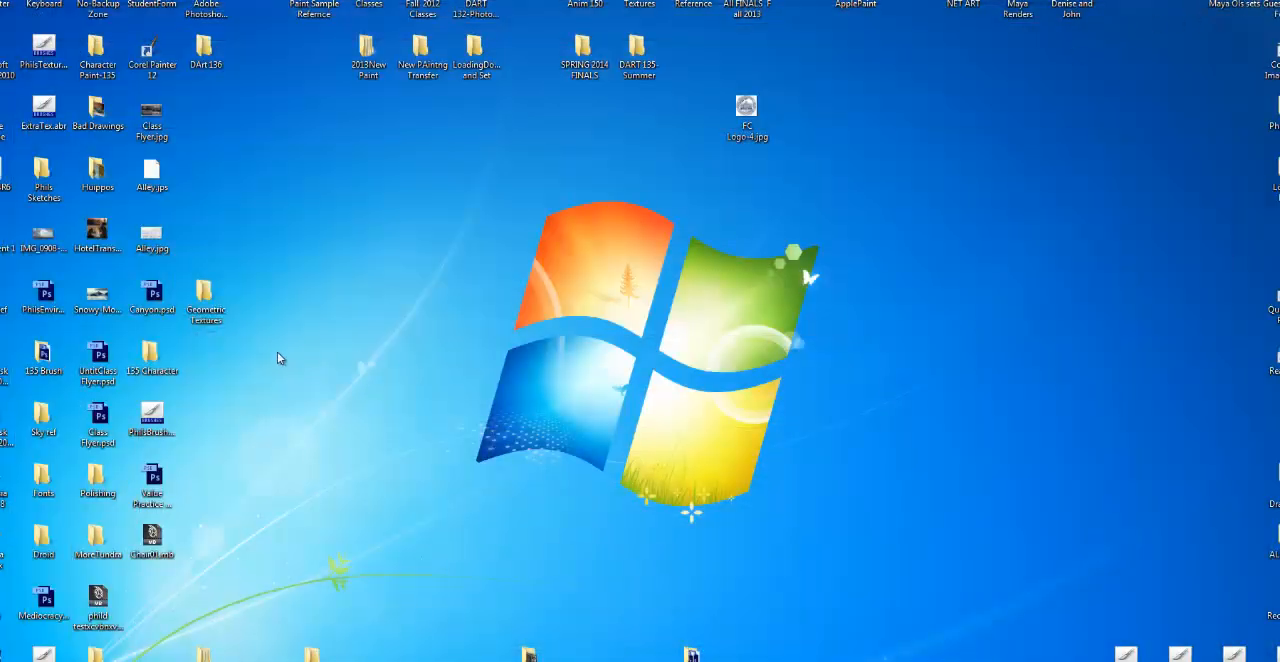
pyautogui.rightClick(222, 366)
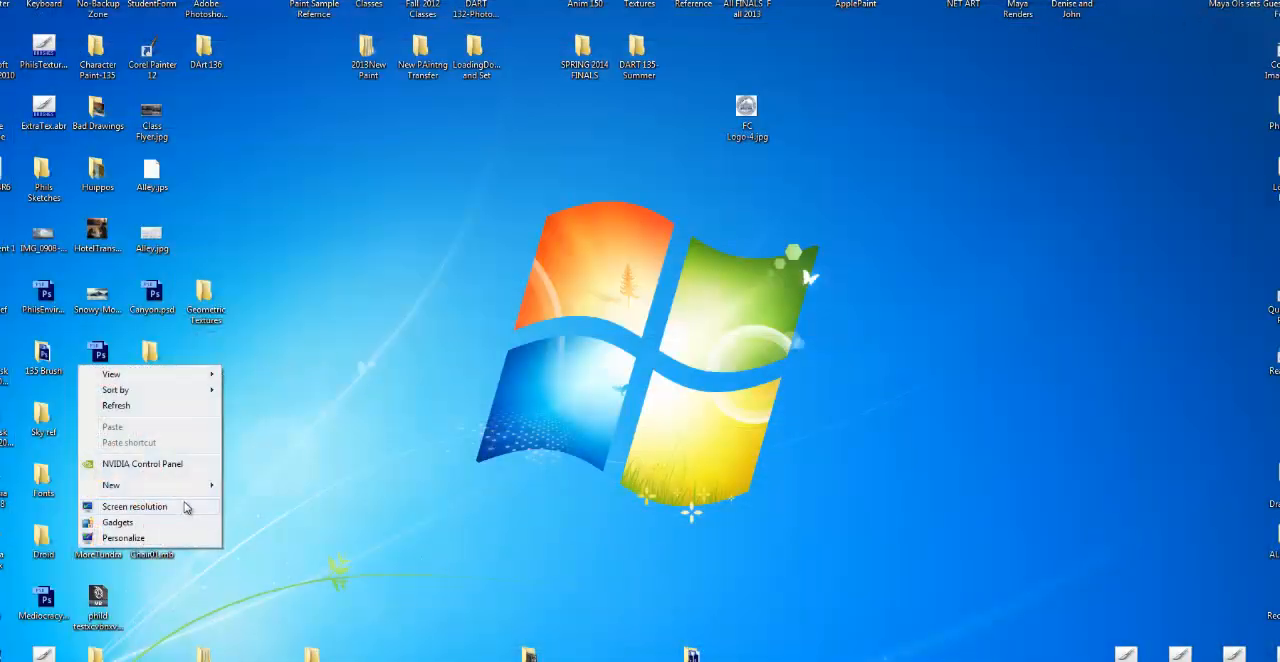
pyautogui.moveTo(197, 486)
pyautogui.click(297, 486)
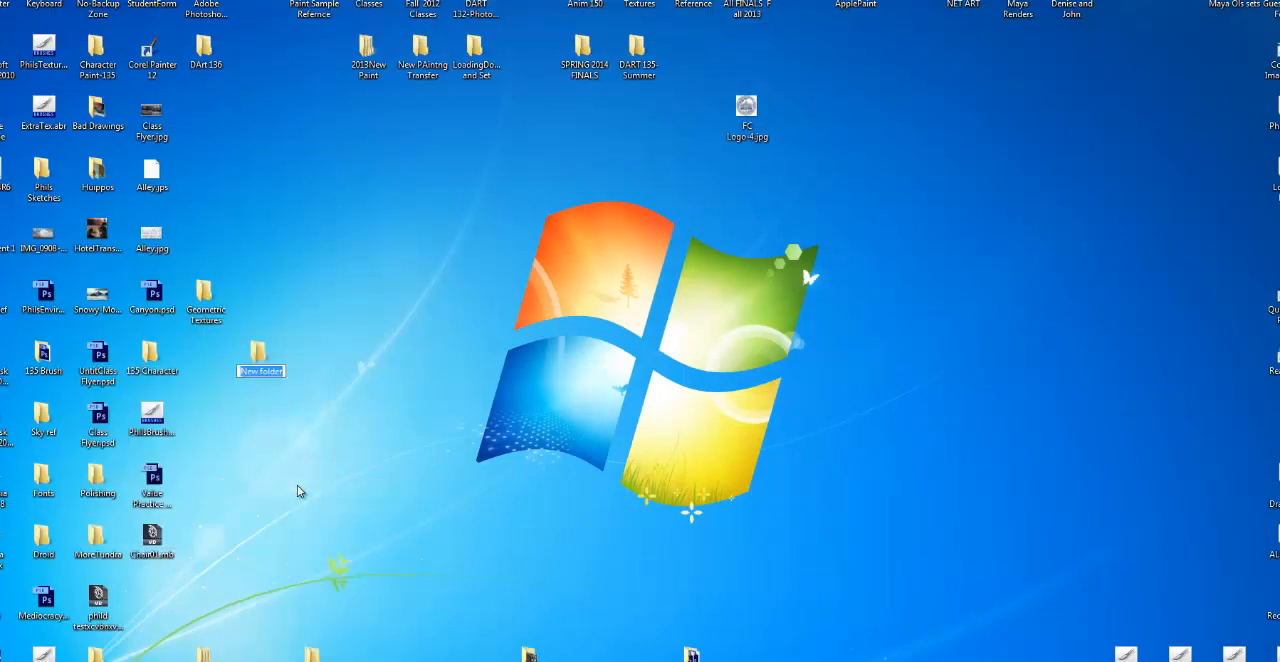
pyautogui.write('Chair Model')
pyautogui.press('Return')
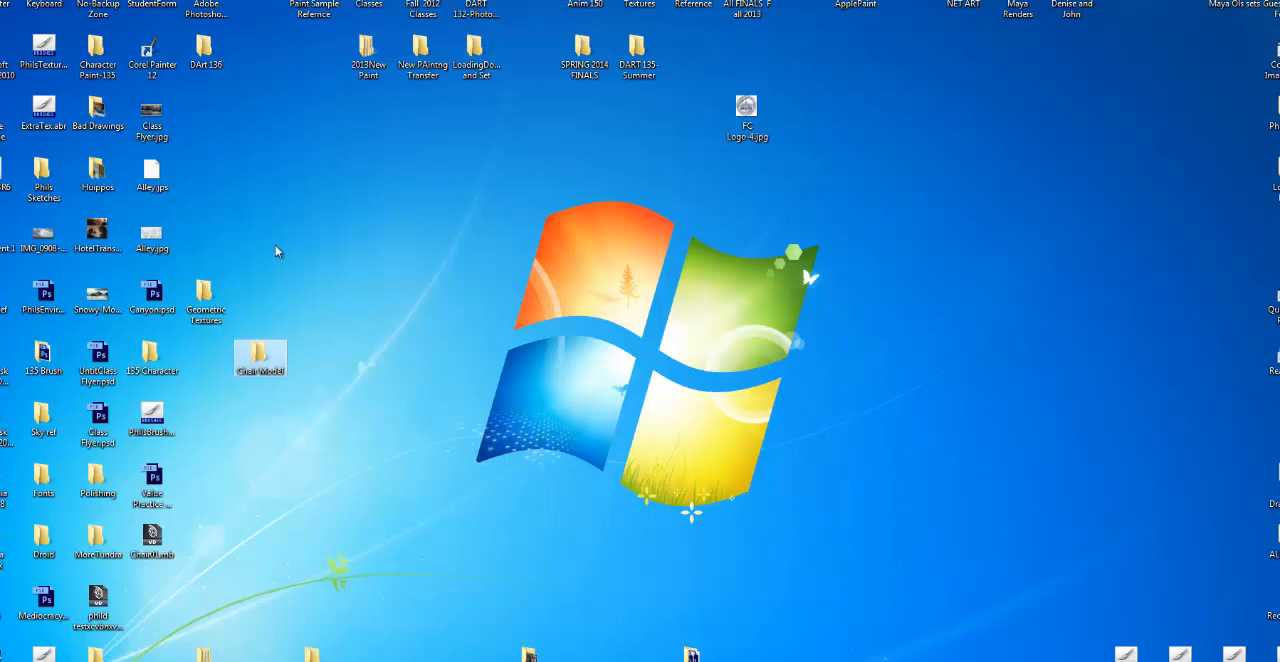
# Step: Move the Chair01.mb file into the Chair Model folder and switch back to Maya
pyautogui.moveTo(152, 540); pyautogui.dragTo(207, 358)
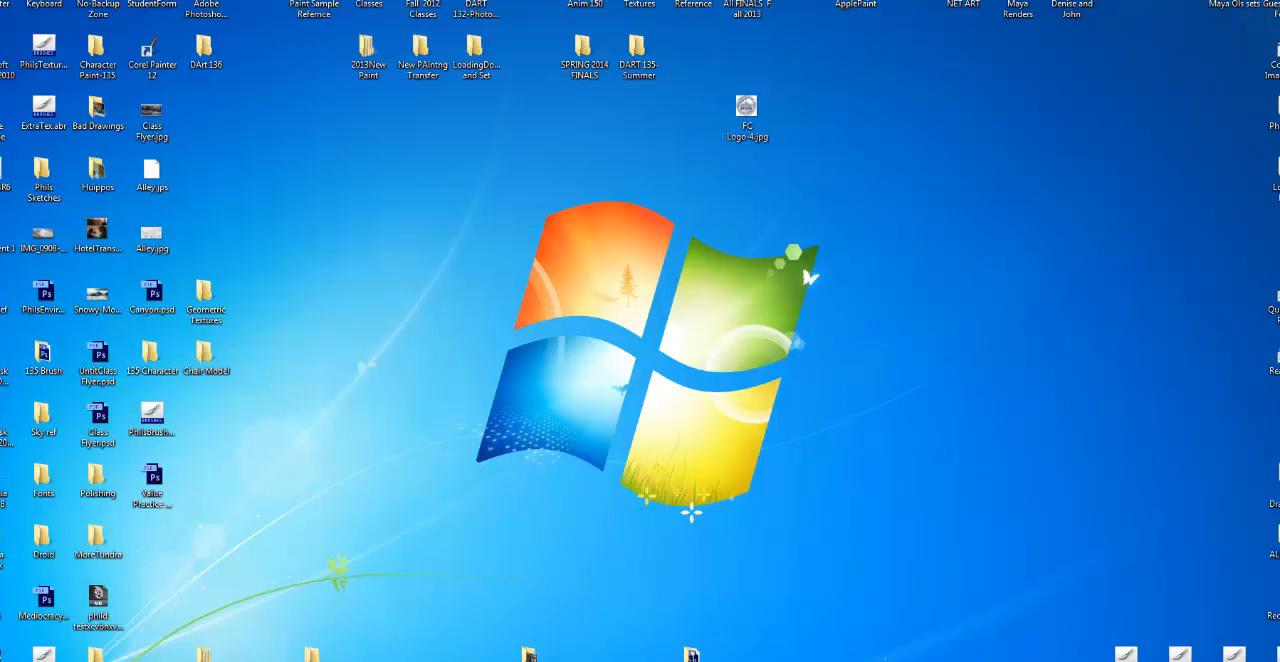
pyautogui.click(600, 655)
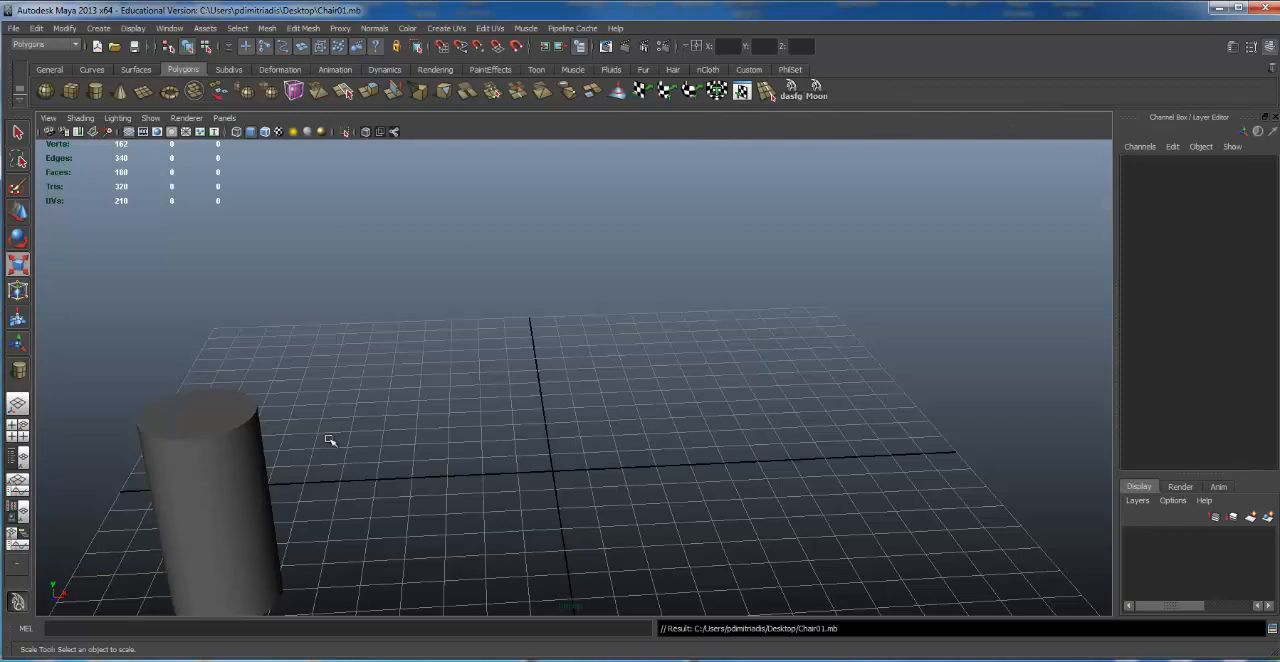
pyautogui.keyDown('alt'); pyautogui.moveTo(330, 440); pyautogui.dragTo(513, 282); pyautogui.keyUp('alt')
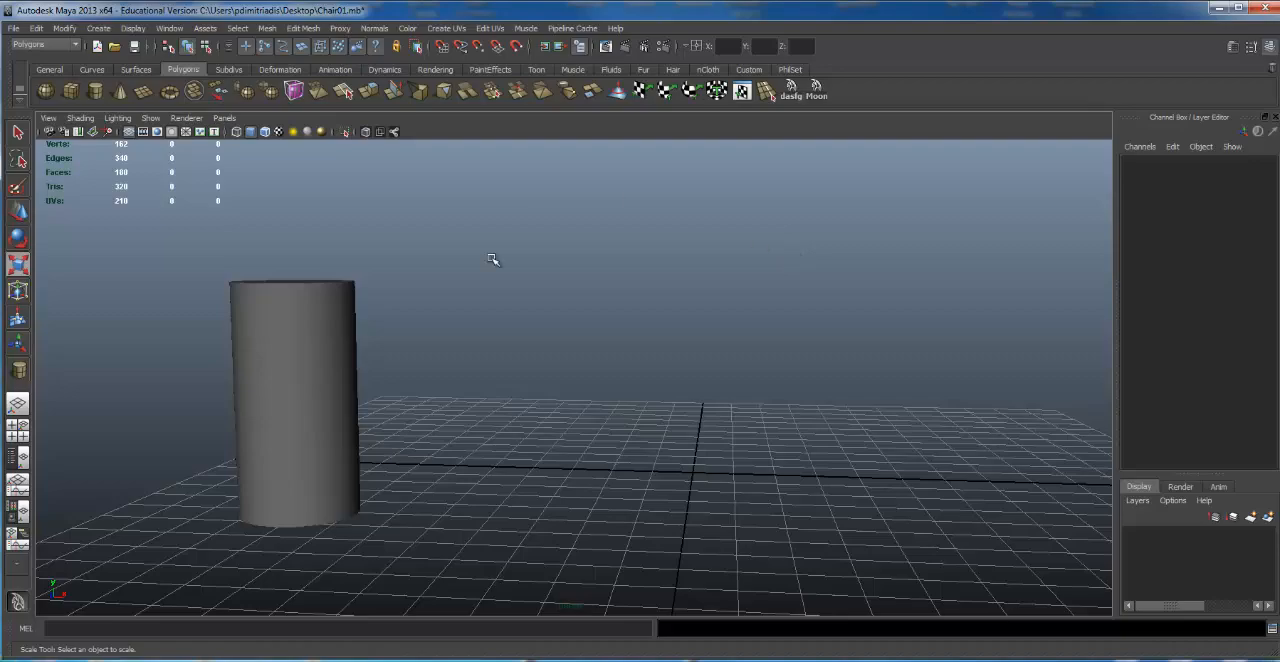
pyautogui.keyDown('alt'); pyautogui.moveTo(414, 337); pyautogui.dragTo(491, 300); pyautogui.keyUp('alt')
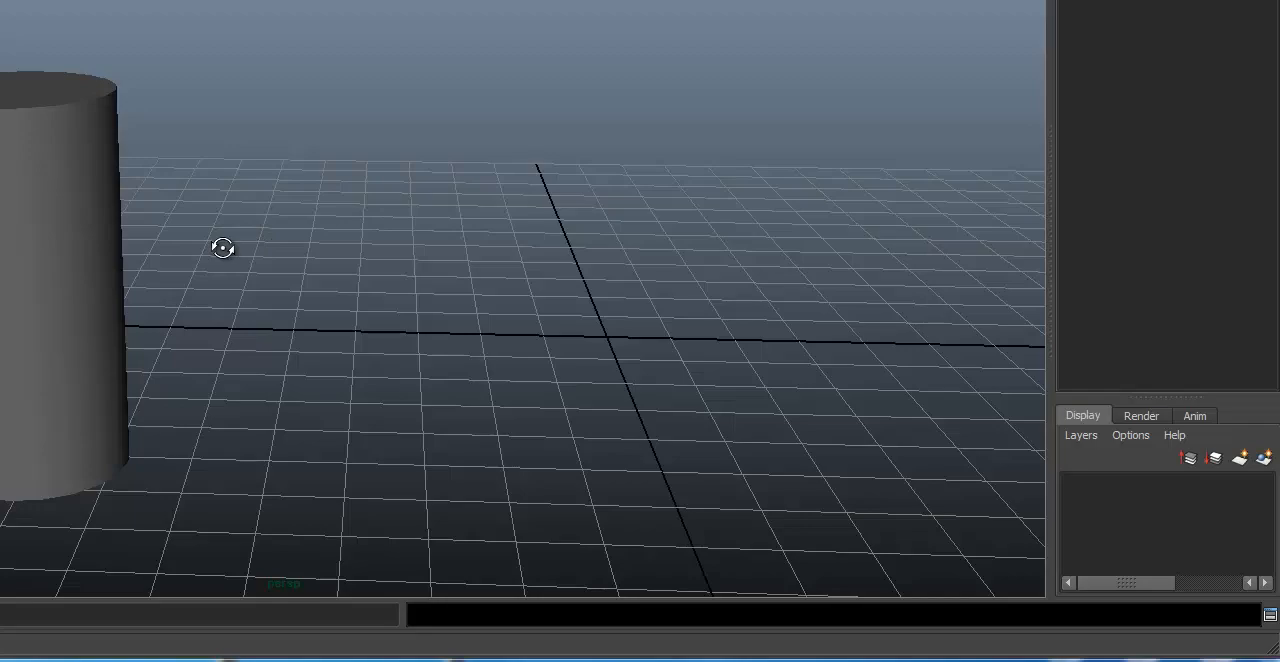
pyautogui.keyDown('alt'); pyautogui.moveTo(222, 248); pyautogui.dragTo(129, 266); pyautogui.keyUp('alt')
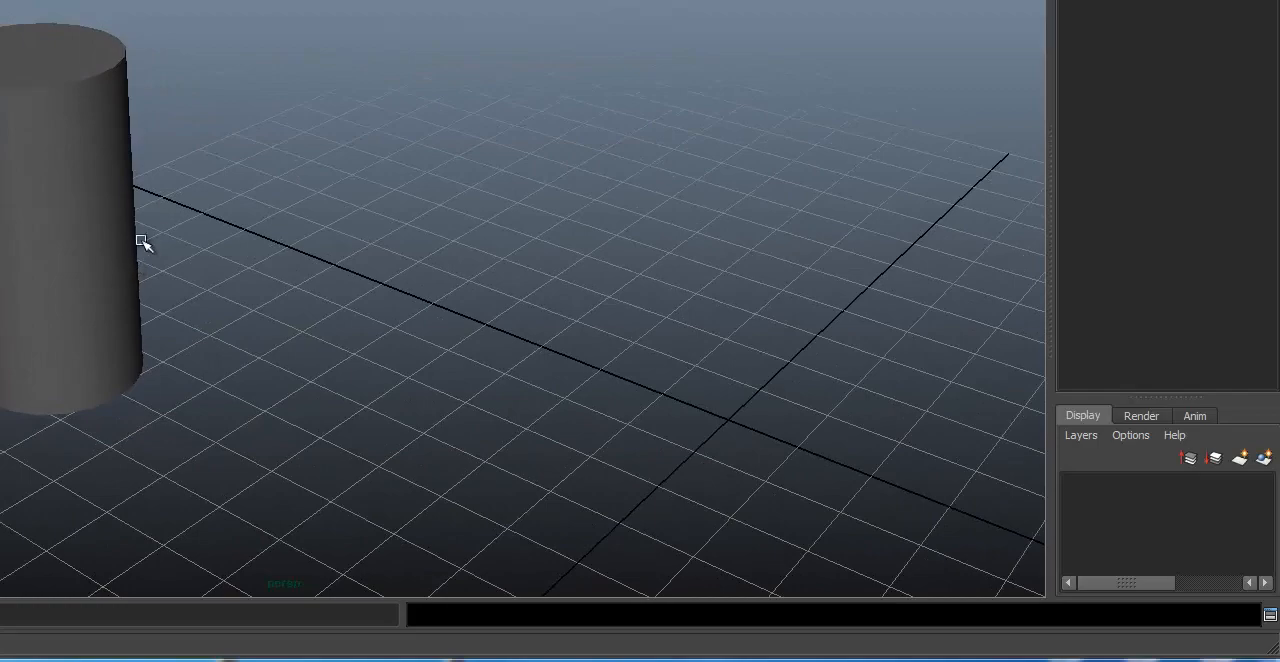
pyautogui.keyDown('alt'); pyautogui.moveTo(189, 171); pyautogui.dragTo(287, 102, button='middle'); pyautogui.keyUp('alt')
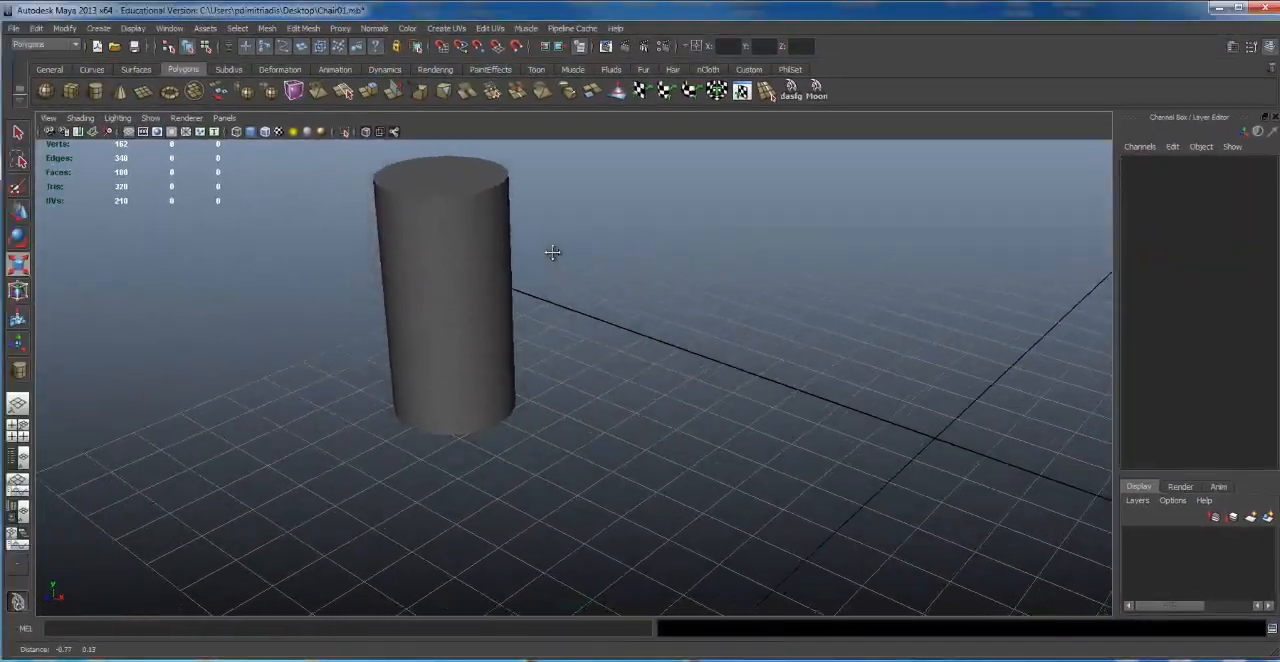
# Step: Examine the cylinder and grid in the perspective view from close up and from farther away
pyautogui.keyDown('alt'); pyautogui.moveTo(552, 252); pyautogui.dragTo(760, 388, button='middle'); pyautogui.keyUp('alt')
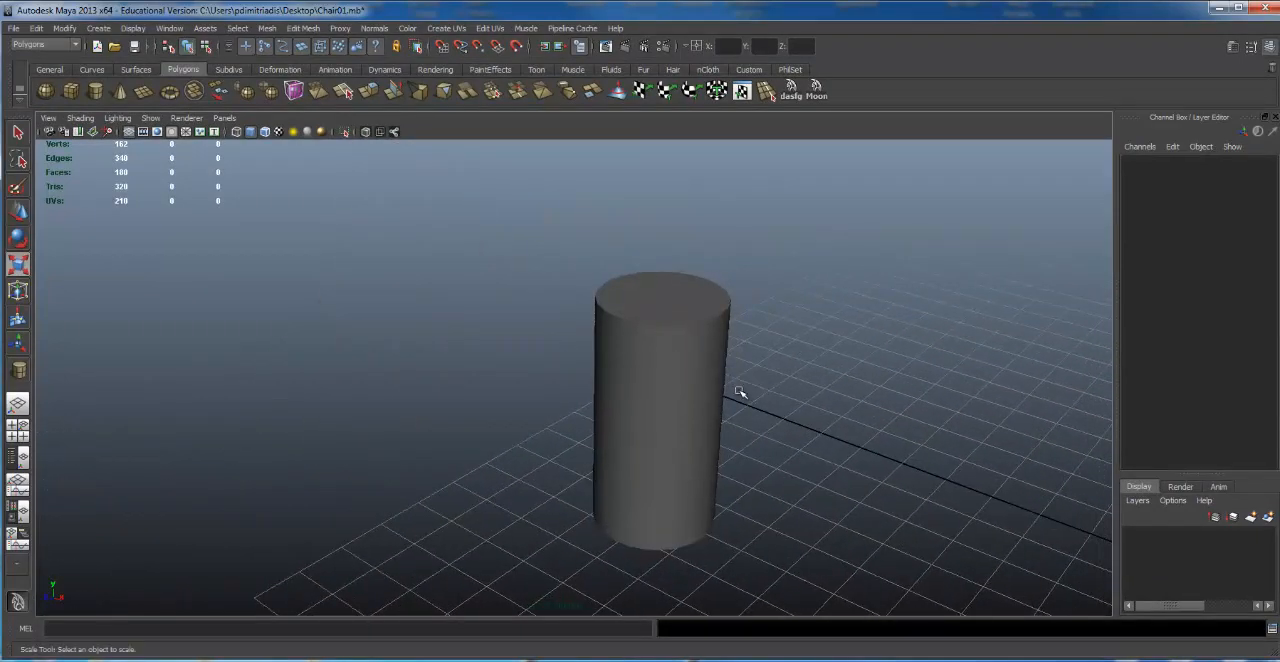
pyautogui.keyDown('alt'); pyautogui.moveTo(708, 349); pyautogui.dragTo(707, 353); pyautogui.keyUp('alt')
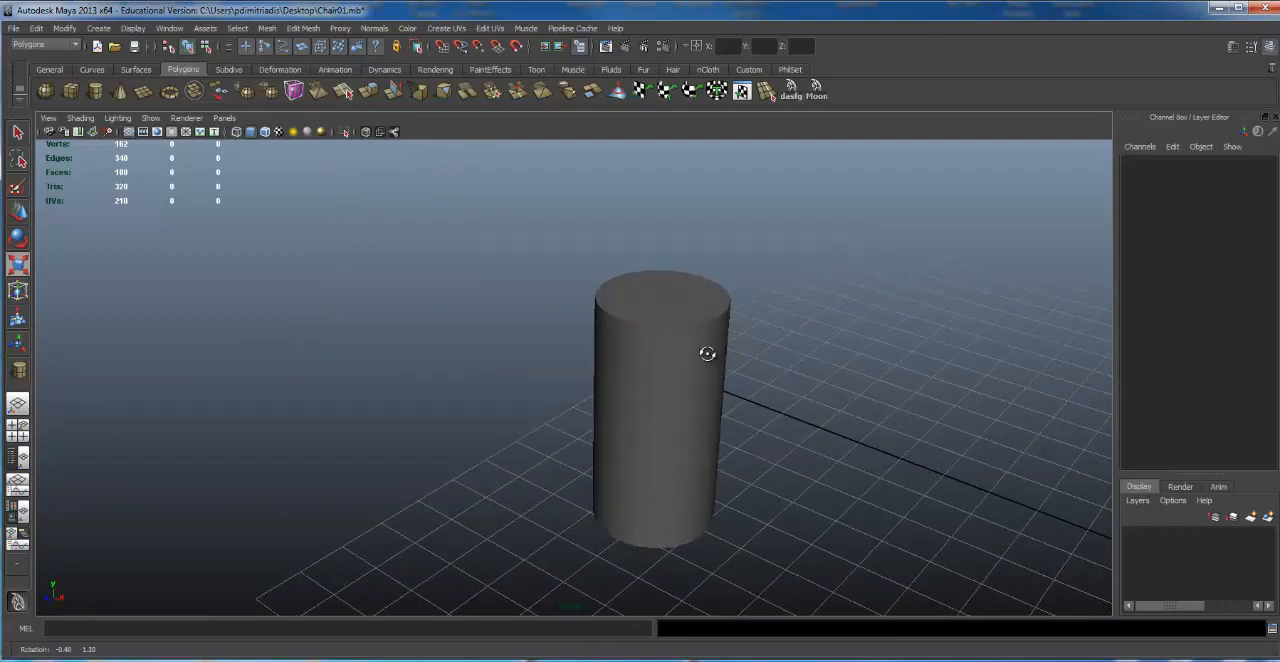
pyautogui.keyDown('alt'); pyautogui.moveTo(707, 353); pyautogui.dragTo(622, 232, button='right'); pyautogui.keyUp('alt')
pyautogui.scroll(-5, 611, 258)
pyautogui.scroll(12, 613, 259)
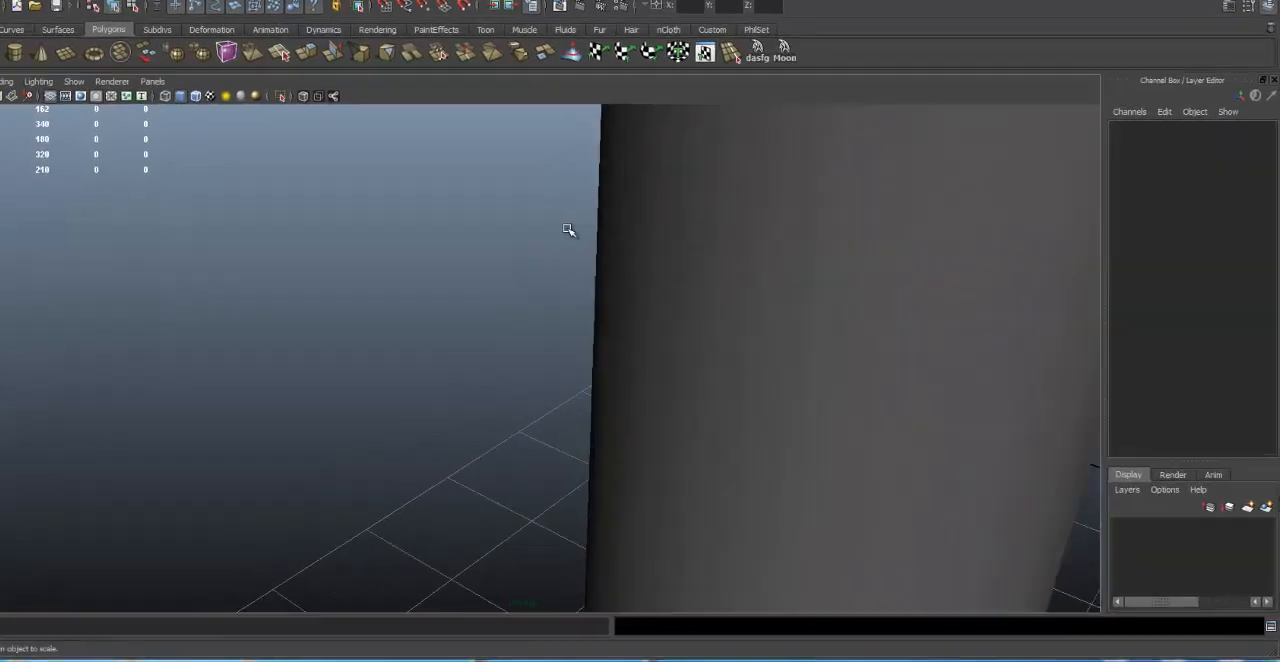
pyautogui.scroll(-8, 568, 231)
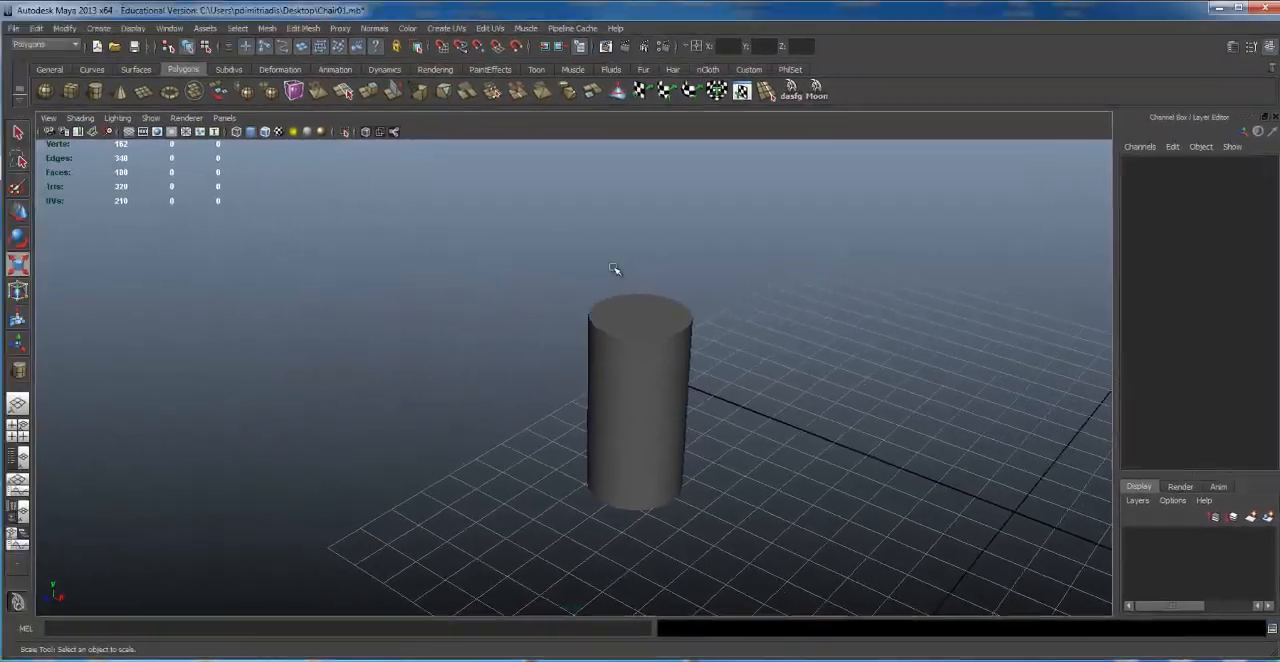
pyautogui.scroll(-5, 477, 189)
pyautogui.scroll(3, 477, 189)
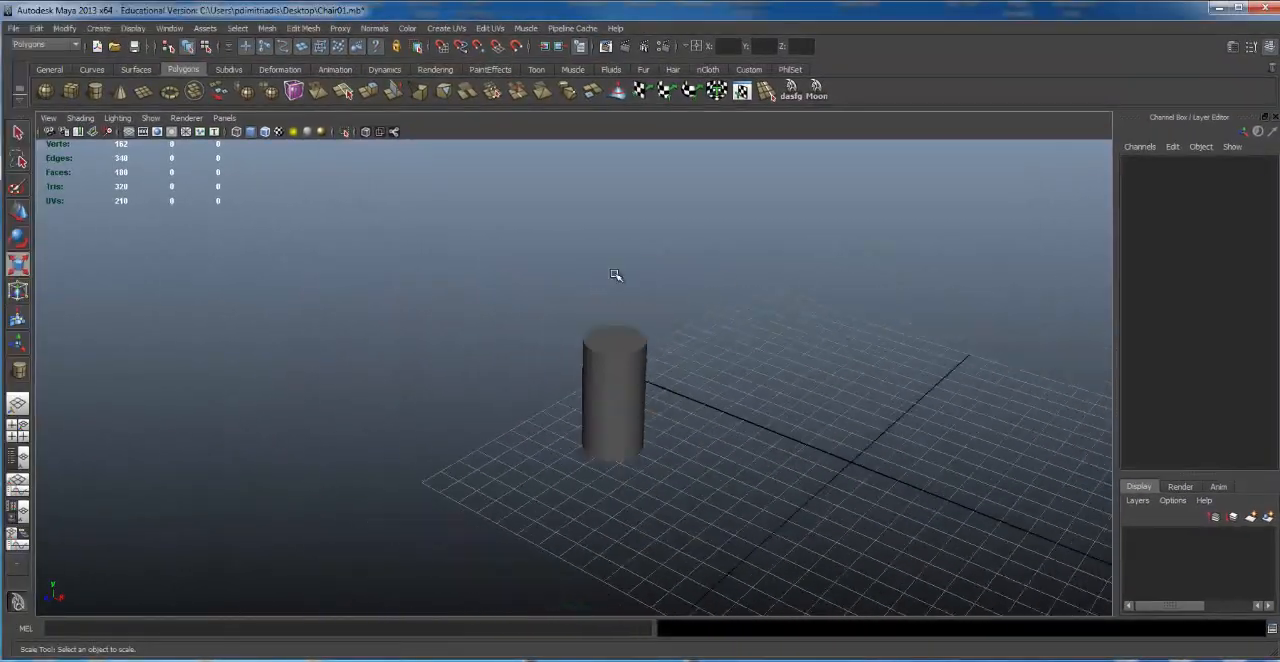
pyautogui.scroll(1, 479, 196)
pyautogui.scroll(-1, 479, 196)
pyautogui.scroll(3, 606, 277)
pyautogui.scroll(-5, 617, 280)
pyautogui.scroll(1, 614, 283)
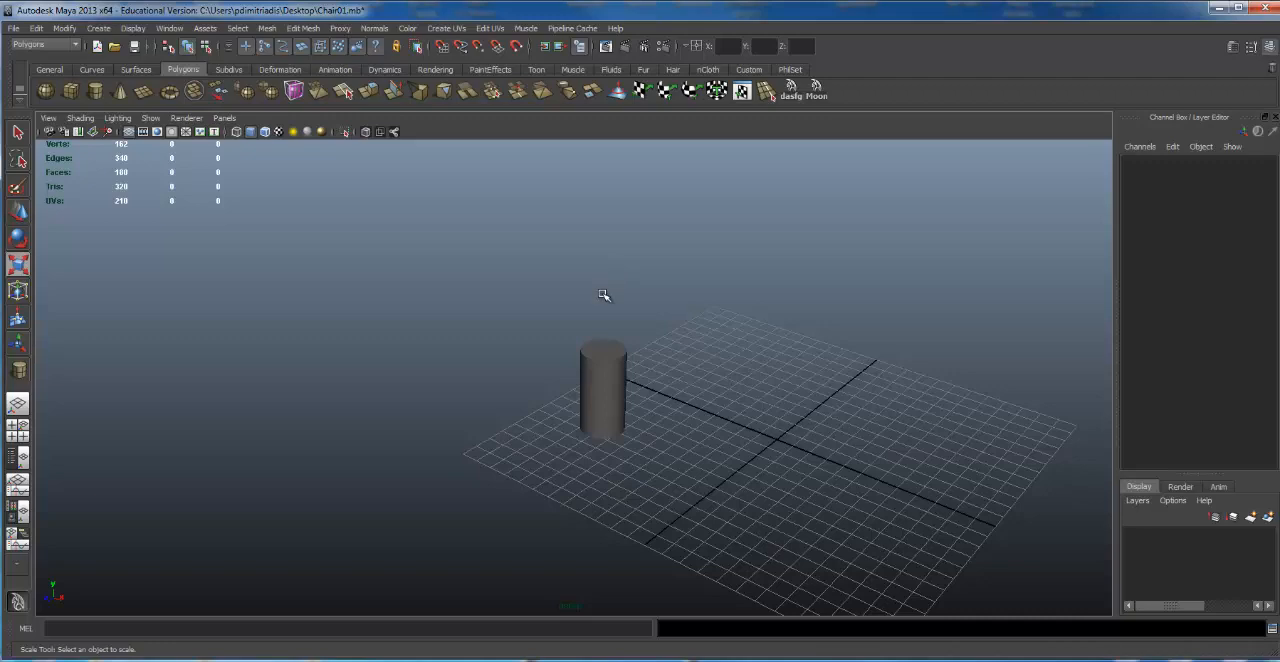
pyautogui.scroll(2, 558, 381)
pyautogui.scroll(-4, 561, 385)
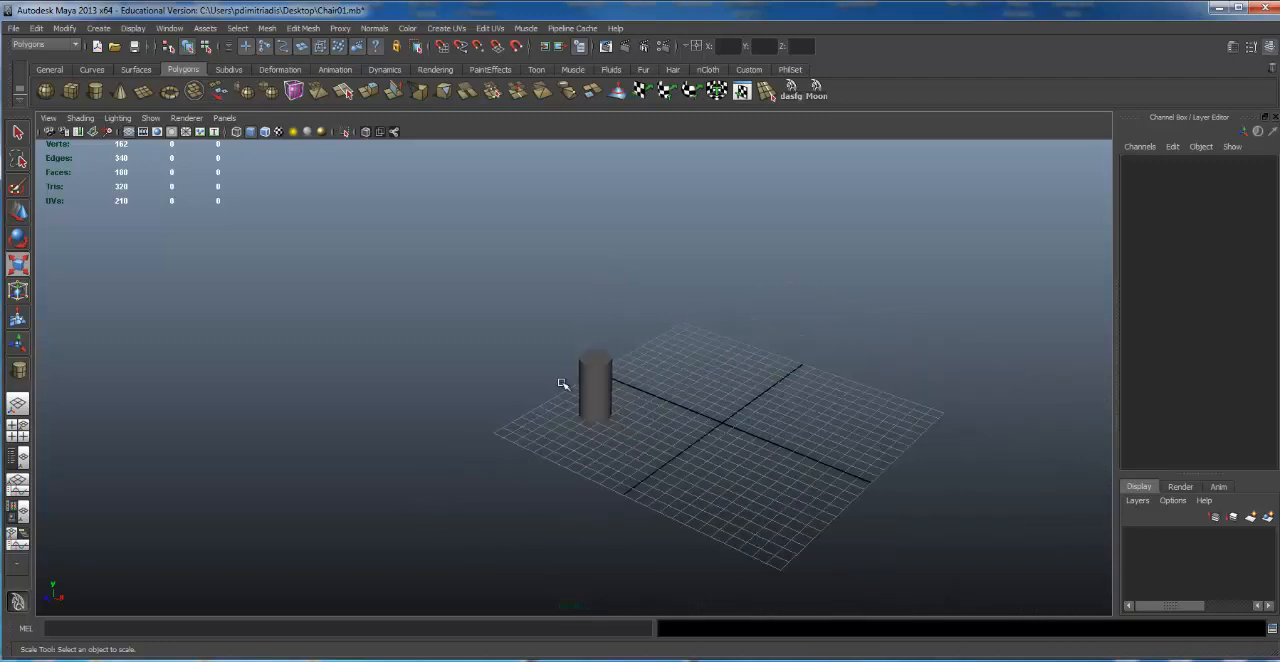
pyautogui.scroll(4, 480, 374)
# Step: Inspect the cylinder and grid from several sides and from a great distance
pyautogui.keyDown('alt'); pyautogui.moveTo(480, 374); pyautogui.dragTo(781, 318); pyautogui.keyUp('alt')
pyautogui.keyDown('alt'); pyautogui.moveTo(677, 317); pyautogui.dragTo(711, 309, button='right'); pyautogui.keyUp('alt')
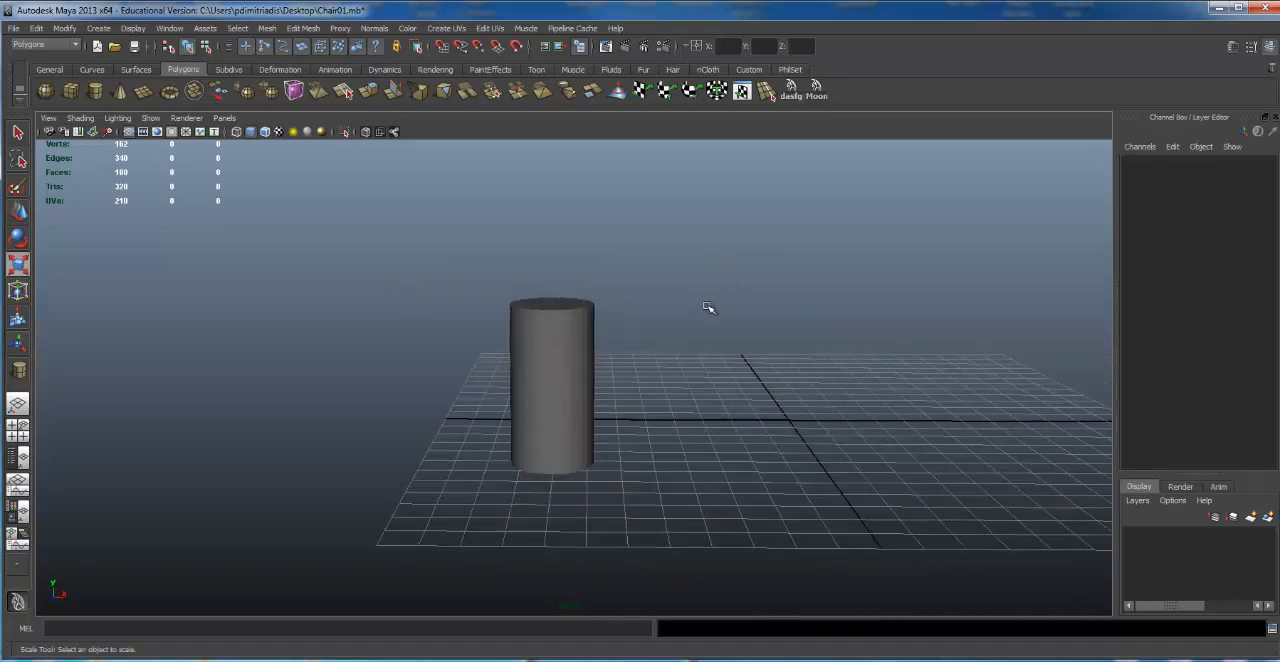
pyautogui.keyDown('alt'); pyautogui.moveTo(711, 309); pyautogui.dragTo(871, 217, button='middle'); pyautogui.keyUp('alt')
pyautogui.keyDown('alt'); pyautogui.moveTo(871, 217); pyautogui.dragTo(836, 281); pyautogui.keyUp('alt')
pyautogui.keyDown('alt'); pyautogui.moveTo(836, 281); pyautogui.dragTo(191, 187, button='right'); pyautogui.keyUp('alt')
pyautogui.keyDown('alt'); pyautogui.moveTo(191, 187); pyautogui.dragTo(637, 314); pyautogui.keyUp('alt')
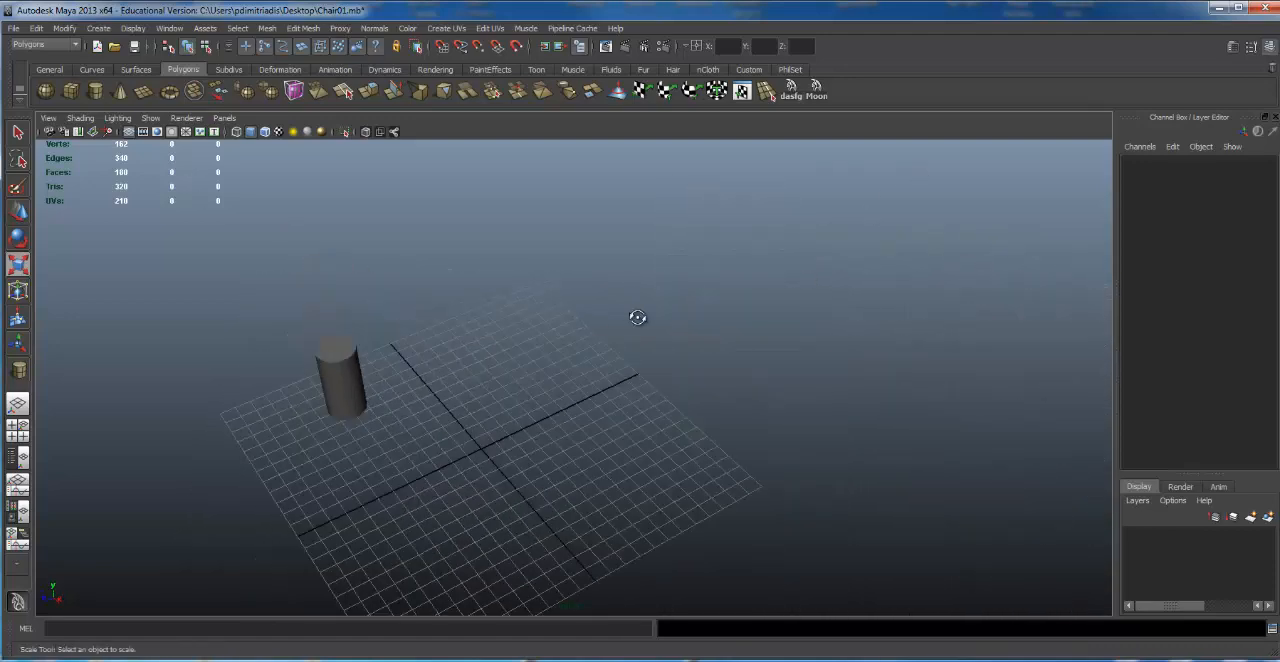
pyautogui.keyDown('alt'); pyautogui.moveTo(637, 314); pyautogui.dragTo(298, 327, button='right'); pyautogui.keyUp('alt')
pyautogui.keyDown('alt'); pyautogui.moveTo(298, 327); pyautogui.dragTo(592, 313); pyautogui.keyUp('alt')
pyautogui.keyDown('alt'); pyautogui.moveTo(592, 313); pyautogui.dragTo(1083, 259, button='right'); pyautogui.keyUp('alt')
pyautogui.keyDown('alt'); pyautogui.moveTo(614, 293); pyautogui.dragTo(731, 286); pyautogui.keyUp('alt')
pyautogui.keyDown('alt'); pyautogui.moveTo(731, 286); pyautogui.dragTo(474, 311, button='middle'); pyautogui.keyUp('alt')
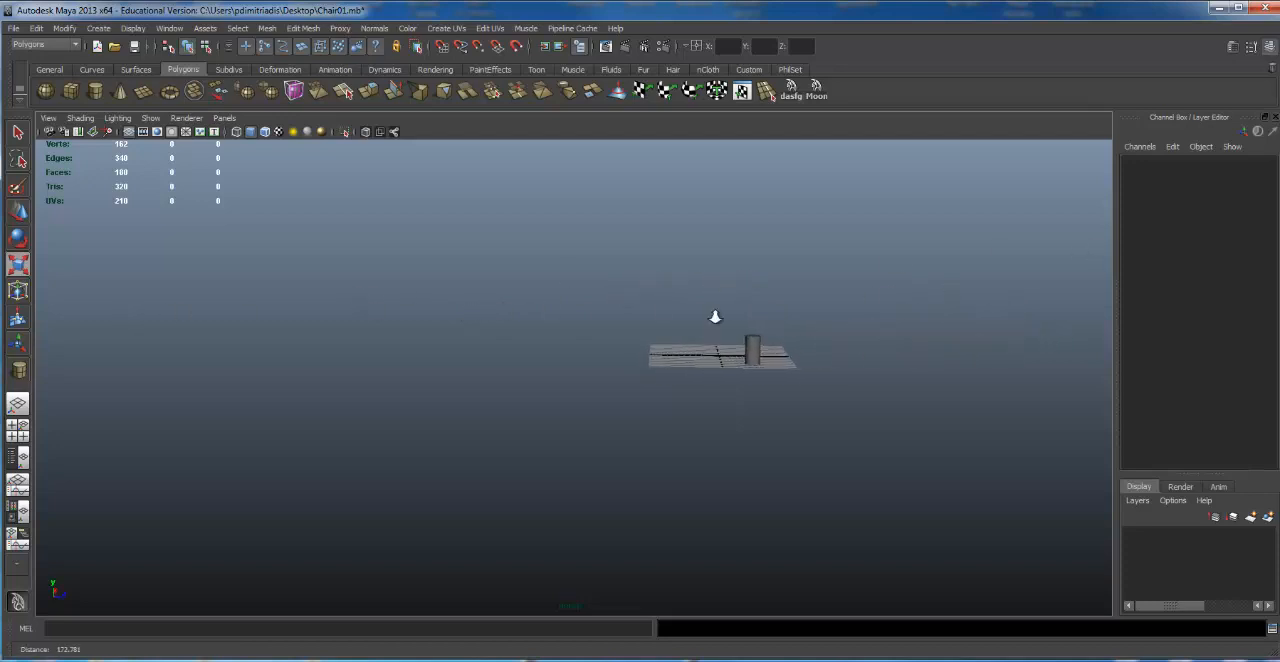
pyautogui.keyDown('alt'); pyautogui.moveTo(714, 317); pyautogui.dragTo(911, 310, button='right'); pyautogui.keyUp('alt')
pyautogui.keyDown('alt'); pyautogui.moveTo(900, 311); pyautogui.dragTo(481, 345, button='middle'); pyautogui.keyUp('alt')
pyautogui.keyDown('alt'); pyautogui.moveTo(481, 345); pyautogui.dragTo(52, 331, button='right'); pyautogui.keyUp('alt')
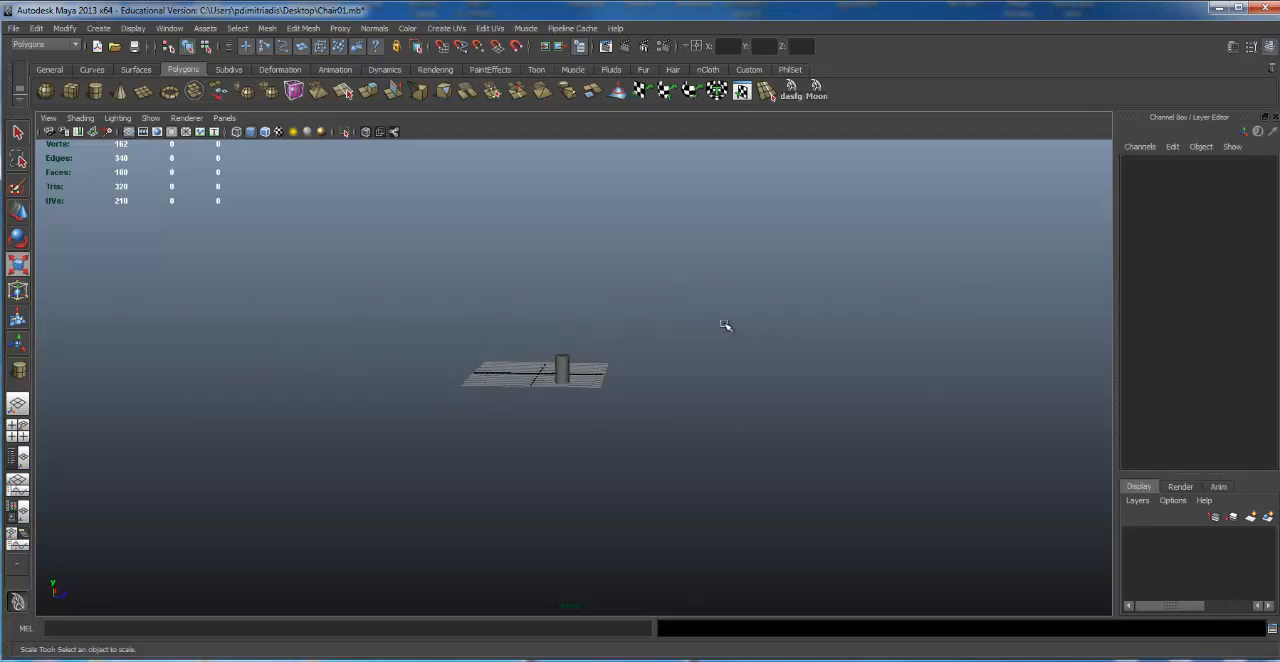
pyautogui.keyDown('alt'); pyautogui.moveTo(725, 324); pyautogui.dragTo(564, 358); pyautogui.keyUp('alt')
pyautogui.keyDown('alt'); pyautogui.moveTo(572, 354); pyautogui.dragTo(659, 277, button='middle'); pyautogui.keyUp('alt')
# Step: Select the cylinder and frame it in the perspective view
pyautogui.press('r')
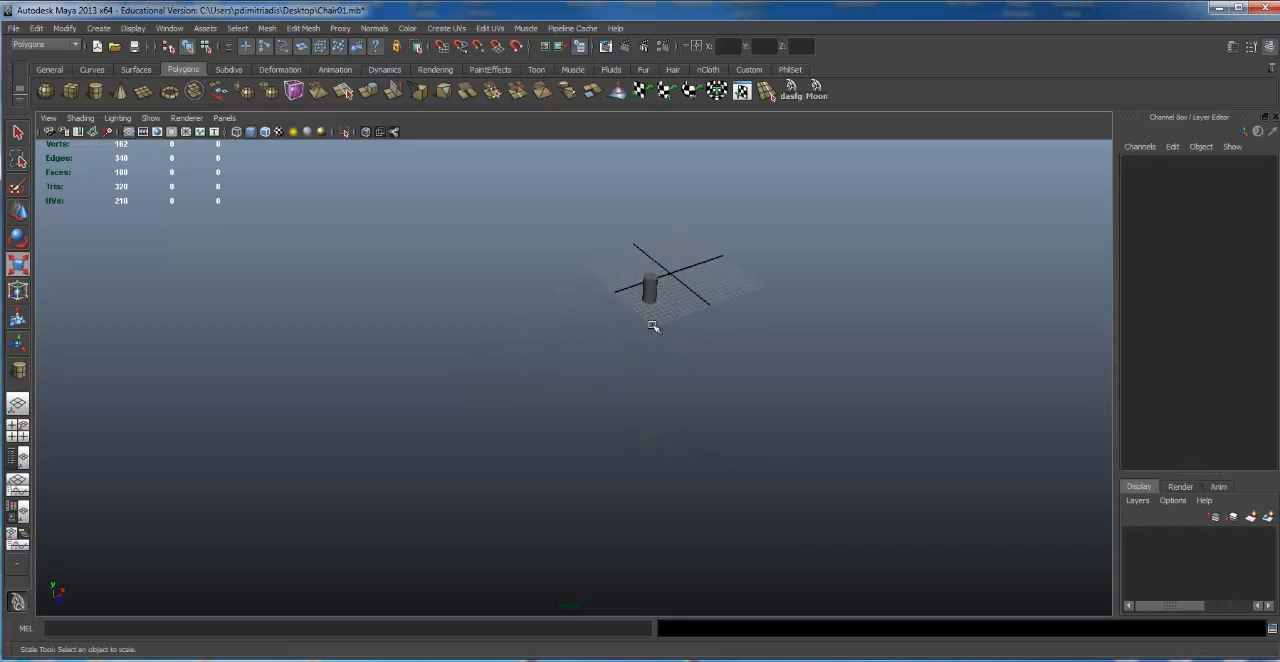
pyautogui.click(651, 285)
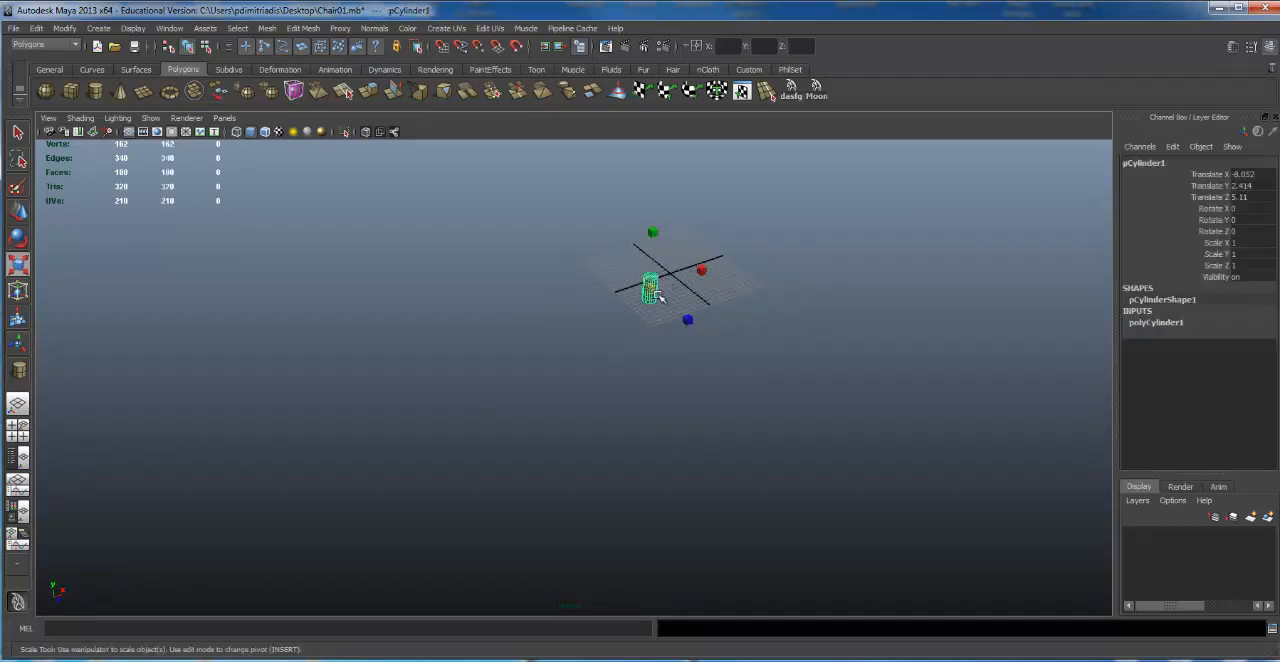
pyautogui.keyDown('alt'); pyautogui.moveTo(926, 361); pyautogui.dragTo(403, 386, button='right'); pyautogui.keyUp('alt')
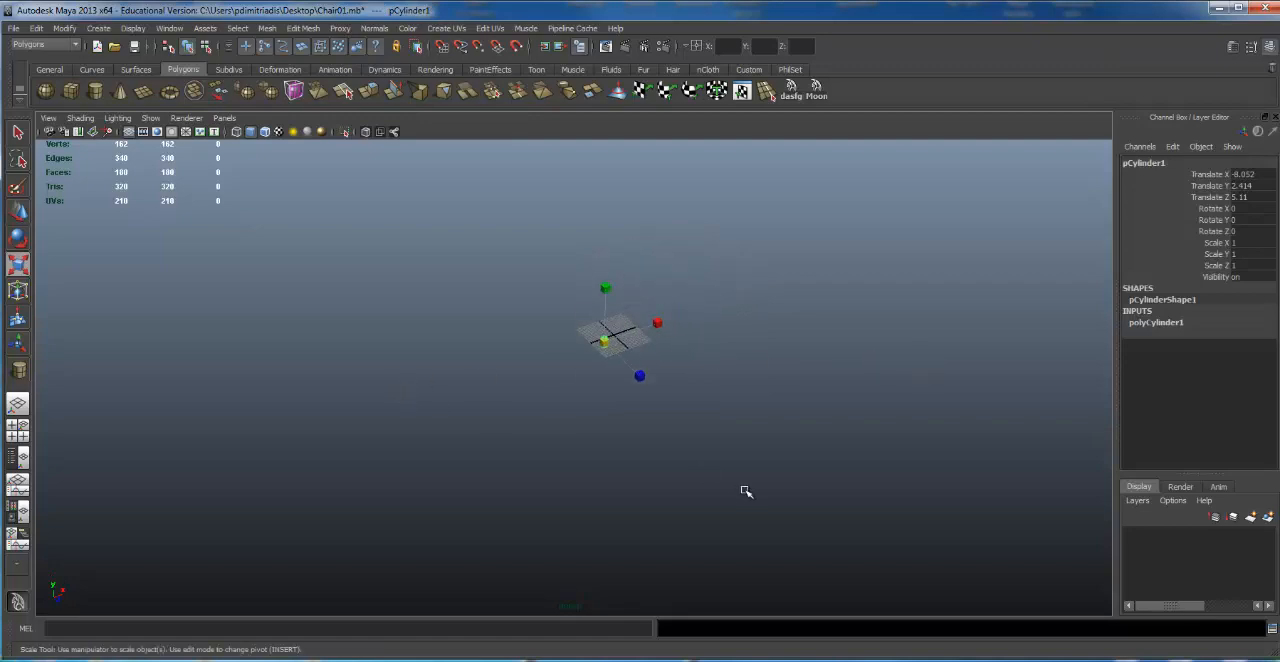
pyautogui.press('f')
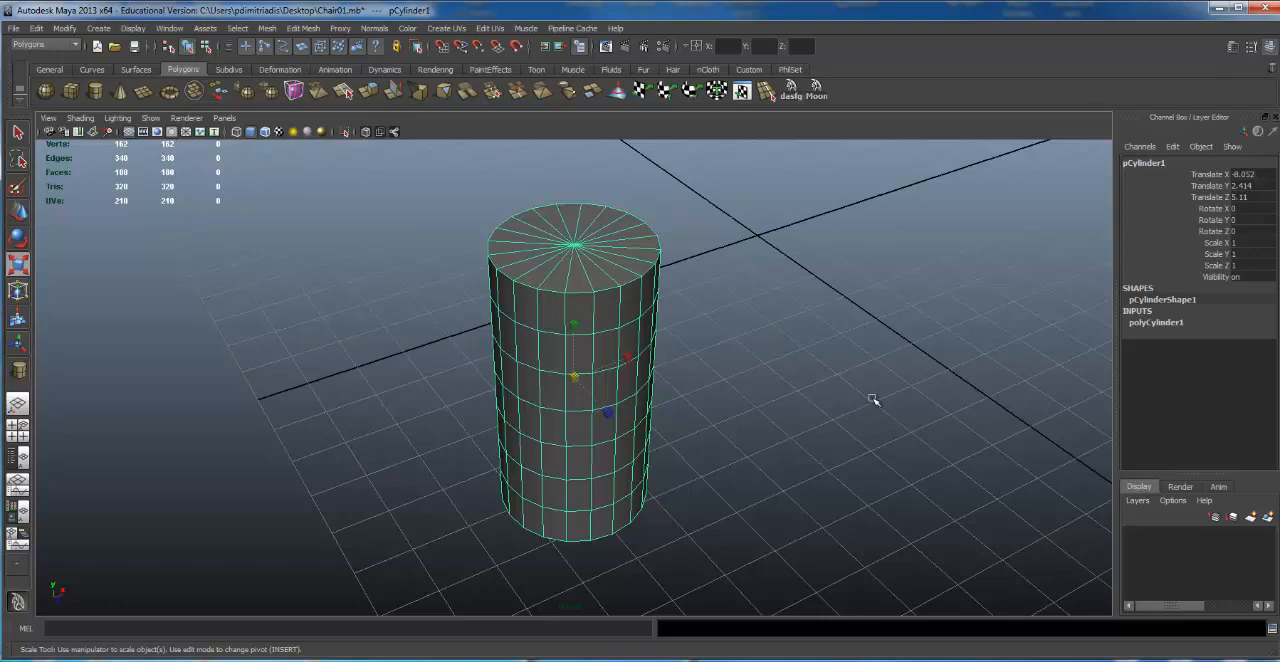
# Step: Orbit and move the perspective view away until the cylinder and grid are out of sight
pyautogui.keyDown('alt'); pyautogui.moveTo(800, 360); pyautogui.dragTo(453, 339); pyautogui.keyUp('alt')
pyautogui.keyDown('alt'); pyautogui.moveTo(453, 339); pyautogui.dragTo(260, 348, button='right'); pyautogui.keyUp('alt')
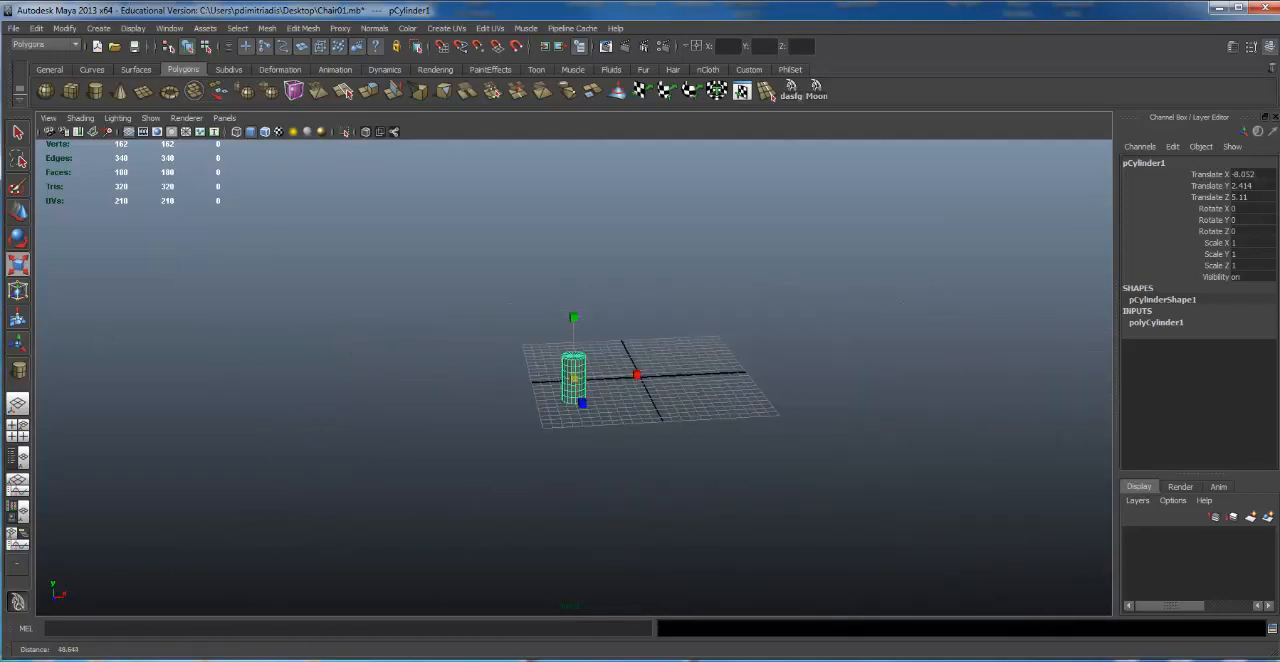
pyautogui.keyDown('alt'); pyautogui.moveTo(660, 355); pyautogui.dragTo(857, 366); pyautogui.keyUp('alt')
pyautogui.keyDown('alt'); pyautogui.moveTo(857, 366); pyautogui.dragTo(520, 360, button='right'); pyautogui.keyUp('alt')
pyautogui.scroll(-8, 588, 350)
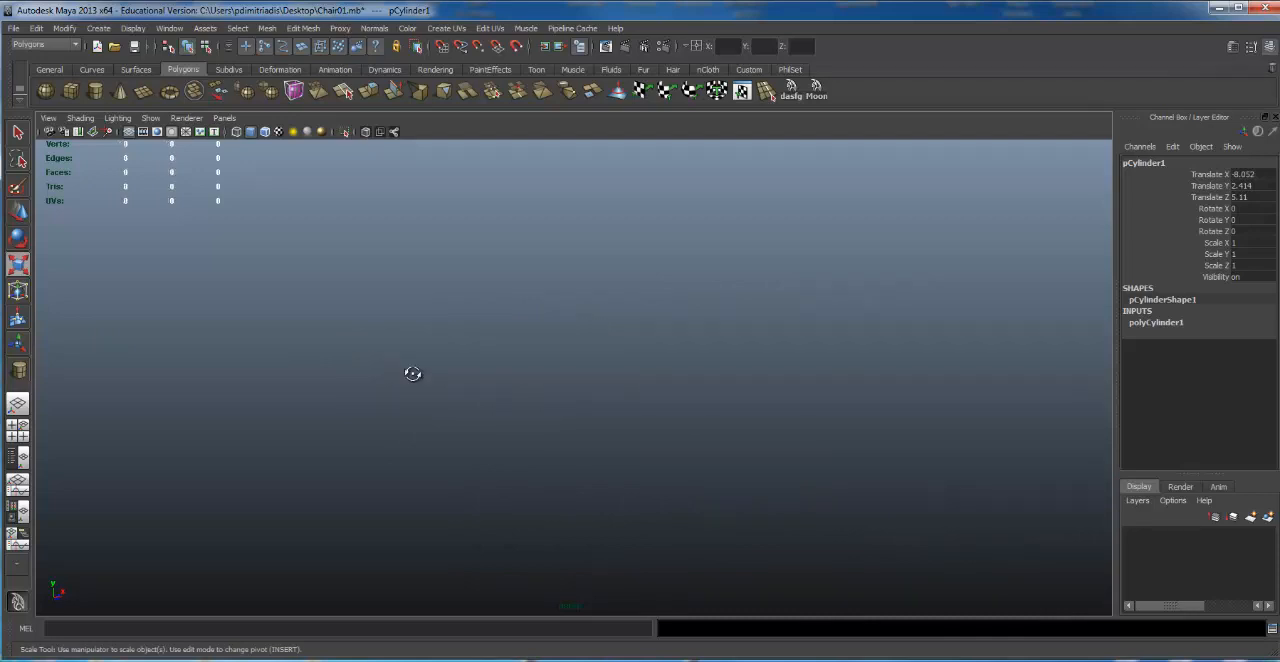
pyautogui.keyDown('alt'); pyautogui.moveTo(413, 373); pyautogui.dragTo(530, 340); pyautogui.keyUp('alt')
pyautogui.keyDown('alt'); pyautogui.moveTo(530, 300); pyautogui.dragTo(609, 327); pyautogui.keyUp('alt')
pyautogui.keyDown('alt'); pyautogui.moveTo(406, 277); pyautogui.dragTo(788, 275); pyautogui.keyUp('alt')
pyautogui.keyDown('alt'); pyautogui.moveTo(331, 277); pyautogui.dragTo(346, 347); pyautogui.keyUp('alt')
pyautogui.keyDown('alt'); pyautogui.moveTo(400, 310); pyautogui.dragTo(526, 223); pyautogui.keyUp('alt')
pyautogui.keyDown('alt'); pyautogui.moveTo(550, 250); pyautogui.dragTo(664, 311, button='right'); pyautogui.keyUp('alt')
pyautogui.keyDown('alt'); pyautogui.moveTo(664, 311); pyautogui.dragTo(635, 324); pyautogui.keyUp('alt')
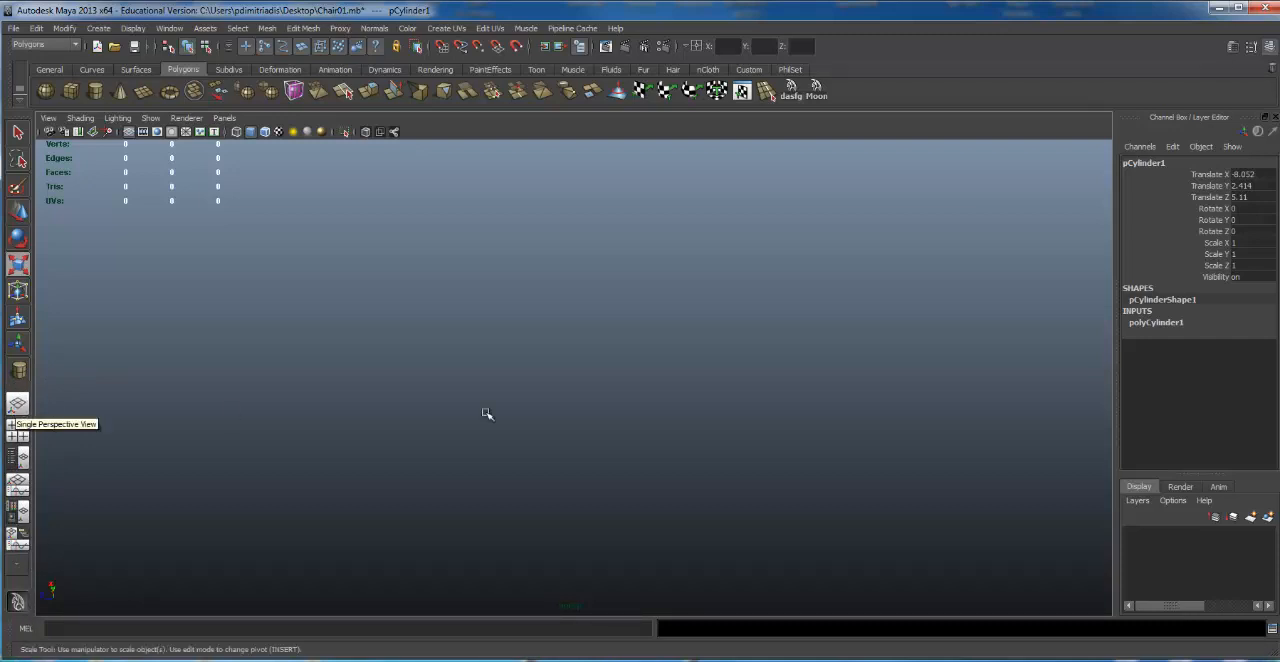
# Step: Look at the four-view layout and the enlarged front view, and return to the single perspective view
pyautogui.press('space')
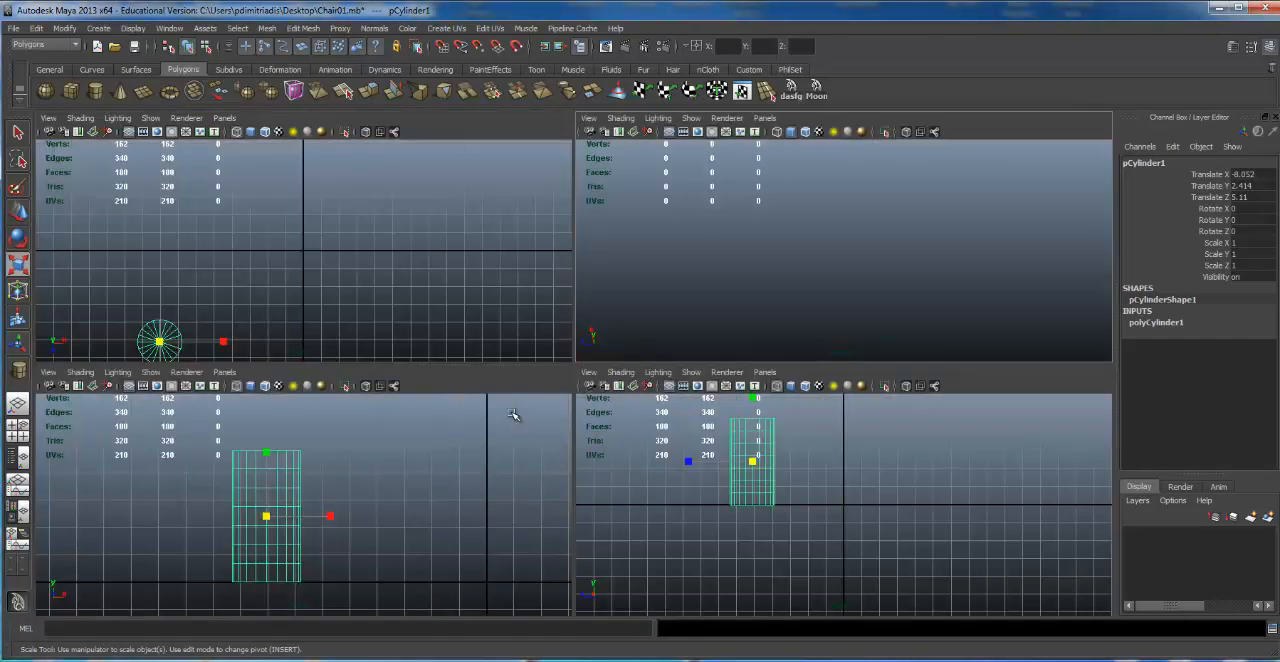
pyautogui.press('space')
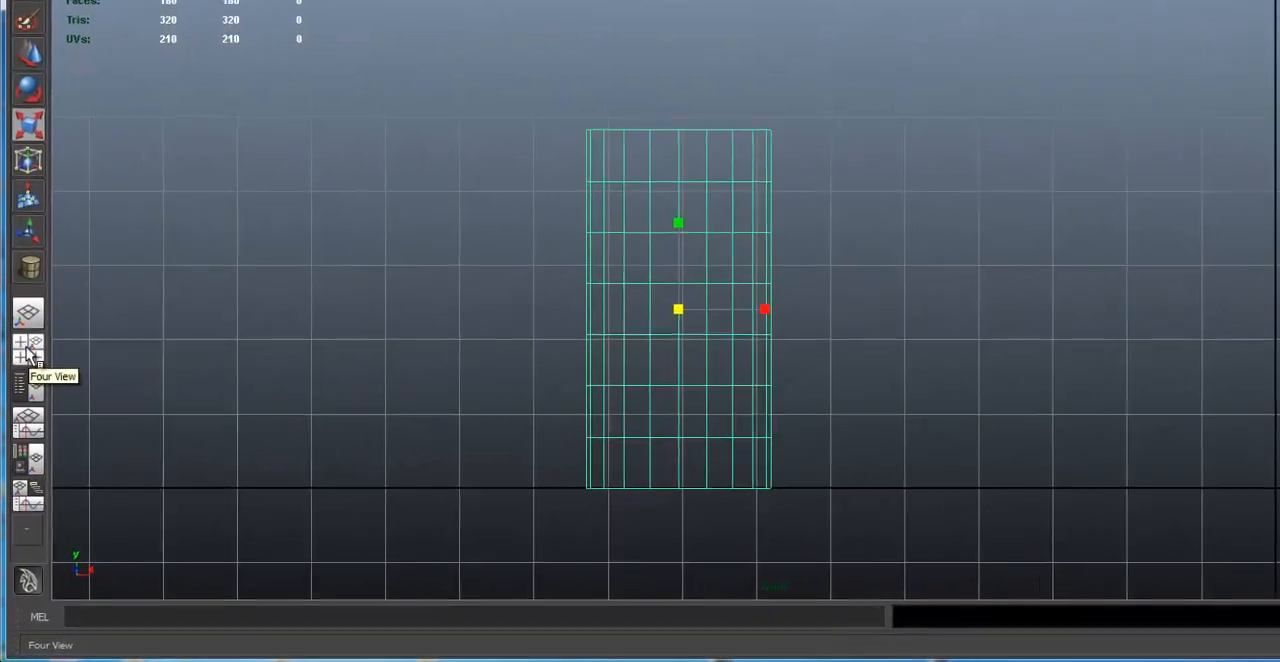
pyautogui.click(20, 436)
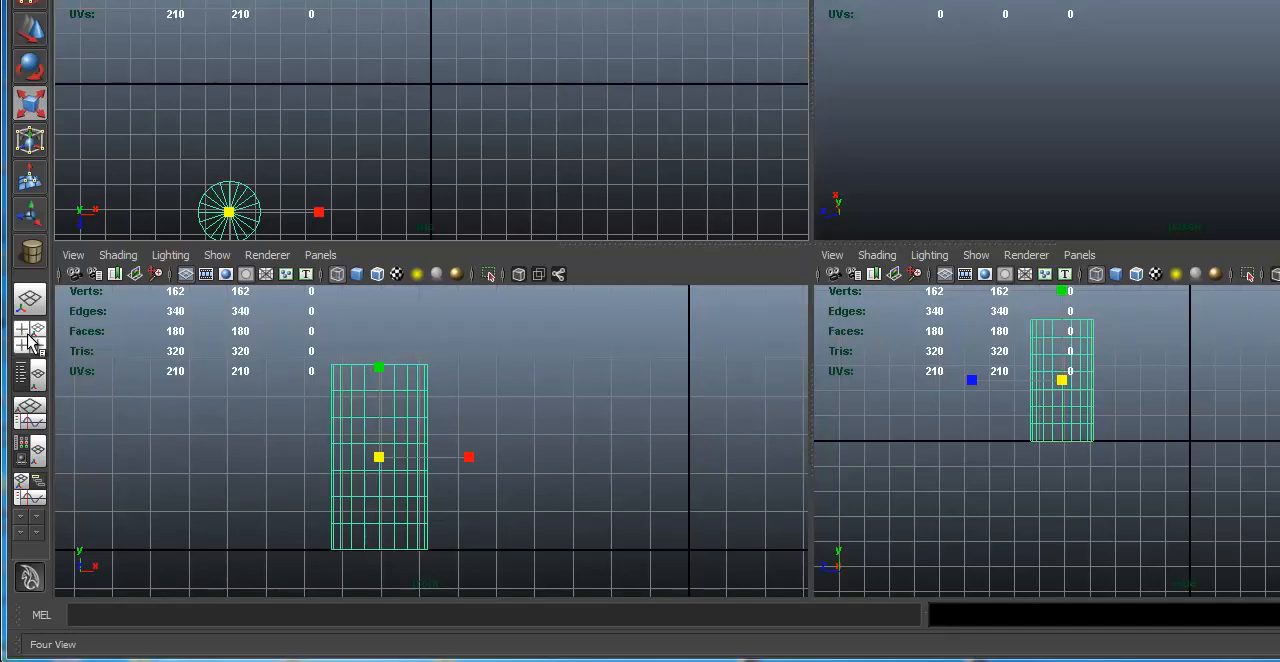
pyautogui.click(31, 304)
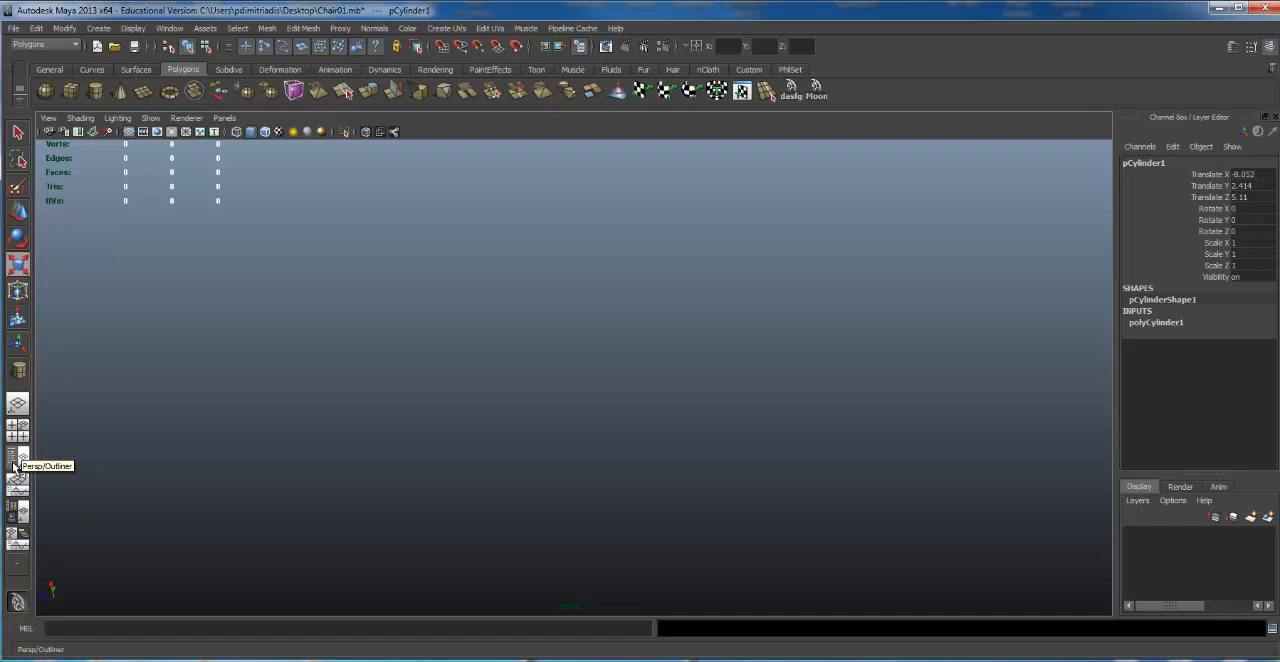
# Step: Show the Outliner beside the perspective view and frame the selected cylinder
pyautogui.click(14, 467)
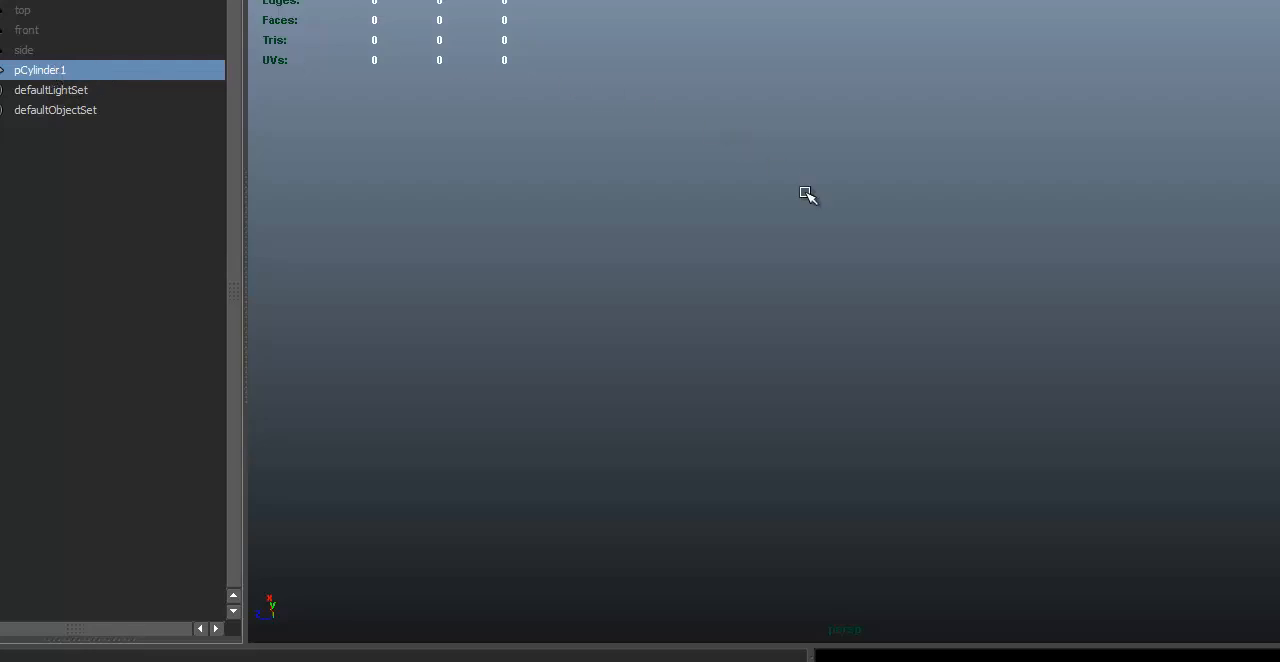
pyautogui.press('f')
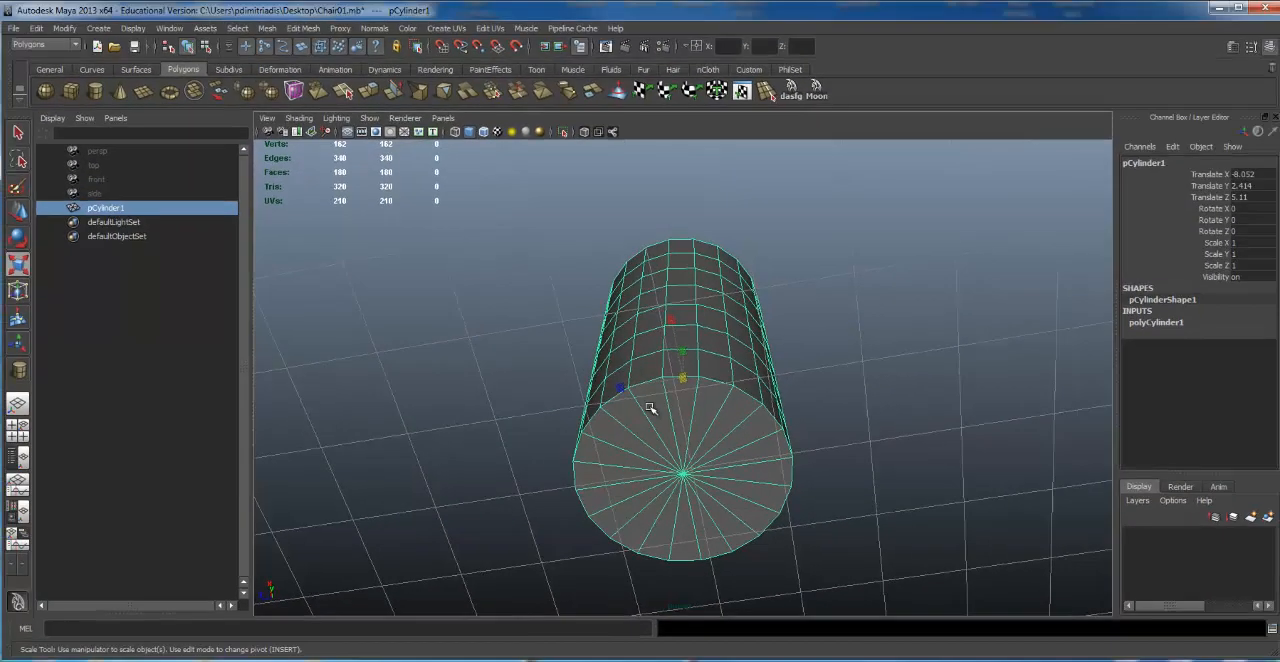
pyautogui.scroll(-6, 840, 334)
pyautogui.keyDown('alt'); pyautogui.moveTo(599, 386); pyautogui.dragTo(597, 500); pyautogui.keyUp('alt')
pyautogui.keyDown('alt'); pyautogui.moveTo(600, 499); pyautogui.dragTo(831, 434, button='right'); pyautogui.keyUp('alt')
pyautogui.keyDown('alt'); pyautogui.moveTo(831, 434); pyautogui.dragTo(794, 383); pyautogui.keyUp('alt')
pyautogui.keyDown('alt'); pyautogui.moveTo(794, 383); pyautogui.dragTo(633, 384, button='middle'); pyautogui.keyUp('alt')
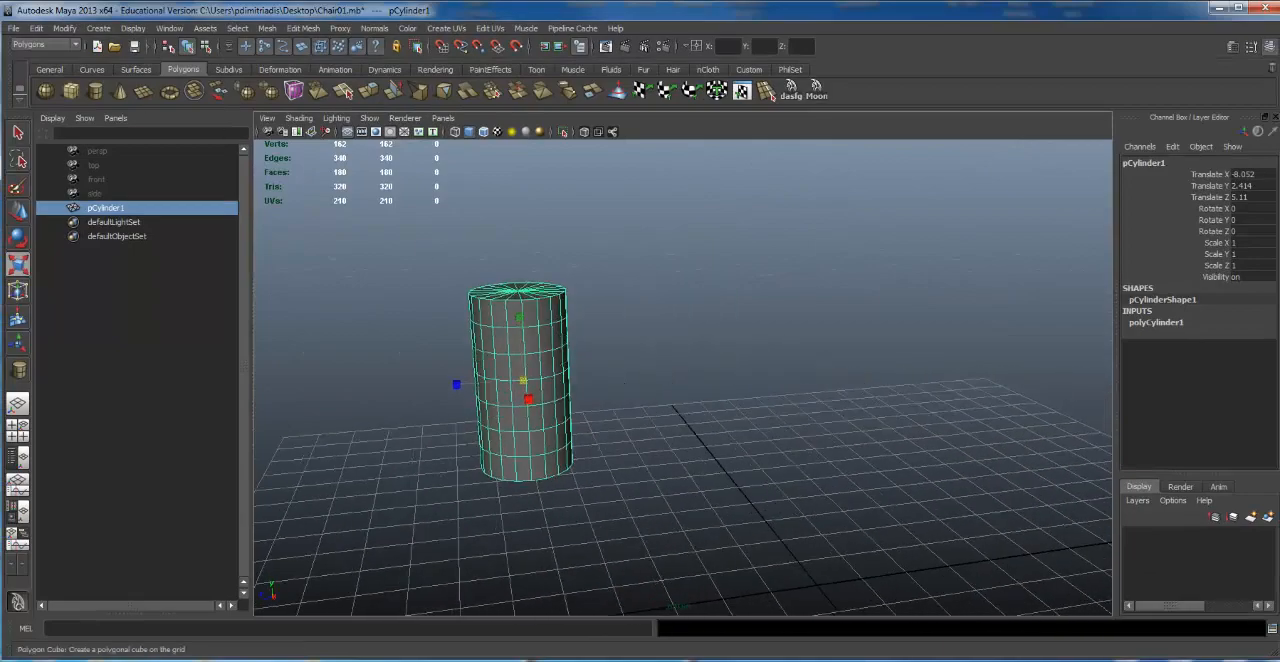
# Step: Create a polygon sphere interactively on the grid behind the cylinder and adjust its position
pyautogui.click(45, 91)
pyautogui.keyDown('alt'); pyautogui.moveTo(823, 392); pyautogui.dragTo(720, 390, button='middle'); pyautogui.keyUp('alt')
pyautogui.moveTo(720, 390); pyautogui.dragTo(834, 446)
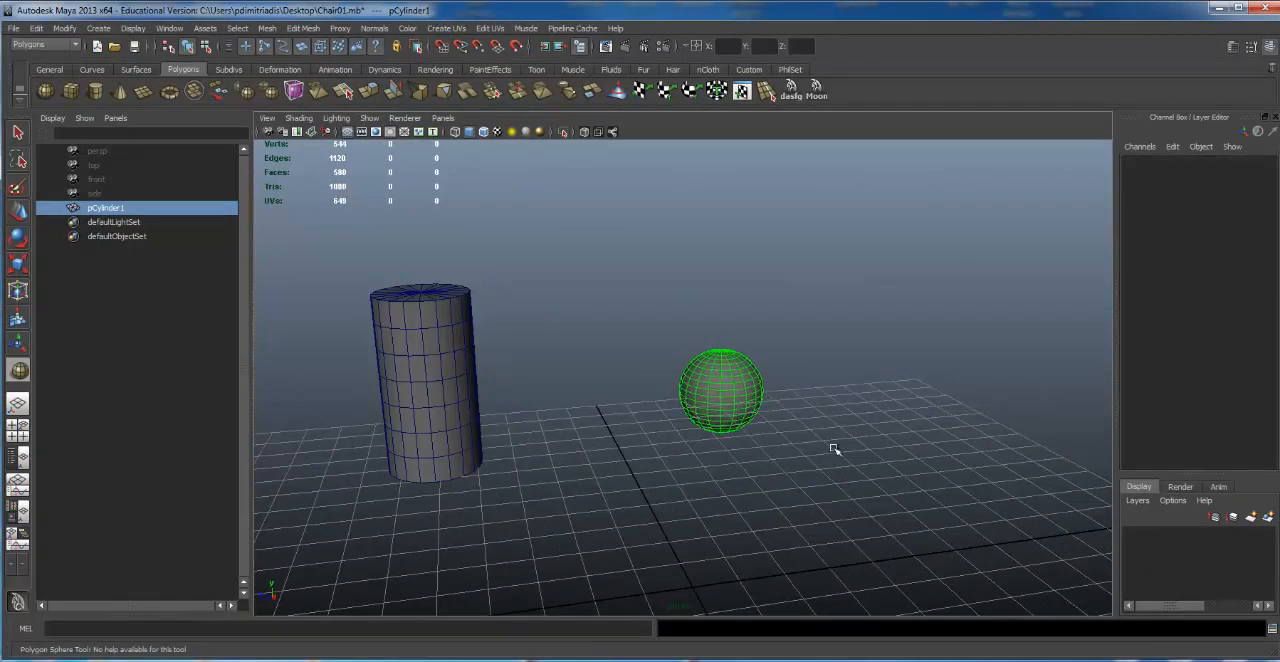
pyautogui.keyDown('alt'); pyautogui.moveTo(834, 446); pyautogui.dragTo(777, 486, button='right'); pyautogui.keyUp('alt')
pyautogui.keyDown('alt'); pyautogui.moveTo(777, 486); pyautogui.dragTo(824, 454); pyautogui.keyUp('alt')
pyautogui.press('w')
pyautogui.keyDown('alt'); pyautogui.moveTo(686, 432); pyautogui.dragTo(614, 489); pyautogui.keyUp('alt')
# Step: Duplicate the sphere and move the copy along X to about -2.4
pyautogui.hotkey('ctrl', 'd')
pyautogui.moveTo(628, 403); pyautogui.dragTo(784, 378)
pyautogui.keyDown('alt'); pyautogui.moveTo(784, 378); pyautogui.dragTo(720, 384, button='middle'); pyautogui.keyUp('alt')
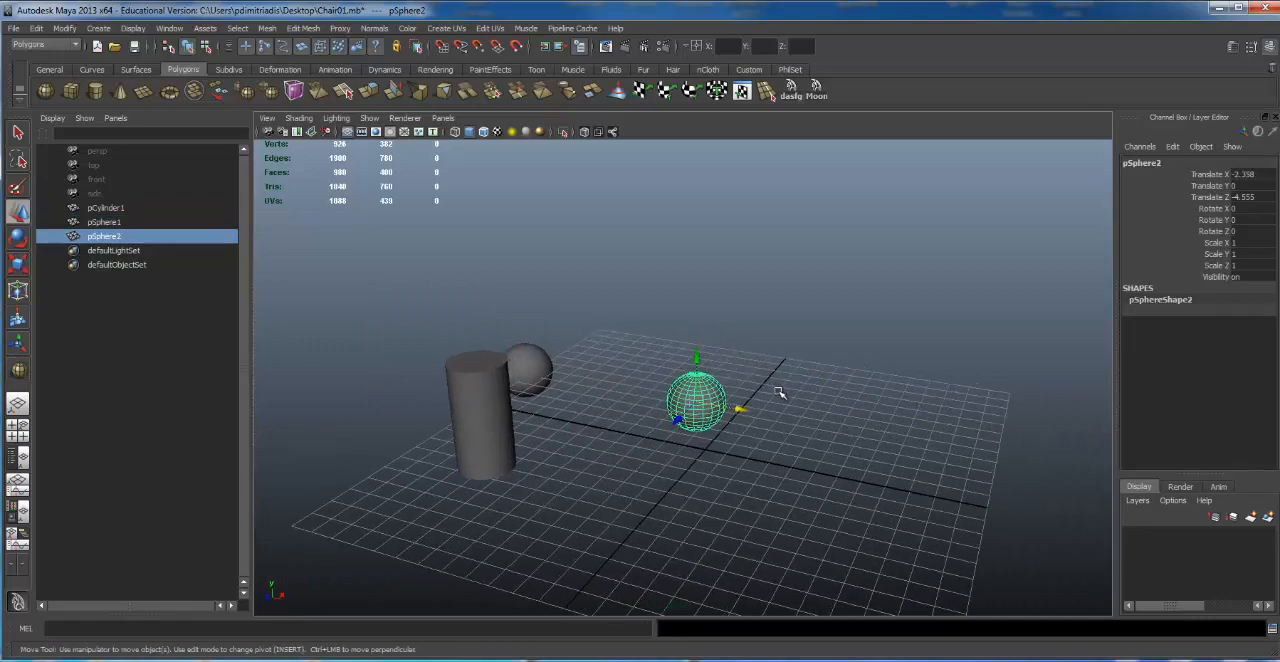
# Step: Duplicate the second sphere, moving the copy along X to about 7.3, and narrow the Outliner
pyautogui.hotkey('ctrl', 'd')
pyautogui.moveTo(763, 405); pyautogui.dragTo(964, 432)
pyautogui.keyDown('alt'); pyautogui.moveTo(964, 432); pyautogui.dragTo(697, 423, button='right'); pyautogui.keyUp('alt')
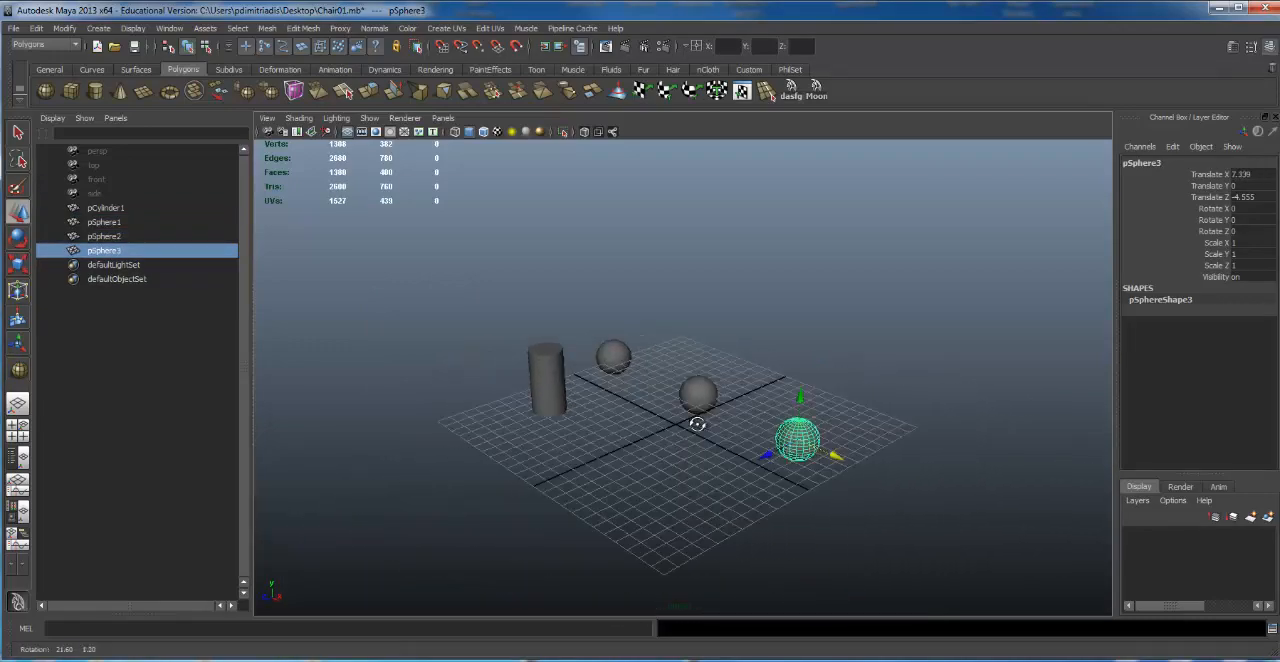
pyautogui.keyDown('alt'); pyautogui.moveTo(697, 423); pyautogui.dragTo(894, 409); pyautogui.keyUp('alt')
pyautogui.scroll(5, 894, 420)
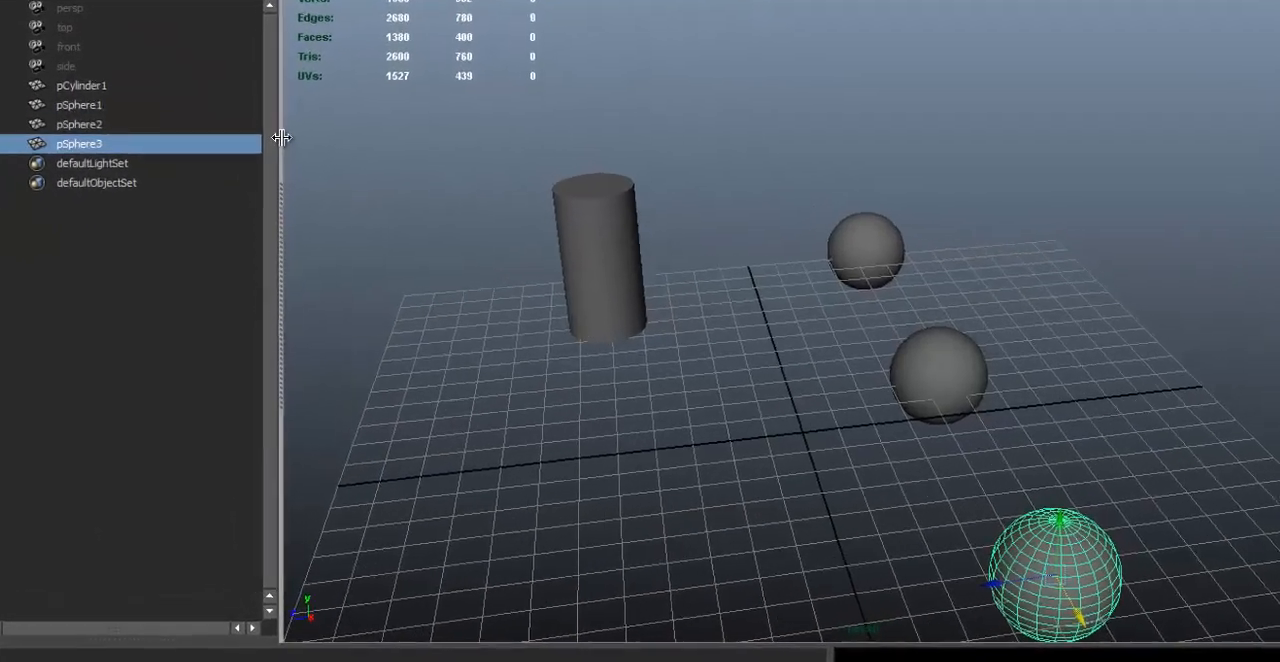
pyautogui.moveTo(251, 245); pyautogui.dragTo(197, 250)
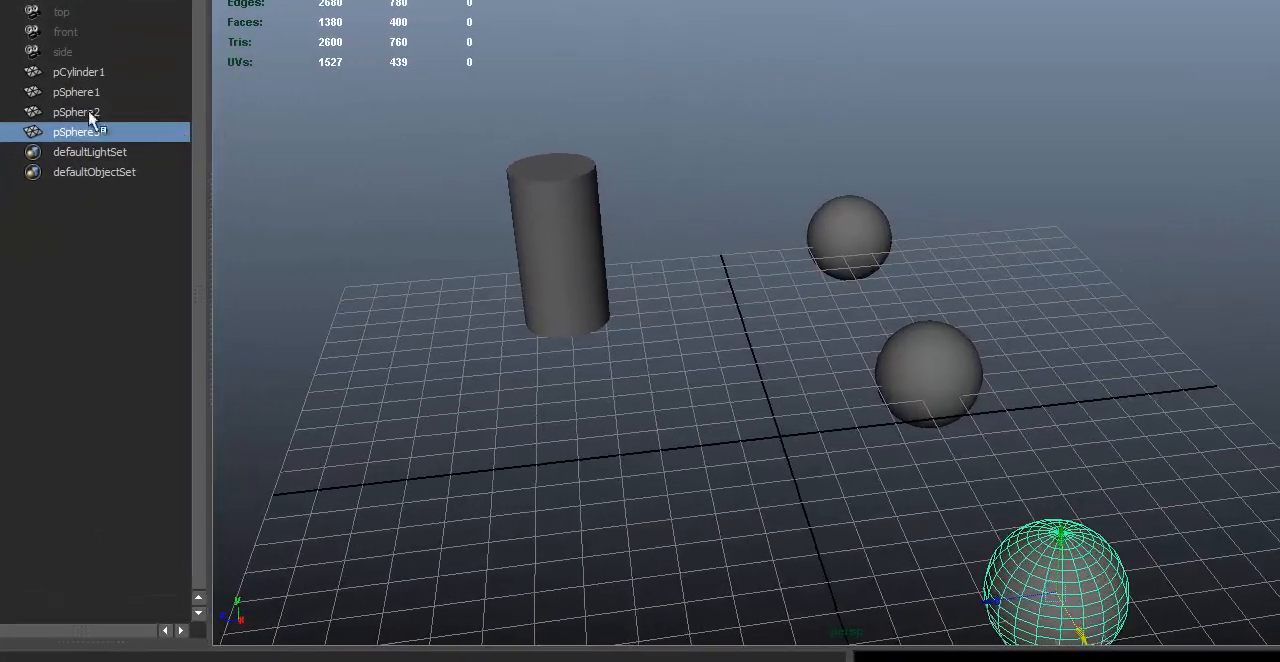
pyautogui.click(66, 73)
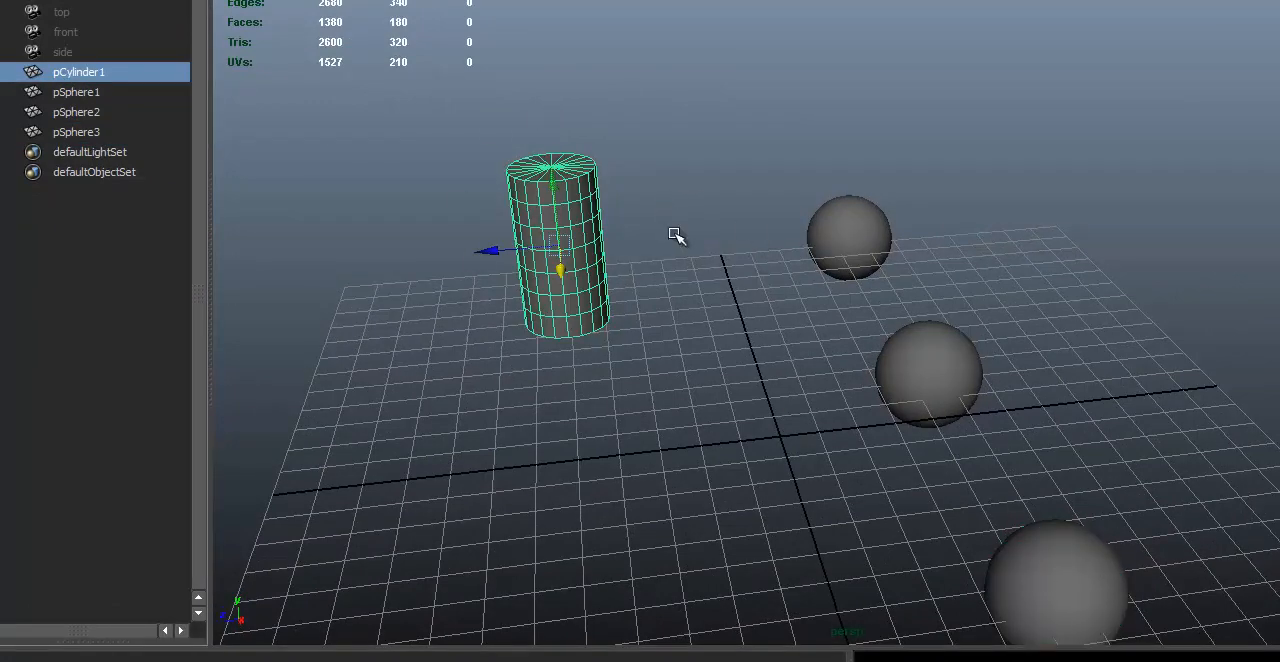
pyautogui.doubleClick(88, 74)
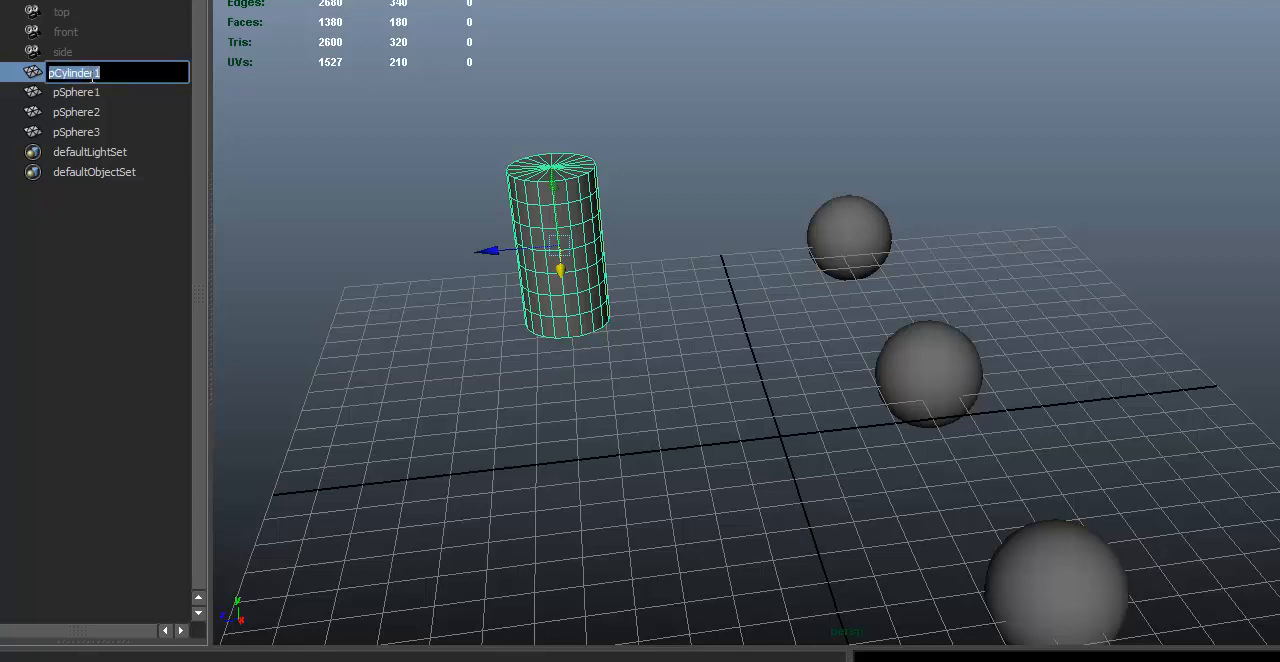
pyautogui.click(88, 112)
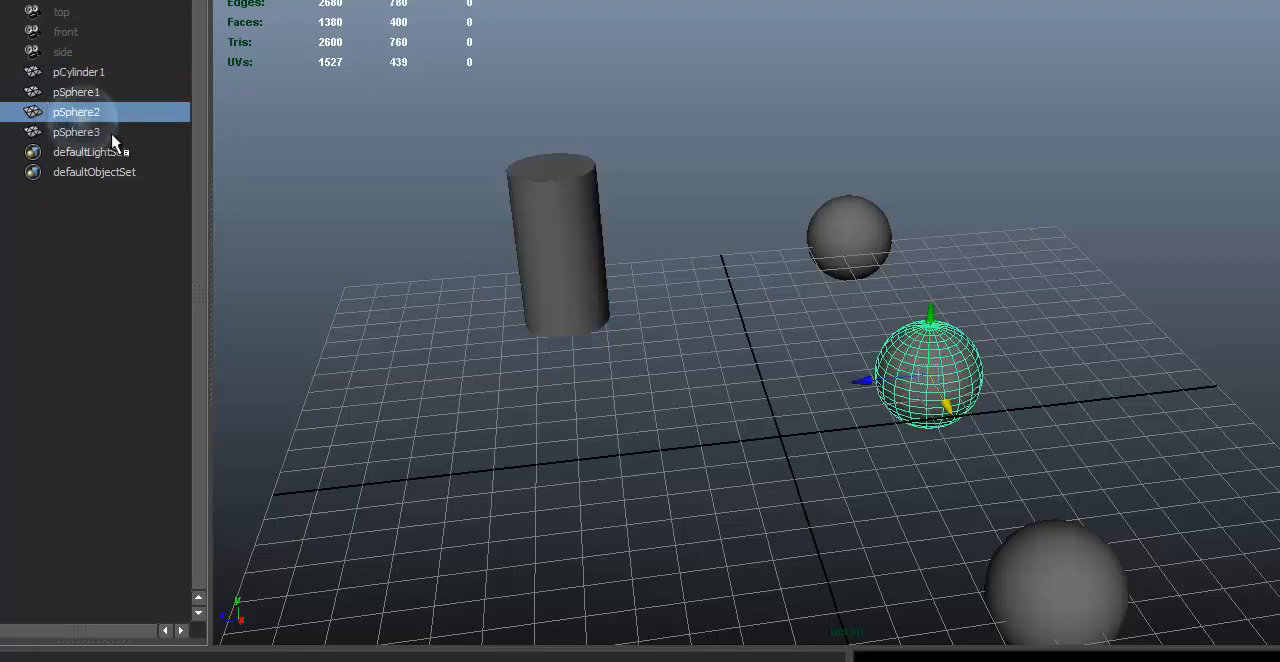
# Step: Rename the cylinder to Chair Base in the Outliner
pyautogui.click(100, 74)
pyautogui.doubleClick(114, 74)
pyautogui.write('Chair Base')
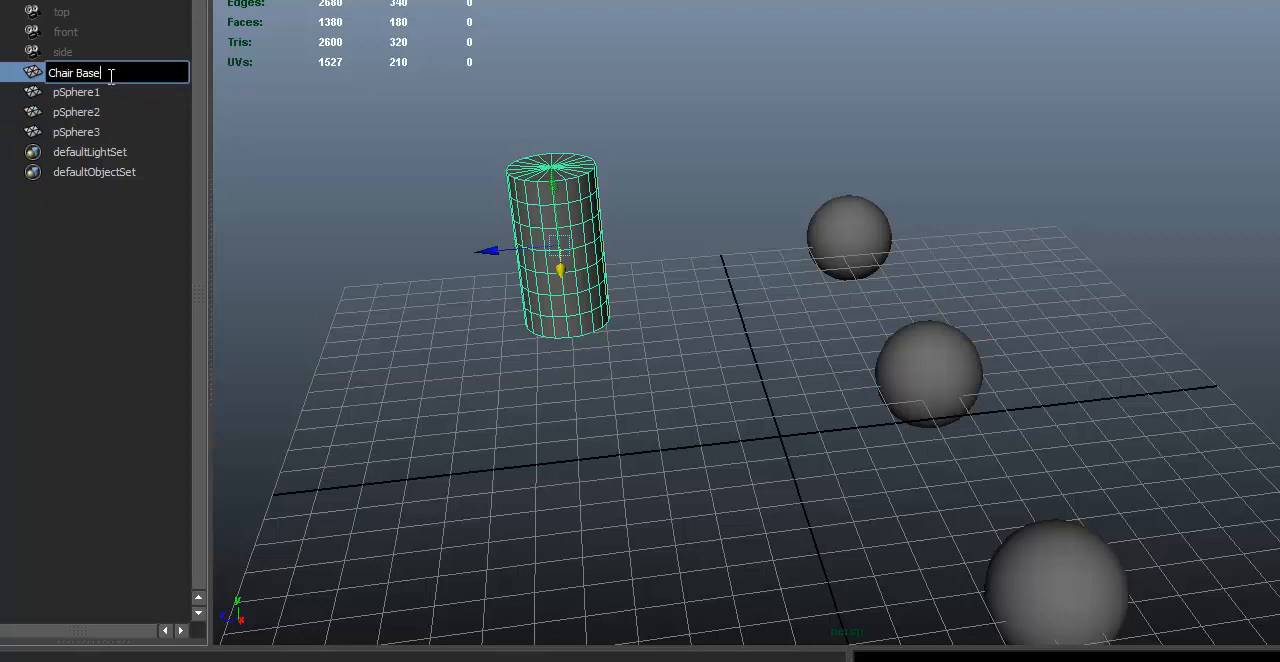
pyautogui.press('Return')
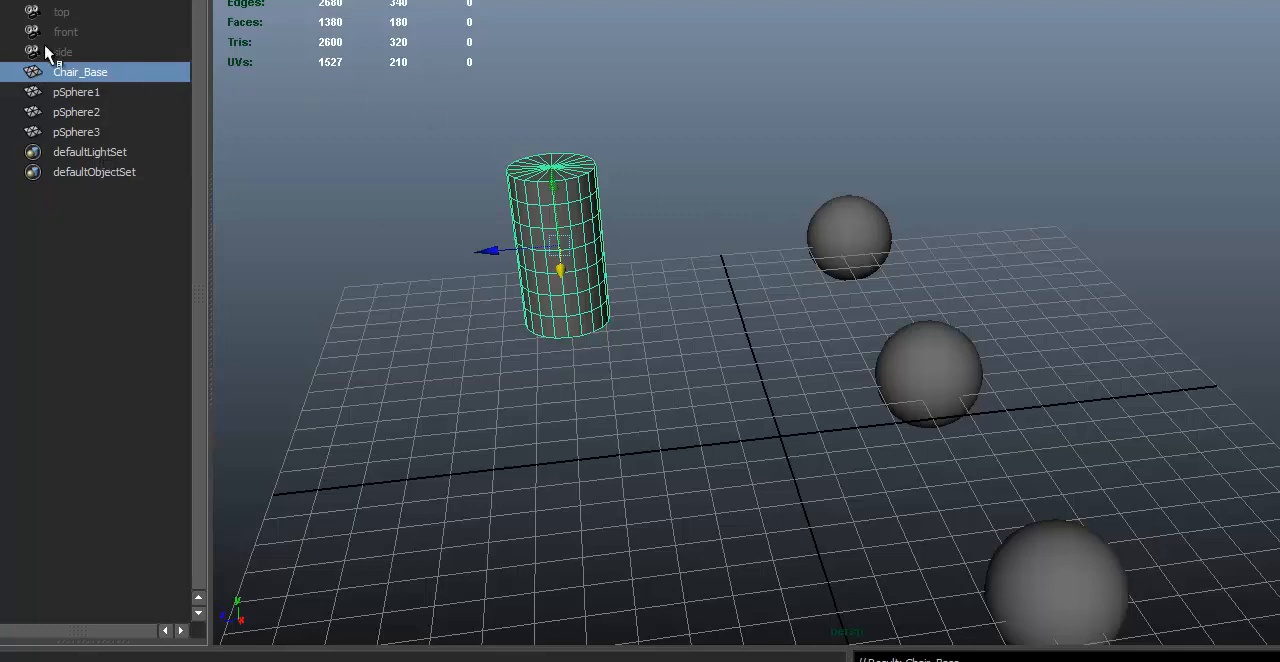
# Step: Delete the three spheres from the scene, keeping the Chair_Base cylinder
pyautogui.click(64, 91)
pyautogui.click(87, 73)
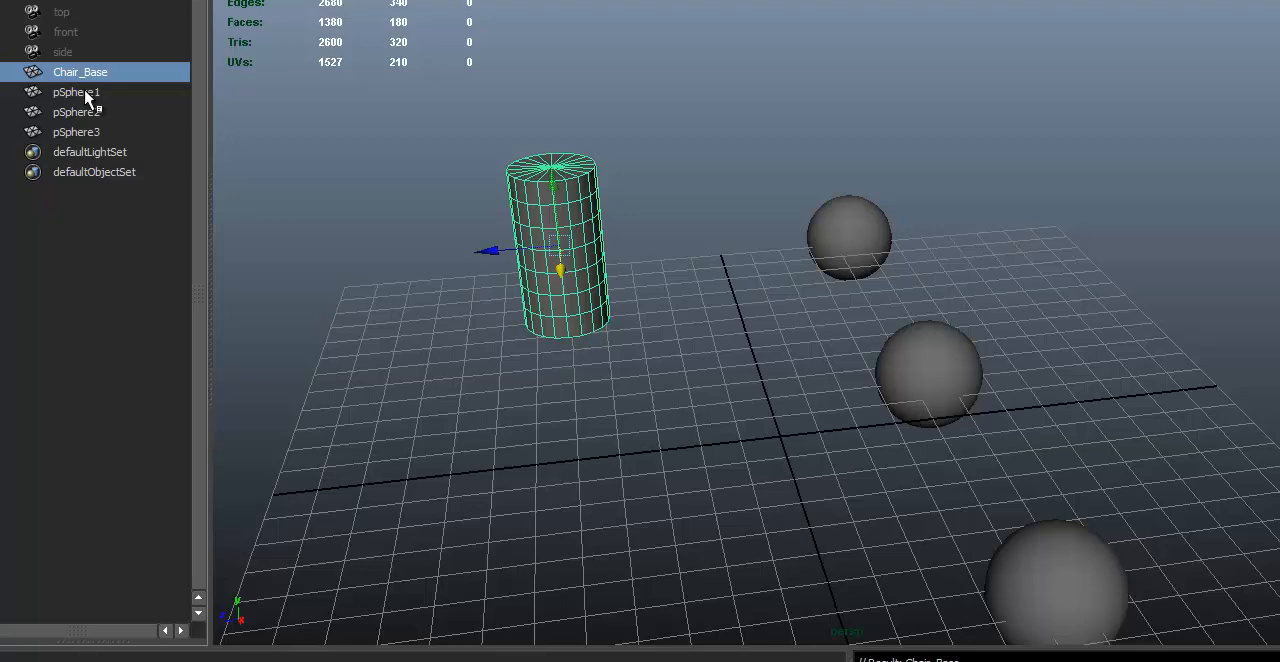
pyautogui.keyDown('alt'); pyautogui.moveTo(700, 320); pyautogui.dragTo(873, 226, button='middle'); pyautogui.keyUp('alt')
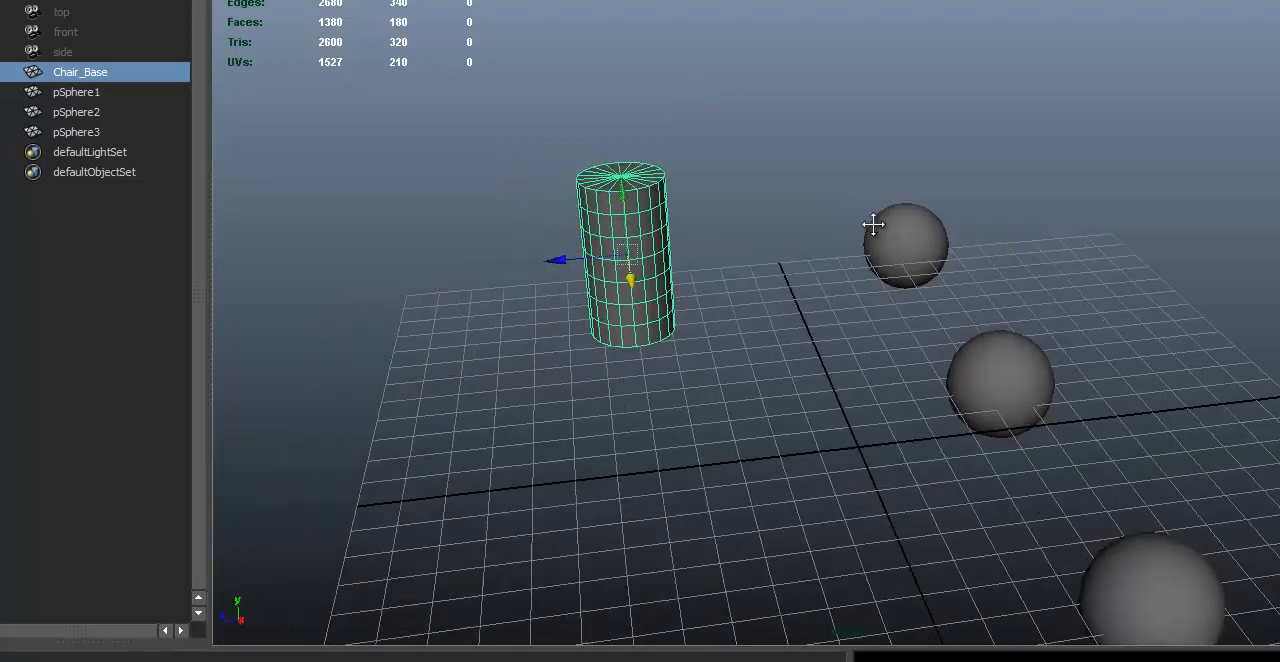
pyautogui.keyDown('alt'); pyautogui.moveTo(873, 226); pyautogui.dragTo(1027, 192); pyautogui.keyUp('alt')
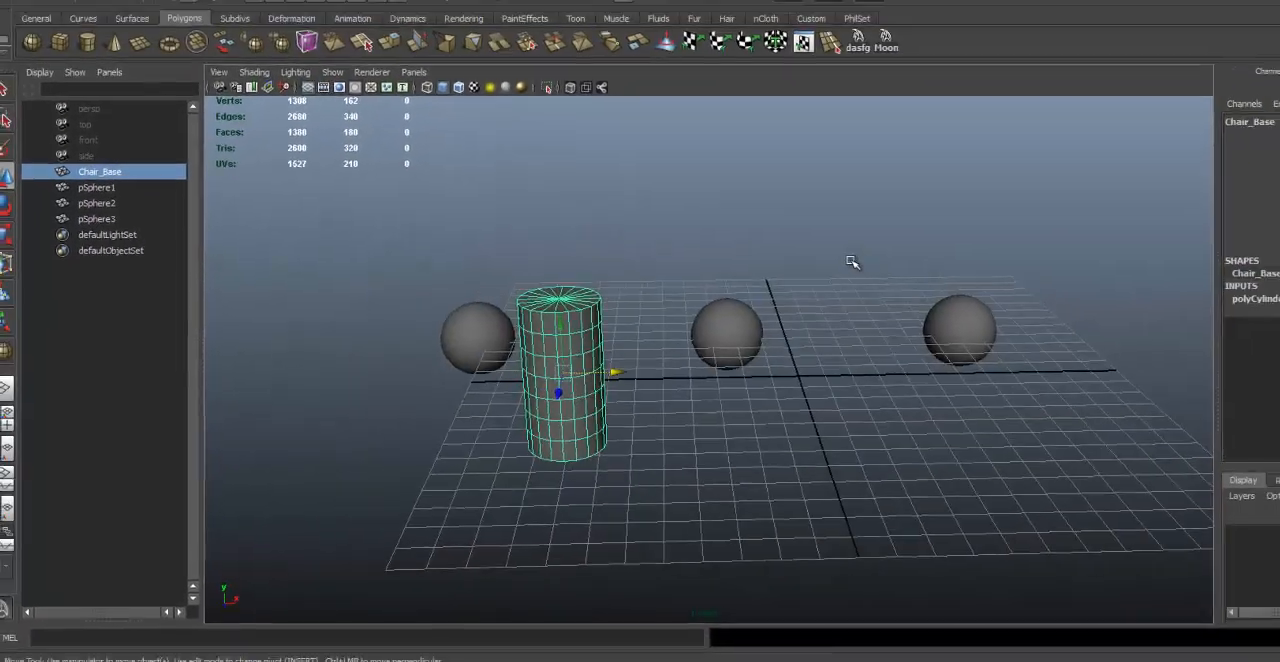
pyautogui.keyDown('alt'); pyautogui.moveTo(1027, 192); pyautogui.dragTo(839, 268, button='right'); pyautogui.keyUp('alt')
pyautogui.keyDown('alt'); pyautogui.moveTo(839, 268); pyautogui.dragTo(853, 252); pyautogui.keyUp('alt')
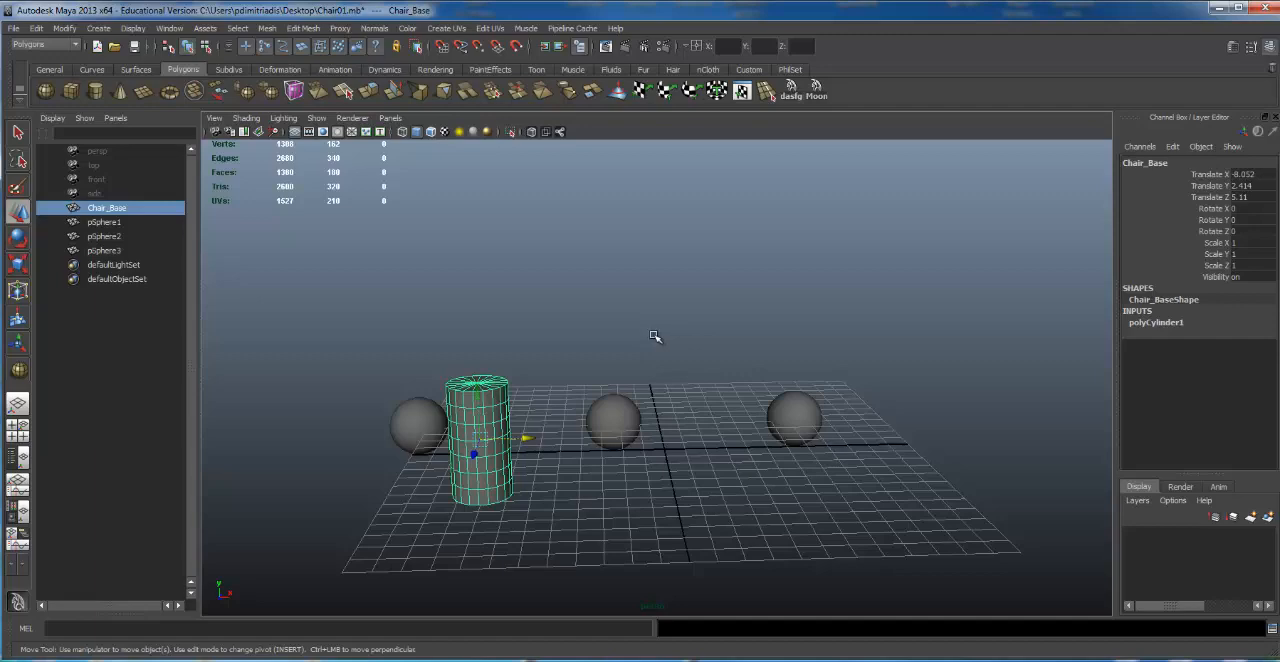
pyautogui.keyDown('alt'); pyautogui.moveTo(694, 374); pyautogui.dragTo(692, 392); pyautogui.keyUp('alt')
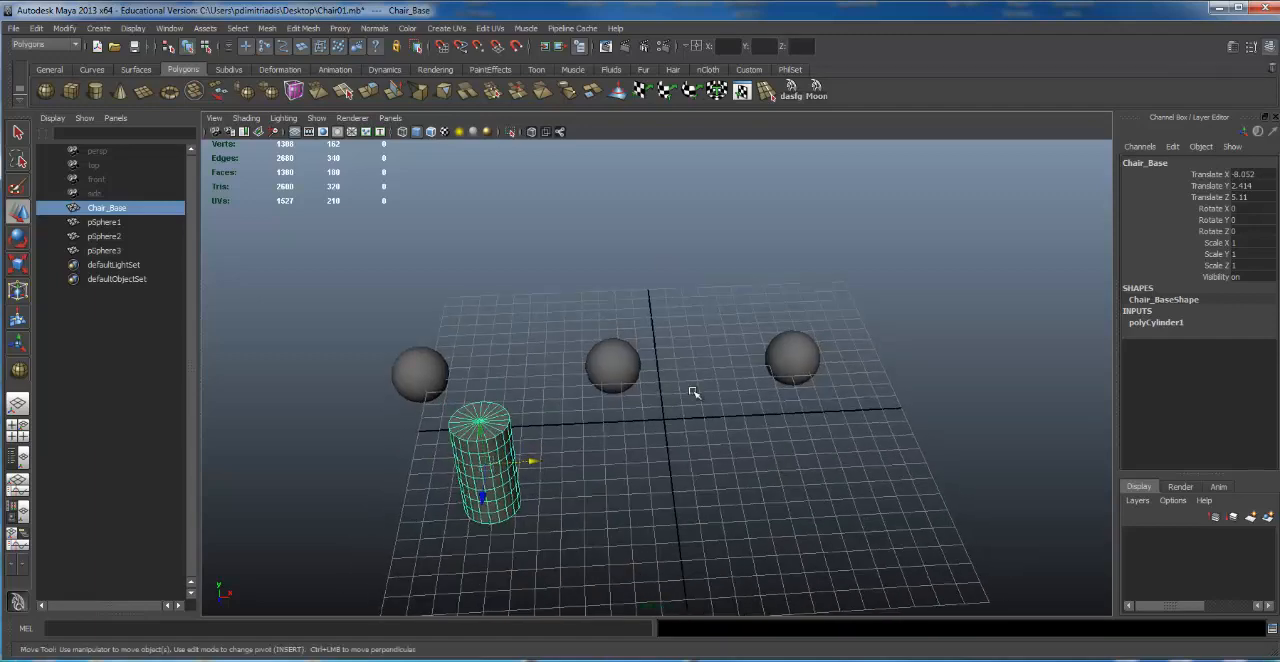
pyautogui.keyDown('alt'); pyautogui.moveTo(693, 392); pyautogui.dragTo(515, 387, button='right'); pyautogui.keyUp('alt')
pyautogui.keyDown('alt'); pyautogui.moveTo(515, 387); pyautogui.dragTo(477, 401, button='middle'); pyautogui.keyUp('alt')
pyautogui.moveTo(414, 362); pyautogui.dragTo(828, 367)
pyautogui.press('Delete')
pyautogui.moveTo(381, 358); pyautogui.dragTo(455, 376)
pyautogui.press('Delete')
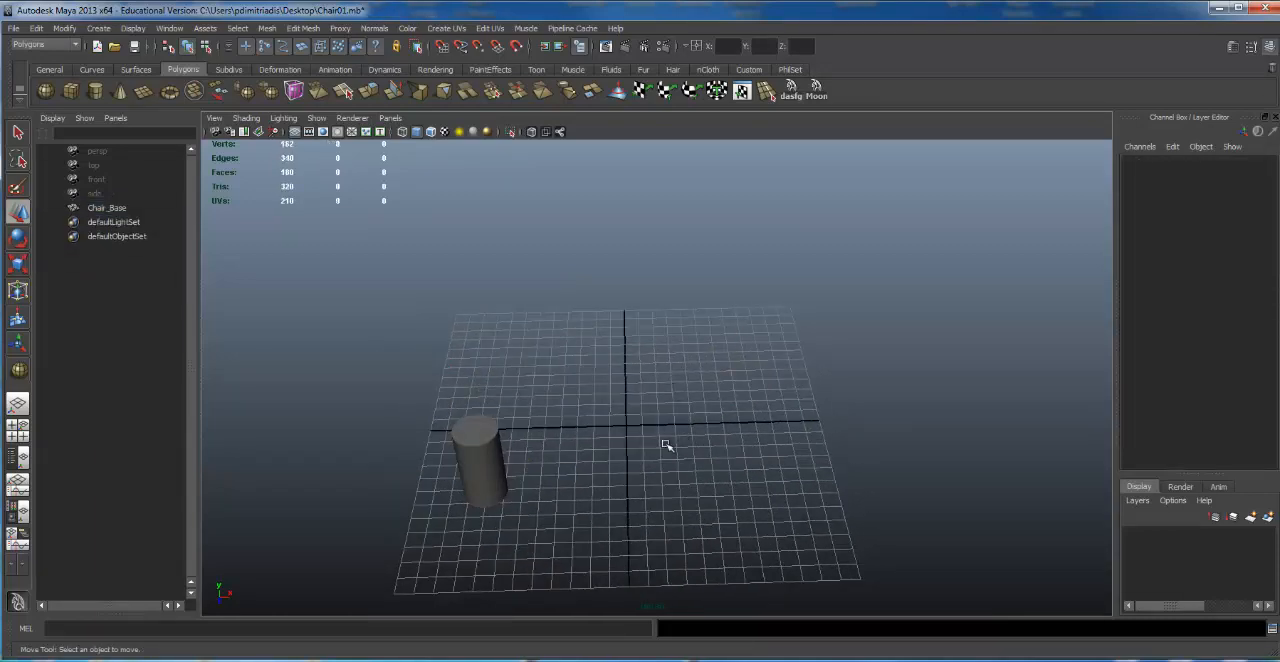
# Step: Select the Chair_Base cylinder and toggle between the Persp/Outliner layout and the single perspective view
pyautogui.click(494, 427)
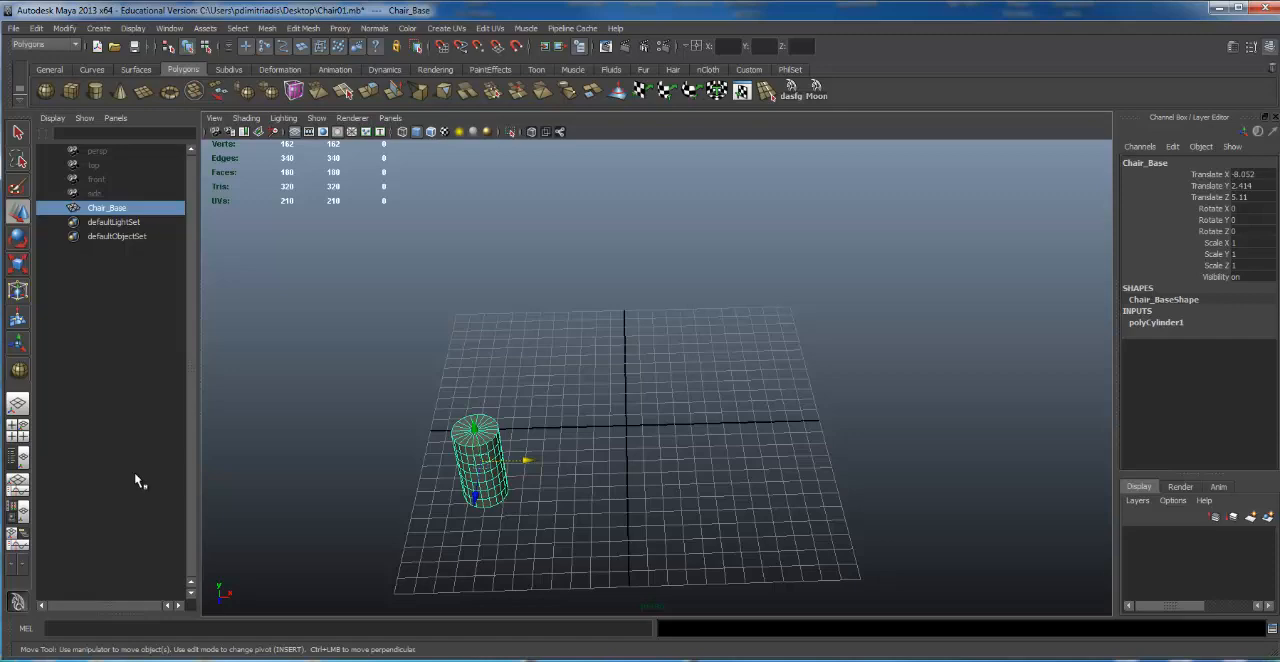
pyautogui.click(13, 459)
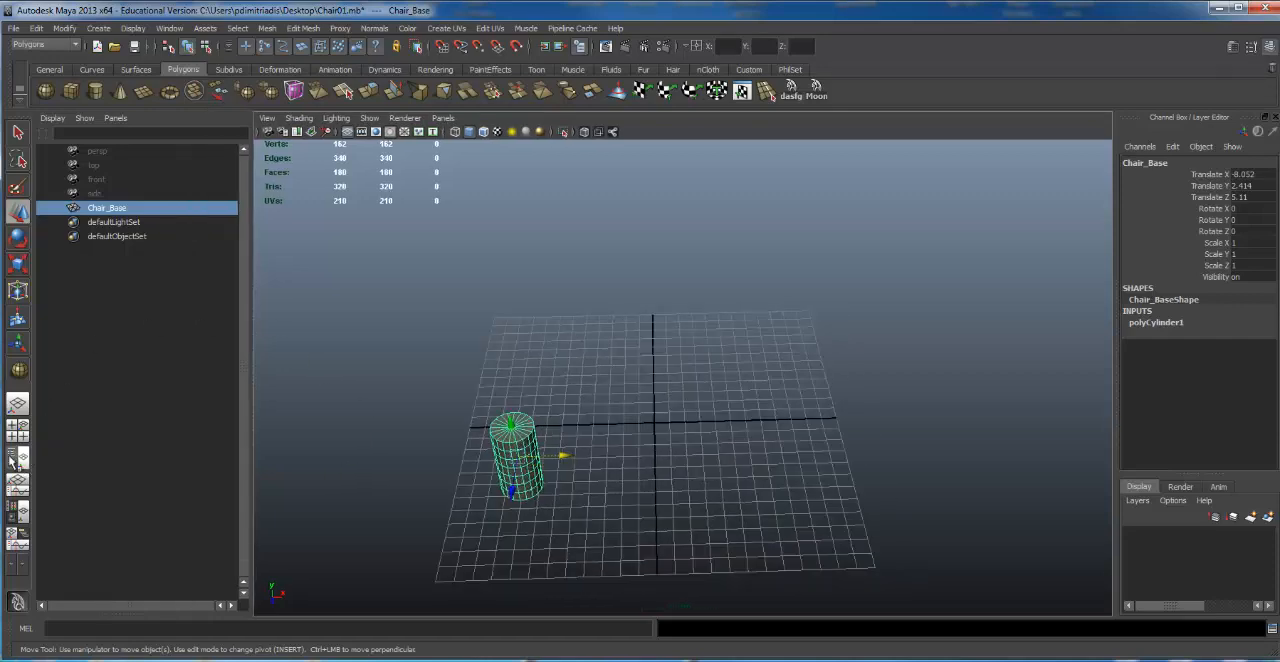
pyautogui.click(17, 403)
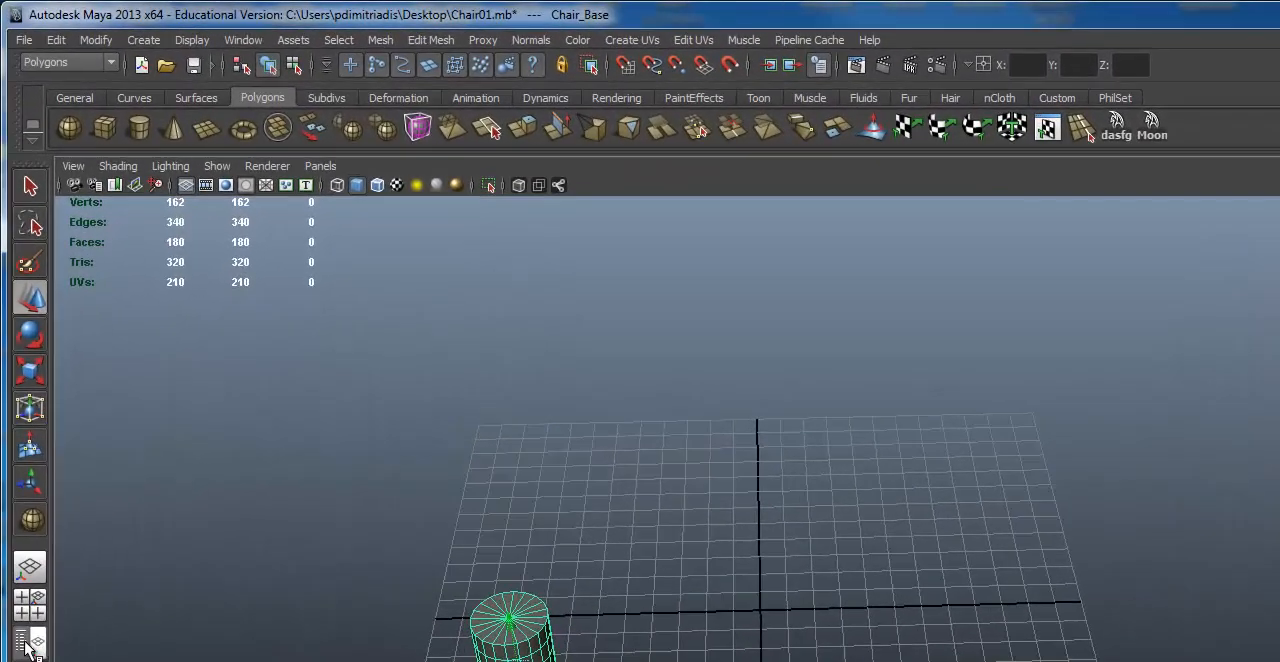
pyautogui.click(14, 461)
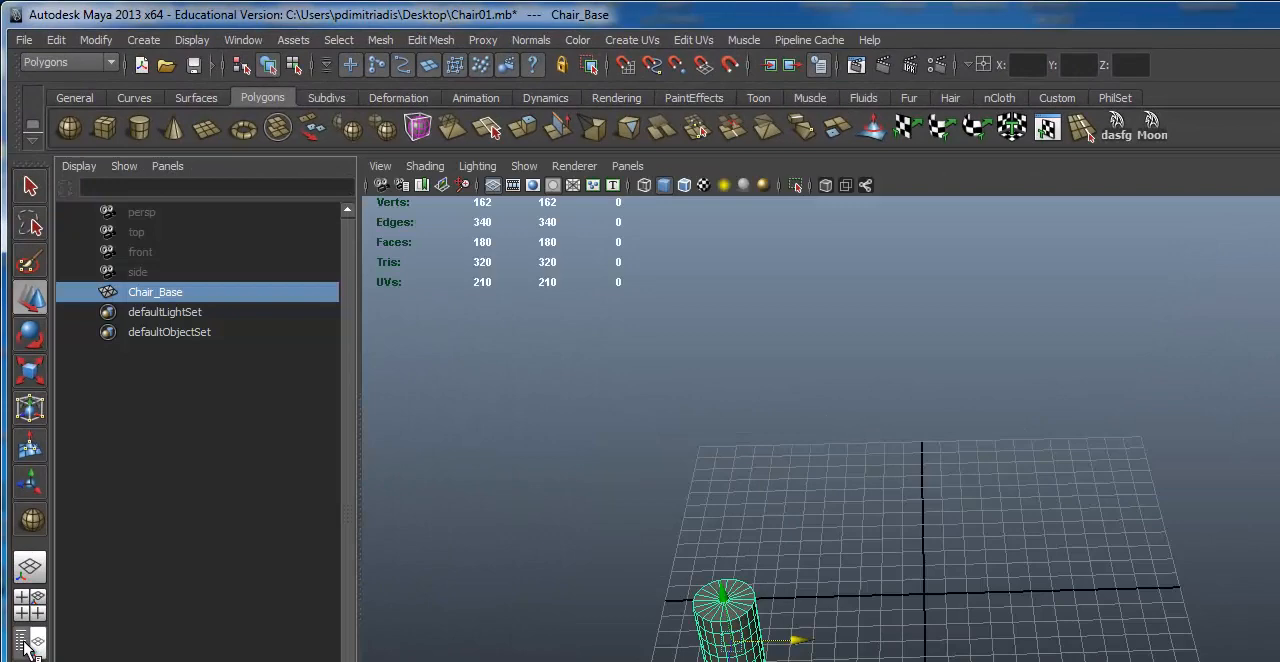
pyautogui.click(30, 567)
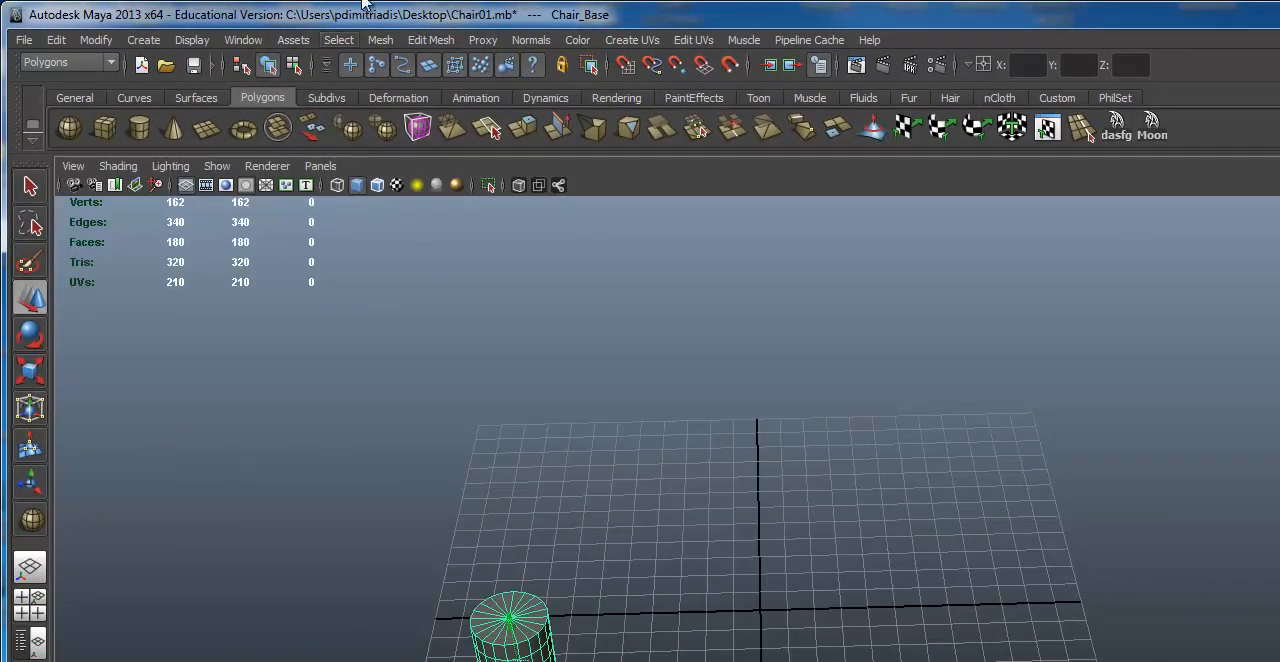
# Step: Open the Outliner as a floating window, move it off the main screen and back, and close it
pyautogui.click(242, 42)
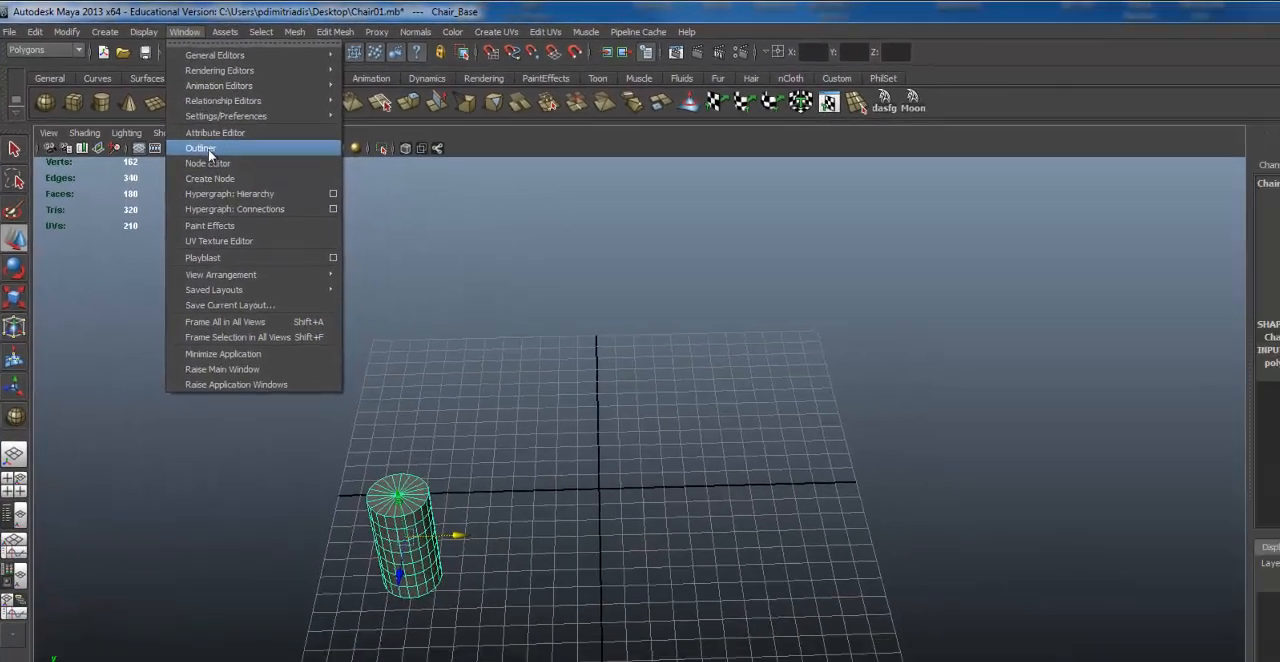
pyautogui.click(268, 186)
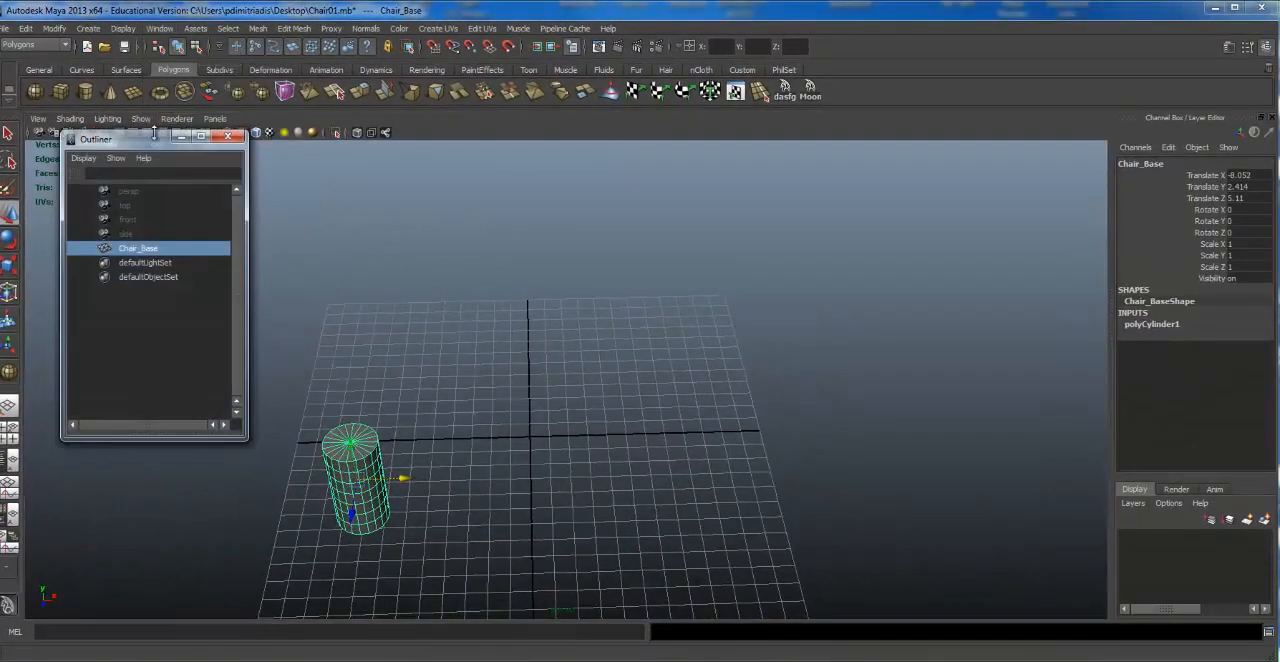
pyautogui.moveTo(147, 149); pyautogui.dragTo(265, 213)
pyautogui.moveTo(401, 218); pyautogui.dragTo(1279, 115)
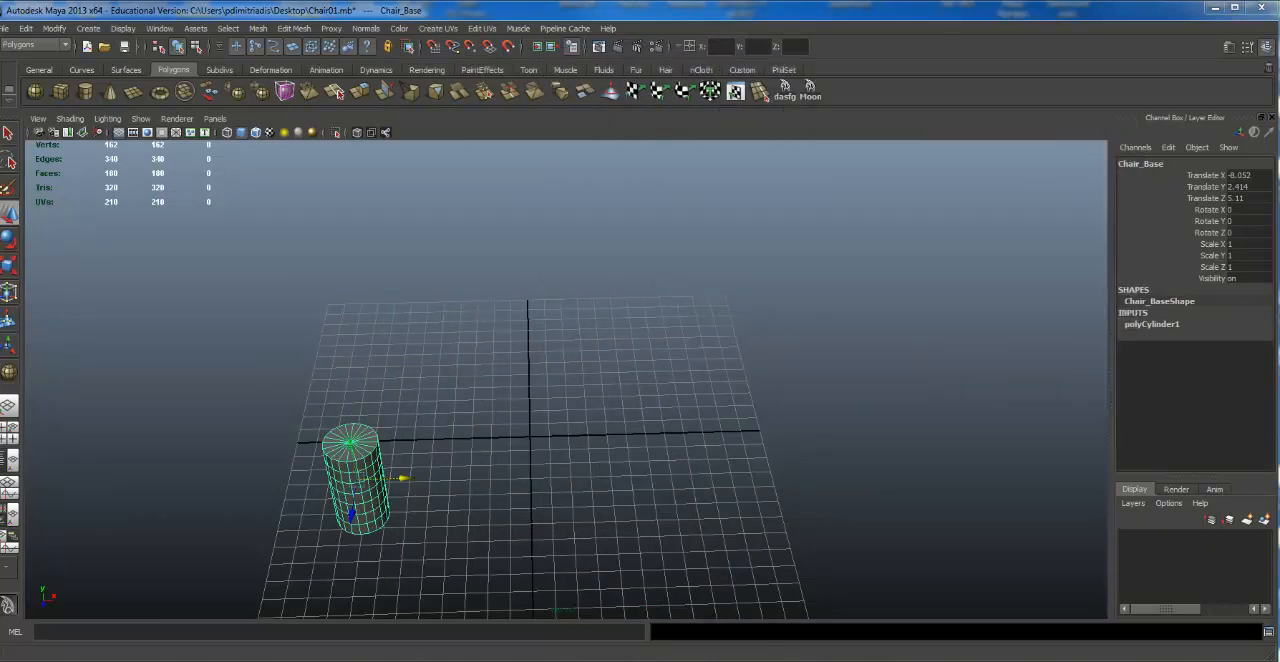
pyautogui.moveTo(1279, 115); pyautogui.dragTo(941, 12)
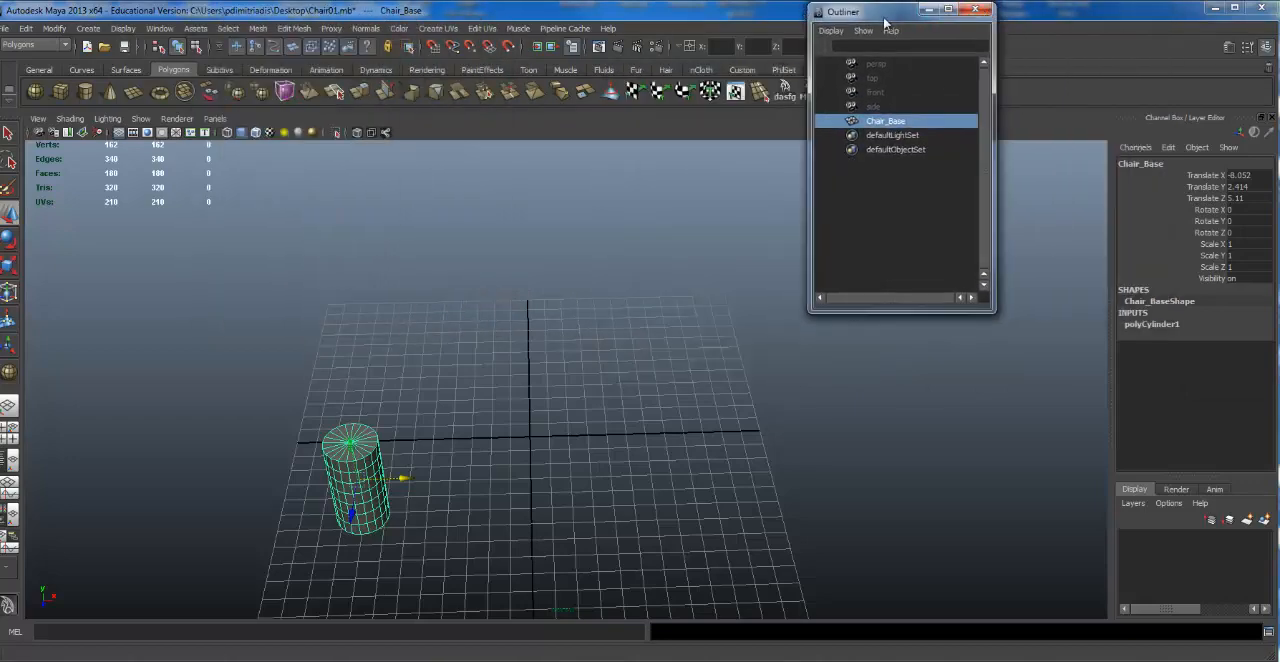
pyautogui.click(978, 10)
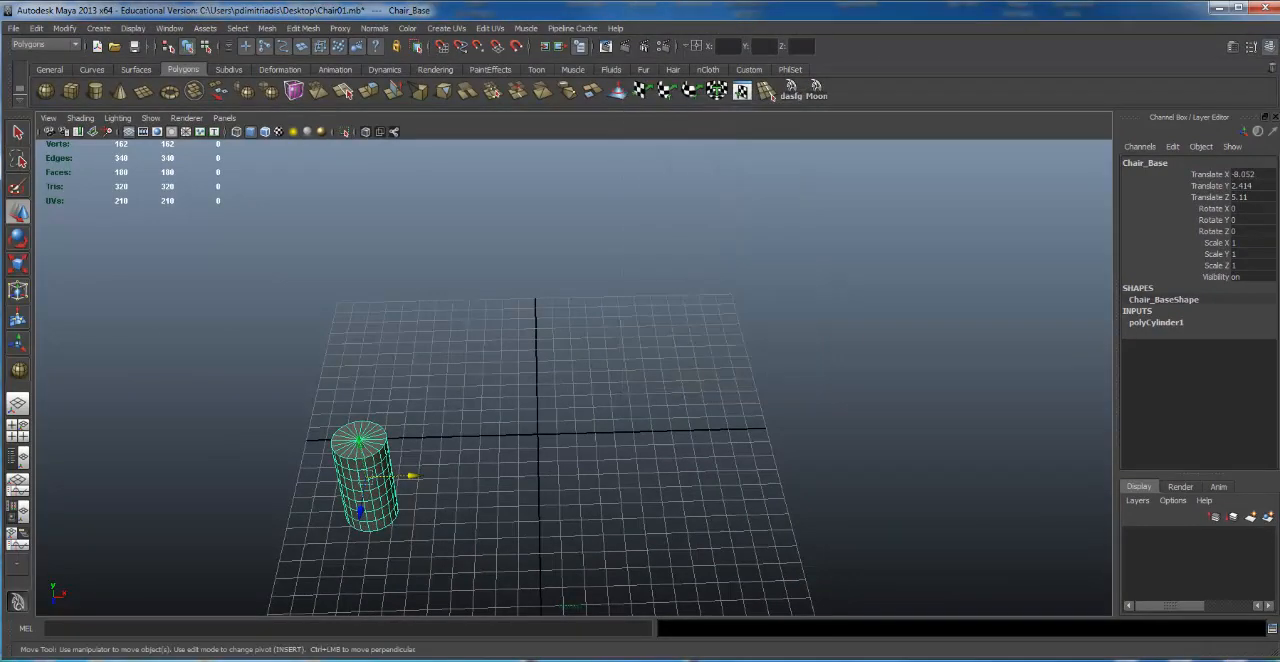
# Step: Switch through the Persp/Outliner, Persp/Graph and NodeEditor/Hypershade/Persp layouts, ending in Persp/Outliner
pyautogui.click(14, 456)
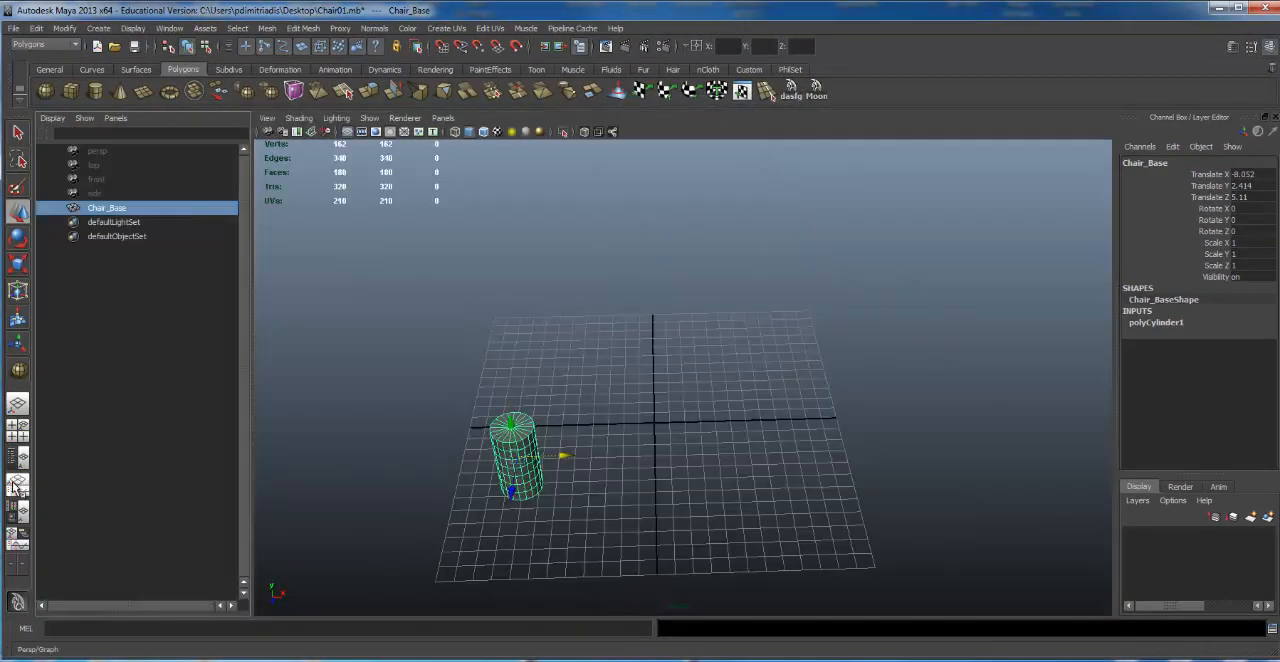
pyautogui.click(15, 487)
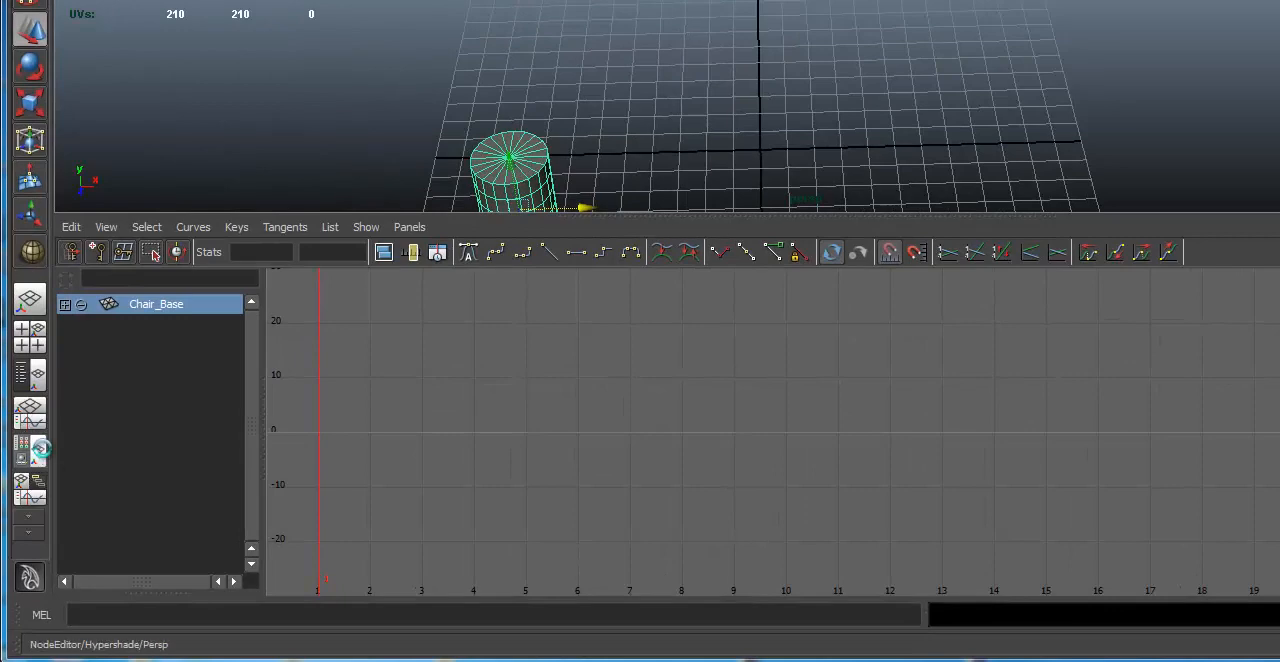
pyautogui.click(40, 450)
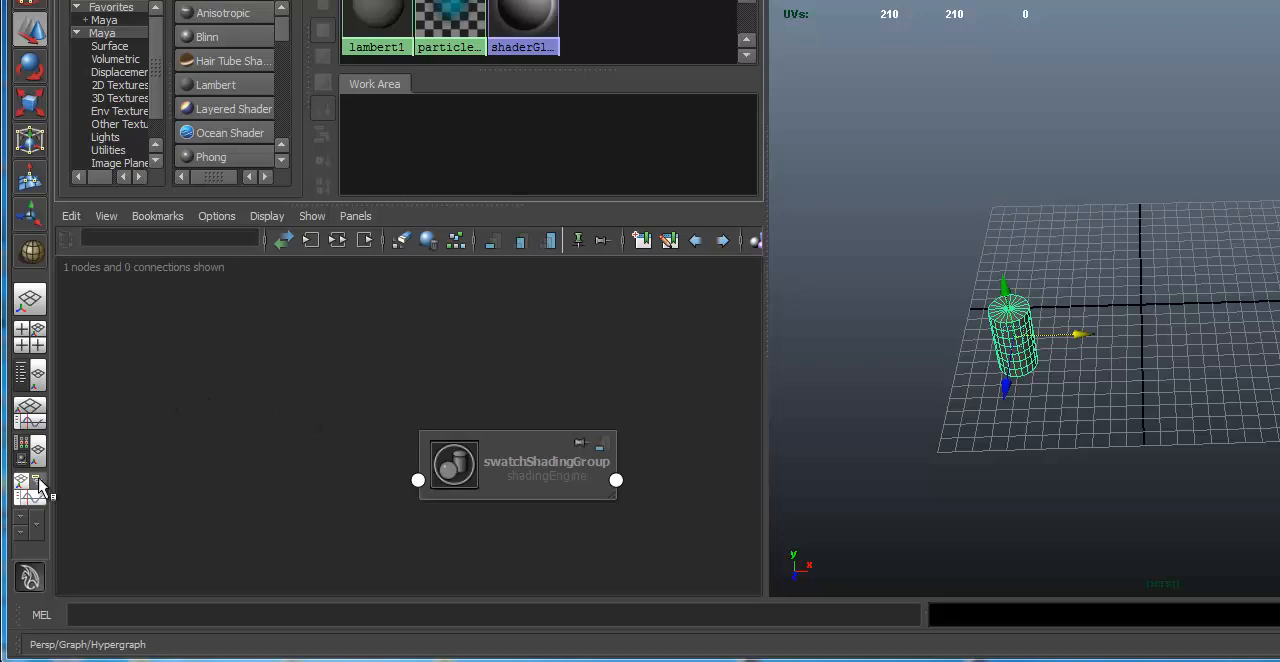
pyautogui.click(30, 375)
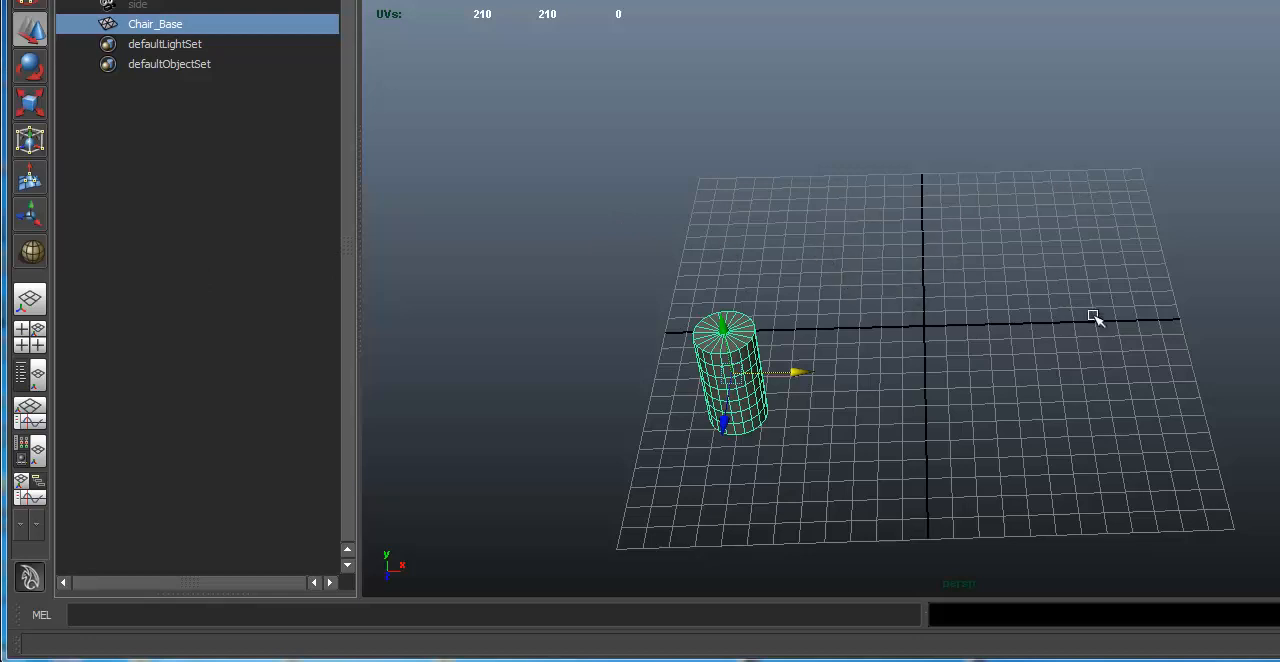
# Step: Create a short, flat polygon cylinder interactively on the grid at about X 3.4, Z -1.0
pyautogui.keyDown('alt'); pyautogui.moveTo(903, 313); pyautogui.dragTo(880, 350); pyautogui.keyUp('alt')
pyautogui.keyDown('alt'); pyautogui.moveTo(960, 325); pyautogui.dragTo(1140, 275, button='right'); pyautogui.keyUp('alt')
pyautogui.keyDown('alt'); pyautogui.moveTo(946, 249); pyautogui.dragTo(705, 246, button='right'); pyautogui.keyUp('alt')
pyautogui.keyDown('alt'); pyautogui.moveTo(700, 246); pyautogui.dragTo(697, 246); pyautogui.keyUp('alt')
pyautogui.keyDown('alt'); pyautogui.moveTo(697, 246); pyautogui.dragTo(797, 234, button='right'); pyautogui.keyUp('alt')
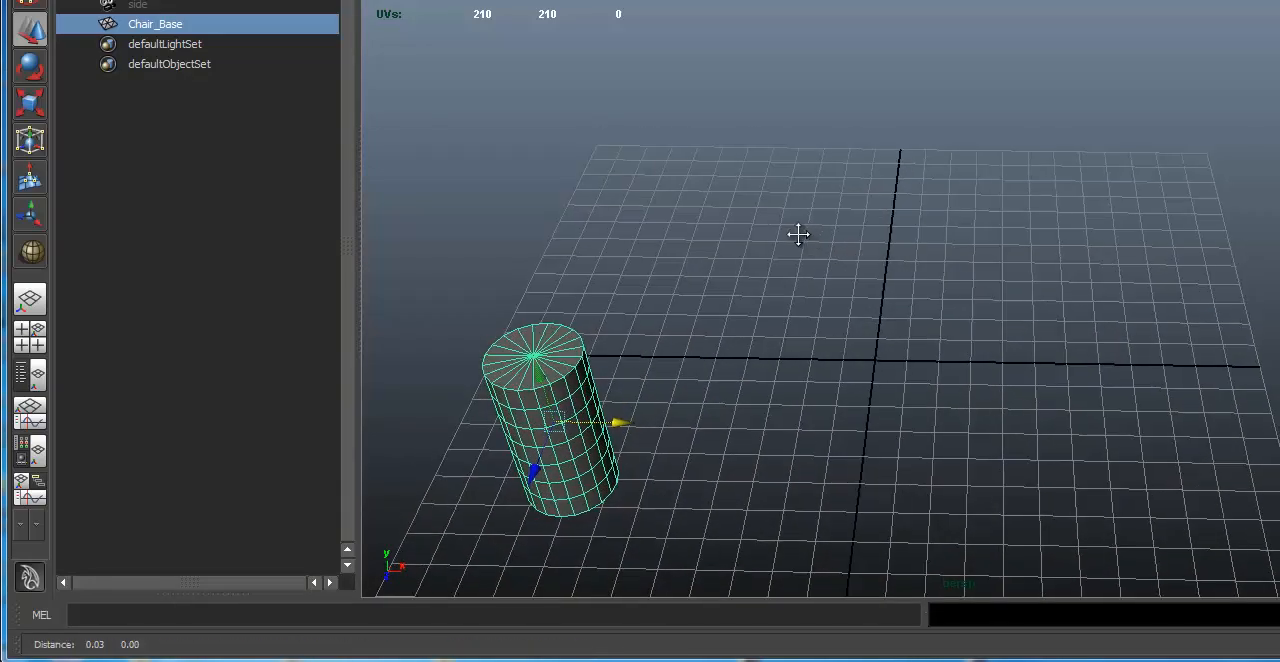
pyautogui.keyDown('alt'); pyautogui.moveTo(985, 366); pyautogui.dragTo(988, 377); pyautogui.keyUp('alt')
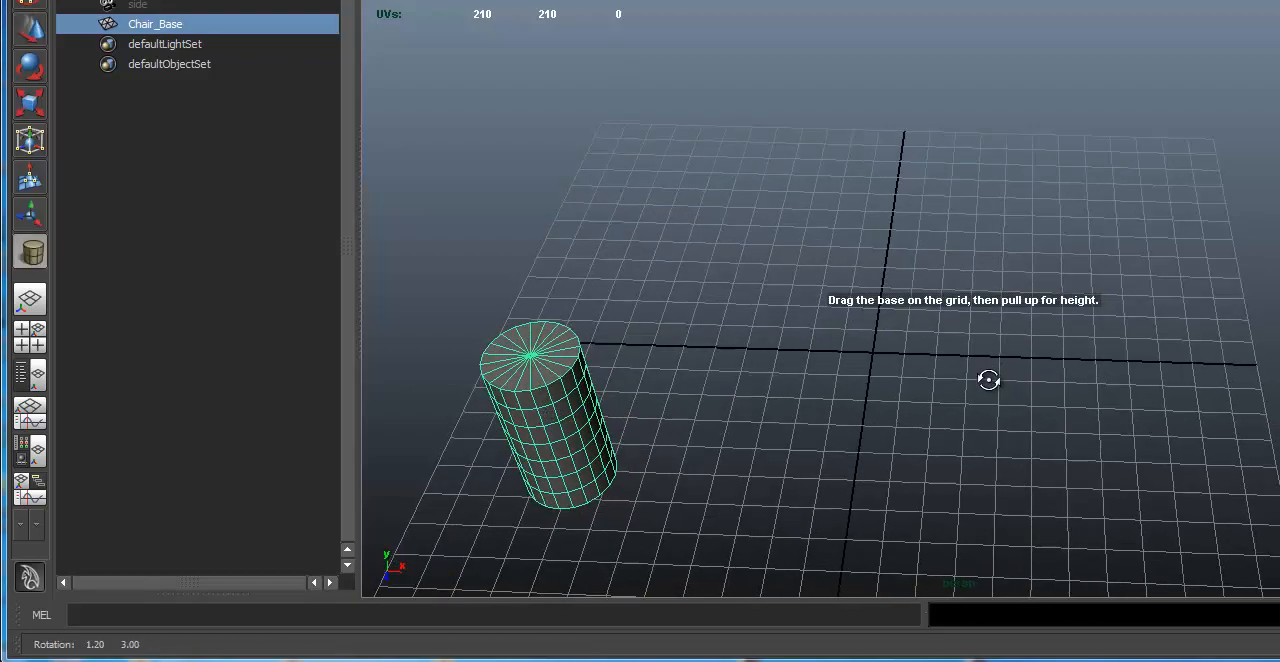
pyautogui.moveTo(980, 334)
pyautogui.mouseDown()
pyautogui.moveTo(1002, 342)
pyautogui.moveTo(989, 316)
pyautogui.moveTo(952, 331)
pyautogui.mouseUp()
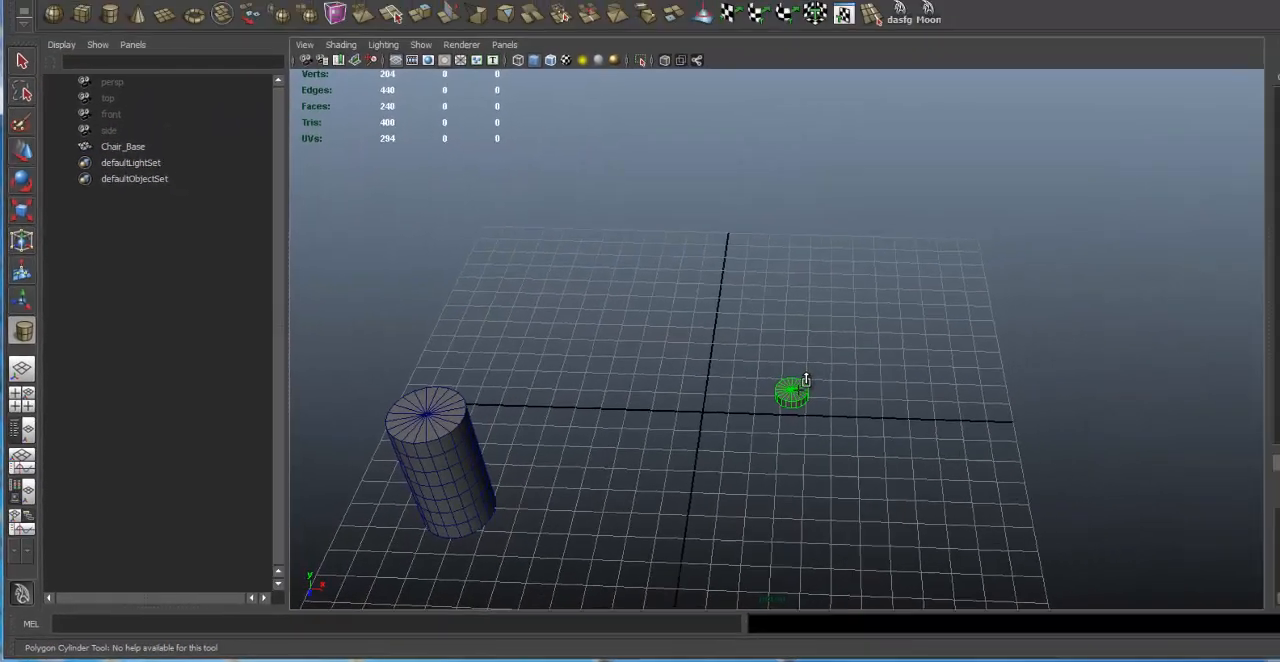
pyautogui.keyDown('alt'); pyautogui.moveTo(610, 530); pyautogui.dragTo(603, 443); pyautogui.keyUp('alt')
pyautogui.keyDown('alt'); pyautogui.moveTo(603, 443); pyautogui.dragTo(1037, 434, button='right'); pyautogui.keyUp('alt')
pyautogui.keyDown('alt'); pyautogui.moveTo(850, 450); pyautogui.dragTo(710, 455); pyautogui.keyUp('alt')
pyautogui.keyDown('alt'); pyautogui.moveTo(685, 525); pyautogui.dragTo(680, 437, button='middle'); pyautogui.keyUp('alt')
pyautogui.keyDown('alt'); pyautogui.moveTo(693, 403); pyautogui.dragTo(720, 400); pyautogui.keyUp('alt')
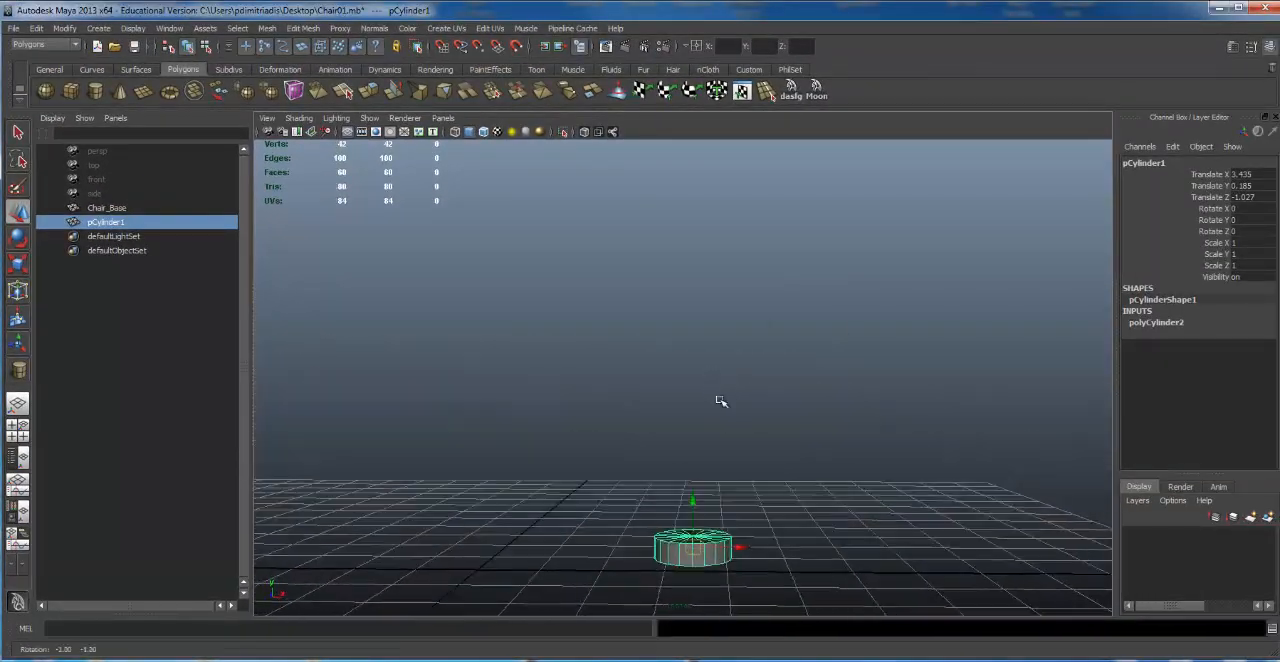
# Step: Cycle the flat cylinder through the Select, Move, Rotate and Scale tools, finishing with the Rotate tool
pyautogui.keyDown('alt'); pyautogui.moveTo(708, 402); pyautogui.dragTo(702, 302, button='middle'); pyautogui.keyUp('alt')
pyautogui.keyDown('alt'); pyautogui.moveTo(677, 307); pyautogui.dragTo(855, 300, button='right'); pyautogui.keyUp('alt')
pyautogui.keyDown('alt'); pyautogui.moveTo(855, 300); pyautogui.dragTo(862, 302); pyautogui.keyUp('alt')
pyautogui.keyDown('alt'); pyautogui.moveTo(763, 219); pyautogui.dragTo(703, 261); pyautogui.keyUp('alt')
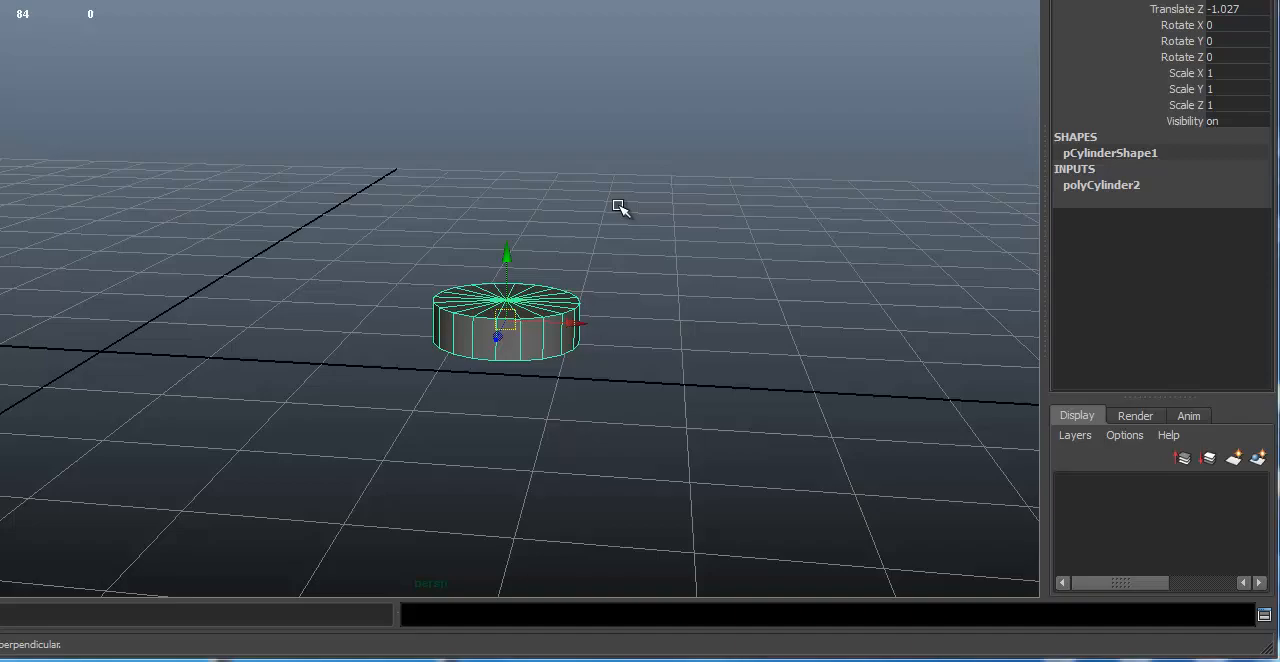
pyautogui.press('q')
pyautogui.press('w')
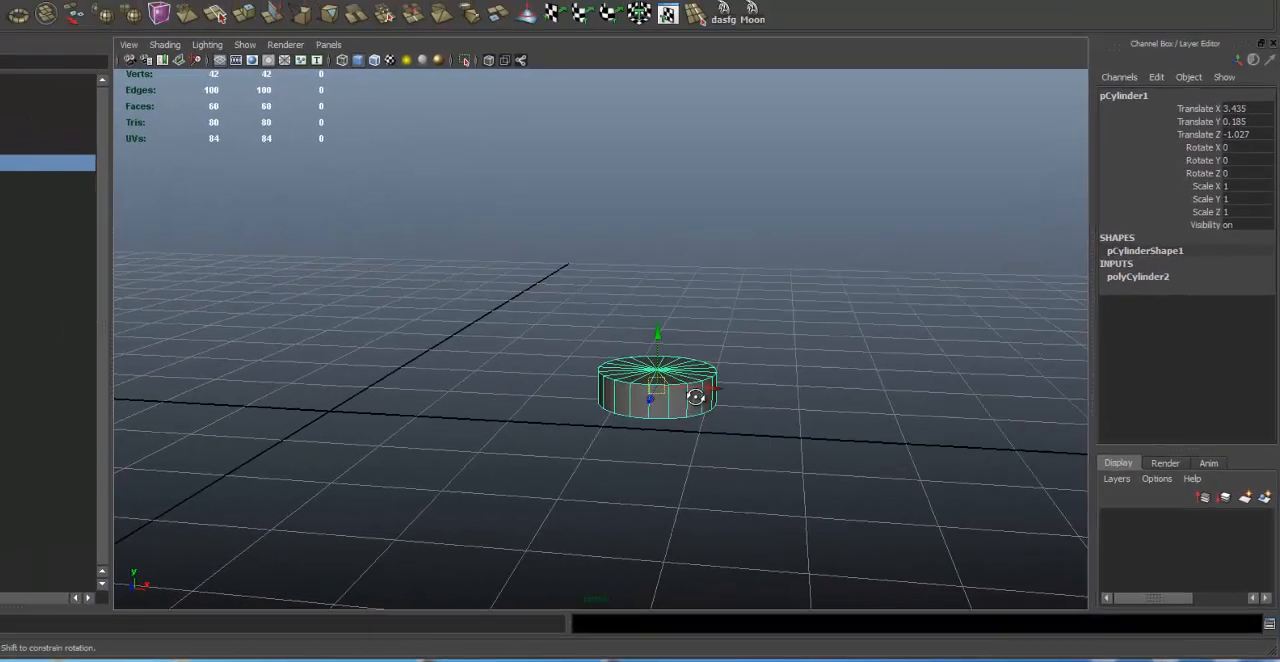
pyautogui.press('e')
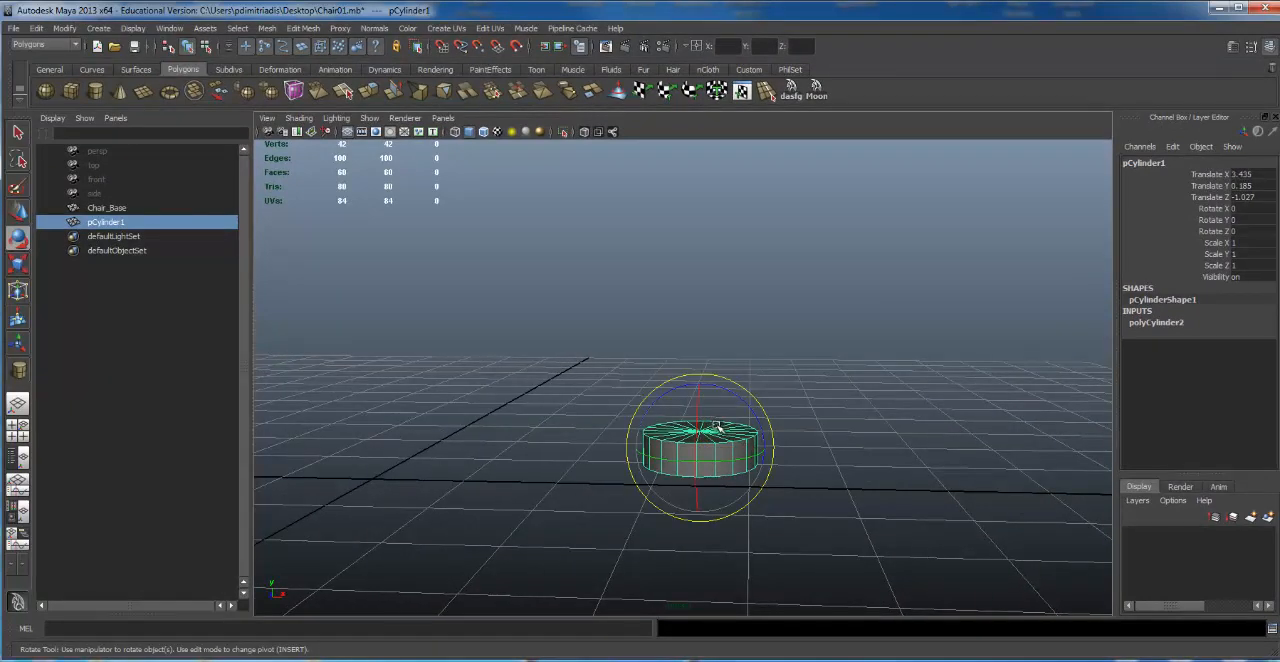
pyautogui.press('r')
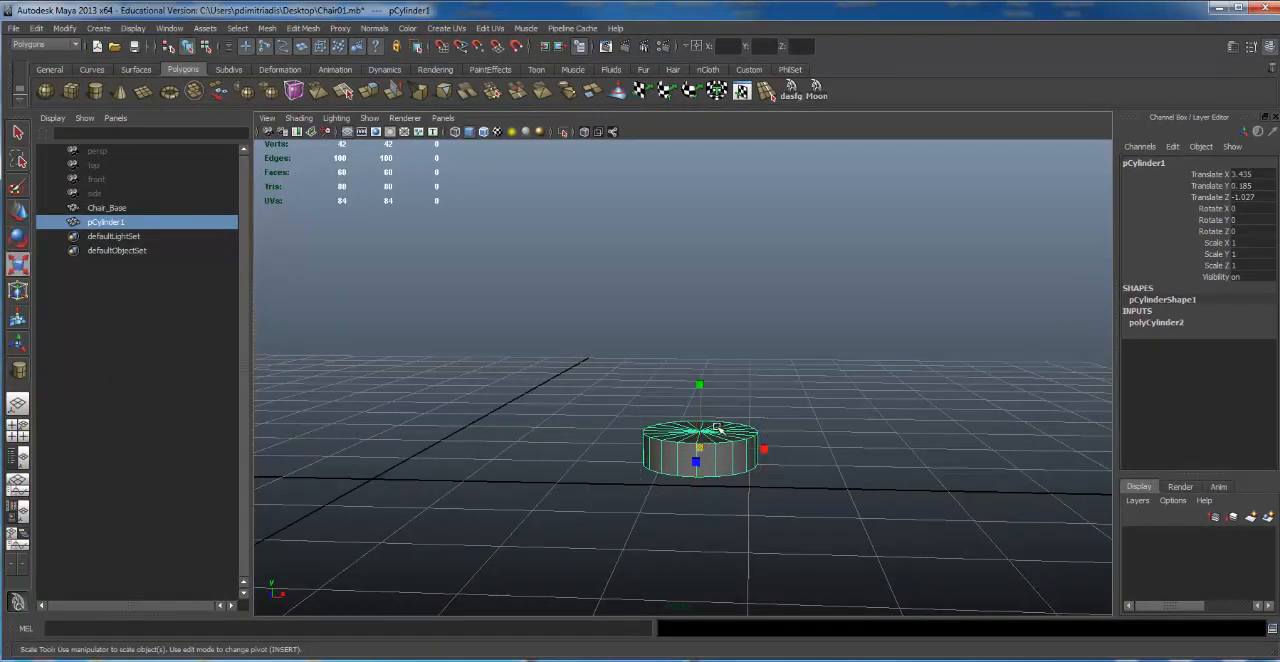
pyautogui.press('e')
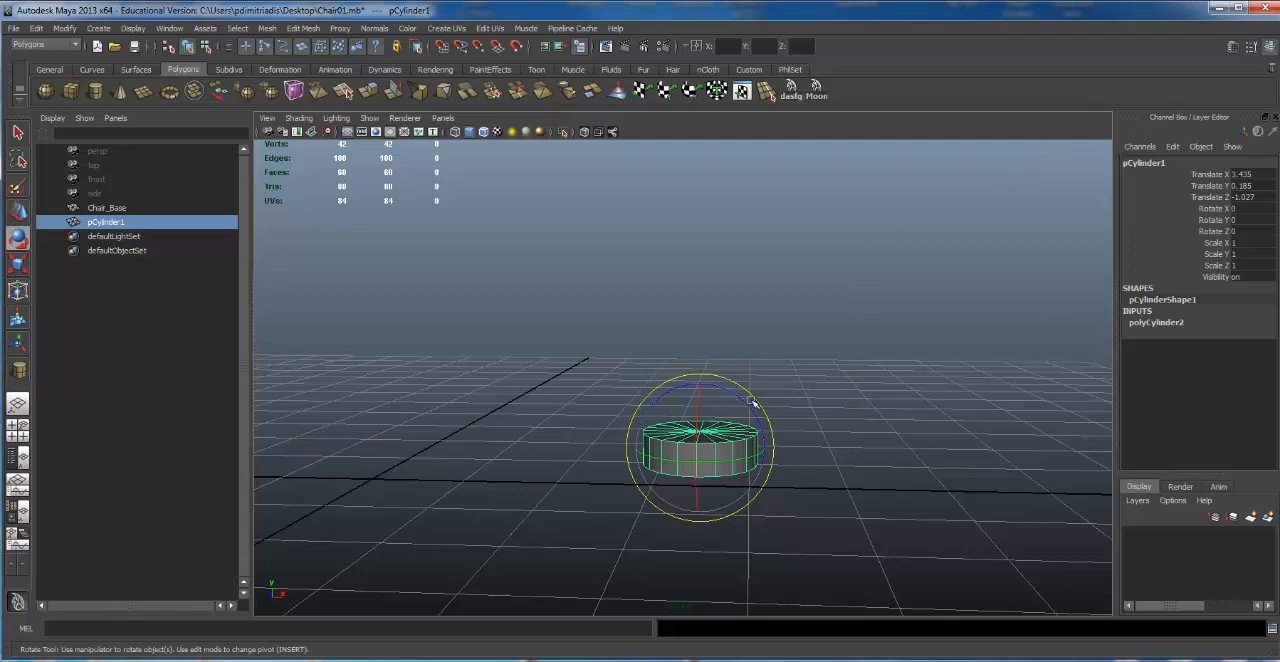
# Step: Rotate the flat cylinder about Z to stand on its edge and set its Rotate Z to 90
pyautogui.keyDown('alt'); pyautogui.moveTo(826, 340); pyautogui.dragTo(846, 394); pyautogui.keyUp('alt')
pyautogui.keyDown('alt'); pyautogui.moveTo(846, 394); pyautogui.dragTo(1215, 372, button='right'); pyautogui.keyUp('alt')
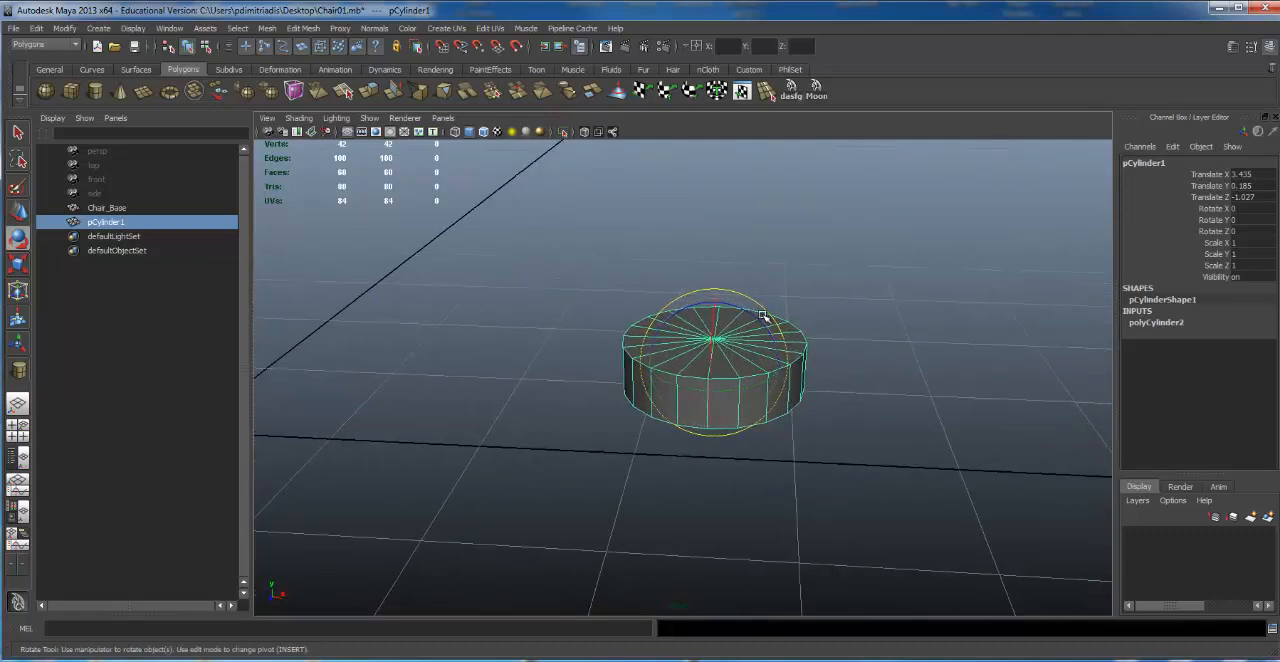
pyautogui.moveTo(760, 320); pyautogui.dragTo(668, 313)
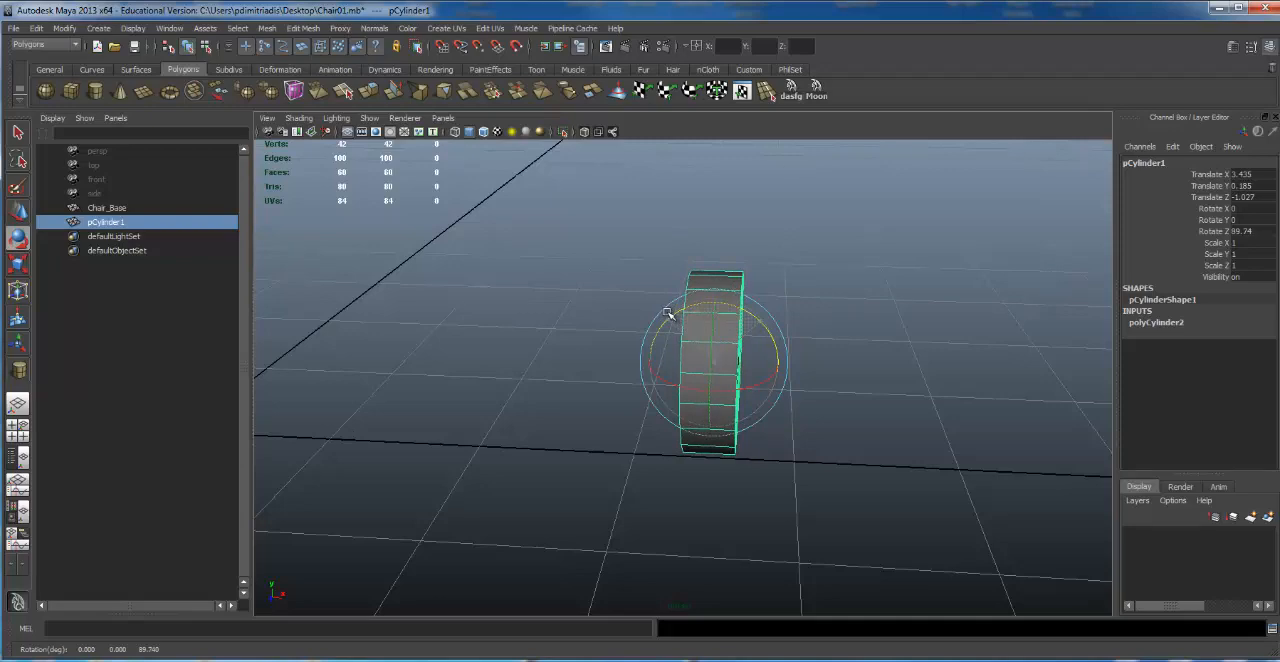
pyautogui.doubleClick(1255, 231)
pyautogui.write('90')
pyautogui.press('Return')
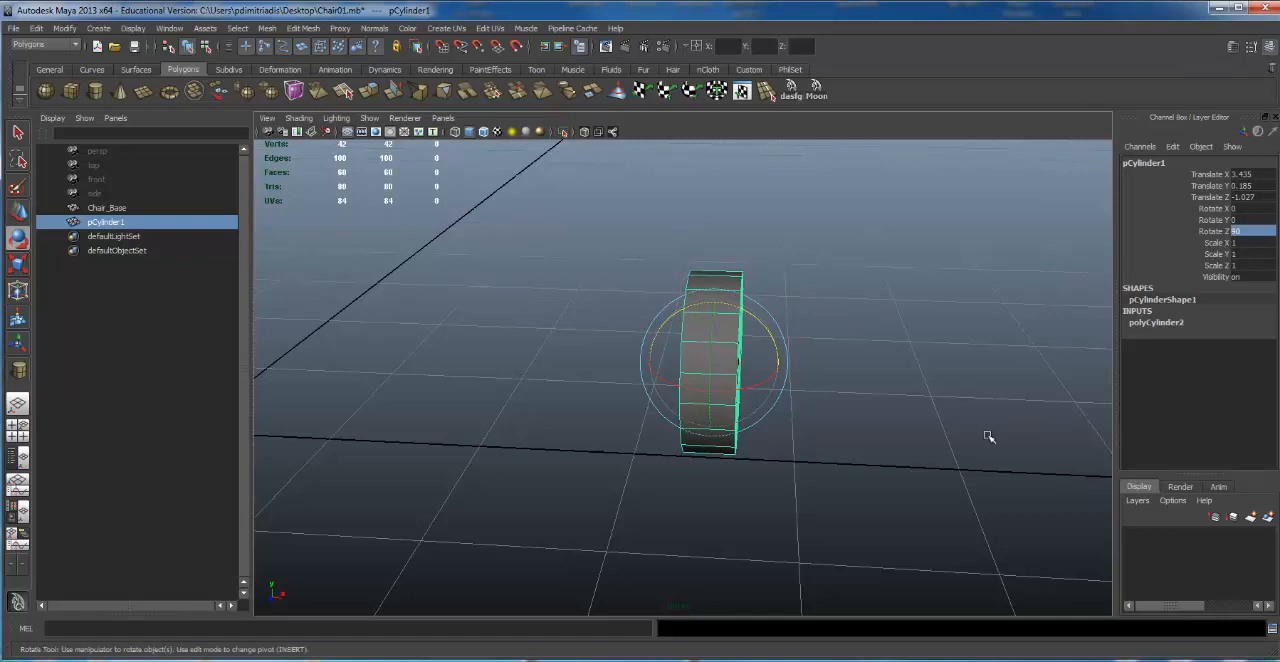
# Step: Move the upright cylinder to about 0.58 in Y and about 2.5 along X
pyautogui.scroll(-2, 728, 305)
pyautogui.moveTo(728, 305)
pyautogui.keyDown('alt'); pyautogui.mouseDown()
pyautogui.moveTo(751, 314)
pyautogui.moveTo(654, 320)
pyautogui.moveTo(717, 322)
pyautogui.mouseUp(); pyautogui.keyUp('alt')
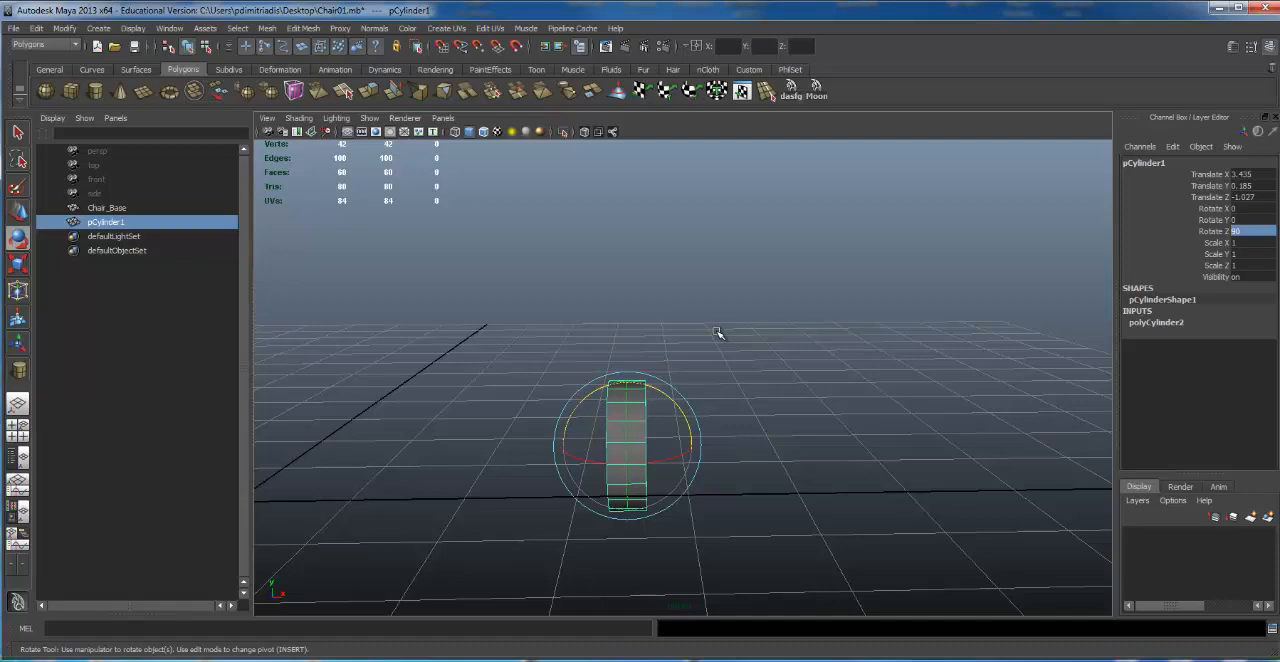
pyautogui.keyDown('alt'); pyautogui.moveTo(743, 357); pyautogui.dragTo(698, 403); pyautogui.keyUp('alt')
pyautogui.press('w')
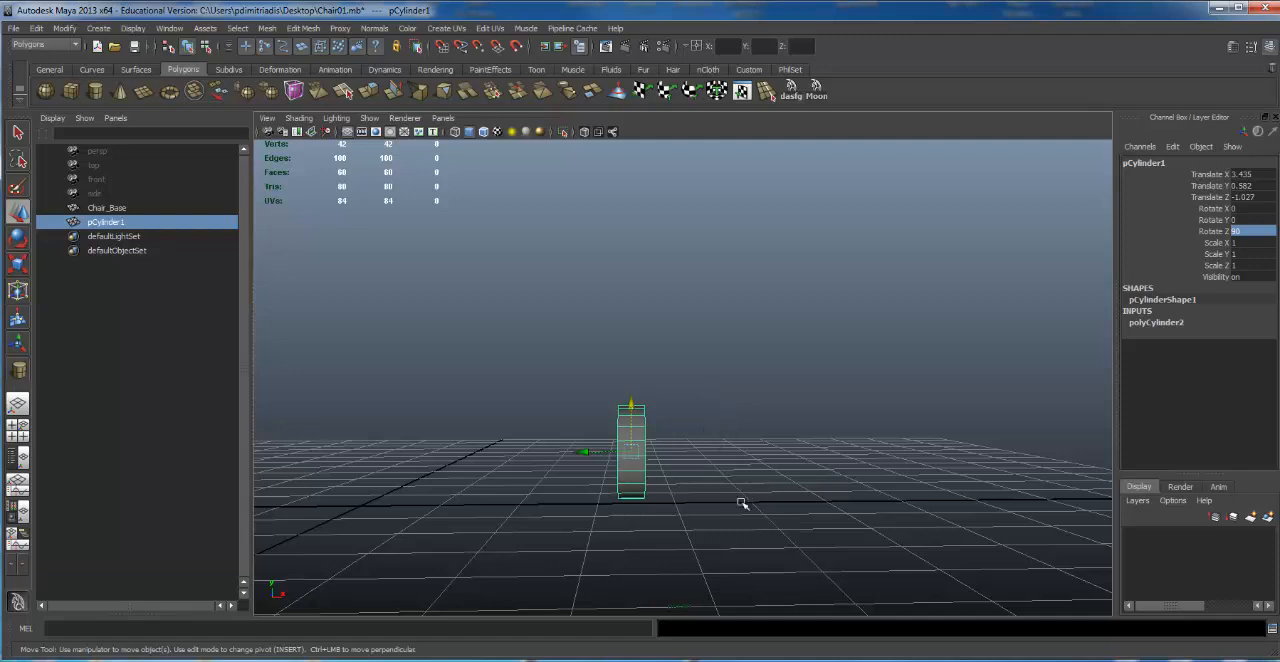
pyautogui.moveTo(587, 451); pyautogui.dragTo(524, 404)
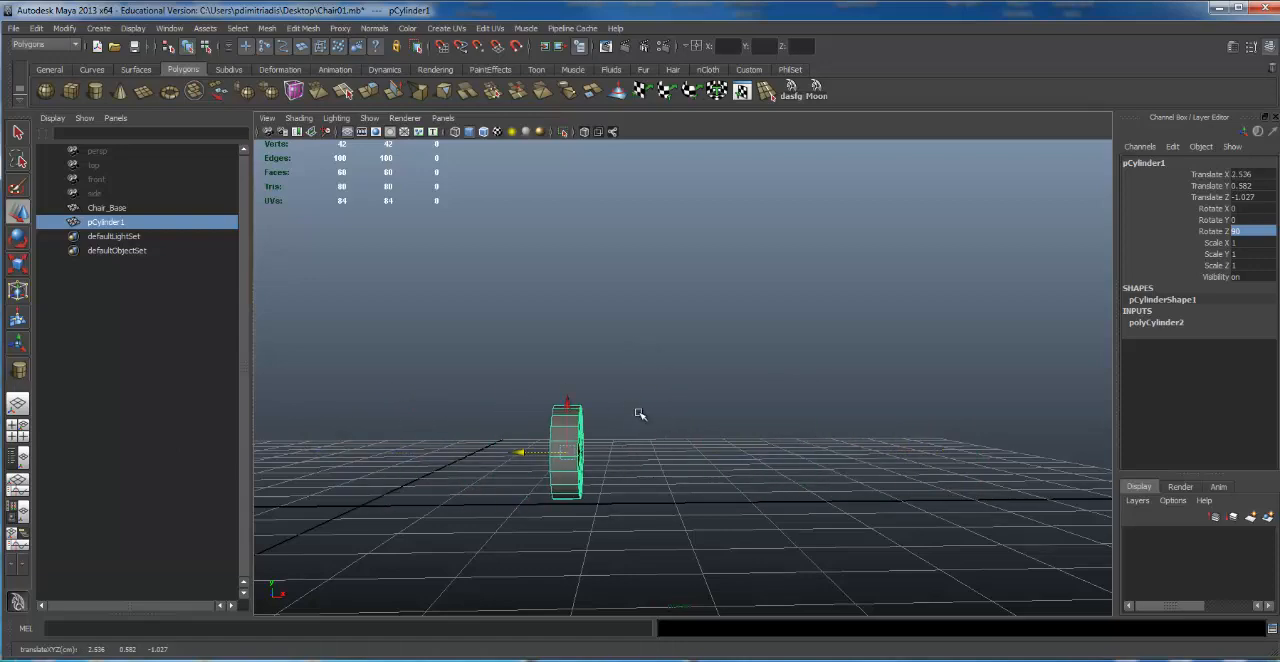
# Step: Frame the upright cylinder and examine it from several angles and distances
pyautogui.keyDown('alt'); pyautogui.moveTo(643, 333); pyautogui.dragTo(600, 400); pyautogui.keyUp('alt')
pyautogui.keyDown('alt'); pyautogui.moveTo(500, 385); pyautogui.dragTo(450, 358, button='right'); pyautogui.keyUp('alt')
pyautogui.press('f')
pyautogui.keyDown('alt'); pyautogui.moveTo(561, 448); pyautogui.dragTo(391, 444, button='right'); pyautogui.keyUp('alt')
pyautogui.keyDown('alt'); pyautogui.moveTo(391, 444); pyautogui.dragTo(403, 321, button='middle'); pyautogui.keyUp('alt')
pyautogui.keyDown('alt'); pyautogui.moveTo(750, 246); pyautogui.dragTo(731, 275, button='middle'); pyautogui.keyUp('alt')
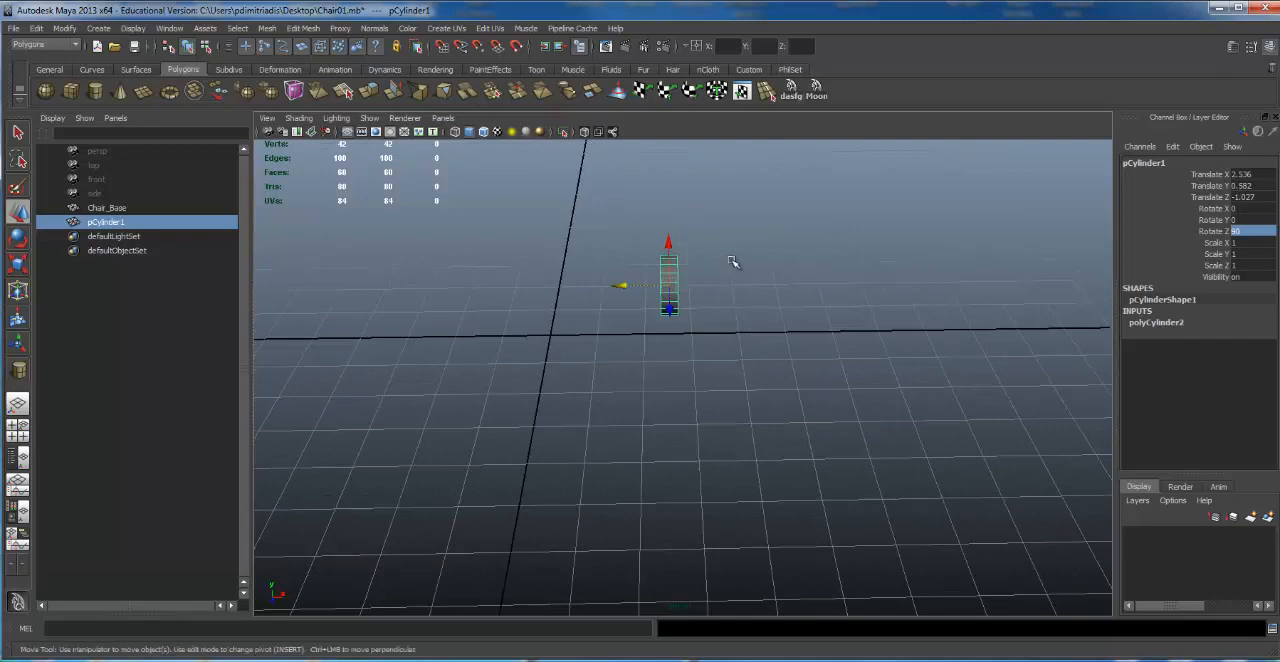
pyautogui.keyDown('alt'); pyautogui.moveTo(650, 207); pyautogui.dragTo(621, 237); pyautogui.keyUp('alt')
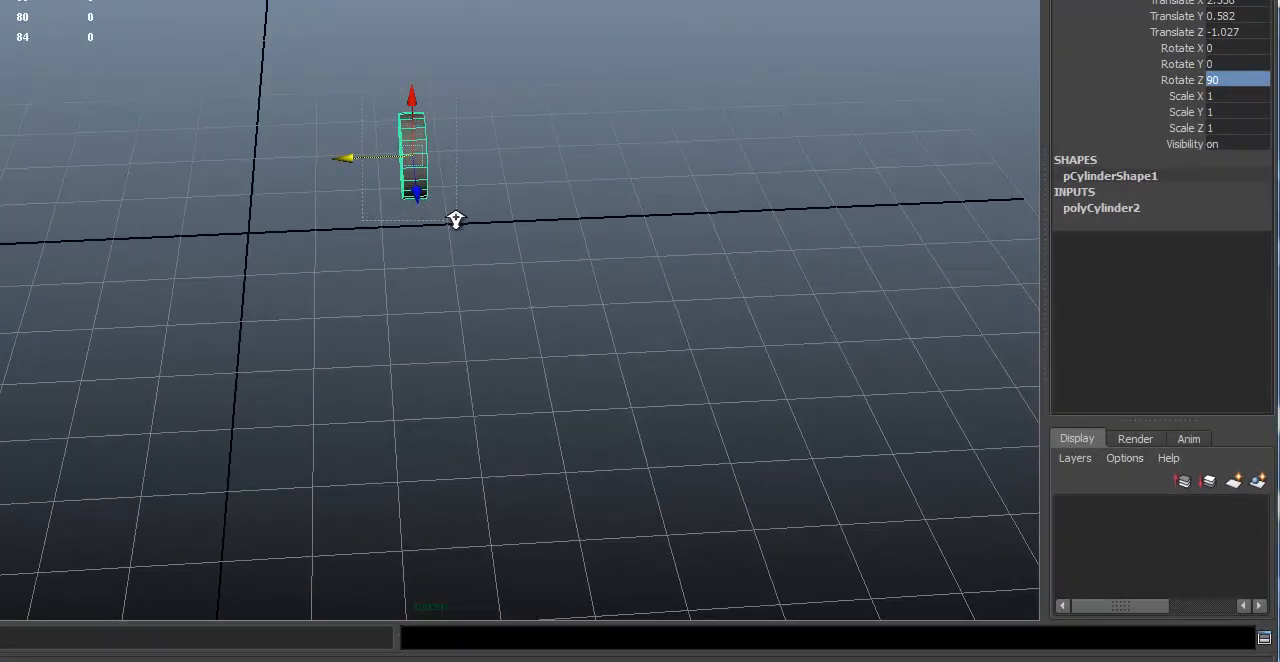
pyautogui.press('f')
pyautogui.scroll(-8, 453, 222)
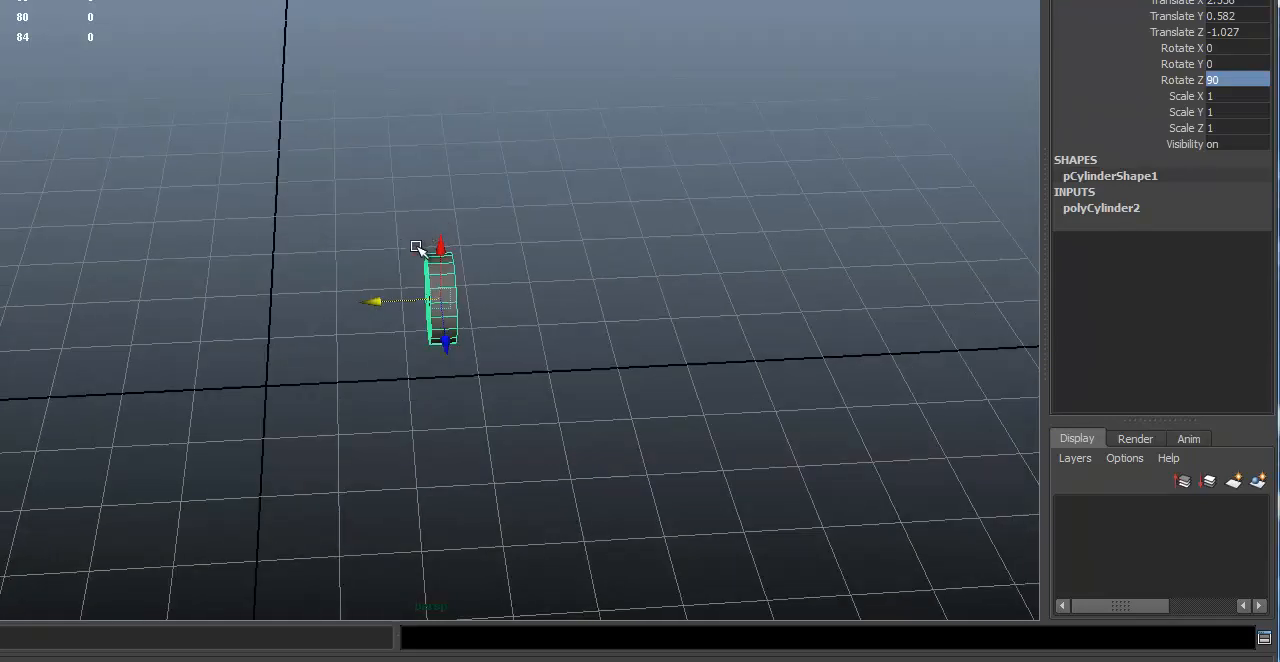
# Step: Duplicate the upright cylinder and move the copy along X to about 1.88, leaving a small gap between the two discs
pyautogui.press('f')
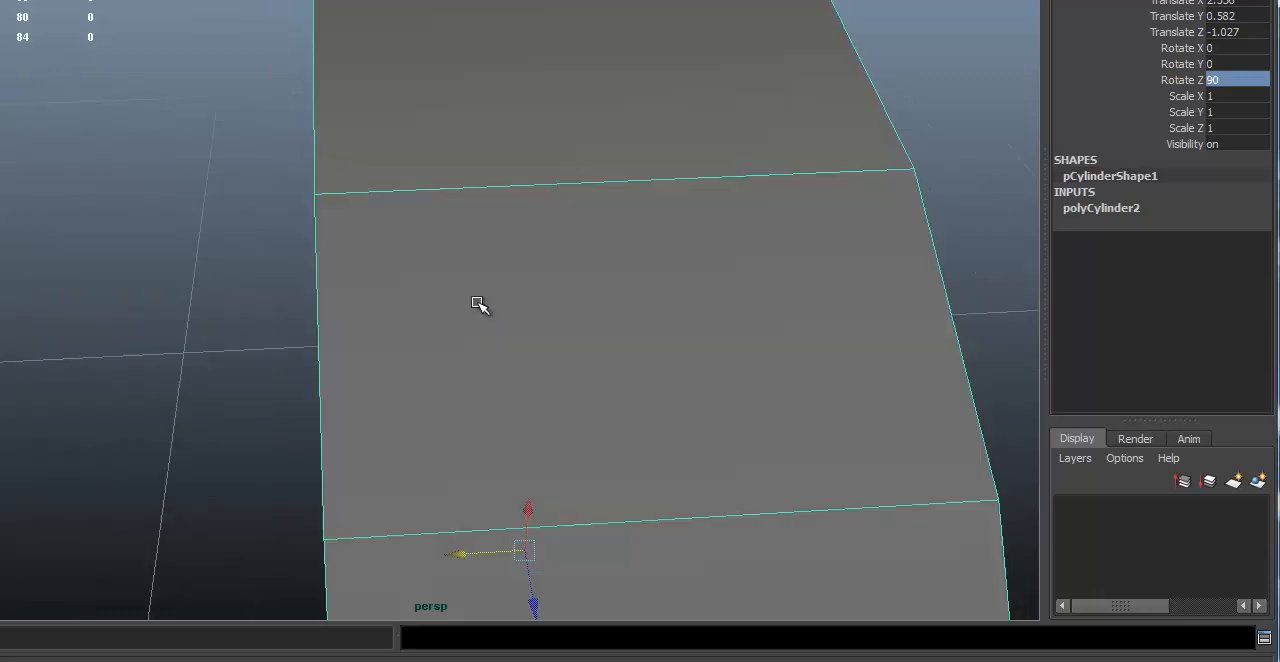
pyautogui.keyDown('alt'); pyautogui.moveTo(766, 191); pyautogui.dragTo(305, 185); pyautogui.keyUp('alt')
pyautogui.keyDown('alt'); pyautogui.moveTo(335, 191); pyautogui.dragTo(203, 227, button='right'); pyautogui.keyUp('alt')
pyautogui.keyDown('alt'); pyautogui.moveTo(203, 227); pyautogui.dragTo(328, 242); pyautogui.keyUp('alt')
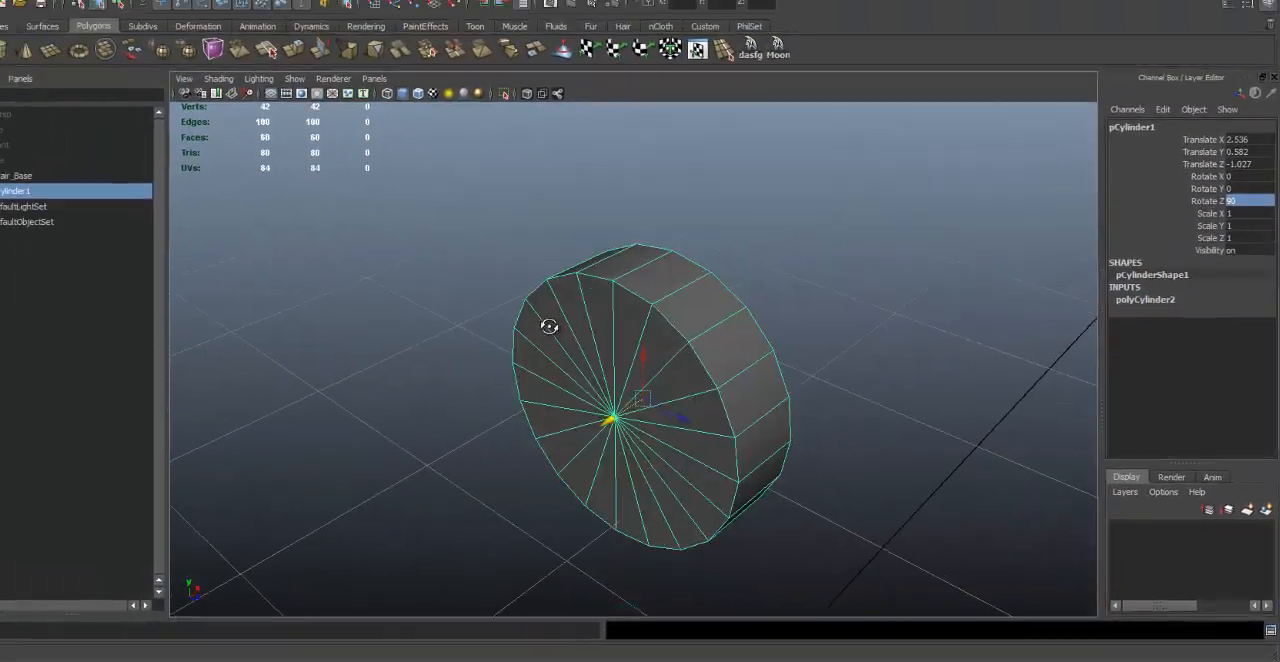
pyautogui.keyDown('alt'); pyautogui.moveTo(549, 326); pyautogui.dragTo(797, 338); pyautogui.keyUp('alt')
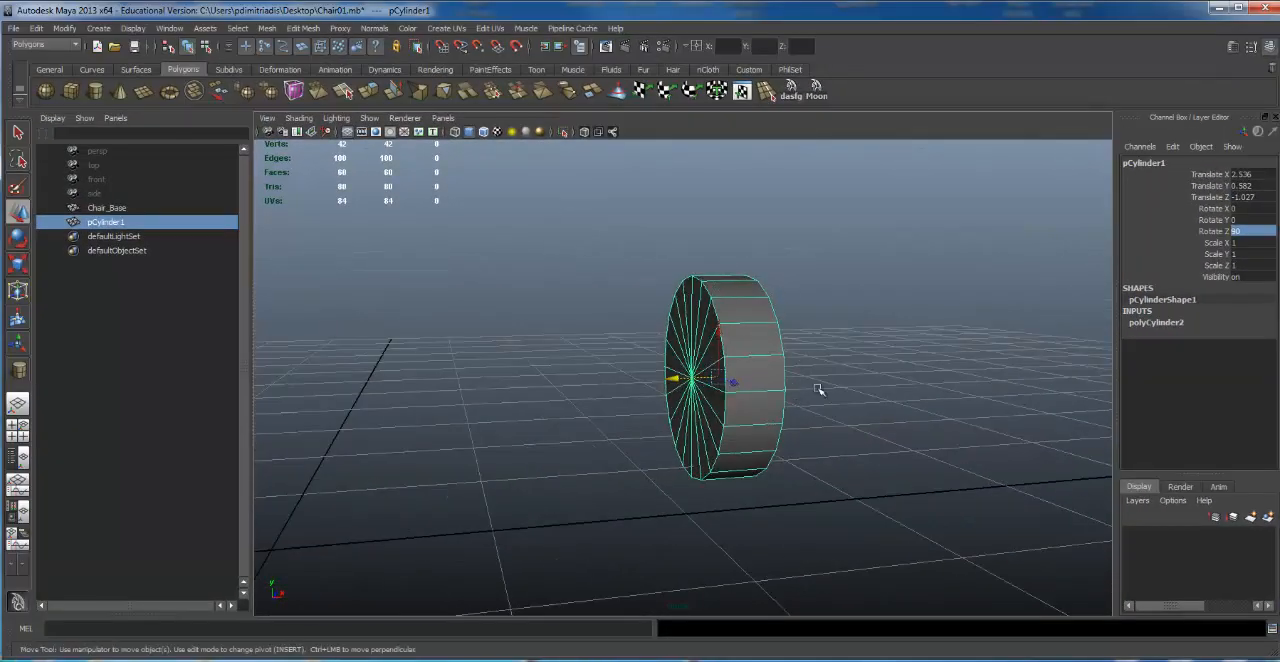
pyautogui.hotkey('ctrl', 'd')
pyautogui.moveTo(672, 380)
pyautogui.mouseDown()
pyautogui.moveTo(574, 383)
pyautogui.moveTo(650, 384)
pyautogui.mouseUp()
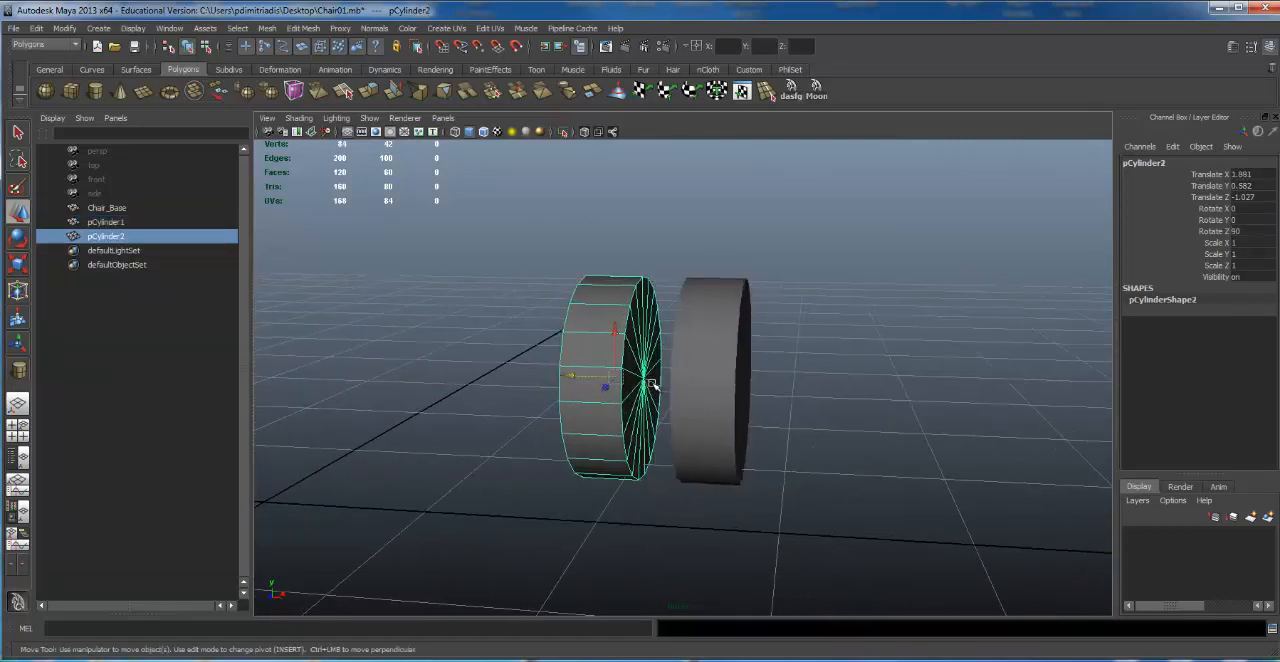
pyautogui.keyDown('alt'); pyautogui.moveTo(880, 353); pyautogui.dragTo(819, 319); pyautogui.keyUp('alt')
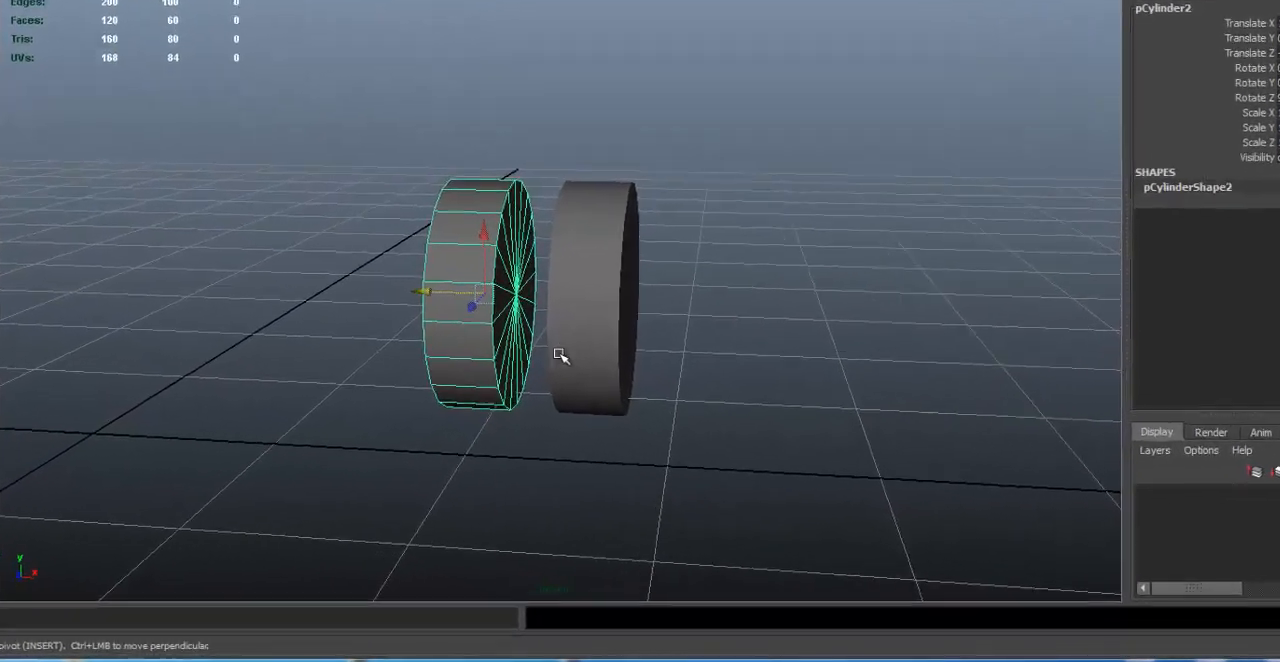
# Step: Duplicate the second disc and move the copy along X into the gap between the two discs
pyautogui.hotkey('ctrl', 'd')
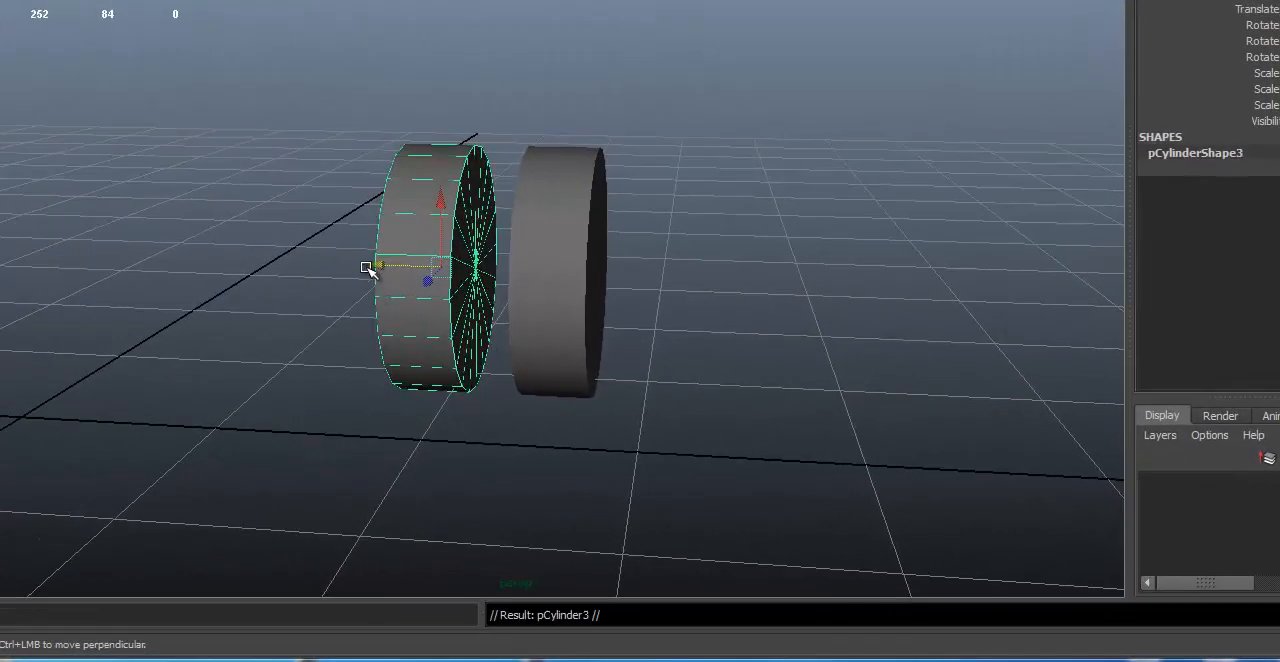
pyautogui.moveTo(366, 265); pyautogui.dragTo(490, 244)
pyautogui.keyDown('alt'); pyautogui.moveTo(490, 244); pyautogui.dragTo(663, 240, button='right'); pyautogui.keyUp('alt')
pyautogui.keyDown('alt'); pyautogui.moveTo(663, 240); pyautogui.dragTo(620, 237); pyautogui.keyUp('alt')
pyautogui.keyDown('alt'); pyautogui.moveTo(620, 237); pyautogui.dragTo(622, 244, button='middle'); pyautogui.keyUp('alt')
# Step: Scale the middle disc down uniformly to form a narrower hub between the outer discs, and deselect it
pyautogui.press('e')
pyautogui.press('r')
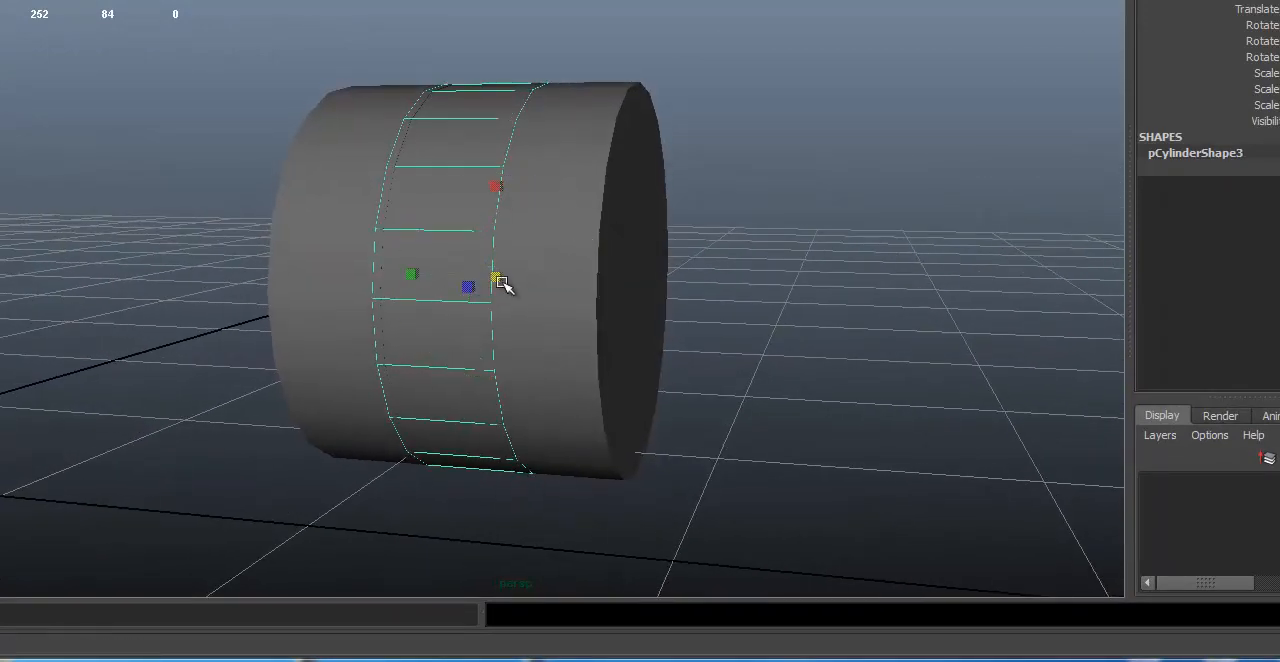
pyautogui.moveTo(499, 279); pyautogui.dragTo(376, 280)
pyautogui.keyDown('alt'); pyautogui.moveTo(687, 253); pyautogui.dragTo(80, 249, button='right'); pyautogui.keyUp('alt')
pyautogui.keyDown('alt'); pyautogui.moveTo(785, 192); pyautogui.dragTo(731, 202); pyautogui.keyUp('alt')
pyautogui.click(691, 219)
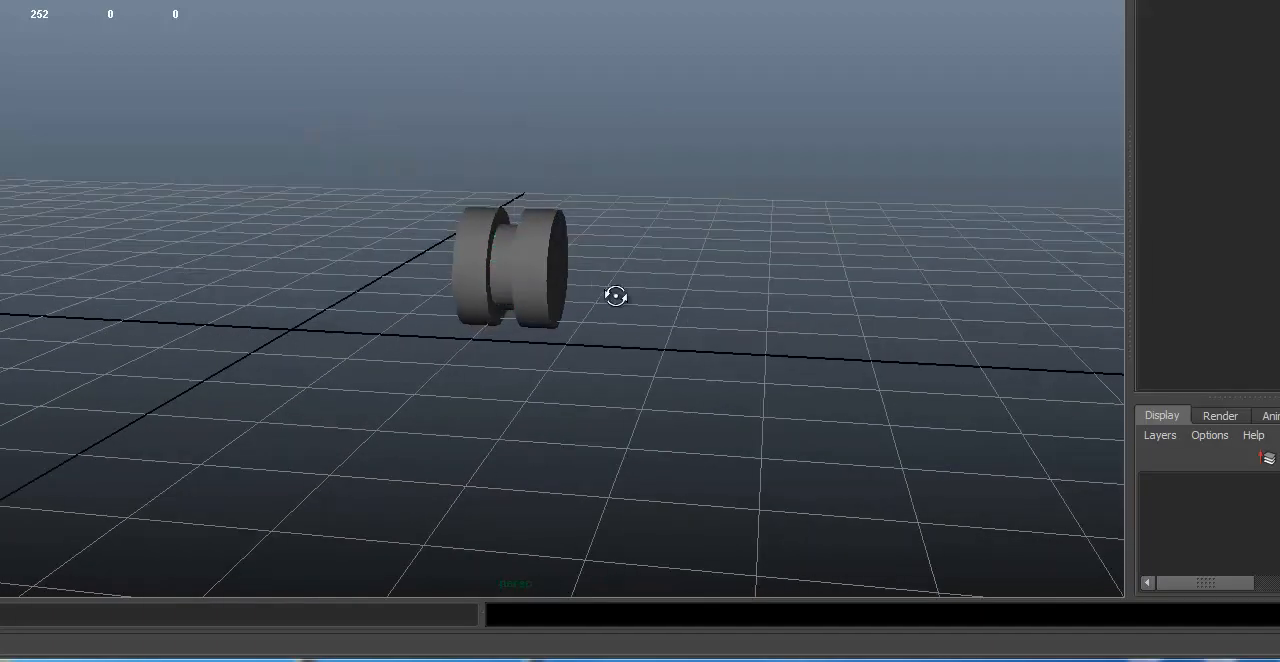
# Step: Create a small, thin vertical polygon cylinder on the grid behind the wheel assembly
pyautogui.keyDown('alt'); pyautogui.moveTo(614, 294); pyautogui.dragTo(760, 332); pyautogui.keyUp('alt')
pyautogui.keyDown('alt'); pyautogui.moveTo(583, 250); pyautogui.dragTo(383, 217); pyautogui.keyUp('alt')
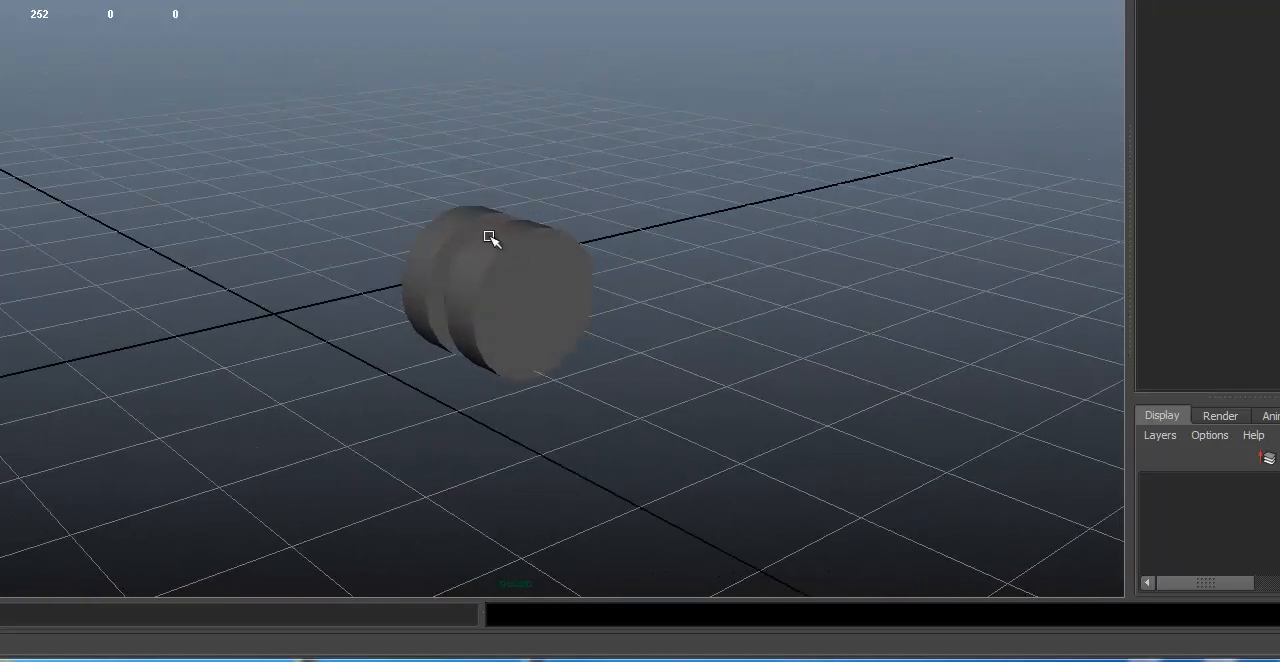
pyautogui.moveTo(491, 237)
pyautogui.keyDown('alt'); pyautogui.mouseDown()
pyautogui.moveTo(552, 262)
pyautogui.moveTo(511, 234)
pyautogui.mouseUp(); pyautogui.keyUp('alt')
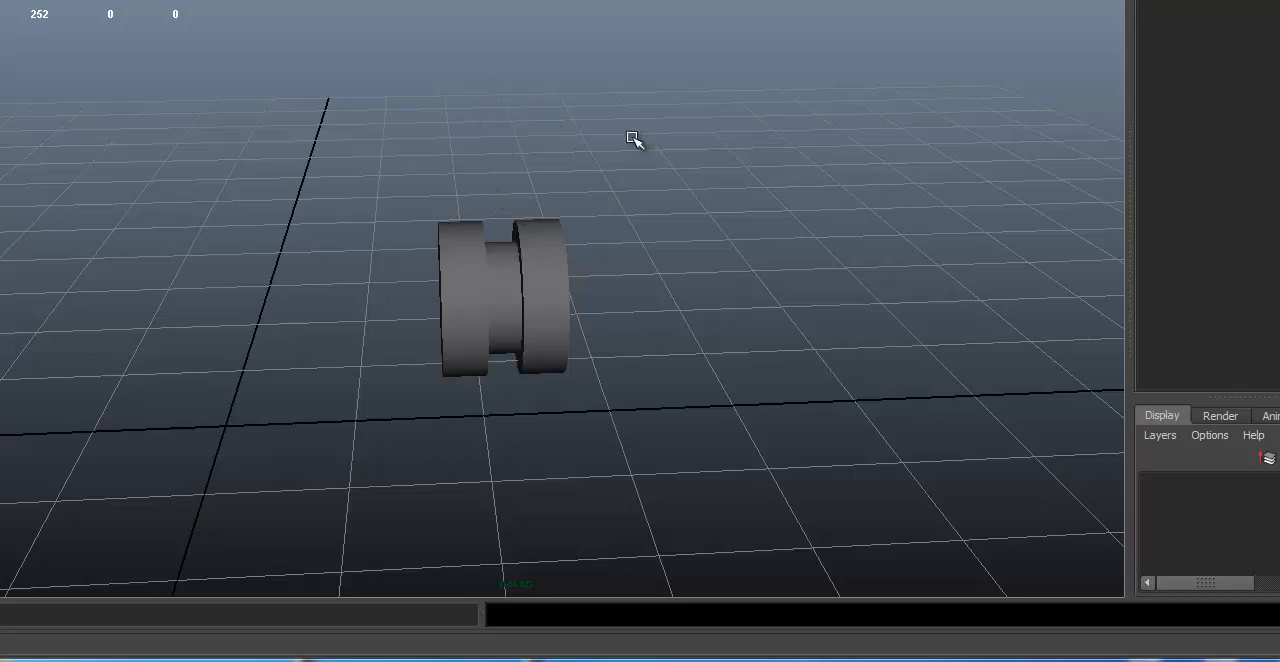
pyautogui.keyDown('alt'); pyautogui.moveTo(634, 137); pyautogui.dragTo(117, 53); pyautogui.keyUp('alt')
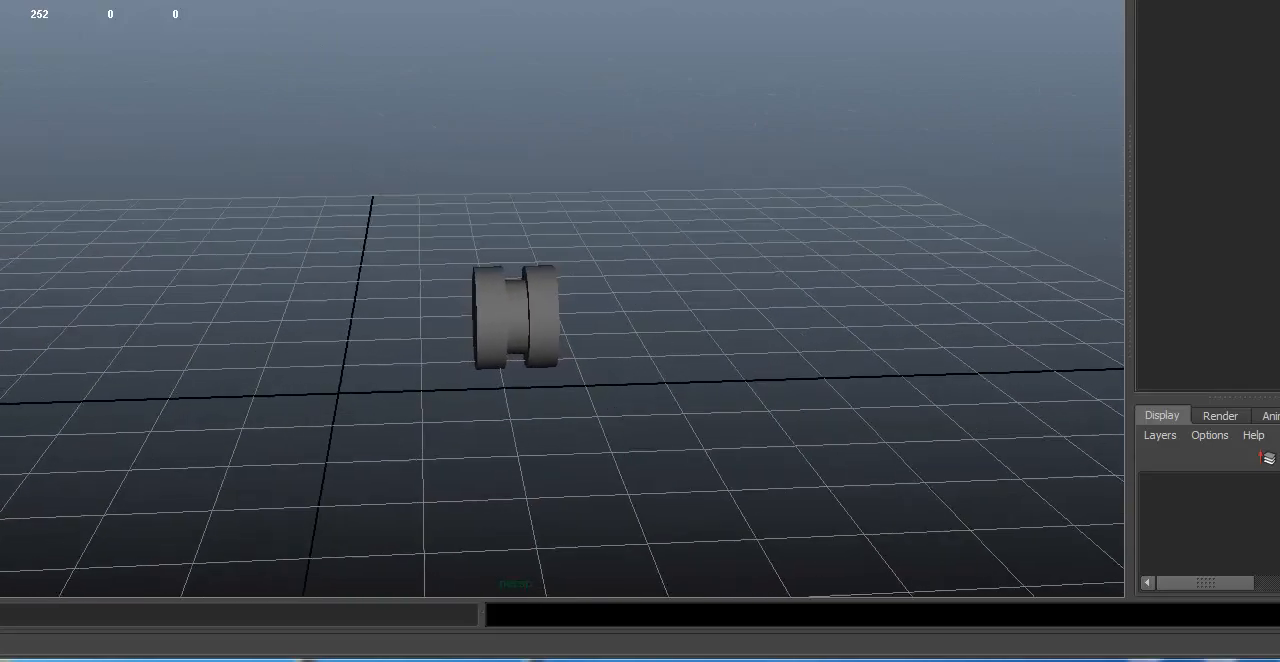
pyautogui.keyDown('alt'); pyautogui.moveTo(457, 110); pyautogui.dragTo(683, 362); pyautogui.keyUp('alt')
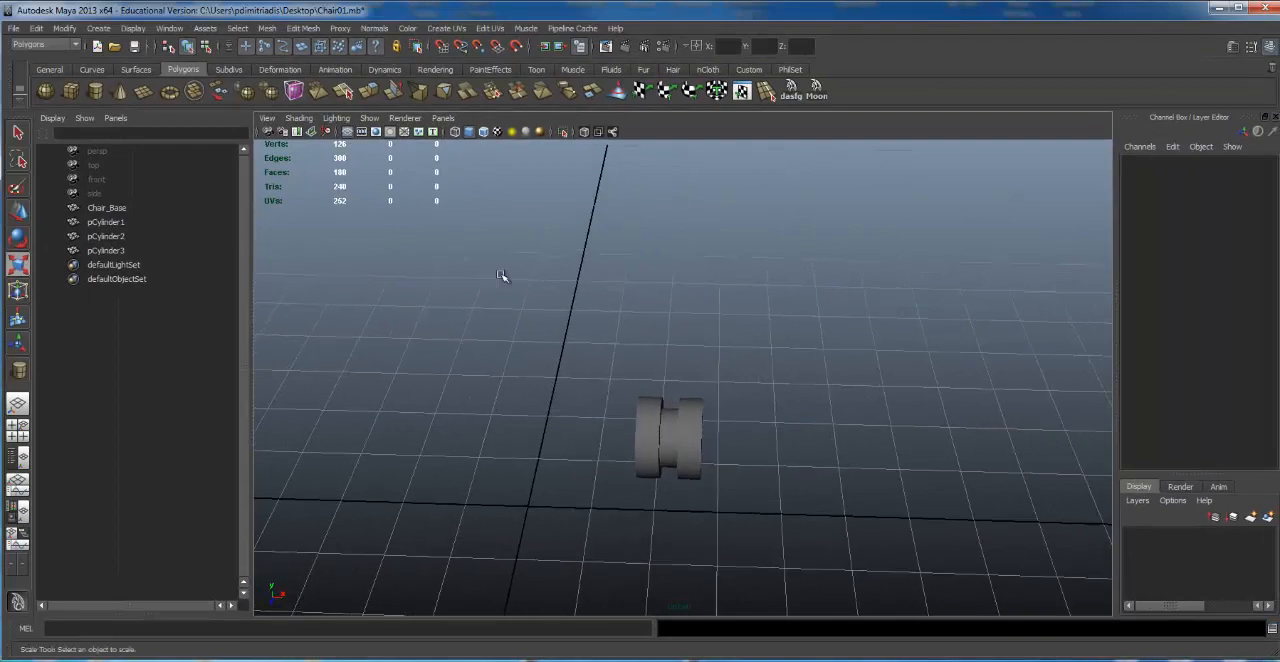
pyautogui.click(95, 91)
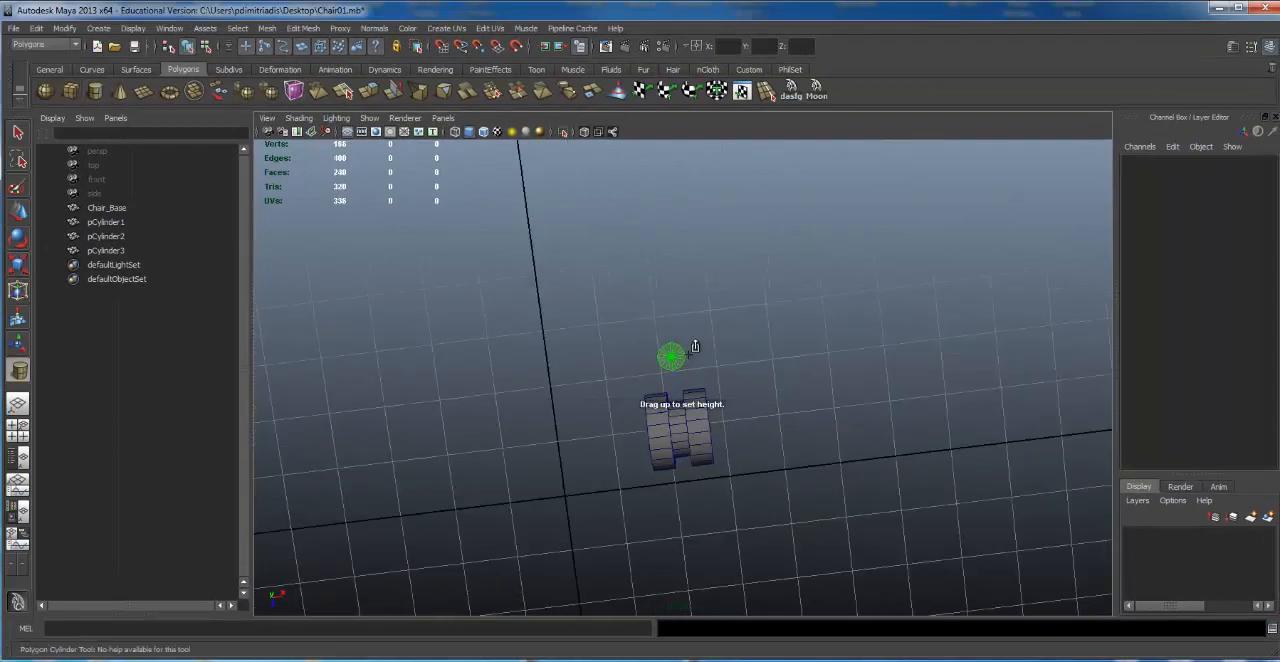
pyautogui.keyDown('alt'); pyautogui.moveTo(380, 380); pyautogui.dragTo(548, 260); pyautogui.keyUp('alt')
pyautogui.moveTo(675, 437); pyautogui.dragTo(679, 389)
pyautogui.keyDown('alt'); pyautogui.moveTo(705, 475); pyautogui.dragTo(740, 405); pyautogui.keyUp('alt')
# Step: Move the thin cylinder over the wheel hub, to about 0.95 in Y and about -1.32 in Z
pyautogui.press('w')
pyautogui.keyDown('alt'); pyautogui.moveTo(740, 405); pyautogui.dragTo(855, 390, button='right'); pyautogui.keyUp('alt')
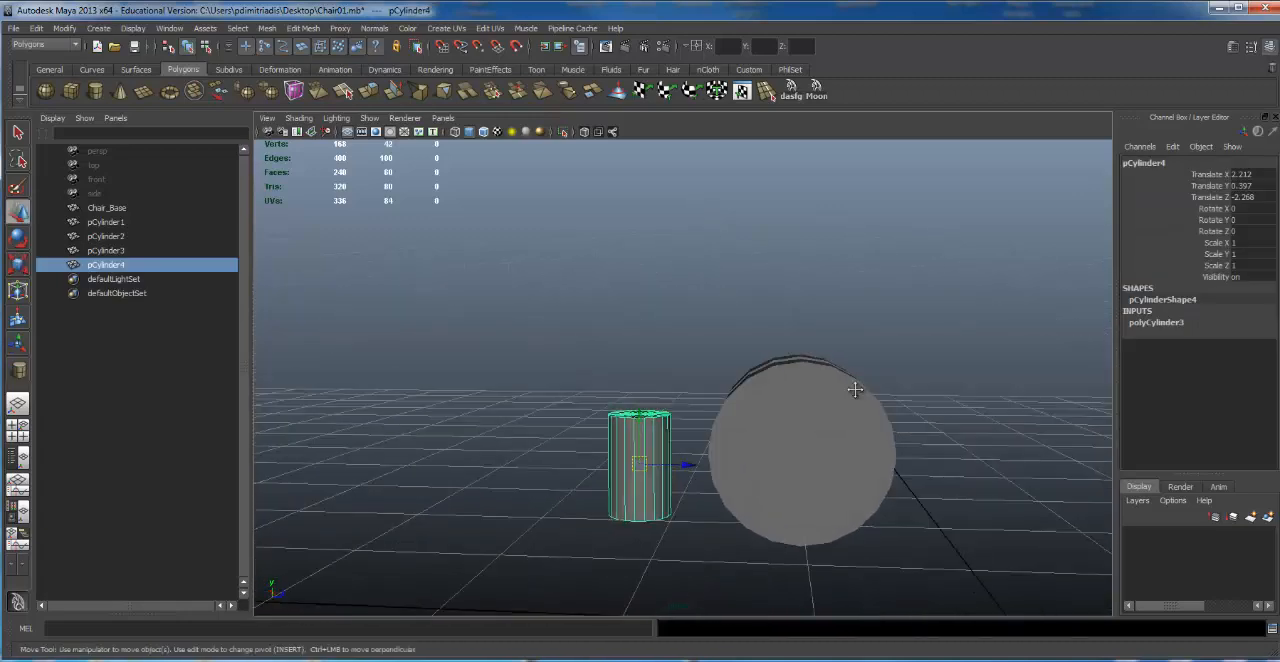
pyautogui.keyDown('alt'); pyautogui.moveTo(855, 390); pyautogui.dragTo(811, 386, button='middle'); pyautogui.keyUp('alt')
pyautogui.moveTo(612, 414); pyautogui.dragTo(612, 344)
pyautogui.moveTo(668, 396); pyautogui.dragTo(570, 378)
pyautogui.keyDown('alt'); pyautogui.moveTo(570, 378); pyautogui.dragTo(1057, 351, button='right'); pyautogui.keyUp('alt')
pyautogui.keyDown('alt'); pyautogui.moveTo(1057, 351); pyautogui.dragTo(786, 349); pyautogui.keyUp('alt')
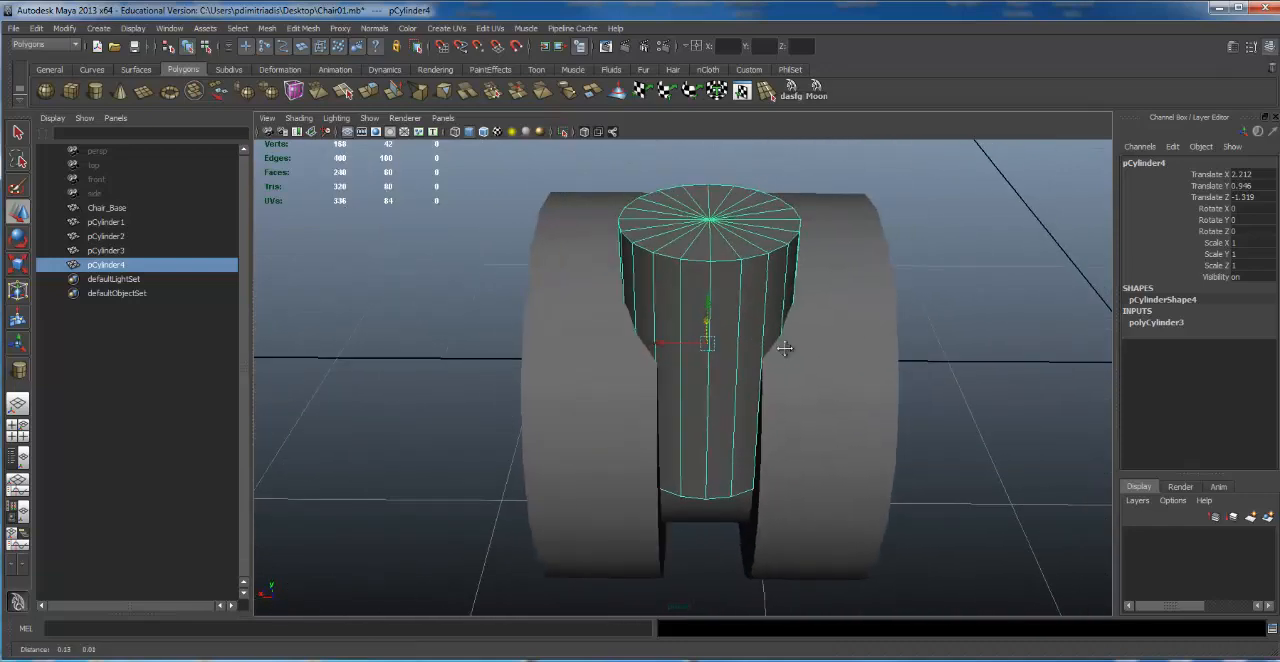
pyautogui.keyDown('alt'); pyautogui.moveTo(786, 349); pyautogui.dragTo(843, 329, button='right'); pyautogui.keyUp('alt')
pyautogui.keyDown('alt'); pyautogui.moveTo(843, 329); pyautogui.dragTo(690, 330, button='middle'); pyautogui.keyUp('alt')
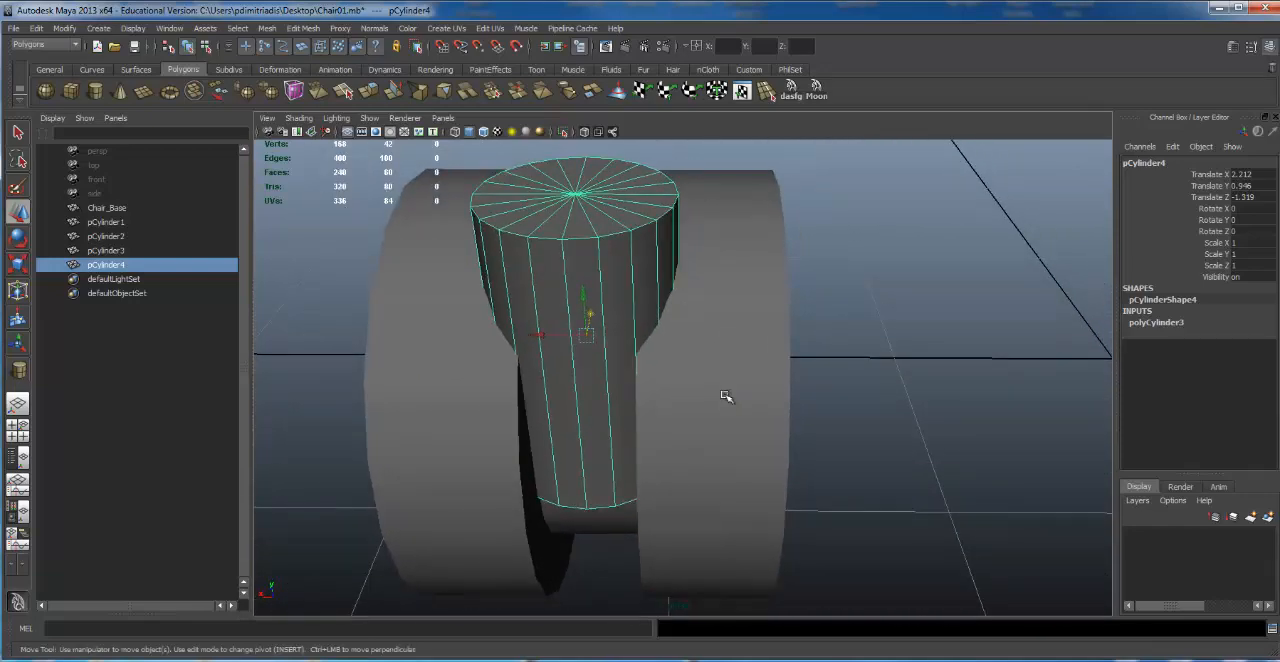
# Step: Scale the stem cylinder down uniformly so it fits between the two outer discs
pyautogui.press('e')
pyautogui.press('r')
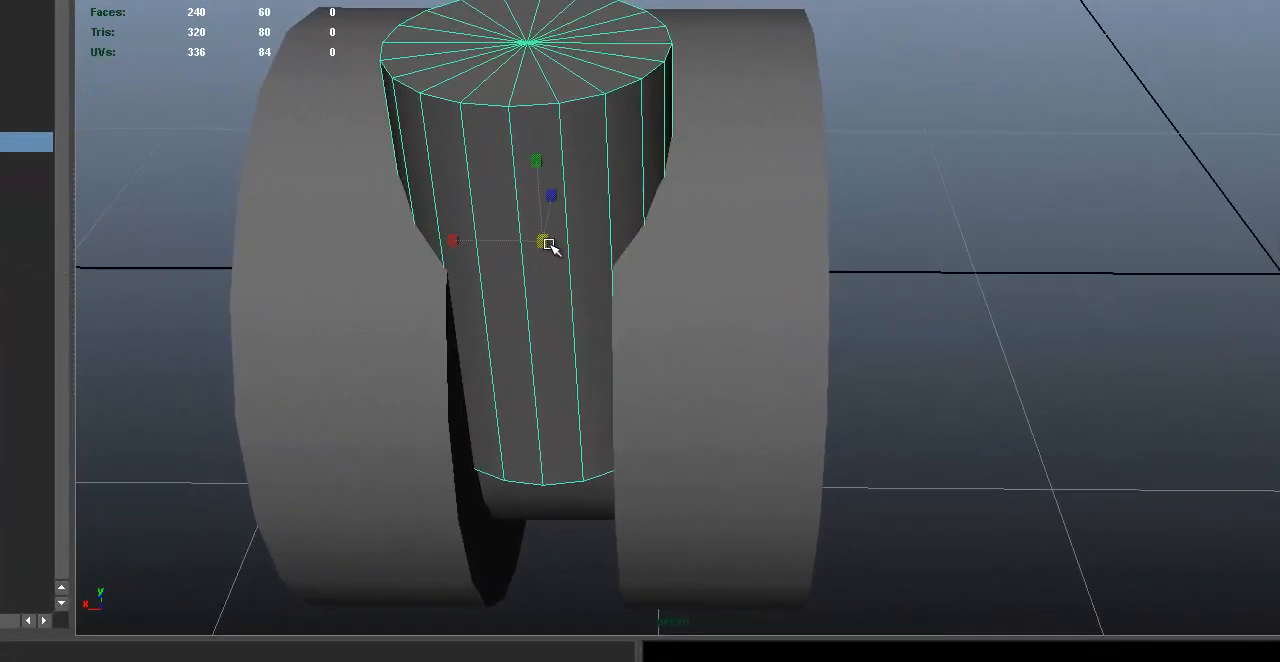
pyautogui.moveTo(538, 241); pyautogui.dragTo(660, 124)
# Step: Move both outer discs slightly outward, away from the stem, placing the higher-X disc at about 2.56 in X
pyautogui.click(563, 180)
pyautogui.keyDown('alt'); pyautogui.moveTo(563, 180); pyautogui.dragTo(595, 186, button='middle'); pyautogui.keyUp('alt')
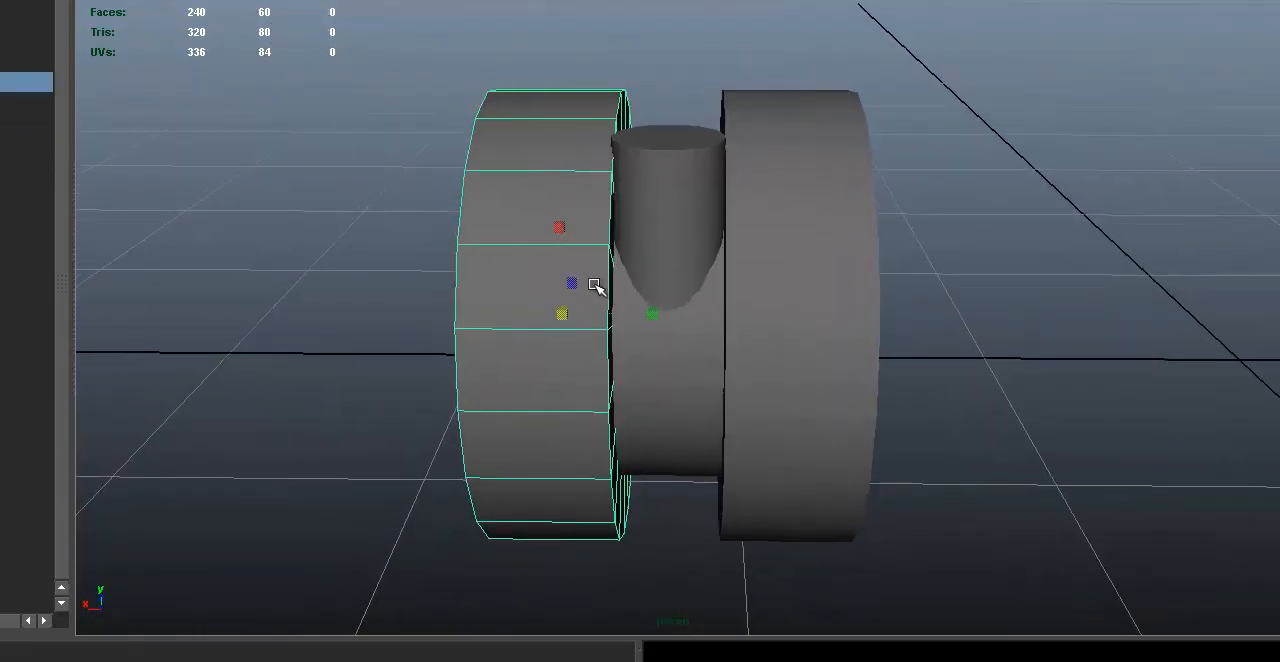
pyautogui.press('w')
pyautogui.moveTo(637, 313); pyautogui.dragTo(628, 315)
pyautogui.keyDown('alt'); pyautogui.moveTo(702, 223); pyautogui.dragTo(632, 220, button='middle'); pyautogui.keyUp('alt')
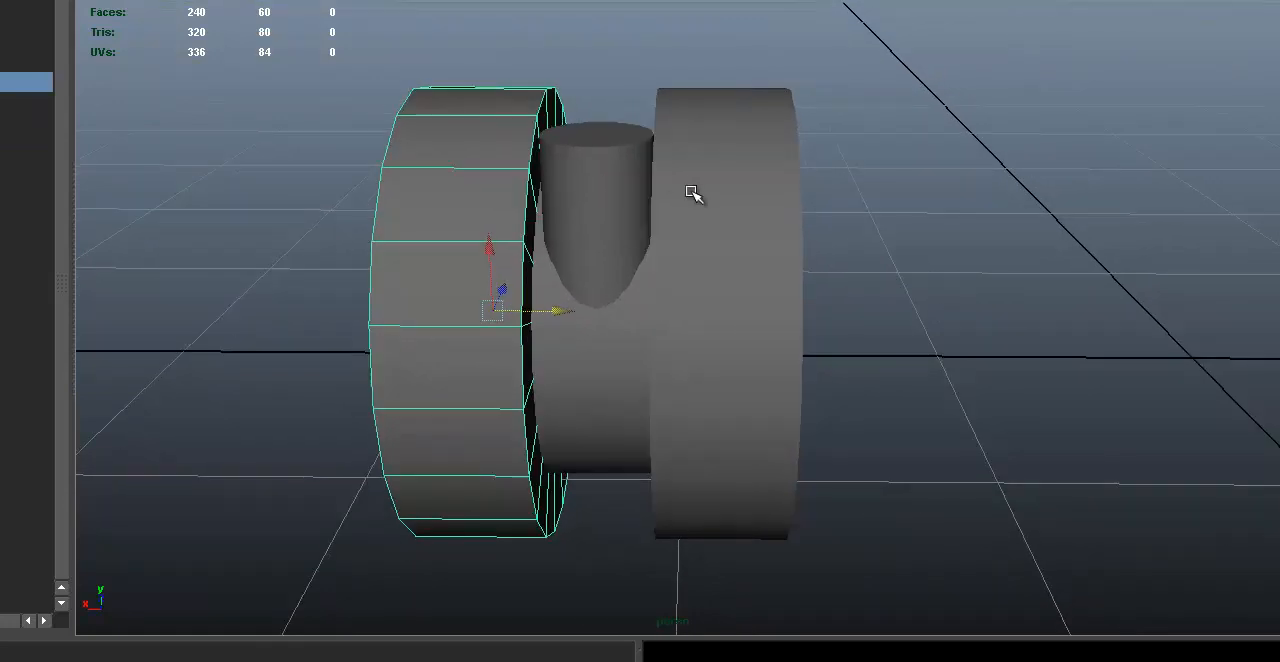
pyautogui.click(692, 191)
pyautogui.keyDown('alt'); pyautogui.moveTo(692, 191); pyautogui.dragTo(706, 168); pyautogui.keyUp('alt')
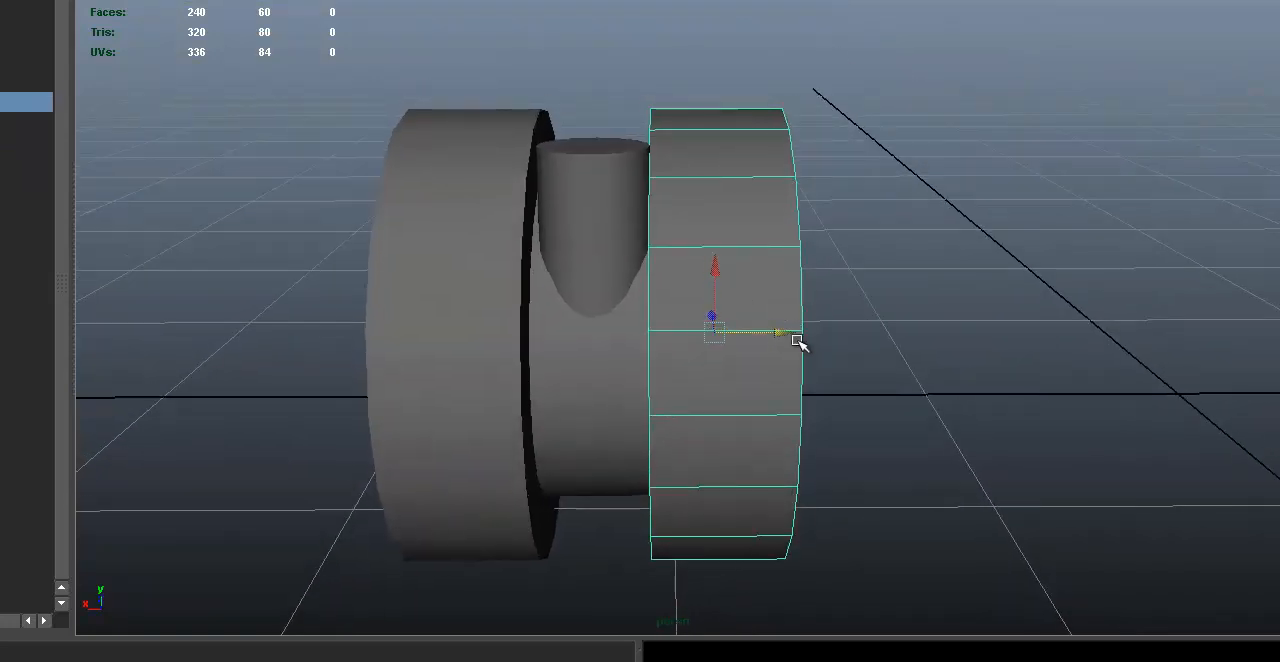
pyautogui.moveTo(782, 331); pyautogui.dragTo(791, 333)
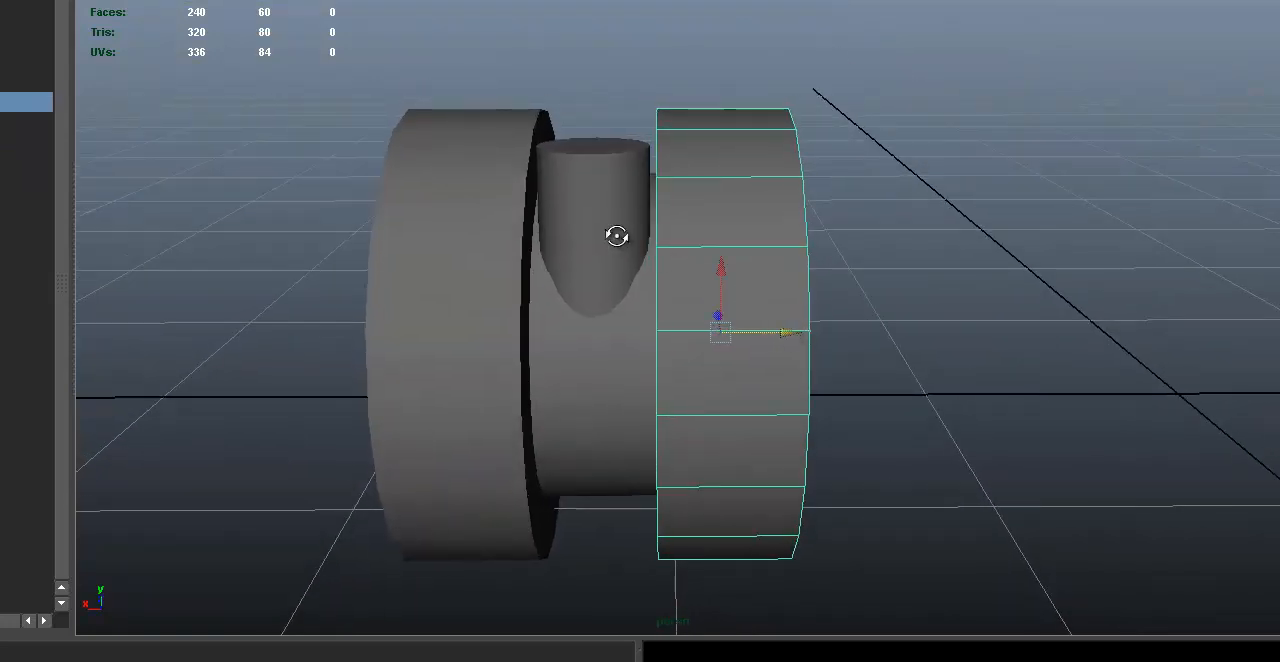
# Step: Switch the stem cylinder to vertex mode, select its top vertices and raise them to lengthen the stem
pyautogui.keyDown('alt'); pyautogui.moveTo(614, 229); pyautogui.dragTo(478, 138); pyautogui.keyUp('alt')
pyautogui.click(616, 106)
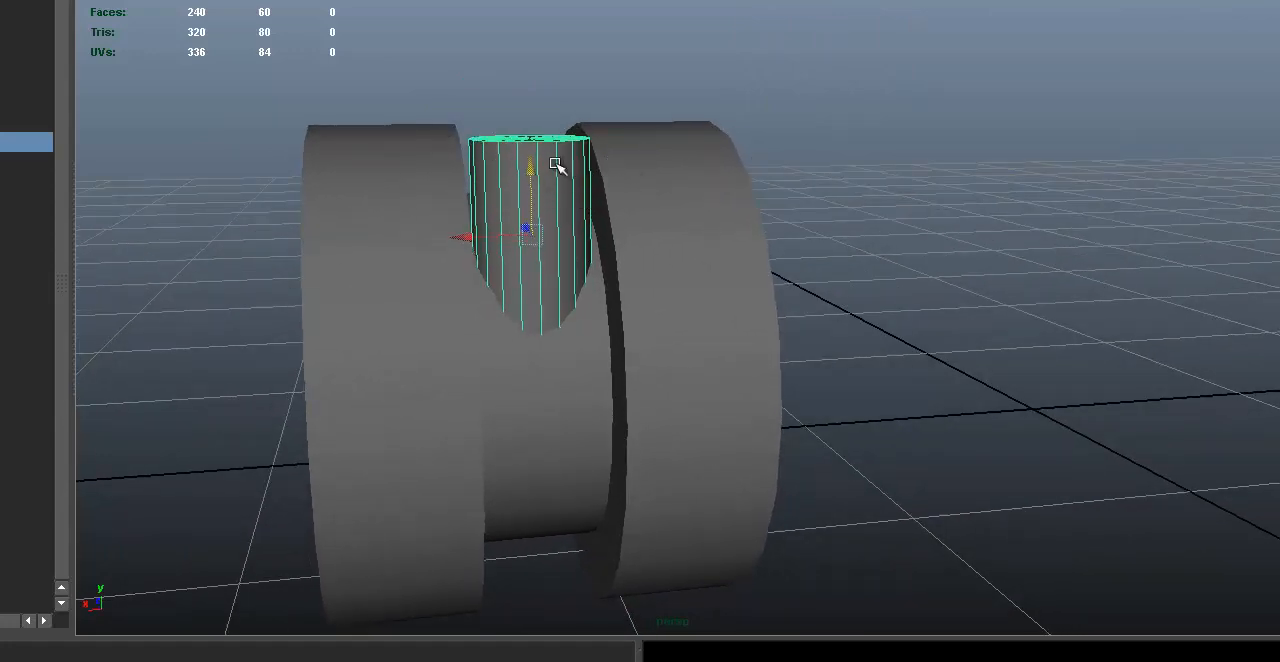
pyautogui.rightClick(554, 164)
pyautogui.moveTo(551, 163); pyautogui.dragTo(462, 160, button='right')
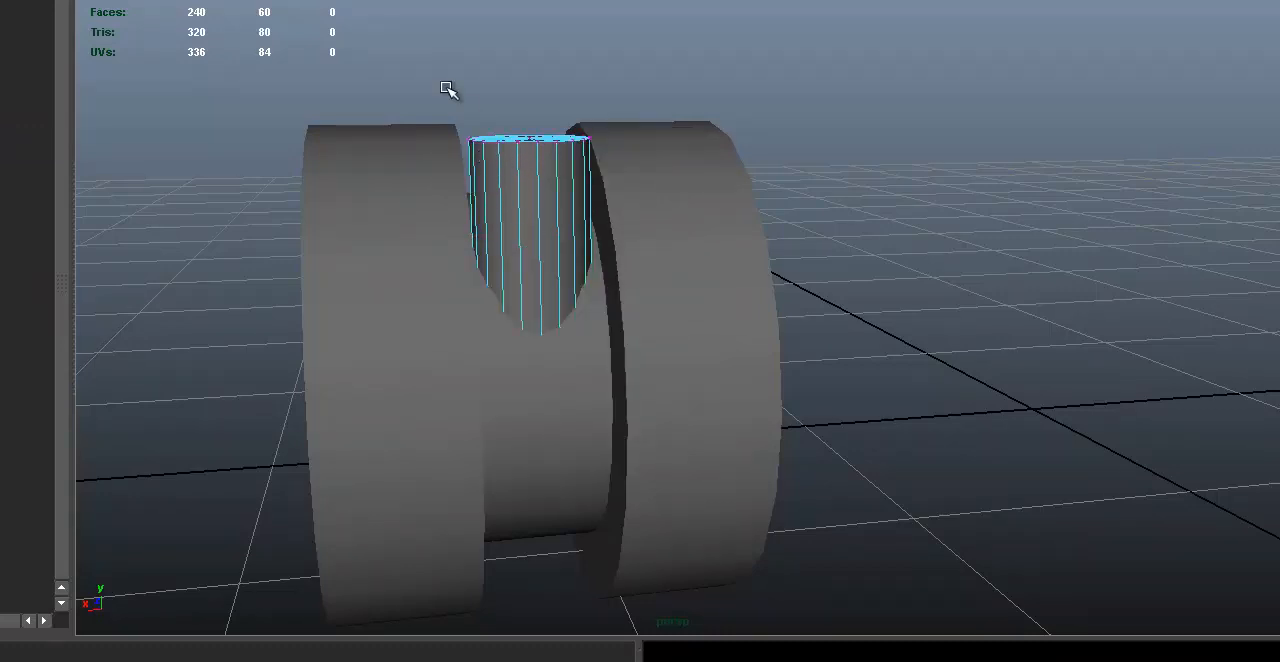
pyautogui.moveTo(386, 98); pyautogui.dragTo(699, 170)
pyautogui.keyDown('alt'); pyautogui.moveTo(592, 88); pyautogui.dragTo(594, 140, button='middle'); pyautogui.keyUp('alt')
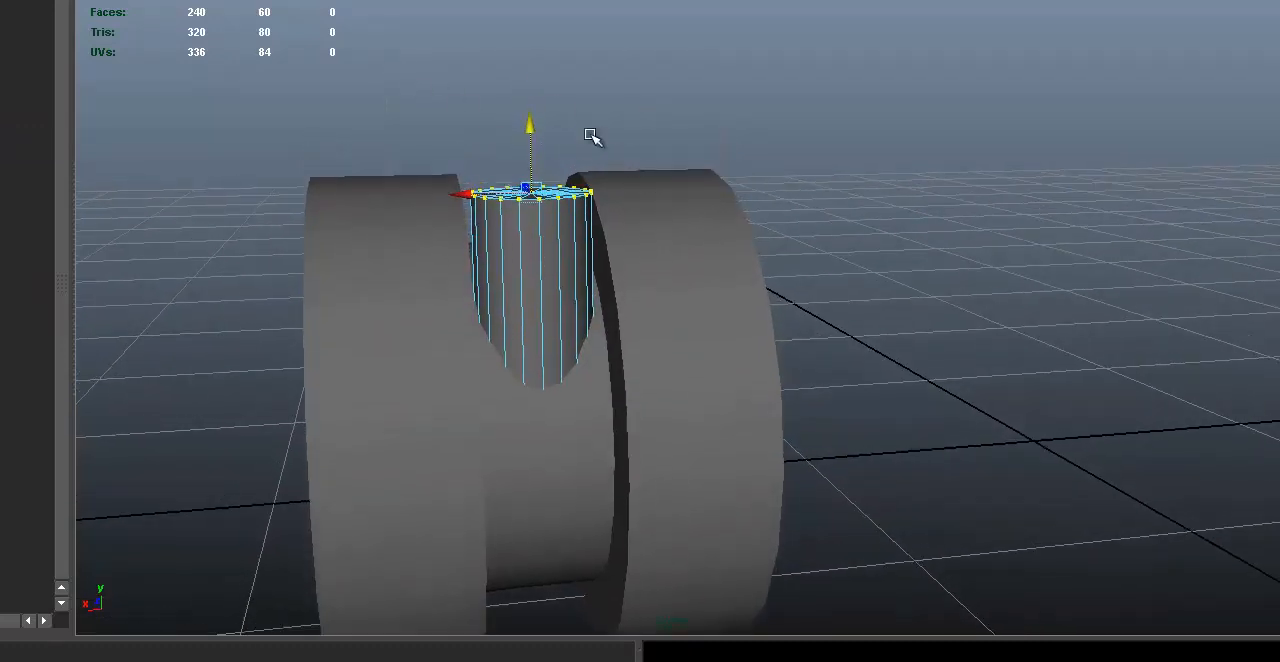
pyautogui.moveTo(530, 130); pyautogui.dragTo(523, 60)
pyautogui.keyDown('alt'); pyautogui.moveTo(589, 149); pyautogui.dragTo(693, 201); pyautogui.keyUp('alt')
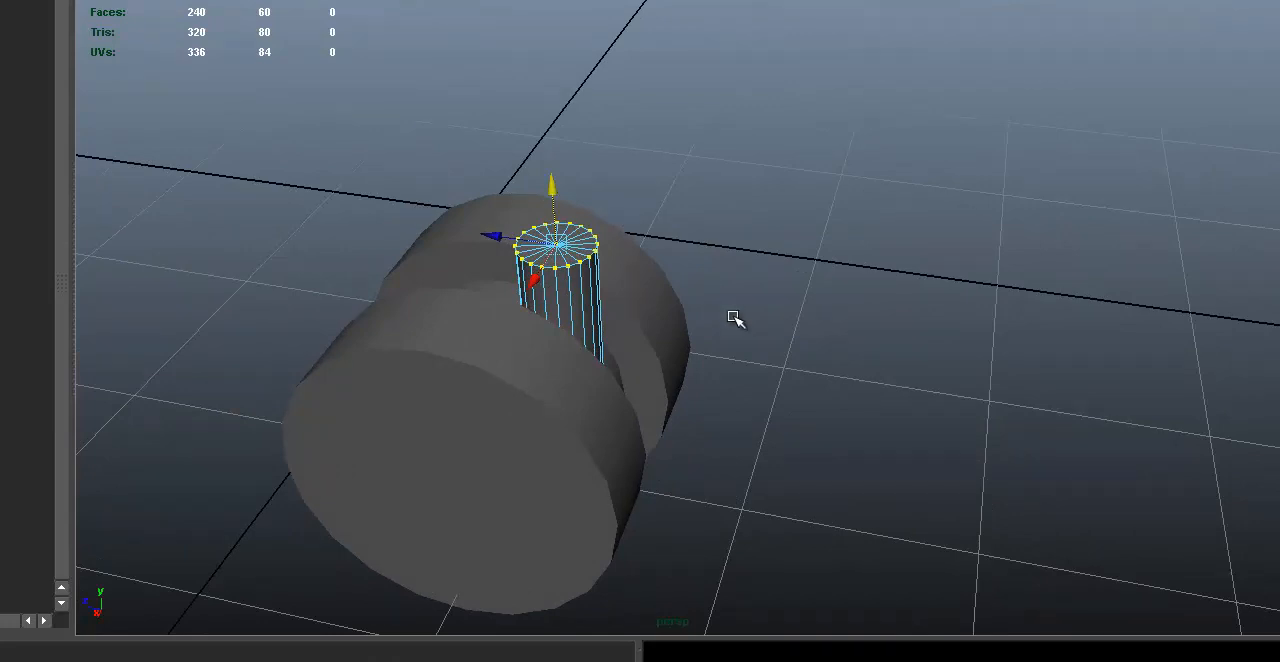
# Step: Toggle the stem between component and object selection, finishing in Object Mode
pyautogui.click(607, 298)
pyautogui.click(554, 311)
pyautogui.press('F8')
pyautogui.press('F8')
pyautogui.press('F8')
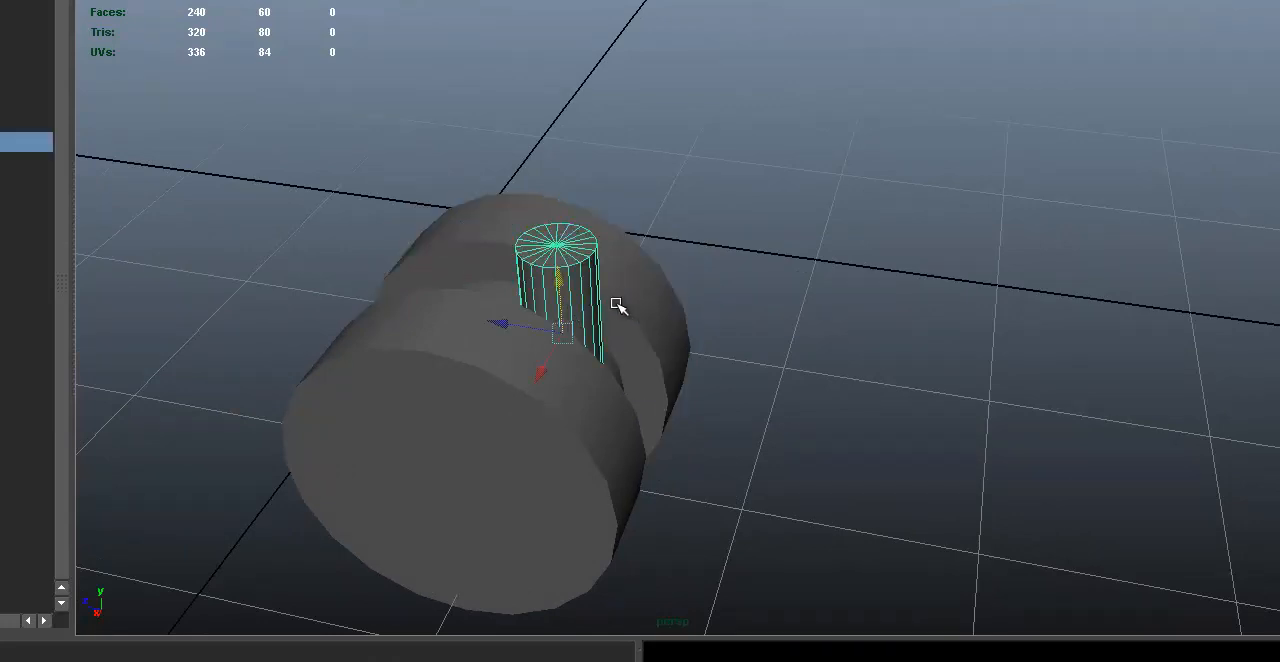
pyautogui.keyDown('alt'); pyautogui.moveTo(777, 292); pyautogui.dragTo(575, 228); pyautogui.keyUp('alt')
pyautogui.rightClick(575, 228)
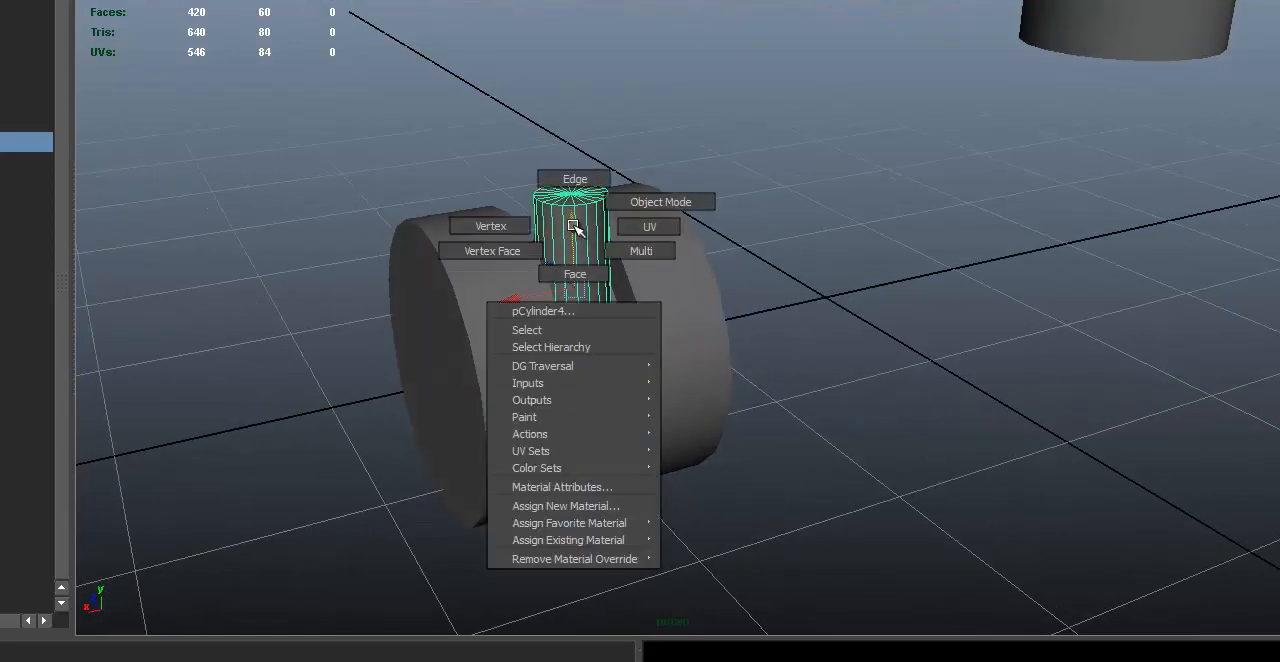
pyautogui.moveTo(575, 228); pyautogui.dragTo(670, 201, button='right')
pyautogui.moveTo(646, 234)
pyautogui.keyDown('alt'); pyautogui.mouseDown()
pyautogui.moveTo(520, 217)
pyautogui.moveTo(750, 211)
pyautogui.moveTo(691, 246)
pyautogui.moveTo(640, 231)
pyautogui.mouseUp(); pyautogui.keyUp('alt')
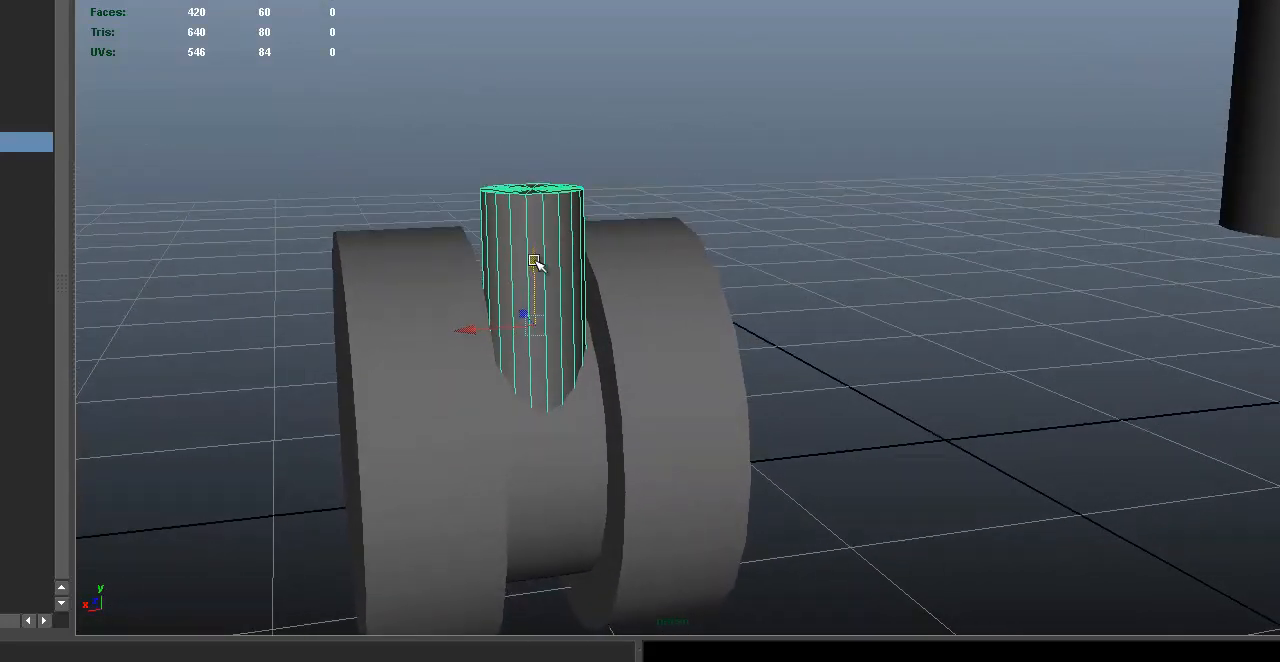
# Step: Duplicate the stem cylinder and move the copy upward so it extends above the original
pyautogui.hotkey('ctrl', 'd')
pyautogui.moveTo(537, 268); pyautogui.dragTo(531, 117)
pyautogui.keyDown('alt'); pyautogui.moveTo(531, 117); pyautogui.dragTo(525, 365, button='middle'); pyautogui.keyUp('alt')
# Step: Scale the upper stem copy down uniformly to make it thinner than the lower stem
pyautogui.press('e')
pyautogui.press('r')
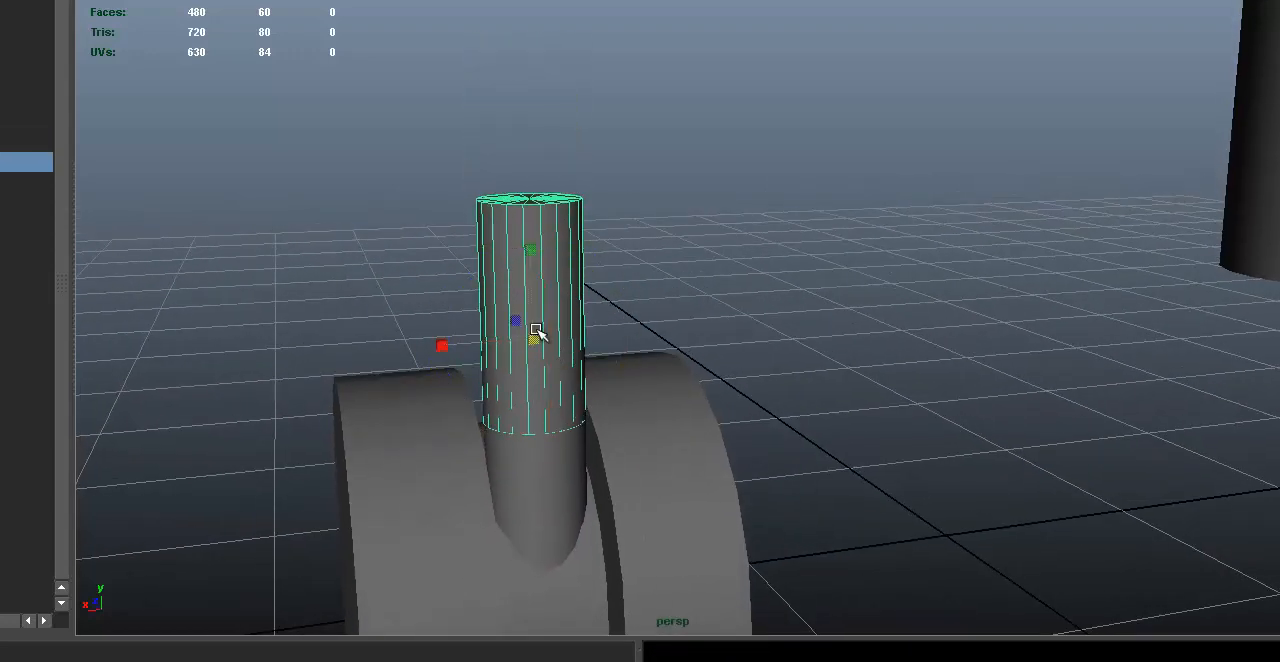
pyautogui.moveTo(534, 334); pyautogui.dragTo(771, 414)
pyautogui.keyDown('alt'); pyautogui.moveTo(771, 414); pyautogui.dragTo(251, 360, button='right'); pyautogui.keyUp('alt')
pyautogui.keyDown('alt'); pyautogui.moveTo(251, 360); pyautogui.dragTo(660, 363); pyautogui.keyUp('alt')
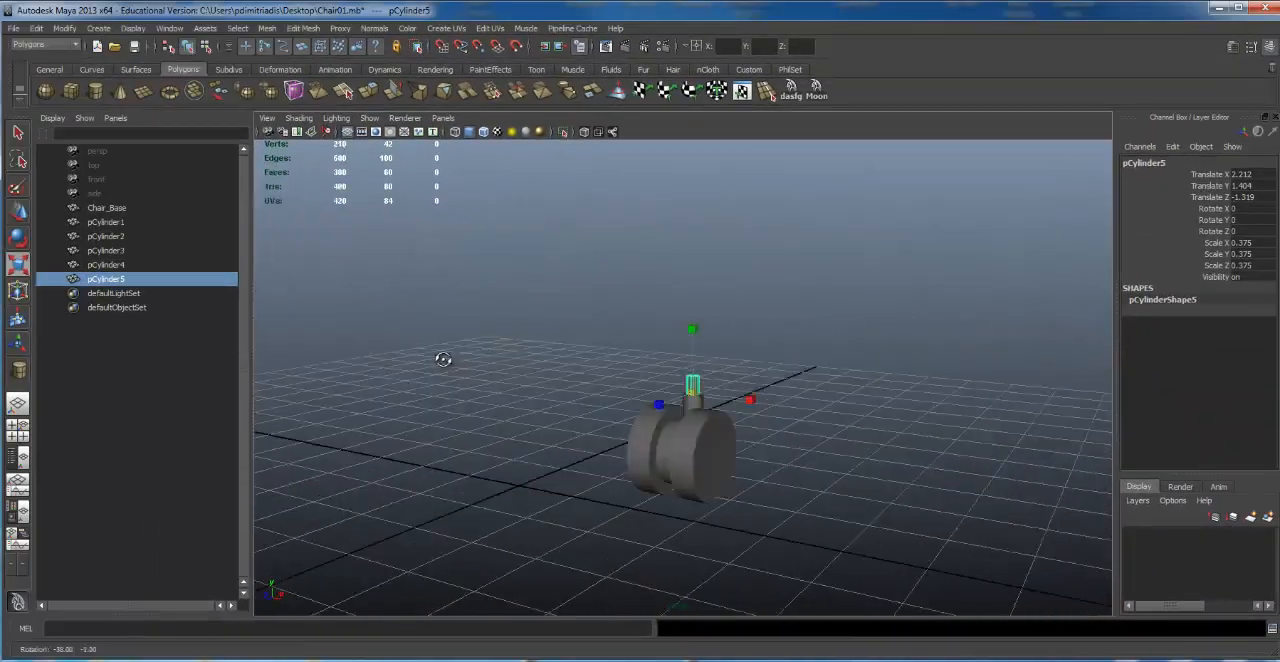
pyautogui.keyDown('alt'); pyautogui.moveTo(660, 363); pyautogui.dragTo(758, 369, button='right'); pyautogui.keyUp('alt')
pyautogui.keyDown('alt'); pyautogui.moveTo(758, 369); pyautogui.dragTo(850, 392); pyautogui.keyUp('alt')
pyautogui.keyDown('alt'); pyautogui.moveTo(850, 392); pyautogui.dragTo(340, 376, button='right'); pyautogui.keyUp('alt')
pyautogui.keyDown('alt'); pyautogui.moveTo(340, 376); pyautogui.dragTo(558, 353); pyautogui.keyUp('alt')
pyautogui.click(603, 346)
# Step: Select all five caster cylinders and group them
pyautogui.click(715, 433)
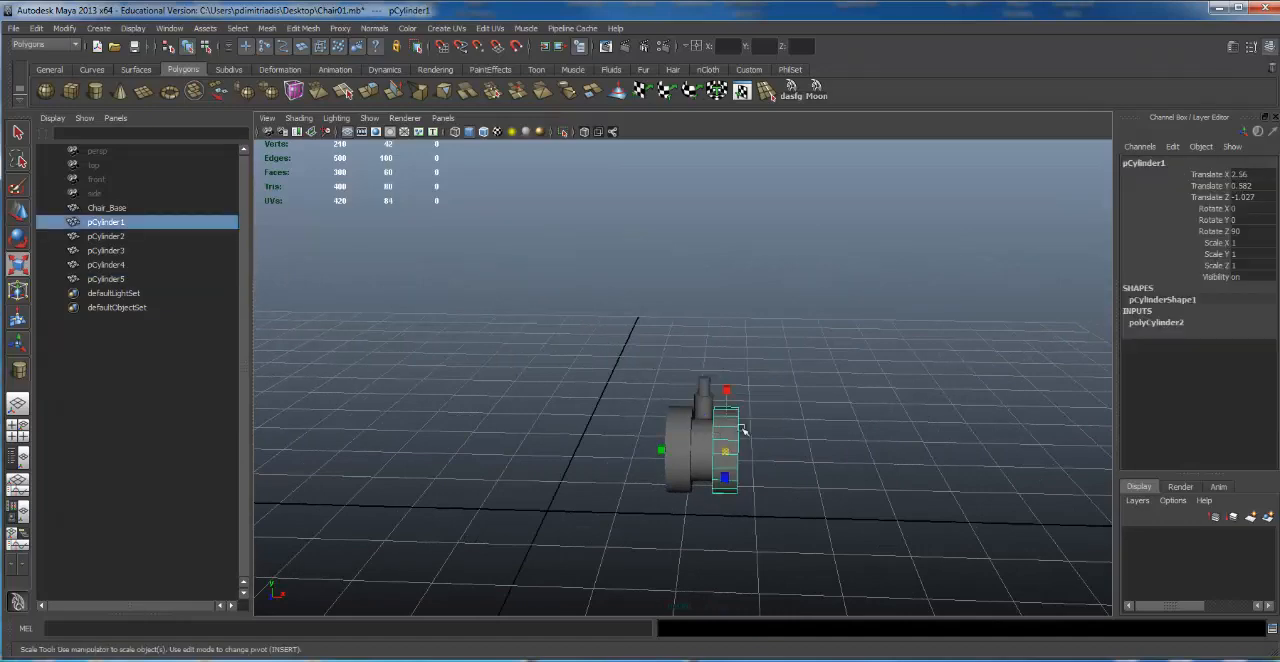
pyautogui.keyDown('alt'); pyautogui.moveTo(744, 429); pyautogui.dragTo(787, 395); pyautogui.keyUp('alt')
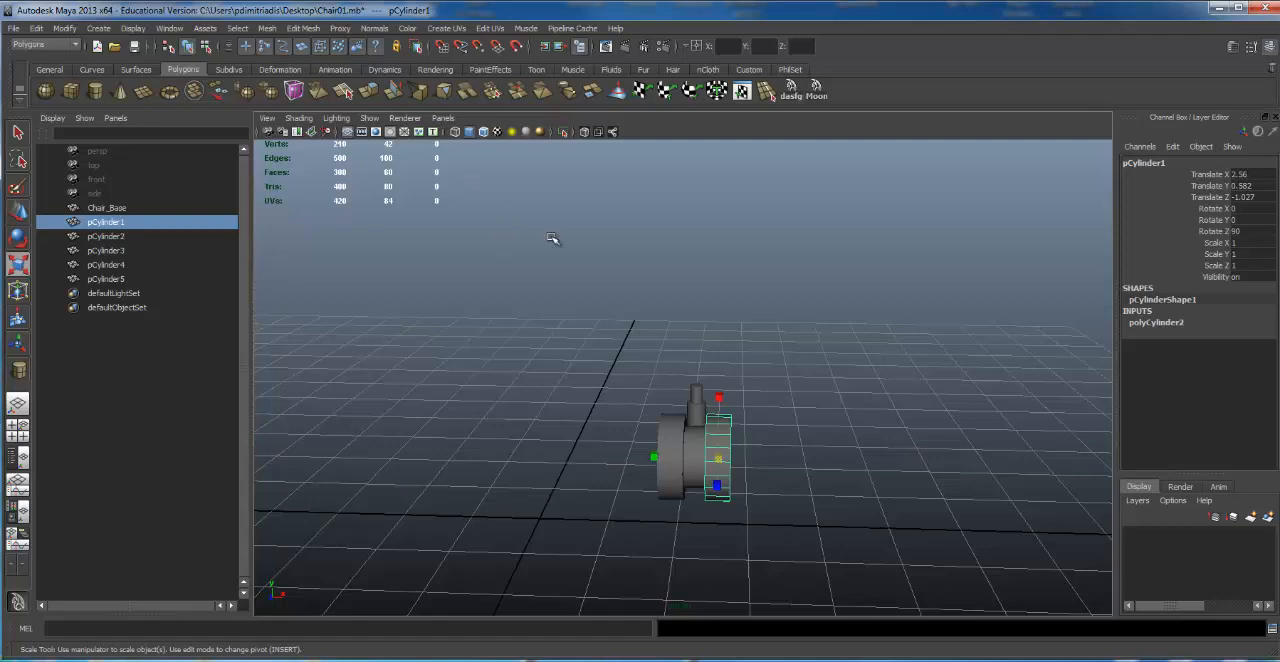
pyautogui.moveTo(610, 360); pyautogui.dragTo(826, 563)
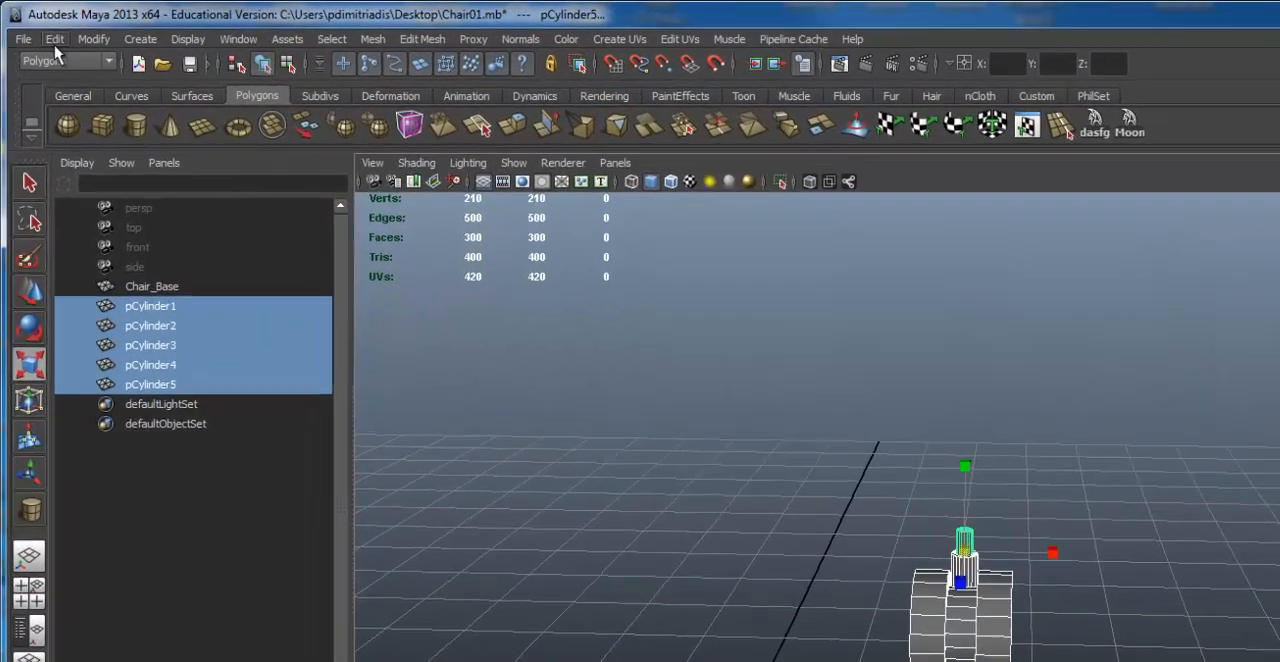
pyautogui.click(36, 28)
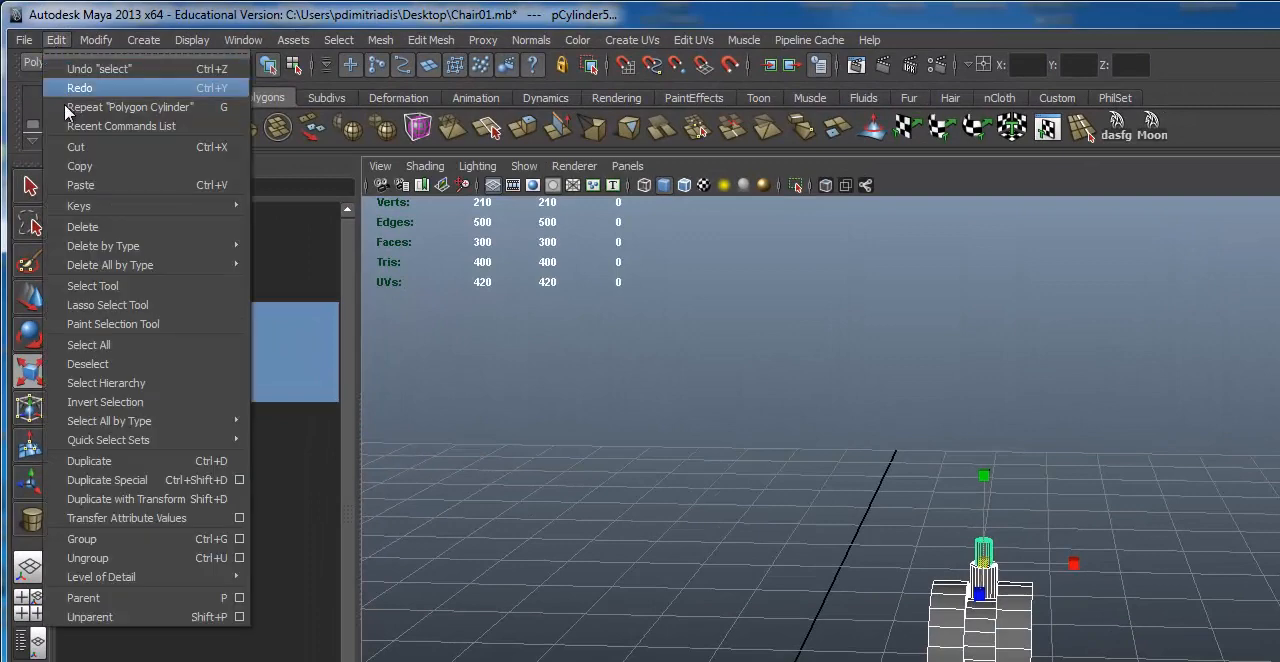
pyautogui.click(140, 543)
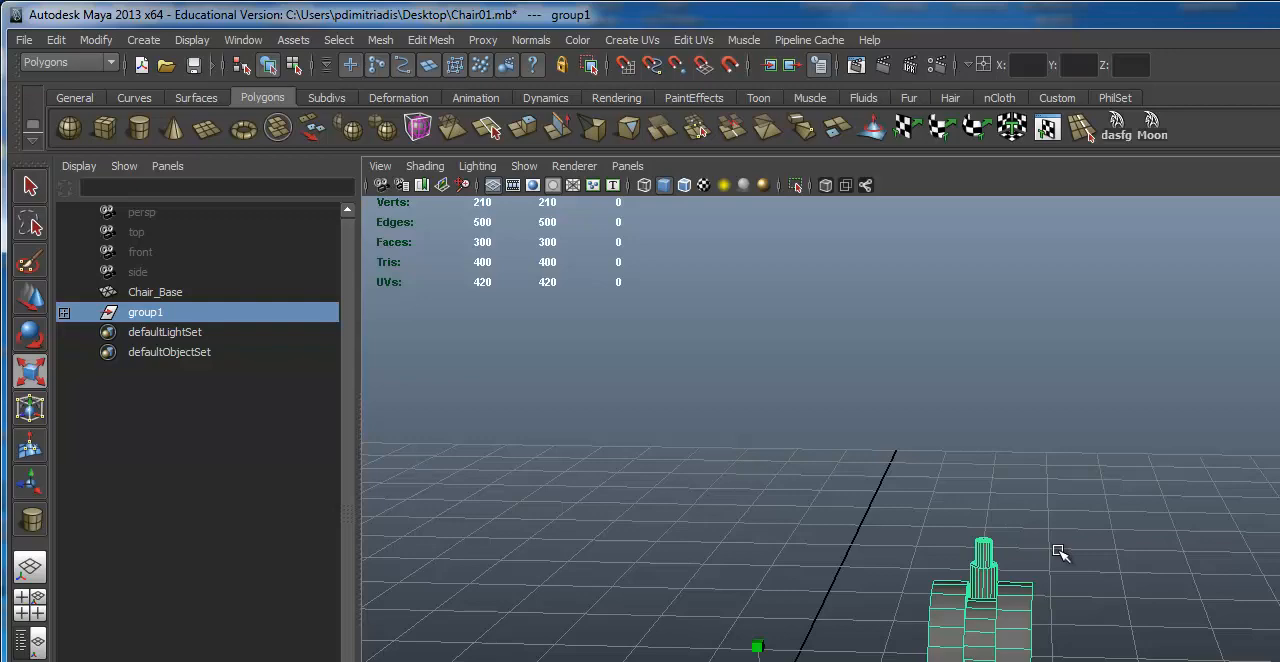
# Step: Activate the Move tool on the caster group and center the group's pivot
pyautogui.press('w')
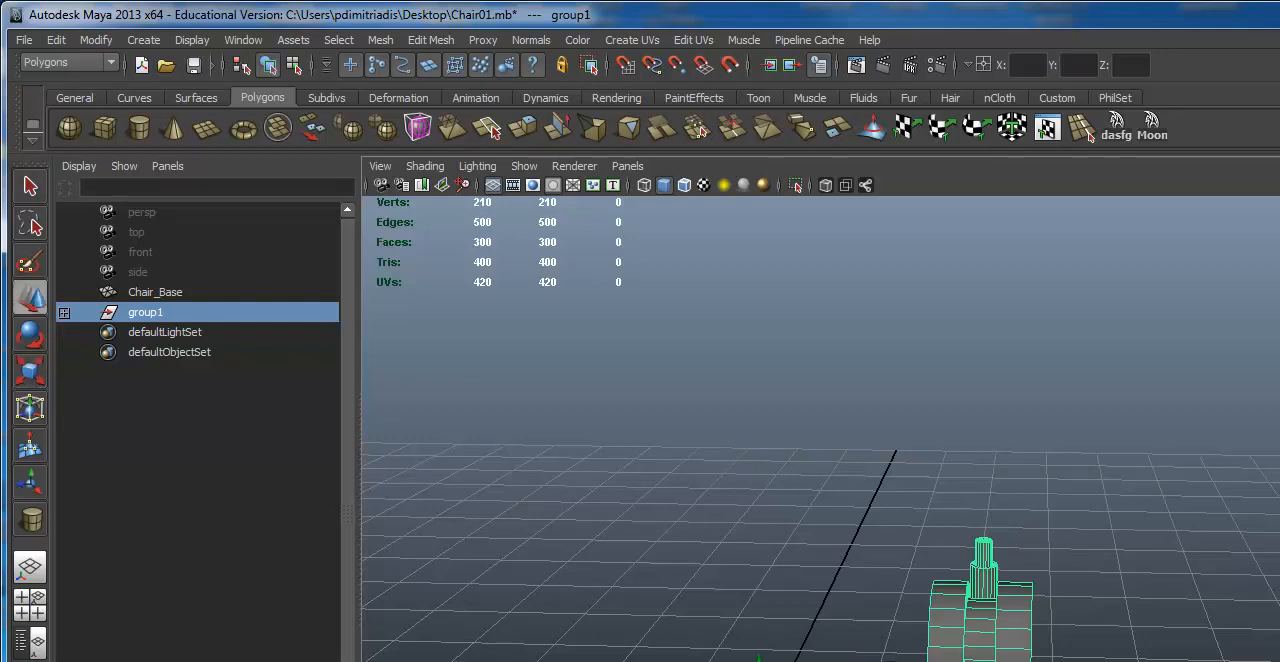
pyautogui.keyDown('alt'); pyautogui.moveTo(946, 594); pyautogui.dragTo(1001, 658); pyautogui.keyUp('alt')
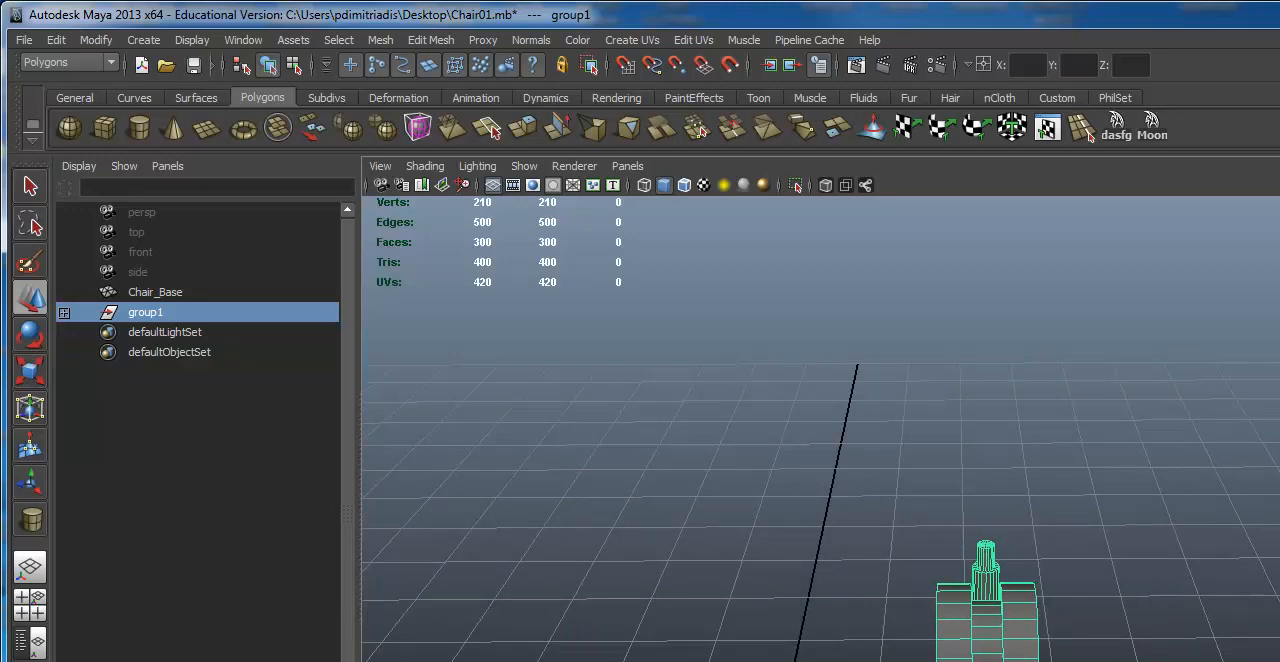
pyautogui.click(100, 41)
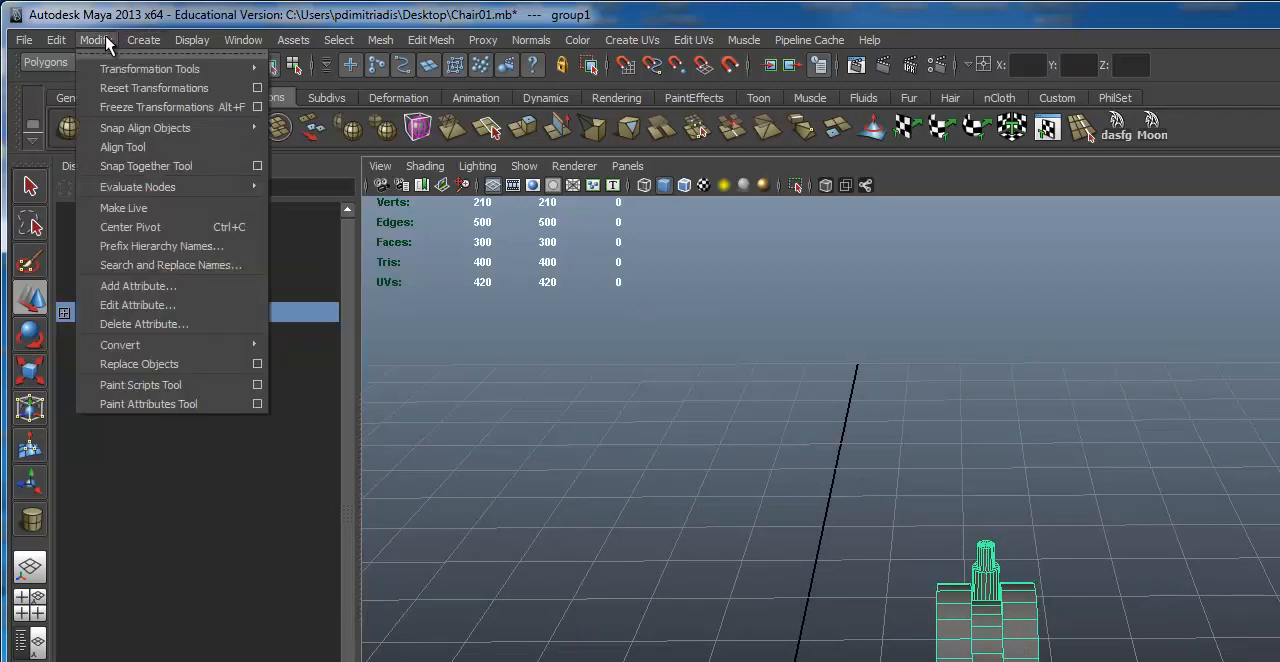
pyautogui.click(163, 230)
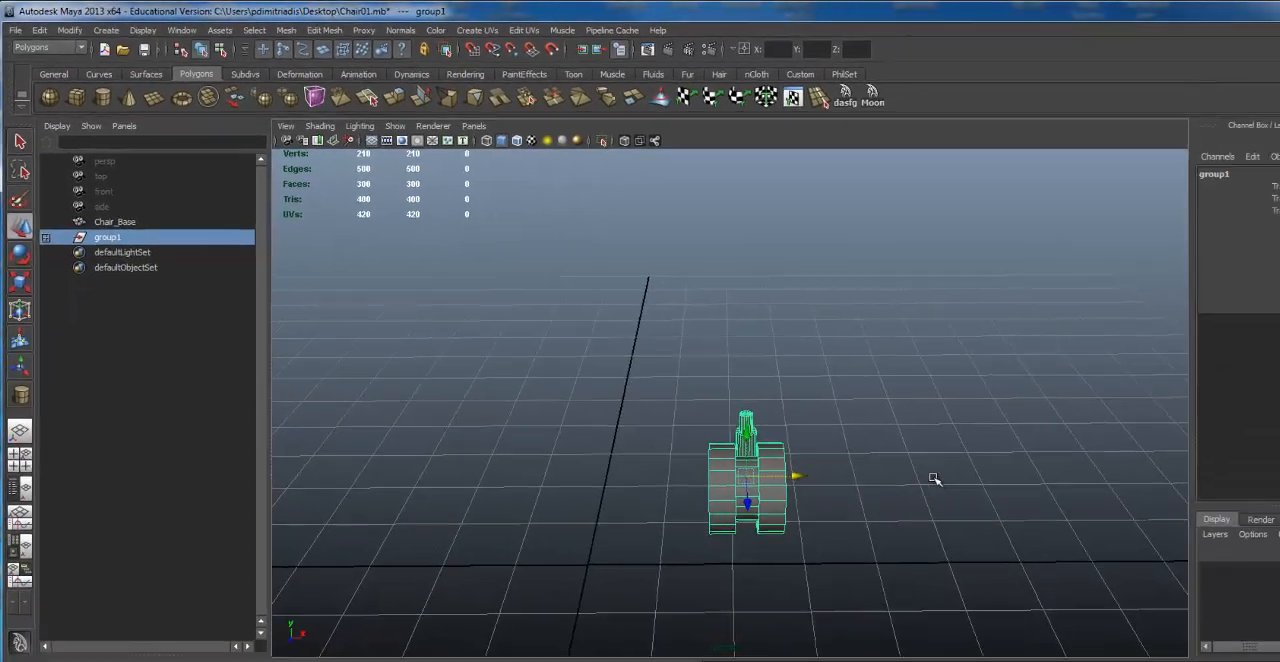
pyautogui.keyDown('alt'); pyautogui.moveTo(1230, 630); pyautogui.dragTo(1032, 574); pyautogui.keyUp('alt')
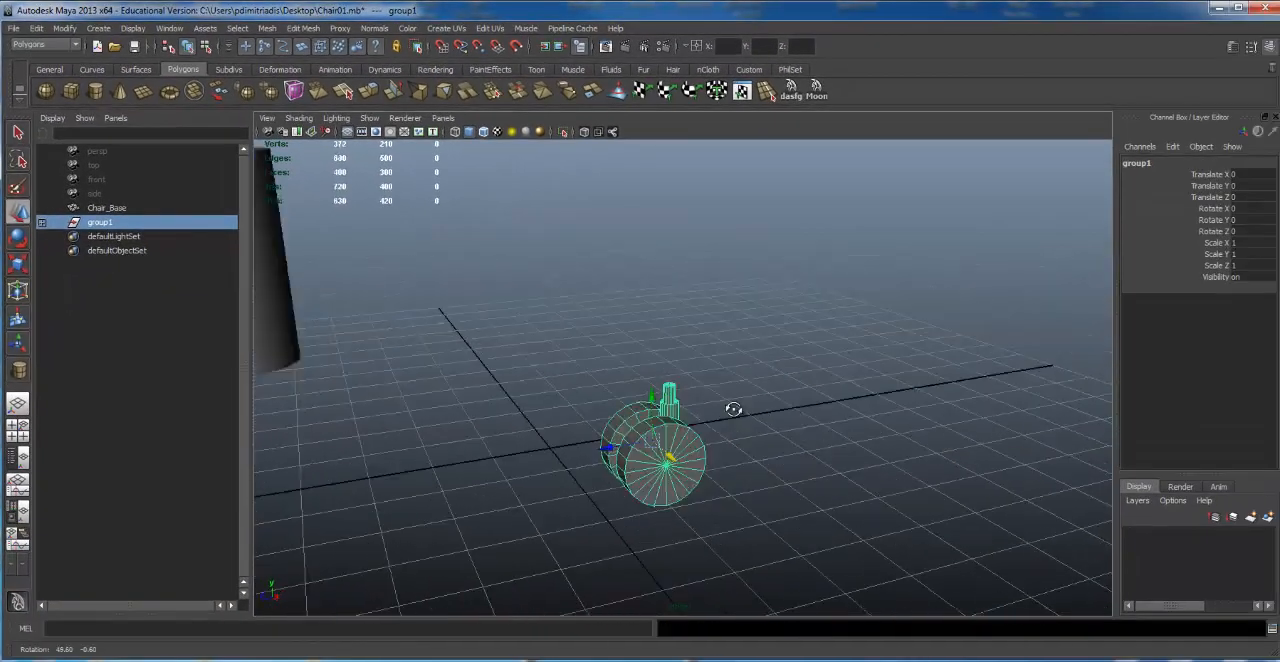
# Step: Expand the caster group's hierarchy and select its child cylinders one after another to see which part each is
pyautogui.keyDown('alt'); pyautogui.moveTo(733, 409); pyautogui.dragTo(868, 332); pyautogui.keyUp('alt')
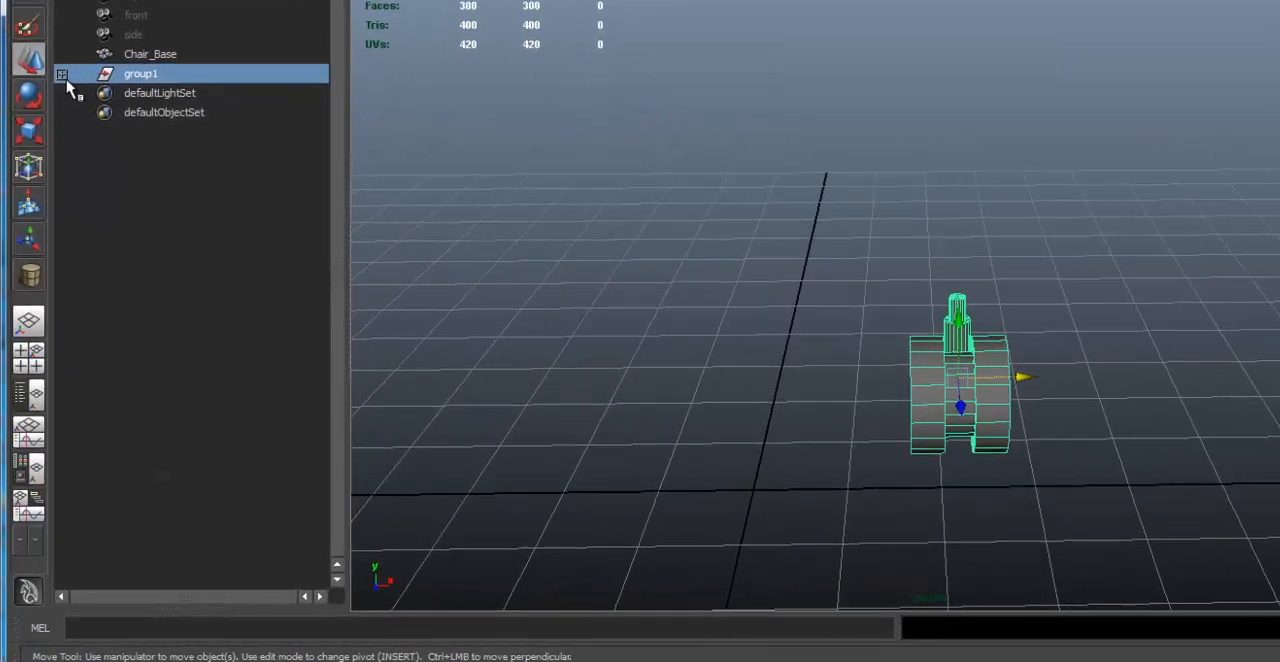
pyautogui.click(42, 222)
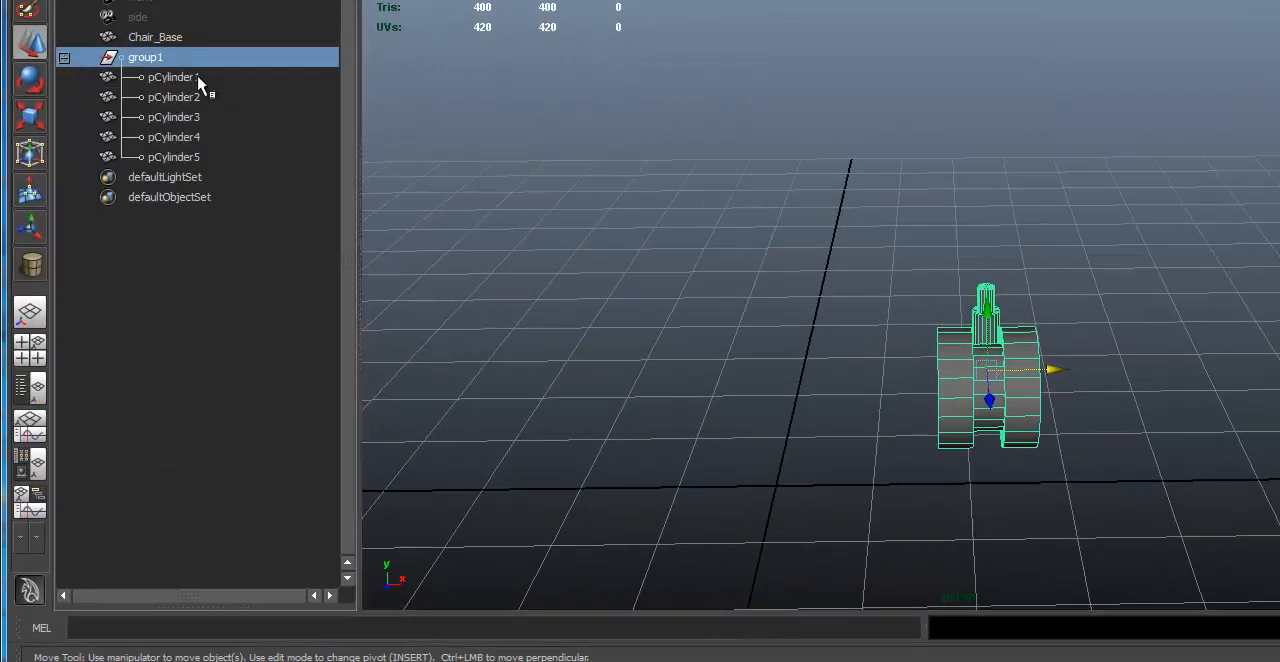
pyautogui.click(195, 157)
pyautogui.click(196, 141)
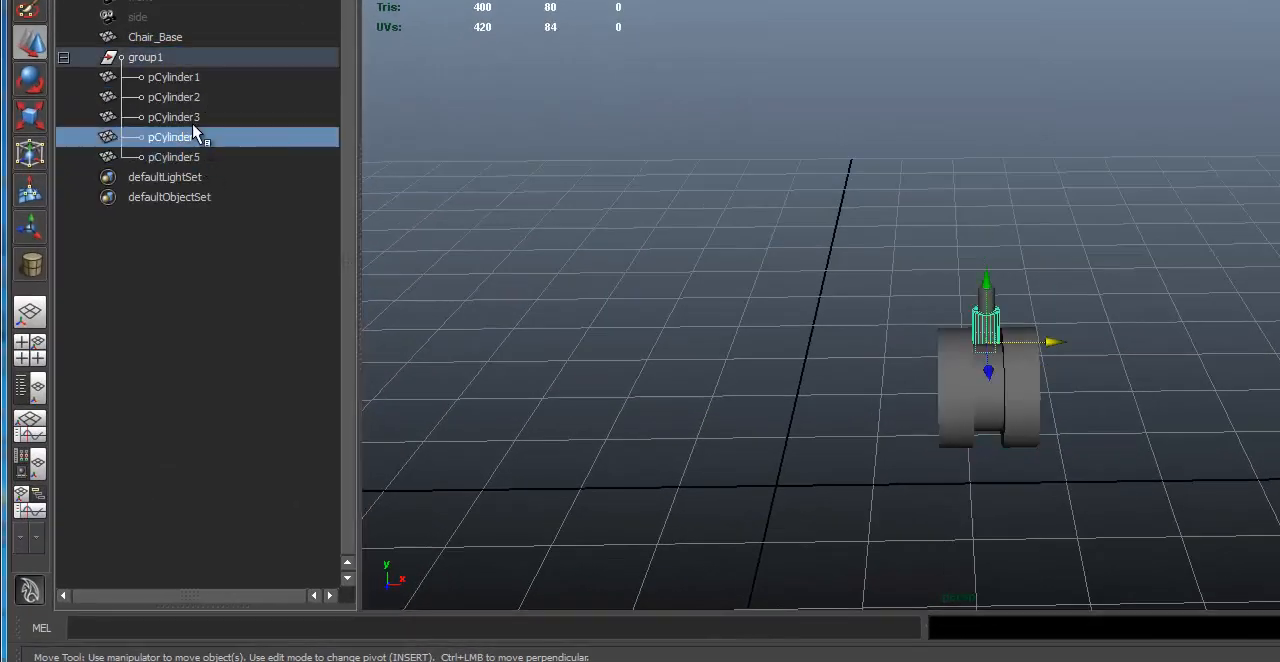
pyautogui.click(199, 117)
pyautogui.click(204, 96)
pyautogui.click(200, 79)
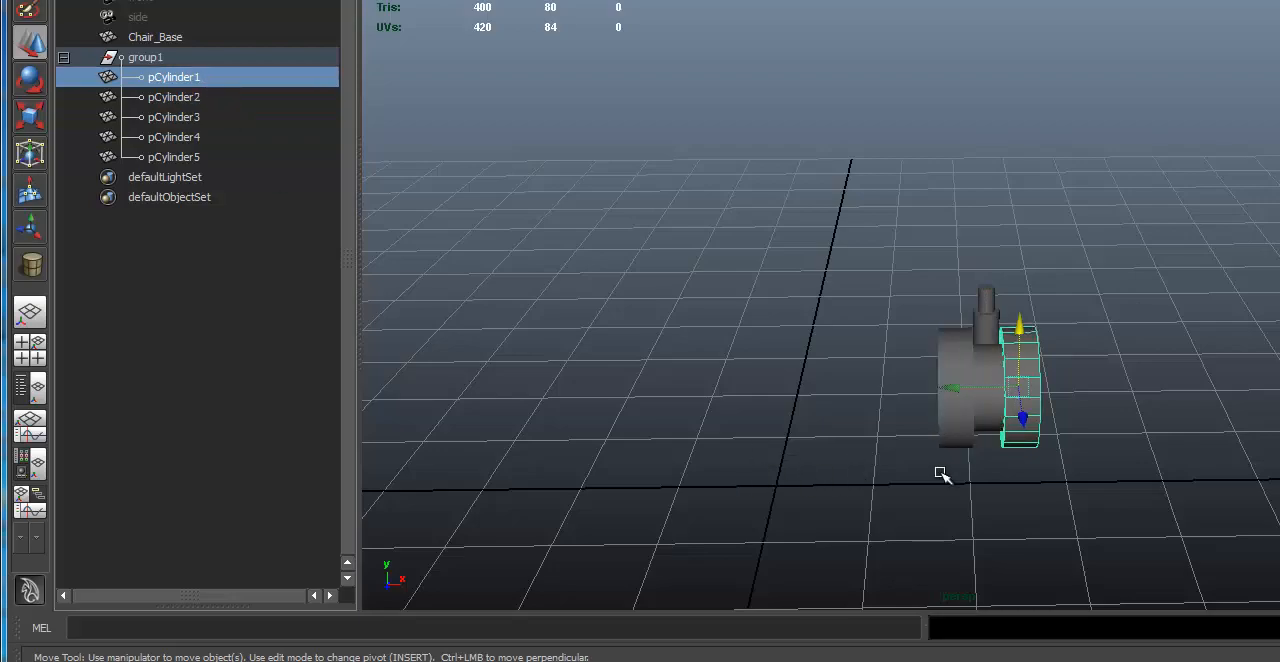
# Step: Select the parent caster group again and examine the whole caster from several angles
pyautogui.keyDown('alt'); pyautogui.moveTo(1008, 216); pyautogui.dragTo(785, 175); pyautogui.keyUp('alt')
pyautogui.keyDown('alt'); pyautogui.moveTo(785, 175); pyautogui.dragTo(809, 215, button='middle'); pyautogui.keyUp('alt')
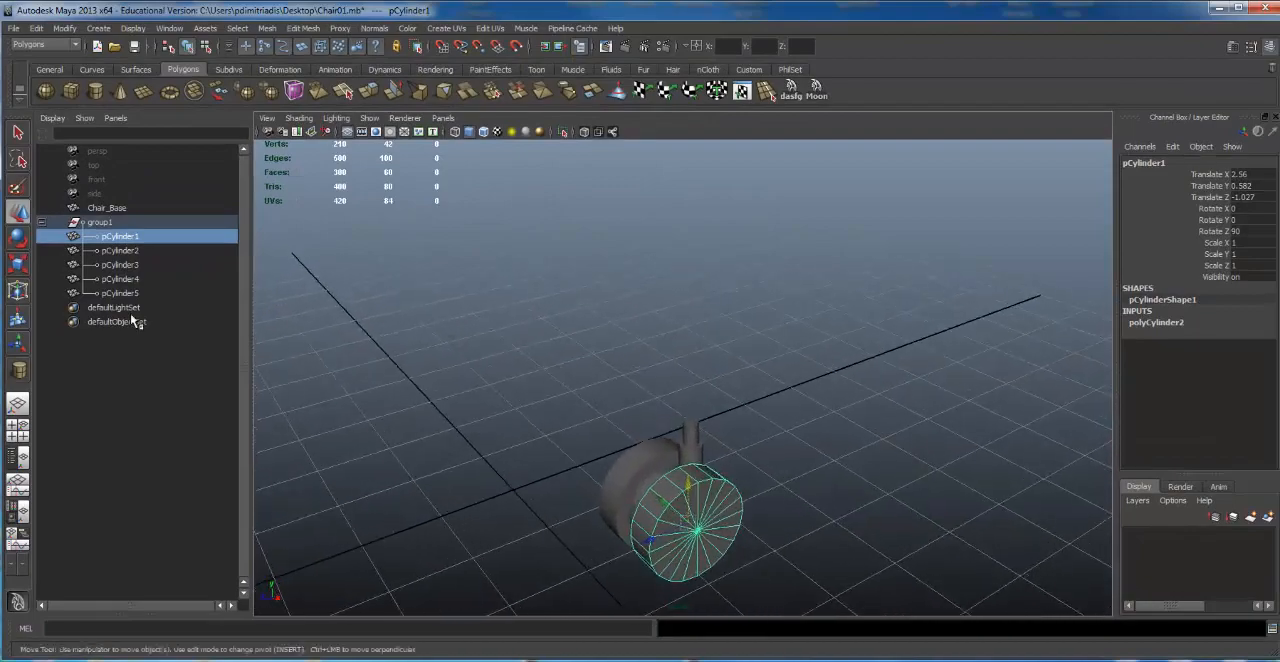
pyautogui.click(101, 225)
pyautogui.keyDown('alt'); pyautogui.moveTo(615, 408); pyautogui.dragTo(762, 557); pyautogui.keyUp('alt')
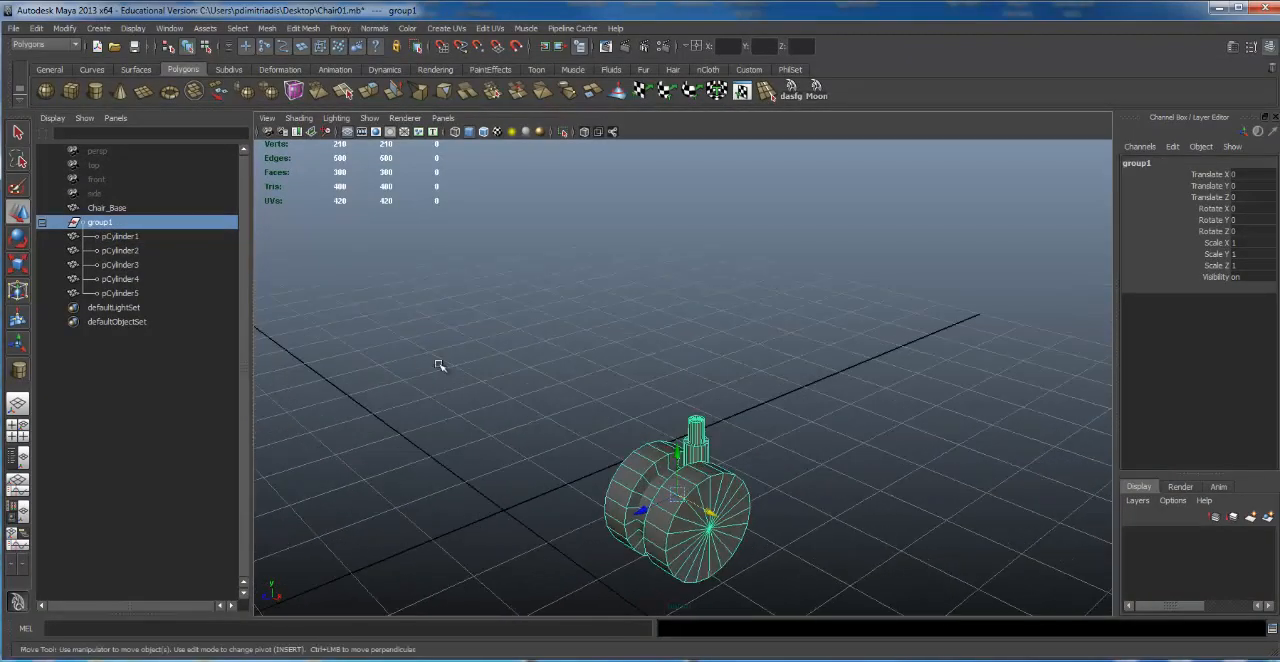
pyautogui.keyDown('alt'); pyautogui.moveTo(727, 368); pyautogui.dragTo(394, 340); pyautogui.keyUp('alt')
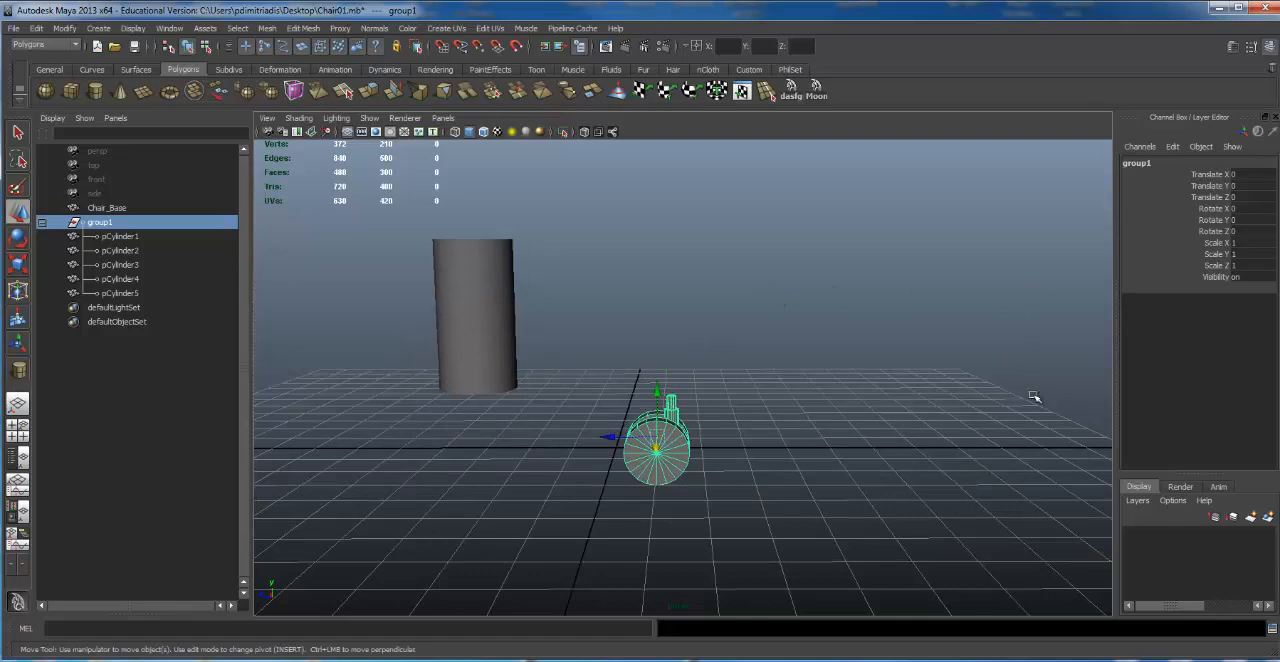
pyautogui.keyDown('alt'); pyautogui.moveTo(1034, 397); pyautogui.dragTo(952, 361, button='right'); pyautogui.keyUp('alt')
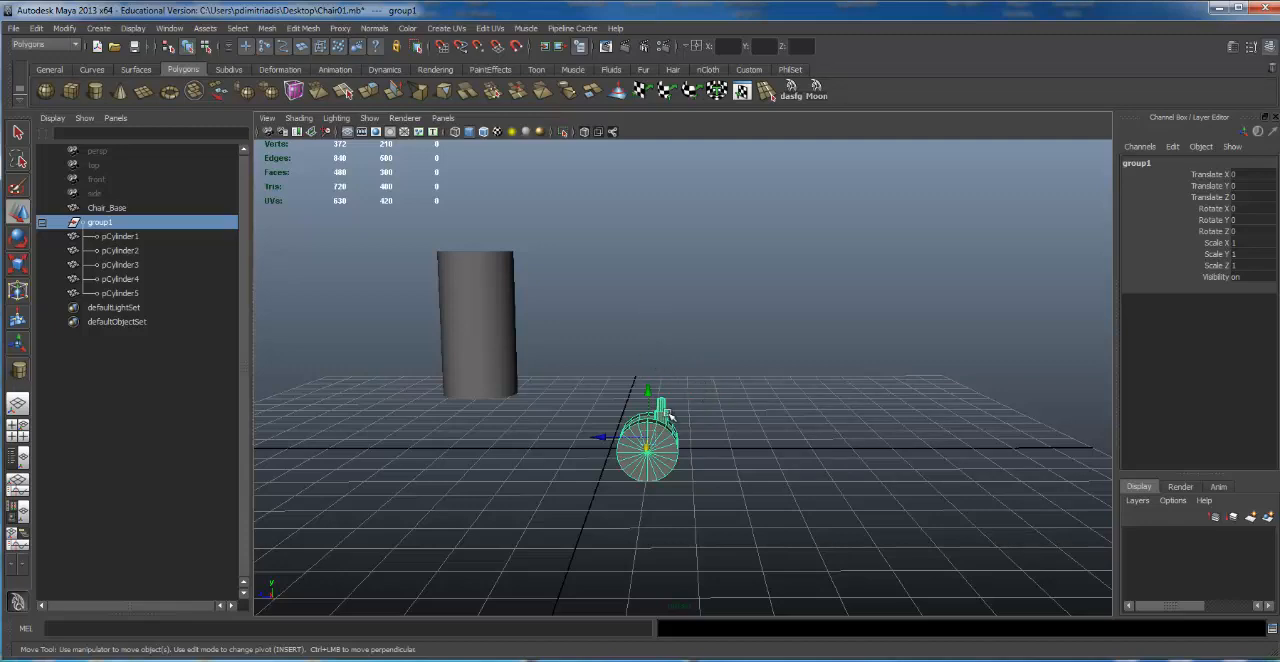
# Step: Select the lower stem cylinder alone, switch to selection by hierarchy and pick the whole caster group
pyautogui.scroll(3, 646, 415)
pyautogui.scroll(-3, 647, 415)
pyautogui.keyDown('alt'); pyautogui.moveTo(647, 413); pyautogui.dragTo(644, 405); pyautogui.keyUp('alt')
pyautogui.keyDown('alt'); pyautogui.moveTo(644, 405); pyautogui.dragTo(900, 422, button='right'); pyautogui.keyUp('alt')
pyautogui.keyDown('alt'); pyautogui.moveTo(900, 422); pyautogui.dragTo(818, 267); pyautogui.keyUp('alt')
pyautogui.scroll(4, 567, 272)
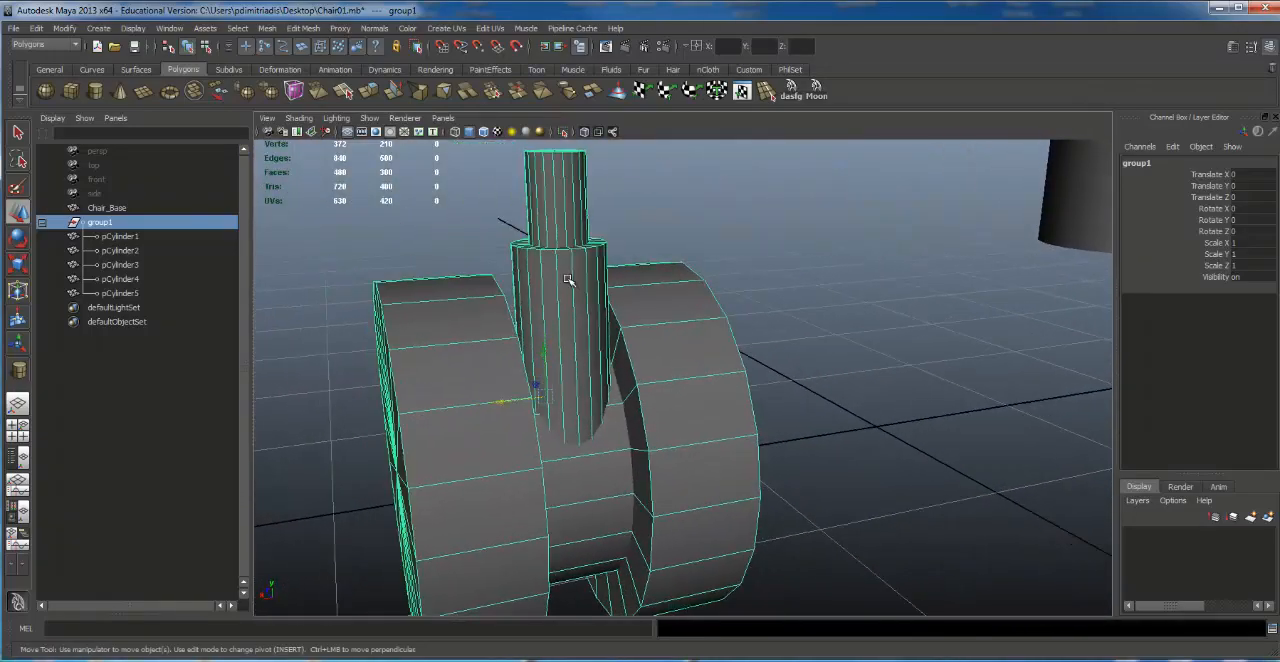
pyautogui.click(567, 272)
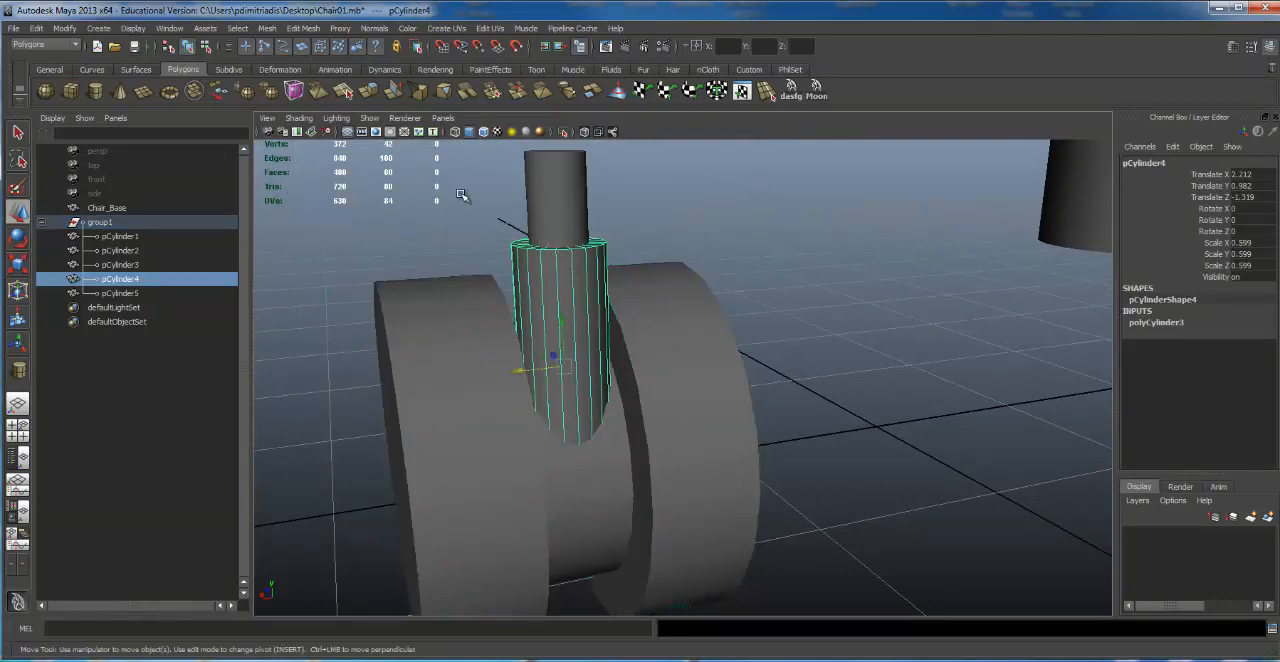
pyautogui.click(168, 46)
pyautogui.click(451, 406)
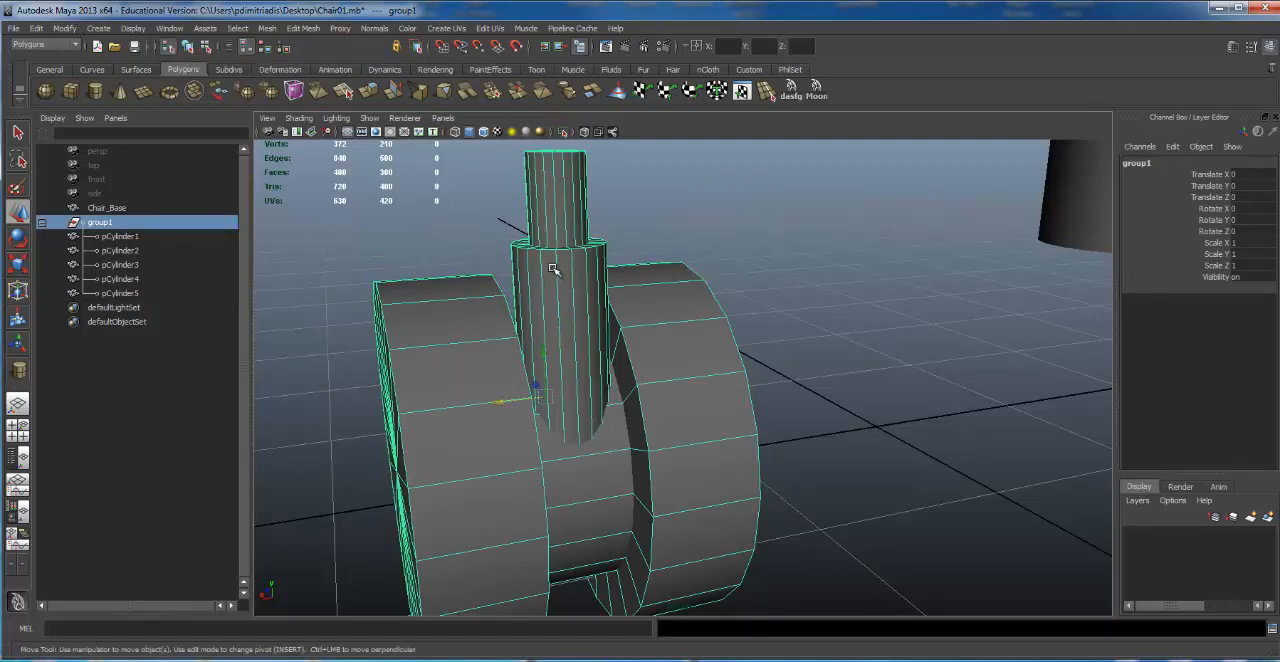
# Step: Switch back to selection by object type and select the lower stem cylinder individually
pyautogui.click(187, 50)
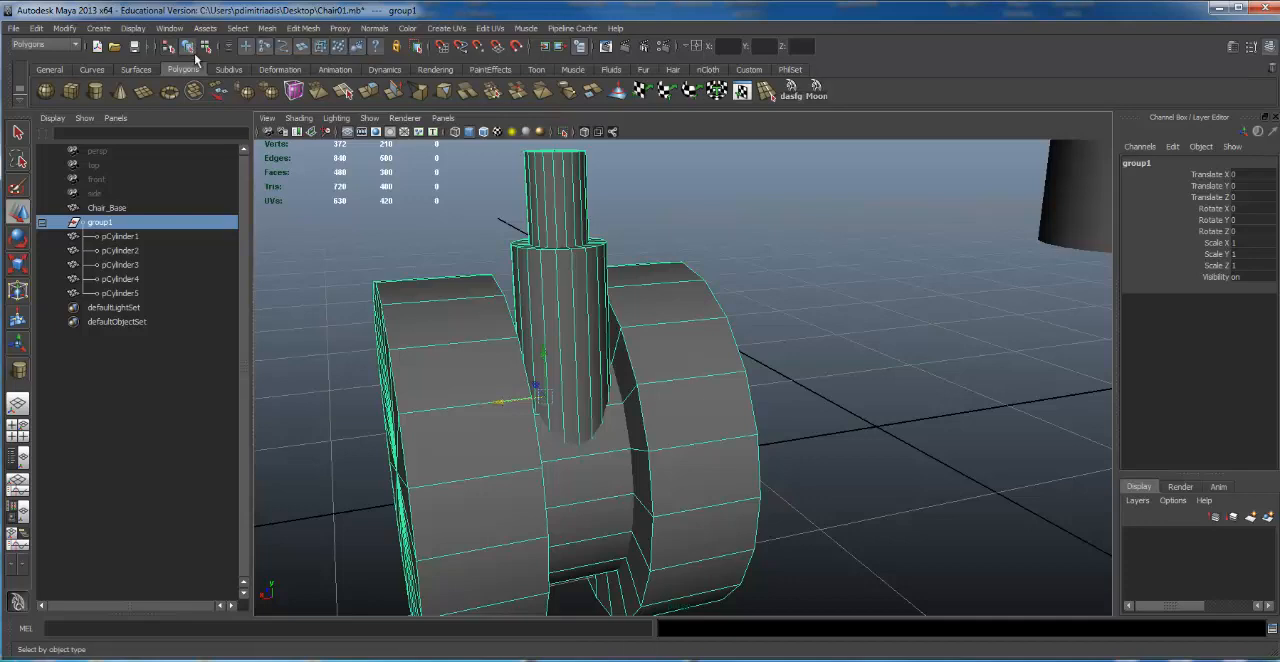
pyautogui.click(548, 200)
pyautogui.click(590, 306)
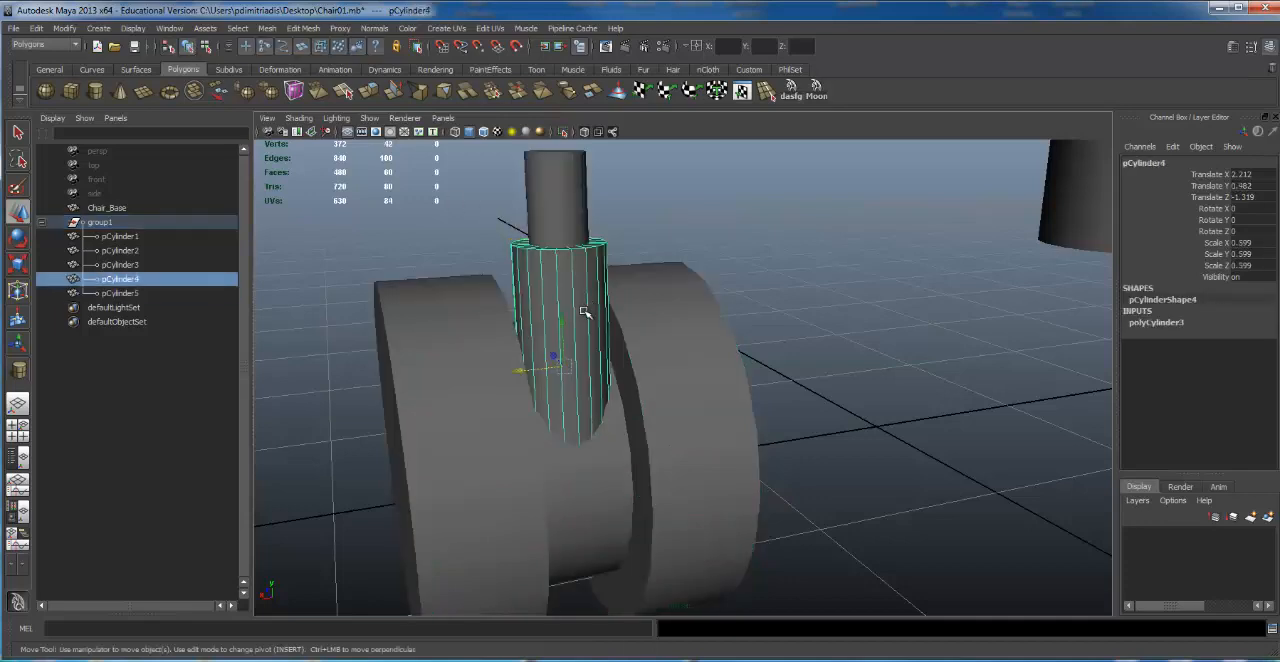
# Step: Try duplicating the lower stem cylinder inside the group, raising and scaling the copy, and delete it
pyautogui.keyDown('alt'); pyautogui.moveTo(643, 246); pyautogui.dragTo(603, 230, button='right'); pyautogui.keyUp('alt')
pyautogui.keyDown('alt'); pyautogui.moveTo(603, 230); pyautogui.dragTo(606, 274, button='middle'); pyautogui.keyUp('alt')
pyautogui.keyDown('alt'); pyautogui.moveTo(595, 278); pyautogui.dragTo(582, 348); pyautogui.keyUp('alt')
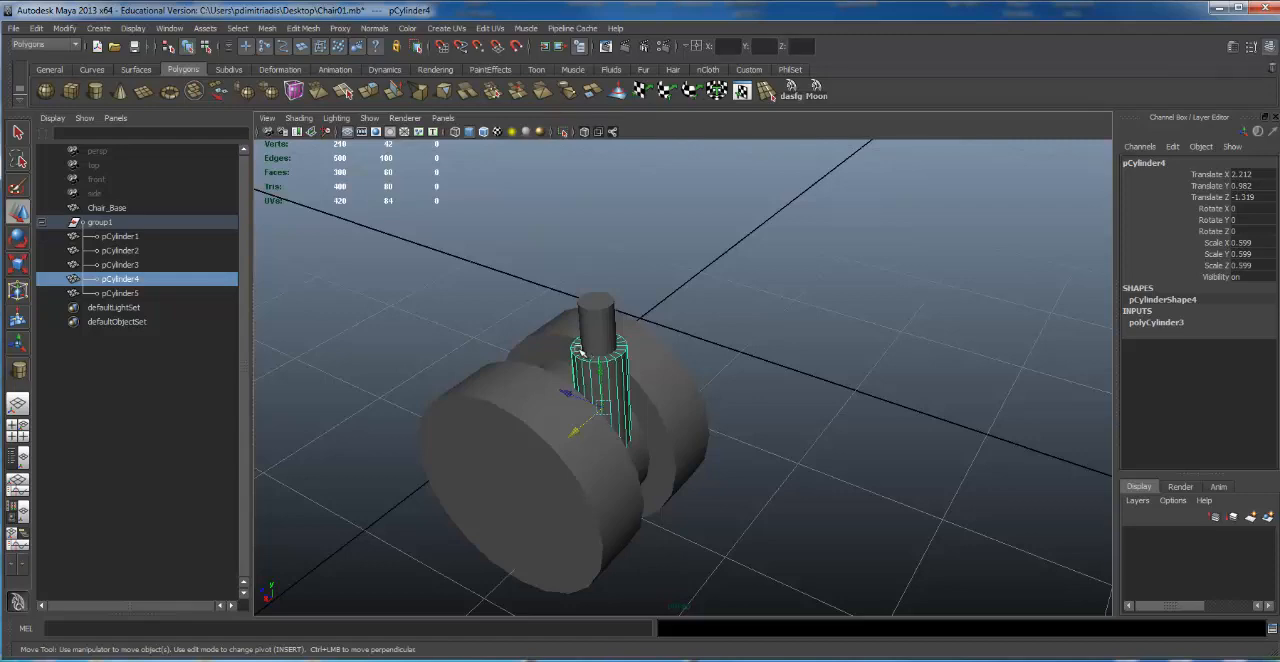
pyautogui.keyDown('alt'); pyautogui.moveTo(655, 342); pyautogui.dragTo(630, 298); pyautogui.keyUp('alt')
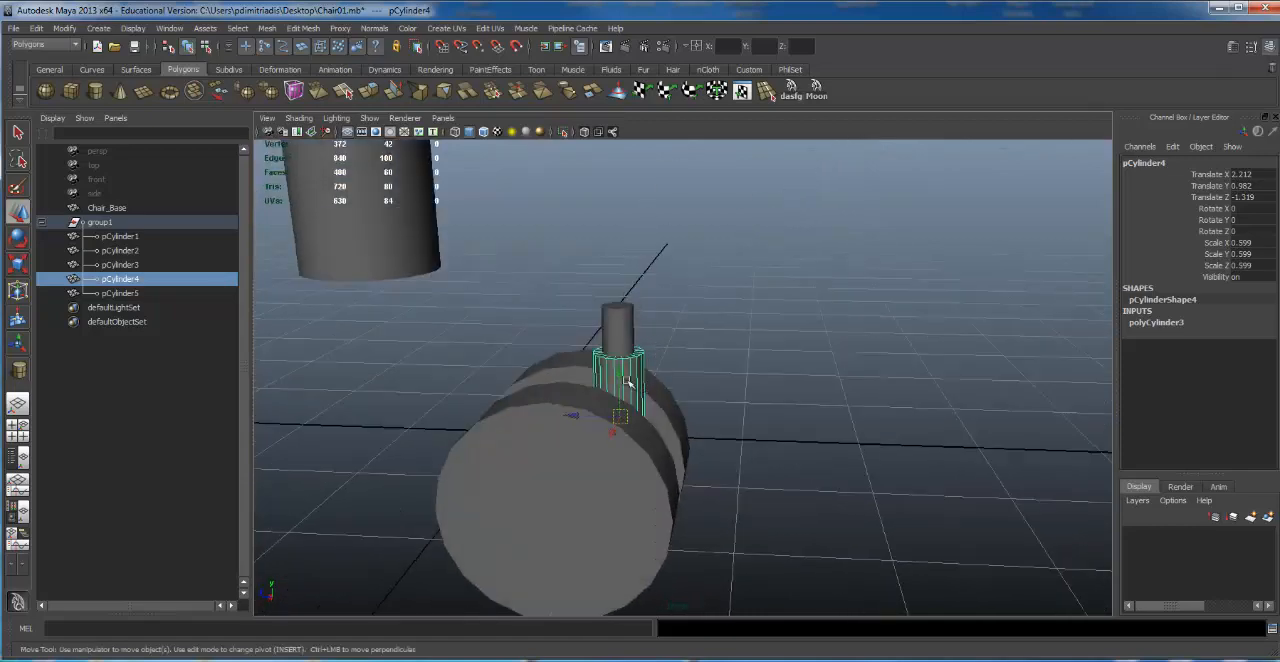
pyautogui.scroll(3, 627, 381)
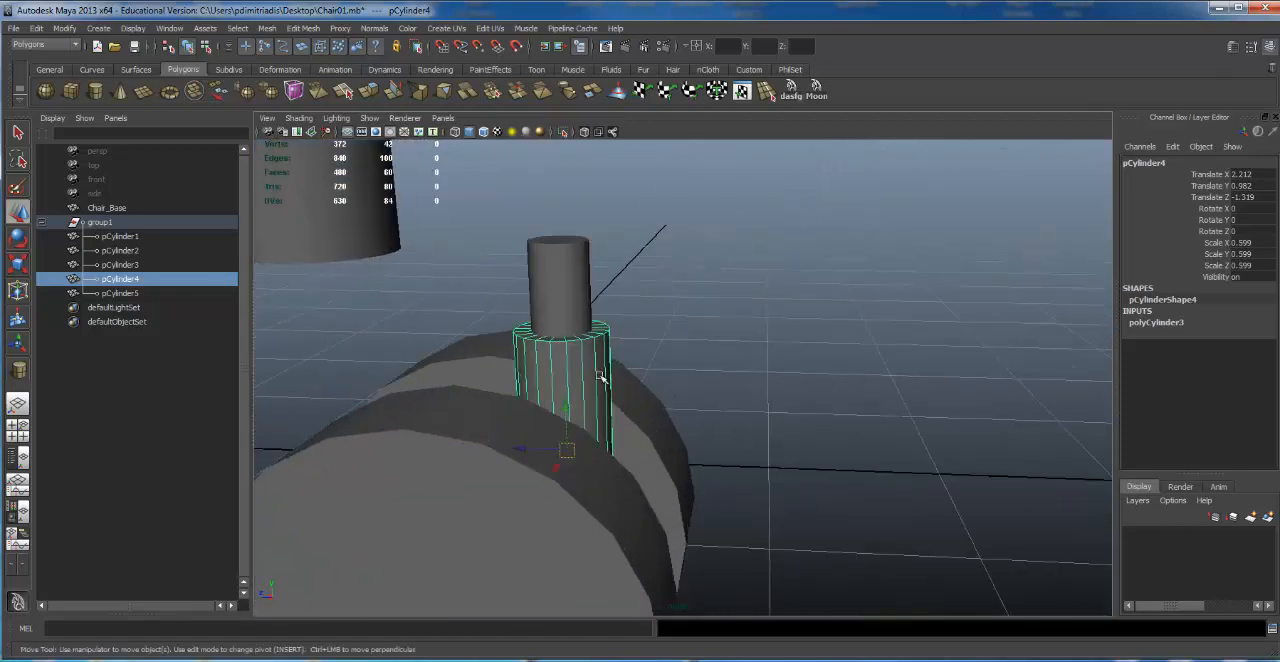
pyautogui.hotkey('ctrl', 'd')
pyautogui.moveTo(566, 408); pyautogui.dragTo(555, 159)
pyautogui.press('f')
pyautogui.press('e')
pyautogui.press('r')
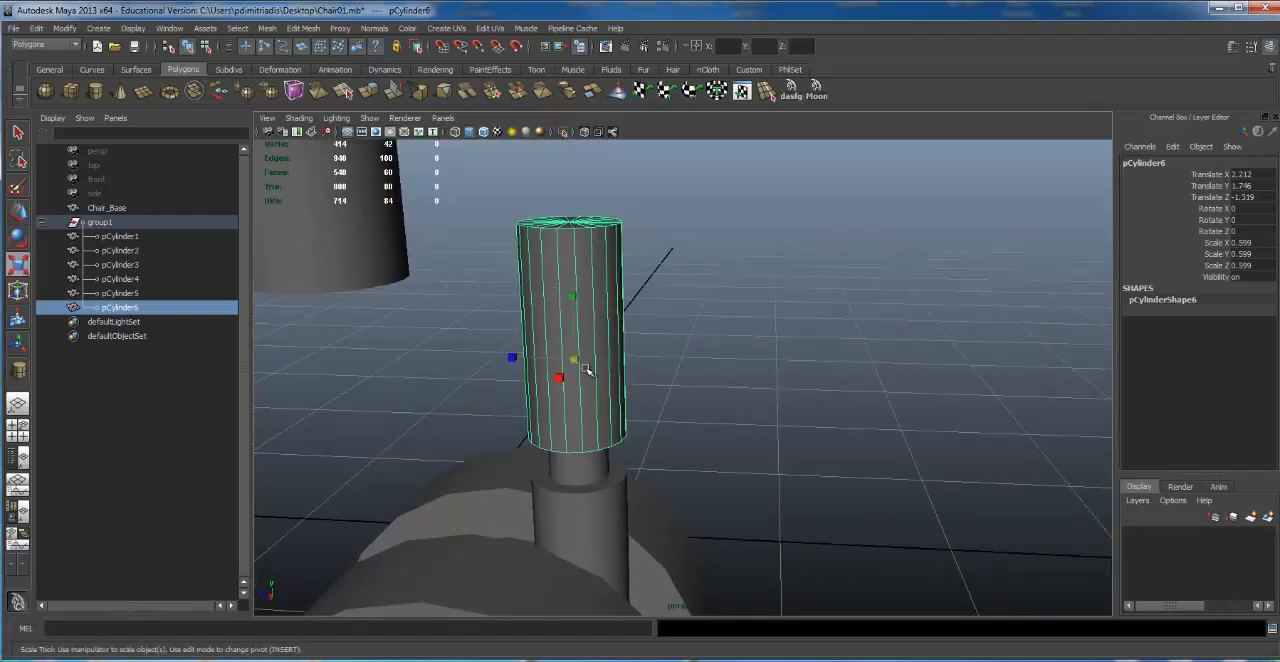
pyautogui.moveTo(577, 360); pyautogui.dragTo(503, 366)
pyautogui.press('Delete')
# Step: Select the upper stem cylinder and move it up slightly to a Translate Y of 1.468
pyautogui.click(599, 431)
pyautogui.keyDown('alt'); pyautogui.moveTo(567, 393); pyautogui.dragTo(534, 360); pyautogui.keyUp('alt')
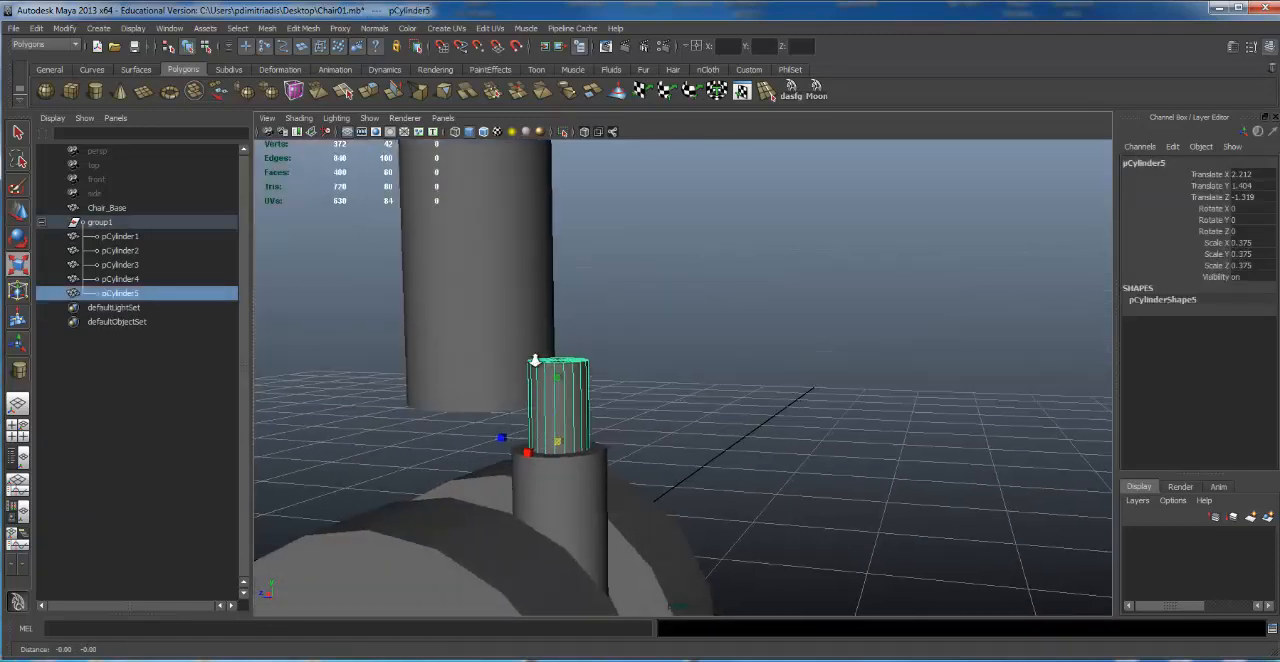
pyautogui.keyDown('alt'); pyautogui.moveTo(534, 360); pyautogui.dragTo(577, 390, button='right'); pyautogui.keyUp('alt')
pyautogui.press('w')
pyautogui.moveTo(533, 405); pyautogui.dragTo(514, 382)
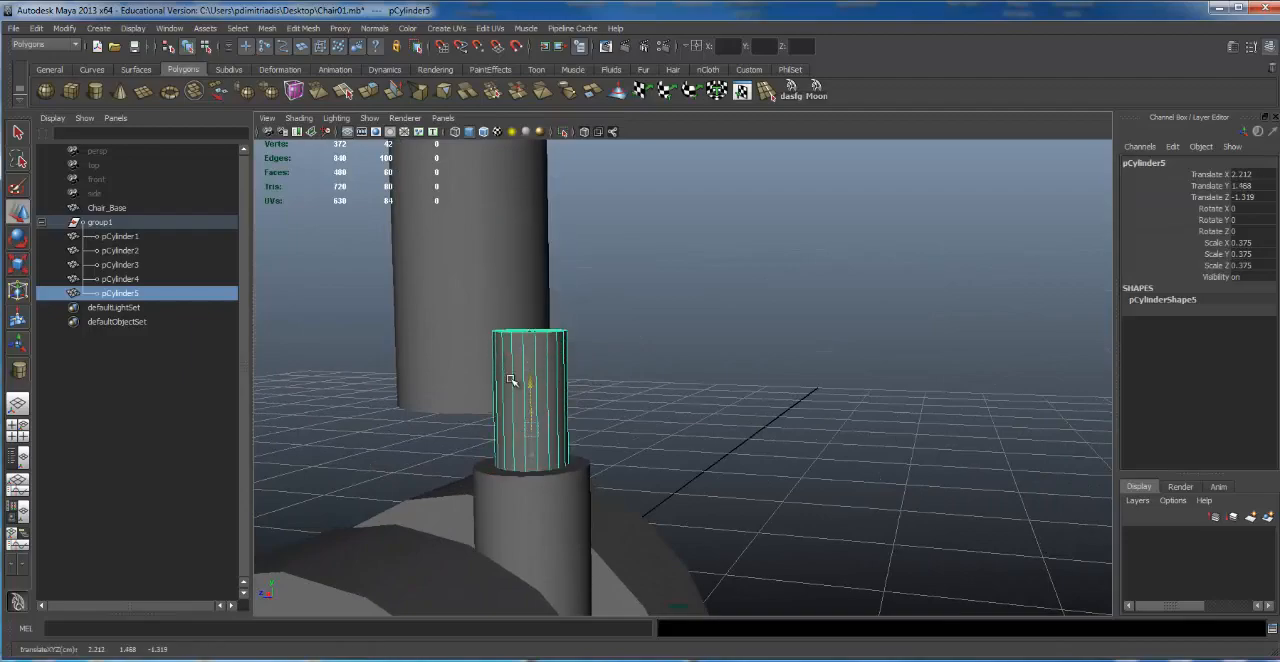
# Step: Deselect the upper stem and examine the caster's overall shape from several angles
pyautogui.keyDown('alt'); pyautogui.moveTo(765, 376); pyautogui.dragTo(335, 388, button='right'); pyautogui.keyUp('alt')
pyautogui.keyDown('alt'); pyautogui.moveTo(335, 388); pyautogui.dragTo(605, 392); pyautogui.keyUp('alt')
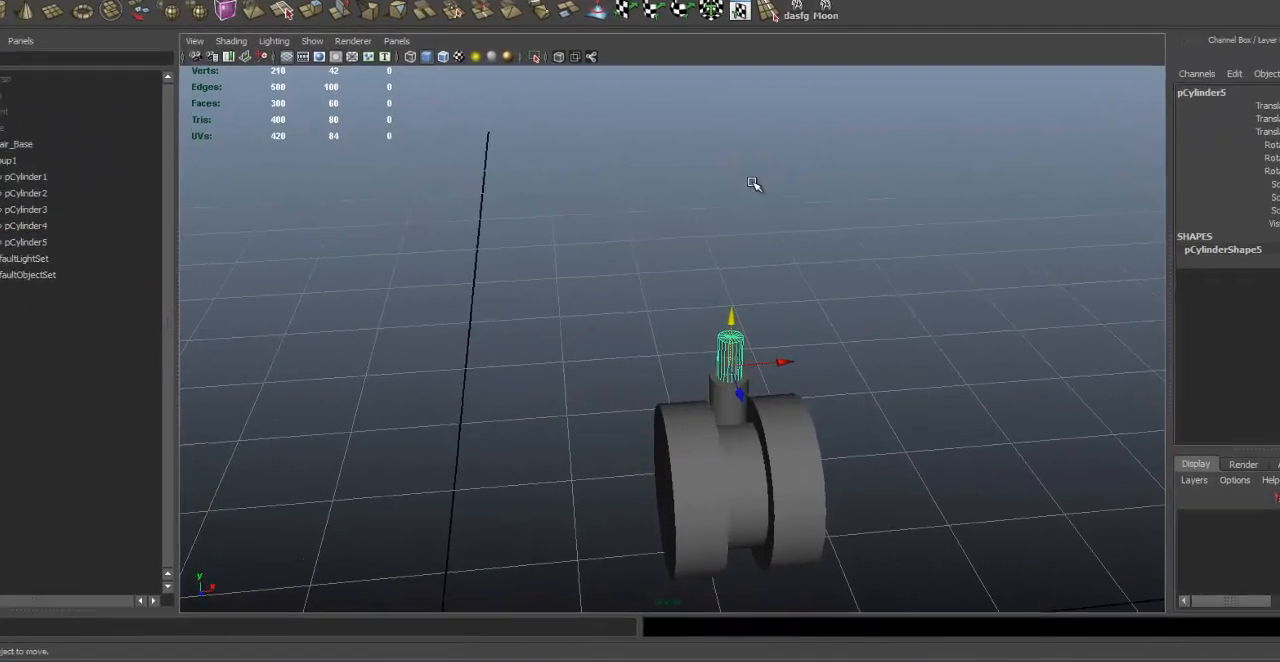
pyautogui.click(757, 187)
pyautogui.keyDown('alt'); pyautogui.moveTo(795, 215); pyautogui.dragTo(640, 255); pyautogui.keyUp('alt')
pyautogui.keyDown('alt'); pyautogui.moveTo(916, 307); pyautogui.dragTo(1088, 281); pyautogui.keyUp('alt')
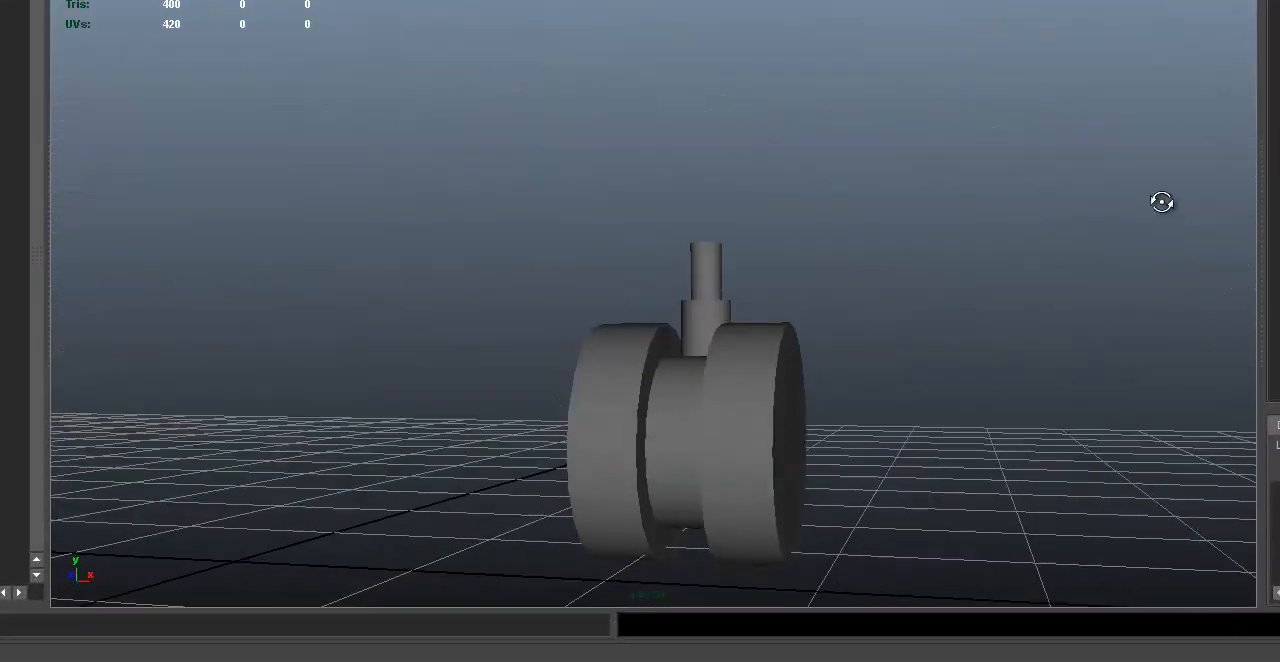
pyautogui.keyDown('alt'); pyautogui.moveTo(1161, 202); pyautogui.dragTo(1057, 251); pyautogui.keyUp('alt')
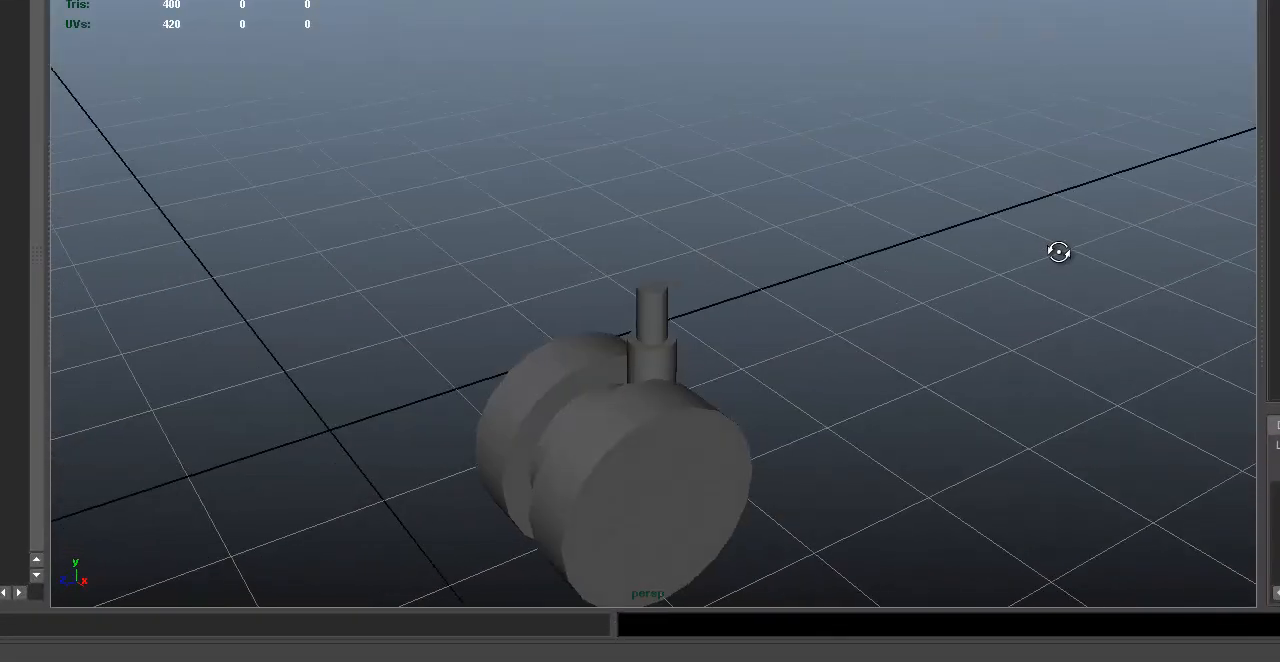
pyautogui.keyDown('alt'); pyautogui.moveTo(877, 200); pyautogui.dragTo(849, 69); pyautogui.keyUp('alt')
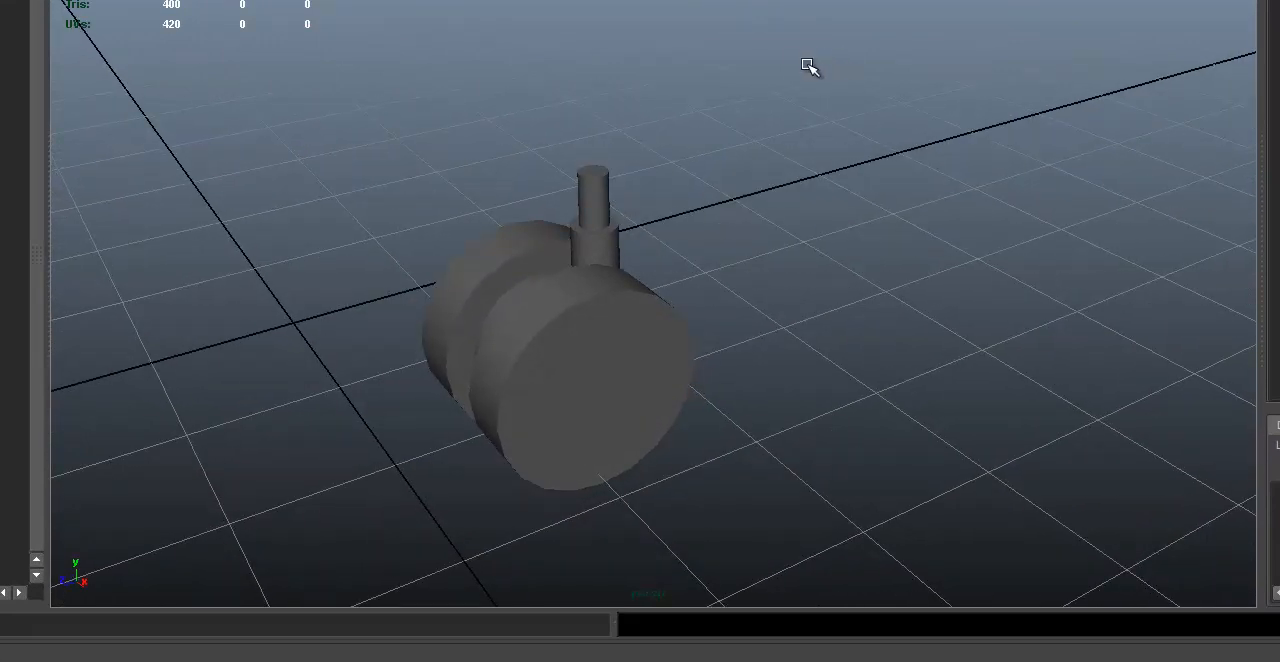
pyautogui.keyDown('alt'); pyautogui.moveTo(1013, 85); pyautogui.dragTo(623, 109, button='right'); pyautogui.keyUp('alt')
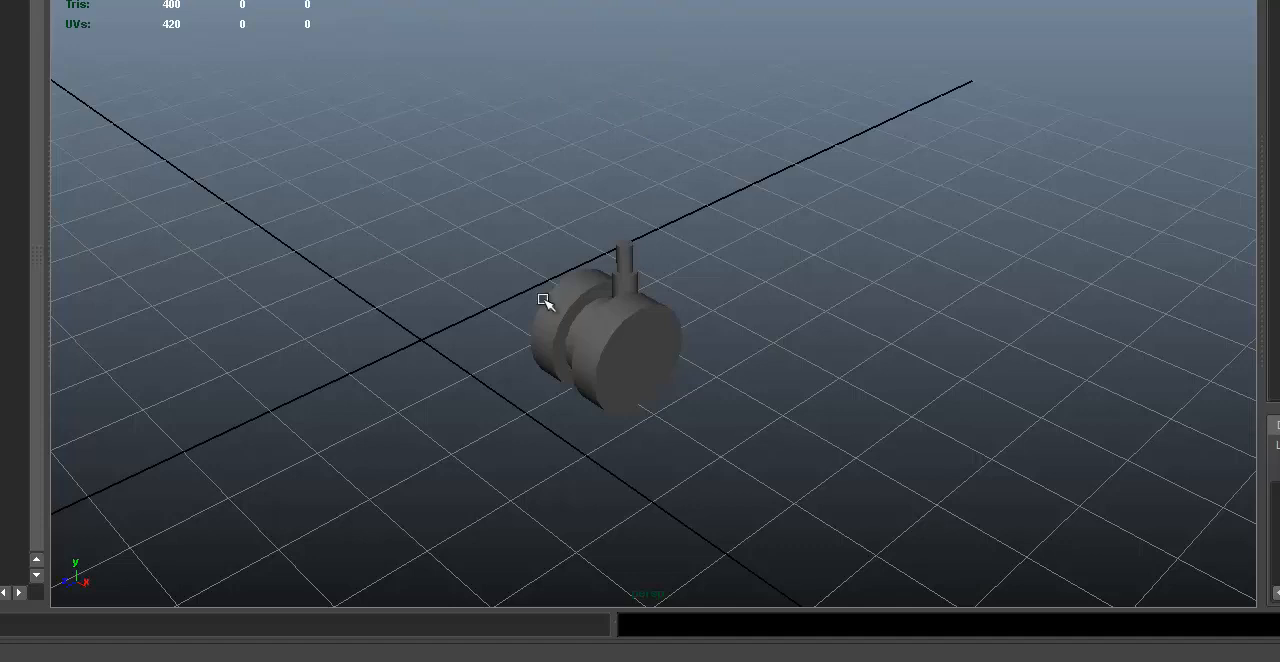
# Step: Select the caster's parent group from one of its wheels and ungroup it
pyautogui.click(598, 274)
pyautogui.keyDown('alt'); pyautogui.moveTo(629, 321); pyautogui.dragTo(637, 323); pyautogui.keyUp('alt')
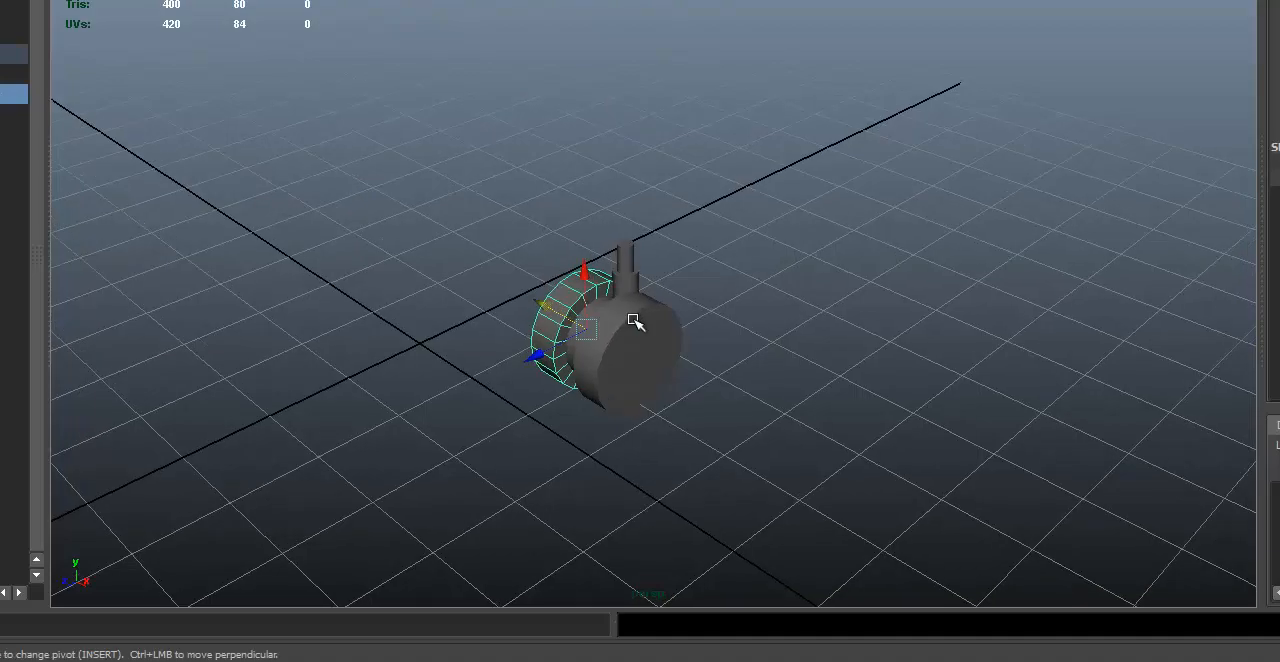
pyautogui.press('Up')
pyautogui.keyDown('alt'); pyautogui.moveTo(731, 264); pyautogui.dragTo(776, 201, button='right'); pyautogui.keyUp('alt')
pyautogui.keyDown('alt'); pyautogui.moveTo(776, 201); pyautogui.dragTo(786, 217, button='middle'); pyautogui.keyUp('alt')
pyautogui.hotkey('ctrl', 'shift', 'g')
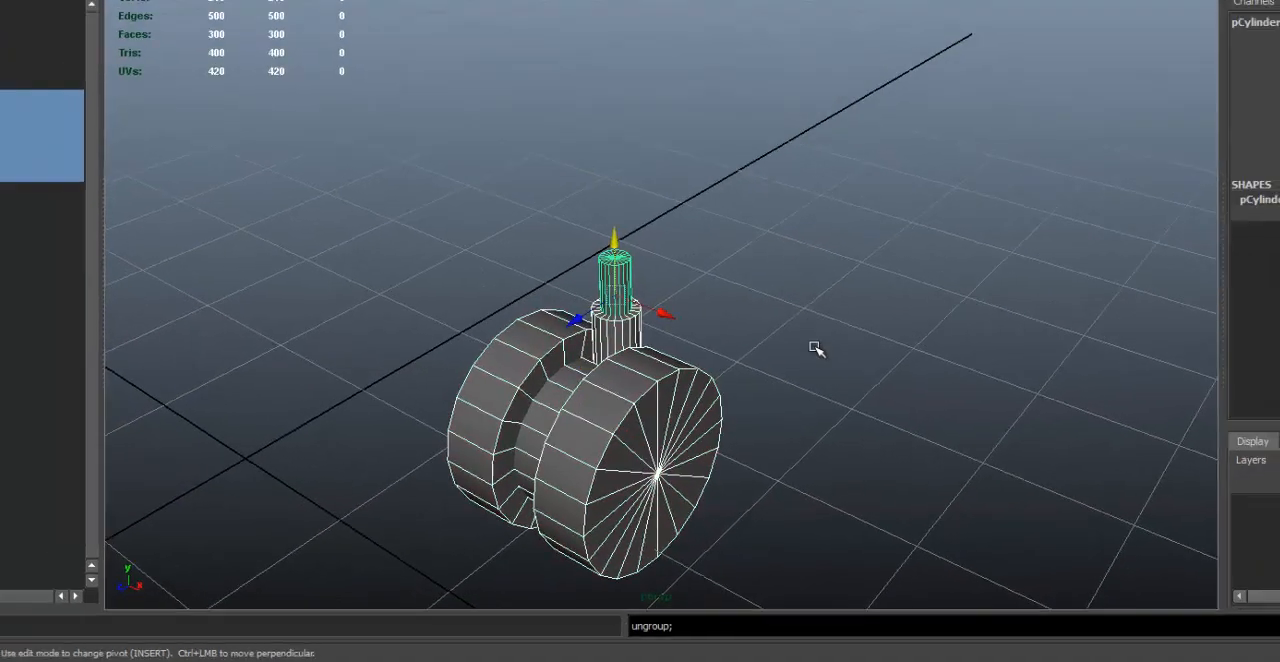
# Step: Clear the selection and pick one wheel cylinder to check that it is separate from the other parts
pyautogui.click(936, 328)
pyautogui.keyDown('alt'); pyautogui.moveTo(942, 328); pyautogui.dragTo(803, 315, button='right'); pyautogui.keyUp('alt')
pyautogui.keyDown('alt'); pyautogui.moveTo(803, 315); pyautogui.dragTo(690, 317); pyautogui.keyUp('alt')
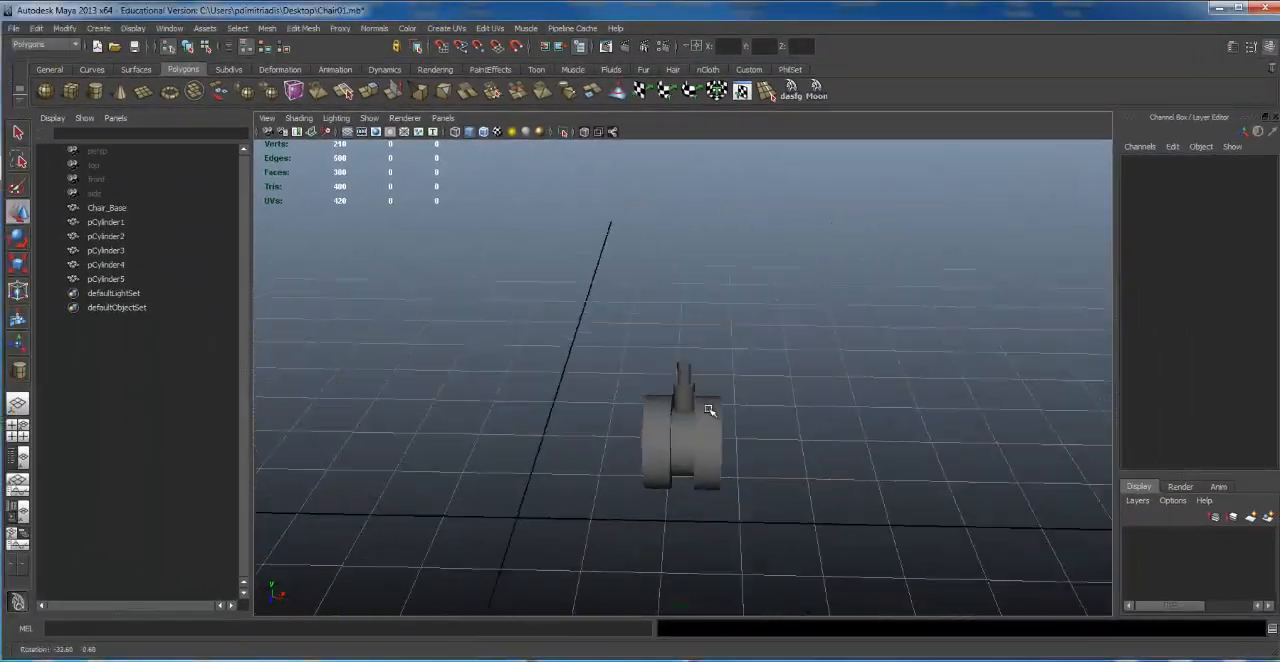
pyautogui.keyDown('alt'); pyautogui.moveTo(708, 410); pyautogui.dragTo(698, 400); pyautogui.keyUp('alt')
pyautogui.click(716, 428)
pyautogui.keyDown('alt'); pyautogui.moveTo(503, 431); pyautogui.dragTo(743, 423, button='right'); pyautogui.keyUp('alt')
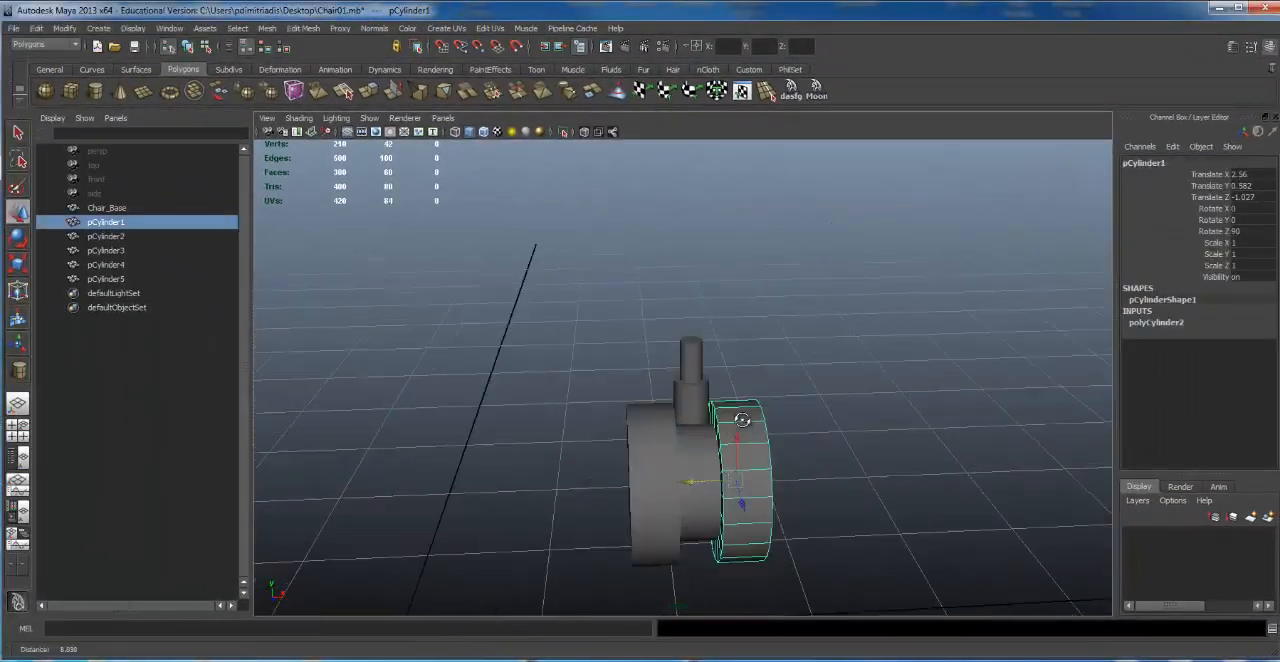
pyautogui.keyDown('alt'); pyautogui.moveTo(743, 423); pyautogui.dragTo(727, 413, button='middle'); pyautogui.keyUp('alt')
# Step: Select all five caster cylinders, group them again and center the group's pivot
pyautogui.moveTo(520, 271); pyautogui.dragTo(847, 588)
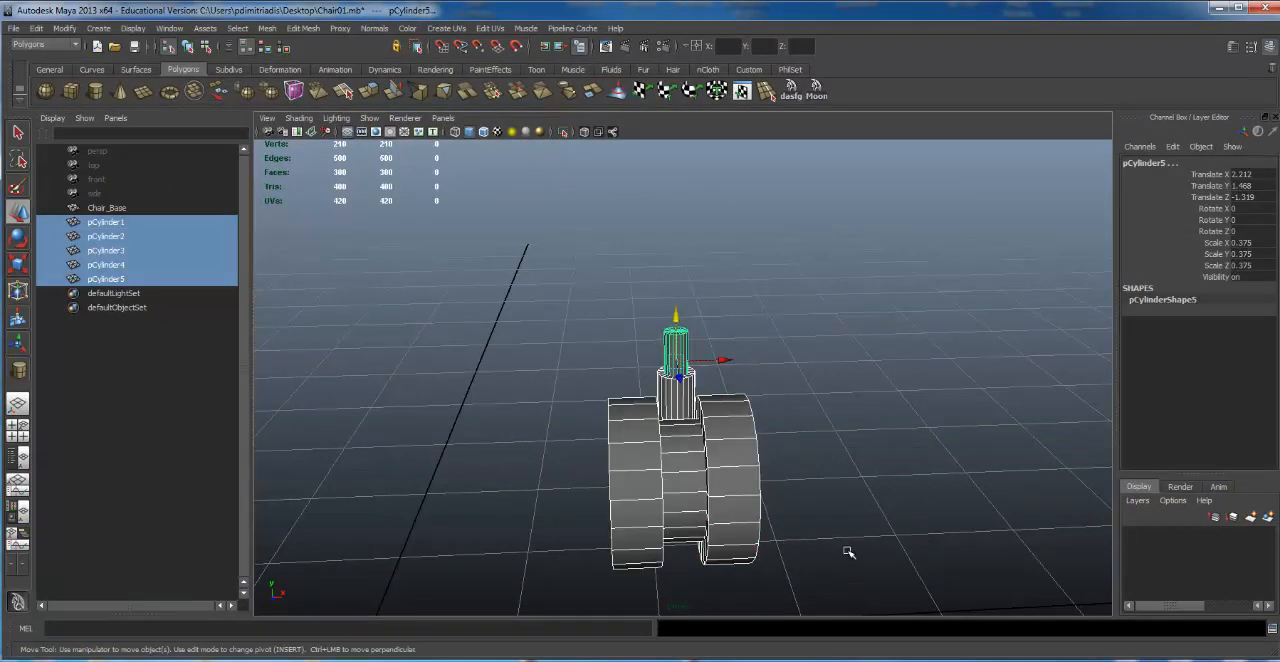
pyautogui.hotkey('ctrl', 'g')
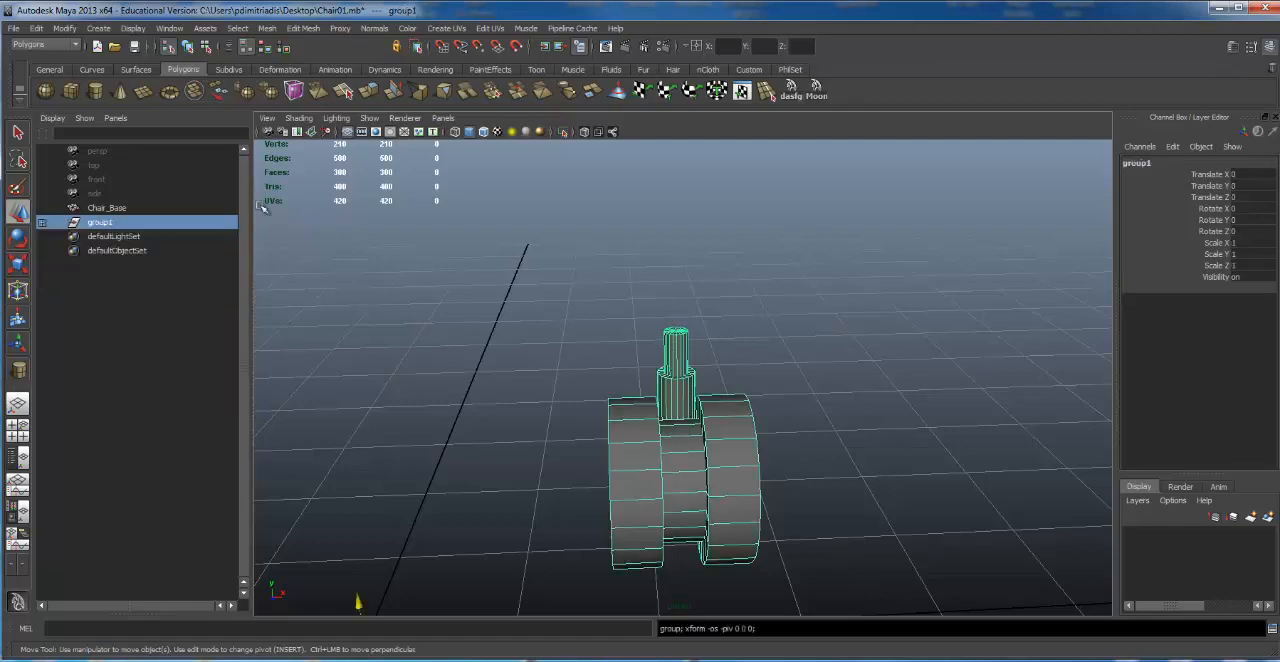
pyautogui.scroll(-3, 489, 493)
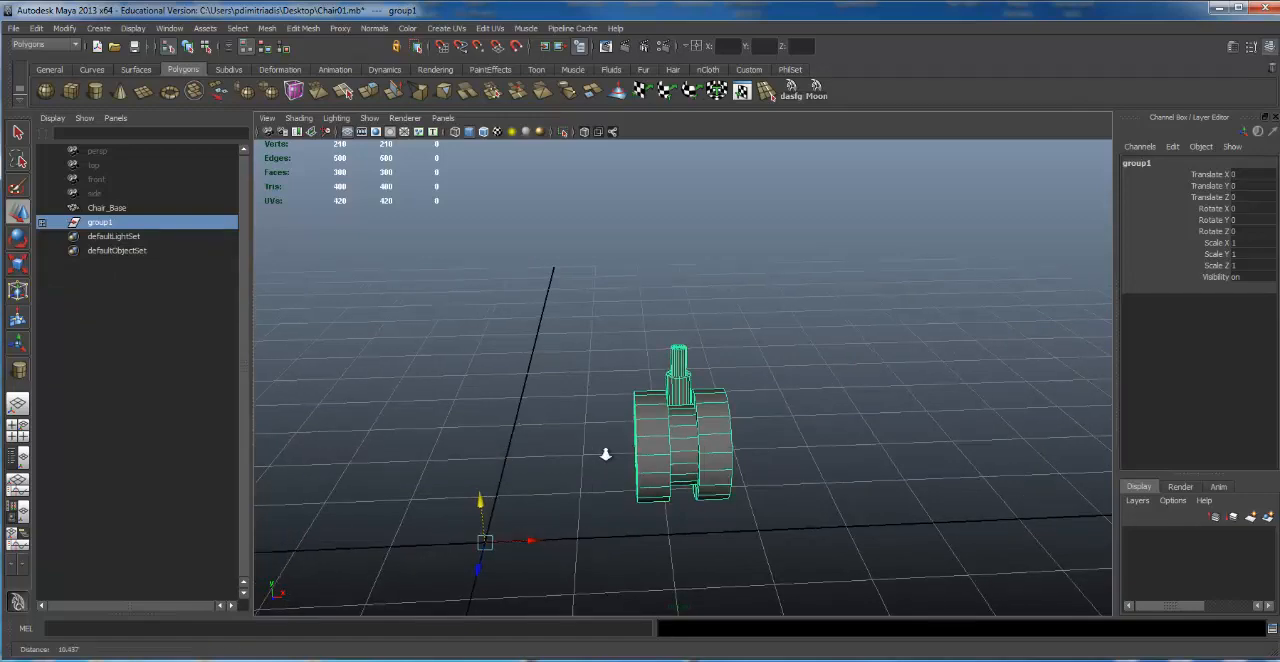
pyautogui.scroll(2, 603, 455)
pyautogui.keyDown('alt'); pyautogui.moveTo(603, 455); pyautogui.dragTo(634, 318, button='middle'); pyautogui.keyUp('alt')
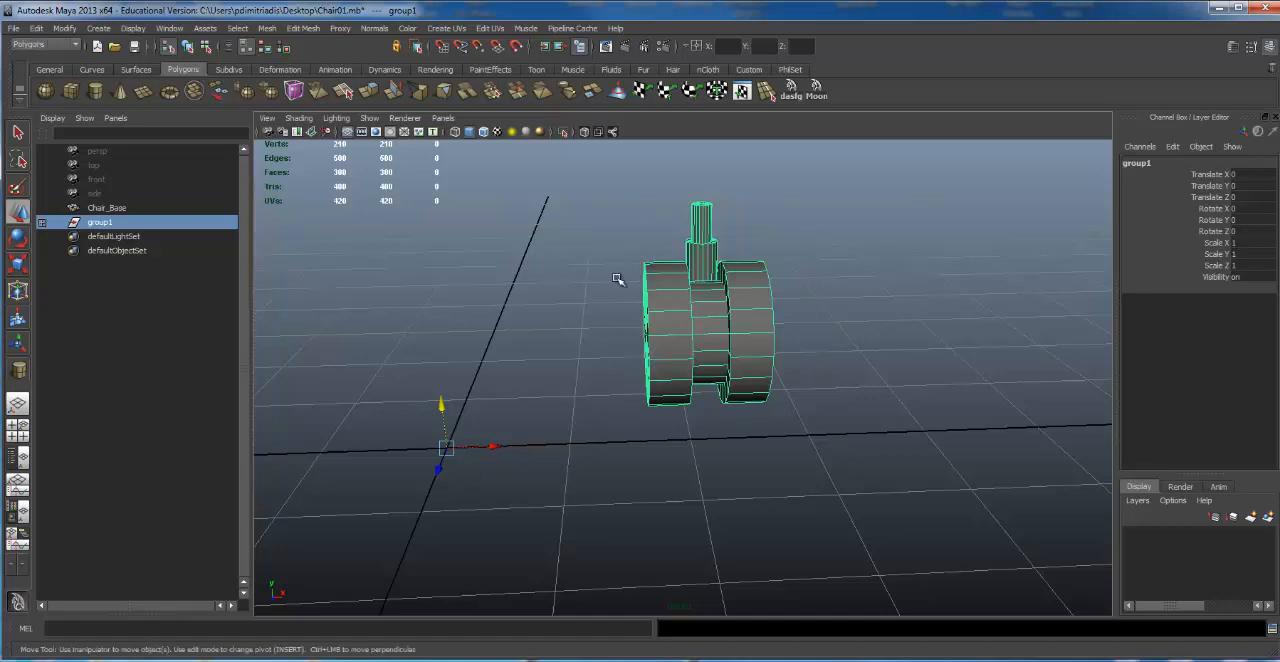
pyautogui.click(62, 28)
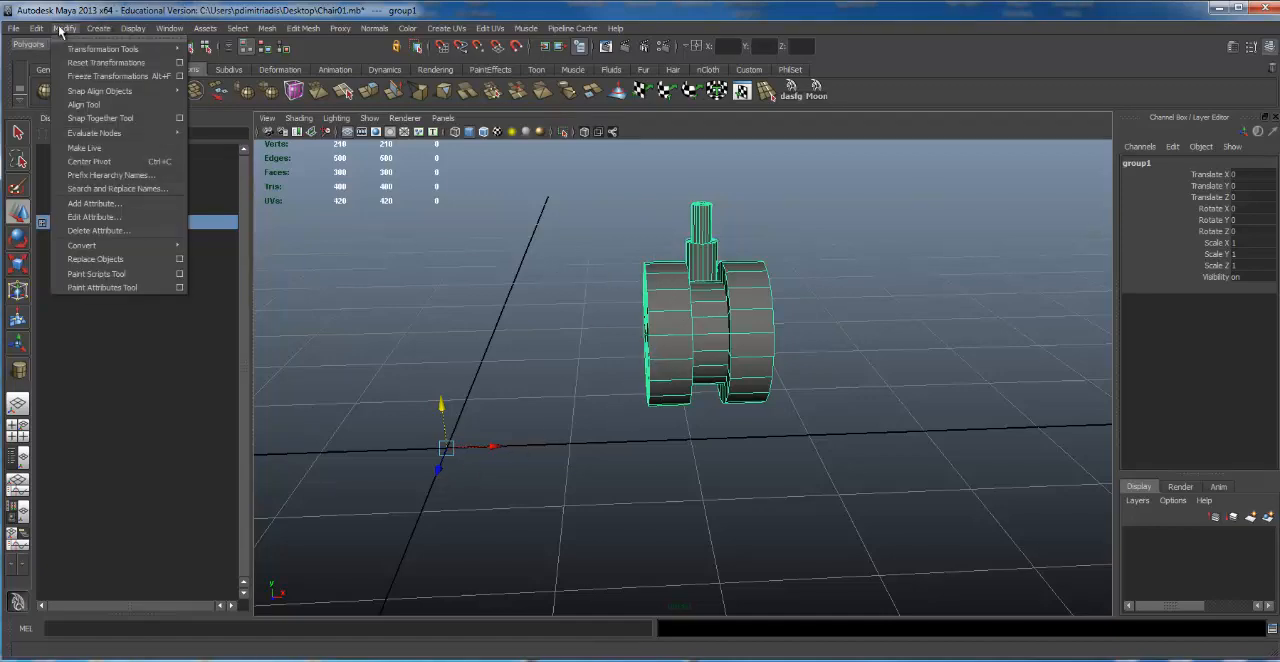
pyautogui.click(90, 165)
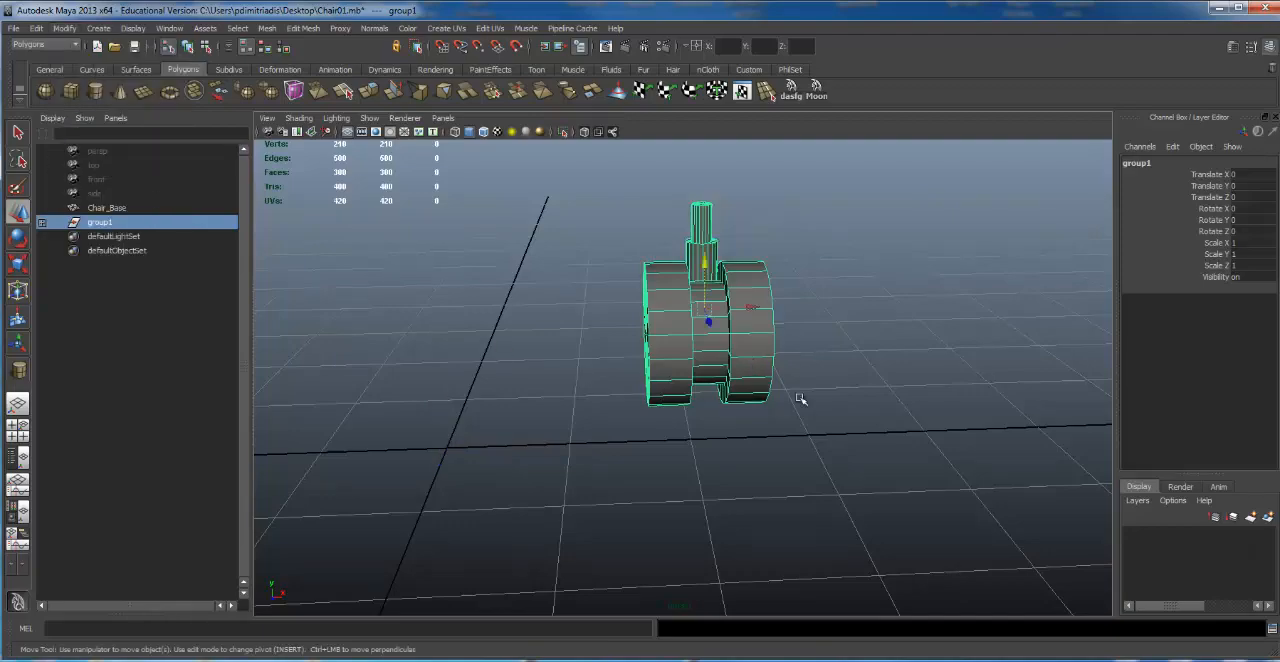
# Step: Deselect the caster and select it again as a whole group using hierarchy selection
pyautogui.keyDown('alt'); pyautogui.moveTo(606, 311); pyautogui.dragTo(770, 375); pyautogui.keyUp('alt')
pyautogui.click(907, 315)
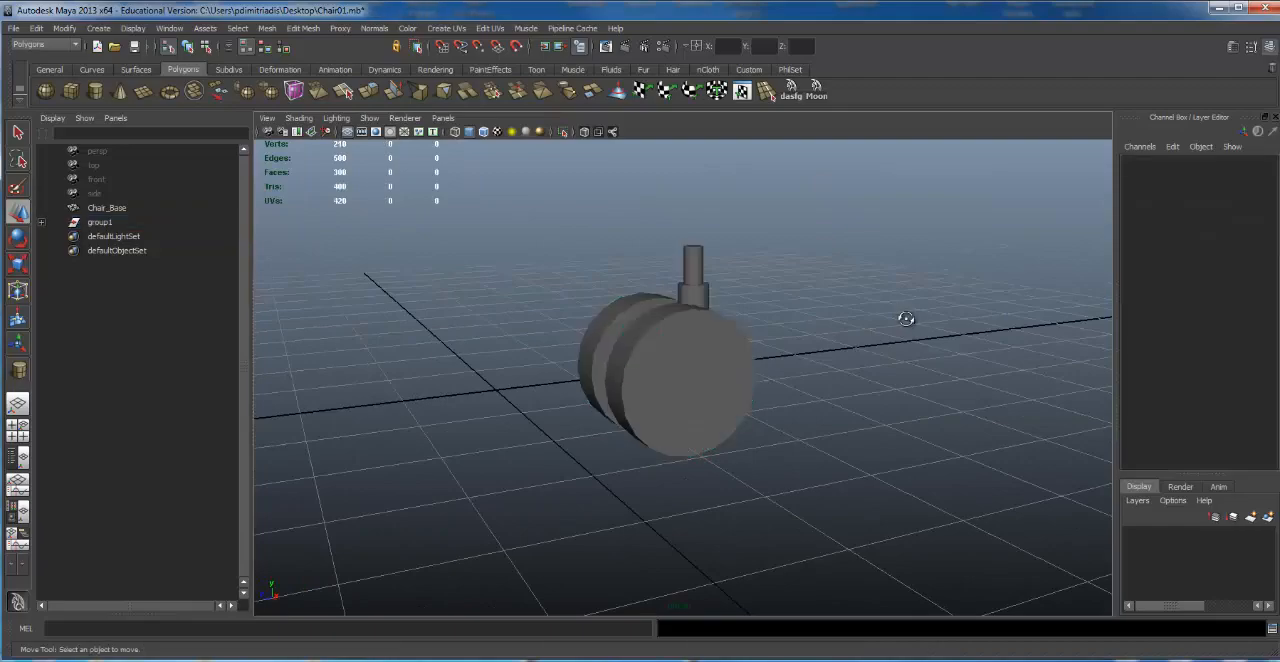
pyautogui.keyDown('alt'); pyautogui.moveTo(906, 316); pyautogui.dragTo(853, 334); pyautogui.keyUp('alt')
pyautogui.click(719, 341)
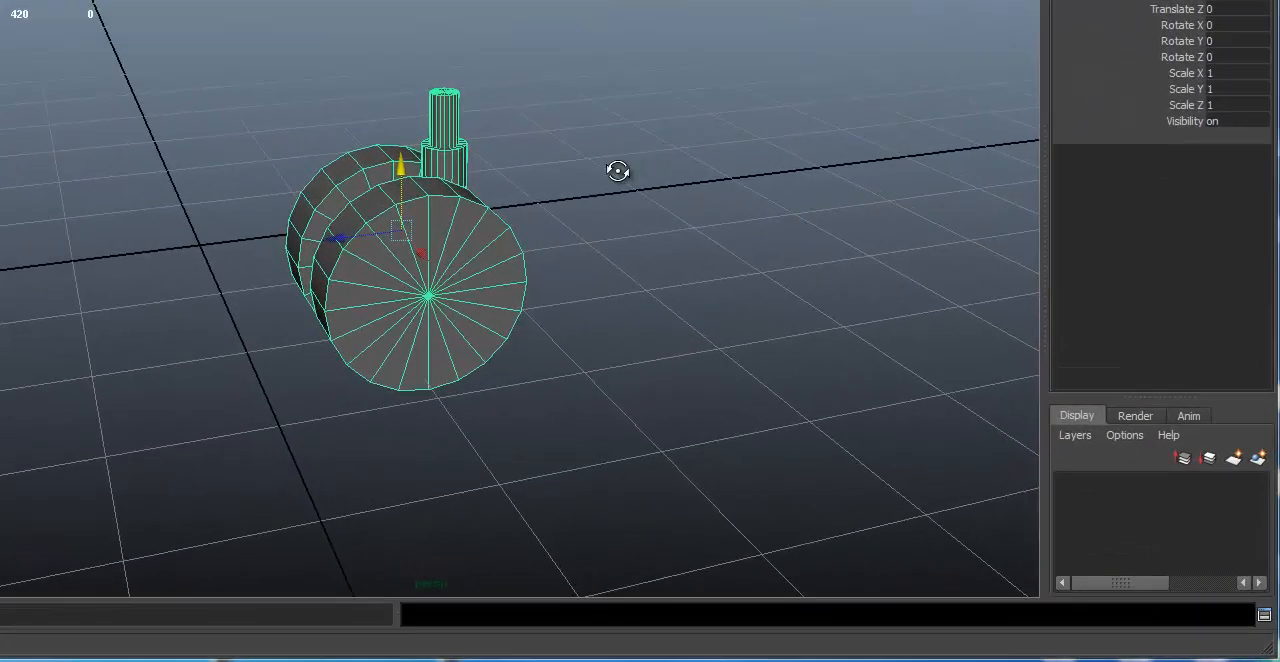
pyautogui.keyDown('alt'); pyautogui.moveTo(617, 171); pyautogui.dragTo(794, 203); pyautogui.keyUp('alt')
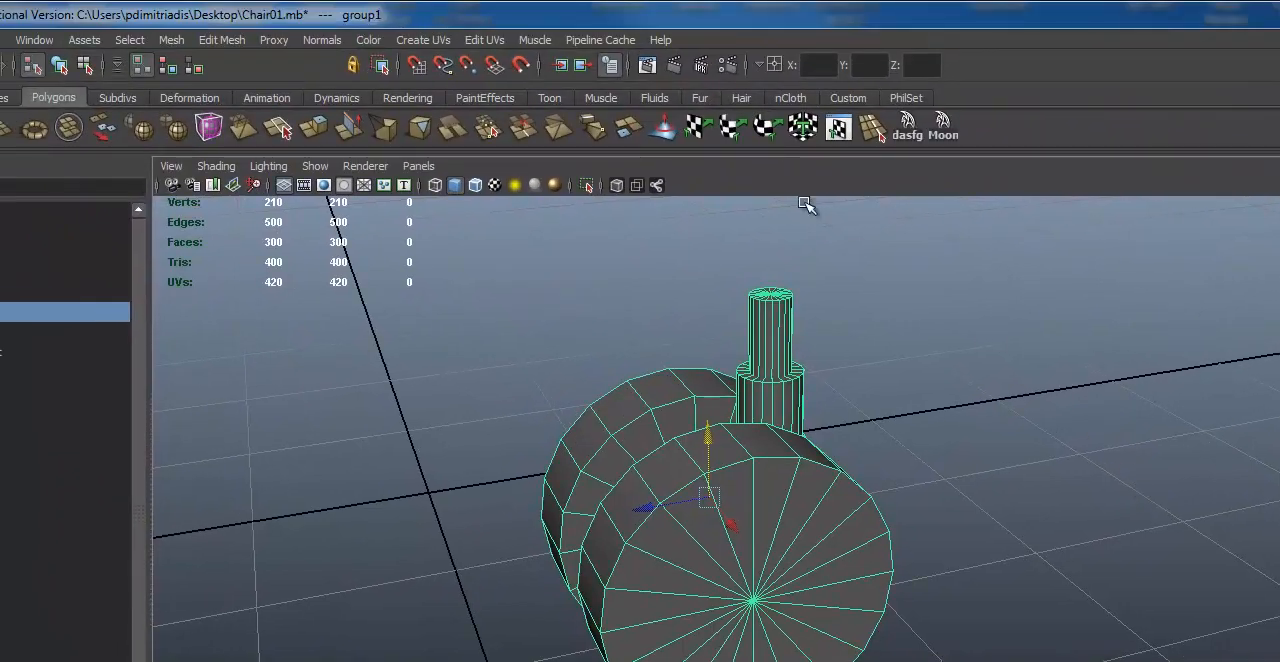
# Step: Switch to selection by object type and pick individual cylinders within the caster group
pyautogui.click(59, 64)
pyautogui.click(767, 489)
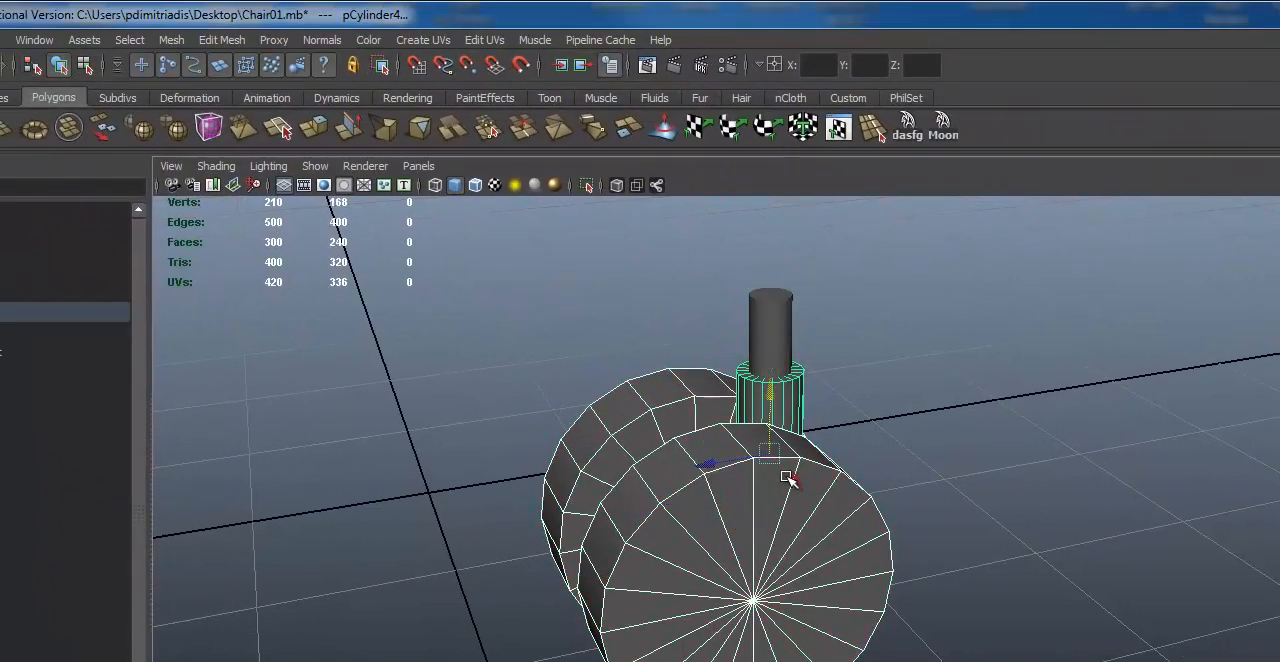
pyautogui.keyDown('alt'); pyautogui.moveTo(767, 489); pyautogui.dragTo(932, 444); pyautogui.keyUp('alt')
pyautogui.click(790, 475)
pyautogui.click(930, 438)
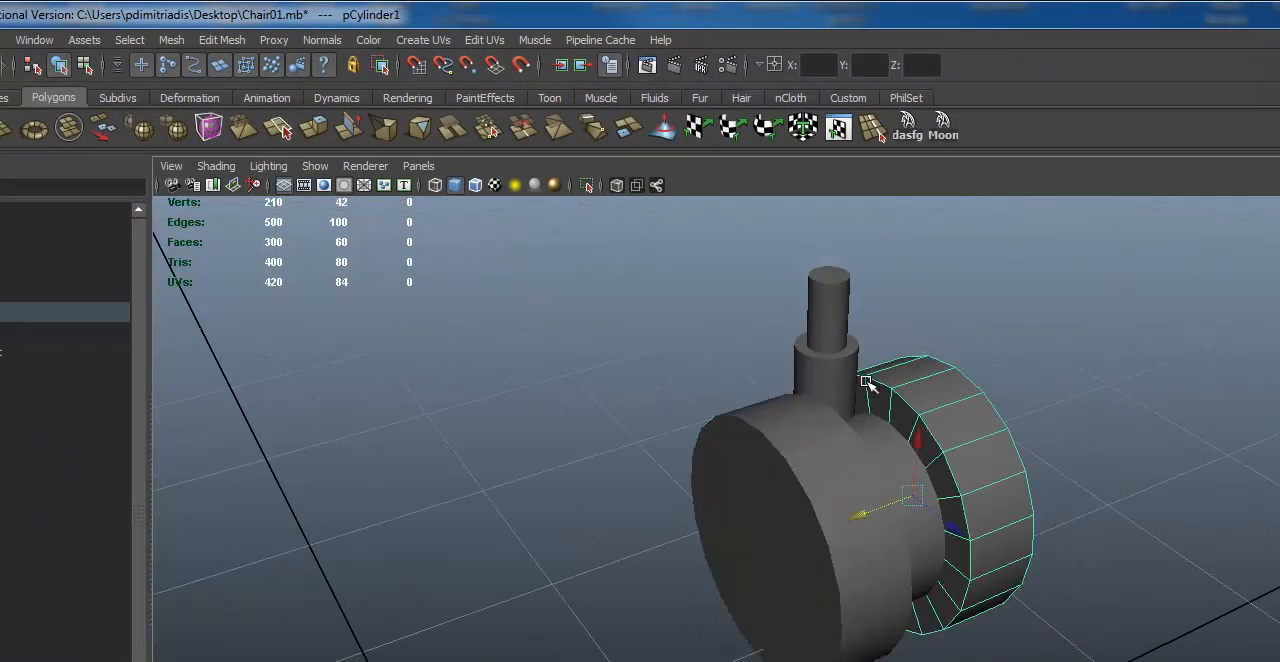
# Step: Select the caster's stem, hub and wheel cylinders one at a time to compare individual object selection
pyautogui.click(850, 377)
pyautogui.keyDown('alt'); pyautogui.moveTo(1078, 462); pyautogui.dragTo(1009, 503); pyautogui.keyUp('alt')
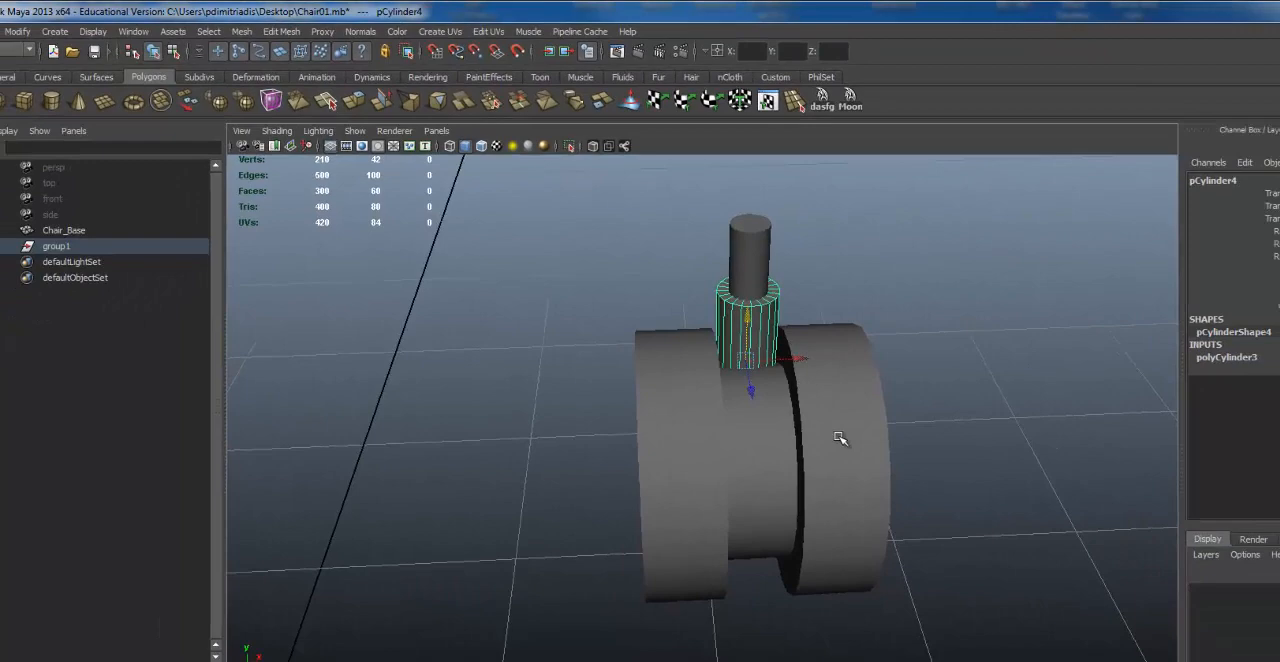
pyautogui.click(838, 438)
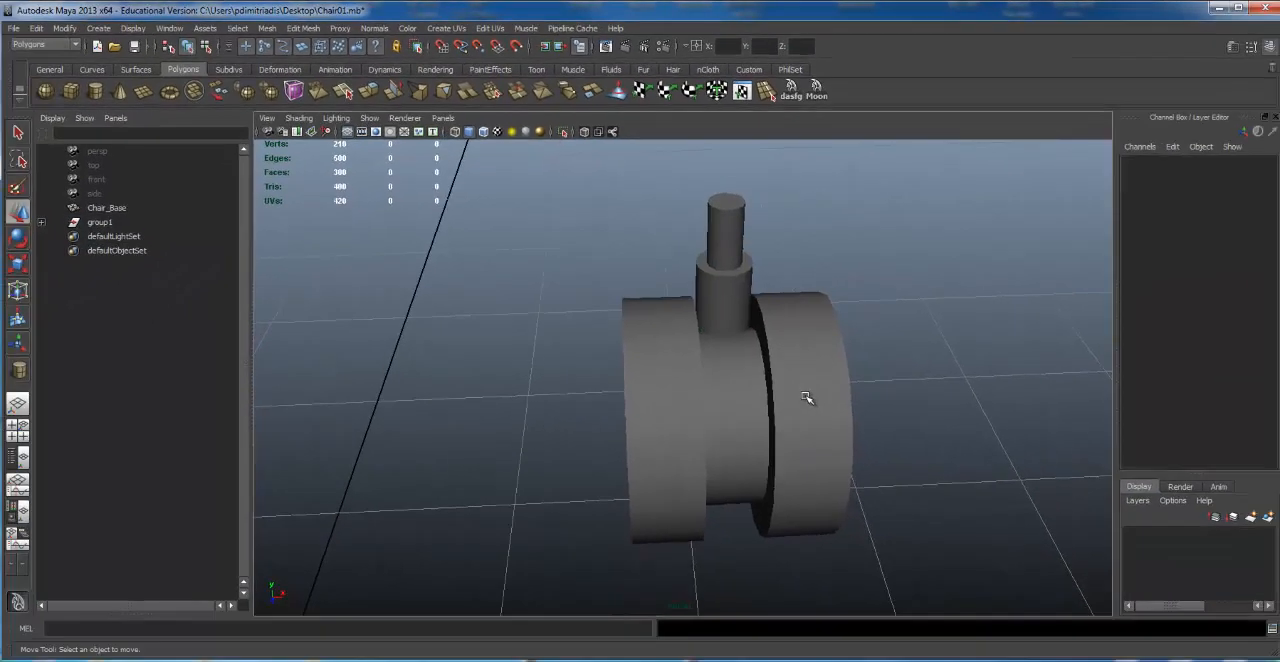
pyautogui.click(760, 449)
pyautogui.click(698, 384)
pyautogui.click(713, 268)
pyautogui.click(652, 354)
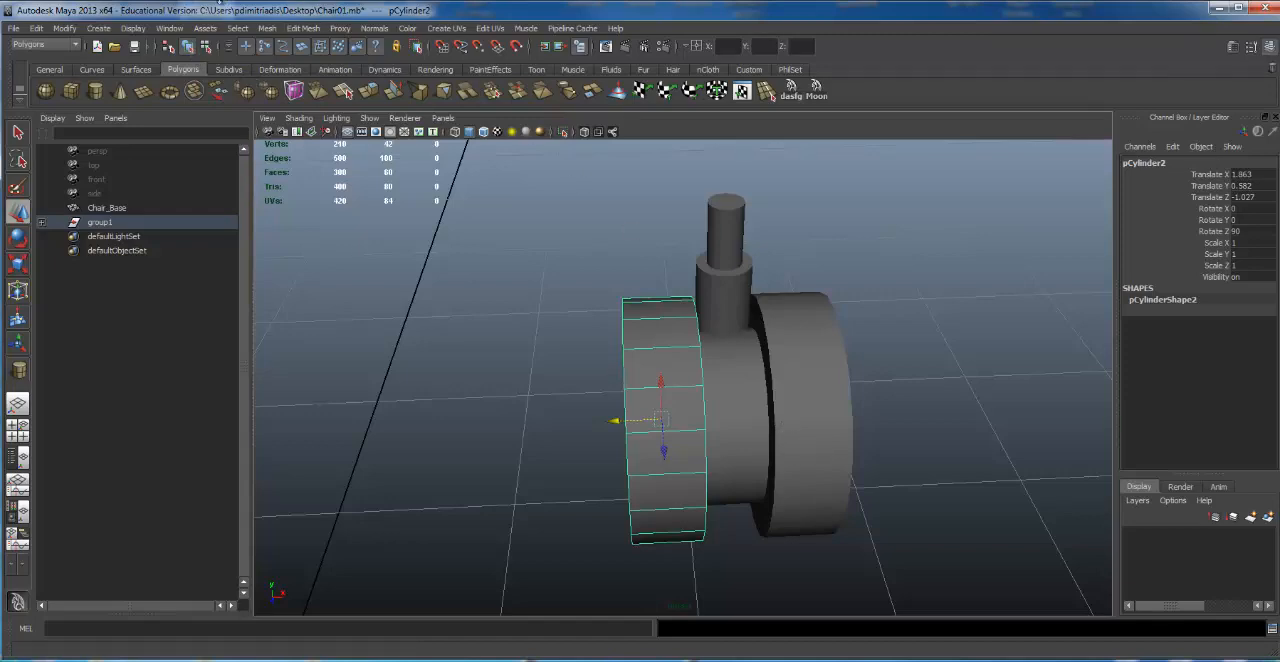
# Step: Return to hierarchy selection and select the whole caster group through its stem cylinder
pyautogui.click(168, 47)
pyautogui.click(718, 214)
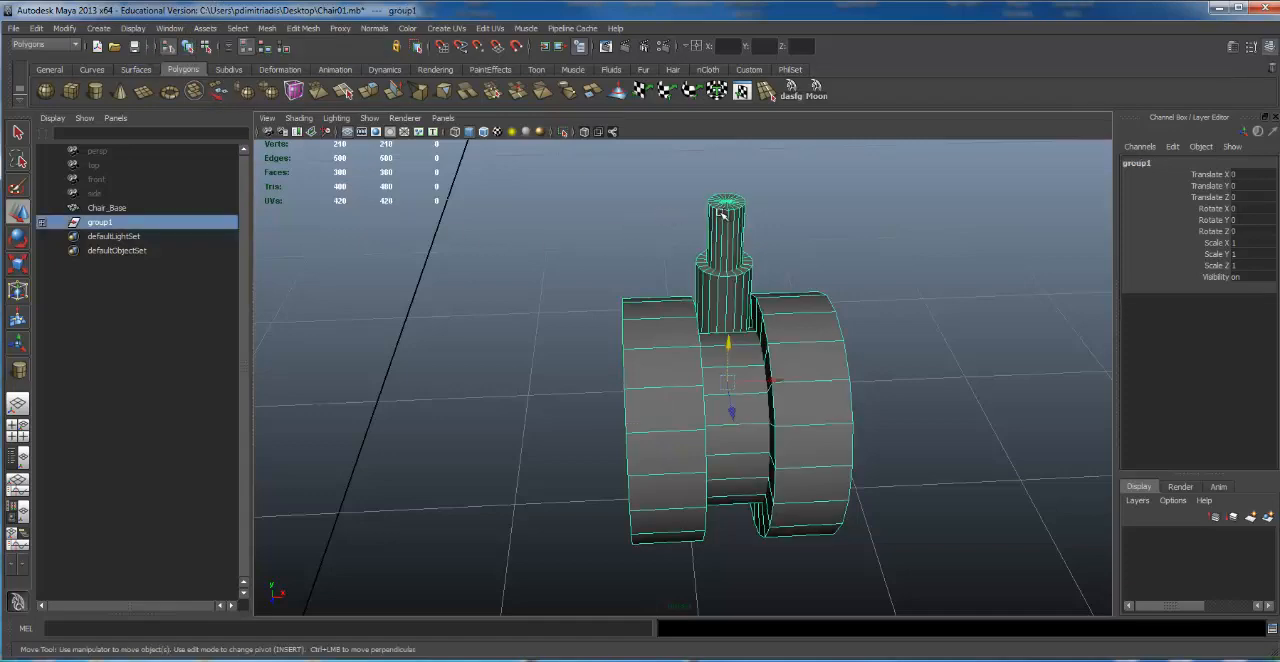
pyautogui.keyDown('alt'); pyautogui.moveTo(961, 415); pyautogui.dragTo(805, 345, button='right'); pyautogui.keyUp('alt')
pyautogui.keyDown('alt'); pyautogui.moveTo(805, 345); pyautogui.dragTo(742, 335, button='middle'); pyautogui.keyUp('alt')
pyautogui.keyDown('alt'); pyautogui.moveTo(739, 334); pyautogui.dragTo(540, 310); pyautogui.keyUp('alt')
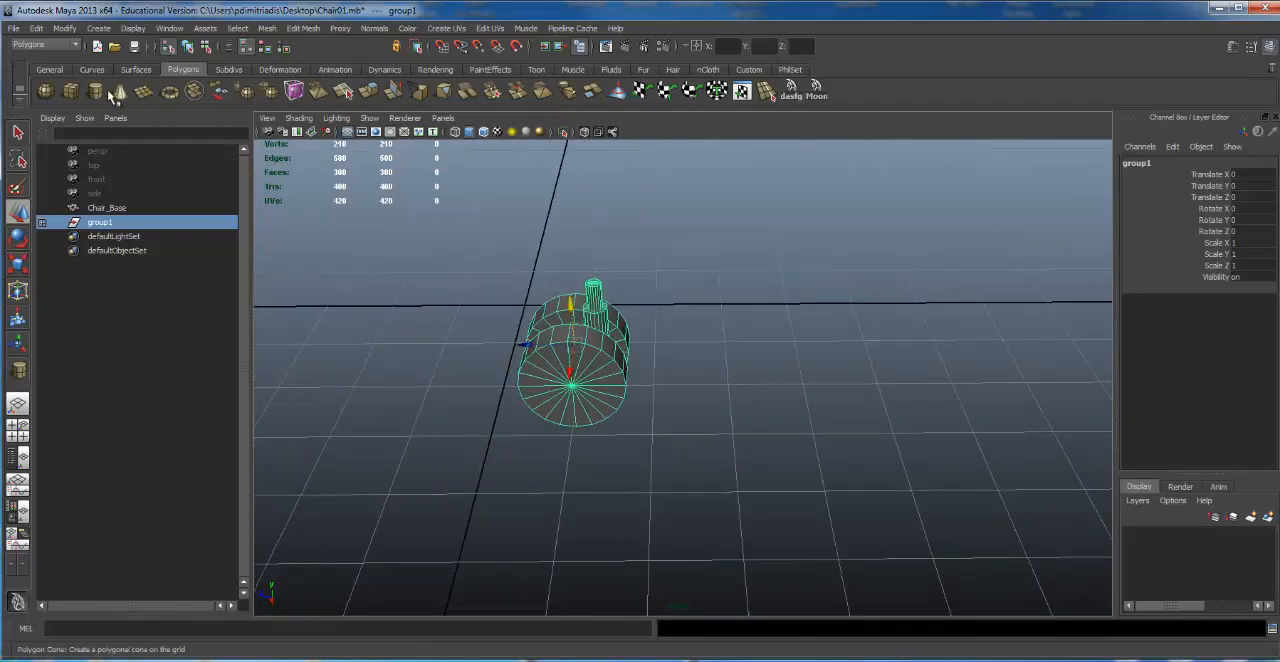
# Step: Create a long, narrow polygon box on the grid beside the caster
pyautogui.click(71, 92)
pyautogui.keyDown('alt'); pyautogui.moveTo(688, 263); pyautogui.dragTo(1141, 346); pyautogui.keyUp('alt')
pyautogui.keyDown('alt'); pyautogui.moveTo(908, 352); pyautogui.dragTo(648, 394, button='middle'); pyautogui.keyUp('alt')
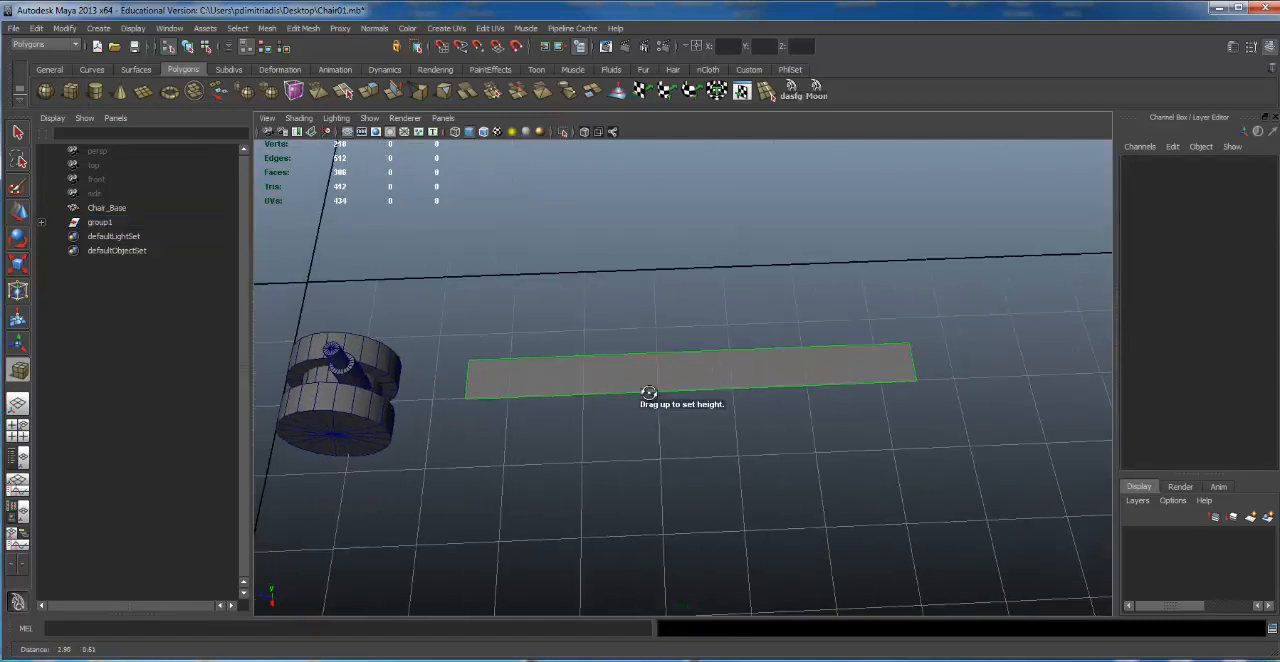
pyautogui.keyDown('alt'); pyautogui.moveTo(648, 394); pyautogui.dragTo(666, 332); pyautogui.keyUp('alt')
pyautogui.keyDown('alt'); pyautogui.moveTo(666, 332); pyautogui.dragTo(786, 378); pyautogui.keyUp('alt')
pyautogui.keyDown('alt'); pyautogui.moveTo(786, 378); pyautogui.dragTo(645, 373, button='right'); pyautogui.keyUp('alt')
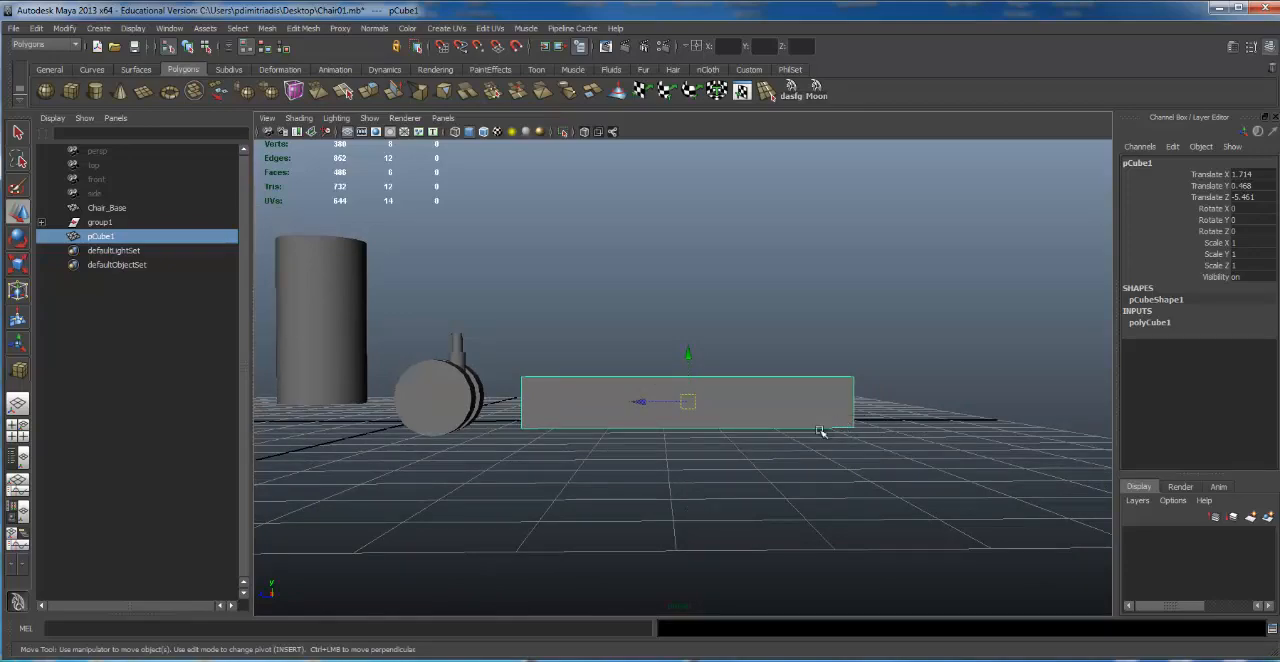
# Step: Raise the box to about 1.68 in Y and shift it so one end lies above the caster
pyautogui.moveTo(685, 358); pyautogui.dragTo(689, 291)
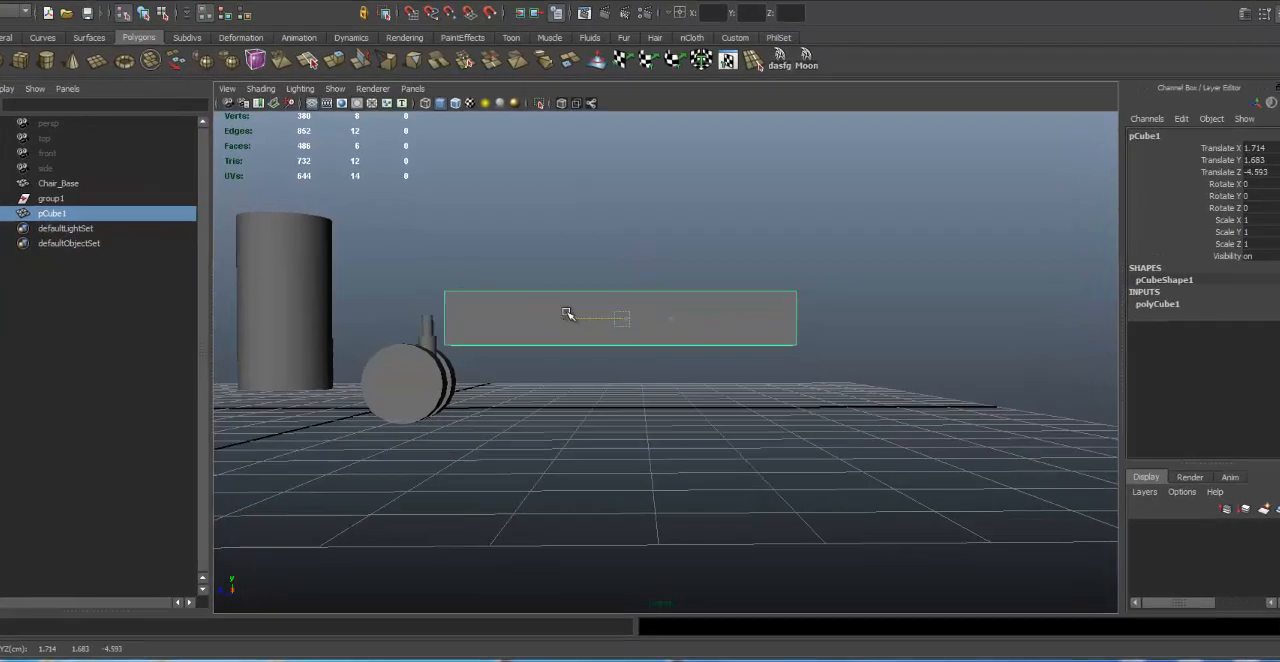
pyautogui.moveTo(567, 313); pyautogui.dragTo(601, 304)
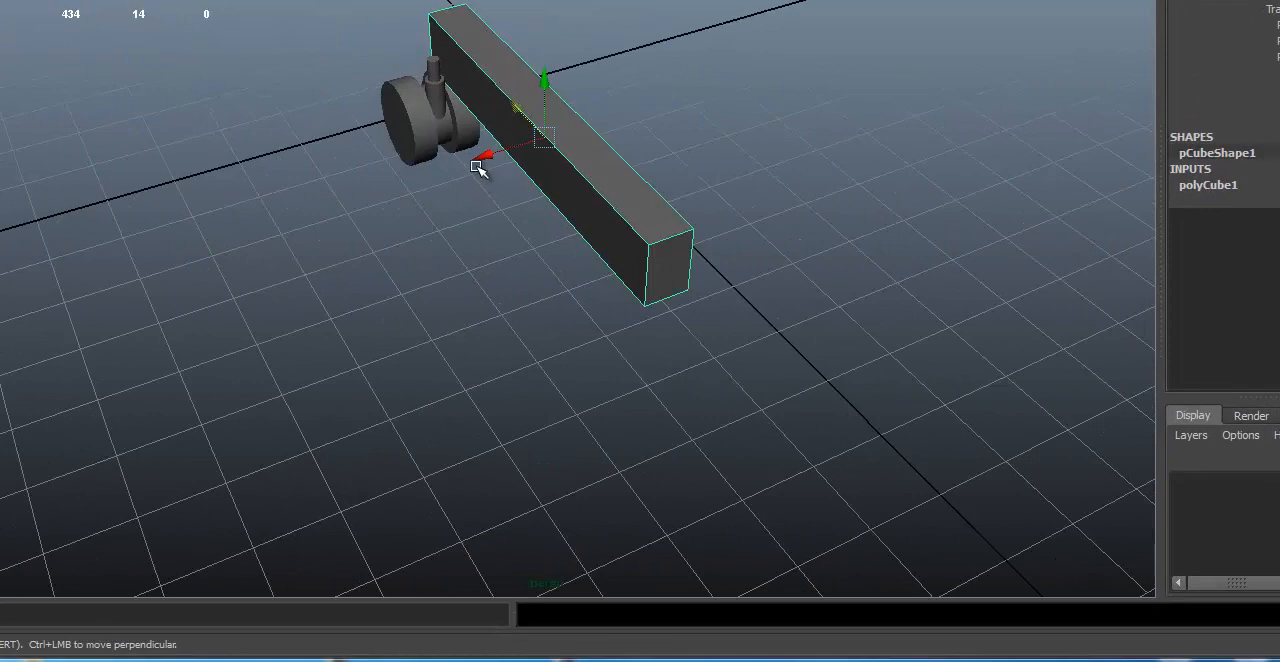
pyautogui.click(473, 168)
pyautogui.keyDown('alt'); pyautogui.moveTo(448, 158); pyautogui.dragTo(395, 152); pyautogui.keyUp('alt')
pyautogui.keyDown('alt'); pyautogui.moveTo(395, 152); pyautogui.dragTo(863, 174, button='right'); pyautogui.keyUp('alt')
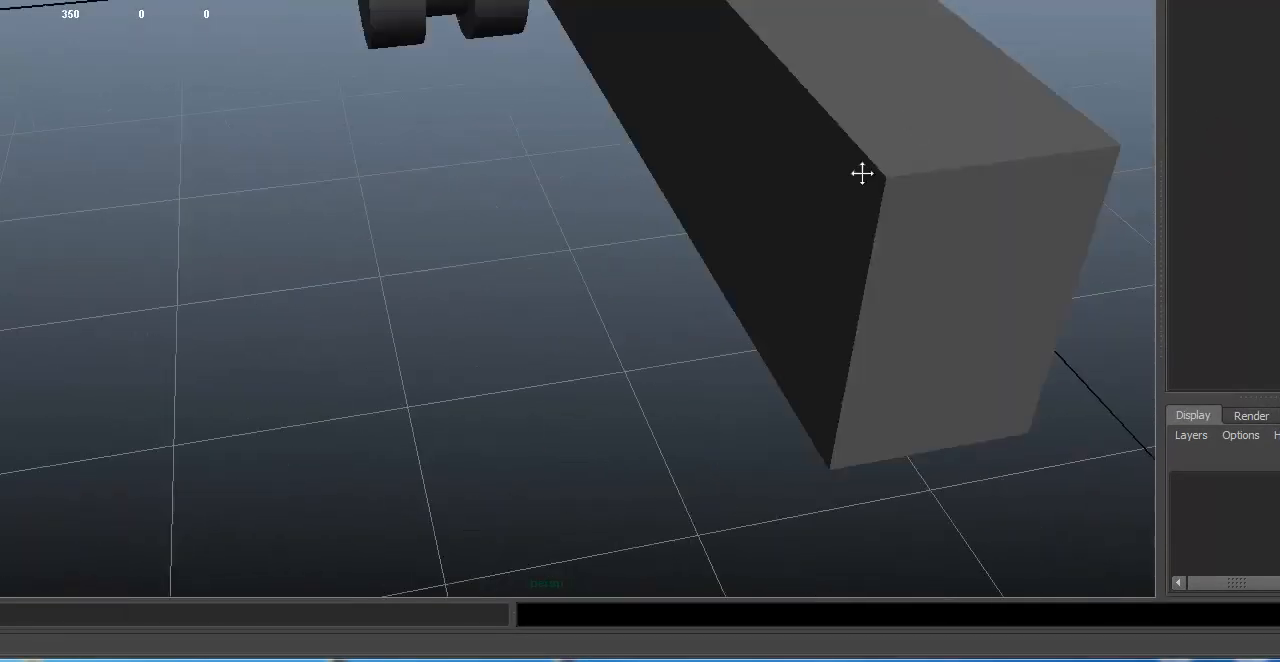
pyautogui.keyDown('alt'); pyautogui.moveTo(863, 174); pyautogui.dragTo(825, 340, button='middle'); pyautogui.keyUp('alt')
pyautogui.click(707, 212)
pyautogui.moveTo(514, 137); pyautogui.dragTo(427, 133)
pyautogui.keyDown('alt'); pyautogui.moveTo(800, 138); pyautogui.dragTo(665, 137, button='right'); pyautogui.keyUp('alt')
pyautogui.keyDown('alt'); pyautogui.moveTo(665, 137); pyautogui.dragTo(826, 107, button='middle'); pyautogui.keyUp('alt')
pyautogui.keyDown('alt'); pyautogui.moveTo(826, 107); pyautogui.dragTo(963, 141); pyautogui.keyUp('alt')
# Step: Fine-tune the box's sideways position to center its width over the caster stem
pyautogui.keyDown('alt'); pyautogui.moveTo(434, 297); pyautogui.dragTo(401, 293); pyautogui.keyUp('alt')
pyautogui.keyDown('alt'); pyautogui.moveTo(401, 293); pyautogui.dragTo(665, 276, button='right'); pyautogui.keyUp('alt')
pyautogui.keyDown('alt'); pyautogui.moveTo(665, 276); pyautogui.dragTo(688, 260, button='middle'); pyautogui.keyUp('alt')
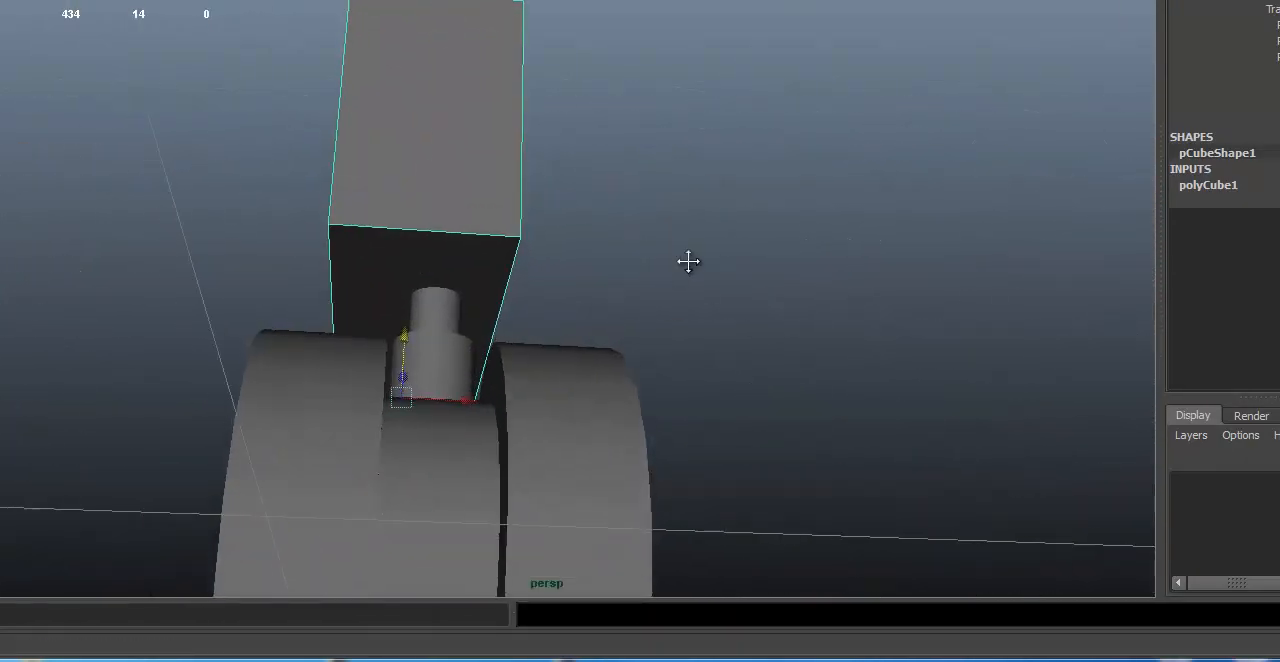
pyautogui.keyDown('alt'); pyautogui.moveTo(688, 260); pyautogui.dragTo(676, 264); pyautogui.keyUp('alt')
pyautogui.keyDown('alt'); pyautogui.moveTo(676, 264); pyautogui.dragTo(834, 255, button='right'); pyautogui.keyUp('alt')
pyautogui.keyDown('alt'); pyautogui.moveTo(643, 299); pyautogui.dragTo(733, 261, button='middle'); pyautogui.keyUp('alt')
pyautogui.keyDown('alt'); pyautogui.moveTo(733, 261); pyautogui.dragTo(717, 263); pyautogui.keyUp('alt')
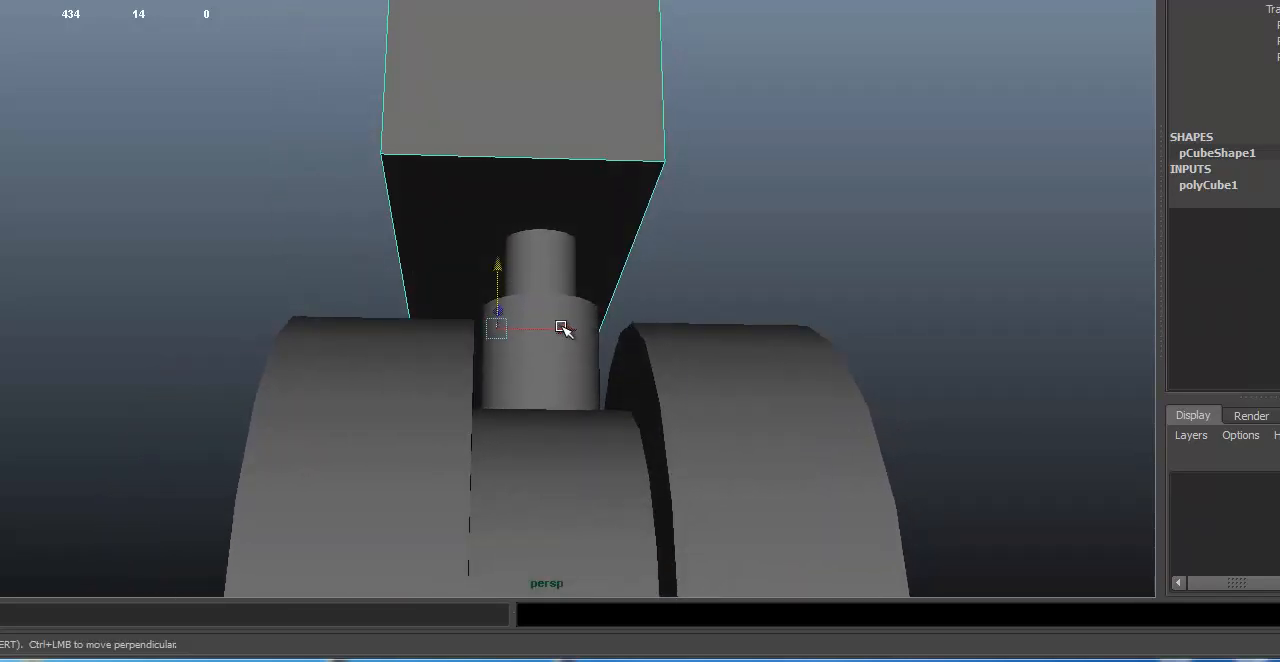
pyautogui.moveTo(562, 328); pyautogui.dragTo(575, 329)
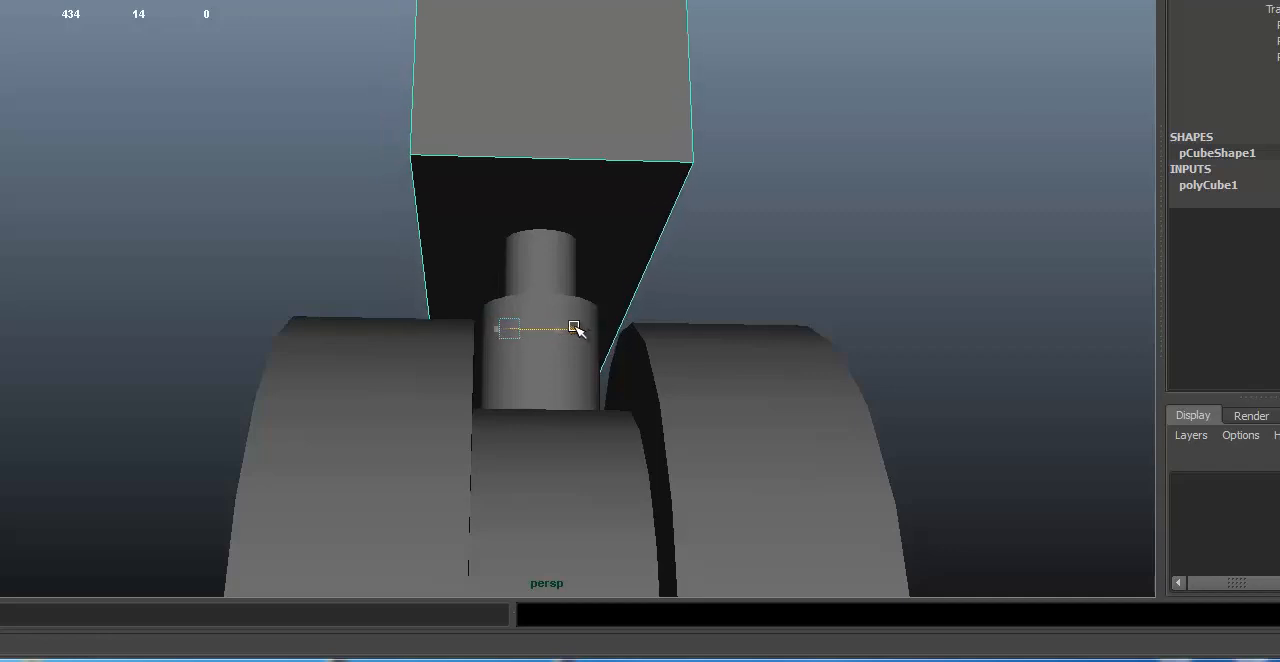
# Step: In vertex mode, move the upper vertices at the box's caster end inward to give that end a slope
pyautogui.keyDown('alt'); pyautogui.moveTo(626, 214); pyautogui.dragTo(963, 217); pyautogui.keyUp('alt')
pyautogui.keyDown('alt'); pyautogui.moveTo(963, 217); pyautogui.dragTo(189, 252, button='right'); pyautogui.keyUp('alt')
pyautogui.keyDown('alt'); pyautogui.moveTo(652, 224); pyautogui.dragTo(531, 268); pyautogui.keyUp('alt')
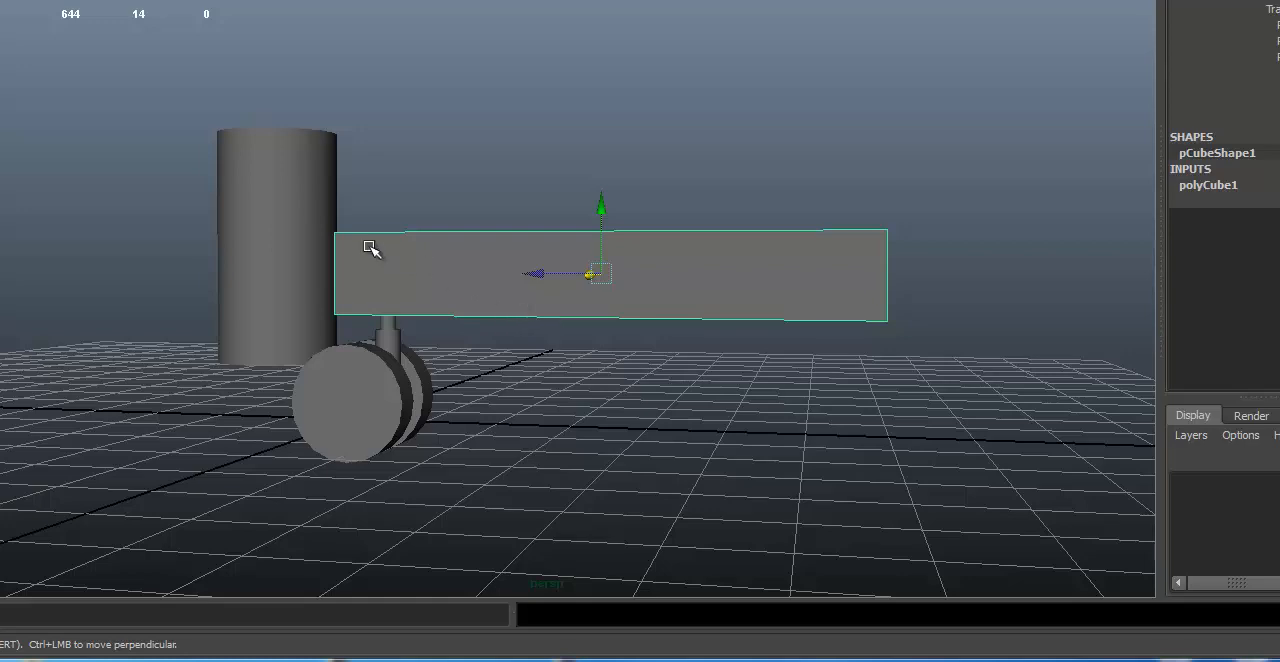
pyautogui.keyDown('alt'); pyautogui.moveTo(510, 212); pyautogui.dragTo(466, 249); pyautogui.keyUp('alt')
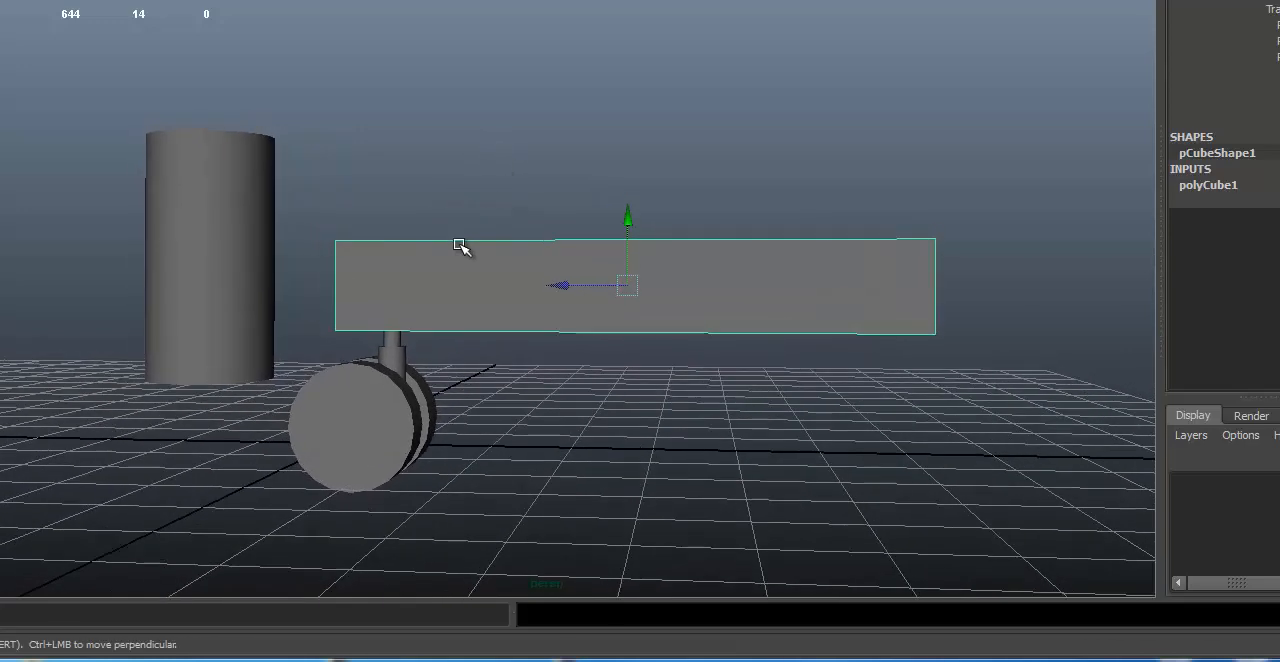
pyautogui.rightClick(460, 246)
pyautogui.click(389, 247)
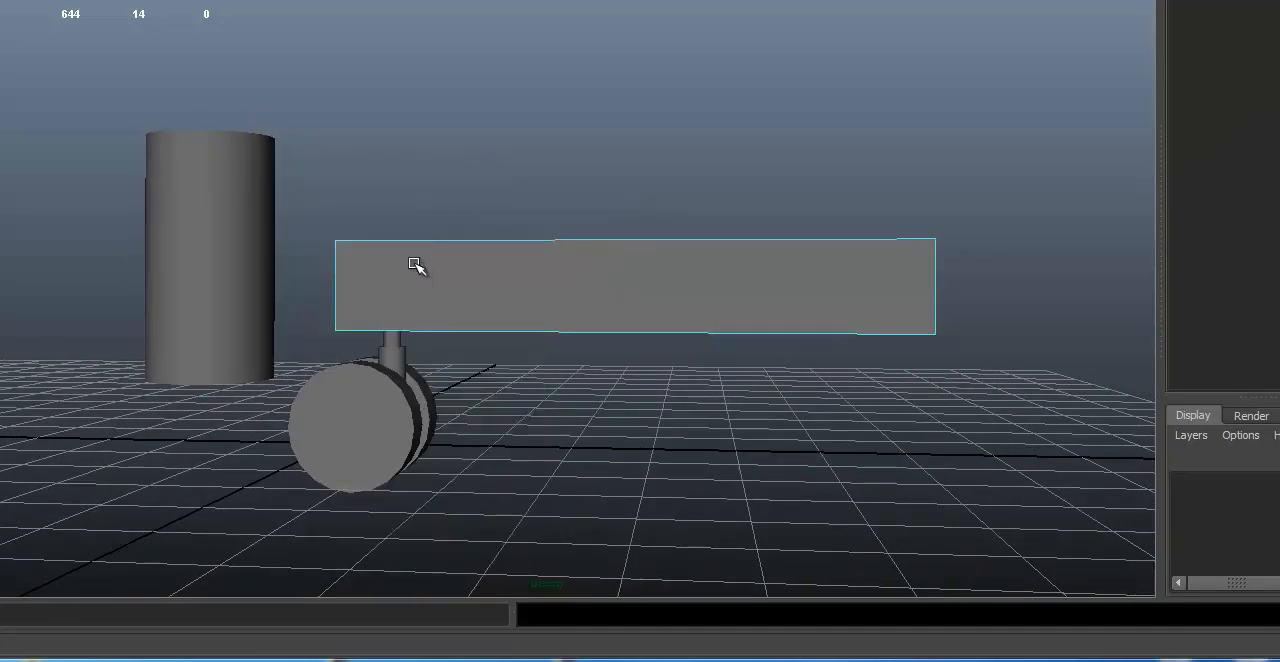
pyautogui.keyDown('alt'); pyautogui.moveTo(417, 244); pyautogui.dragTo(682, 151); pyautogui.keyUp('alt')
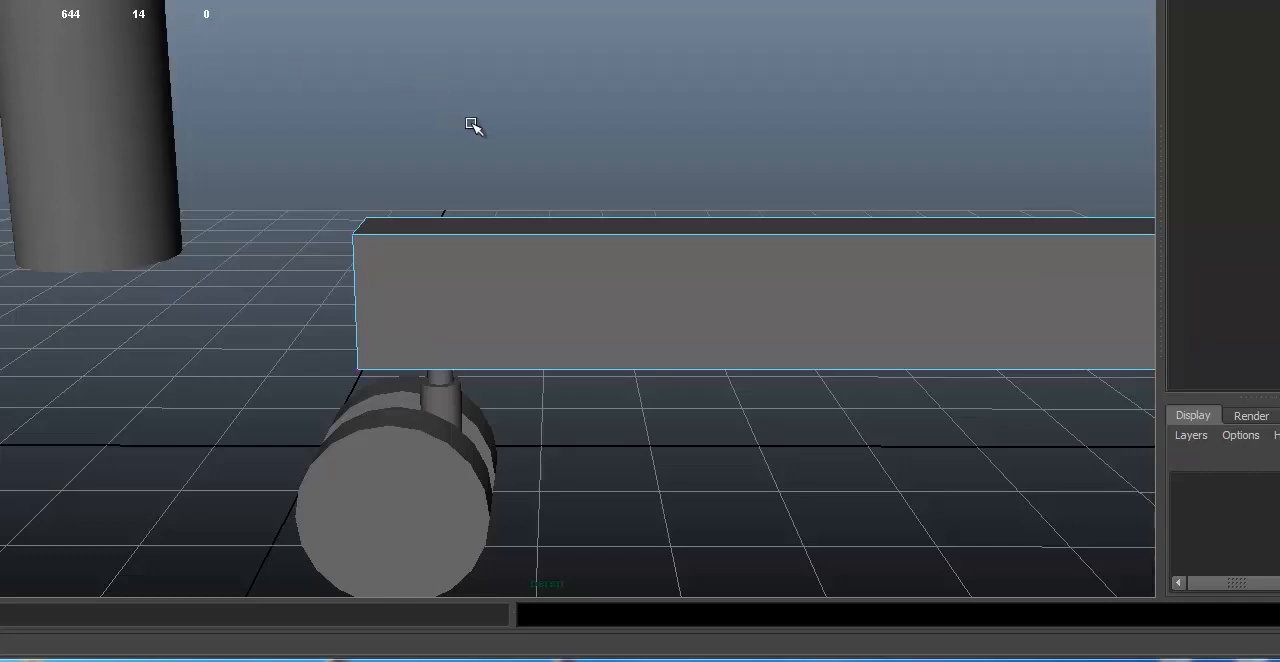
pyautogui.keyDown('alt'); pyautogui.moveTo(669, 208); pyautogui.dragTo(578, 186); pyautogui.keyUp('alt')
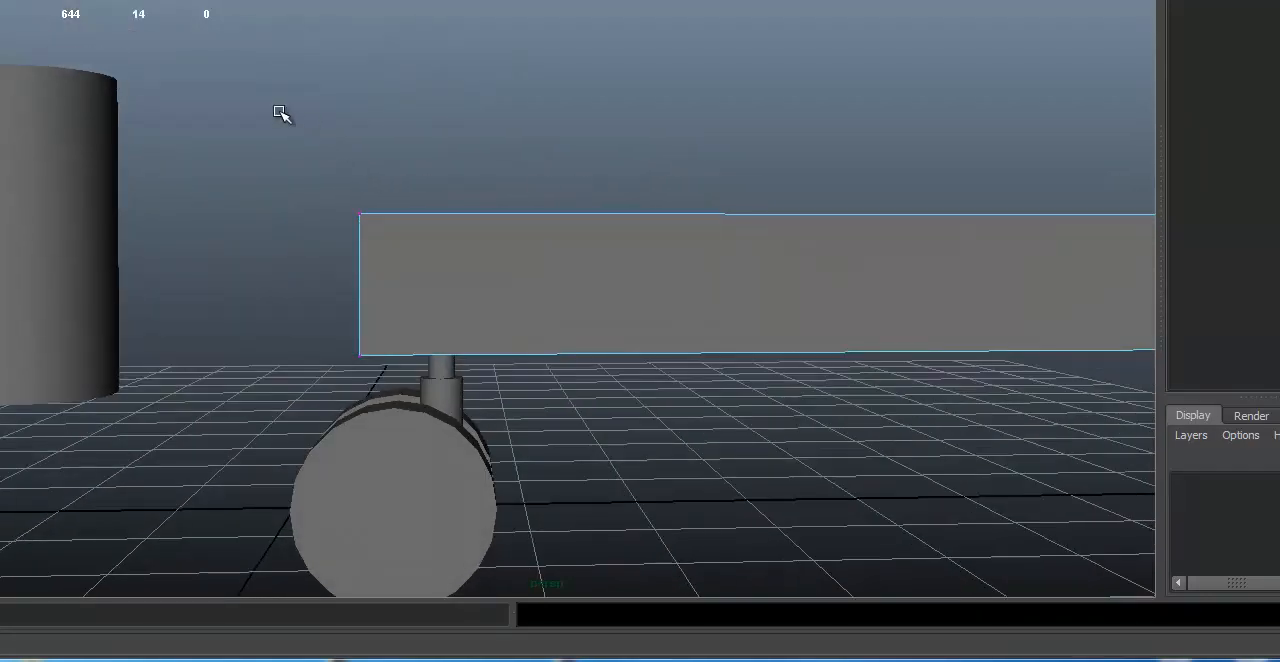
pyautogui.moveTo(279, 113); pyautogui.dragTo(505, 235)
pyautogui.keyDown('alt'); pyautogui.moveTo(871, 271); pyautogui.dragTo(595, 262); pyautogui.keyUp('alt')
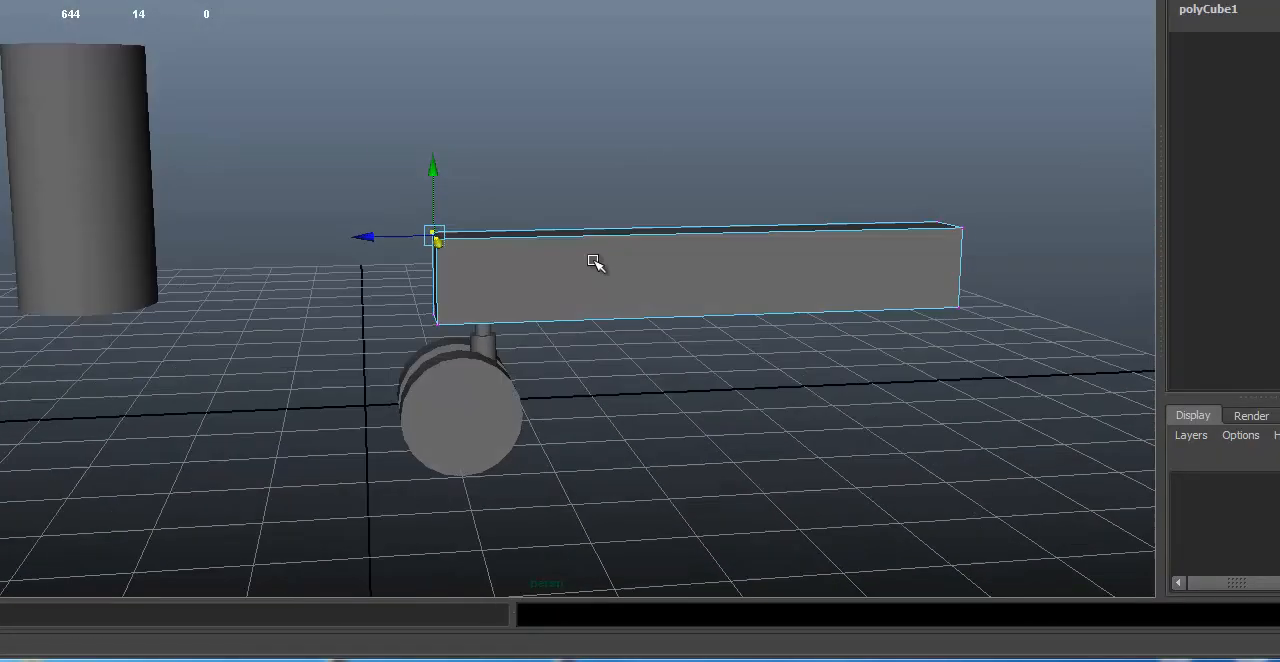
pyautogui.moveTo(366, 237); pyautogui.dragTo(428, 243)
# Step: Raise the upper vertices at the box's far end so its top edge slopes up away from the caster
pyautogui.keyDown('alt'); pyautogui.moveTo(428, 243); pyautogui.dragTo(304, 181); pyautogui.keyUp('alt')
pyautogui.moveTo(557, 246); pyautogui.dragTo(696, 347)
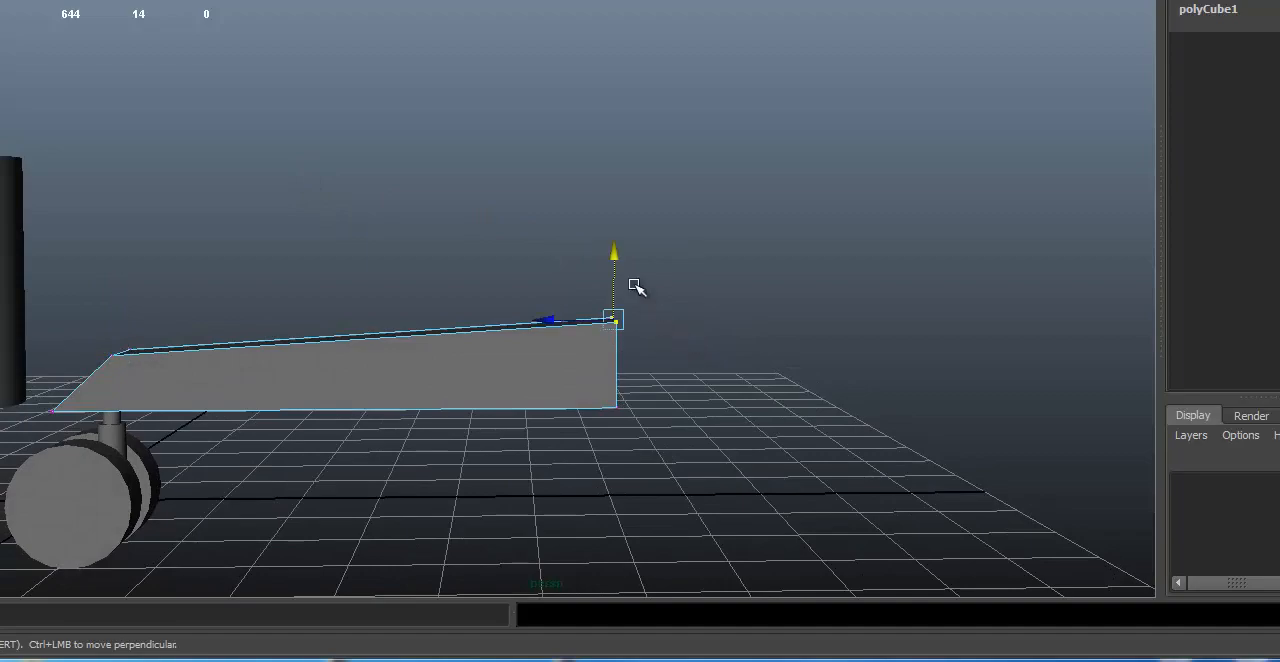
pyautogui.moveTo(611, 255); pyautogui.dragTo(611, 206)
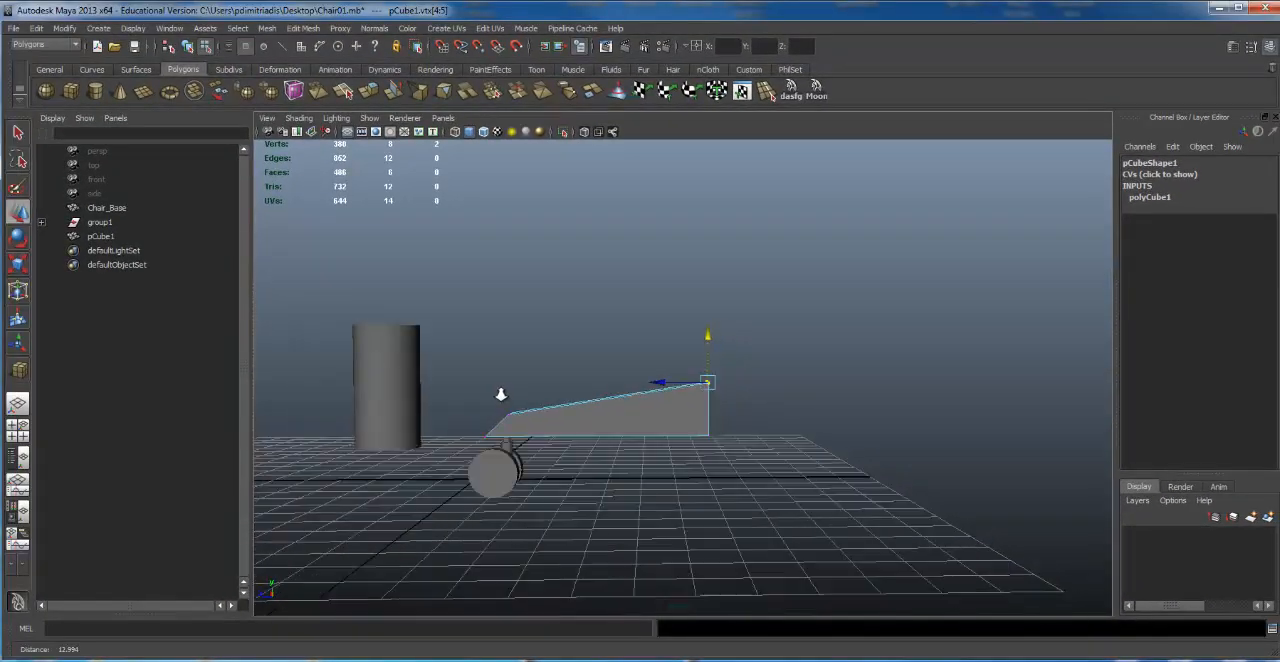
pyautogui.keyDown('alt'); pyautogui.moveTo(463, 378); pyautogui.dragTo(502, 408); pyautogui.keyUp('alt')
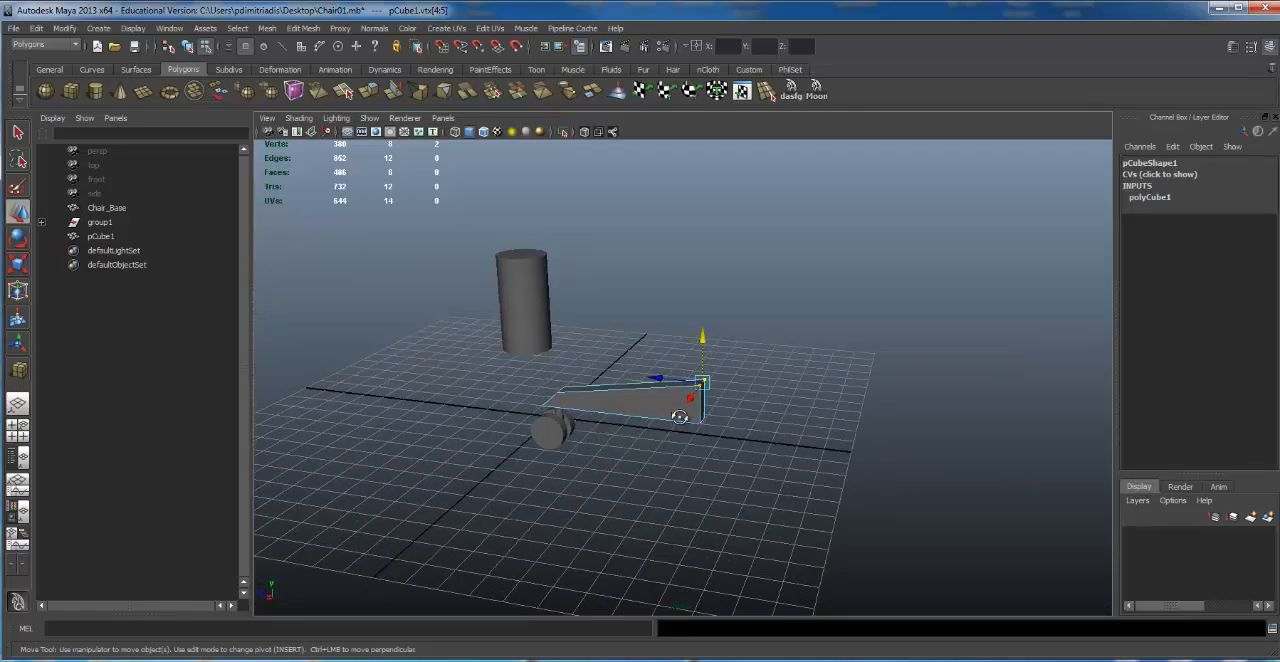
pyautogui.keyDown('alt'); pyautogui.moveTo(680, 417); pyautogui.dragTo(789, 391); pyautogui.keyUp('alt')
pyautogui.keyDown('alt'); pyautogui.moveTo(789, 391); pyautogui.dragTo(777, 397, button='right'); pyautogui.keyUp('alt')
pyautogui.keyDown('alt'); pyautogui.moveTo(777, 397); pyautogui.dragTo(524, 421); pyautogui.keyUp('alt')
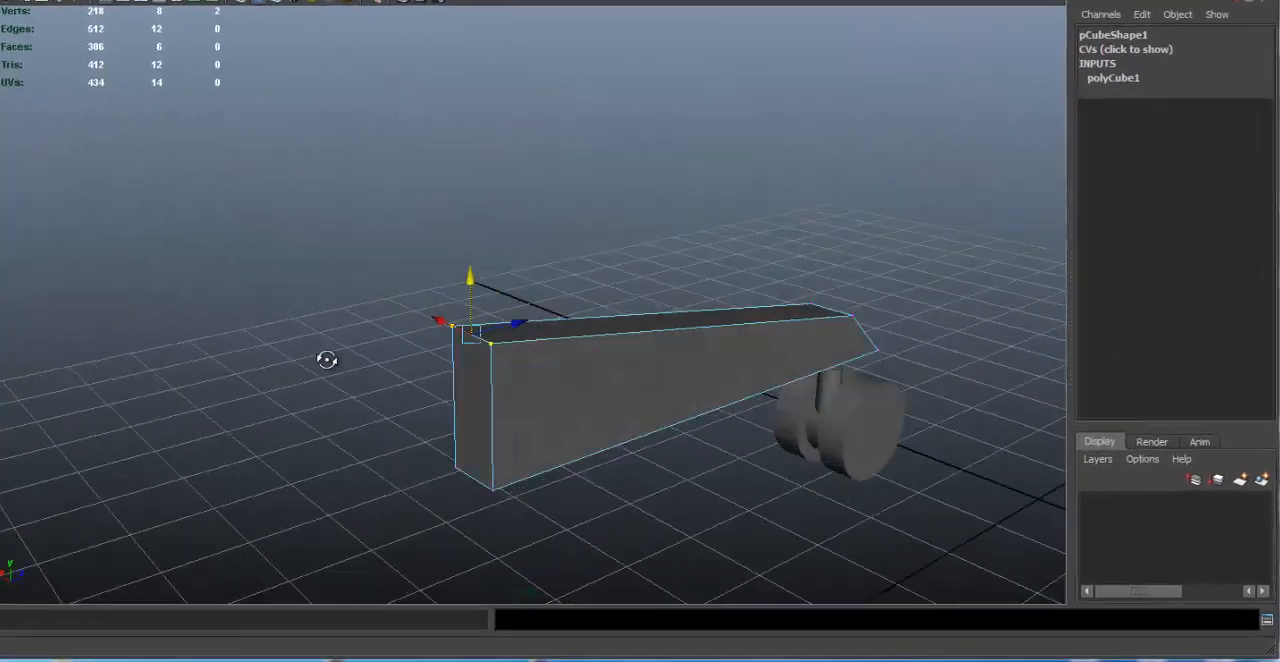
pyautogui.keyDown('alt'); pyautogui.moveTo(327, 360); pyautogui.dragTo(520, 303); pyautogui.keyUp('alt')
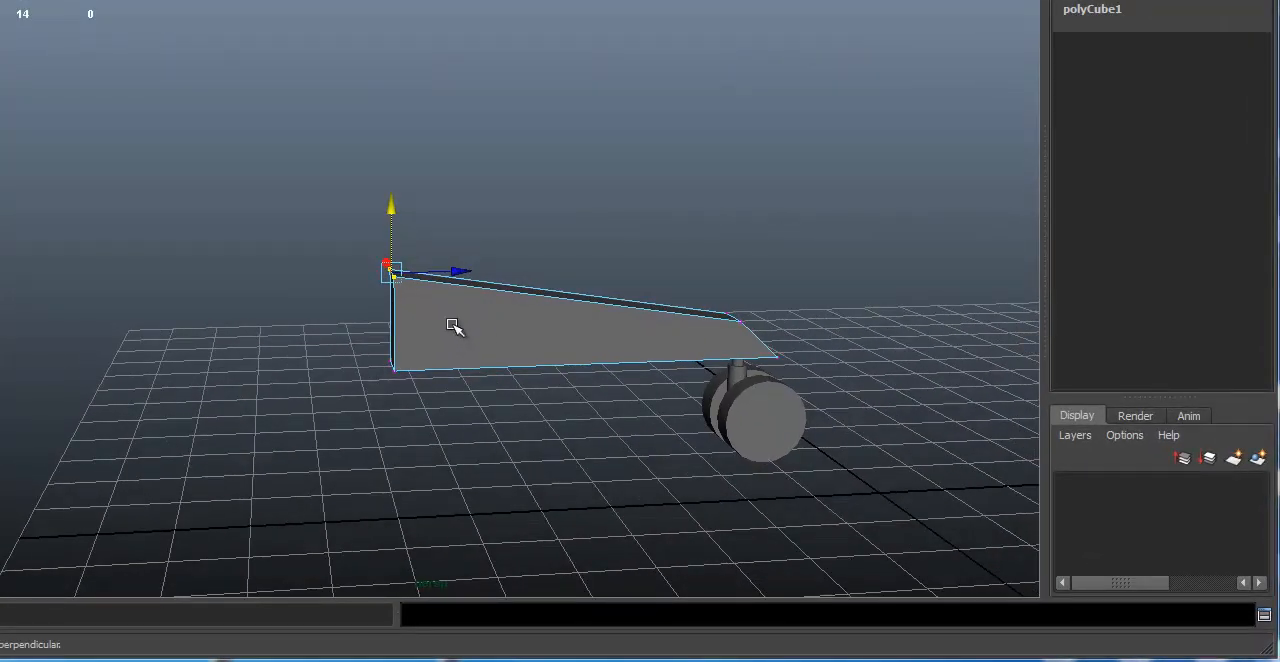
# Step: Try to move the raised vertices at the box's tall end and undo the change
pyautogui.keyDown('alt'); pyautogui.moveTo(466, 381); pyautogui.dragTo(474, 332); pyautogui.keyUp('alt')
pyautogui.keyDown('alt'); pyautogui.moveTo(487, 287); pyautogui.dragTo(517, 234); pyautogui.keyUp('alt')
pyautogui.hotkey('ctrl', 'z')
# Step: Select the lower vertices at the box's tall end and adjust their lengthwise position
pyautogui.keyDown('alt'); pyautogui.moveTo(460, 261); pyautogui.dragTo(412, 160); pyautogui.keyUp('alt')
pyautogui.keyDown('alt'); pyautogui.moveTo(414, 160); pyautogui.dragTo(400, 92, button='middle'); pyautogui.keyUp('alt')
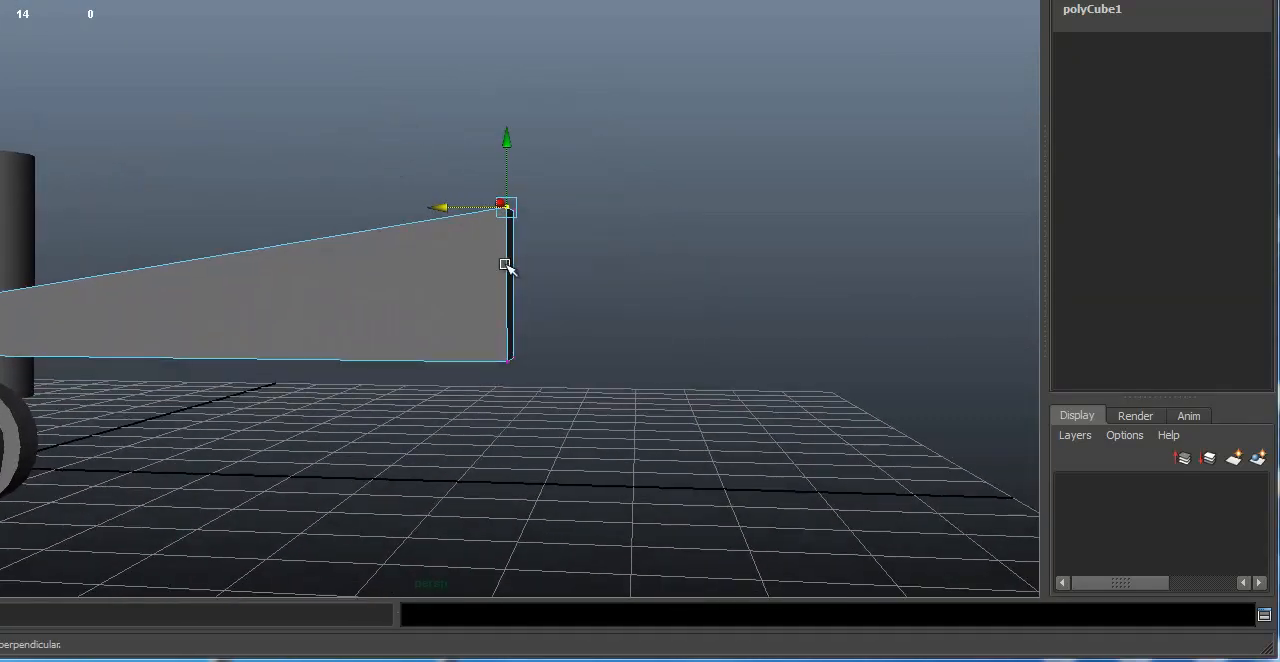
pyautogui.moveTo(446, 293); pyautogui.dragTo(640, 475)
pyautogui.keyDown('alt'); pyautogui.moveTo(406, 229); pyautogui.dragTo(581, 222, button='right'); pyautogui.keyUp('alt')
pyautogui.keyDown('alt'); pyautogui.moveTo(581, 222); pyautogui.dragTo(607, 226, button='middle'); pyautogui.keyUp('alt')
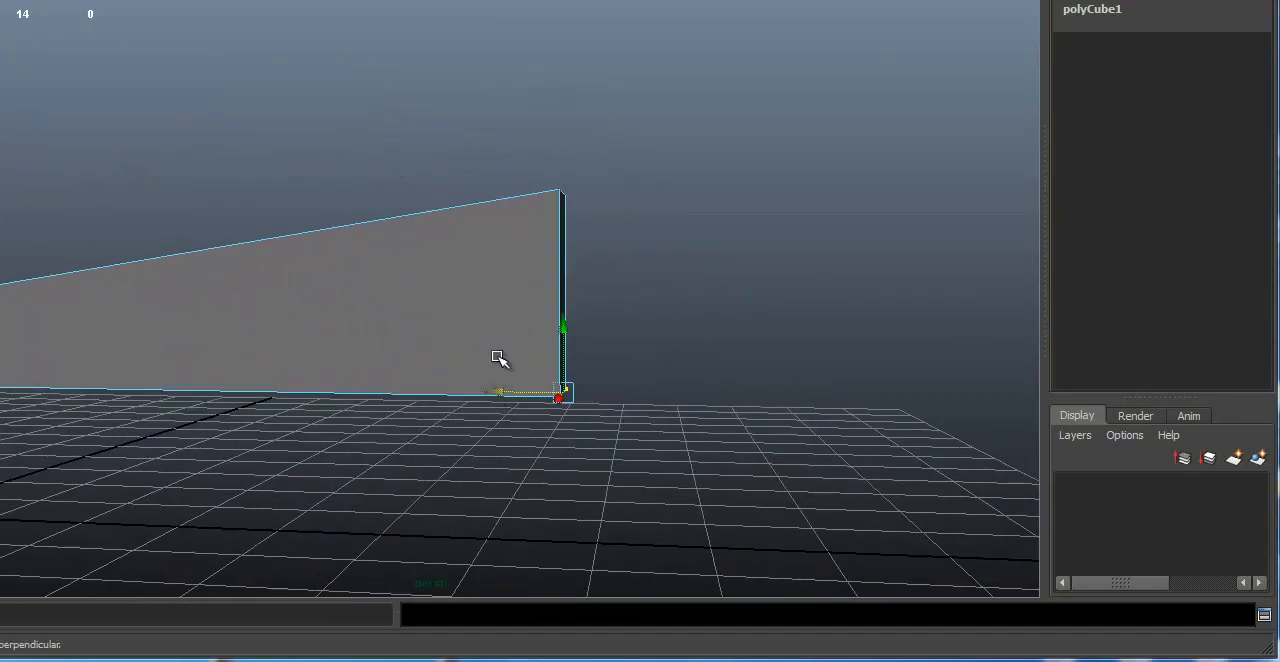
pyautogui.keyDown('alt'); pyautogui.moveTo(551, 200); pyautogui.dragTo(590, 209); pyautogui.keyUp('alt')
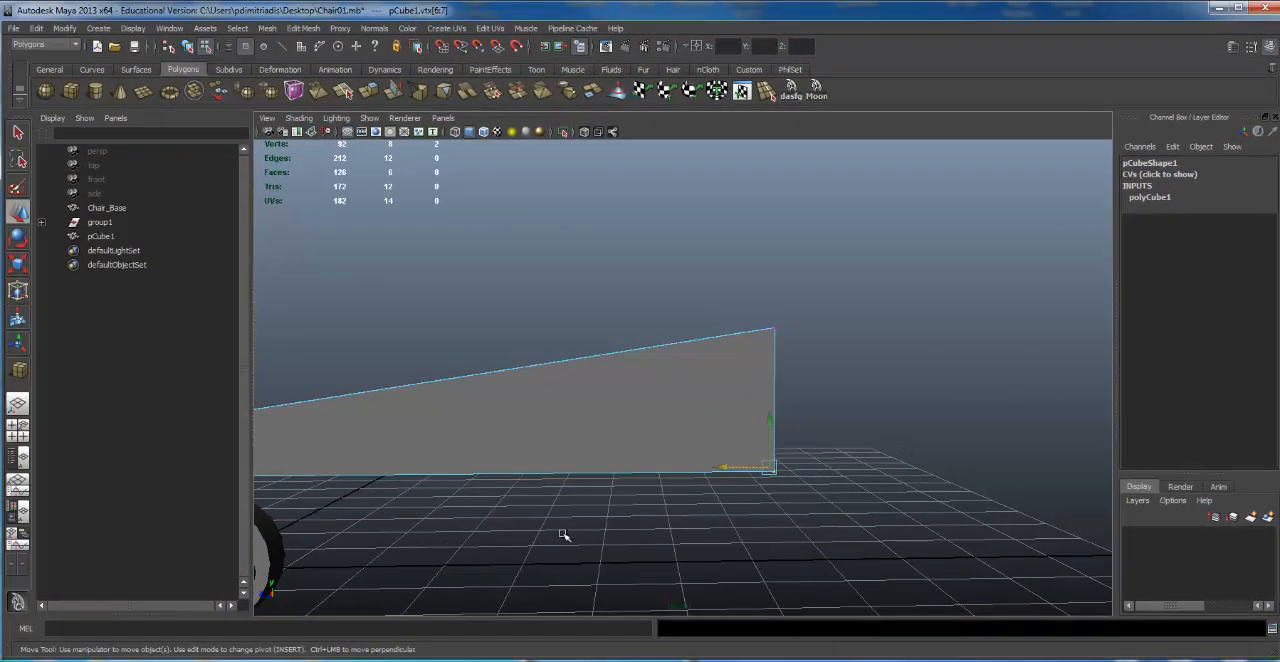
pyautogui.scroll(-5, 563, 535)
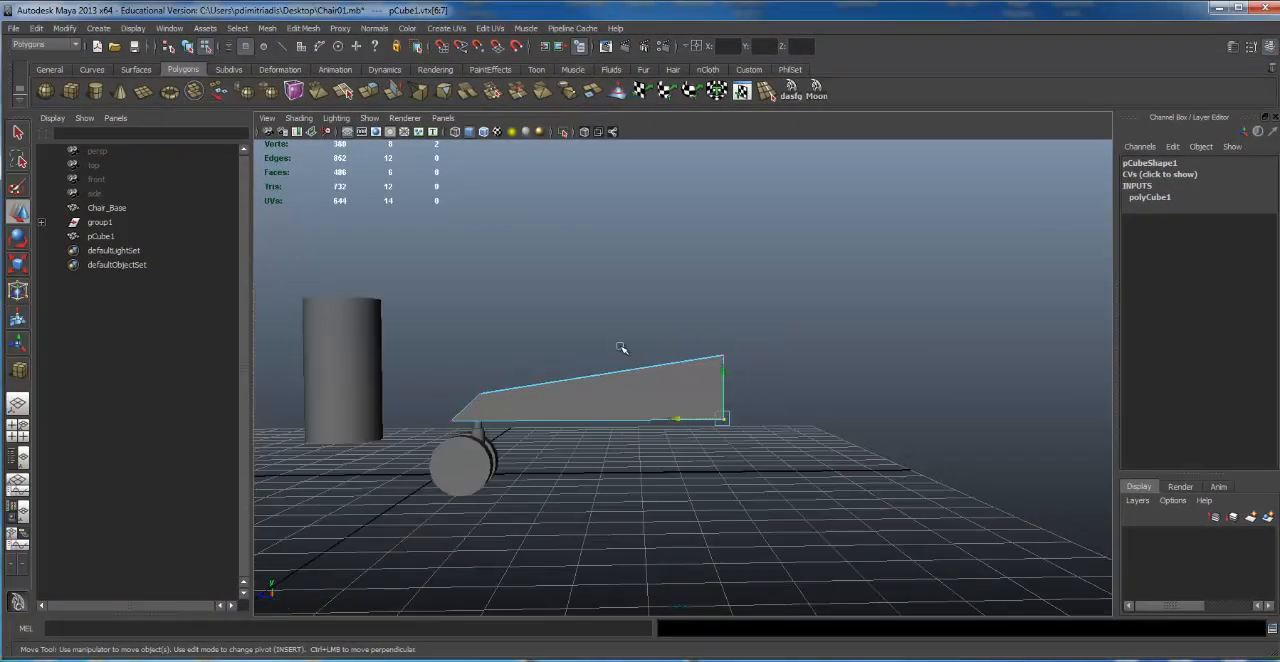
# Step: Select the upper vertices at the box's sloped caster end and adjust their height
pyautogui.keyDown('alt'); pyautogui.moveTo(603, 420); pyautogui.dragTo(490, 419); pyautogui.keyUp('alt')
pyautogui.keyDown('alt'); pyautogui.moveTo(565, 394); pyautogui.dragTo(523, 366); pyautogui.keyUp('alt')
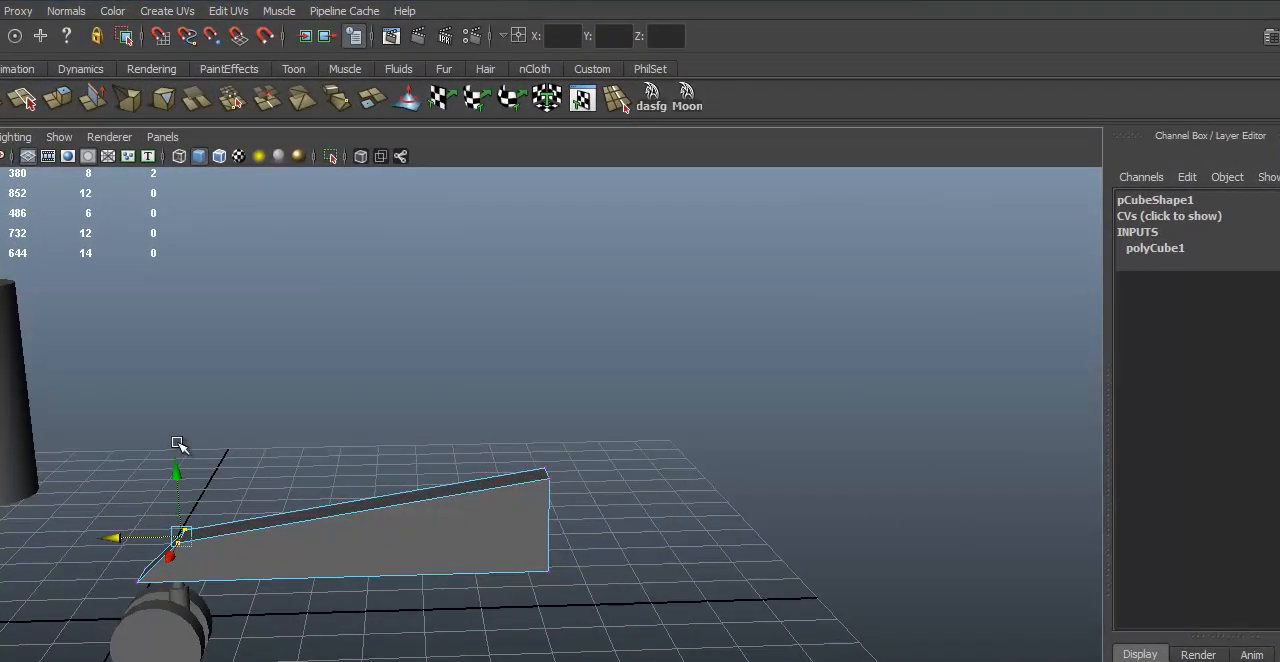
pyautogui.moveTo(176, 460); pyautogui.dragTo(594, 500)
pyautogui.keyDown('alt'); pyautogui.moveTo(632, 571); pyautogui.dragTo(706, 429); pyautogui.keyUp('alt')
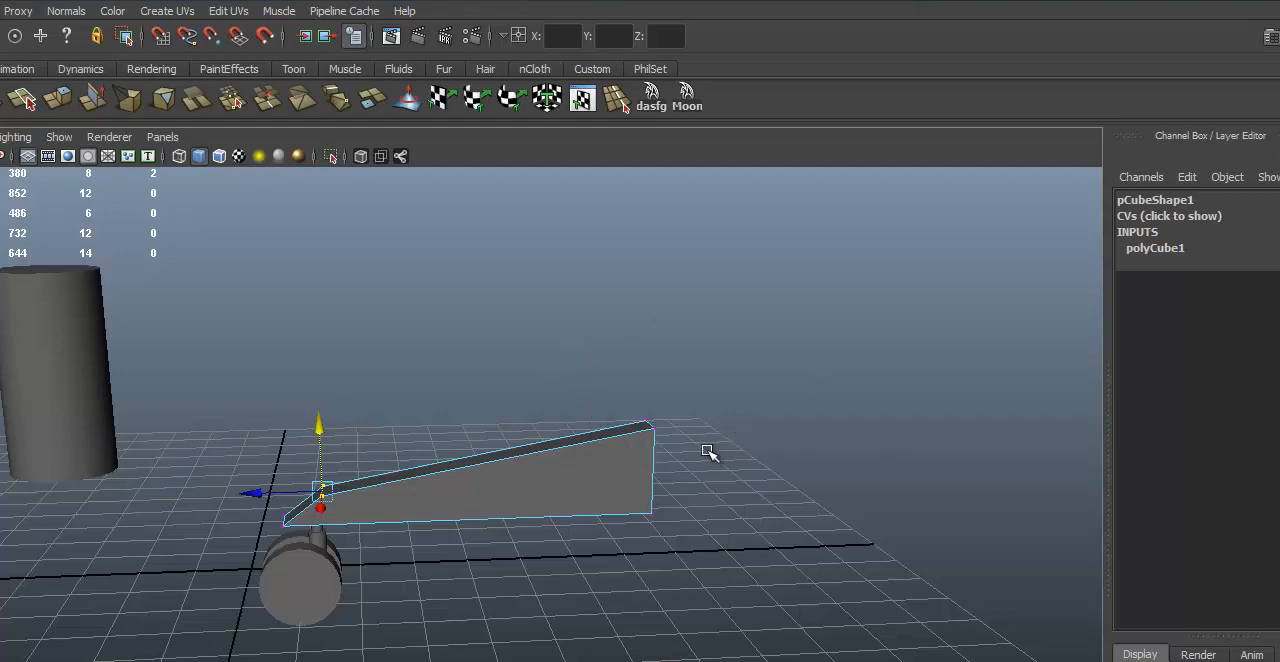
pyautogui.keyDown('alt'); pyautogui.moveTo(529, 505); pyautogui.dragTo(190, 483); pyautogui.keyUp('alt')
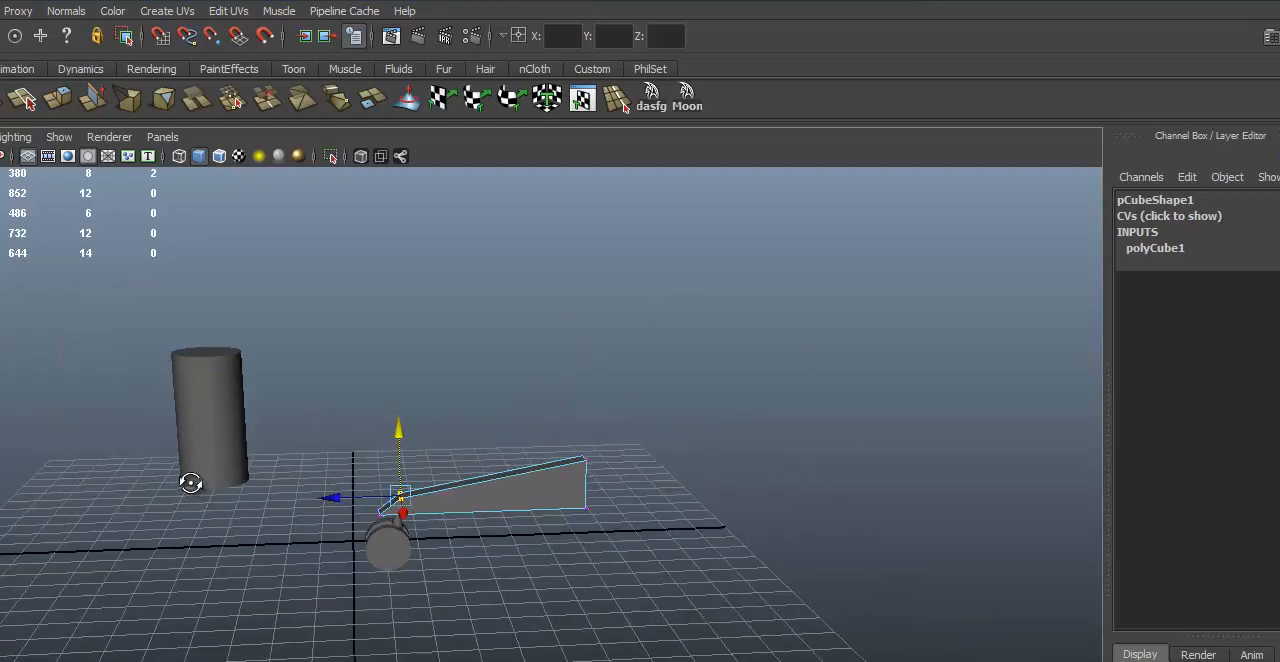
pyautogui.keyDown('alt'); pyautogui.moveTo(190, 483); pyautogui.dragTo(638, 531, button='right'); pyautogui.keyUp('alt')
pyautogui.keyDown('alt'); pyautogui.moveTo(569, 531); pyautogui.dragTo(505, 585); pyautogui.keyUp('alt')
pyautogui.keyDown('alt'); pyautogui.moveTo(133, 368); pyautogui.dragTo(170, 358, button='middle'); pyautogui.keyUp('alt')
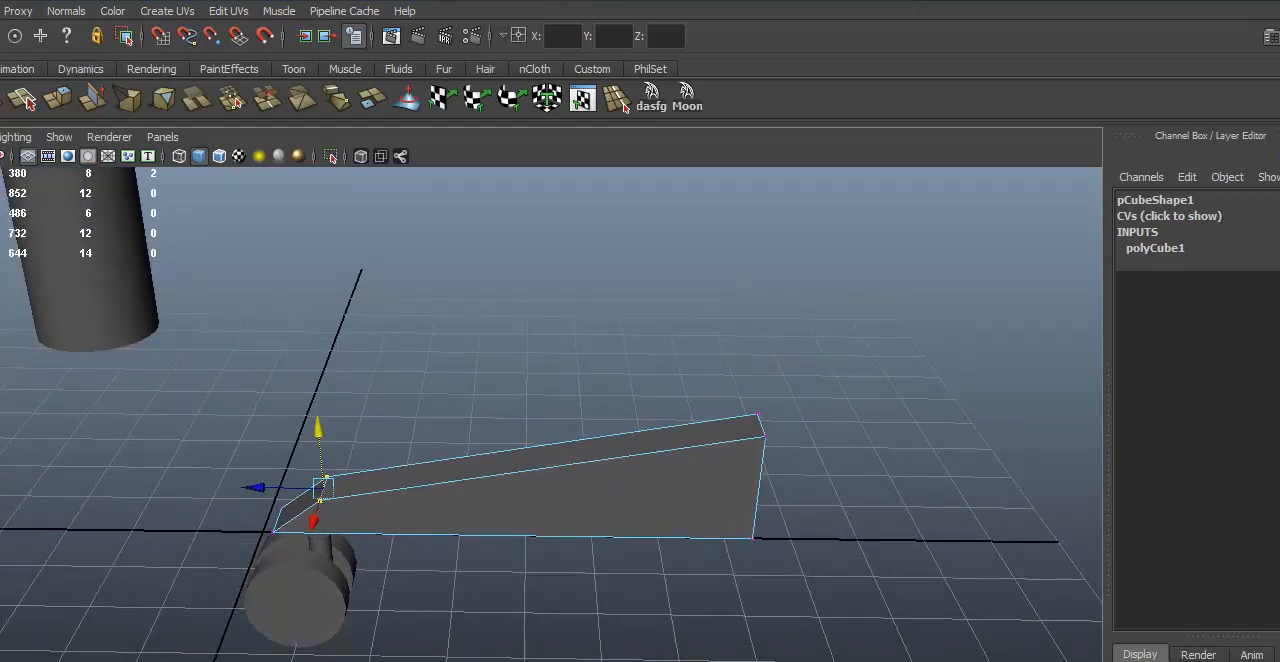
# Step: Save the scene as Chair01.mb in the Chair Model folder on the Desktop, replacing the existing file
pyautogui.hotkey('ctrl', 'shift', 's')
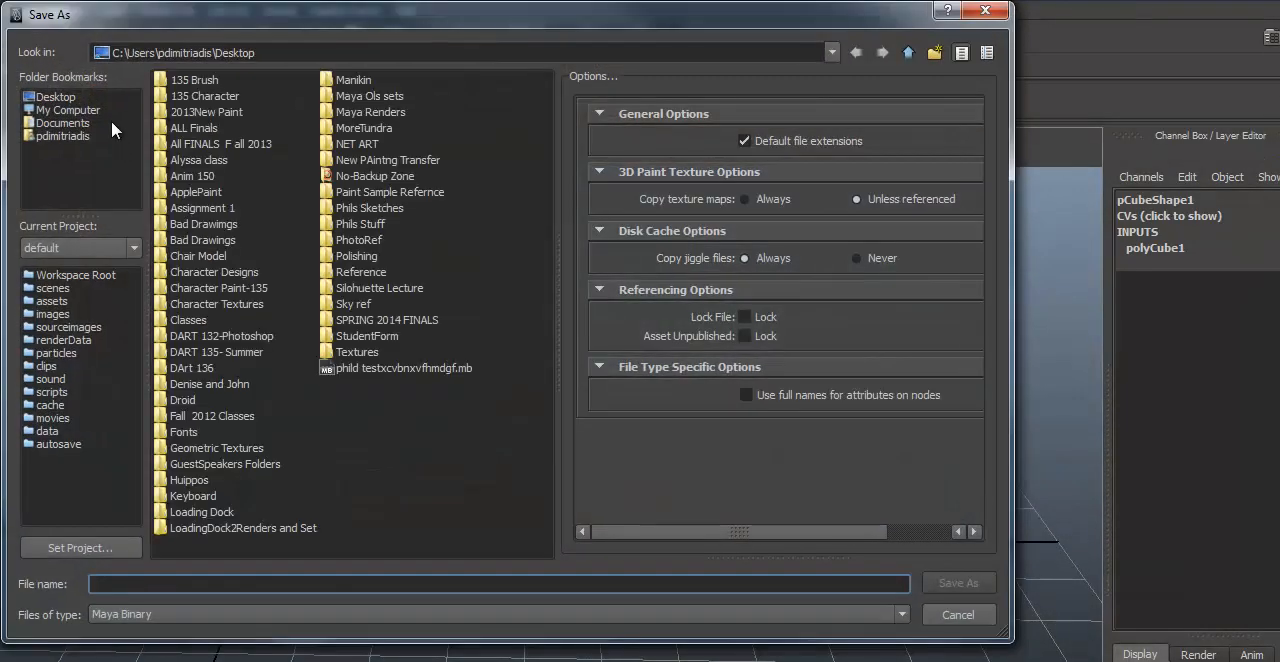
pyautogui.click(64, 97)
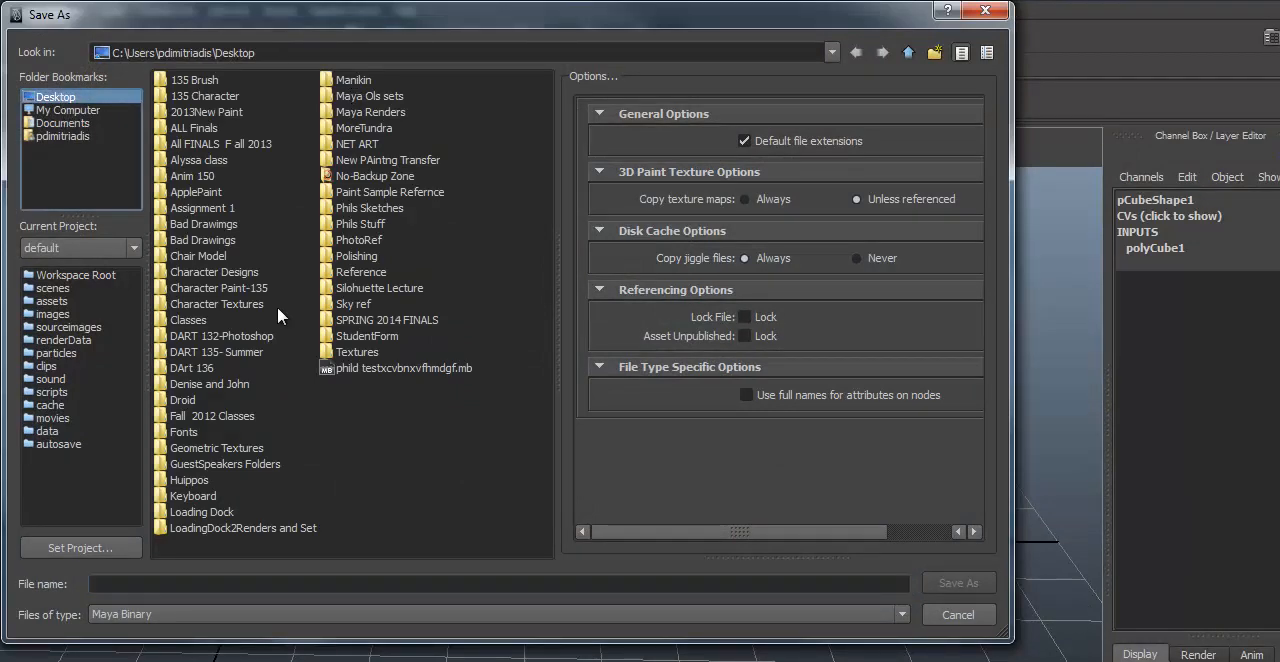
pyautogui.doubleClick(199, 257)
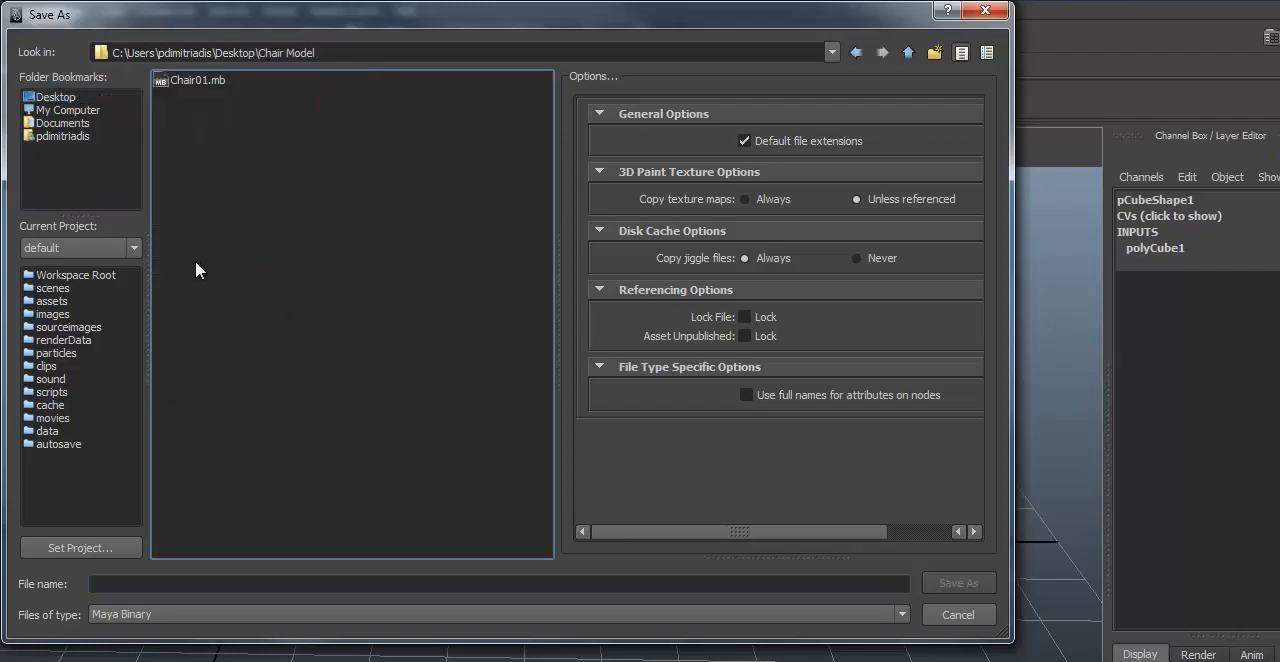
pyautogui.click(211, 81)
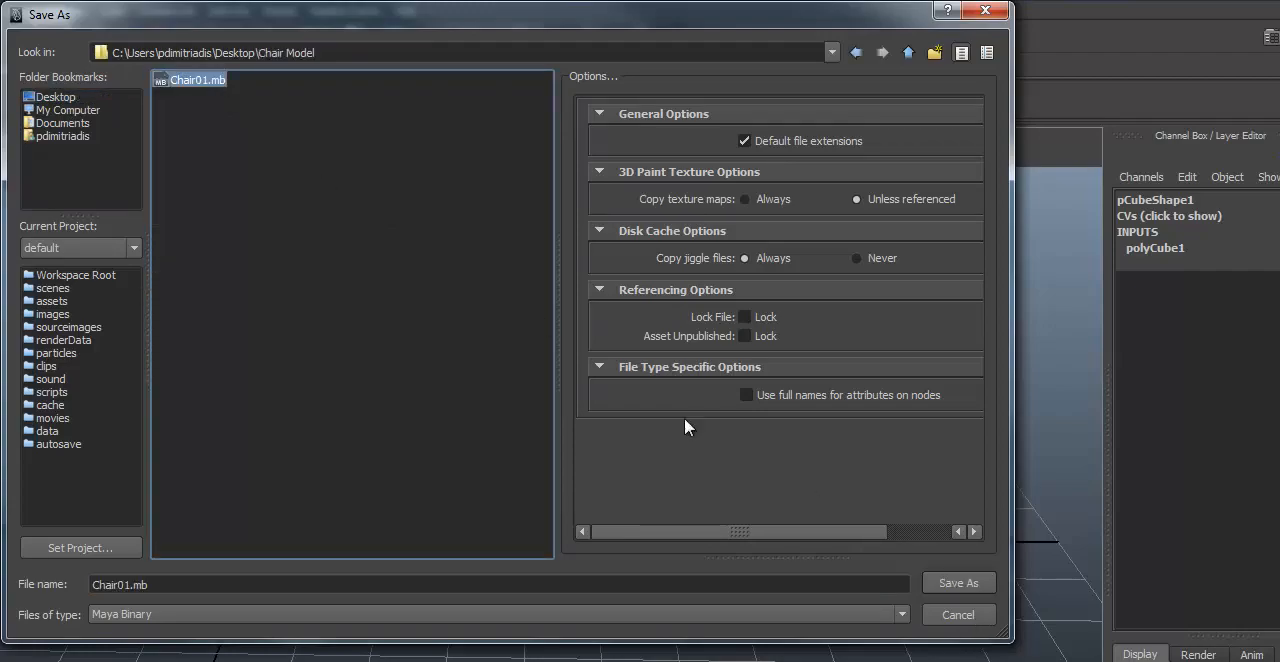
pyautogui.click(968, 585)
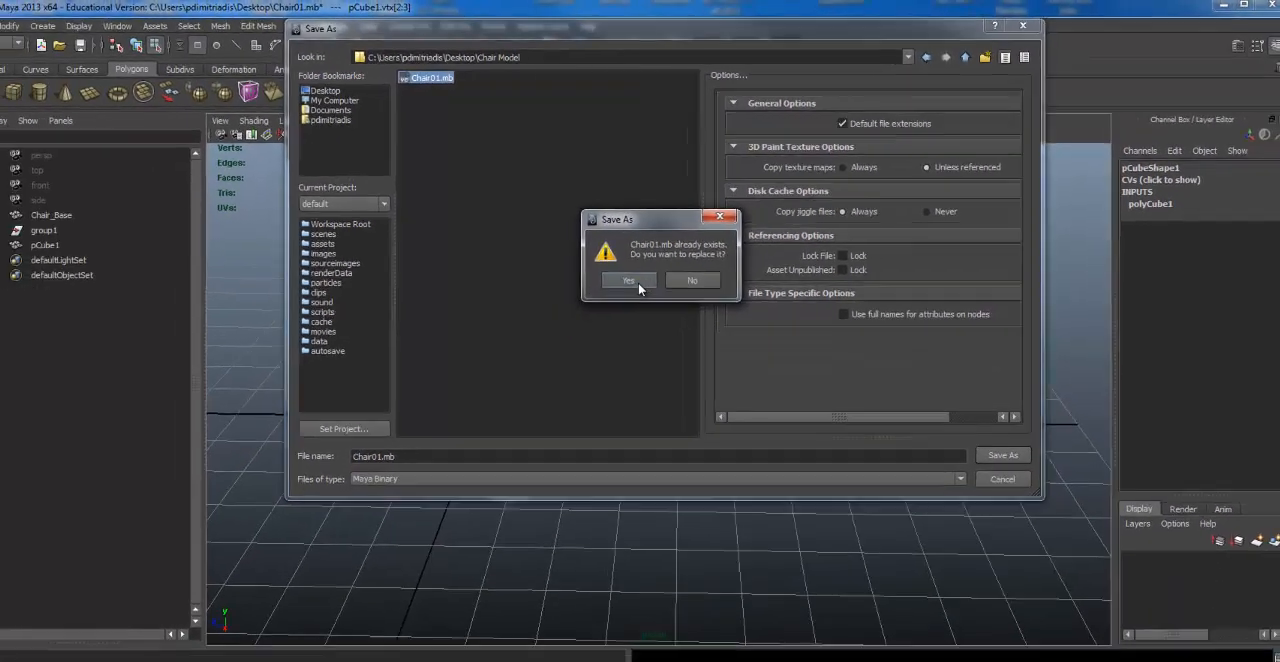
pyautogui.click(531, 320)
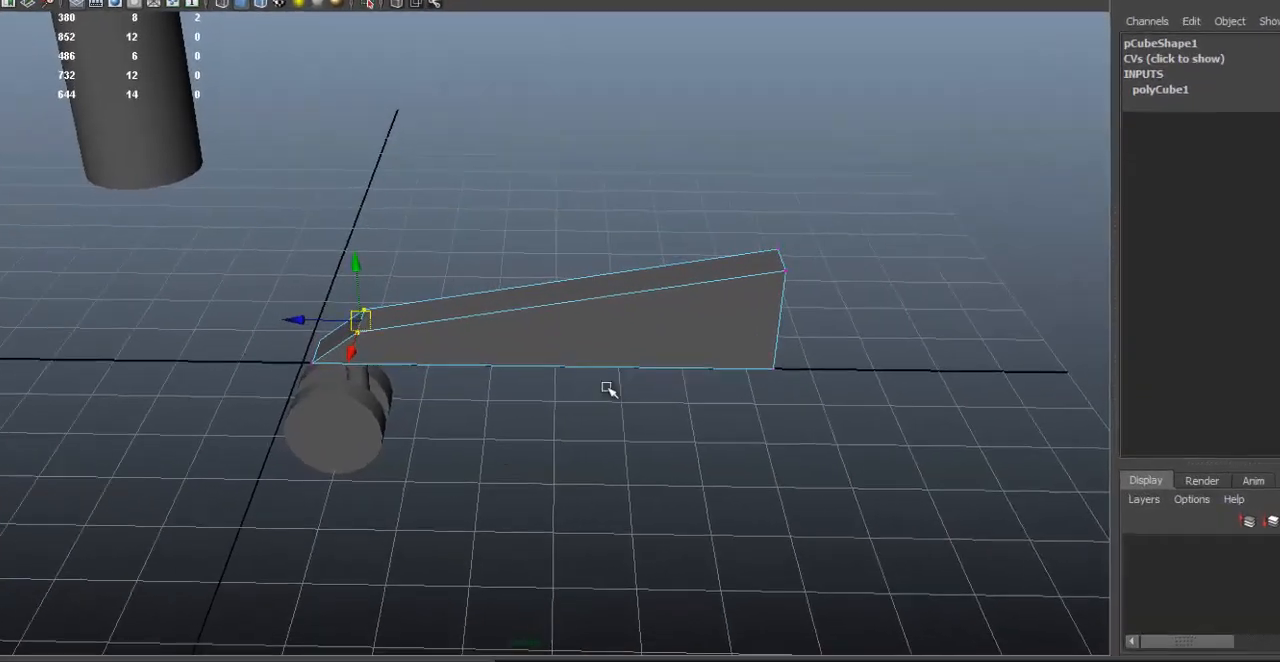
# Step: Create a polygon cylinder at the leg's tall end, with a radius of about 1.25 and a height of about 5.14
pyautogui.keyDown('alt'); pyautogui.moveTo(742, 418); pyautogui.dragTo(555, 358, button='right'); pyautogui.keyUp('alt')
pyautogui.keyDown('alt'); pyautogui.moveTo(548, 358); pyautogui.dragTo(579, 355); pyautogui.keyUp('alt')
pyautogui.keyDown('alt'); pyautogui.moveTo(359, 295); pyautogui.dragTo(496, 162); pyautogui.keyUp('alt')
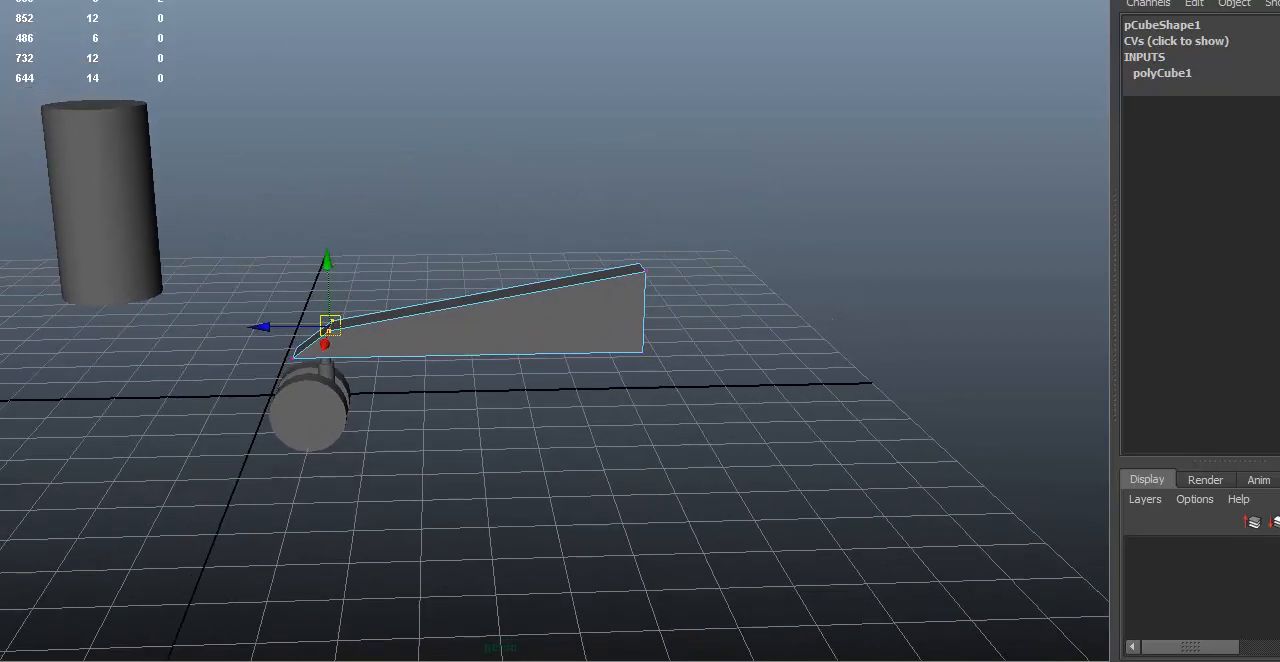
pyautogui.keyDown('alt'); pyautogui.moveTo(514, 329); pyautogui.dragTo(493, 540); pyautogui.keyUp('alt')
pyautogui.press('g')
pyautogui.moveTo(561, 378); pyautogui.dragTo(618, 414)
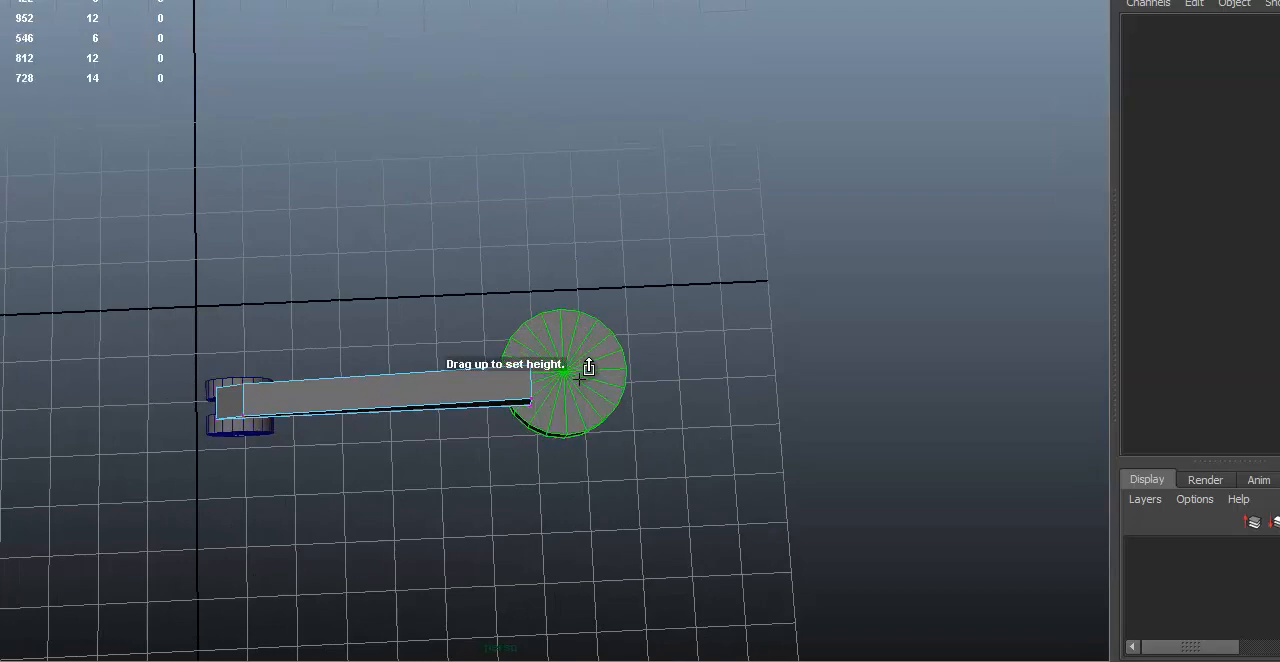
pyautogui.moveTo(565, 338); pyautogui.dragTo(565, 332)
pyautogui.keyDown('alt'); pyautogui.moveTo(565, 332); pyautogui.dragTo(564, 200); pyautogui.keyUp('alt')
# Step: Scale the new cylinder uniformly to about 0.605 and position it against the leg's tall end
pyautogui.keyDown('alt'); pyautogui.moveTo(564, 204); pyautogui.dragTo(391, 271, button='right'); pyautogui.keyUp('alt')
pyautogui.keyDown('alt'); pyautogui.moveTo(608, 300); pyautogui.dragTo(611, 269); pyautogui.keyUp('alt')
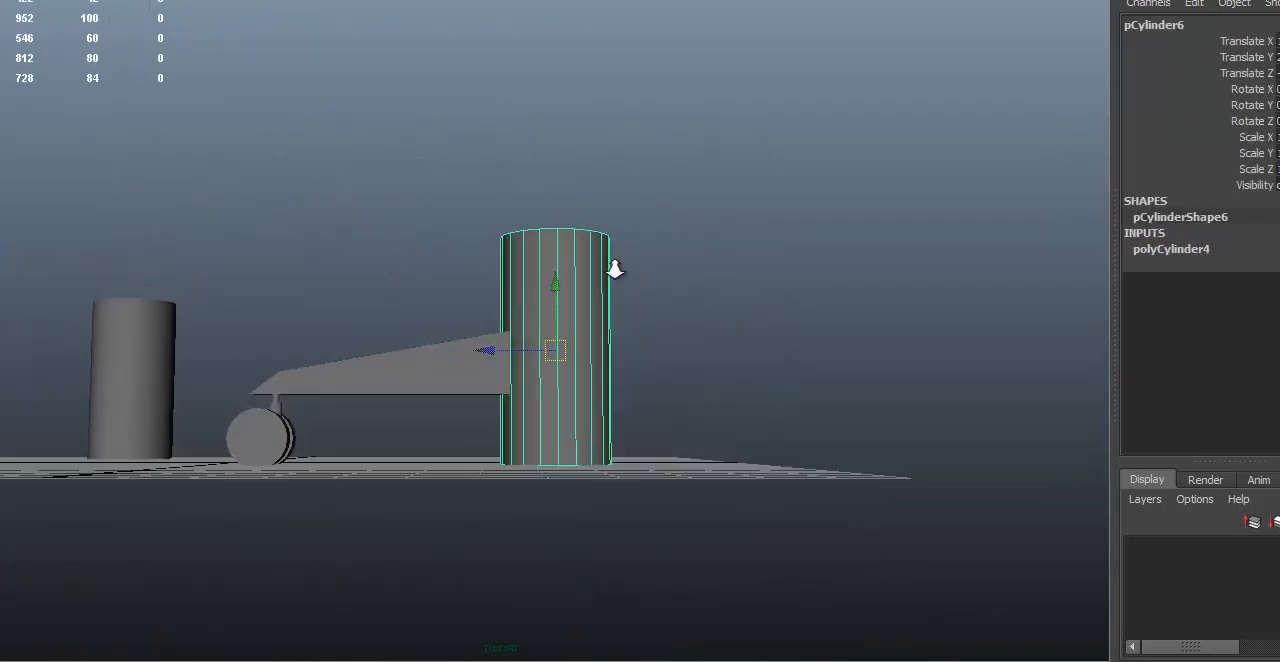
pyautogui.keyDown('alt'); pyautogui.moveTo(611, 269); pyautogui.dragTo(614, 318, button='right'); pyautogui.keyUp('alt')
pyautogui.press('e')
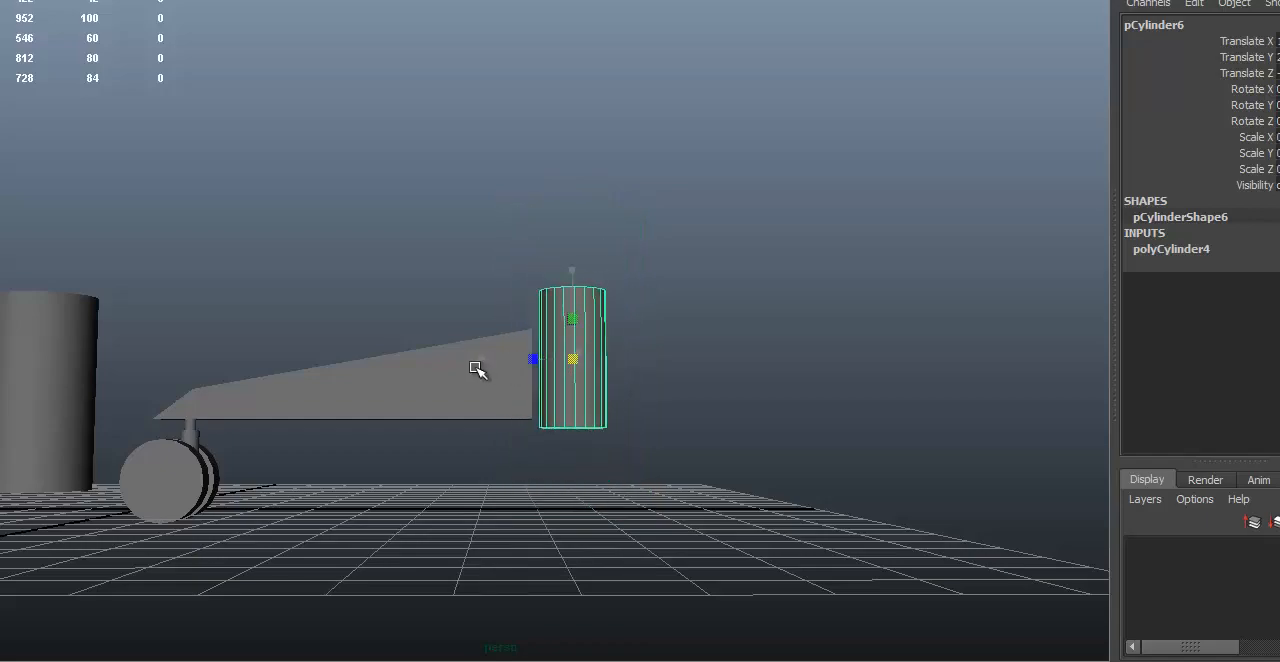
pyautogui.keyDown('alt'); pyautogui.moveTo(506, 368); pyautogui.dragTo(666, 417); pyautogui.keyUp('alt')
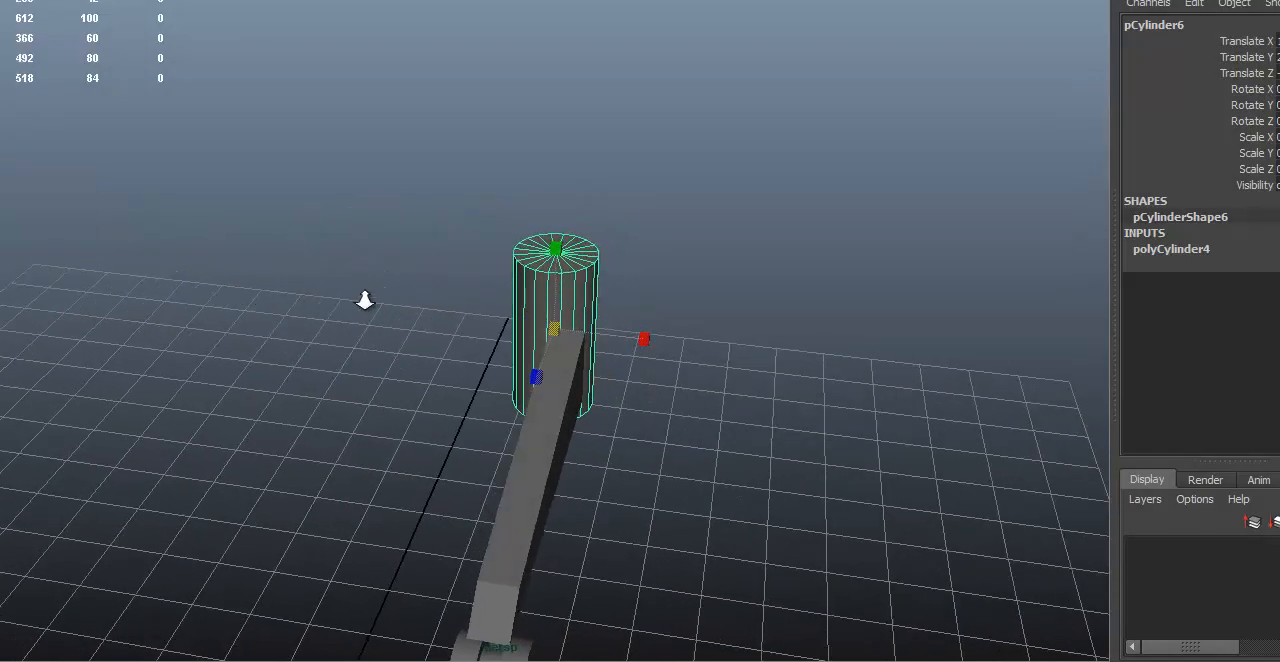
# Step: Move the cylinder sideways to a Translate X of about 2.206, centring it on the leg's width
pyautogui.keyDown('alt'); pyautogui.moveTo(363, 297); pyautogui.dragTo(482, 355, button='right'); pyautogui.keyUp('alt')
pyautogui.keyDown('alt'); pyautogui.moveTo(482, 355); pyautogui.dragTo(438, 140, button='middle'); pyautogui.keyUp('alt')
pyautogui.keyDown('alt'); pyautogui.moveTo(438, 140); pyautogui.dragTo(477, 174); pyautogui.keyUp('alt')
pyautogui.keyDown('alt'); pyautogui.moveTo(477, 174); pyautogui.dragTo(548, 157, button='right'); pyautogui.keyUp('alt')
pyautogui.keyDown('alt'); pyautogui.moveTo(548, 157); pyautogui.dragTo(640, 248, button='middle'); pyautogui.keyUp('alt')
pyautogui.keyDown('alt'); pyautogui.moveTo(640, 248); pyautogui.dragTo(663, 228); pyautogui.keyUp('alt')
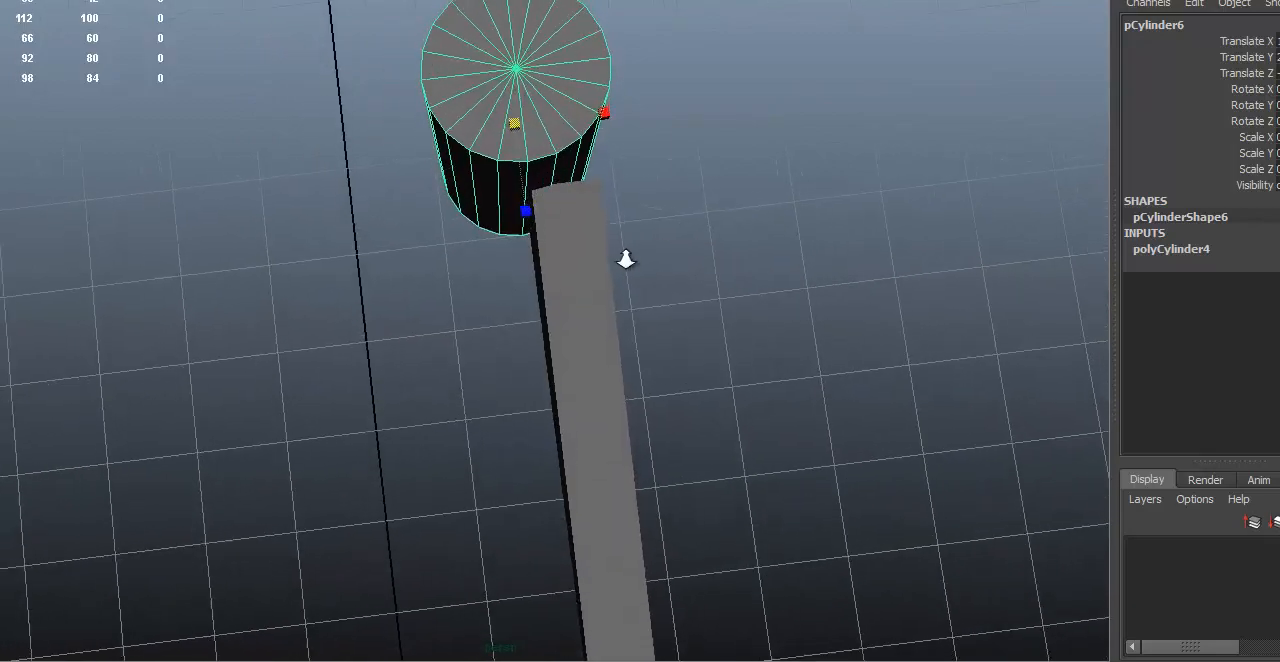
pyautogui.keyDown('alt'); pyautogui.moveTo(629, 251); pyautogui.dragTo(527, 284, button='right'); pyautogui.keyUp('alt')
pyautogui.moveTo(527, 284)
pyautogui.keyDown('alt'); pyautogui.mouseDown()
pyautogui.moveTo(552, 274)
pyautogui.moveTo(521, 286)
pyautogui.mouseUp(); pyautogui.keyUp('alt')
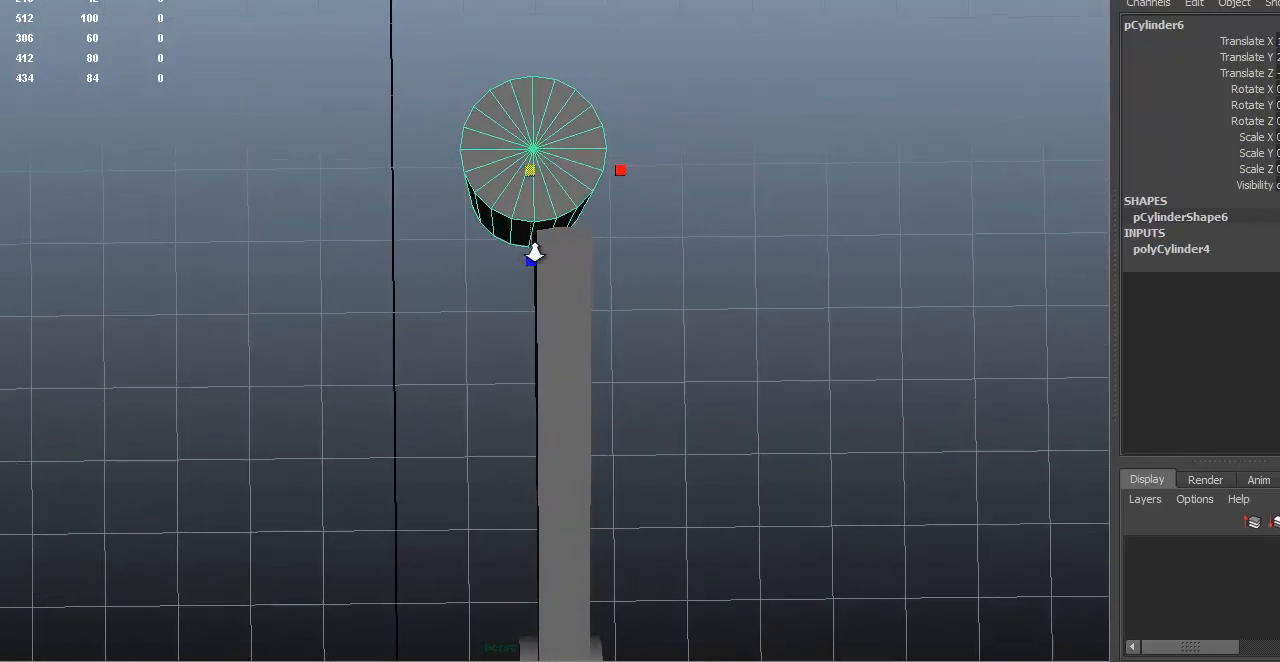
pyautogui.keyDown('alt'); pyautogui.moveTo(534, 252); pyautogui.dragTo(651, 219, button='right'); pyautogui.keyUp('alt')
pyautogui.keyDown('alt'); pyautogui.moveTo(651, 219); pyautogui.dragTo(606, 77); pyautogui.keyUp('alt')
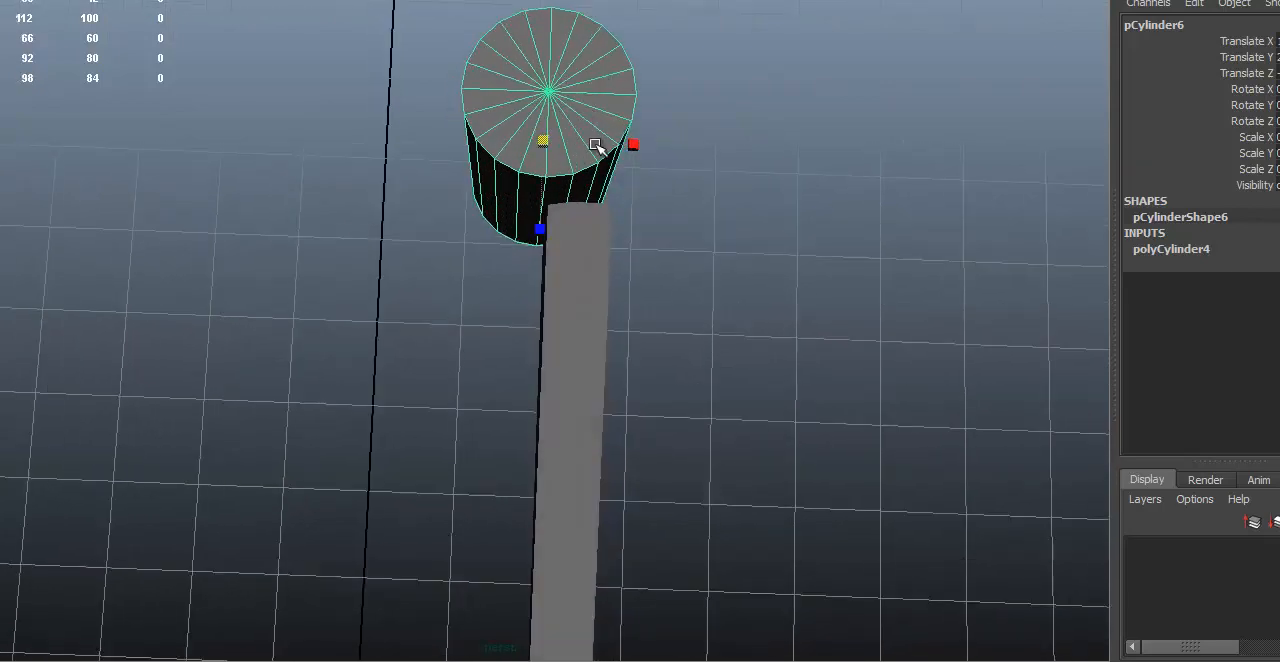
pyautogui.keyDown('alt'); pyautogui.moveTo(386, 86); pyautogui.dragTo(631, 77, button='right'); pyautogui.keyUp('alt')
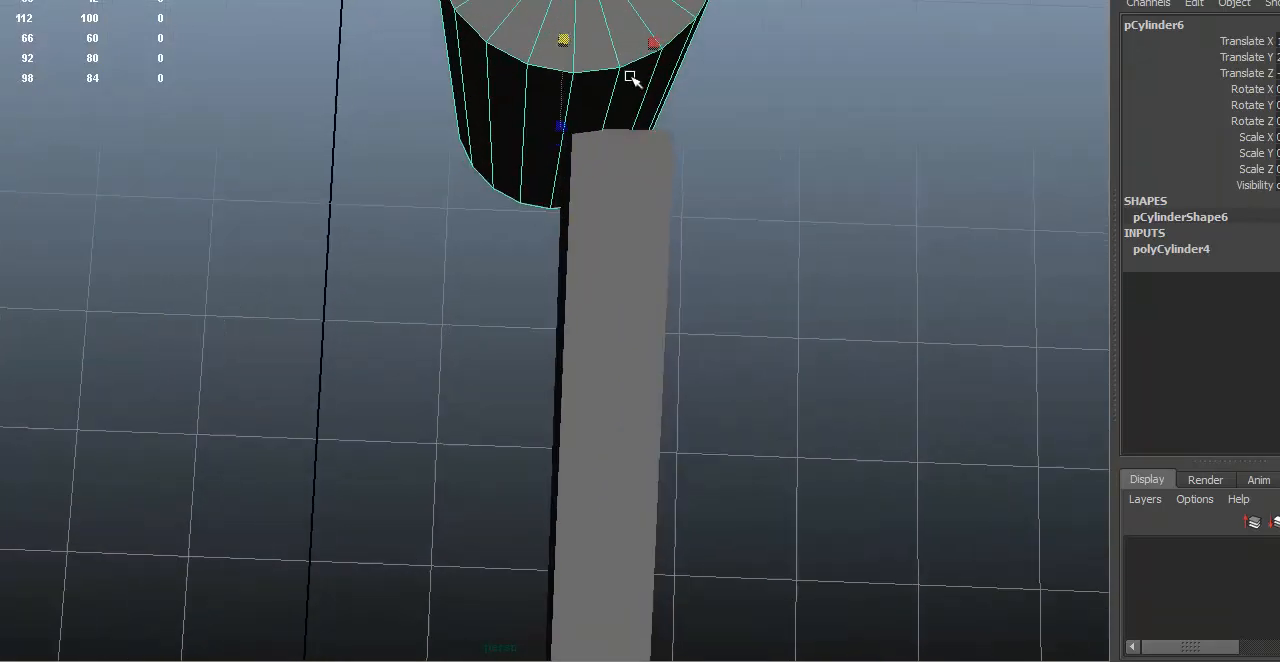
pyautogui.keyDown('alt'); pyautogui.moveTo(631, 77); pyautogui.dragTo(601, 205, button='middle'); pyautogui.keyUp('alt')
pyautogui.keyDown('alt'); pyautogui.moveTo(601, 205); pyautogui.dragTo(560, 214); pyautogui.keyUp('alt')
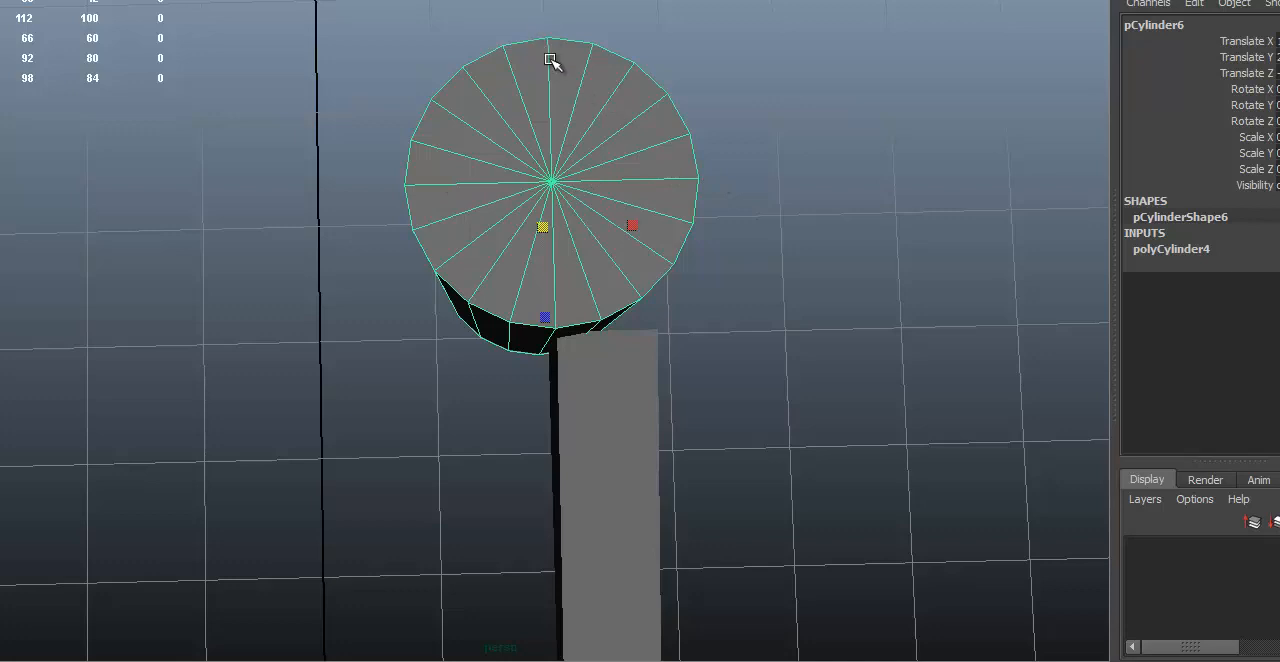
pyautogui.keyDown('alt'); pyautogui.moveTo(630, 290); pyautogui.dragTo(566, 302); pyautogui.keyUp('alt')
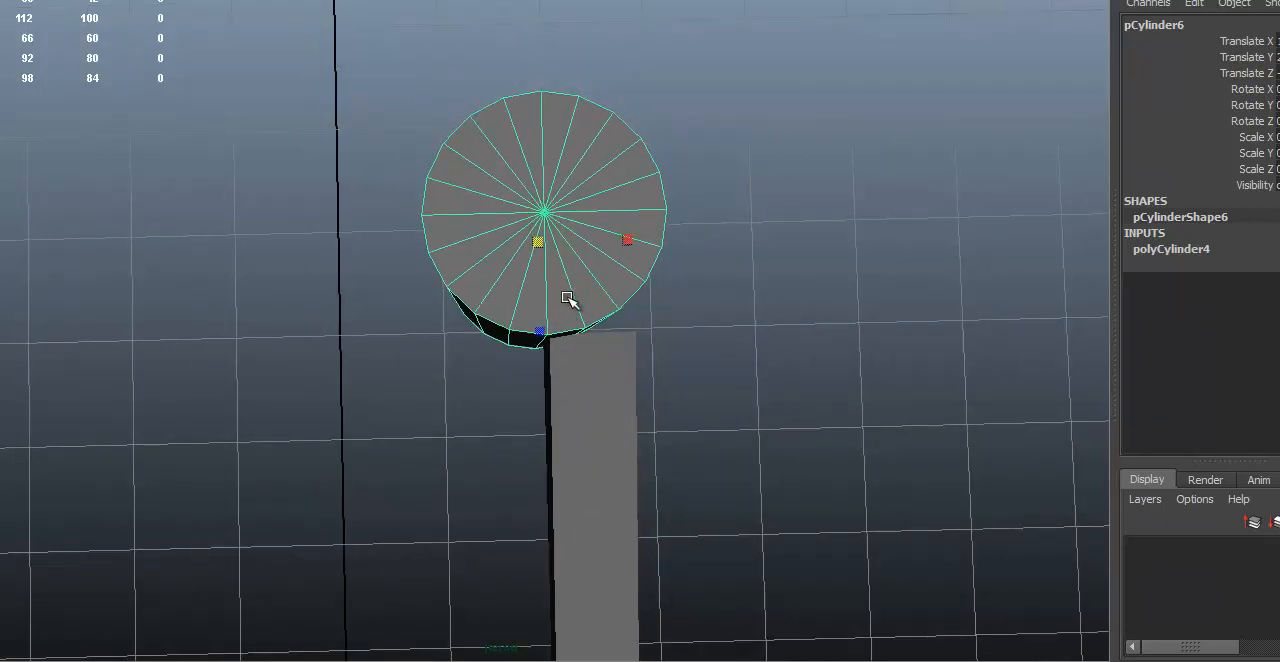
pyautogui.press('w')
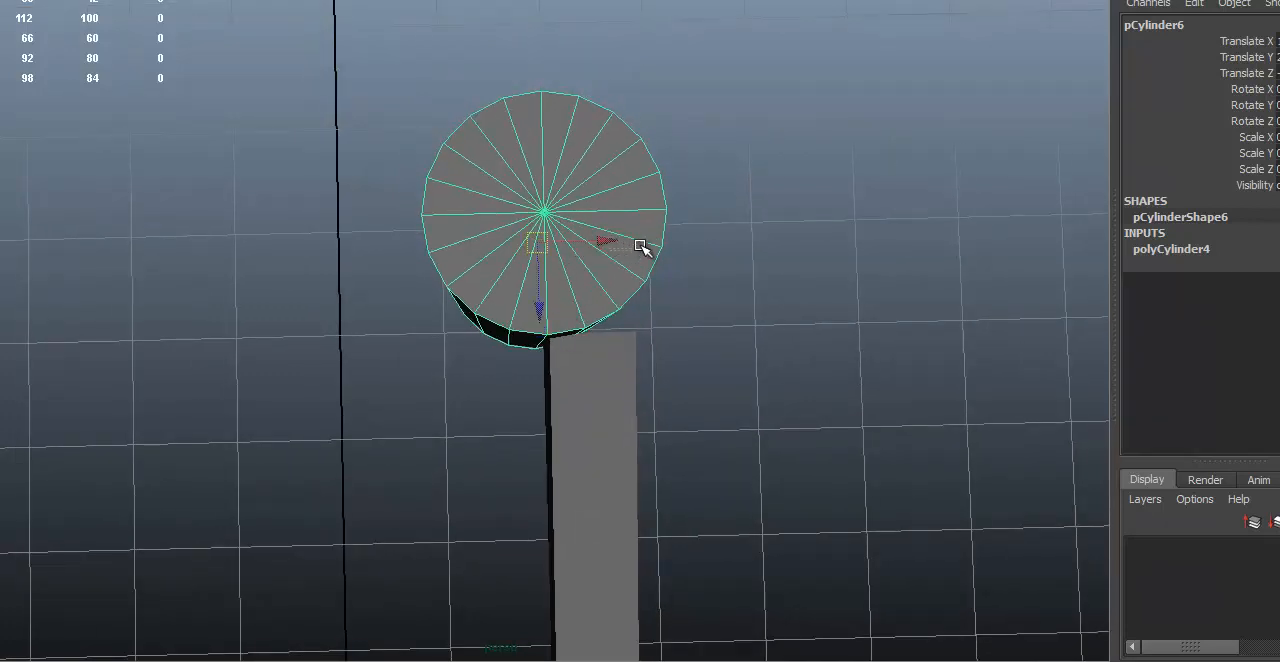
pyautogui.moveTo(605, 237); pyautogui.dragTo(654, 240)
pyautogui.keyDown('alt'); pyautogui.moveTo(574, 272); pyautogui.dragTo(646, 200); pyautogui.keyUp('alt')
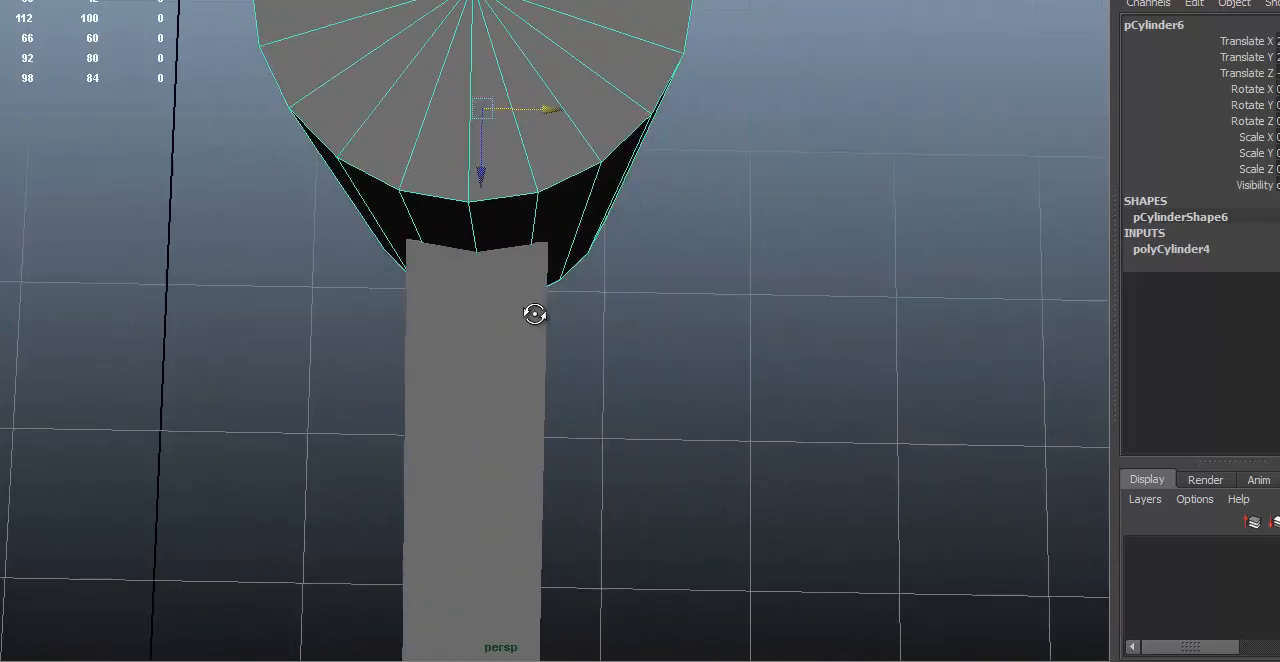
# Step: Examine from above and from the side how the leg's flat end meets the cylinder's faceted wall
pyautogui.keyDown('alt'); pyautogui.moveTo(349, 292); pyautogui.dragTo(546, 171, button='right'); pyautogui.keyUp('alt')
pyautogui.keyDown('alt'); pyautogui.moveTo(546, 171); pyautogui.dragTo(572, 207, button='middle'); pyautogui.keyUp('alt')
pyautogui.keyDown('alt'); pyautogui.moveTo(572, 207); pyautogui.dragTo(558, 217); pyautogui.keyUp('alt')
pyautogui.press('F9')
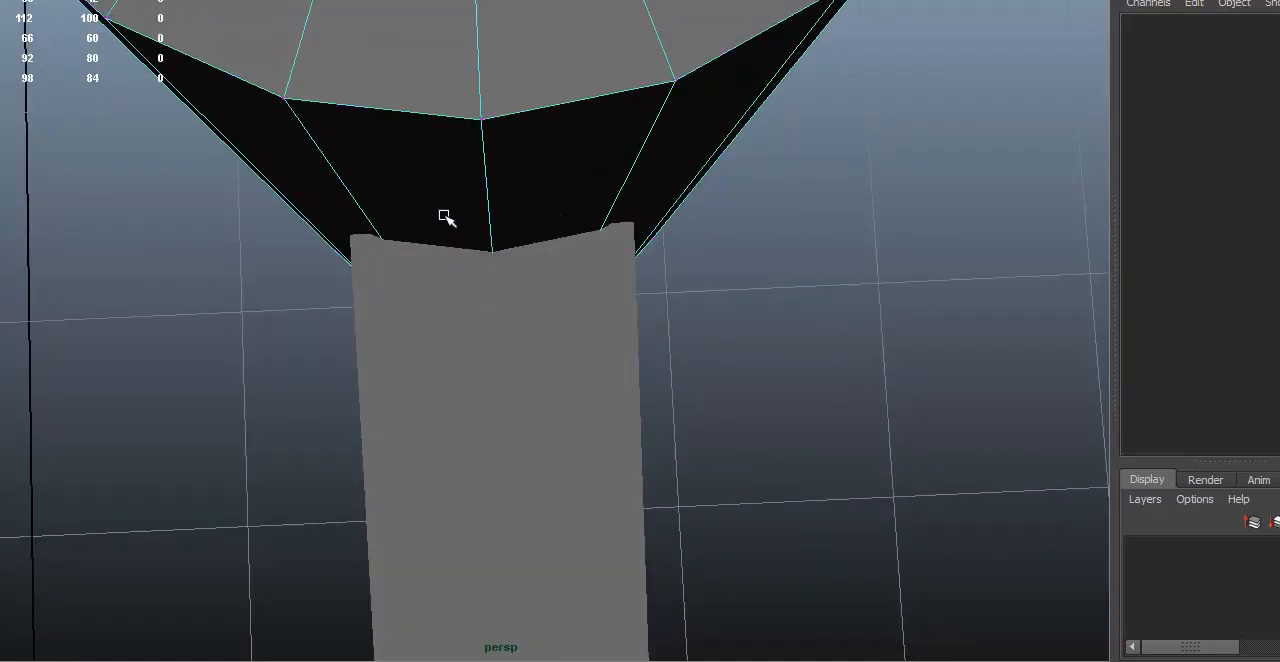
pyautogui.press('F8')
pyautogui.keyDown('alt'); pyautogui.moveTo(528, 234); pyautogui.dragTo(463, 243, button='right'); pyautogui.keyUp('alt')
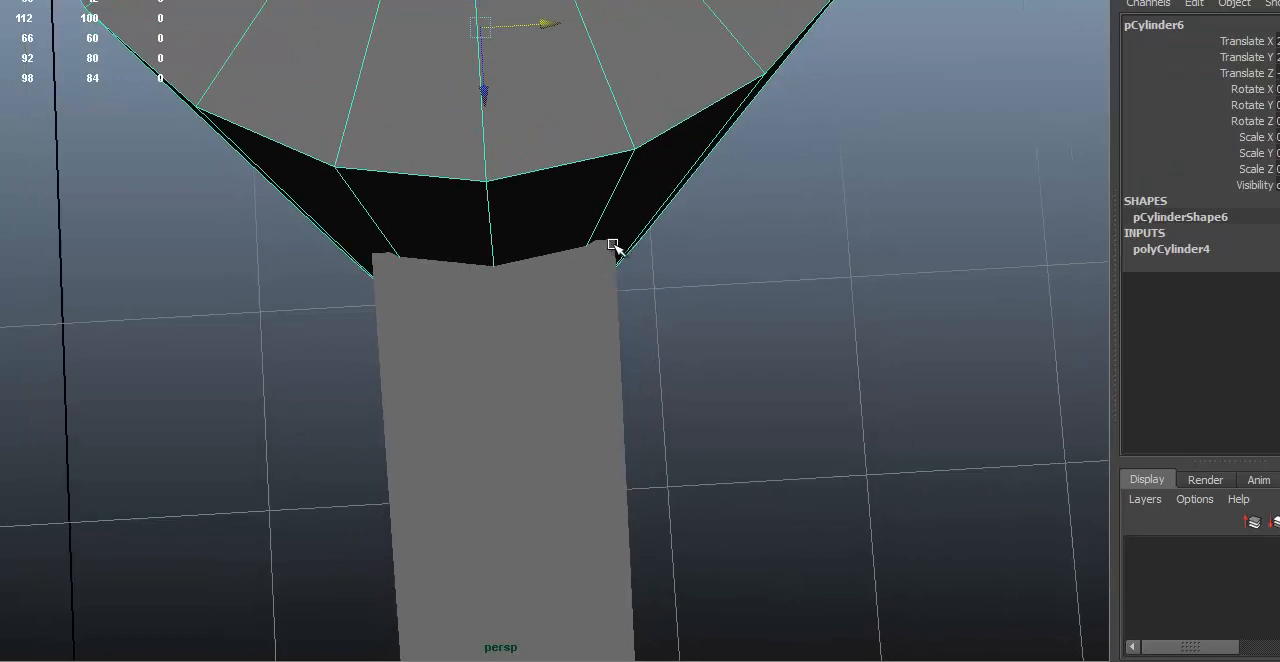
pyautogui.keyDown('alt'); pyautogui.moveTo(613, 245); pyautogui.dragTo(514, 206); pyautogui.keyUp('alt')
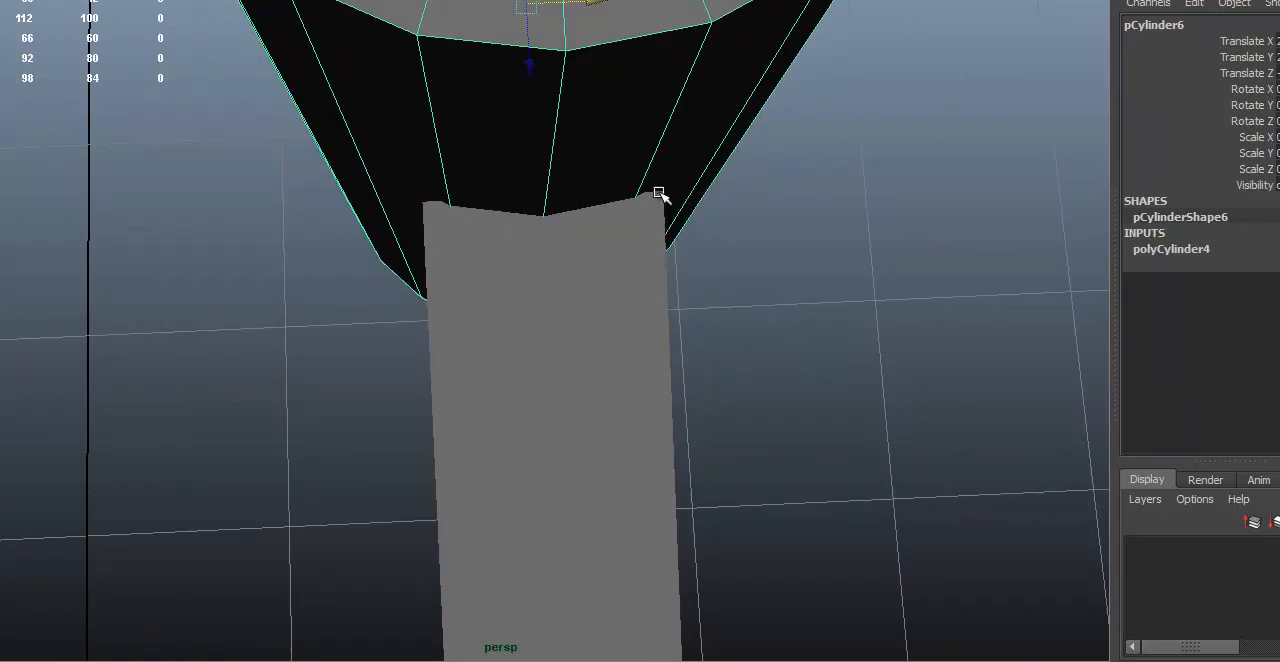
pyautogui.keyDown('alt'); pyautogui.moveTo(687, 243); pyautogui.dragTo(584, 273, button='right'); pyautogui.keyUp('alt')
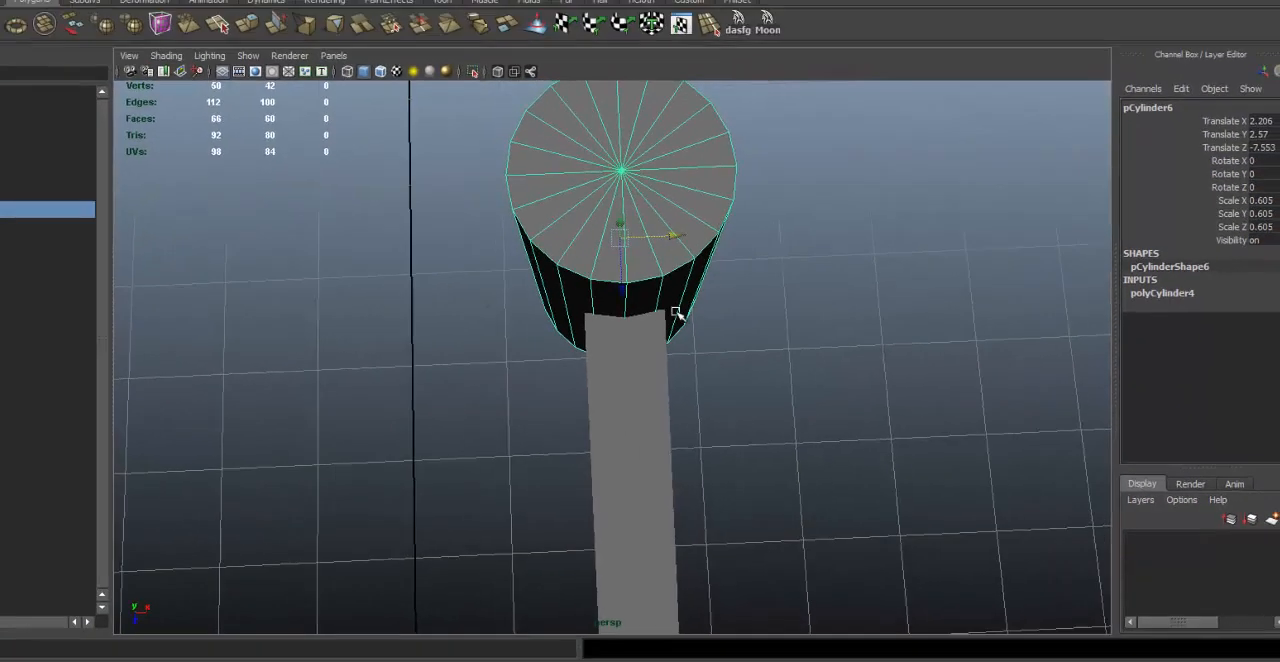
pyautogui.keyDown('alt'); pyautogui.moveTo(675, 312); pyautogui.dragTo(672, 264); pyautogui.keyUp('alt')
pyautogui.keyDown('alt'); pyautogui.moveTo(960, 354); pyautogui.dragTo(743, 325, button='right'); pyautogui.keyUp('alt')
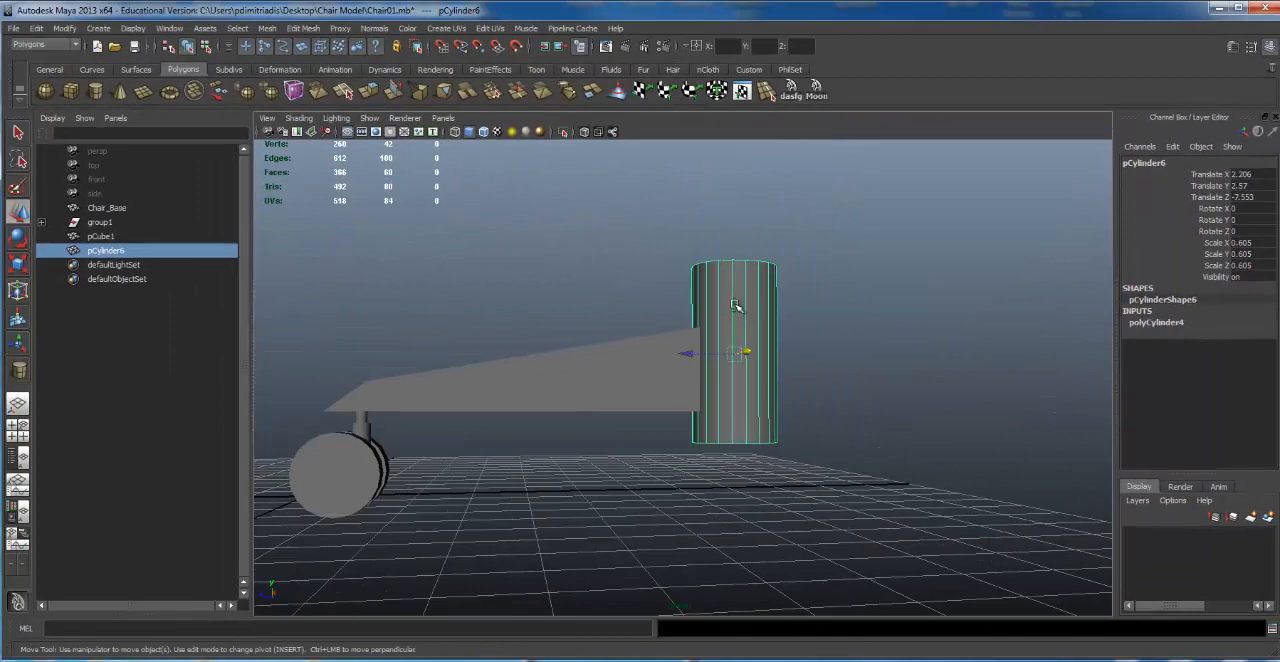
# Step: Raise the cylinder beside the leg to a Translate Y of about 2.847
pyautogui.moveTo(735, 306); pyautogui.dragTo(745, 286)
pyautogui.keyDown('alt'); pyautogui.moveTo(649, 363); pyautogui.dragTo(922, 372, button='right'); pyautogui.keyUp('alt')
pyautogui.keyDown('alt'); pyautogui.moveTo(922, 372); pyautogui.dragTo(780, 215); pyautogui.keyUp('alt')
pyautogui.scroll(-5, 854, 366)
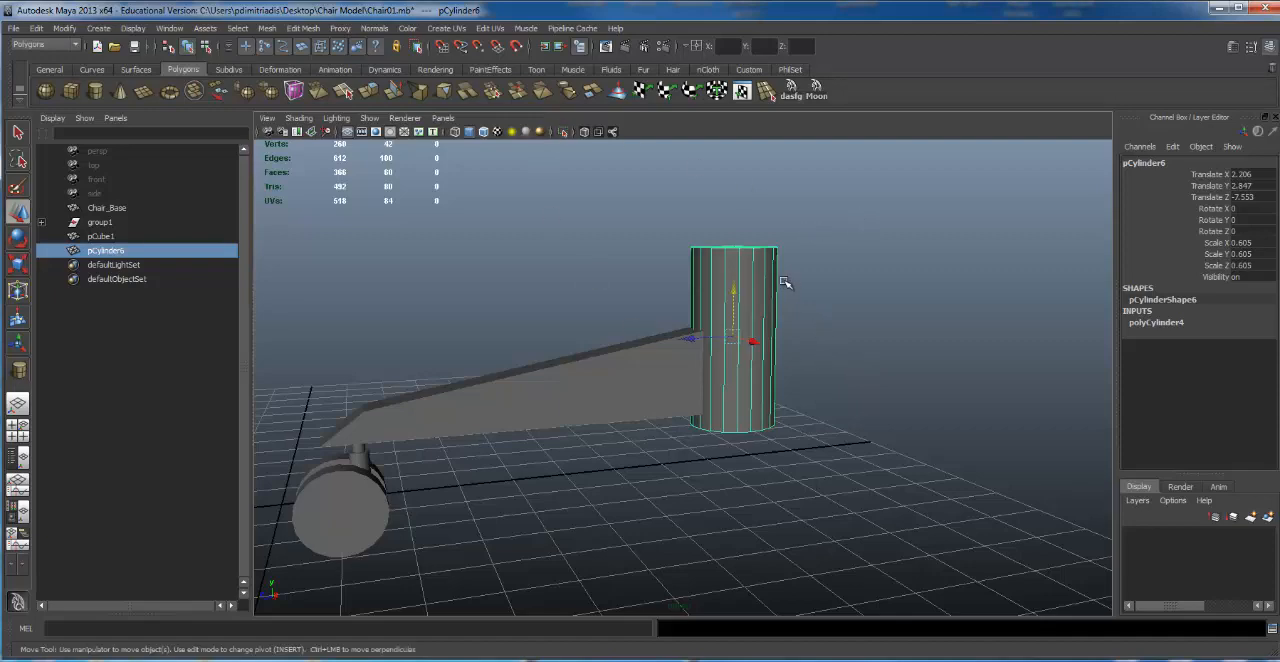
# Step: Set the cylinder's height subdivisions to 7 in its polyCylinder4 construction inputs
pyautogui.keyDown('alt'); pyautogui.moveTo(745, 326); pyautogui.dragTo(843, 314, button='right'); pyautogui.keyUp('alt')
pyautogui.keyDown('alt'); pyautogui.moveTo(843, 314); pyautogui.dragTo(783, 272, button='middle'); pyautogui.keyUp('alt')
pyautogui.keyDown('alt'); pyautogui.moveTo(783, 272); pyautogui.dragTo(723, 286, button='right'); pyautogui.keyUp('alt')
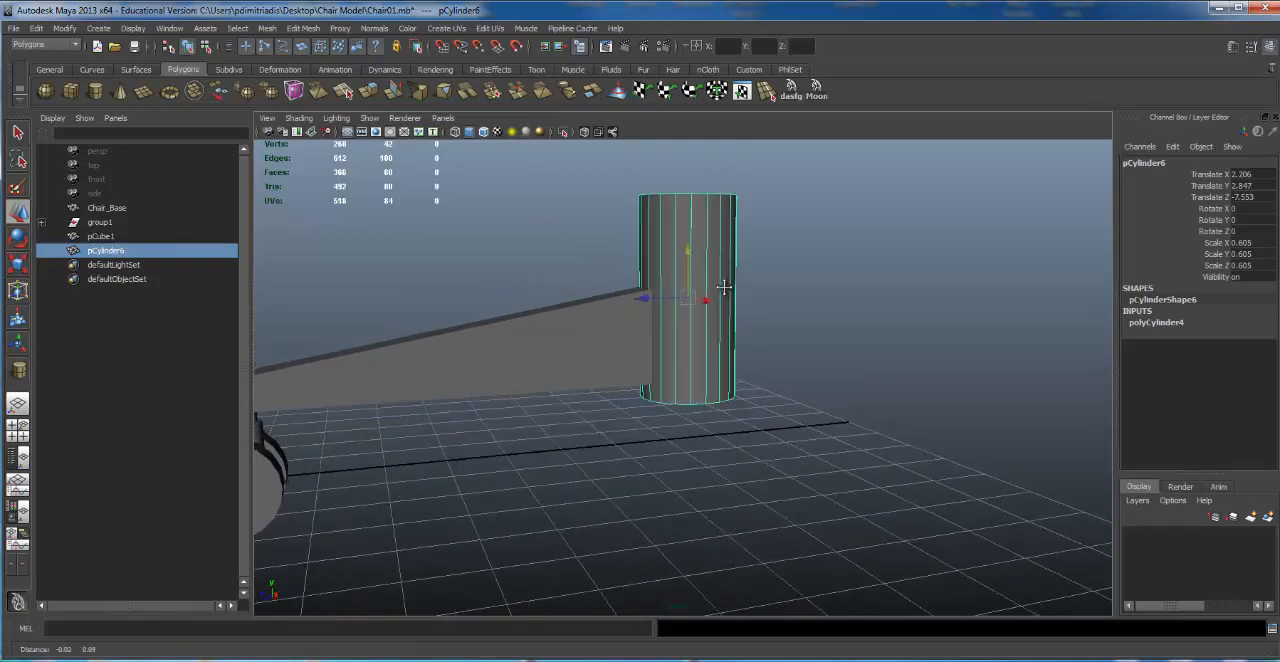
pyautogui.doubleClick(1158, 323)
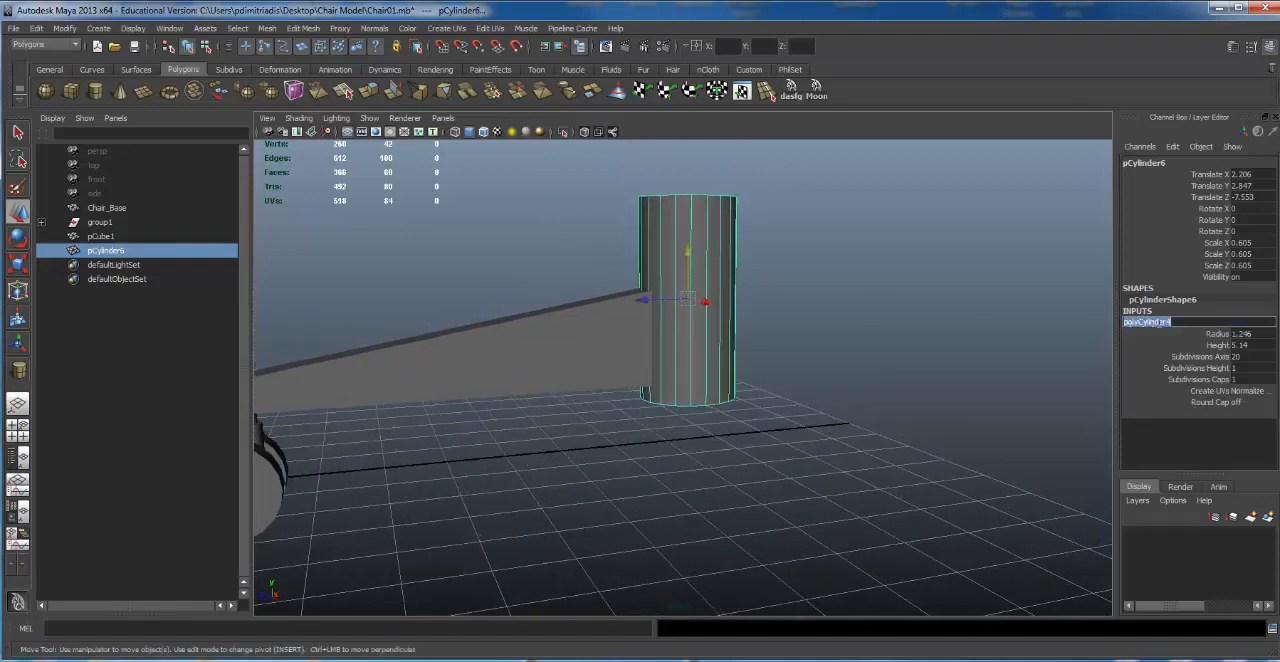
pyautogui.click(1186, 370)
pyautogui.moveTo(819, 312); pyautogui.dragTo(851, 309, button='middle')
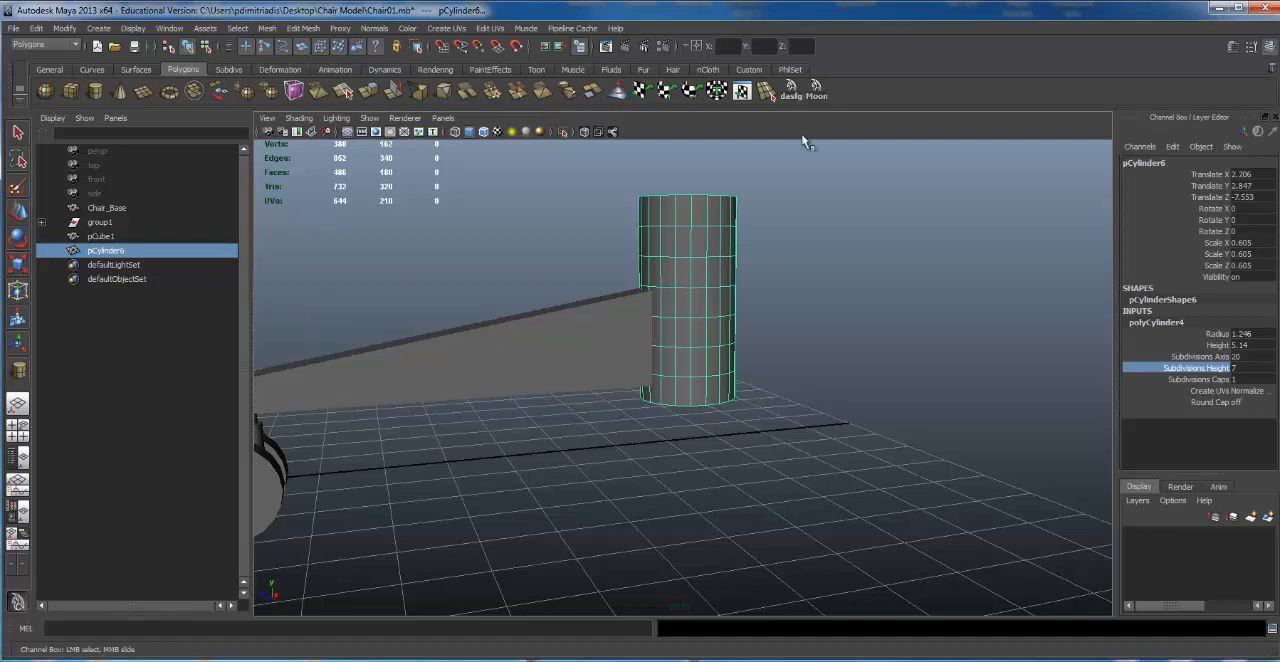
# Step: Select all the cylinder's vertices above its two lowest rings in wireframe display and move them upward
pyautogui.keyDown('alt'); pyautogui.moveTo(769, 245); pyautogui.dragTo(871, 234, button='right'); pyautogui.keyUp('alt')
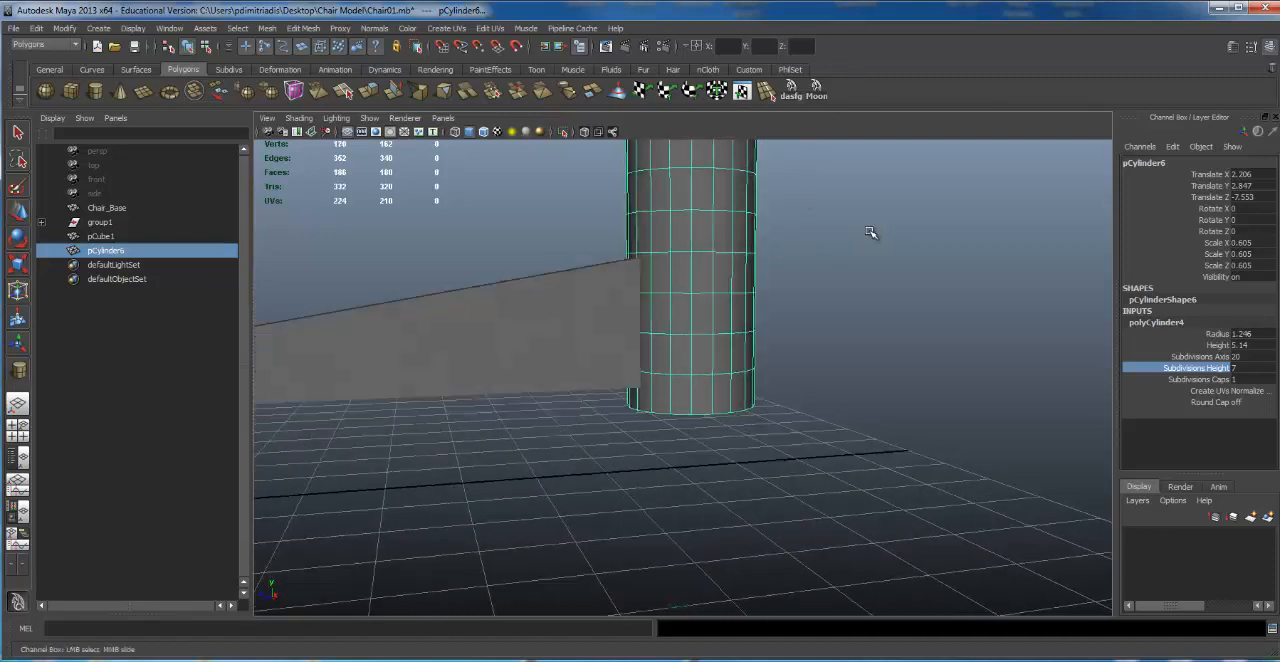
pyautogui.keyDown('alt'); pyautogui.moveTo(876, 235); pyautogui.dragTo(829, 342, button='middle'); pyautogui.keyUp('alt')
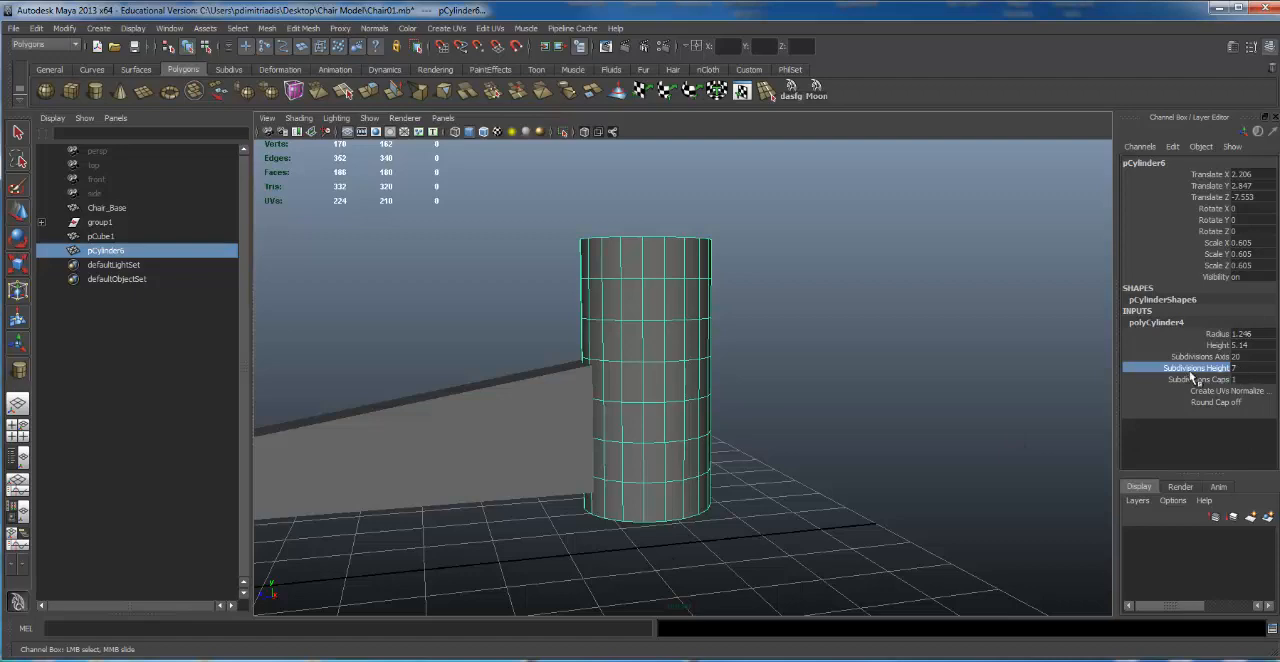
pyautogui.keyDown('alt'); pyautogui.moveTo(728, 424); pyautogui.dragTo(614, 303); pyautogui.keyUp('alt')
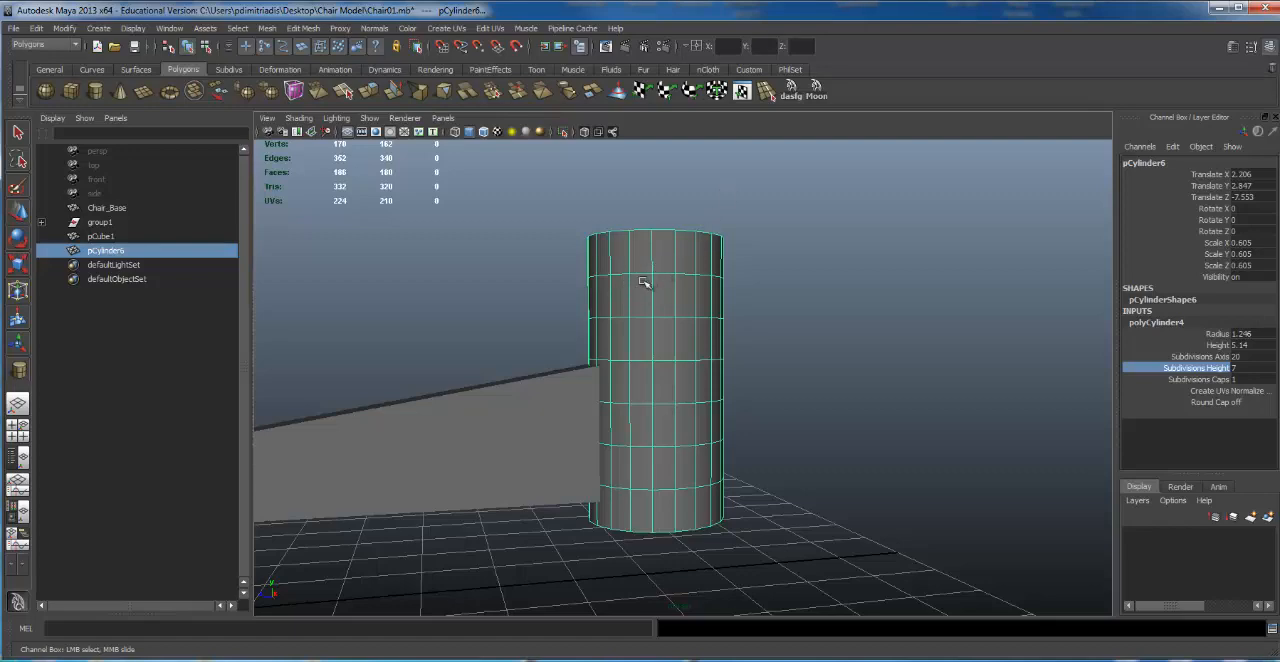
pyautogui.moveTo(643, 269); pyautogui.dragTo(588, 270, button='right')
pyautogui.moveTo(764, 313)
pyautogui.keyDown('alt'); pyautogui.mouseDown(button='right')
pyautogui.moveTo(663, 298)
pyautogui.moveTo(674, 289)
pyautogui.mouseUp(button='right'); pyautogui.keyUp('alt')
pyautogui.keyDown('alt'); pyautogui.moveTo(674, 289); pyautogui.dragTo(683, 271, button='middle'); pyautogui.keyUp('alt')
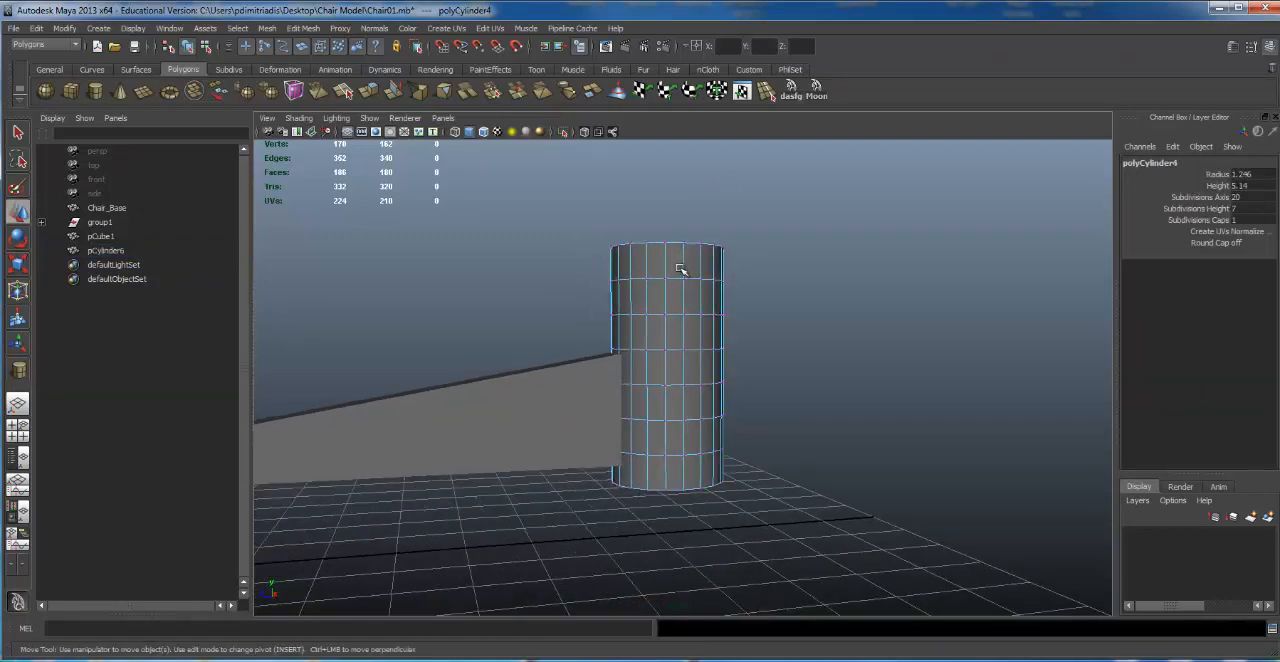
pyautogui.press('4')
pyautogui.moveTo(497, 260); pyautogui.dragTo(874, 425)
pyautogui.keyDown('alt'); pyautogui.moveTo(708, 357); pyautogui.dragTo(722, 346, button='right'); pyautogui.keyUp('alt')
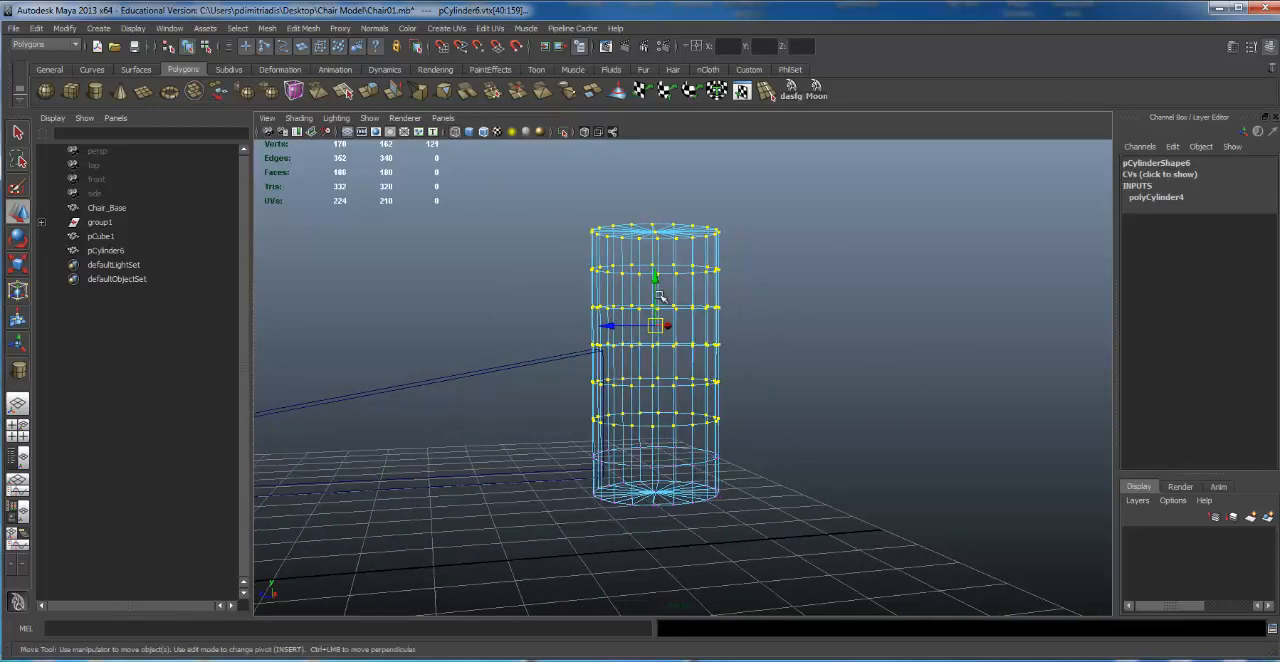
pyautogui.moveTo(653, 278); pyautogui.dragTo(655, 141)
# Step: Move the cylinder's selected upper vertex rings above the leg's top edge and return to shaded display
pyautogui.keyDown('alt'); pyautogui.moveTo(780, 403); pyautogui.dragTo(676, 333, button='right'); pyautogui.keyUp('alt')
pyautogui.keyDown('alt'); pyautogui.moveTo(676, 333); pyautogui.dragTo(719, 306, button='middle'); pyautogui.keyUp('alt')
pyautogui.press('5')
pyautogui.keyDown('alt'); pyautogui.moveTo(815, 372); pyautogui.dragTo(940, 350, button='right'); pyautogui.keyUp('alt')
pyautogui.keyDown('alt'); pyautogui.moveTo(800, 374); pyautogui.dragTo(798, 346); pyautogui.keyUp('alt')
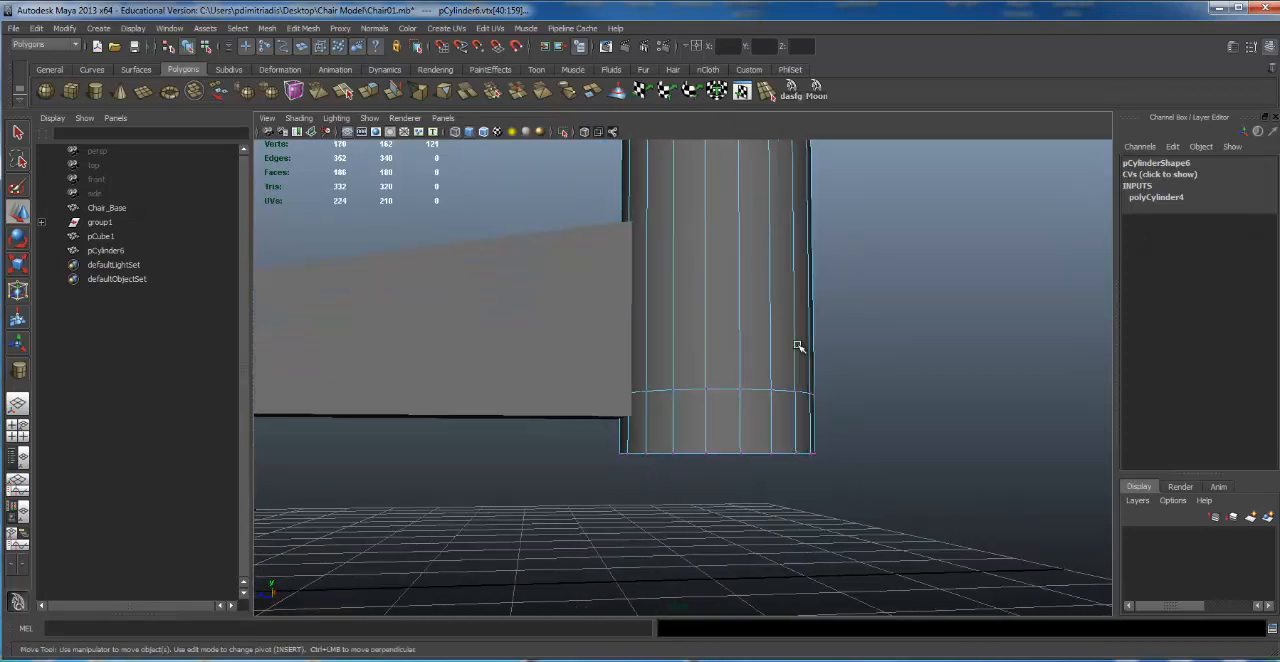
# Step: Scale the cylinder's bottom vertex ring slightly inward and raise it close to the ring above, forming a narrow bevel
pyautogui.moveTo(506, 518); pyautogui.dragTo(952, 420)
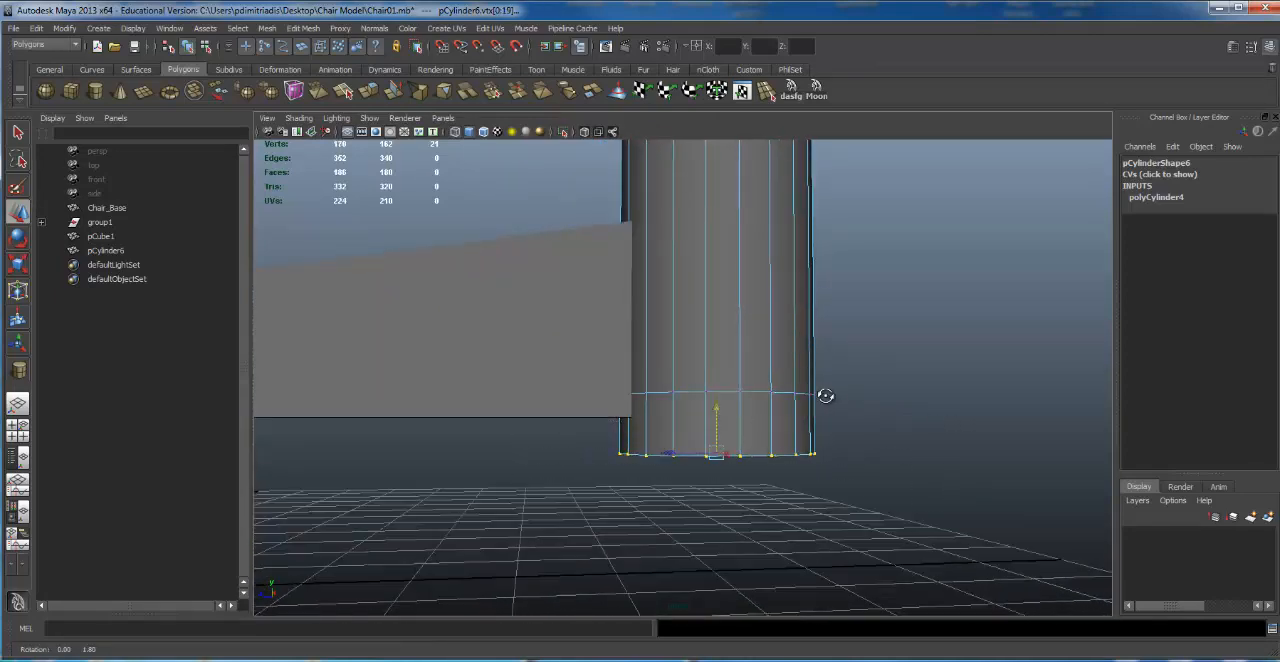
pyautogui.press('4')
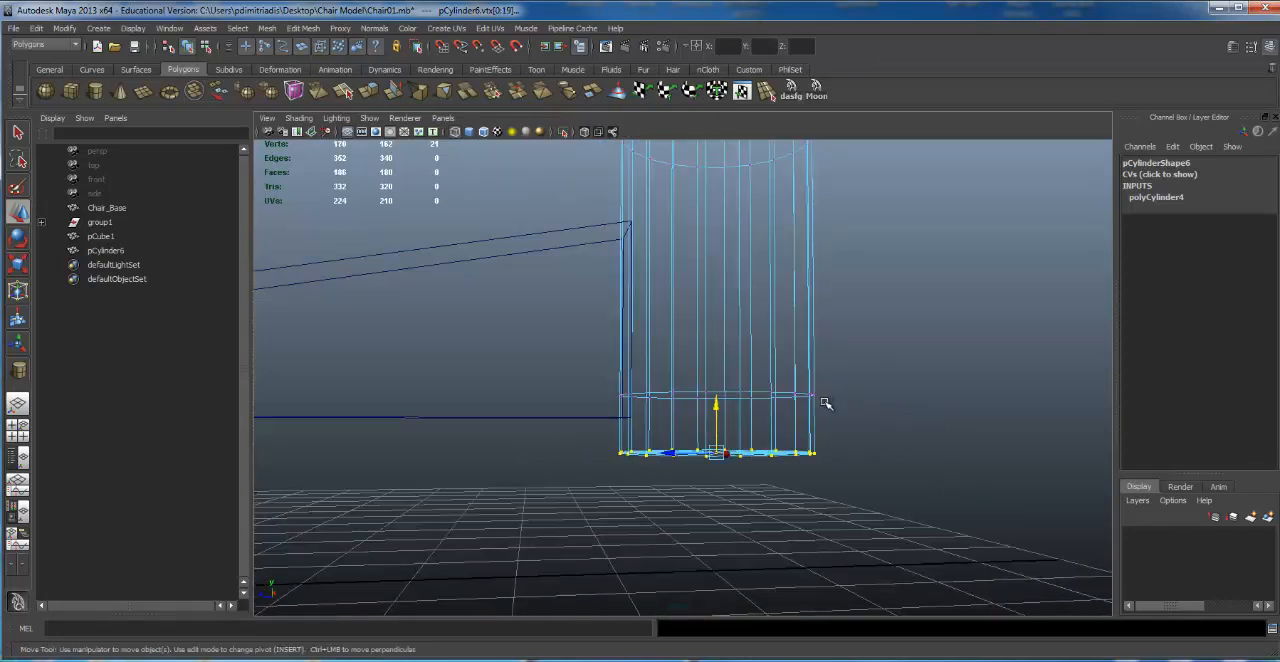
pyautogui.press('5')
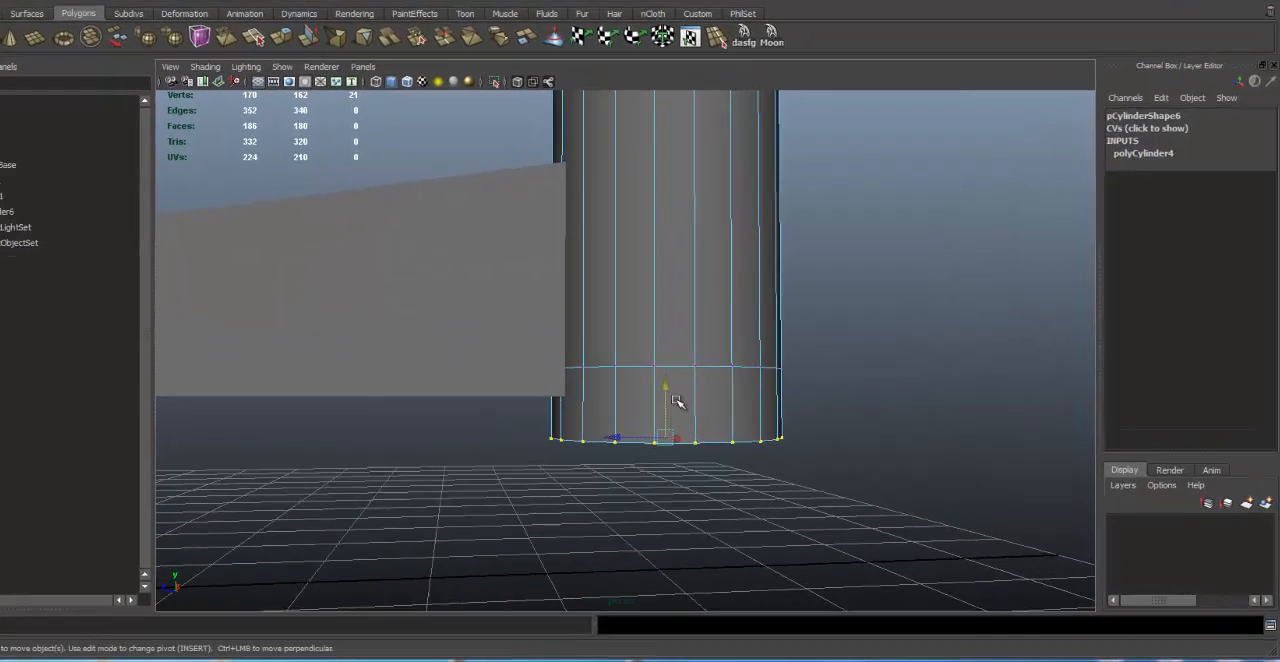
pyautogui.press('r')
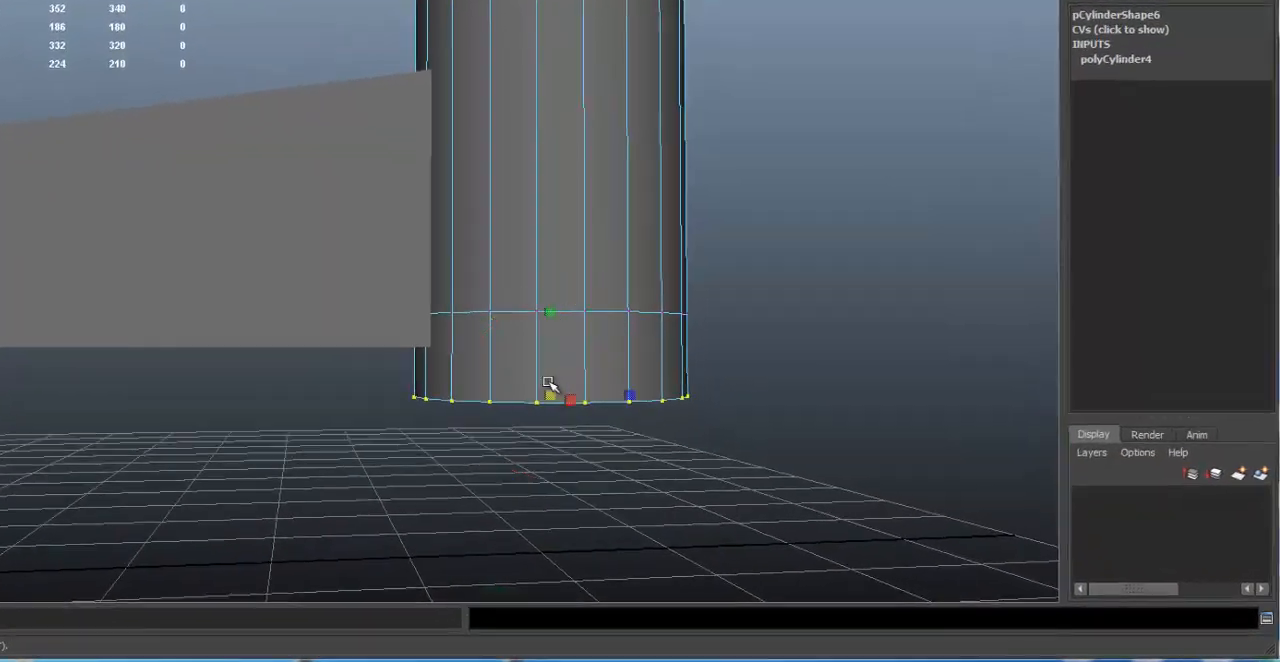
pyautogui.keyDown('alt'); pyautogui.moveTo(497, 383); pyautogui.dragTo(449, 354); pyautogui.keyUp('alt')
pyautogui.press('w')
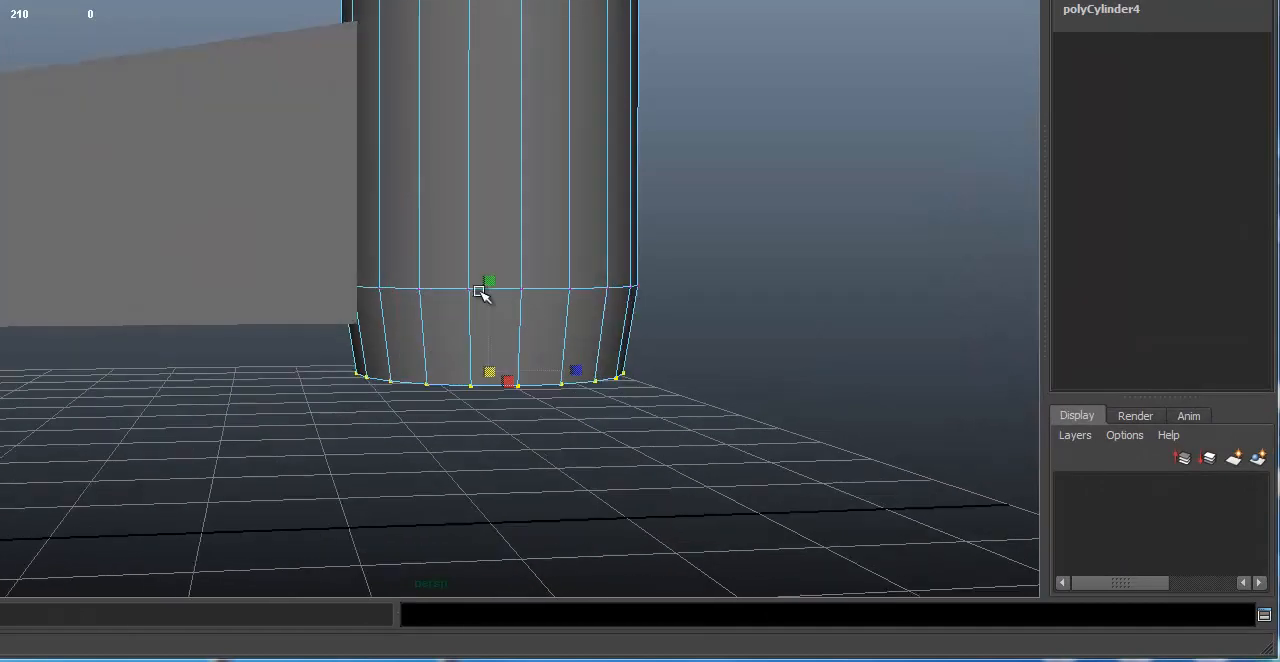
pyautogui.moveTo(489, 308); pyautogui.dragTo(569, 217)
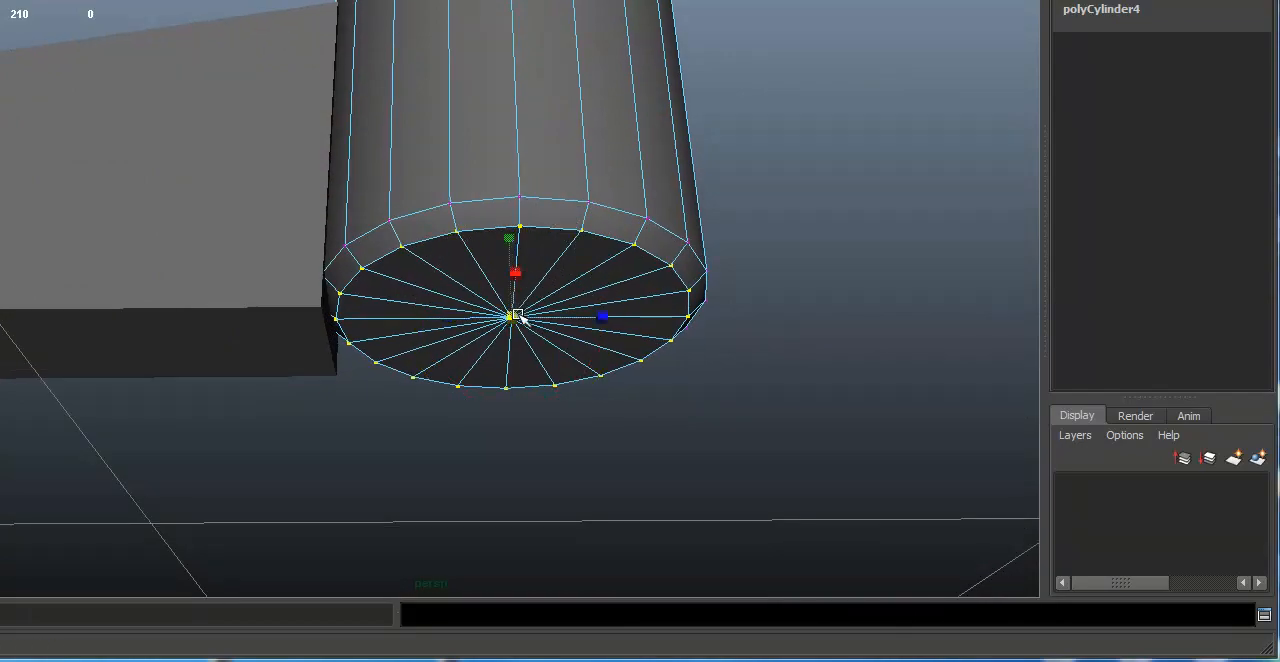
pyautogui.keyDown('alt'); pyautogui.moveTo(526, 266); pyautogui.dragTo(609, 274); pyautogui.keyUp('alt')
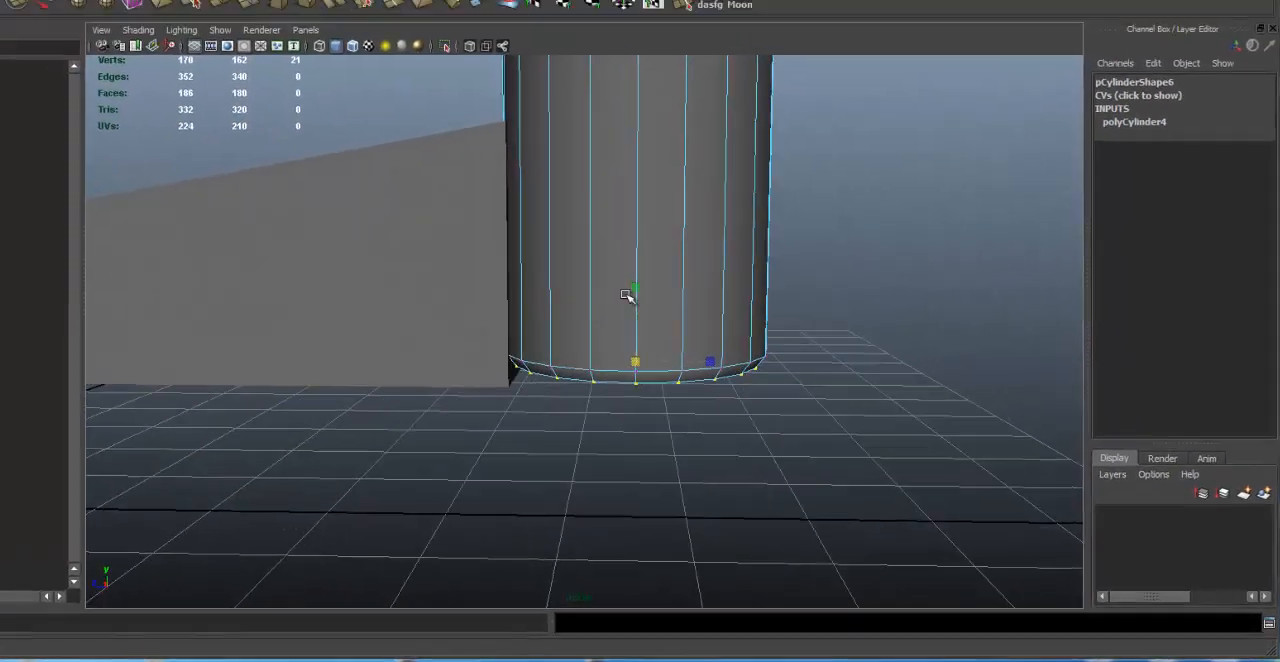
# Step: Select the cylinder's two lowest vertex rings, lower them just below the leg's underside, and clear the selection
pyautogui.moveTo(305, 264); pyautogui.dragTo(1011, 543)
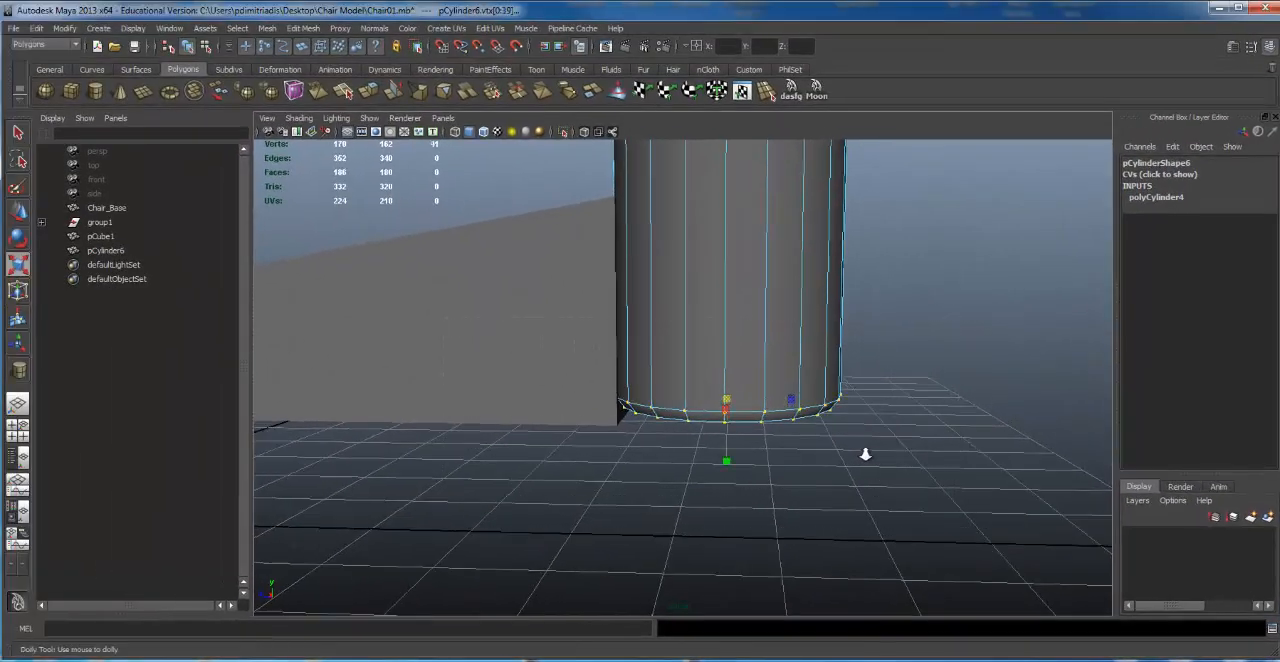
pyautogui.keyDown('alt'); pyautogui.moveTo(797, 420); pyautogui.dragTo(714, 383); pyautogui.keyUp('alt')
pyautogui.press('w')
pyautogui.click(892, 396)
pyautogui.keyDown('alt'); pyautogui.moveTo(892, 396); pyautogui.dragTo(645, 352); pyautogui.keyUp('alt')
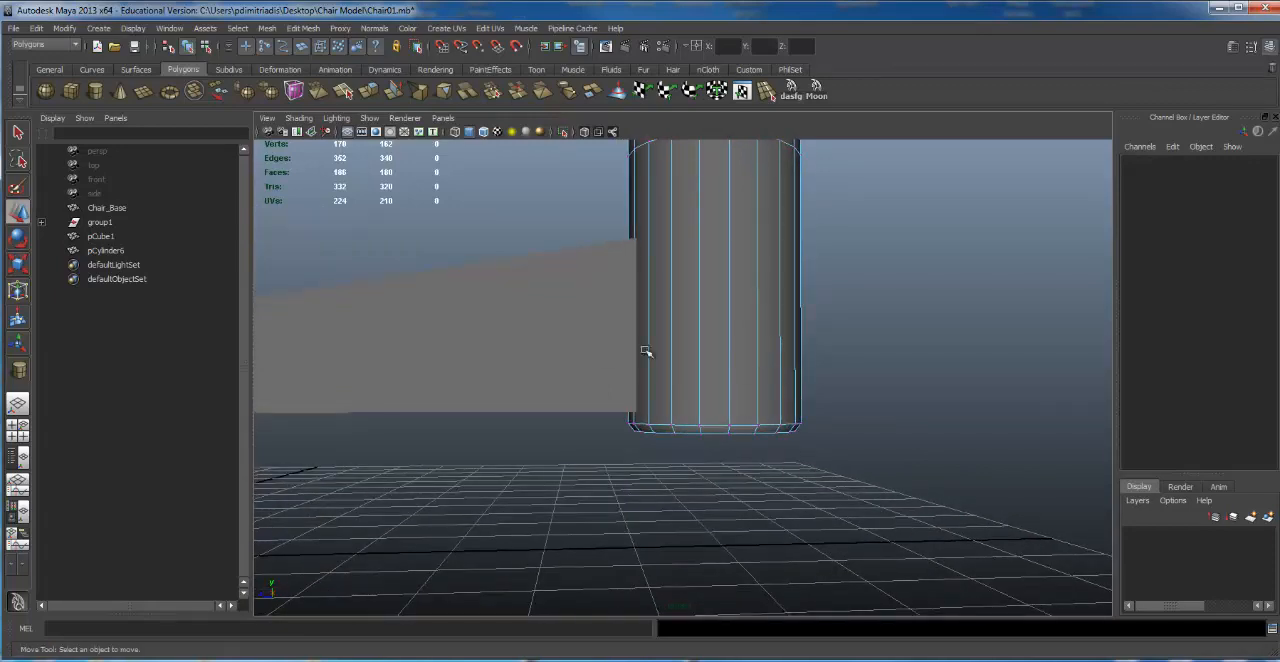
# Step: Scale the cylinder's top vertex ring inward and lower it close to the ring below, forming a narrow bevel
pyautogui.keyDown('alt'); pyautogui.moveTo(817, 218); pyautogui.dragTo(779, 412, button='middle'); pyautogui.keyUp('alt')
pyautogui.keyDown('alt'); pyautogui.moveTo(779, 405); pyautogui.dragTo(715, 380, button='right'); pyautogui.keyUp('alt')
pyautogui.keyDown('alt'); pyautogui.moveTo(757, 275); pyautogui.dragTo(748, 376, button='middle'); pyautogui.keyUp('alt')
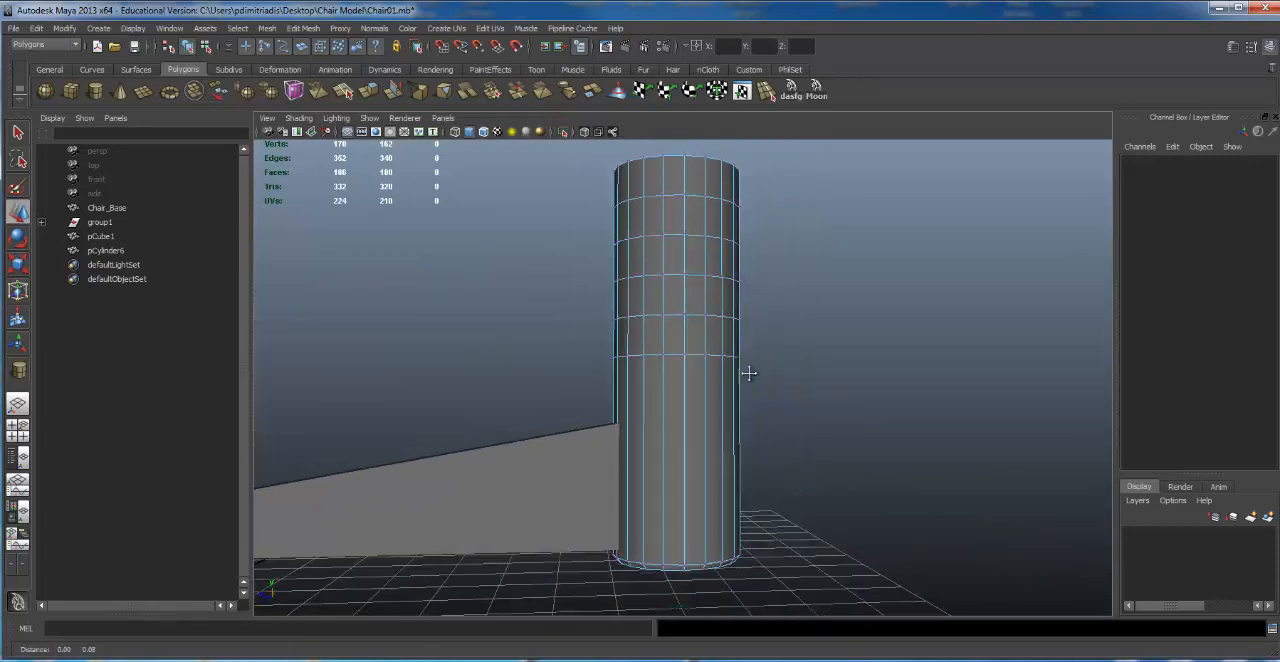
pyautogui.keyDown('alt'); pyautogui.moveTo(718, 320); pyautogui.dragTo(720, 325); pyautogui.keyUp('alt')
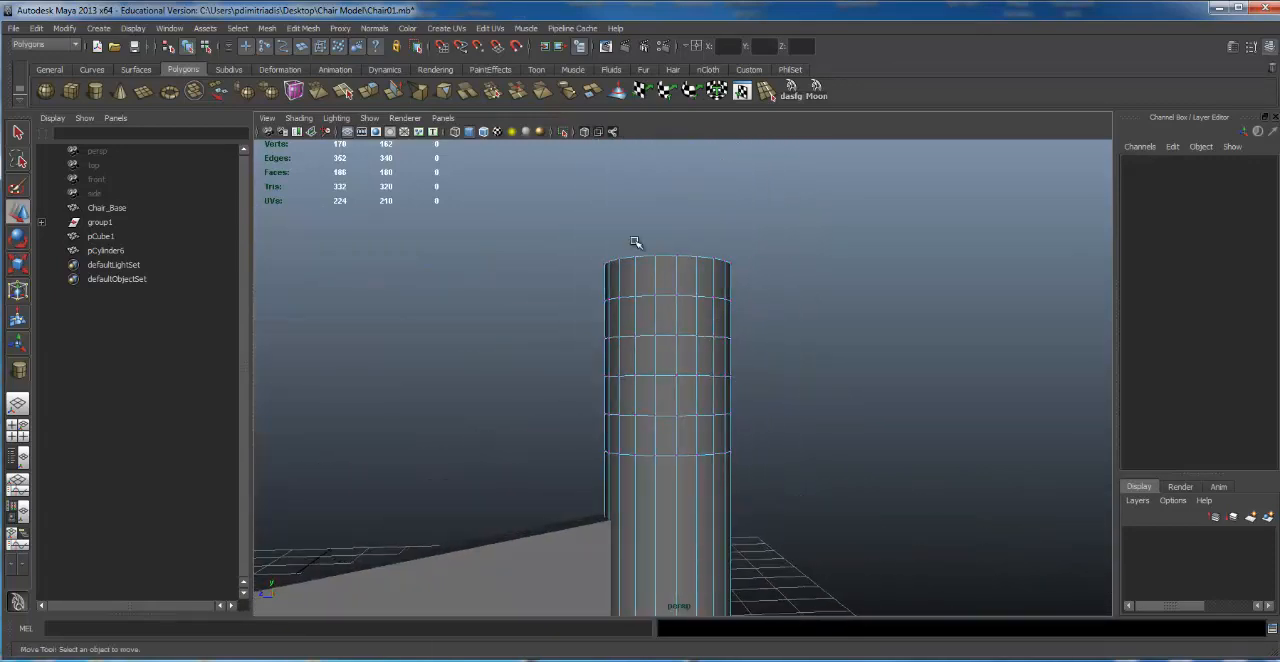
pyautogui.keyDown('alt'); pyautogui.moveTo(635, 242); pyautogui.dragTo(571, 248); pyautogui.keyUp('alt')
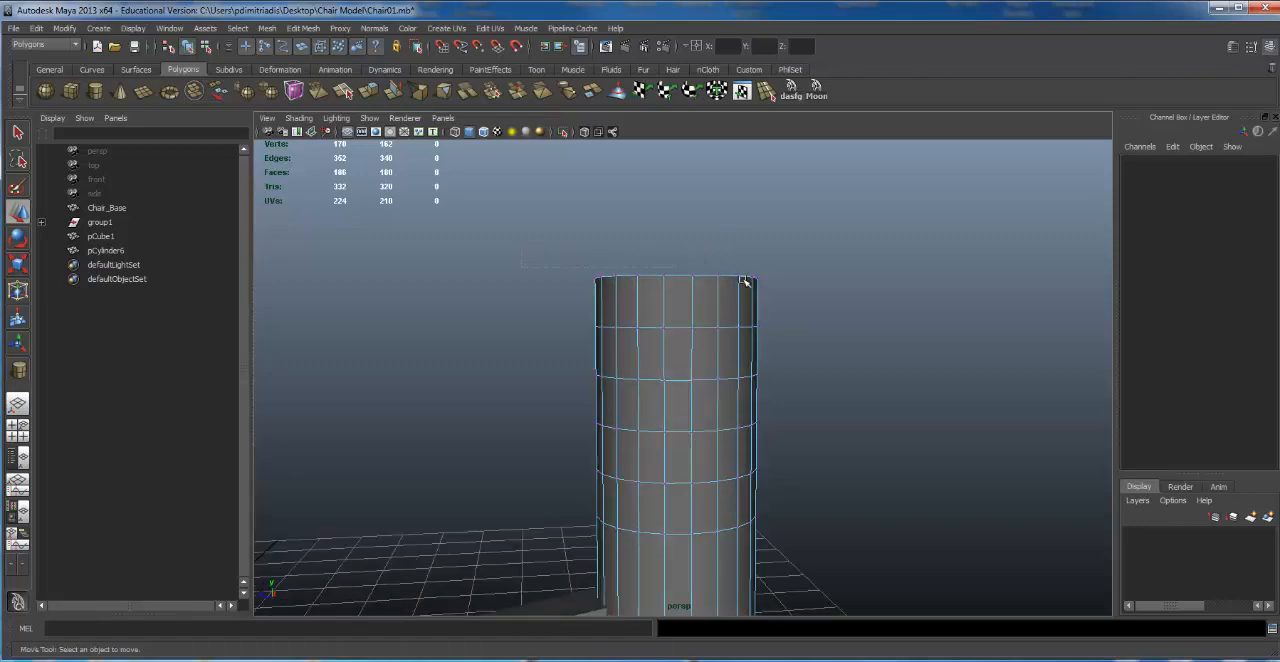
pyautogui.moveTo(743, 279); pyautogui.dragTo(863, 298)
pyautogui.keyDown('alt'); pyautogui.moveTo(687, 268); pyautogui.dragTo(659, 274); pyautogui.keyUp('alt')
pyautogui.press('r')
pyautogui.keyDown('alt'); pyautogui.moveTo(659, 273); pyautogui.dragTo(667, 238, button='middle'); pyautogui.keyUp('alt')
pyautogui.press('w')
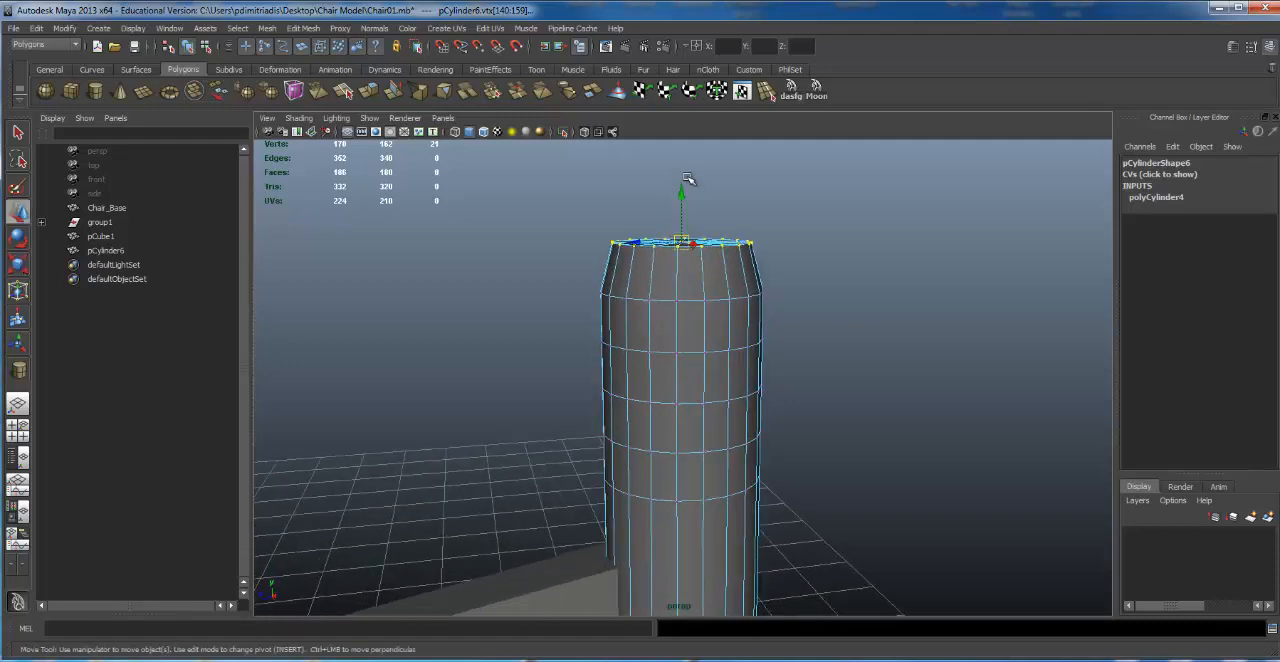
pyautogui.moveTo(679, 190); pyautogui.dragTo(672, 223)
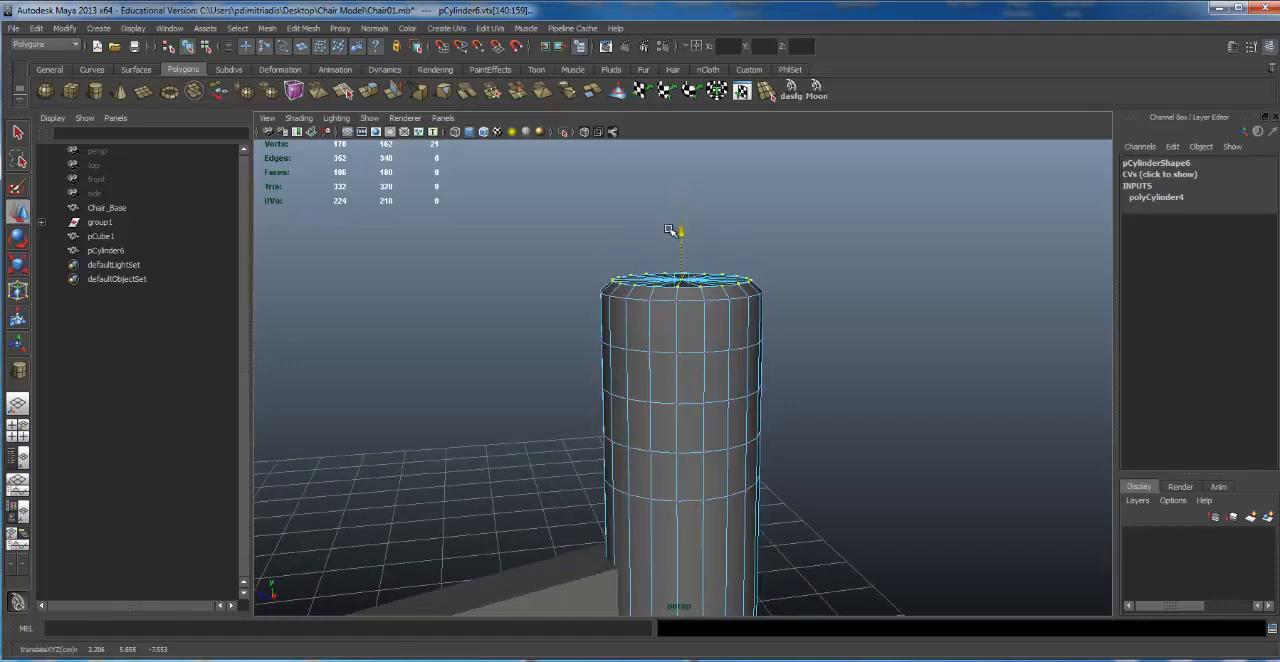
# Step: Try scaling the top vertex ring uniformly and along the Z axis alone, undoing the changes
pyautogui.scroll(3, 780, 285)
pyautogui.press('e')
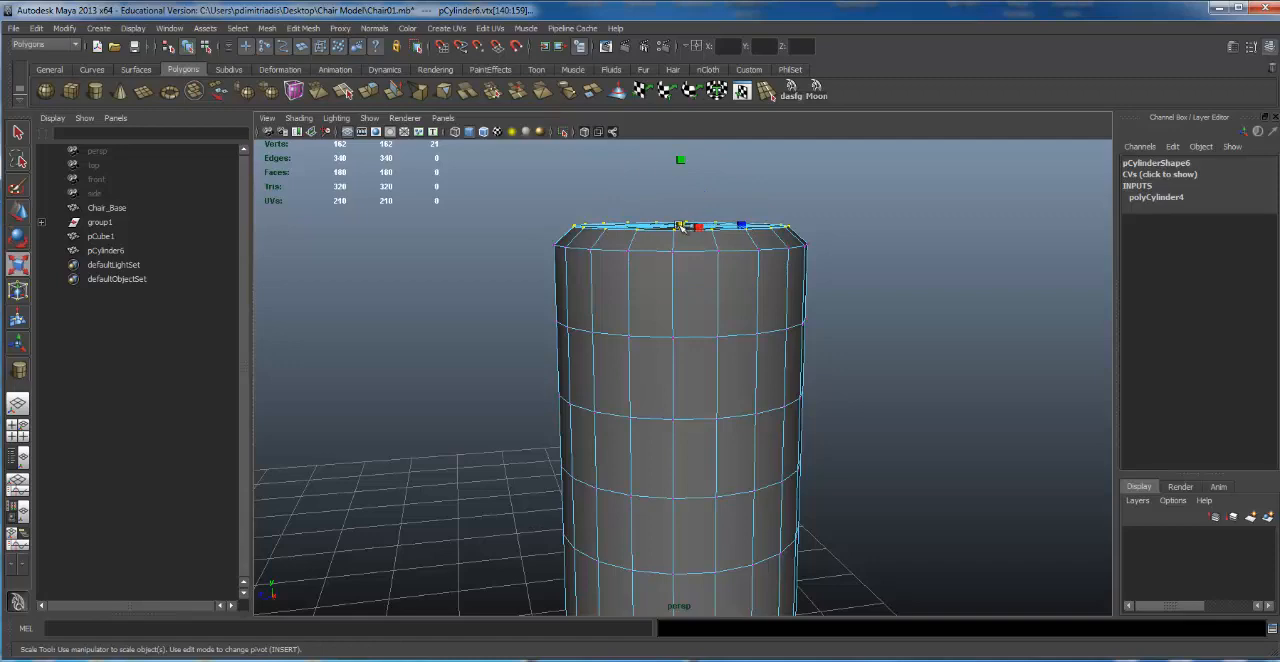
pyautogui.moveTo(679, 226); pyautogui.dragTo(709, 257)
pyautogui.hotkey('ctrl', 'z')
pyautogui.keyDown('alt'); pyautogui.moveTo(649, 234); pyautogui.dragTo(668, 226, button='right'); pyautogui.keyUp('alt')
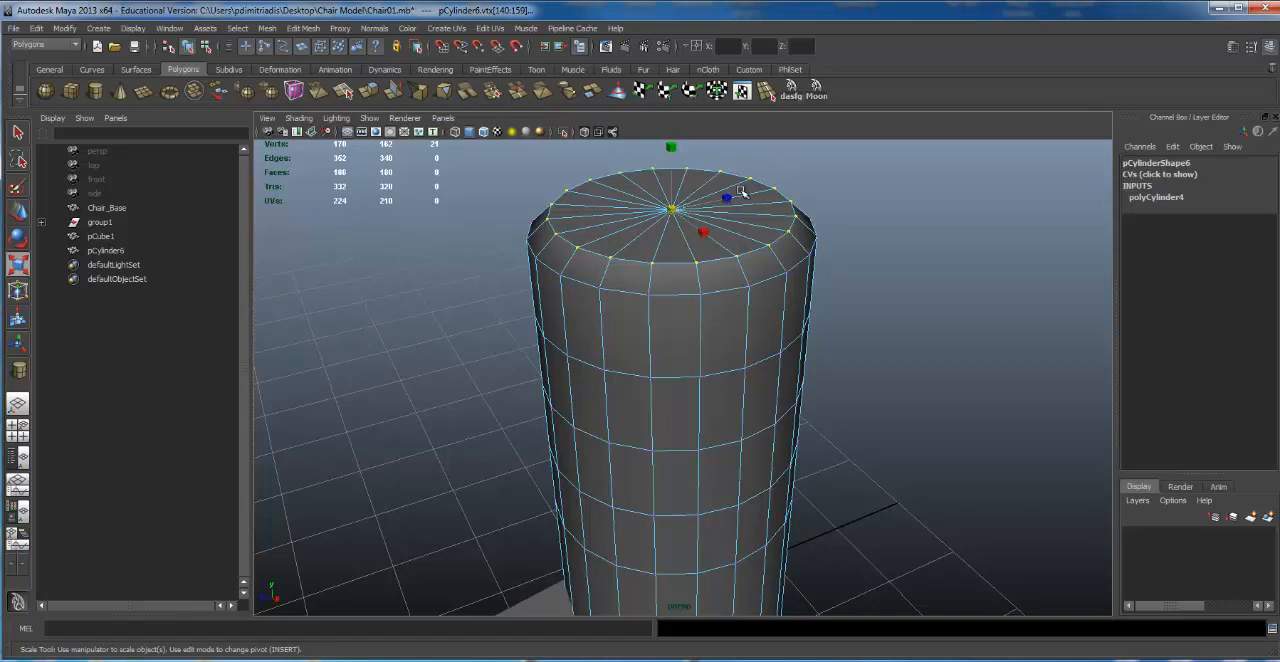
pyautogui.moveTo(729, 195); pyautogui.dragTo(808, 183)
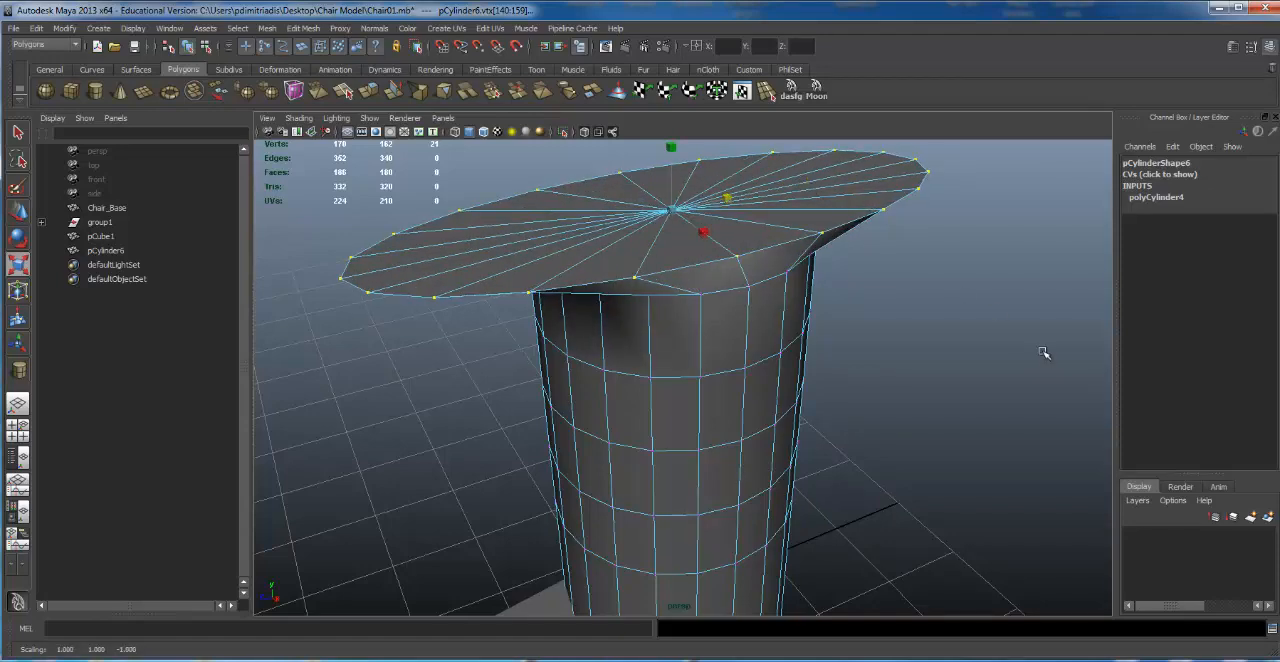
pyautogui.hotkey('ctrl', 'z')
pyautogui.keyDown('alt'); pyautogui.moveTo(848, 315); pyautogui.dragTo(845, 298); pyautogui.keyUp('alt')
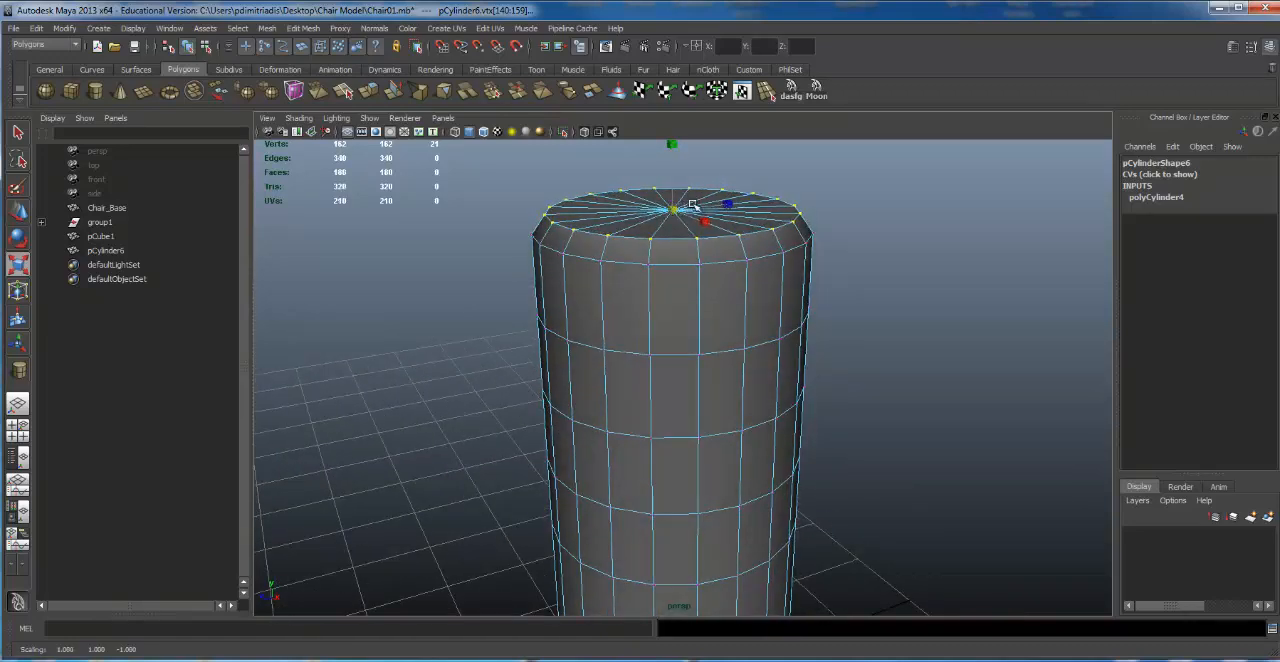
pyautogui.keyDown('alt'); pyautogui.moveTo(672, 207); pyautogui.dragTo(633, 186); pyautogui.keyUp('alt')
pyautogui.keyDown('alt'); pyautogui.moveTo(684, 217); pyautogui.dragTo(657, 233); pyautogui.keyUp('alt')
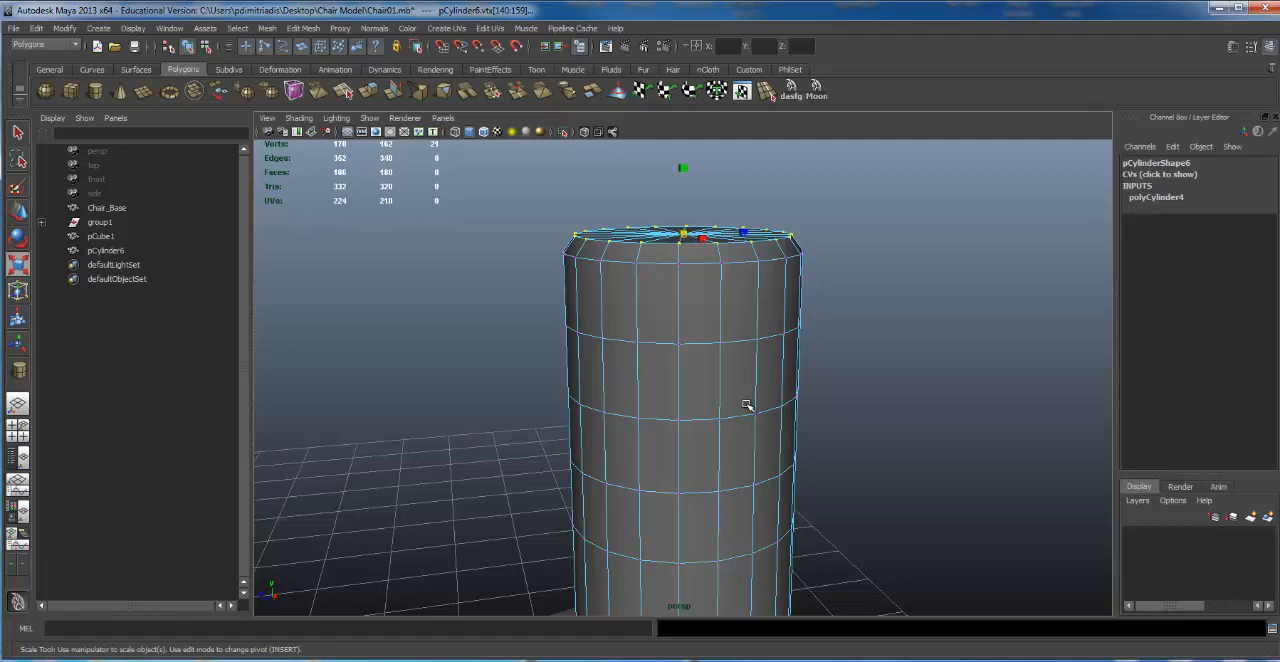
# Step: Select the fourth and fifth vertex rings from the top of the column cylinder
pyautogui.keyDown('alt'); pyautogui.moveTo(738, 431); pyautogui.dragTo(672, 298); pyautogui.keyUp('alt')
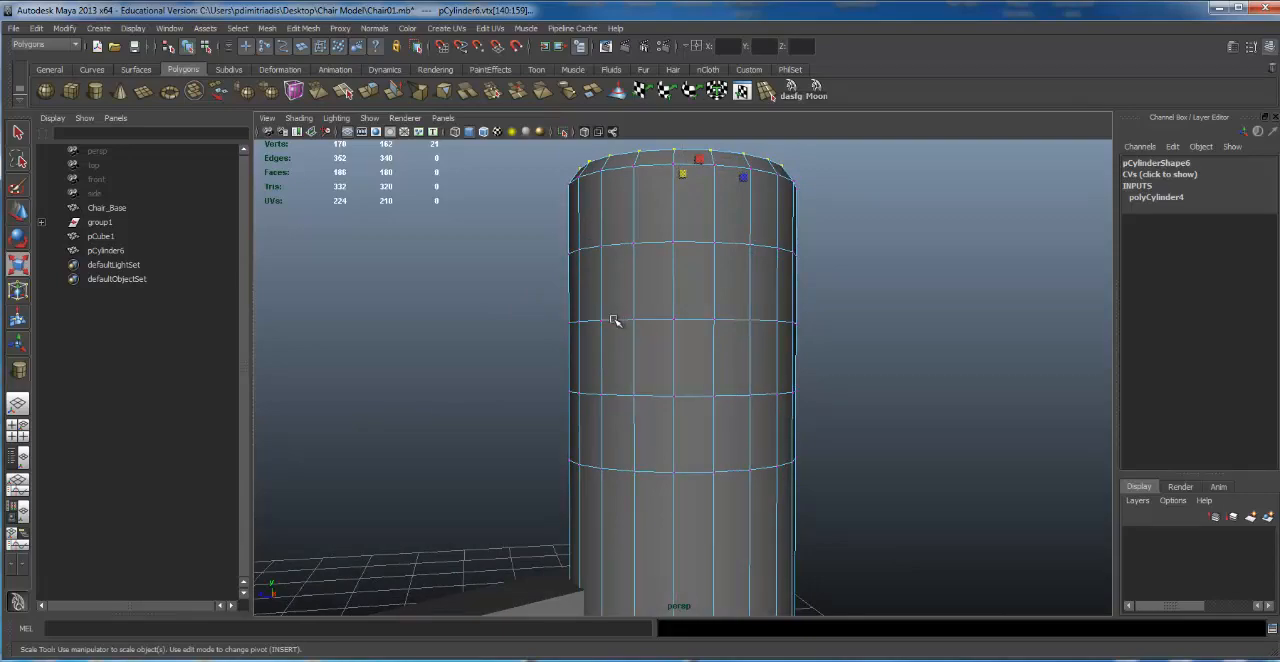
pyautogui.press('4')
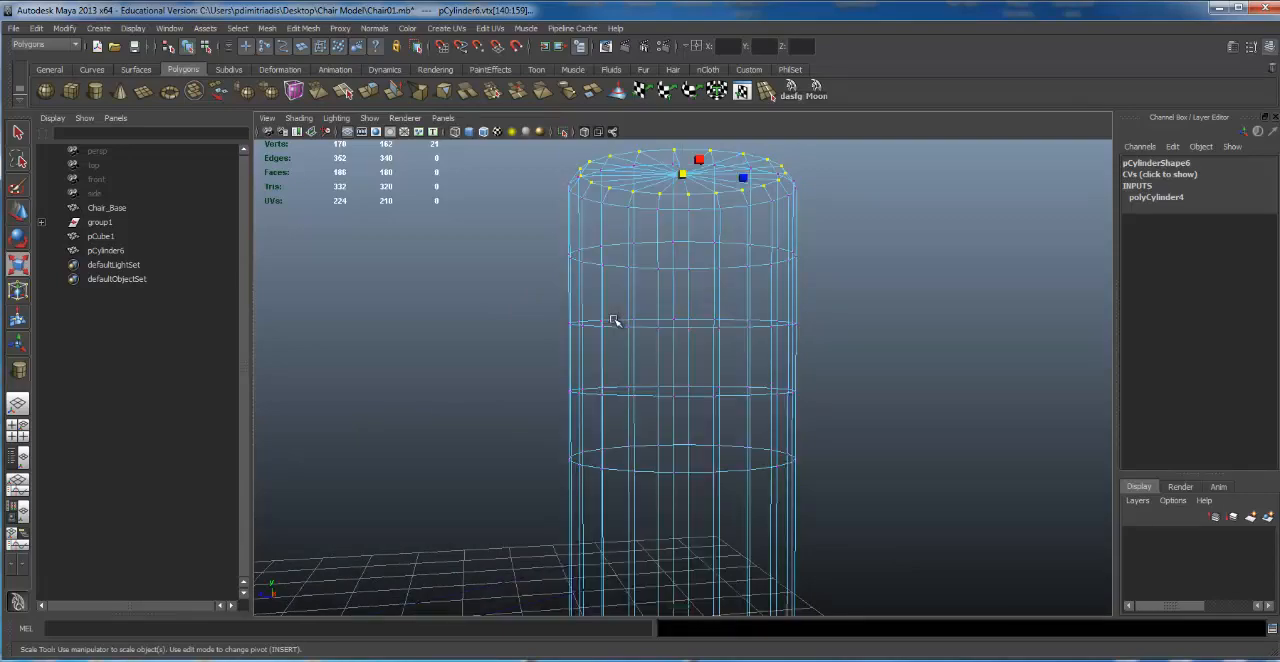
pyautogui.moveTo(512, 308); pyautogui.dragTo(971, 420)
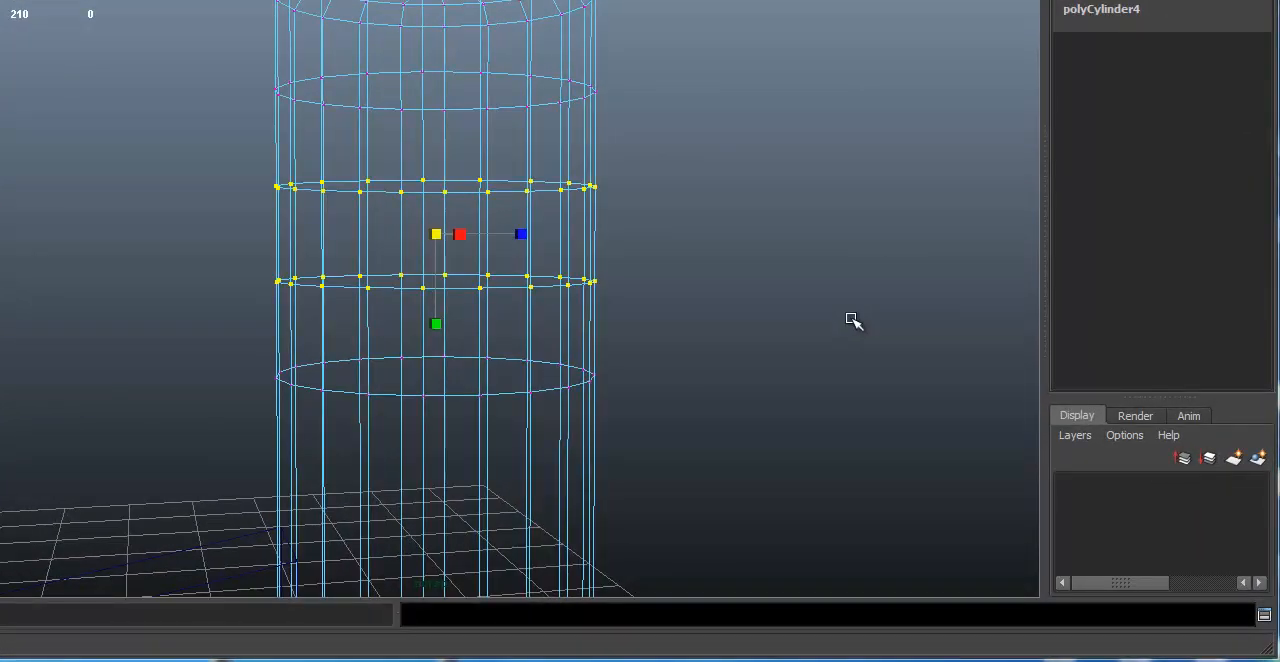
pyautogui.press('5')
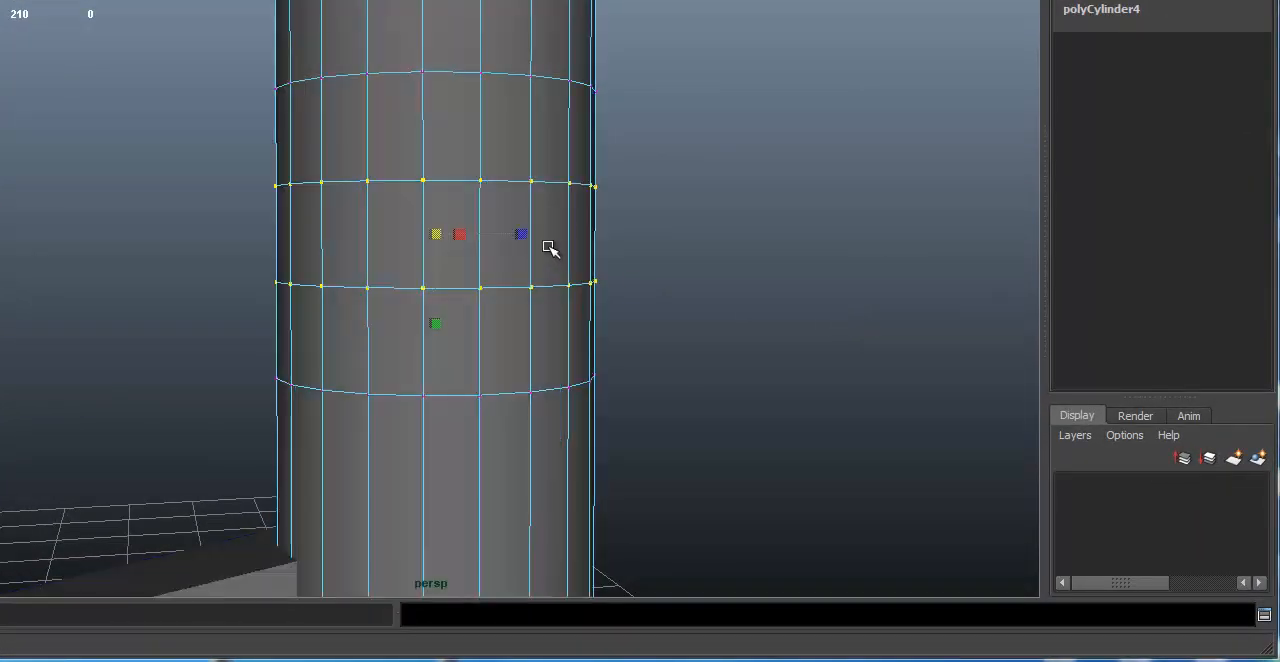
pyautogui.press('f')
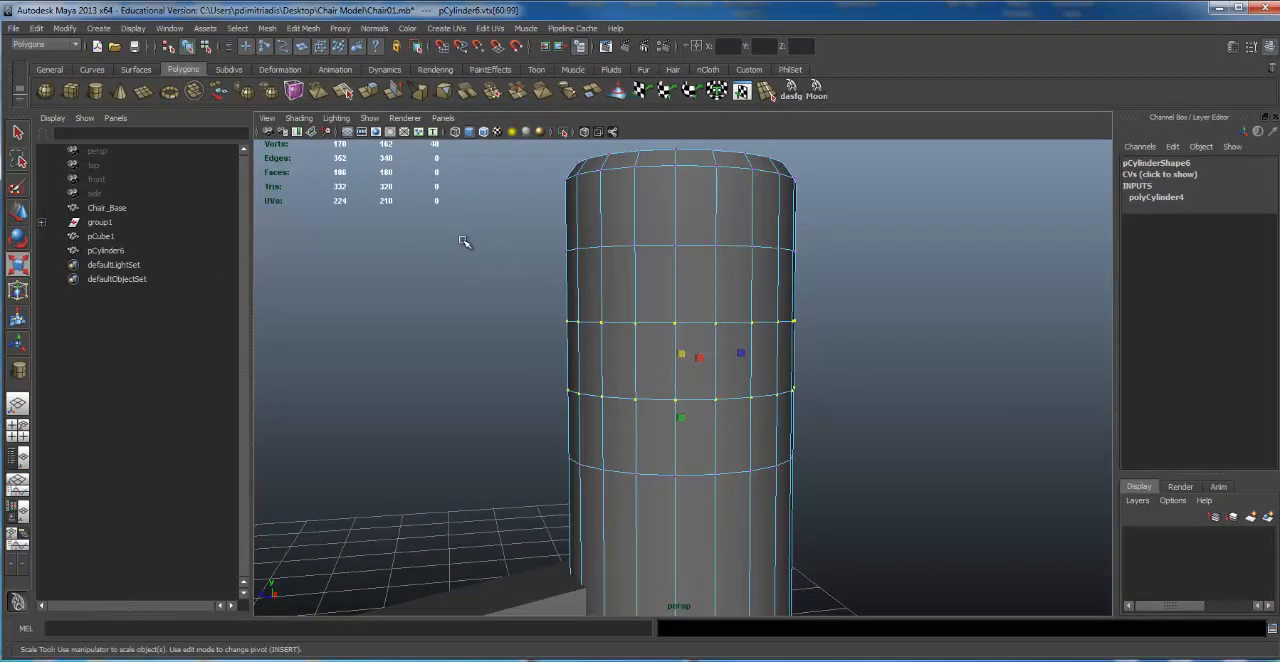
# Step: Examine the two selected vertex rings of the column in the front view
pyautogui.press('space')
pyautogui.press('space')
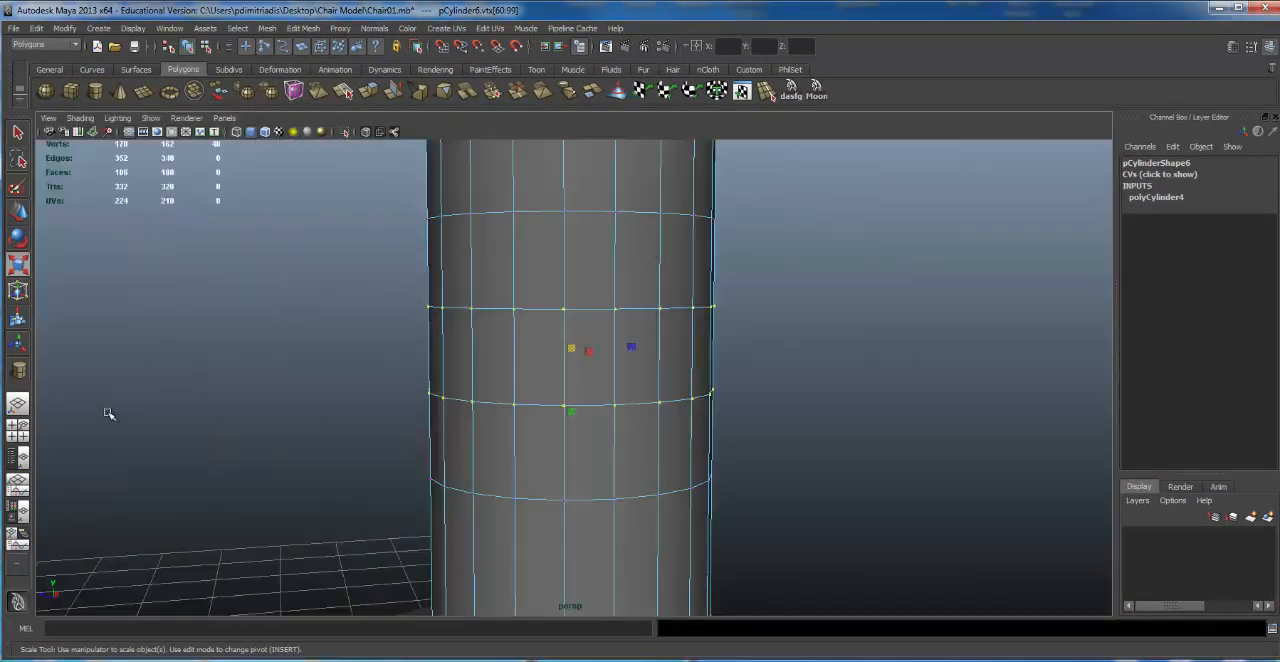
pyautogui.click(22, 432)
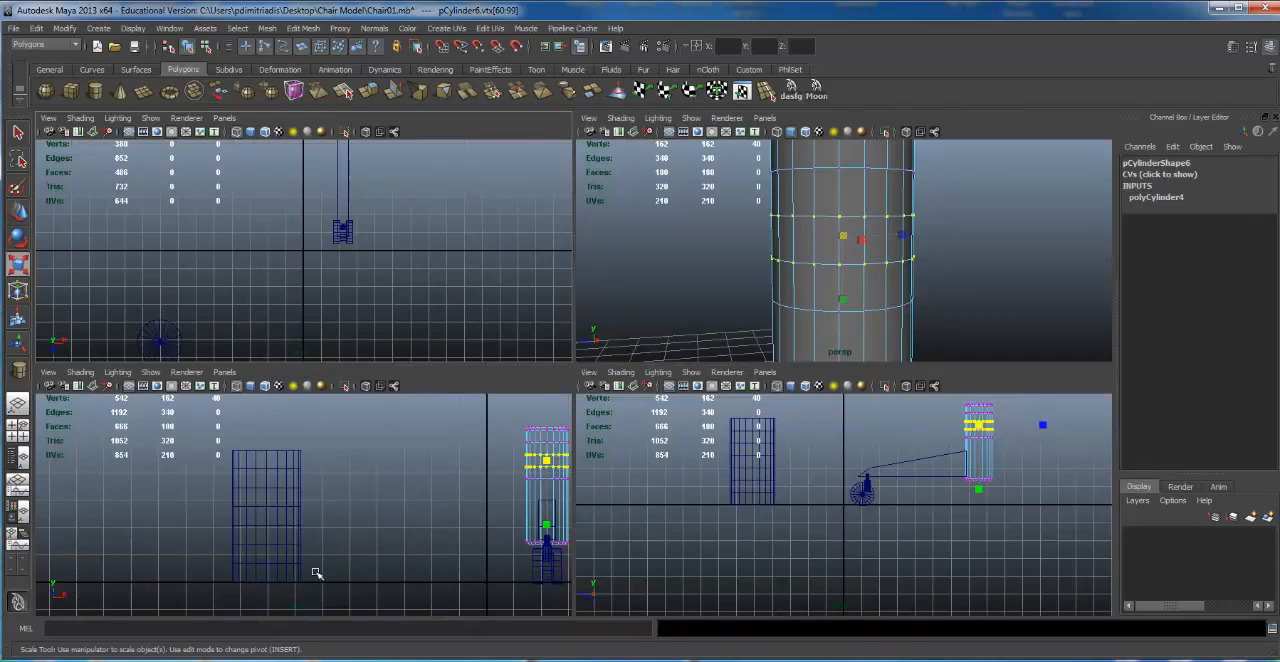
pyautogui.press('space')
pyautogui.keyDown('alt'); pyautogui.moveTo(421, 419); pyautogui.dragTo(329, 431, button='right'); pyautogui.keyUp('alt')
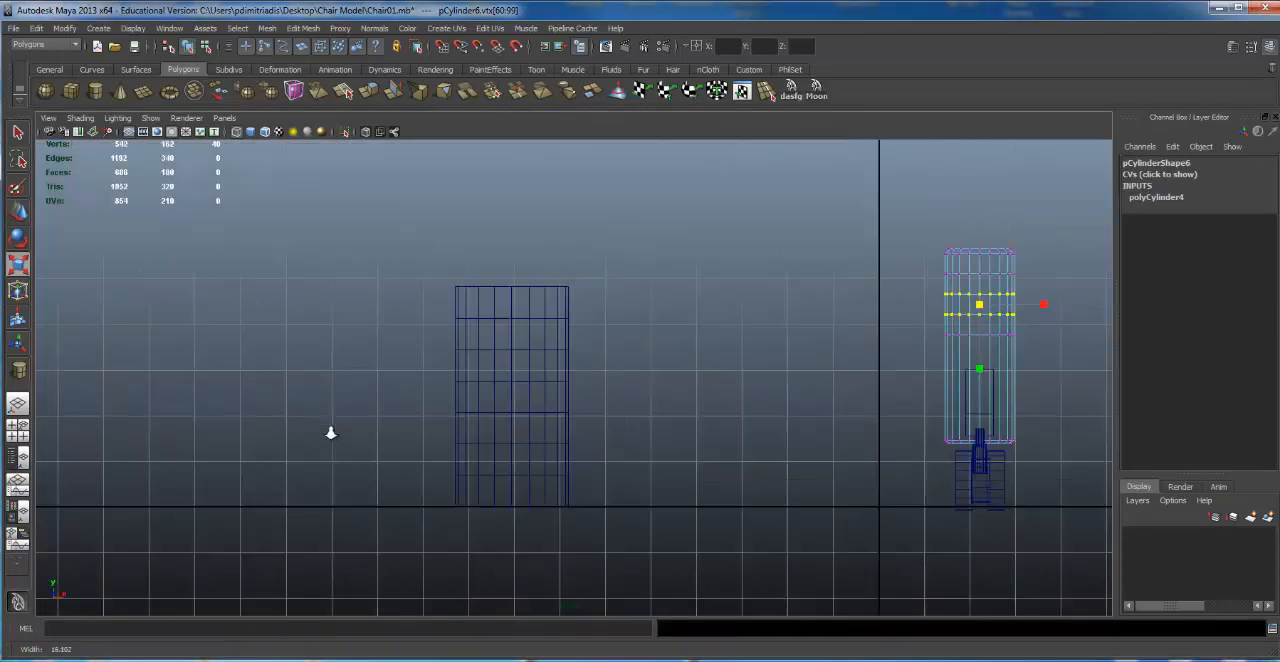
pyautogui.keyDown('alt'); pyautogui.moveTo(842, 326); pyautogui.dragTo(365, 470, button='middle'); pyautogui.keyUp('alt')
pyautogui.keyDown('alt'); pyautogui.moveTo(365, 470); pyautogui.dragTo(485, 450, button='right'); pyautogui.keyUp('alt')
pyautogui.keyDown('alt'); pyautogui.moveTo(660, 393); pyautogui.dragTo(682, 373, button='middle'); pyautogui.keyUp('alt')
pyautogui.keyDown('alt'); pyautogui.moveTo(576, 226); pyautogui.dragTo(598, 220, button='right'); pyautogui.keyUp('alt')
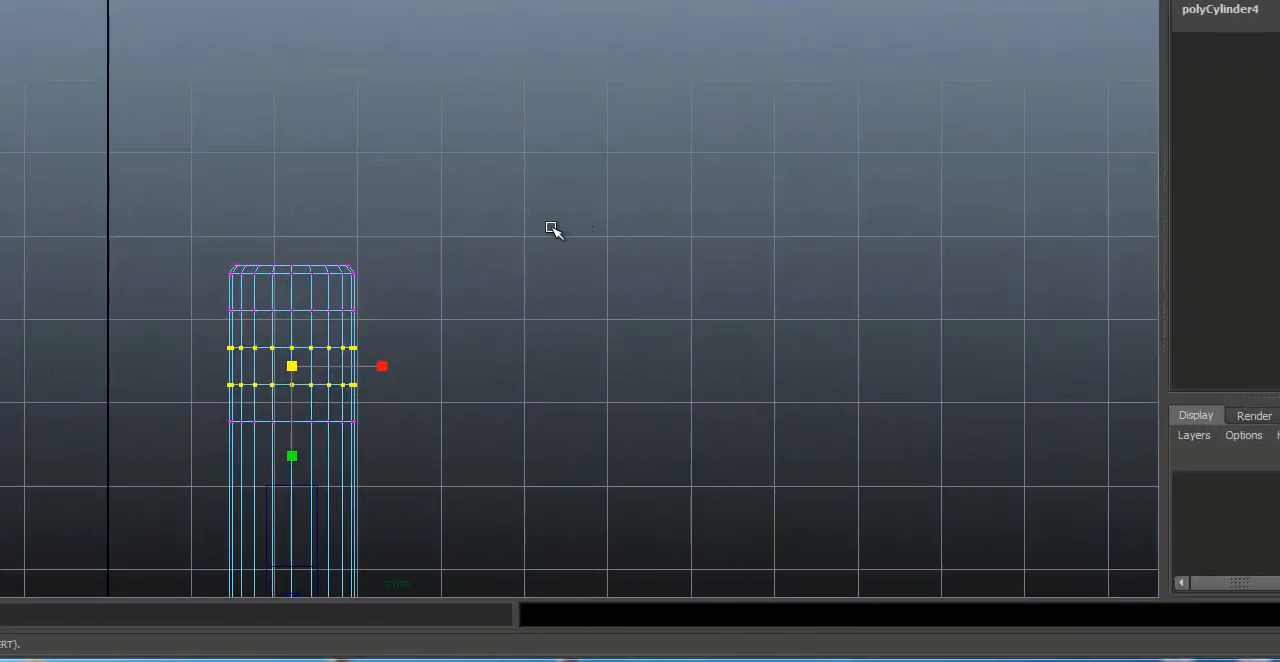
pyautogui.click(336, 253)
pyautogui.keyDown('alt'); pyautogui.moveTo(362, 292); pyautogui.dragTo(445, 284, button='right'); pyautogui.keyUp('alt')
pyautogui.keyDown('alt'); pyautogui.moveTo(470, 290); pyautogui.dragTo(517, 203, button='middle'); pyautogui.keyUp('alt')
pyautogui.moveTo(201, 280); pyautogui.dragTo(504, 349)
pyautogui.press('space')
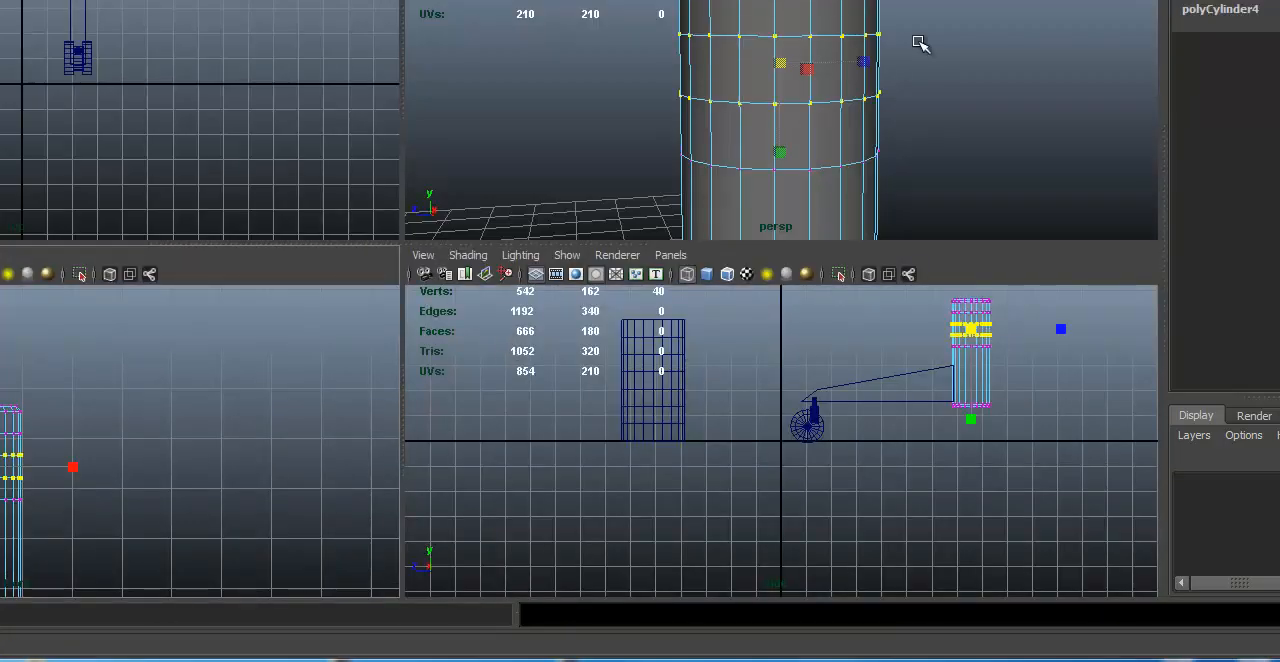
# Step: Scale the two selected vertex rings uniformly inward to pinch the column's upper part into a narrow neck
pyautogui.press('space')
pyautogui.keyDown('alt'); pyautogui.moveTo(593, 307); pyautogui.dragTo(508, 229, button='right'); pyautogui.keyUp('alt')
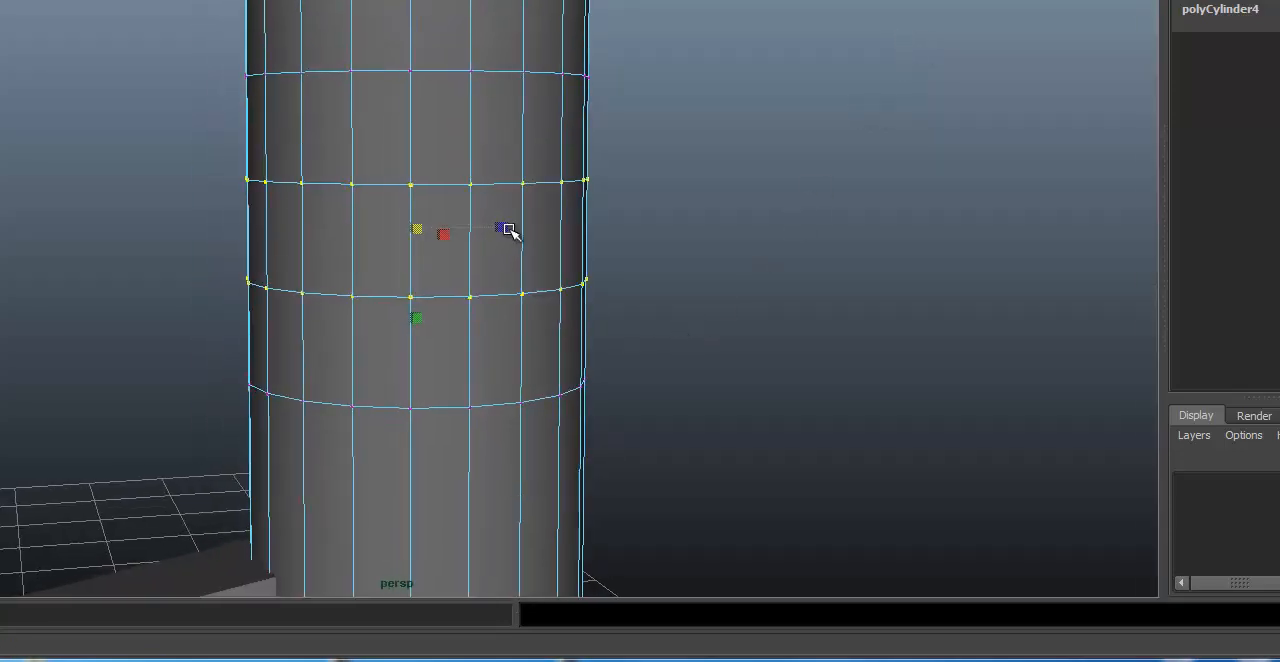
pyautogui.keyDown('alt'); pyautogui.moveTo(508, 229); pyautogui.dragTo(519, 231, button='middle'); pyautogui.keyUp('alt')
pyautogui.press('4')
pyautogui.moveTo(631, 203)
pyautogui.keyDown('alt'); pyautogui.mouseDown()
pyautogui.moveTo(657, 223)
pyautogui.moveTo(611, 211)
pyautogui.moveTo(543, 223)
pyautogui.moveTo(537, 175)
pyautogui.mouseUp(); pyautogui.keyUp('alt')
pyautogui.press('5')
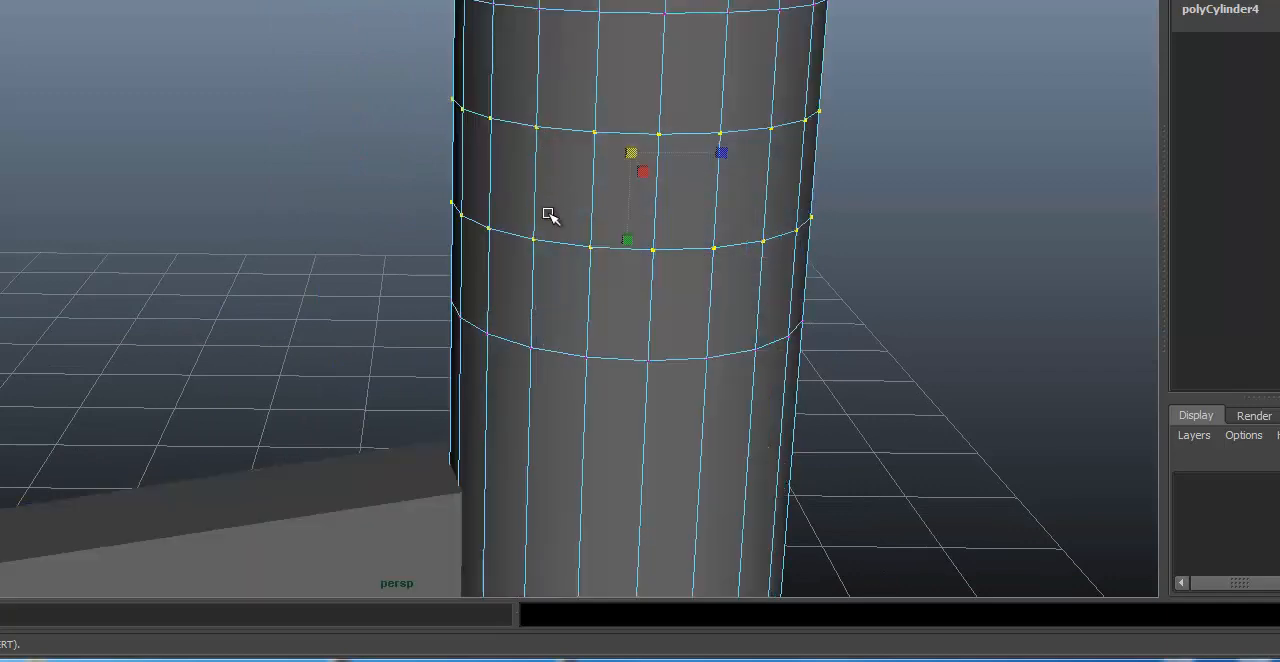
pyautogui.moveTo(551, 217)
pyautogui.keyDown('alt'); pyautogui.mouseDown()
pyautogui.moveTo(683, 100)
pyautogui.moveTo(517, 129)
pyautogui.moveTo(533, 107)
pyautogui.mouseUp(); pyautogui.keyUp('alt')
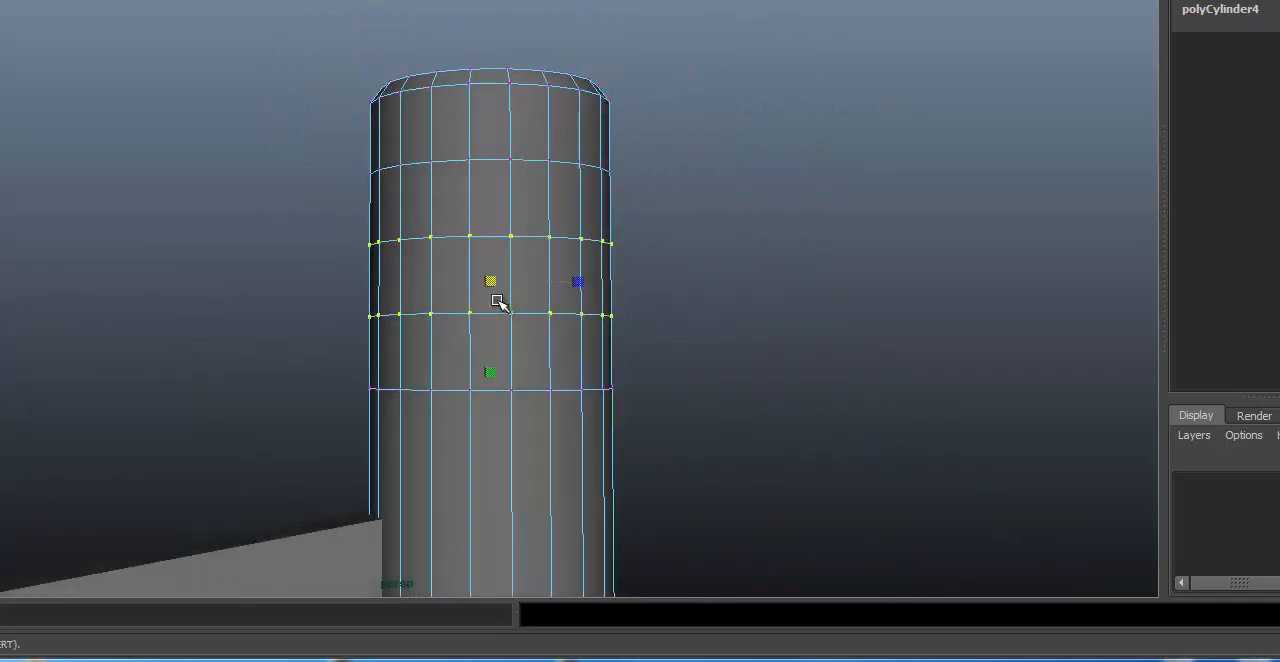
pyautogui.moveTo(495, 281); pyautogui.dragTo(444, 278)
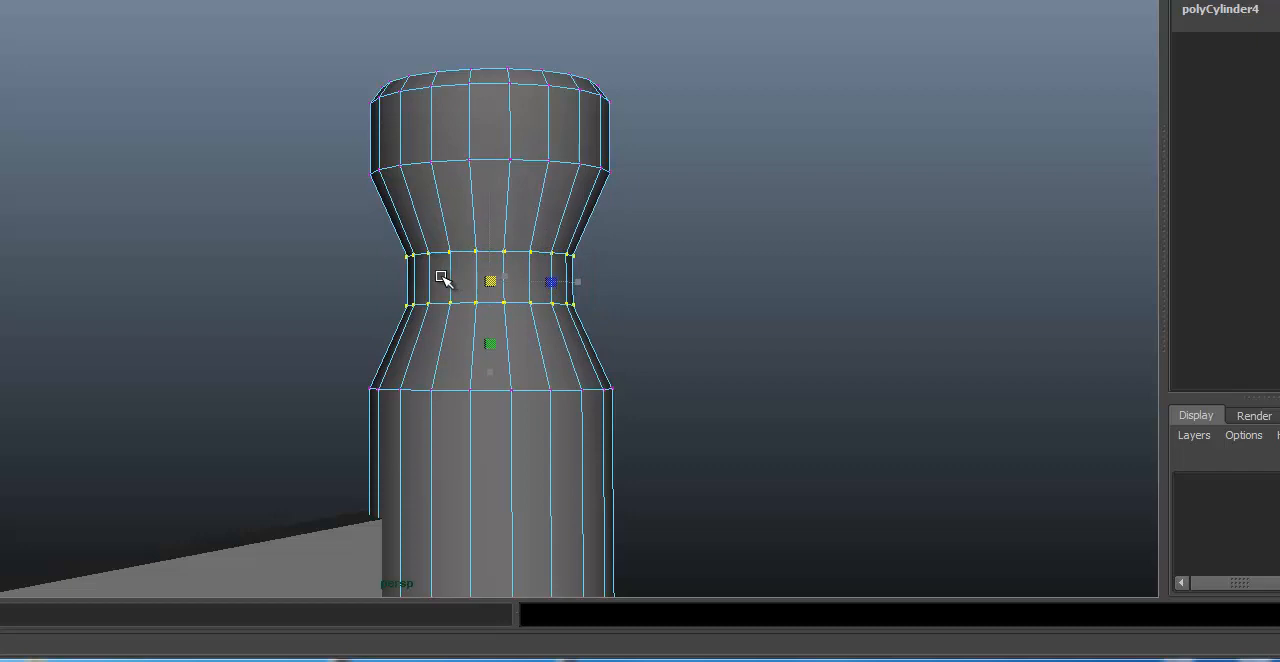
pyautogui.moveTo(455, 283); pyautogui.dragTo(391, 274)
pyautogui.keyDown('alt'); pyautogui.moveTo(396, 274); pyautogui.dragTo(764, 266, button='right'); pyautogui.keyUp('alt')
# Step: Raise the narrowed vertex rings along the Y axis, closer to the cap section at the column's top
pyautogui.keyDown('alt'); pyautogui.moveTo(630, 247); pyautogui.dragTo(567, 277, button='middle'); pyautogui.keyUp('alt')
pyautogui.press('w')
pyautogui.moveTo(486, 276); pyautogui.dragTo(472, 180)
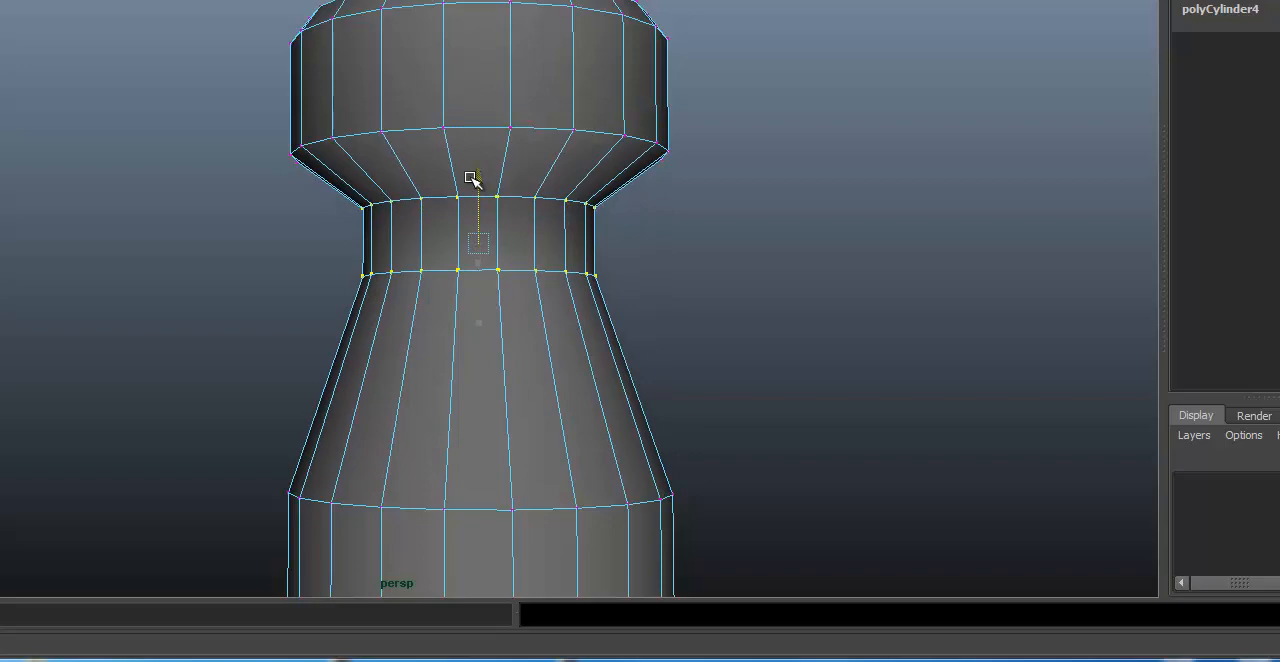
pyautogui.keyDown('alt'); pyautogui.moveTo(677, 206); pyautogui.dragTo(737, 215, button='right'); pyautogui.keyUp('alt')
pyautogui.keyDown('alt'); pyautogui.moveTo(737, 215); pyautogui.dragTo(714, 220); pyautogui.keyUp('alt')
pyautogui.keyDown('alt'); pyautogui.moveTo(714, 220); pyautogui.dragTo(677, 165, button='middle'); pyautogui.keyUp('alt')
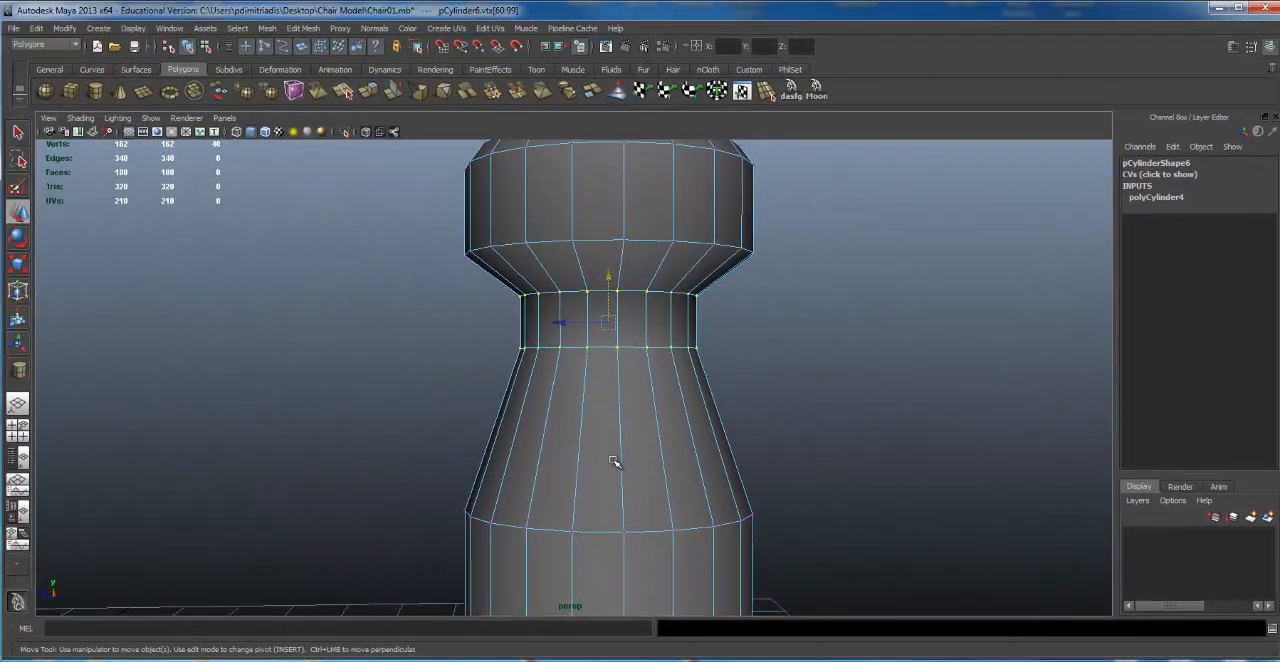
pyautogui.keyDown('alt'); pyautogui.moveTo(800, 514); pyautogui.dragTo(689, 500, button='right'); pyautogui.keyUp('alt')
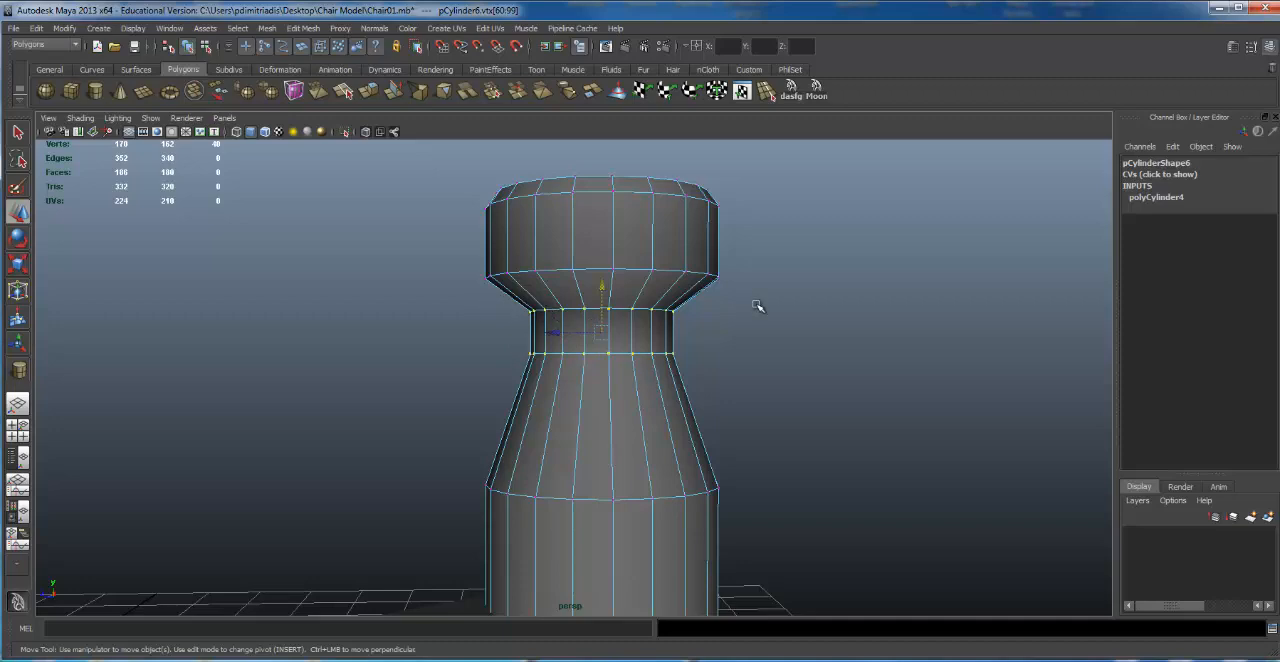
# Step: Deselect the neck's upper vertex ring and lower the remaining ring to just above the wide lower section, lengthening the neck
pyautogui.press('4')
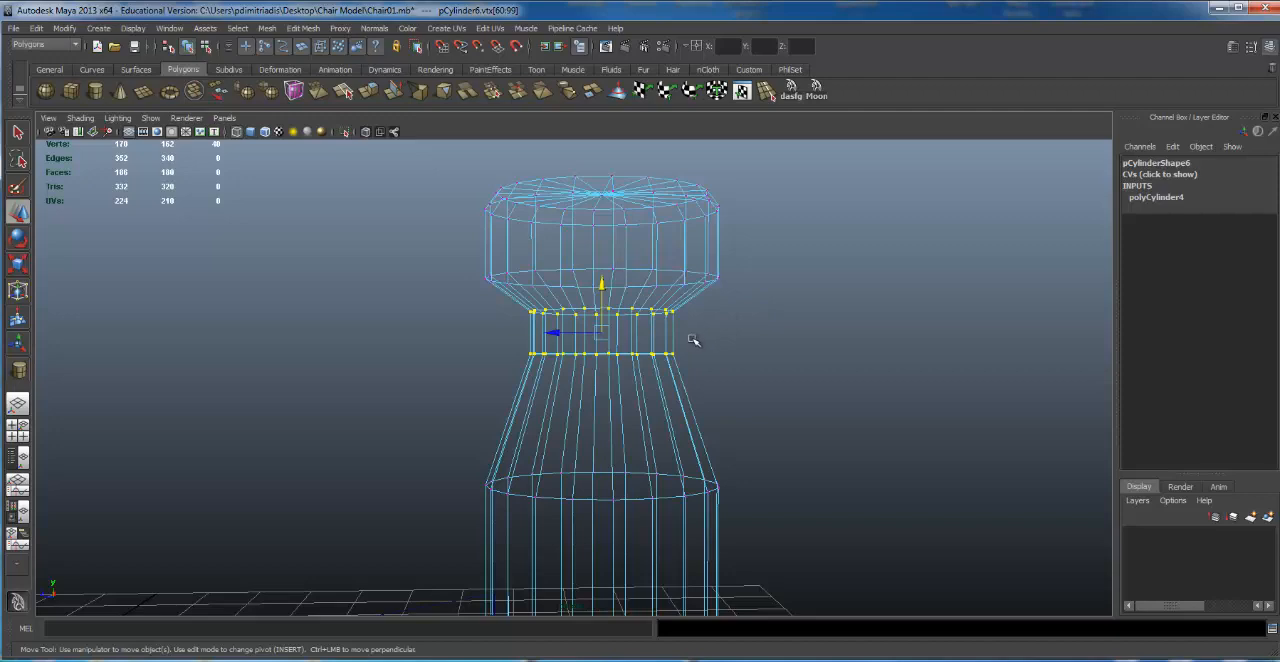
pyautogui.moveTo(457, 291); pyautogui.dragTo(805, 331)
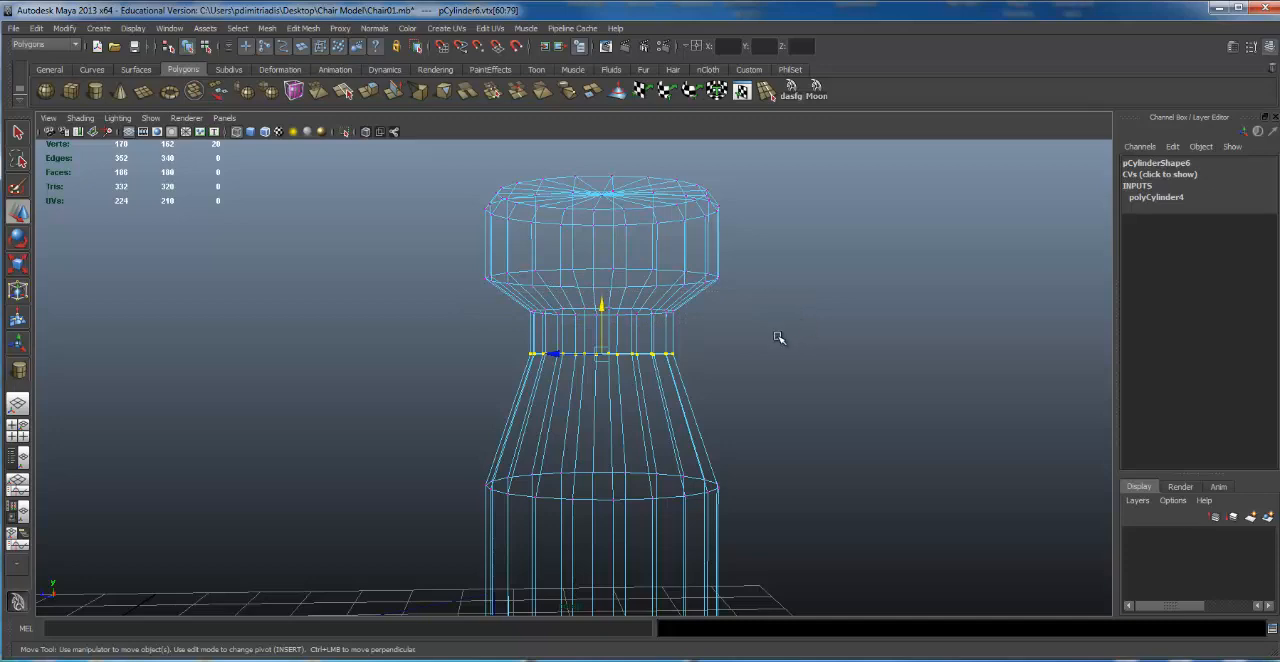
pyautogui.hotkey('ctrl', 'z')
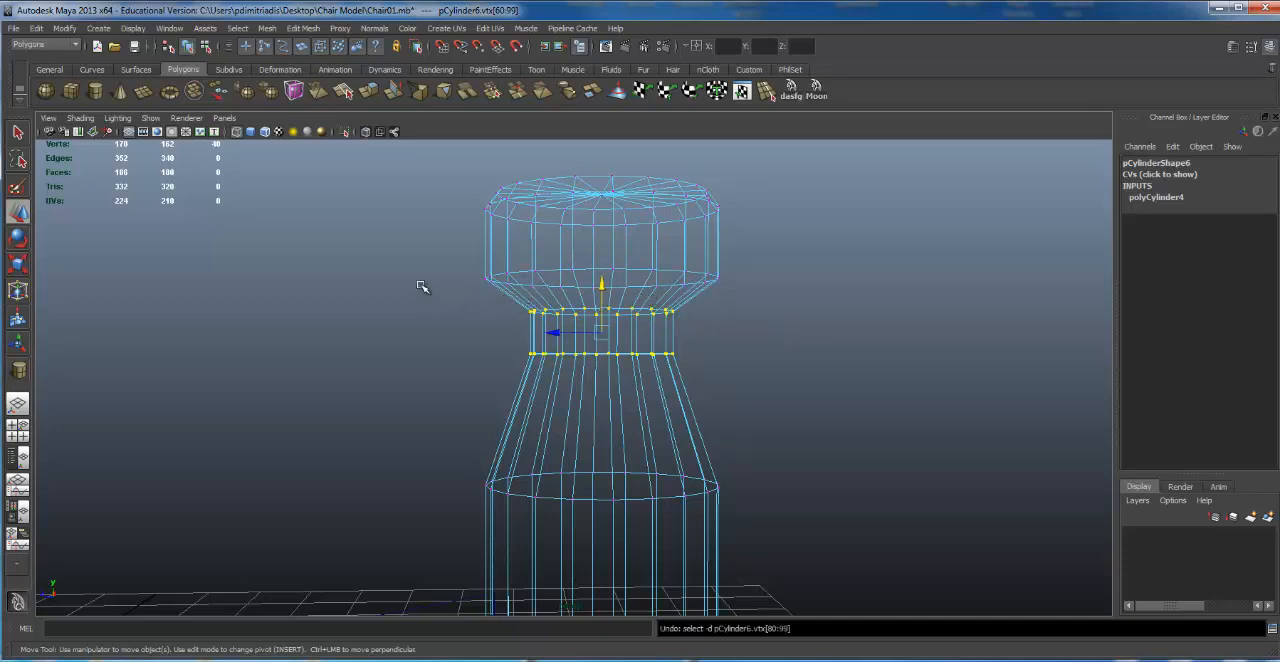
pyautogui.moveTo(443, 268); pyautogui.dragTo(683, 320)
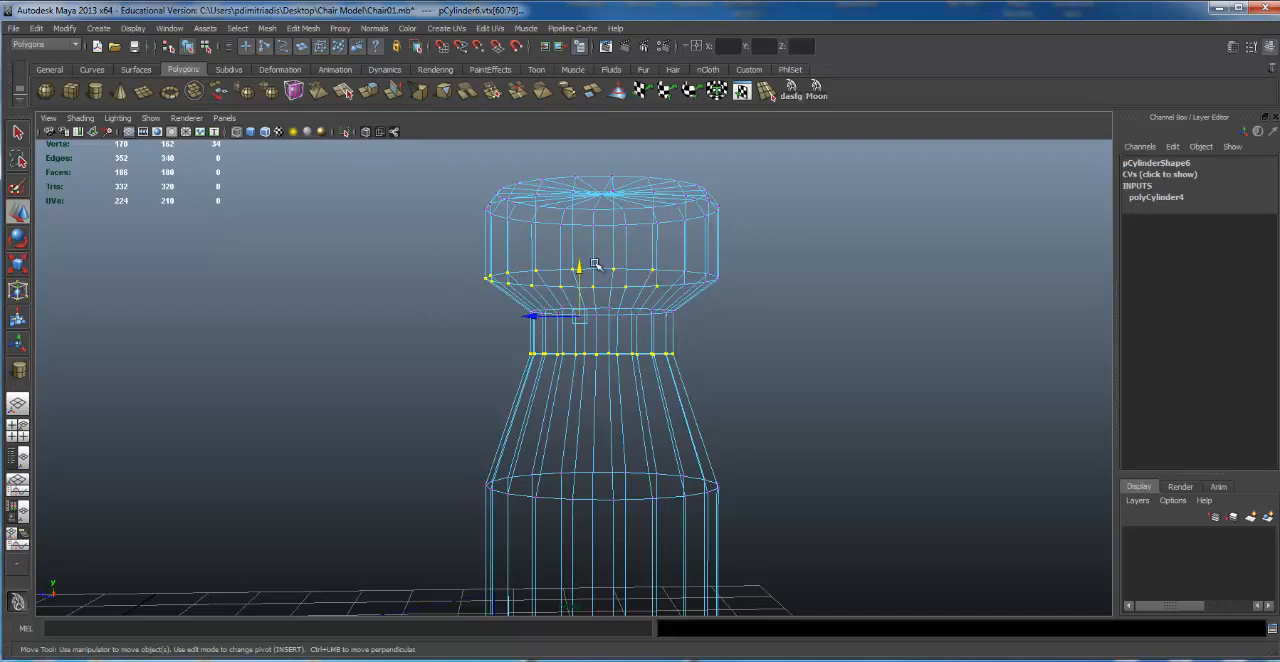
pyautogui.moveTo(376, 243); pyautogui.dragTo(820, 322)
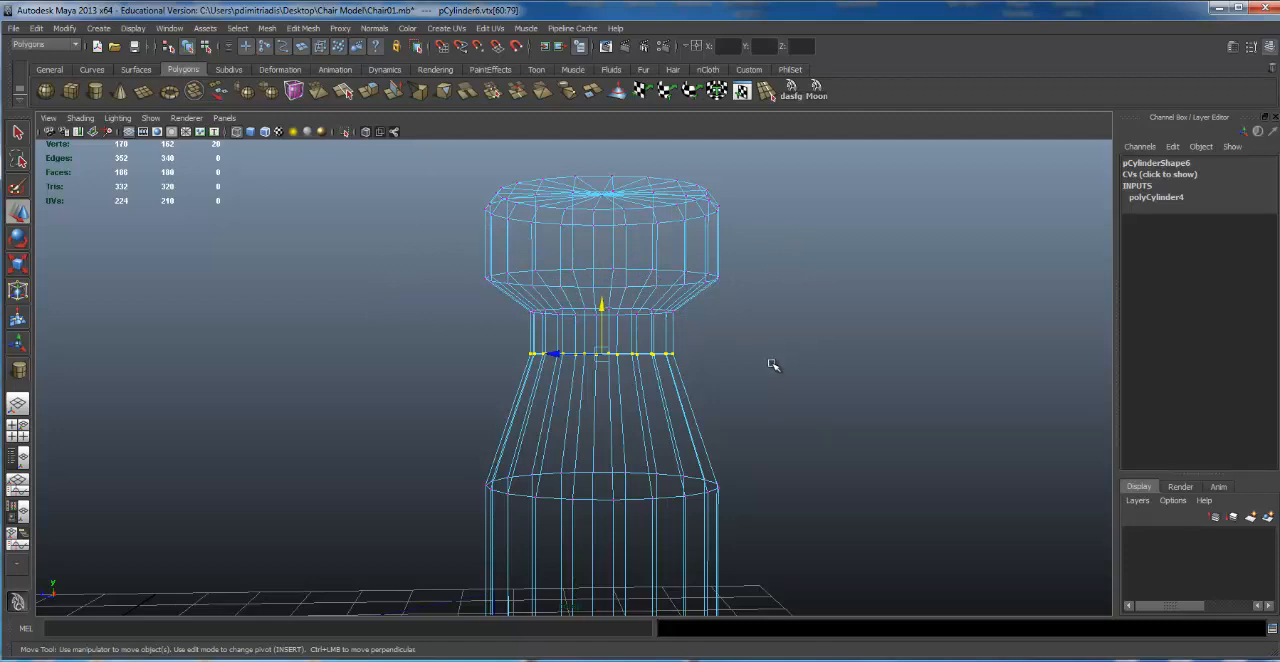
pyautogui.moveTo(602, 305); pyautogui.dragTo(597, 418)
pyautogui.press('5')
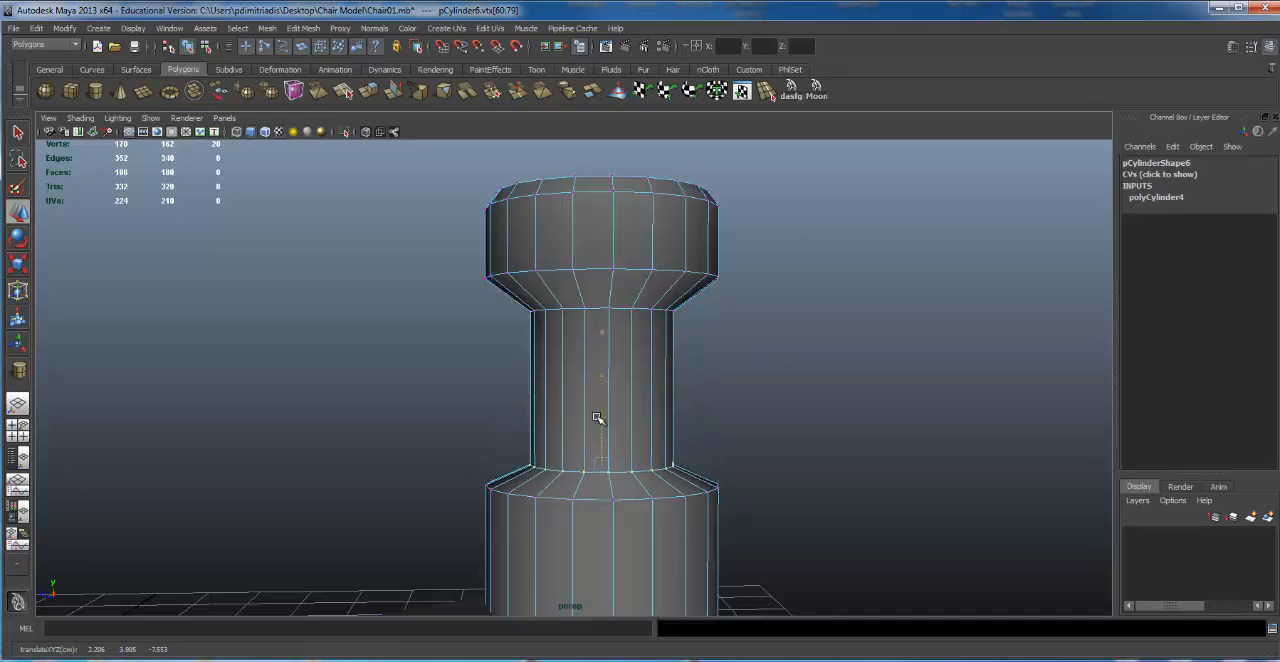
# Step: Return to object selection mode and clear the column's vertex selection
pyautogui.keyDown('alt'); pyautogui.moveTo(736, 360); pyautogui.dragTo(588, 366, button='right'); pyautogui.keyUp('alt')
pyautogui.keyDown('alt'); pyautogui.moveTo(588, 366); pyautogui.dragTo(573, 375, button='middle'); pyautogui.keyUp('alt')
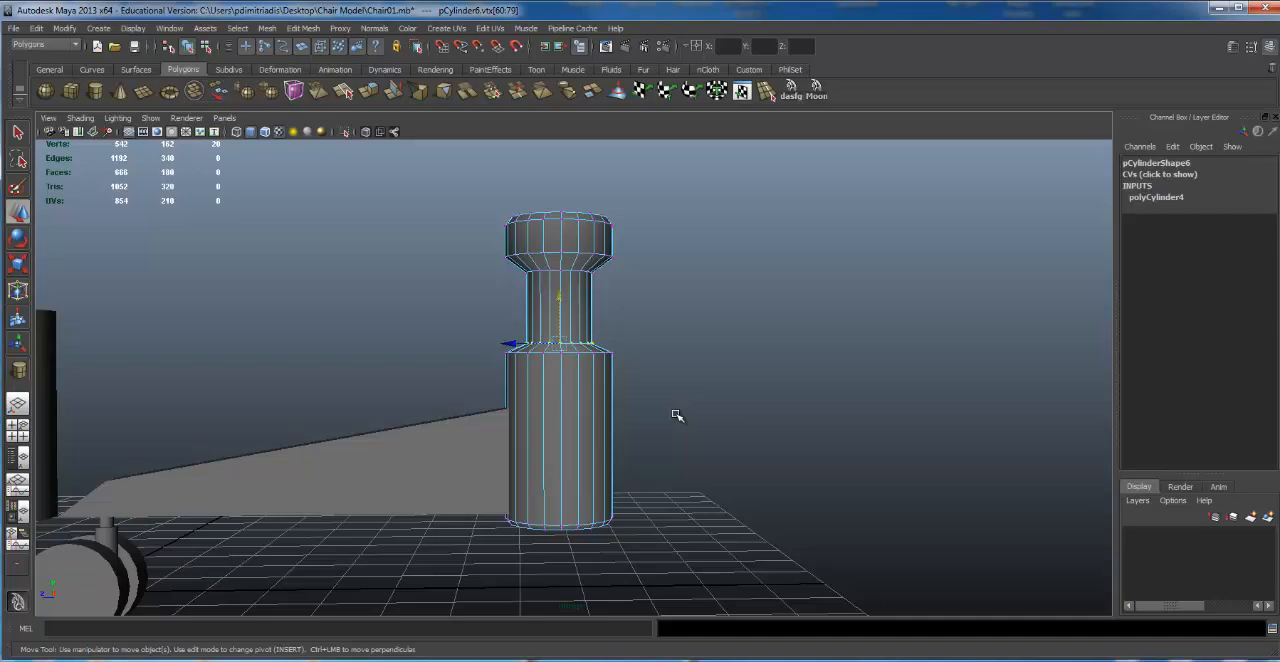
pyautogui.keyDown('alt'); pyautogui.moveTo(680, 332); pyautogui.dragTo(894, 340); pyautogui.keyUp('alt')
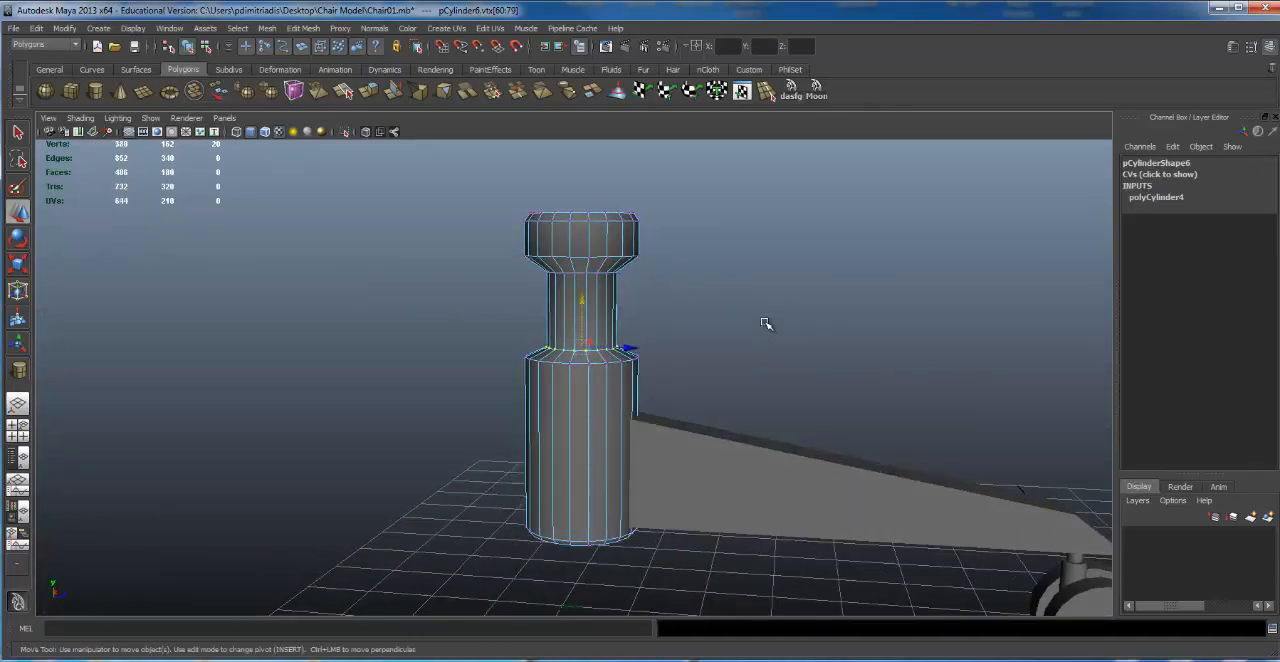
pyautogui.keyDown('alt'); pyautogui.moveTo(766, 323); pyautogui.dragTo(619, 346); pyautogui.keyUp('alt')
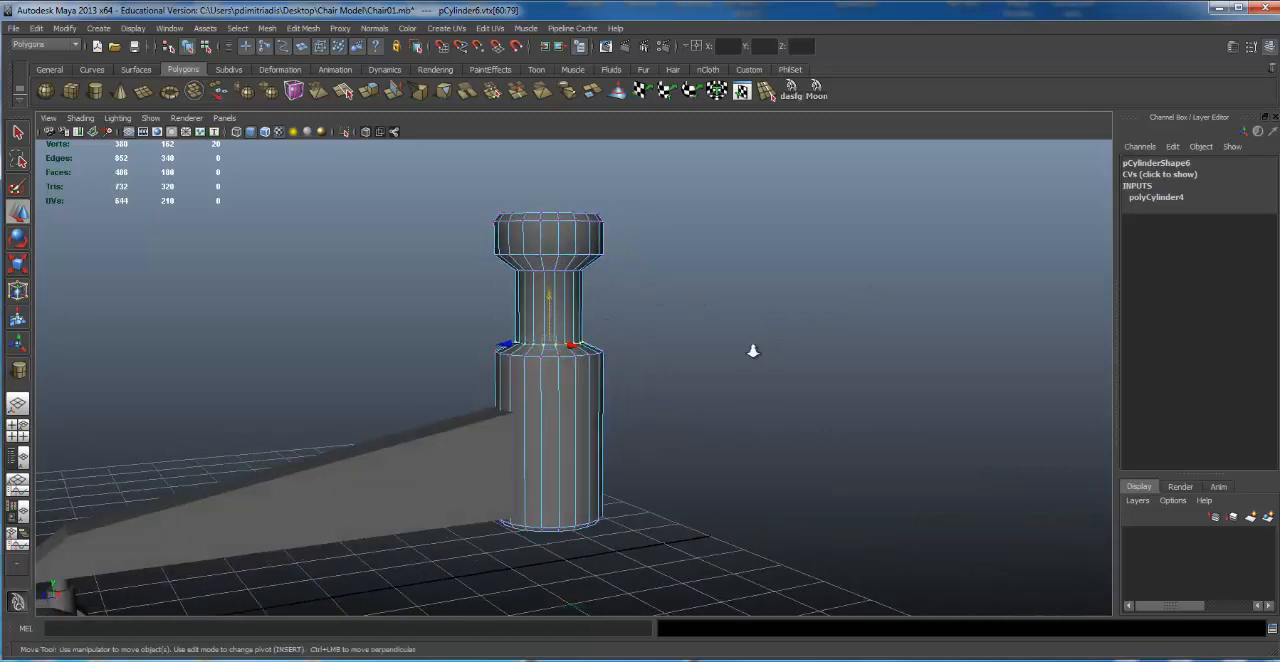
pyautogui.keyDown('alt'); pyautogui.moveTo(751, 351); pyautogui.dragTo(680, 324, button='right'); pyautogui.keyUp('alt')
pyautogui.keyDown('alt'); pyautogui.moveTo(680, 324); pyautogui.dragTo(677, 317, button='middle'); pyautogui.keyUp('alt')
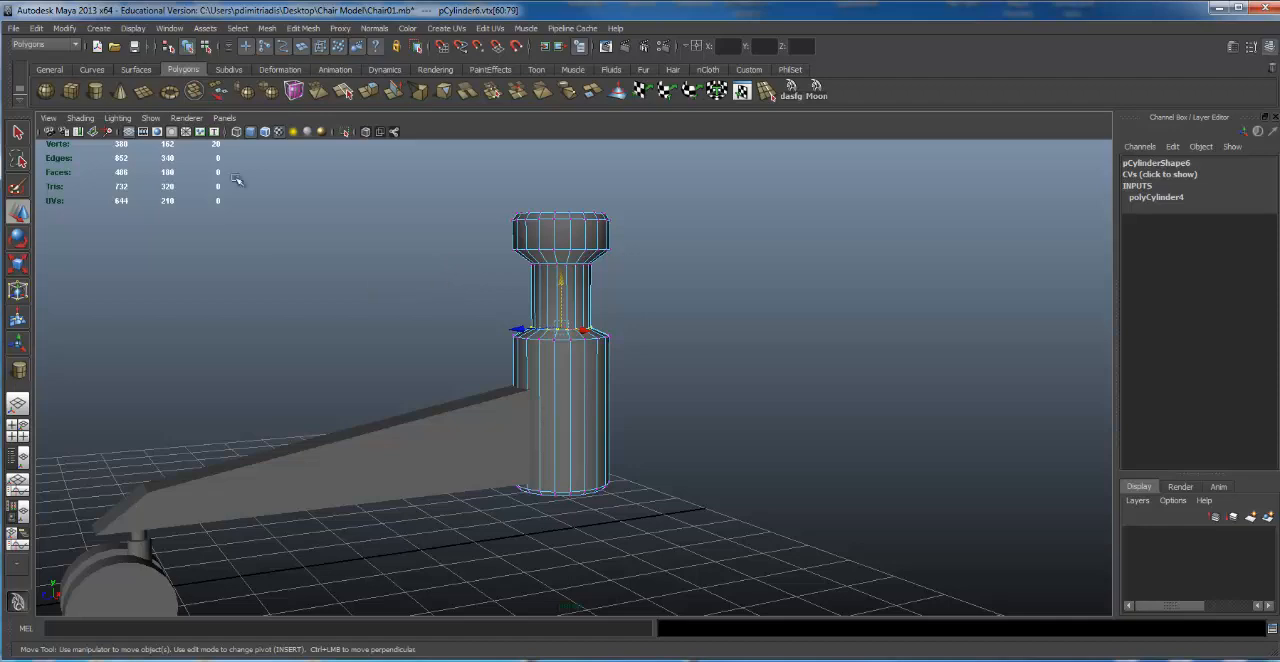
pyautogui.click(167, 47)
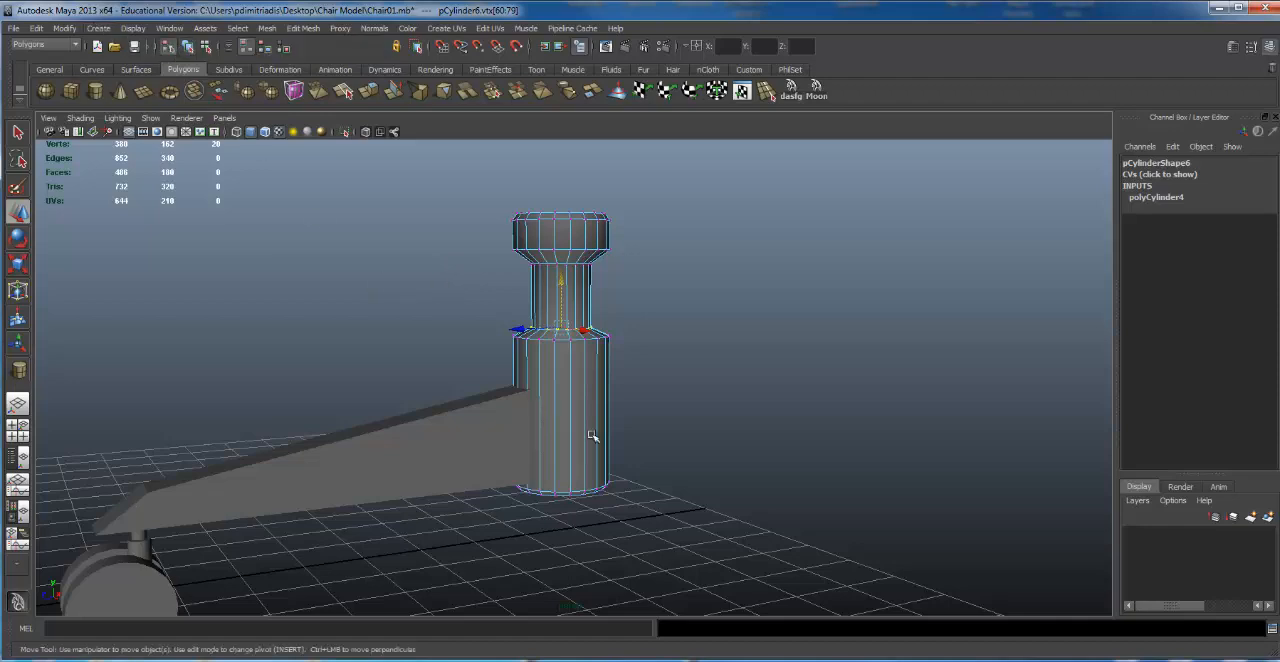
pyautogui.click(671, 424)
pyautogui.keyDown('alt'); pyautogui.moveTo(660, 345); pyautogui.dragTo(568, 390); pyautogui.keyUp('alt')
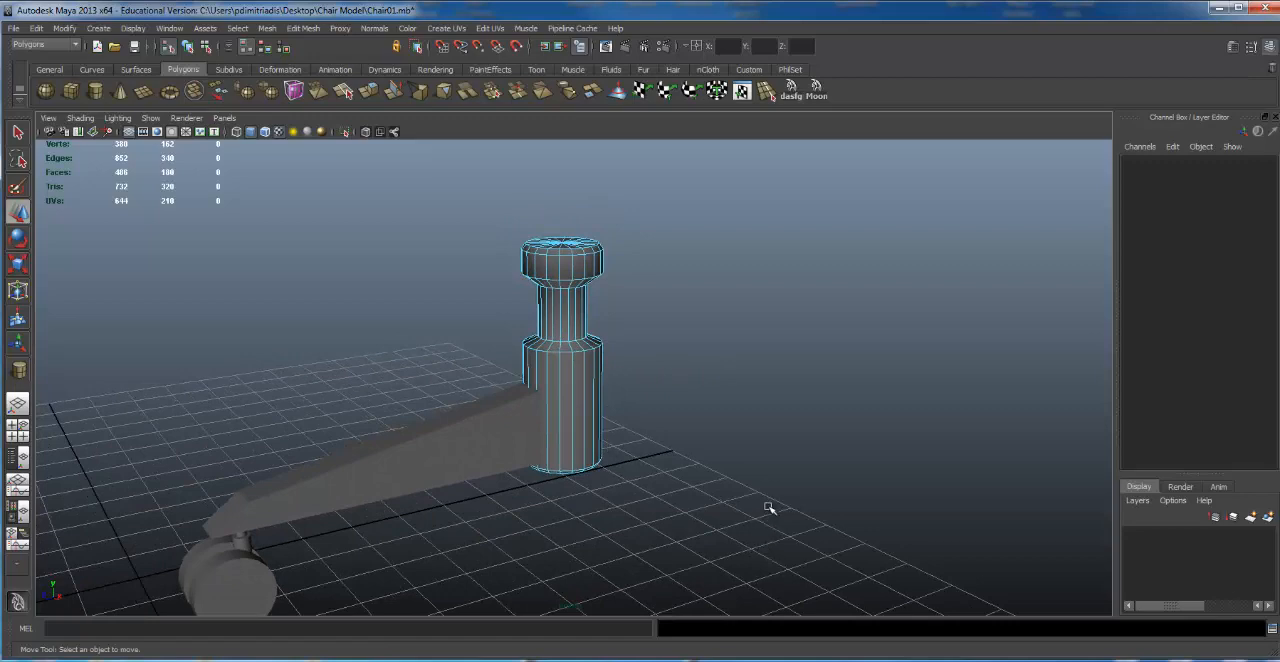
pyautogui.keyDown('alt'); pyautogui.moveTo(795, 500); pyautogui.dragTo(628, 468, button='right'); pyautogui.keyUp('alt')
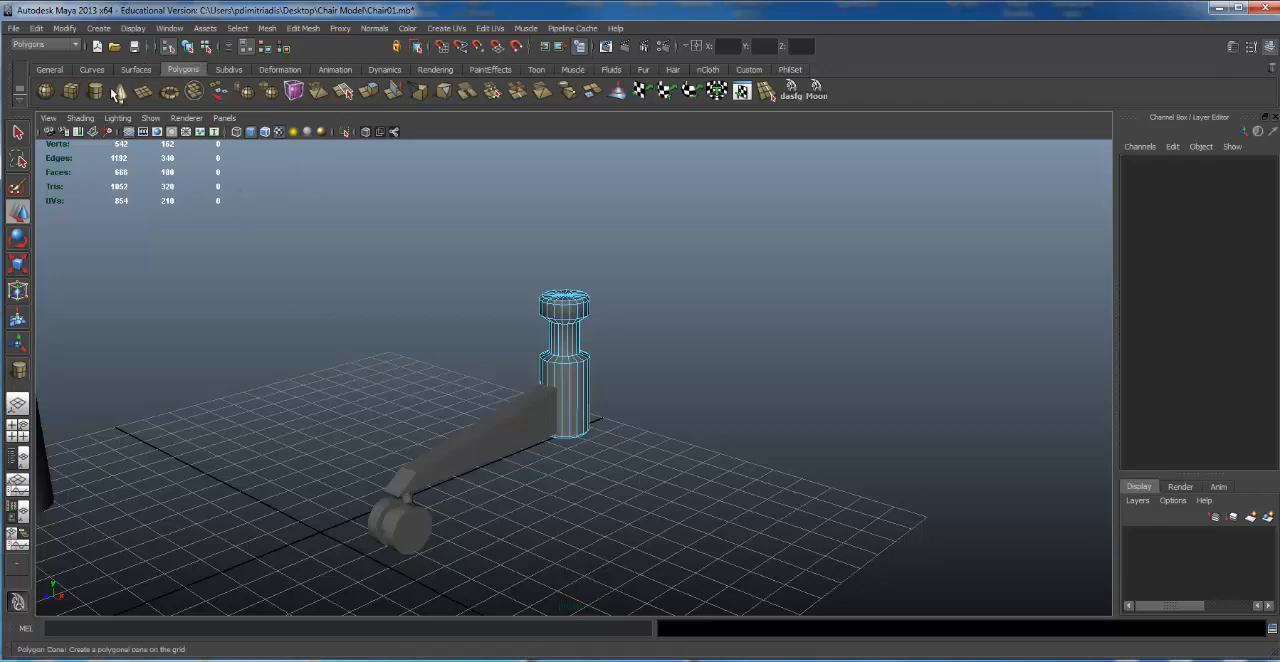
# Step: Create a large flat polygon box across the grid as a floor beneath the chair base, and clear the selection
pyautogui.click(78, 92)
pyautogui.keyDown('alt'); pyautogui.moveTo(294, 289); pyautogui.dragTo(287, 262); pyautogui.keyUp('alt')
pyautogui.keyDown('alt'); pyautogui.moveTo(283, 256); pyautogui.dragTo(293, 241, button='middle'); pyautogui.keyUp('alt')
pyautogui.moveTo(289, 224); pyautogui.dragTo(848, 652)
pyautogui.keyDown('alt'); pyautogui.moveTo(642, 384); pyautogui.dragTo(506, 385); pyautogui.keyUp('alt')
pyautogui.scroll(3, 506, 385)
pyautogui.click(965, 264)
pyautogui.keyDown('alt'); pyautogui.moveTo(591, 360); pyautogui.dragTo(546, 455); pyautogui.keyUp('alt')
pyautogui.click(560, 364)
pyautogui.click(641, 509)
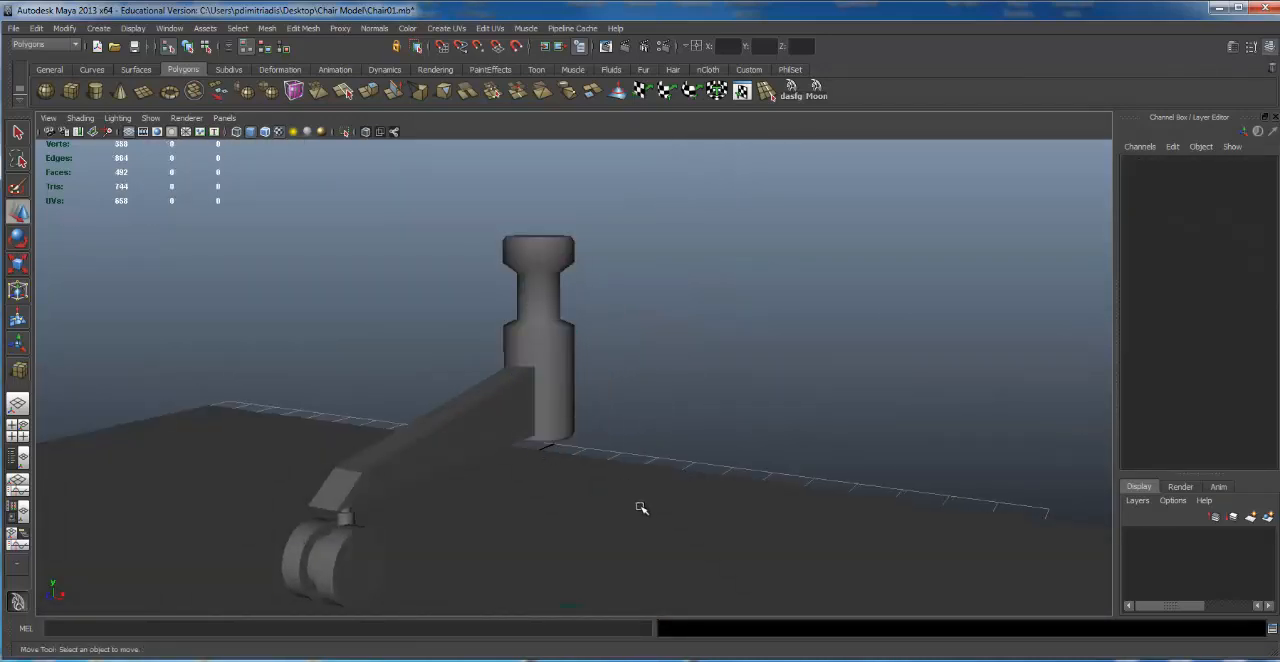
# Step: Examine the chair base above the floor, selecting its leg and the caster group in turn
pyautogui.keyDown('alt'); pyautogui.moveTo(667, 393); pyautogui.dragTo(509, 409); pyautogui.keyUp('alt')
pyautogui.keyDown('alt'); pyautogui.moveTo(509, 409); pyautogui.dragTo(787, 287, button='right'); pyautogui.keyUp('alt')
pyautogui.keyDown('alt'); pyautogui.moveTo(787, 287); pyautogui.dragTo(749, 286, button='middle'); pyautogui.keyUp('alt')
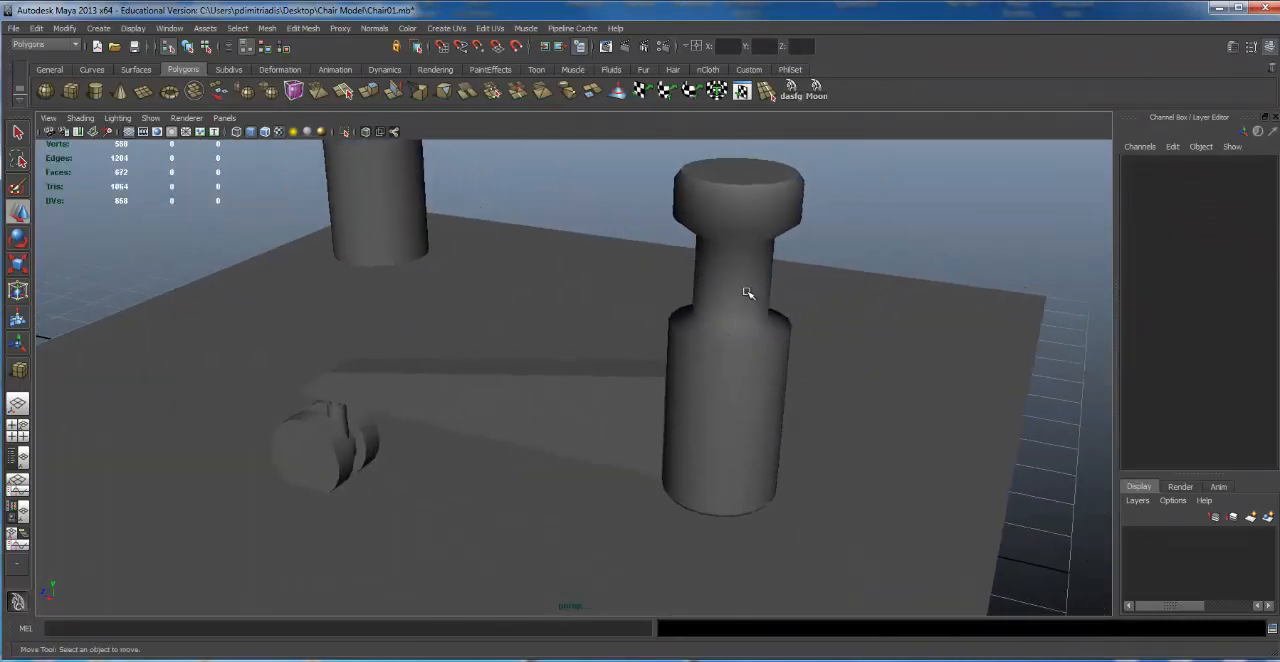
pyautogui.click(720, 357)
pyautogui.keyDown('alt'); pyautogui.moveTo(720, 357); pyautogui.dragTo(394, 346); pyautogui.keyUp('alt')
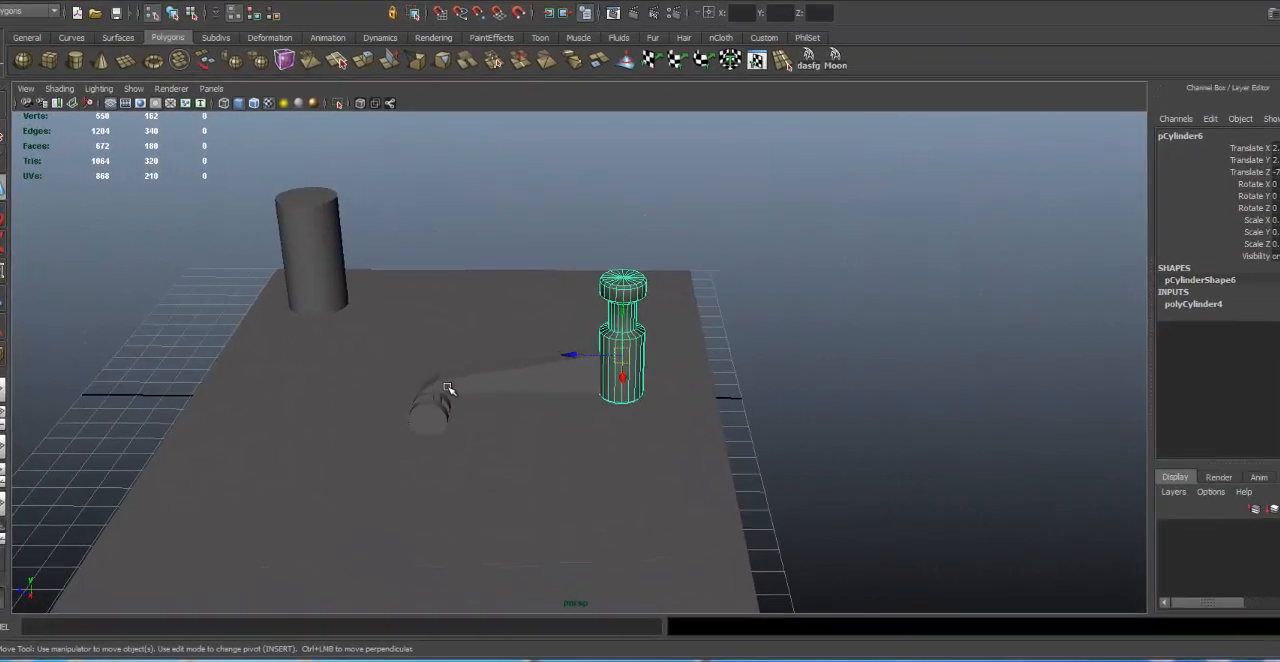
pyautogui.click(447, 388)
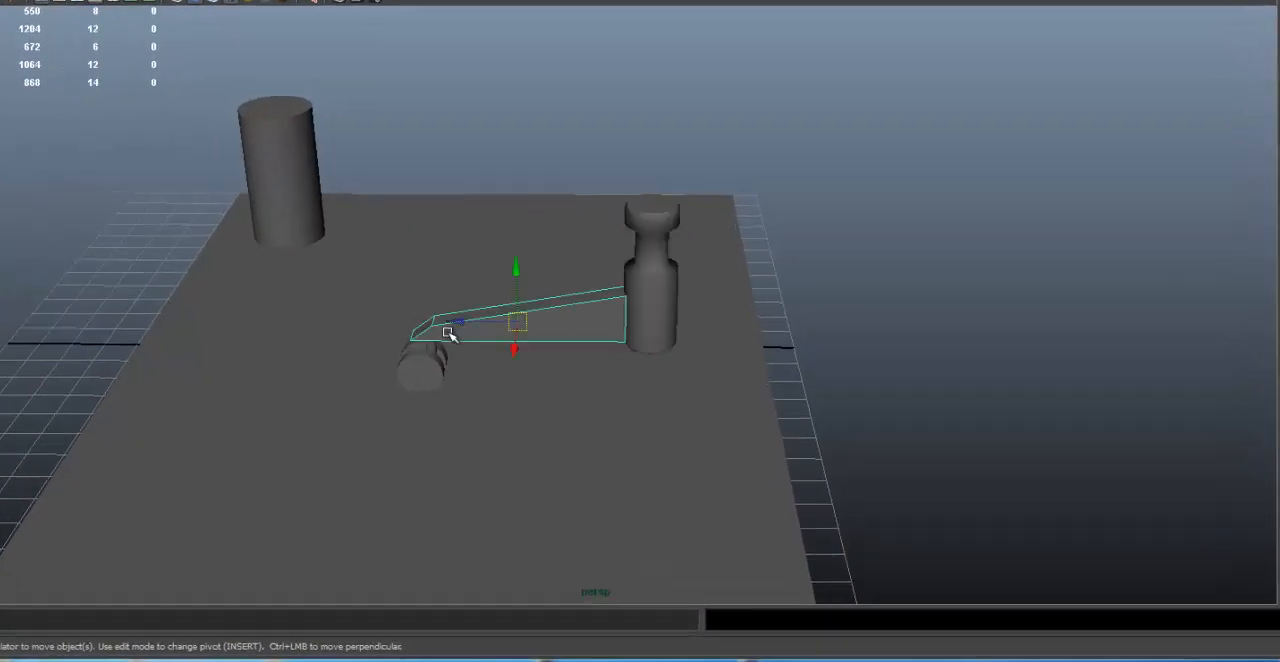
pyautogui.click(424, 399)
pyautogui.click(465, 379)
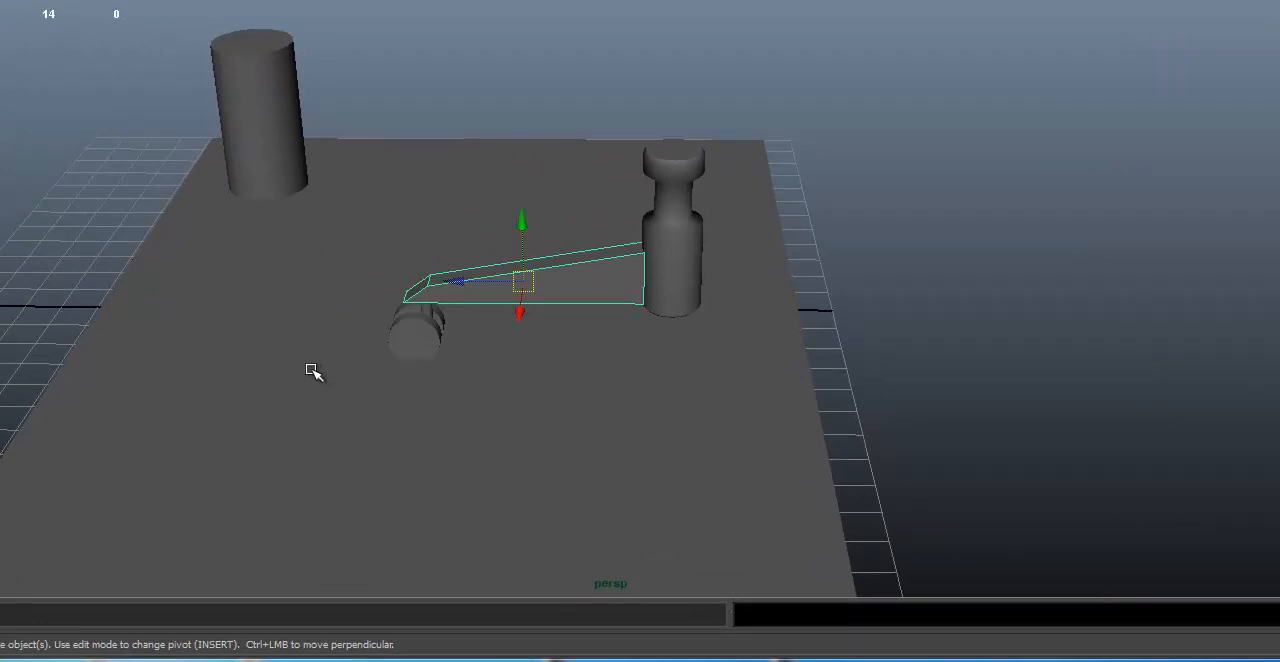
pyautogui.click(405, 333)
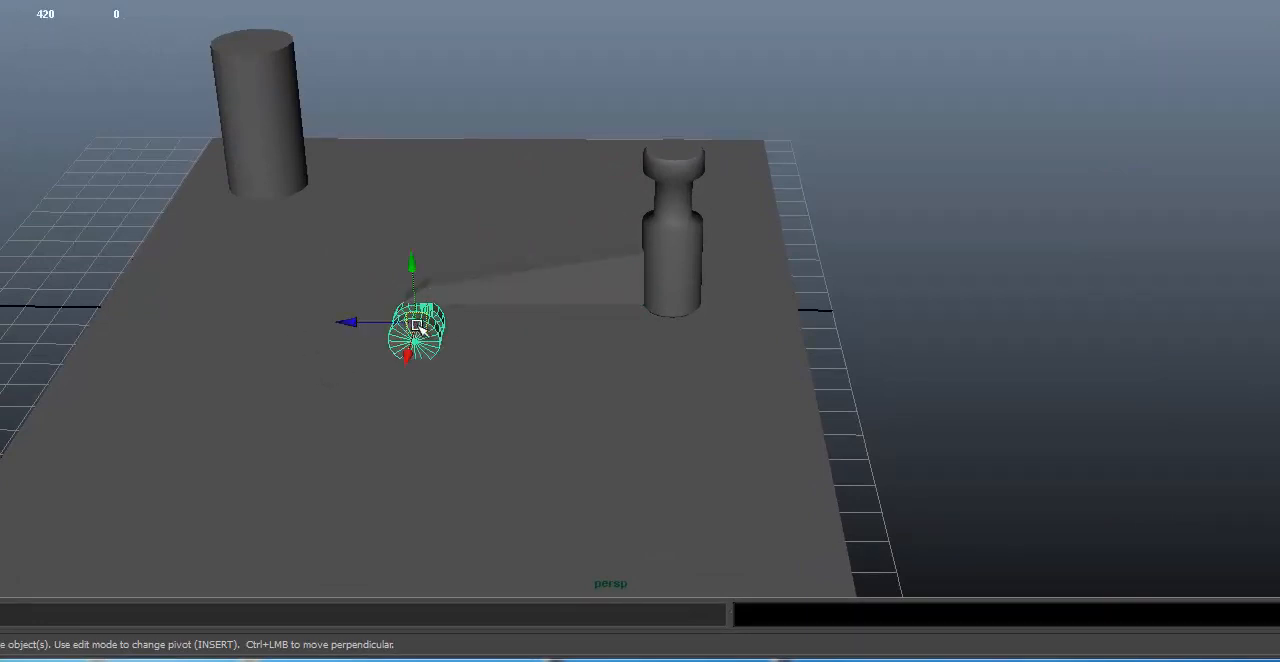
# Step: Group the support leg together with its caster group, leaving out the floor, and center the new group's pivot
pyautogui.click(491, 291)
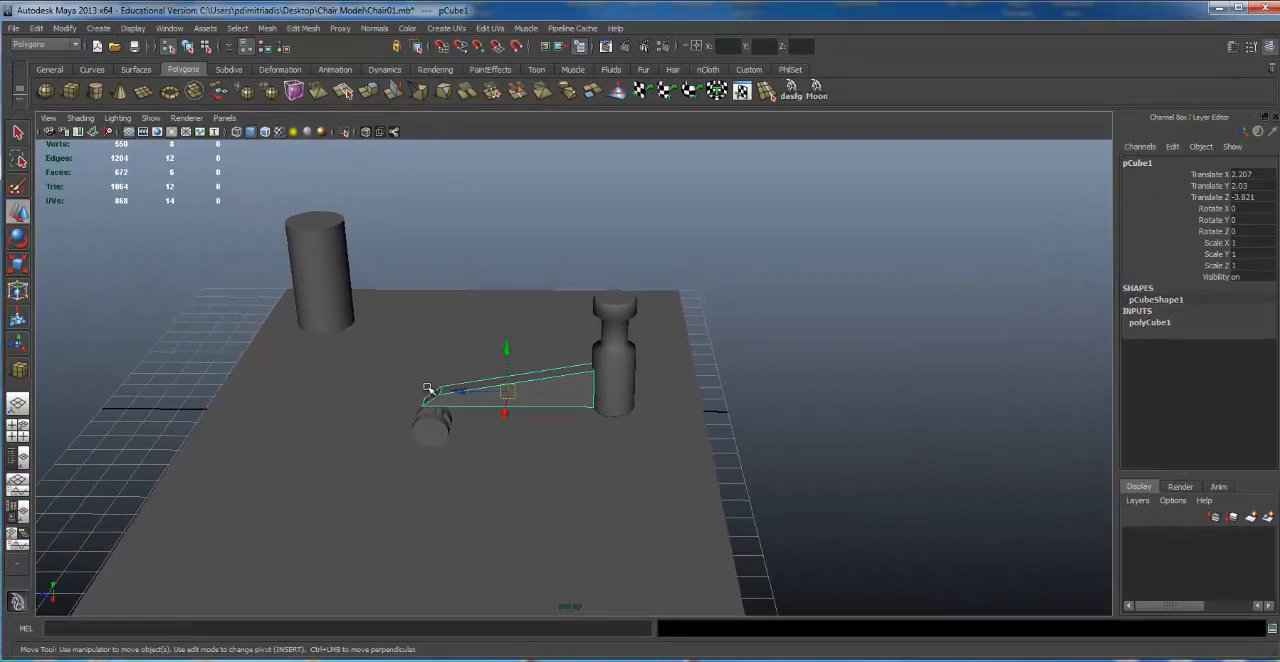
pyautogui.keyDown('alt'); pyautogui.moveTo(372, 384); pyautogui.dragTo(695, 386, button='right'); pyautogui.keyUp('alt')
pyautogui.keyDown('alt'); pyautogui.moveTo(568, 374); pyautogui.dragTo(597, 371); pyautogui.keyUp('alt')
pyautogui.keyDown('alt'); pyautogui.moveTo(597, 371); pyautogui.dragTo(432, 376, button='right'); pyautogui.keyUp('alt')
pyautogui.keyDown('alt'); pyautogui.moveTo(432, 376); pyautogui.dragTo(635, 355, button='middle'); pyautogui.keyUp('alt')
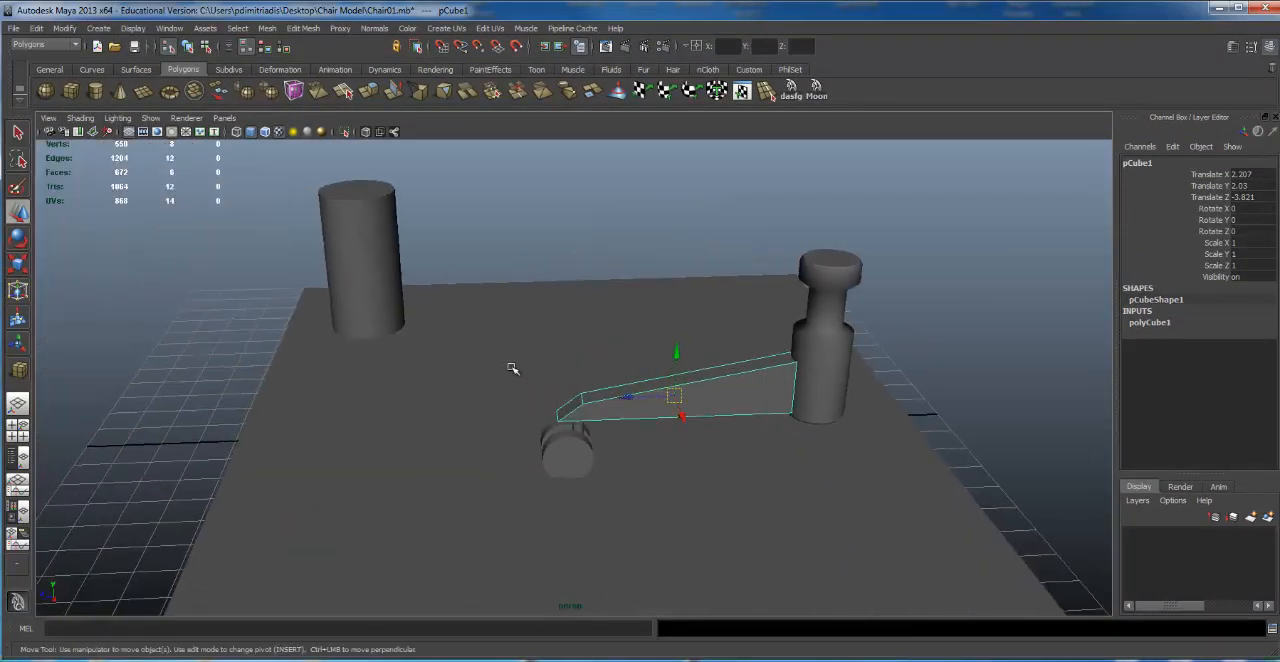
pyautogui.moveTo(510, 364); pyautogui.dragTo(687, 511)
pyautogui.keyDown('alt'); pyautogui.moveTo(768, 414); pyautogui.dragTo(808, 409); pyautogui.keyUp('alt')
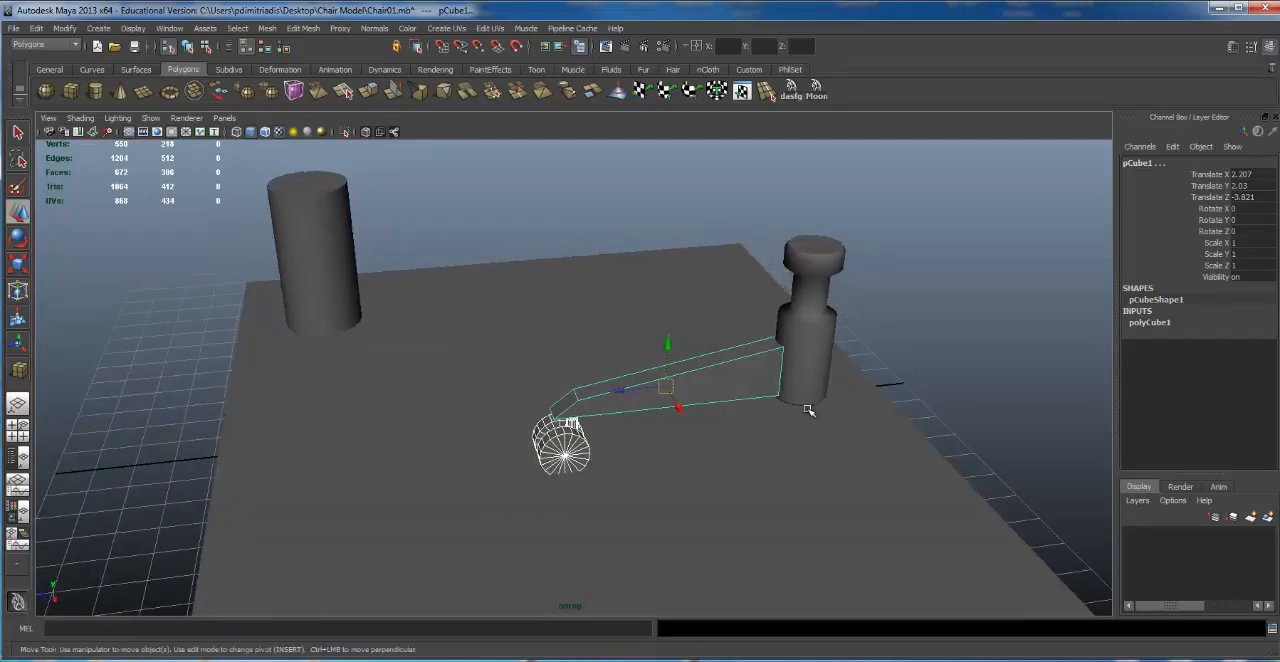
pyautogui.keyDown('shift'); pyautogui.click(867, 407); pyautogui.keyUp('shift')
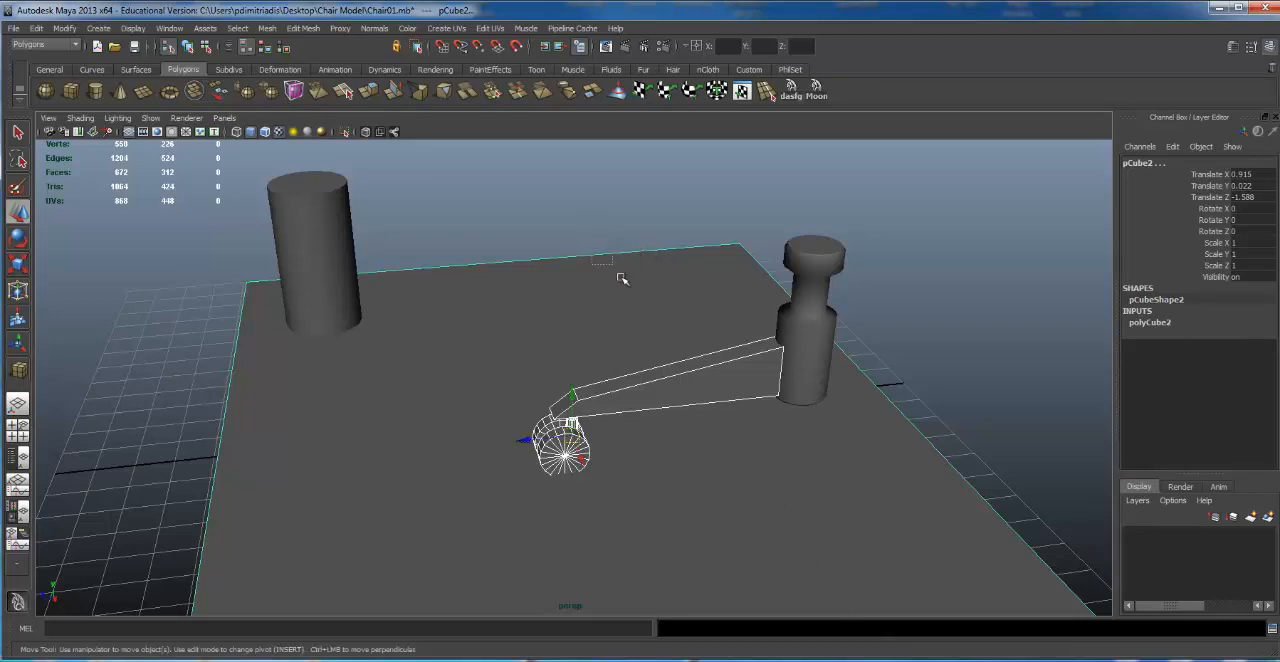
pyautogui.keyDown('shift'); pyautogui.moveTo(622, 279); pyautogui.dragTo(623, 284); pyautogui.keyUp('shift')
pyautogui.keyDown('alt'); pyautogui.moveTo(943, 355); pyautogui.dragTo(795, 345, button='right'); pyautogui.keyUp('alt')
pyautogui.moveTo(795, 345)
pyautogui.keyDown('alt'); pyautogui.mouseDown()
pyautogui.moveTo(783, 283)
pyautogui.moveTo(787, 331)
pyautogui.mouseUp(); pyautogui.keyUp('alt')
pyautogui.keyDown('alt'); pyautogui.moveTo(787, 331); pyautogui.dragTo(832, 366, button='right'); pyautogui.keyUp('alt')
pyautogui.keyDown('alt'); pyautogui.moveTo(706, 368); pyautogui.dragTo(688, 393); pyautogui.keyUp('alt')
pyautogui.hotkey('ctrl', 'g')
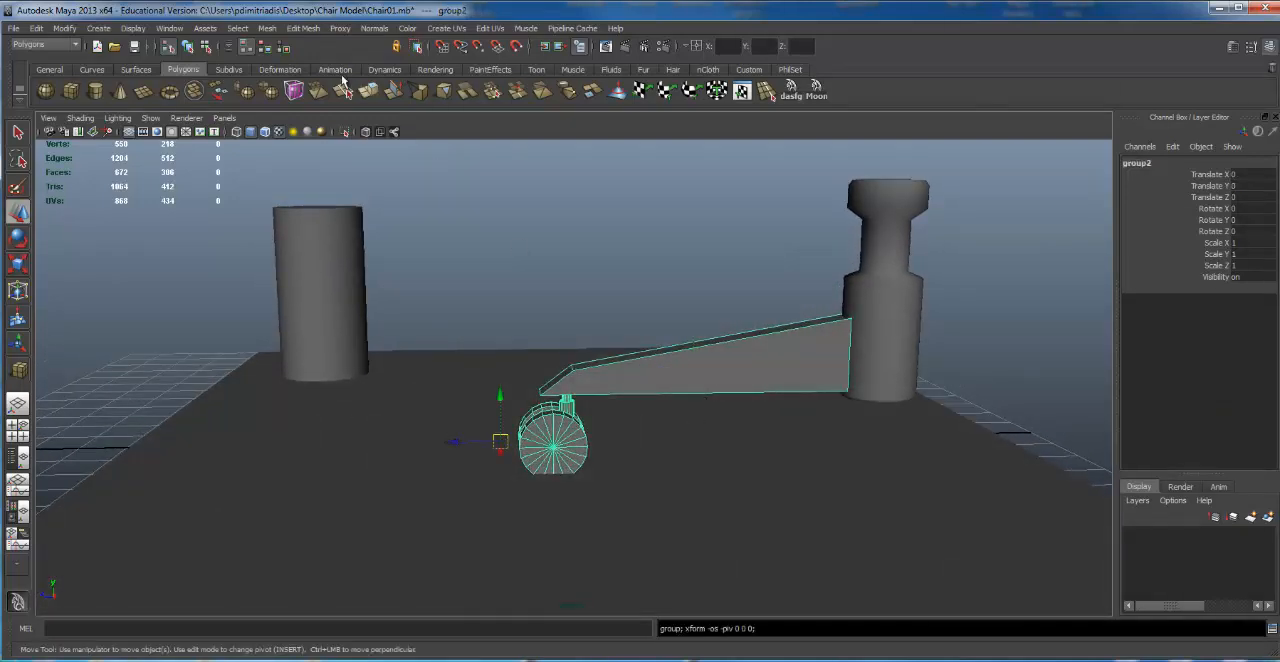
pyautogui.click(64, 28)
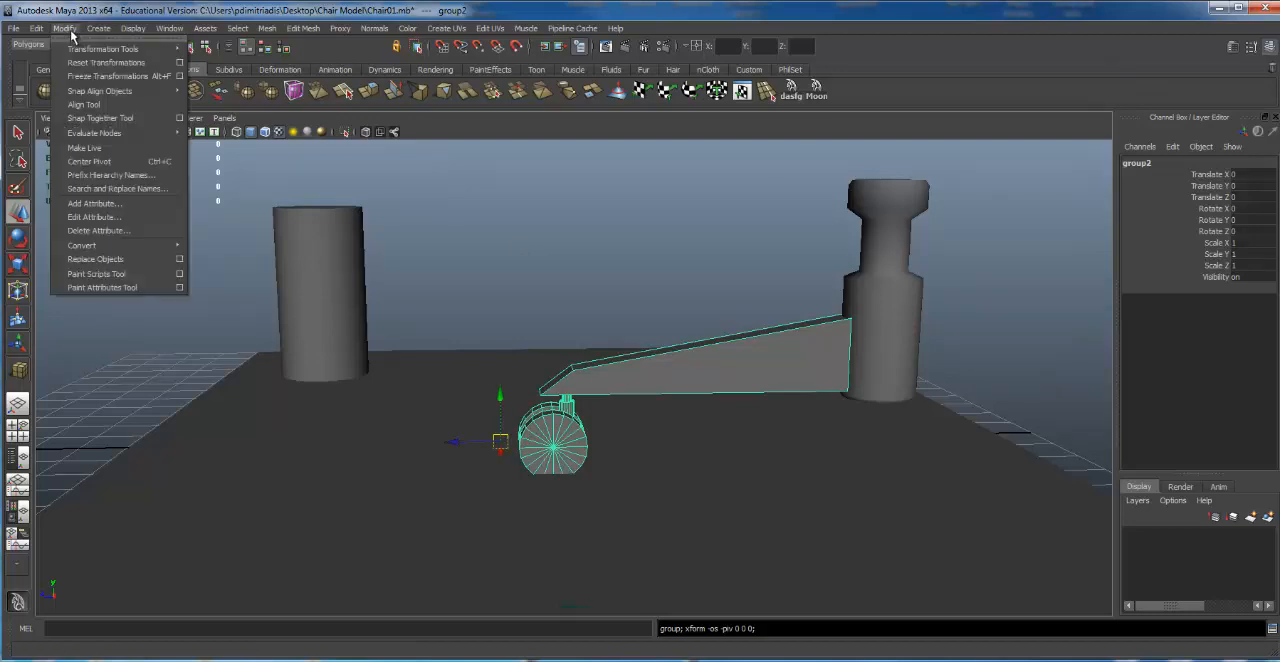
pyautogui.click(90, 162)
# Step: Nudge the leg-and-caster group slightly toward the central column, to Translate Z -0.037
pyautogui.keyDown('alt'); pyautogui.moveTo(775, 415); pyautogui.dragTo(698, 356); pyautogui.keyUp('alt')
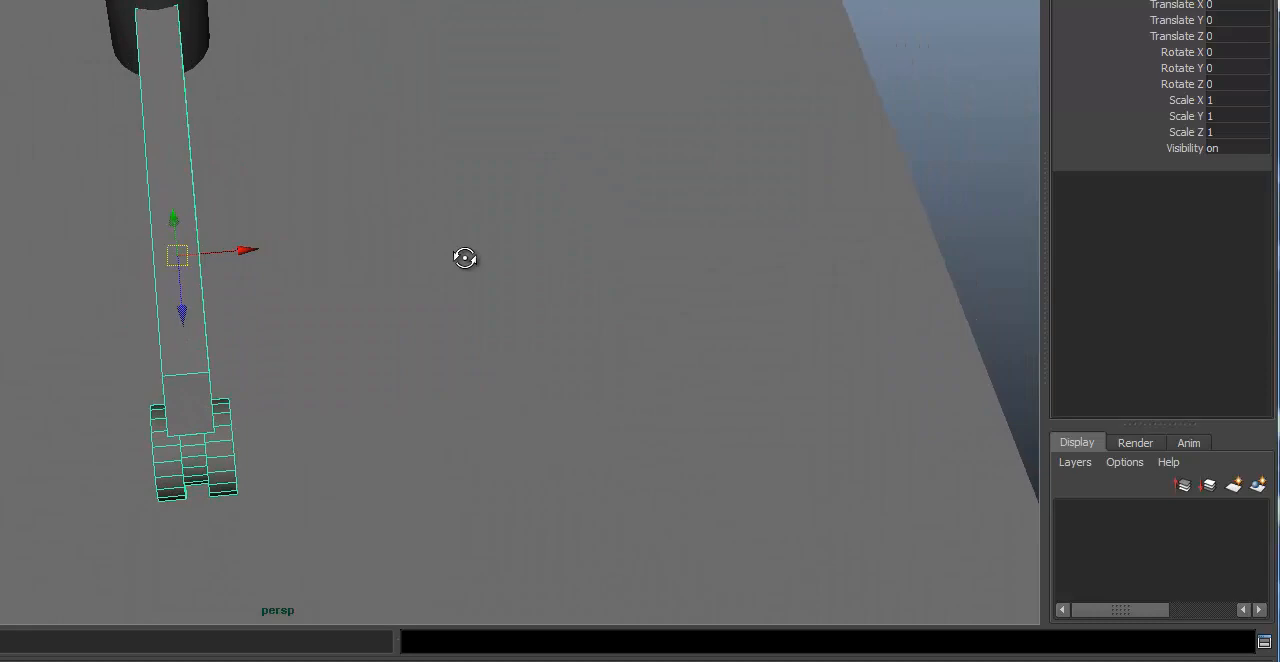
pyautogui.moveTo(464, 258)
pyautogui.keyDown('alt'); pyautogui.mouseDown()
pyautogui.moveTo(349, 234)
pyautogui.moveTo(474, 254)
pyautogui.mouseUp(); pyautogui.keyUp('alt')
pyautogui.keyDown('alt'); pyautogui.moveTo(546, 237); pyautogui.dragTo(443, 257); pyautogui.keyUp('alt')
pyautogui.keyDown('alt'); pyautogui.moveTo(280, 371); pyautogui.dragTo(289, 387); pyautogui.keyUp('alt')
pyautogui.keyDown('alt'); pyautogui.moveTo(288, 385); pyautogui.dragTo(723, 341, button='right'); pyautogui.keyUp('alt')
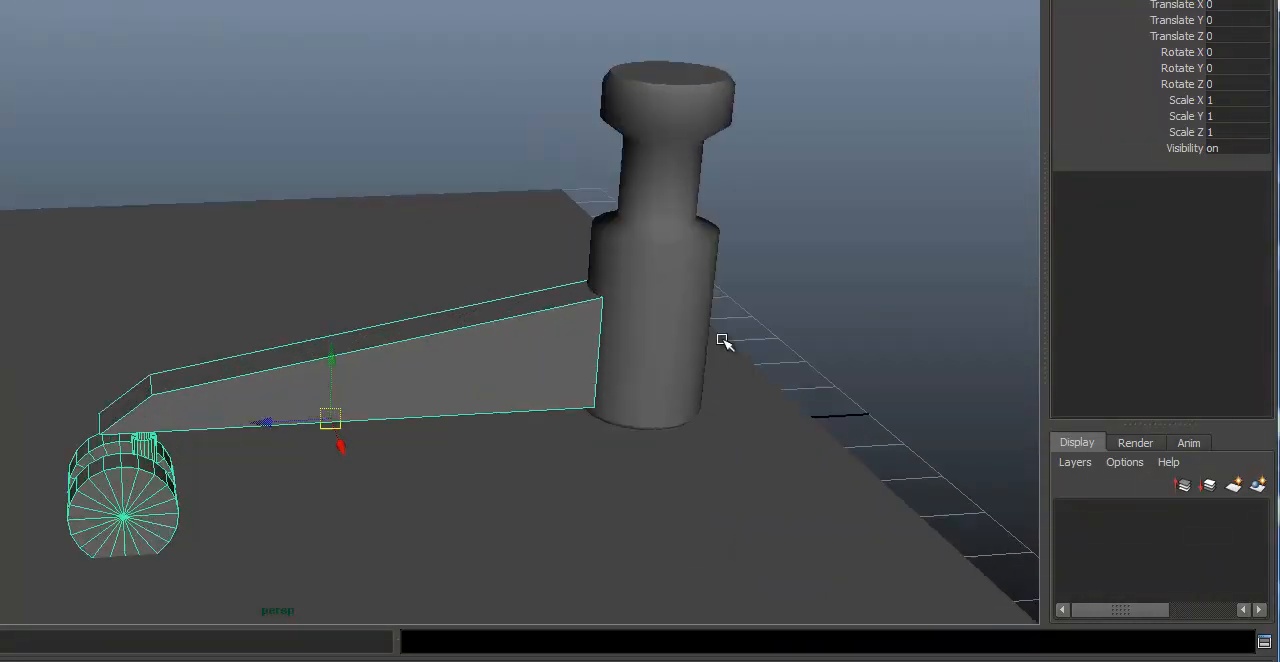
pyautogui.keyDown('alt'); pyautogui.moveTo(688, 328); pyautogui.dragTo(658, 323); pyautogui.keyUp('alt')
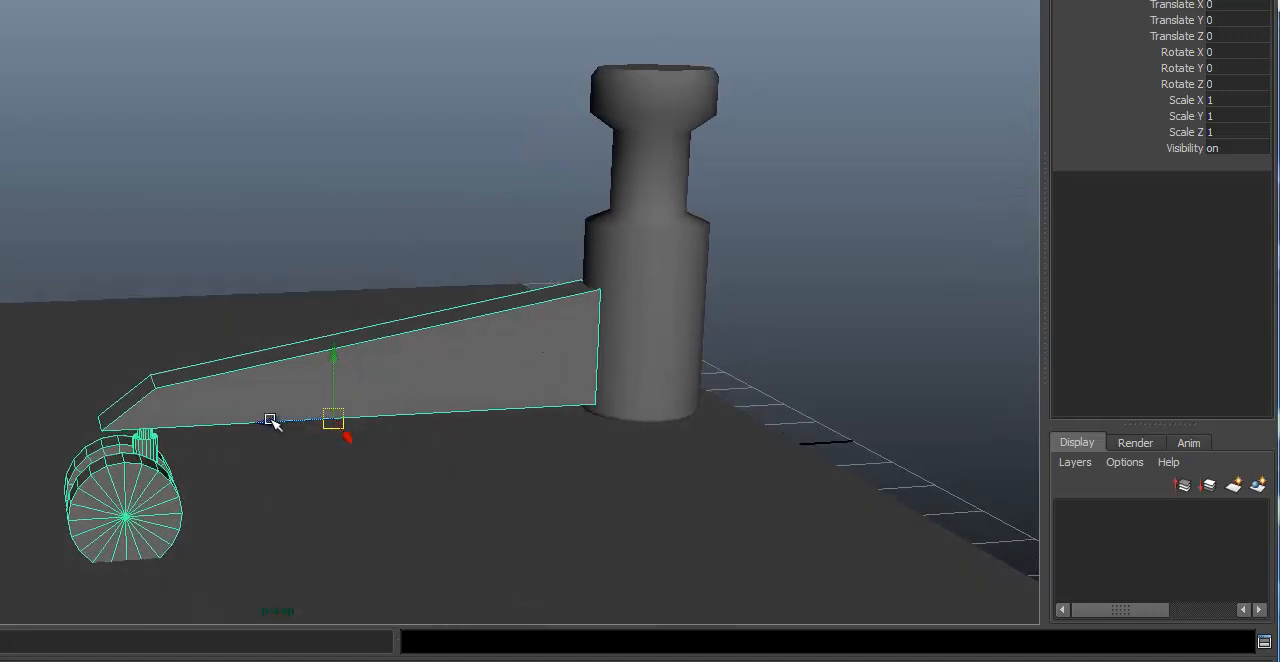
pyautogui.moveTo(274, 422); pyautogui.dragTo(277, 423)
# Step: Duplicate the leg-and-caster group and move the copy past the opposite side of the column, to Translate Z -8.717
pyautogui.keyDown('alt'); pyautogui.moveTo(858, 253); pyautogui.dragTo(526, 238, button='right'); pyautogui.keyUp('alt')
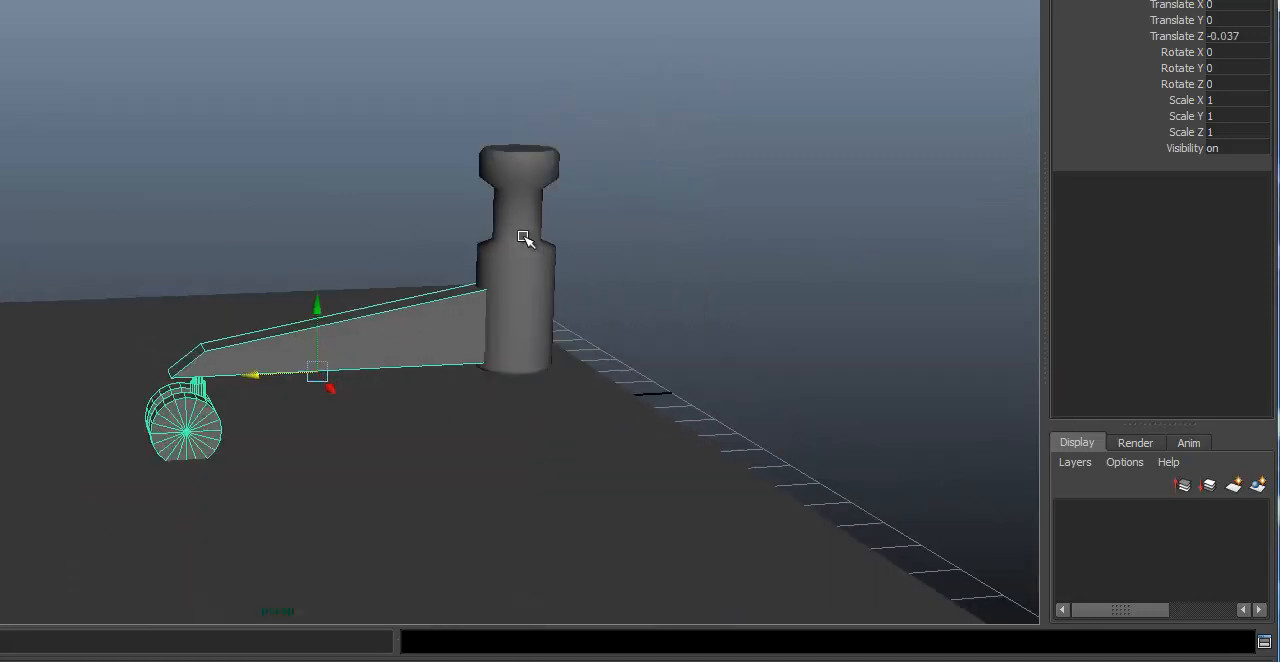
pyautogui.keyDown('alt'); pyautogui.moveTo(565, 320); pyautogui.dragTo(554, 356); pyautogui.keyUp('alt')
pyautogui.keyDown('alt'); pyautogui.moveTo(698, 343); pyautogui.dragTo(558, 348, button='middle'); pyautogui.keyUp('alt')
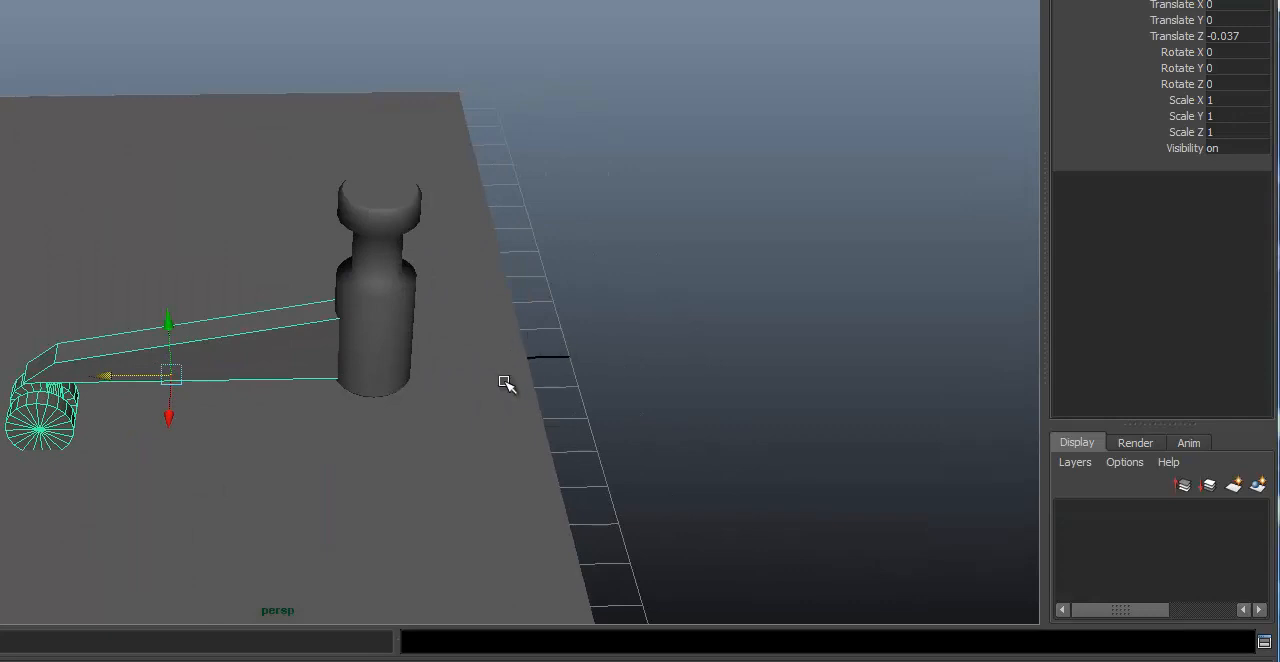
pyautogui.hotkey('ctrl', 'g')
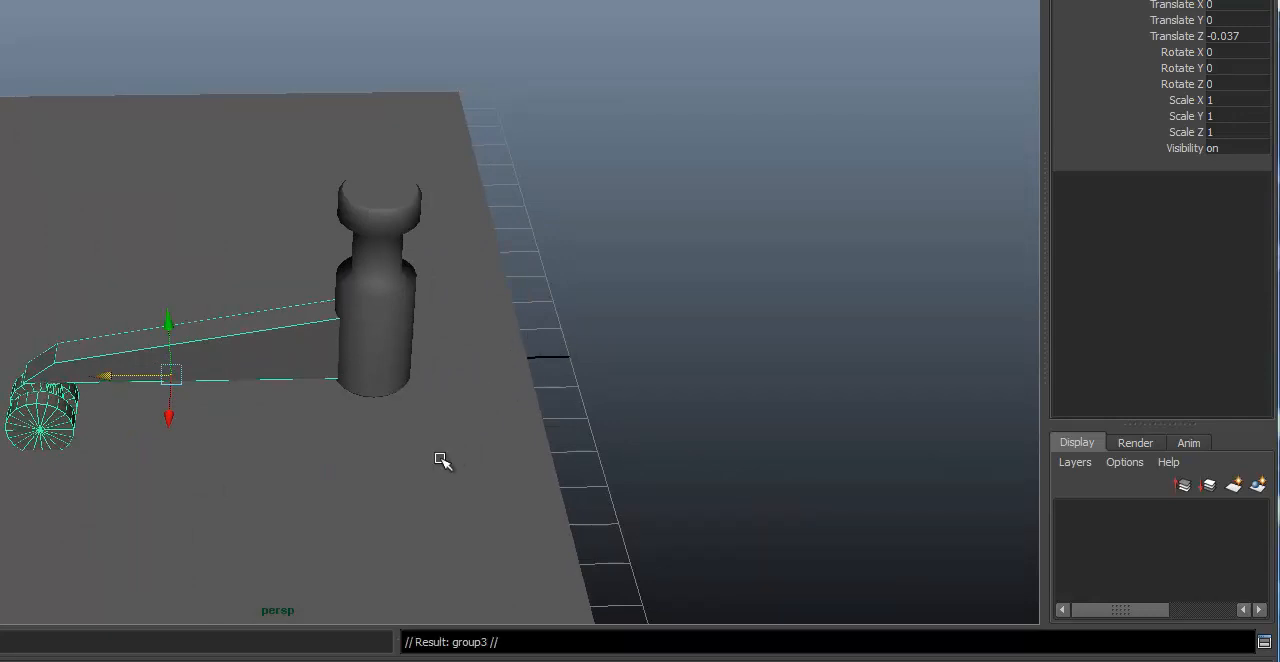
pyautogui.moveTo(105, 372); pyautogui.dragTo(556, 335)
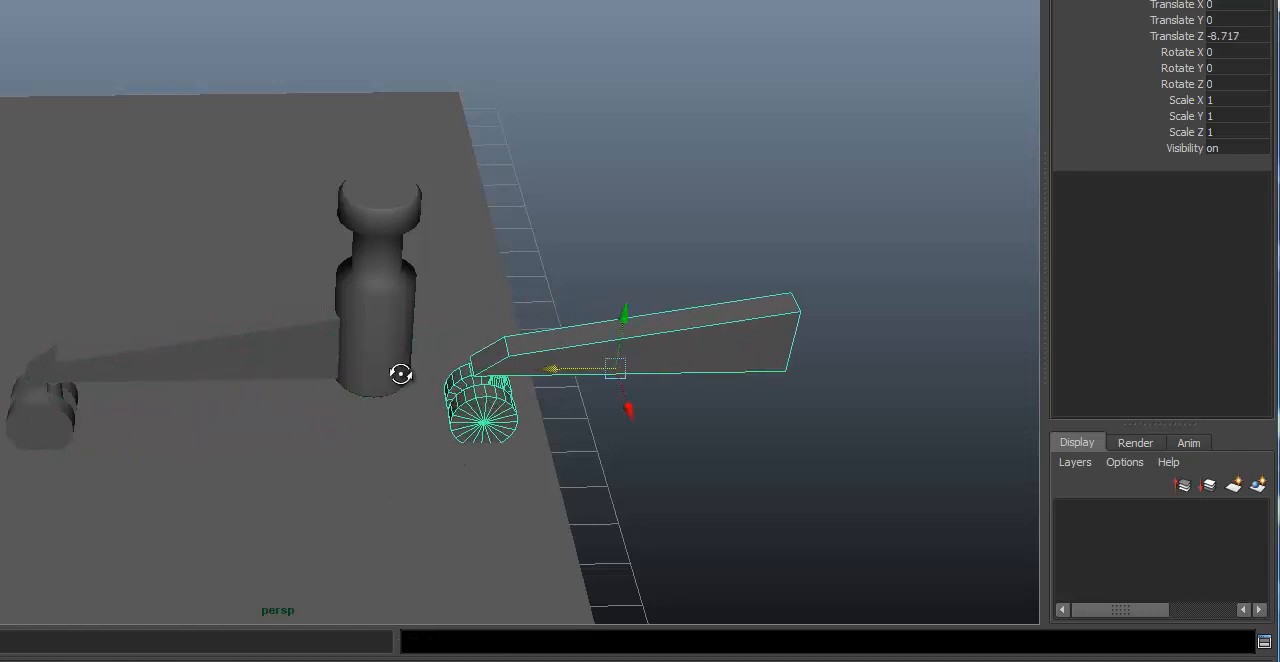
pyautogui.keyDown('alt'); pyautogui.moveTo(400, 371); pyautogui.dragTo(394, 289); pyautogui.keyUp('alt')
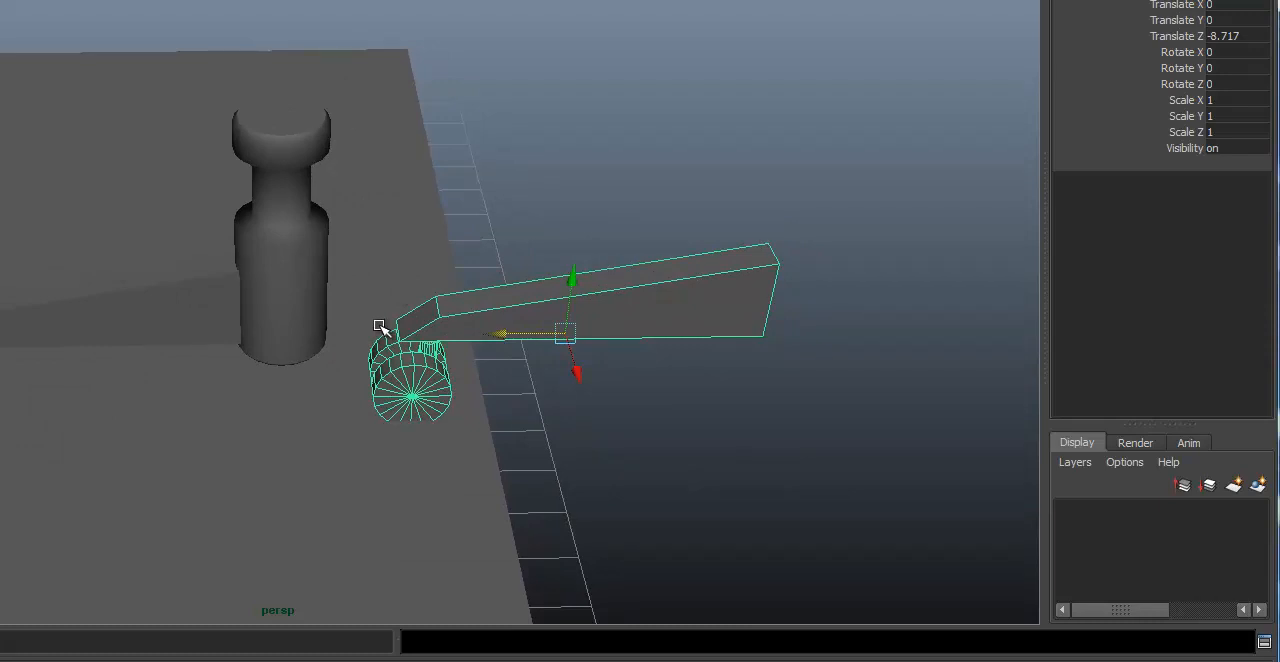
# Step: Rotate the duplicated leg group to 180 degrees about Y so its caster points away from the column
pyautogui.press('e')
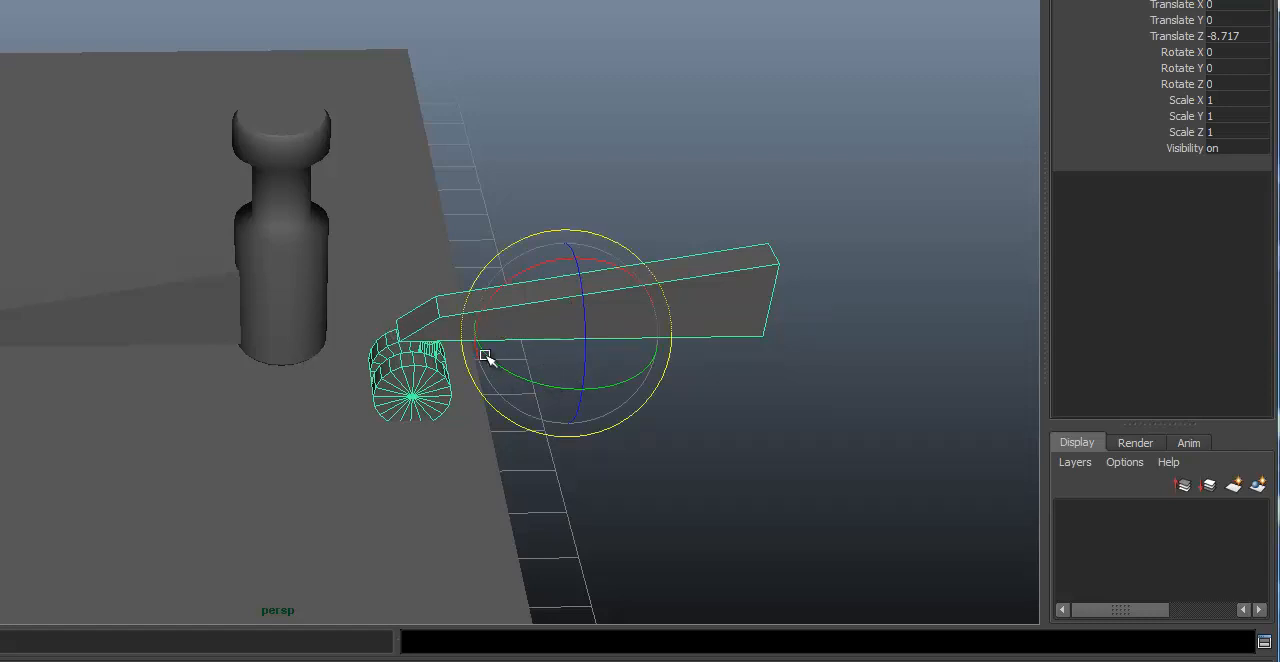
pyautogui.scroll(2, 494, 350)
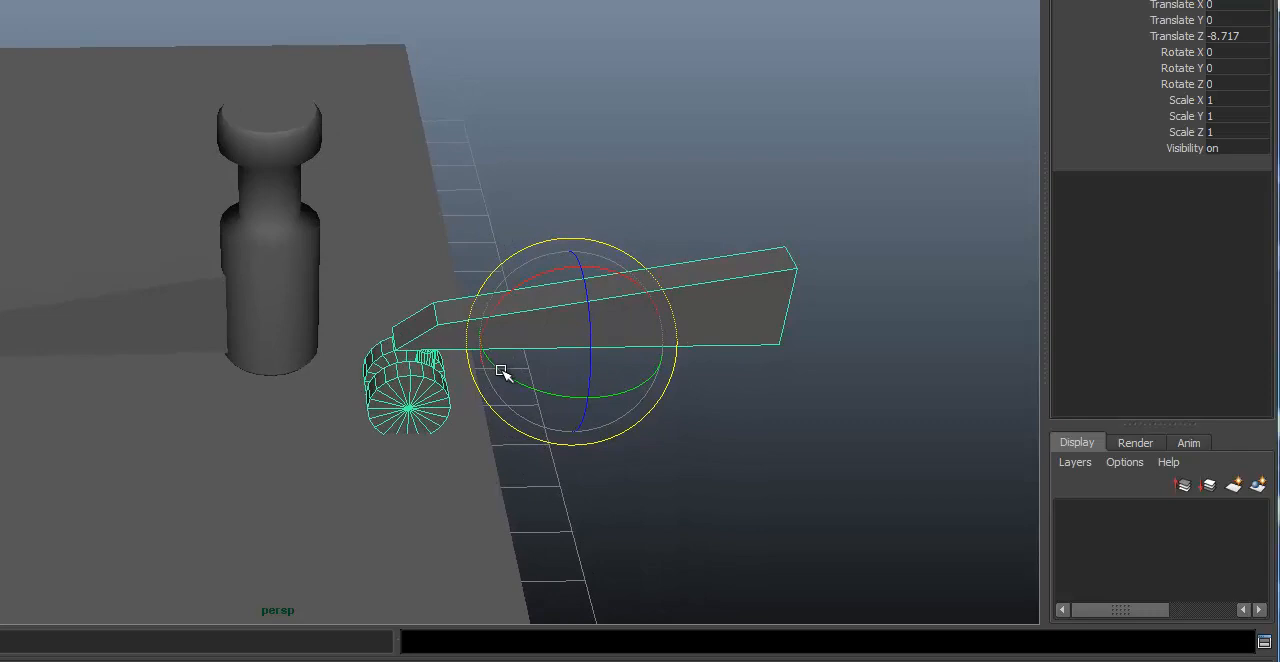
pyautogui.moveTo(503, 371); pyautogui.dragTo(681, 208)
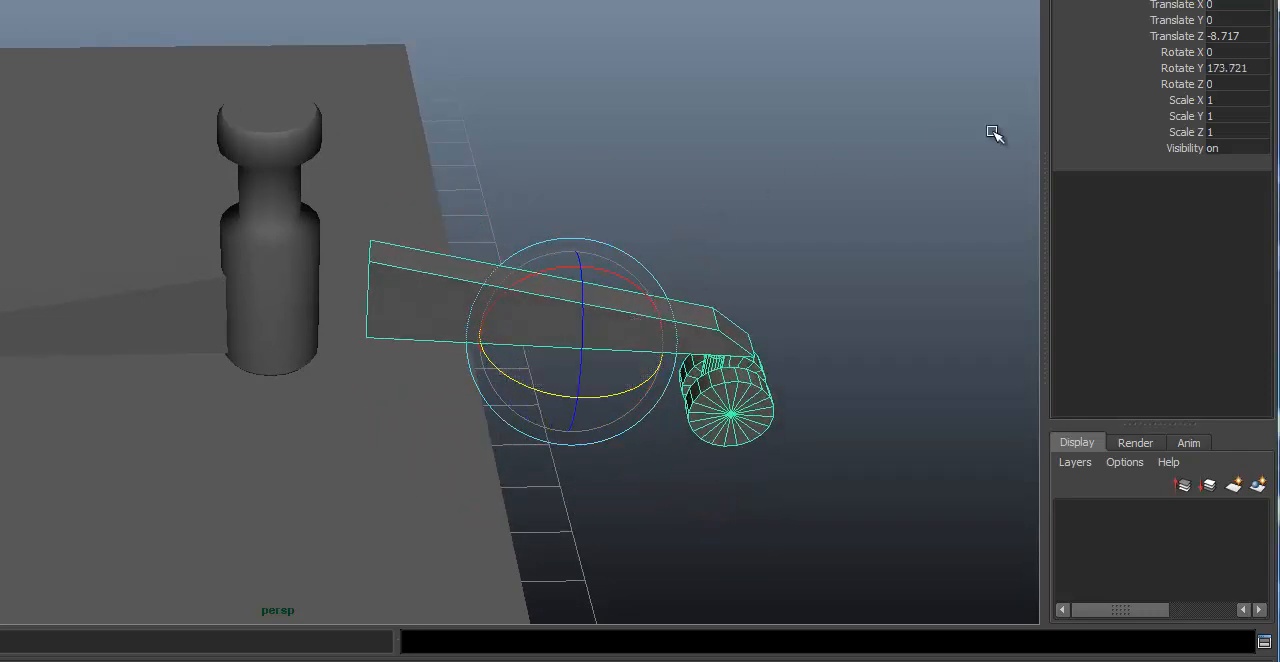
pyautogui.doubleClick(1236, 68)
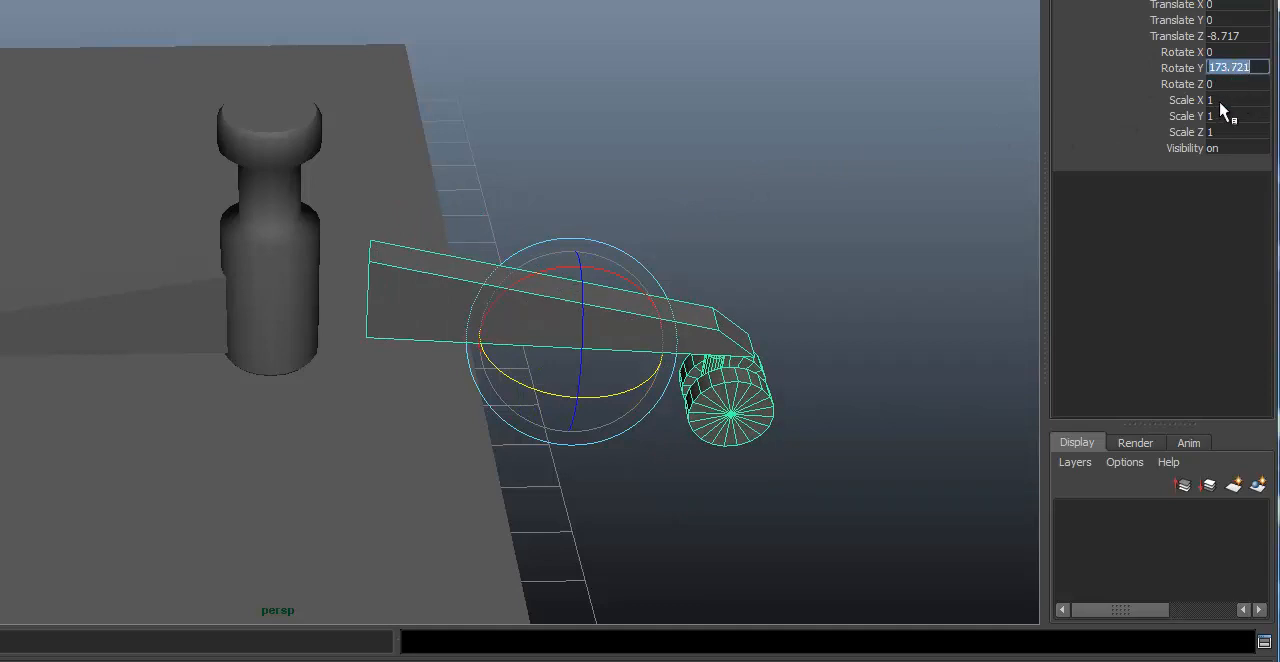
pyautogui.write('180')
pyautogui.press('Return')
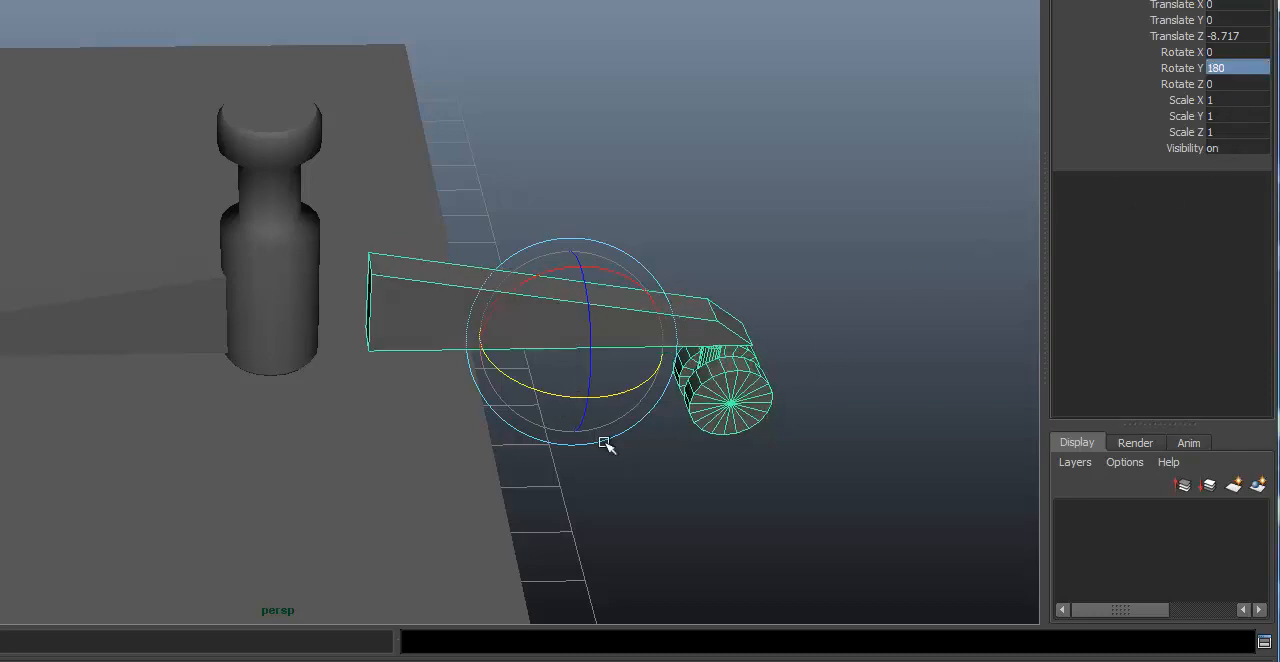
# Step: Move the rotated leg copy against the column opposite the original leg and clear the selection
pyautogui.press('w')
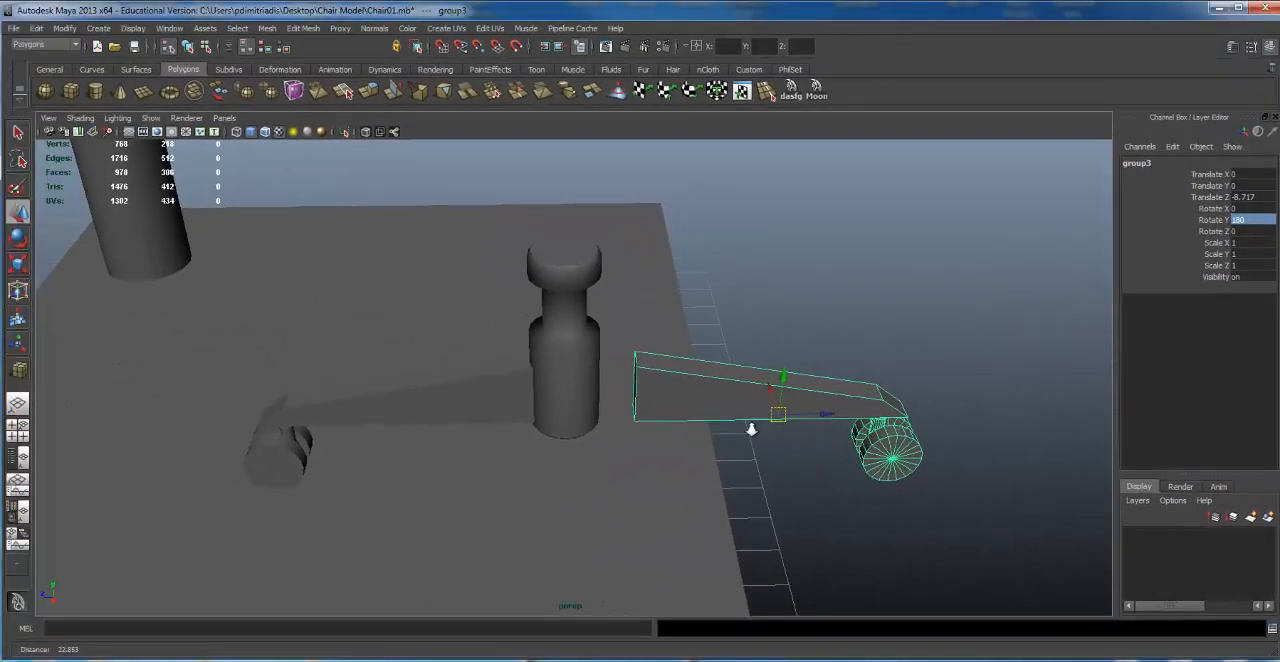
pyautogui.moveTo(840, 417); pyautogui.dragTo(500, 170)
pyautogui.click(500, 170)
pyautogui.keyDown('alt'); pyautogui.moveTo(648, 438); pyautogui.dragTo(640, 370); pyautogui.keyUp('alt')
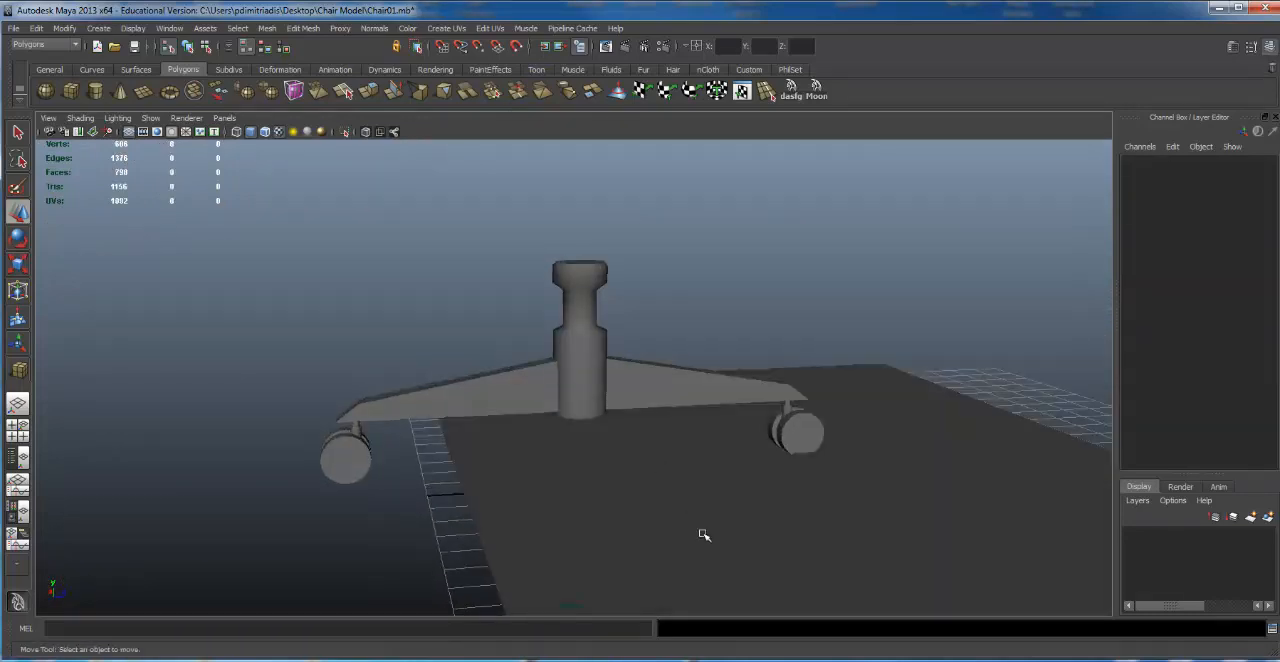
# Step: Lengthen and shift the floor along Z so it extends beneath both casters, and select the central column
pyautogui.click(703, 534)
pyautogui.keyDown('alt'); pyautogui.moveTo(850, 485); pyautogui.dragTo(870, 590); pyautogui.keyUp('alt')
pyautogui.scroll(-2, 785, 450)
pyautogui.moveTo(771, 425); pyautogui.dragTo(608, 340)
pyautogui.press('e')
pyautogui.press('r')
pyautogui.click(640, 341)
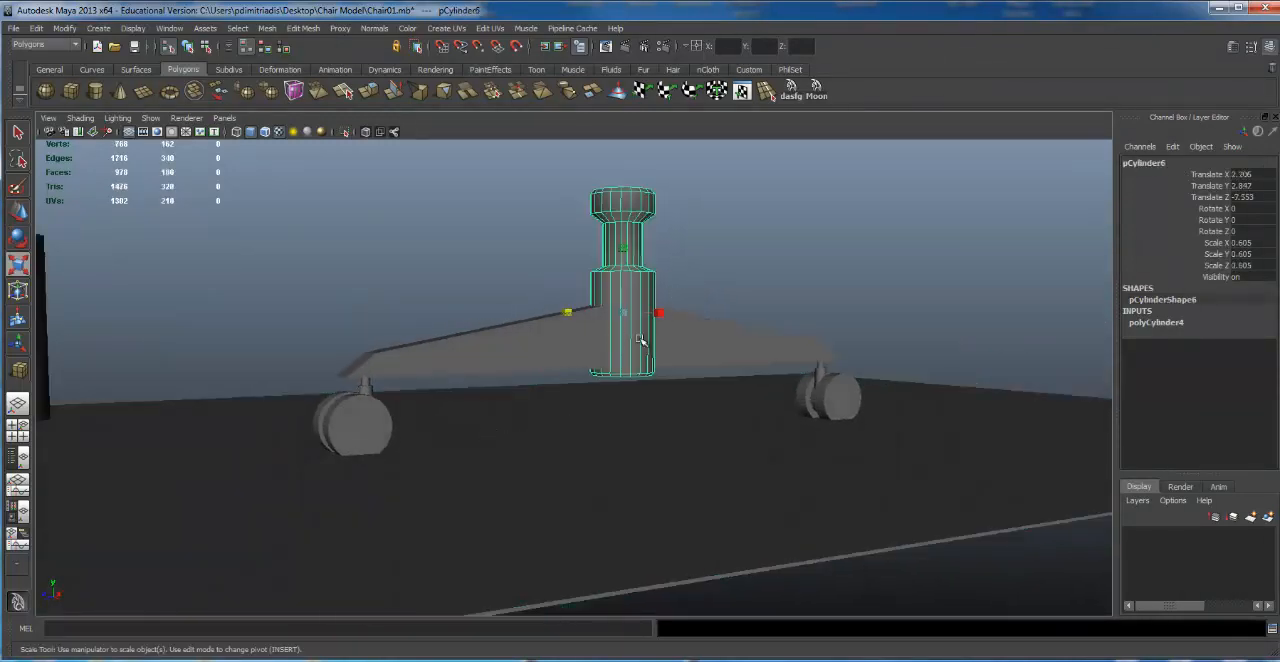
pyautogui.keyDown('alt'); pyautogui.moveTo(609, 415); pyautogui.dragTo(527, 292); pyautogui.keyUp('alt')
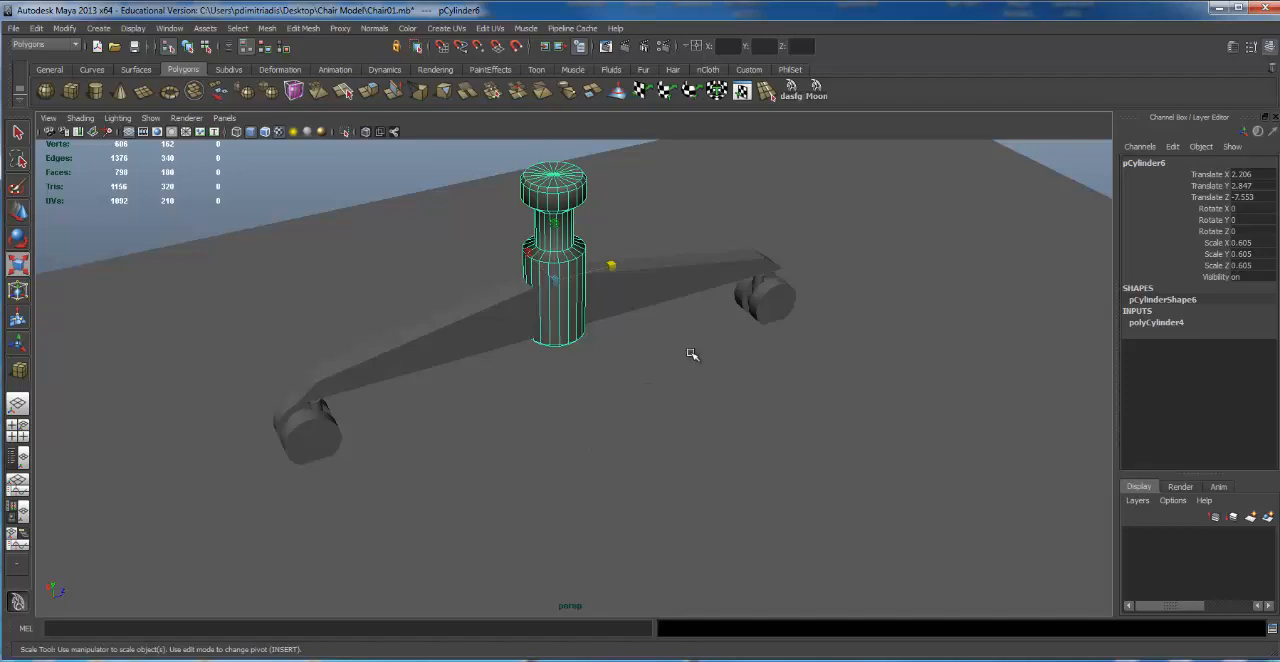
# Step: Undo the floor changes and the leg copy's repositioning and rotation, back to the unrotated copy beside the column
pyautogui.hotkey('ctrl', 'z')
pyautogui.hotkey('ctrl', 'z')
pyautogui.hotkey('ctrl', 'z')
pyautogui.hotkey('ctrl', 'z')
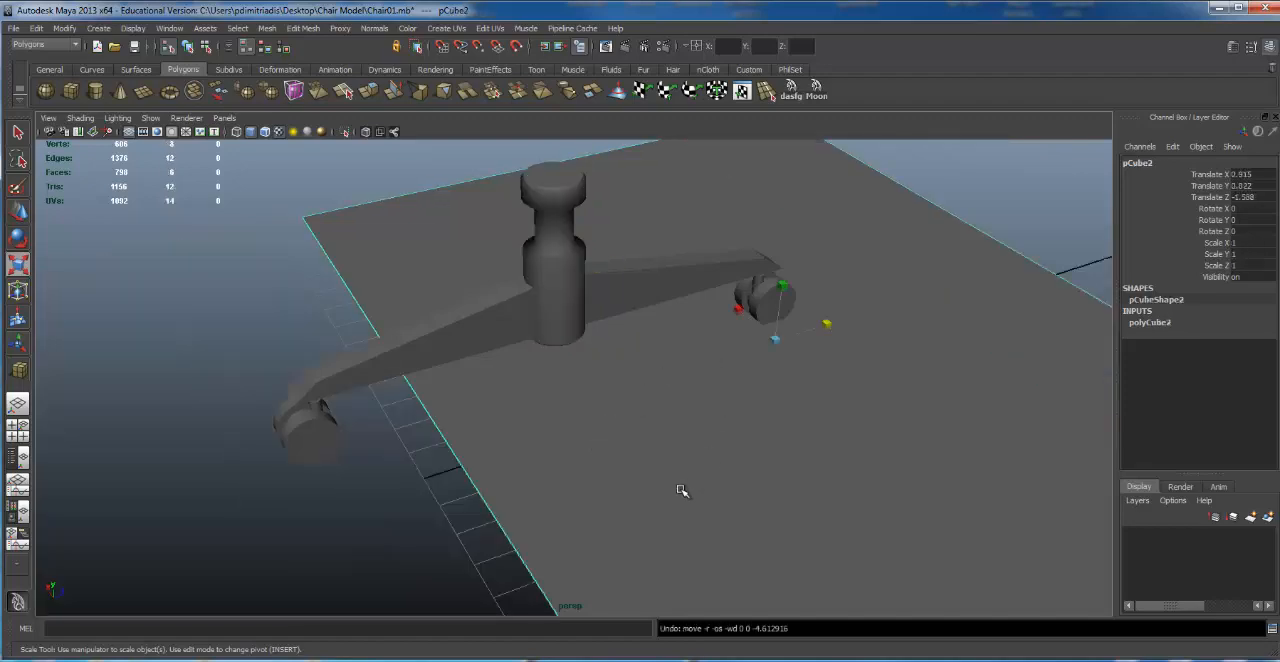
pyautogui.hotkey('ctrl', 'z')
pyautogui.hotkey('ctrl', 'z')
pyautogui.hotkey('ctrl', 'z')
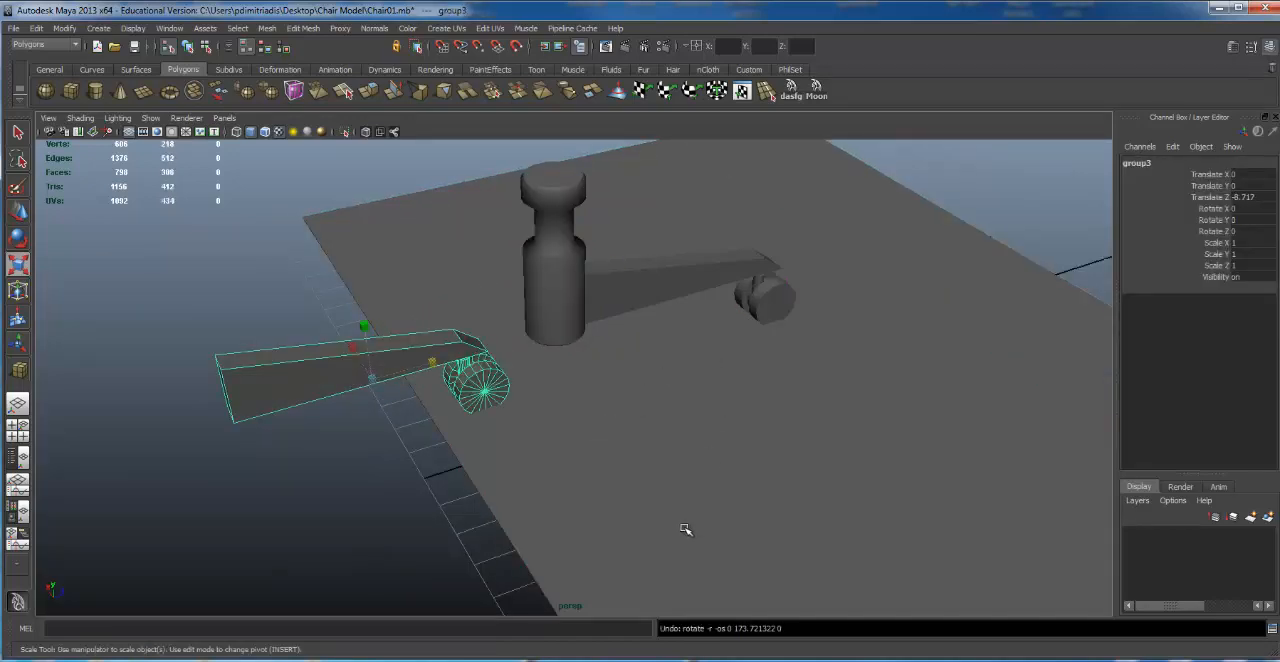
# Step: Scale the floor to 1.643 along Z and shift it along that axis to extend beneath both leg groups
pyautogui.keyDown('alt'); pyautogui.moveTo(686, 529); pyautogui.dragTo(491, 517); pyautogui.keyUp('alt')
pyautogui.click(491, 517)
pyautogui.keyDown('alt'); pyautogui.moveTo(571, 449); pyautogui.dragTo(425, 398, button='right'); pyautogui.keyUp('alt')
pyautogui.keyDown('alt'); pyautogui.moveTo(425, 398); pyautogui.dragTo(455, 389); pyautogui.keyUp('alt')
pyautogui.moveTo(350, 410); pyautogui.dragTo(300, 399)
pyautogui.press('w')
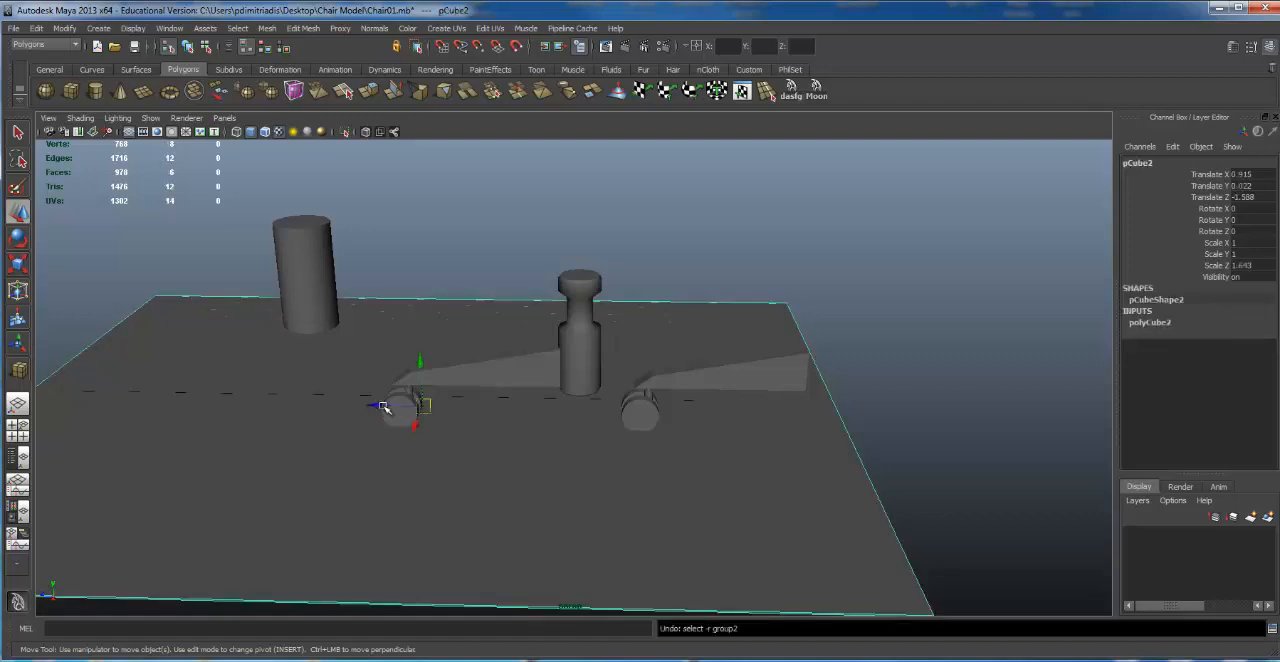
pyautogui.moveTo(380, 410); pyautogui.dragTo(476, 407)
# Step: Mirror the duplicated leg group by setting its Scale Z to -1
pyautogui.keyDown('alt'); pyautogui.moveTo(610, 375); pyautogui.dragTo(882, 332, button='right'); pyautogui.keyUp('alt')
pyautogui.click(897, 354)
pyautogui.press('e')
pyautogui.press('r')
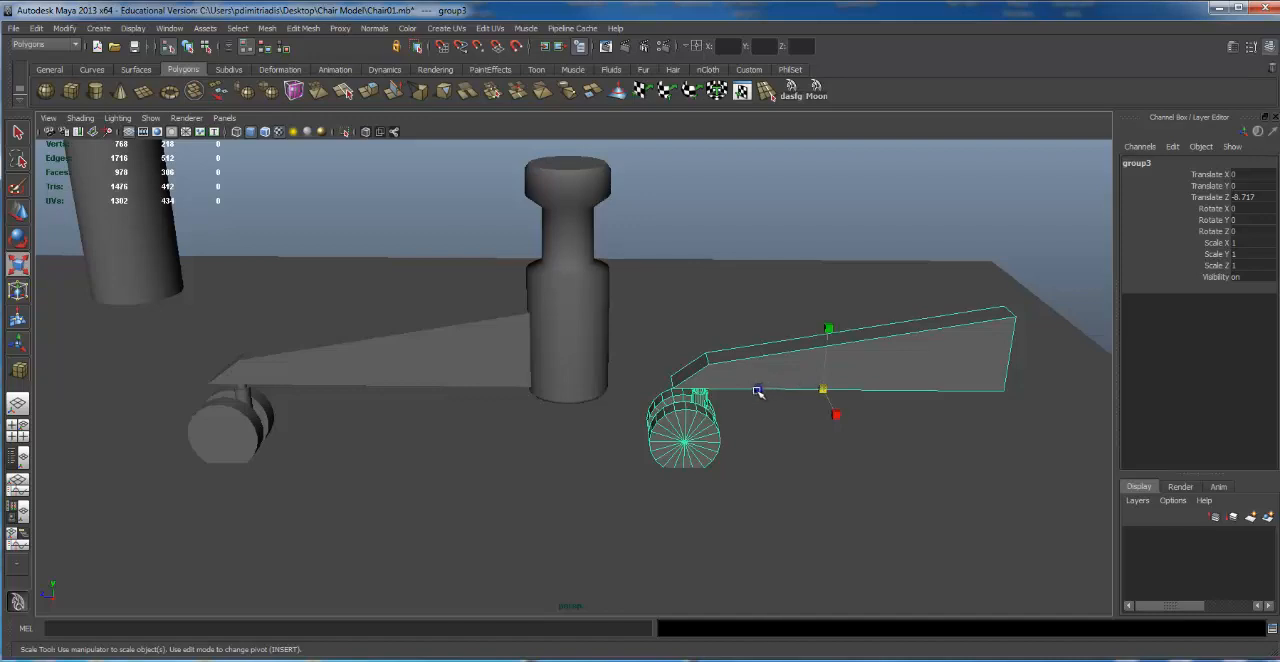
pyautogui.moveTo(758, 391); pyautogui.dragTo(888, 390)
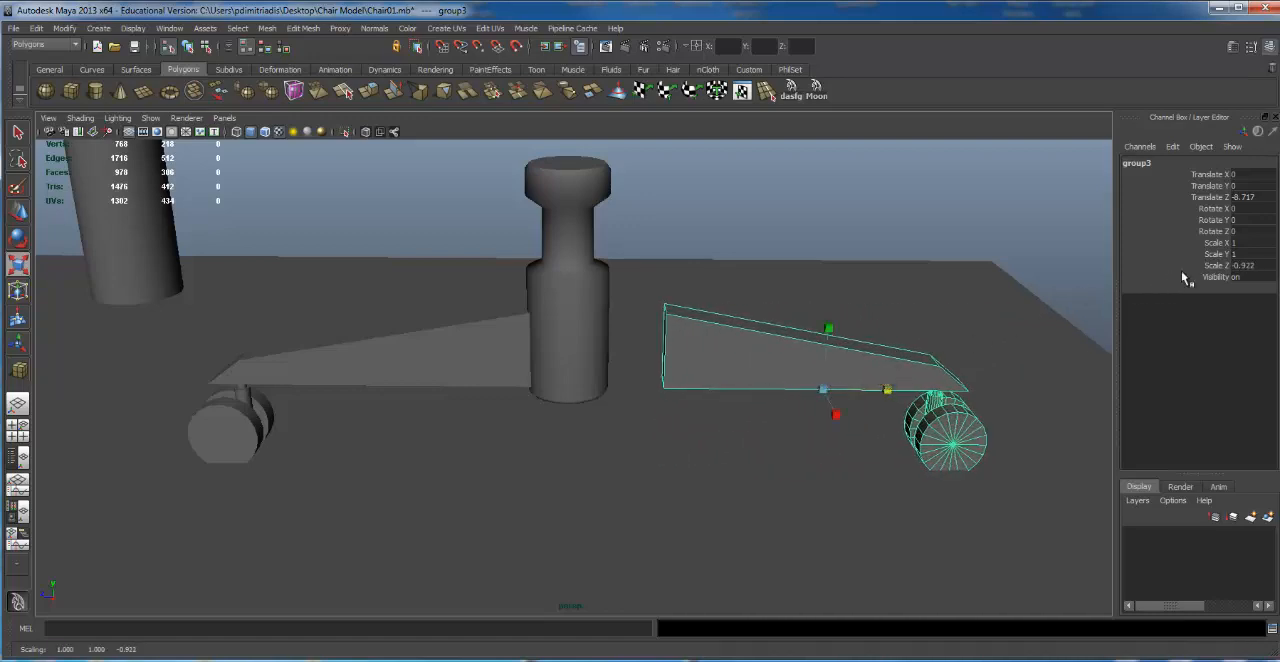
pyautogui.doubleClick(1245, 265)
pyautogui.write('-1')
pyautogui.press('Return')
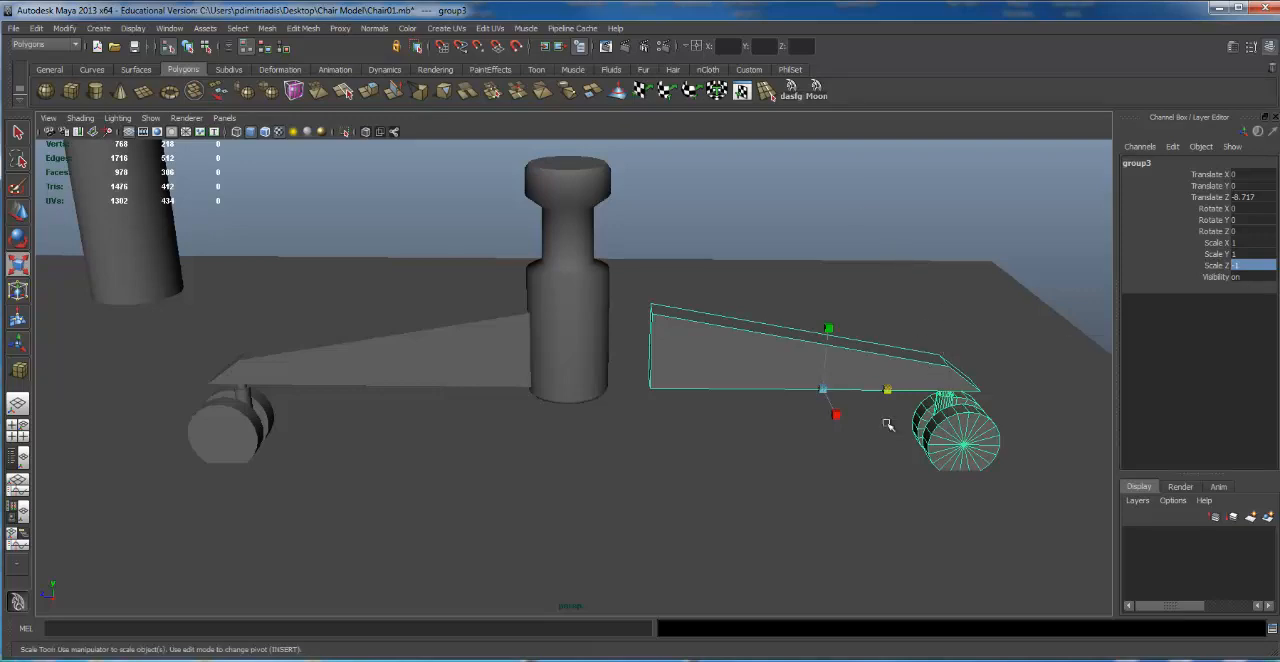
# Step: Move the mirrored leg group against the column, to Translate Z -7.838
pyautogui.press('w')
pyautogui.moveTo(783, 385); pyautogui.dragTo(733, 389)
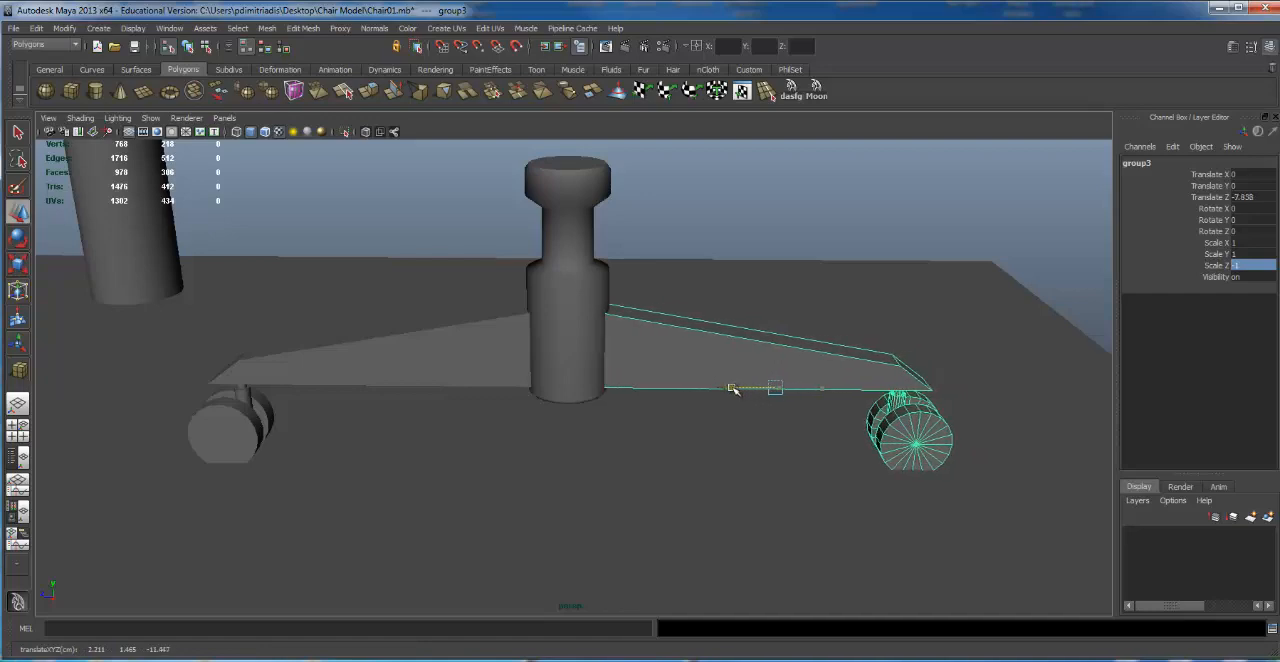
pyautogui.keyDown('alt'); pyautogui.moveTo(814, 371); pyautogui.dragTo(678, 360); pyautogui.keyUp('alt')
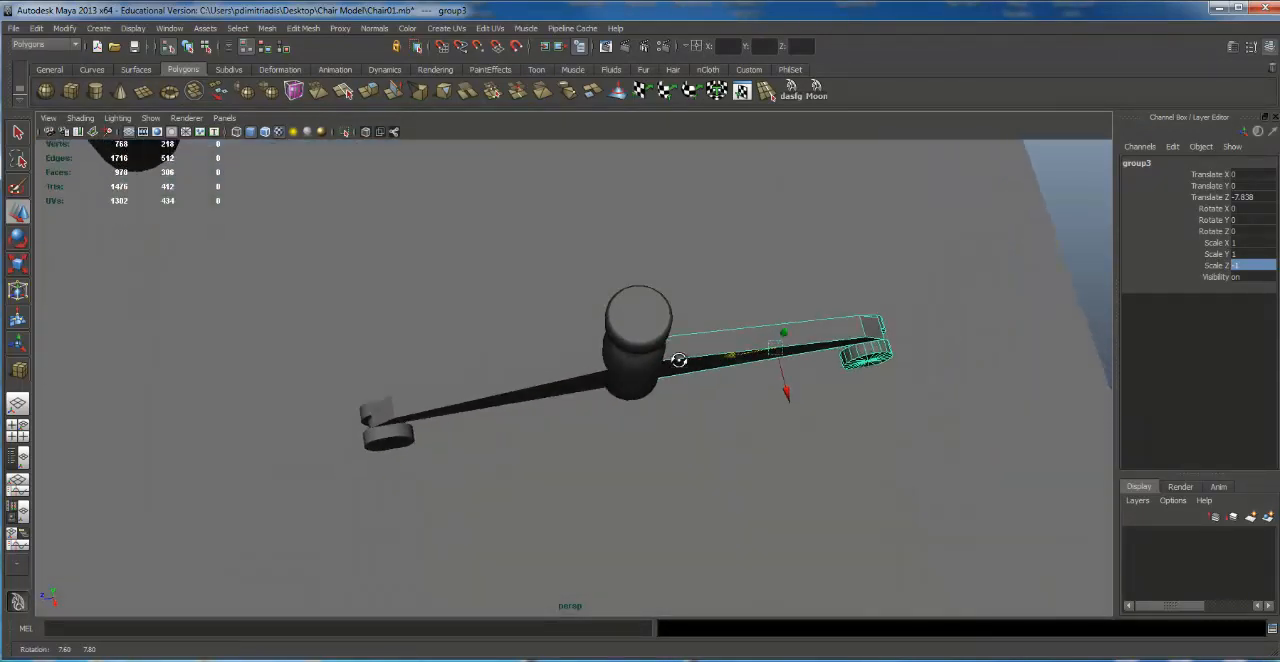
pyautogui.keyDown('alt'); pyautogui.moveTo(678, 360); pyautogui.dragTo(684, 305, button='middle'); pyautogui.keyUp('alt')
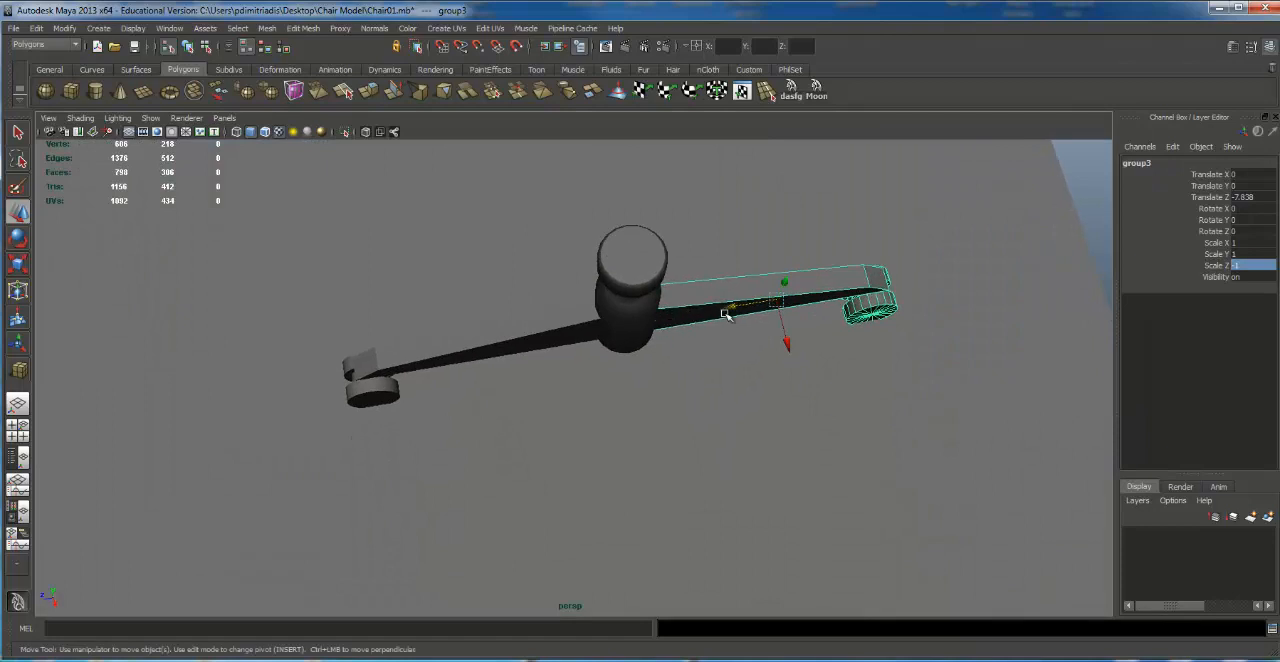
# Step: Try a copy of the mirrored leg group at Translate X 2.031, rotated to -90 degrees about Y, and delete it
pyautogui.hotkey('ctrl', 'd')
pyautogui.moveTo(805, 341); pyautogui.dragTo(783, 426)
pyautogui.press('e')
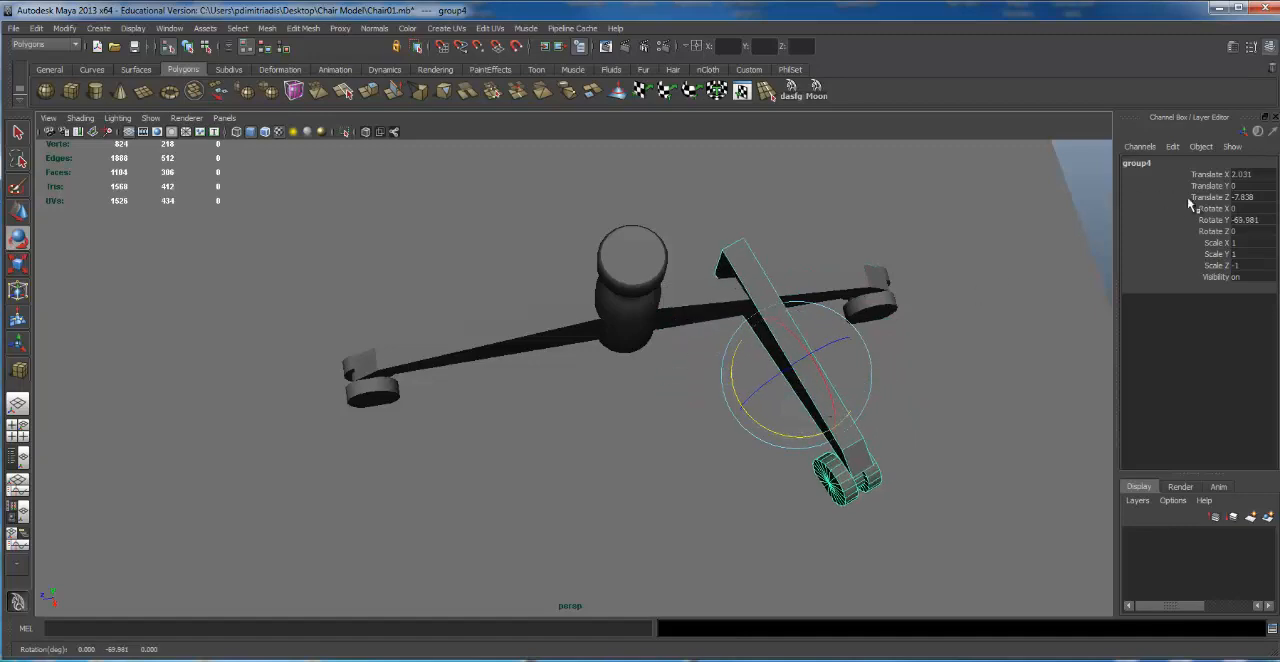
pyautogui.click(1246, 220)
pyautogui.write('-90')
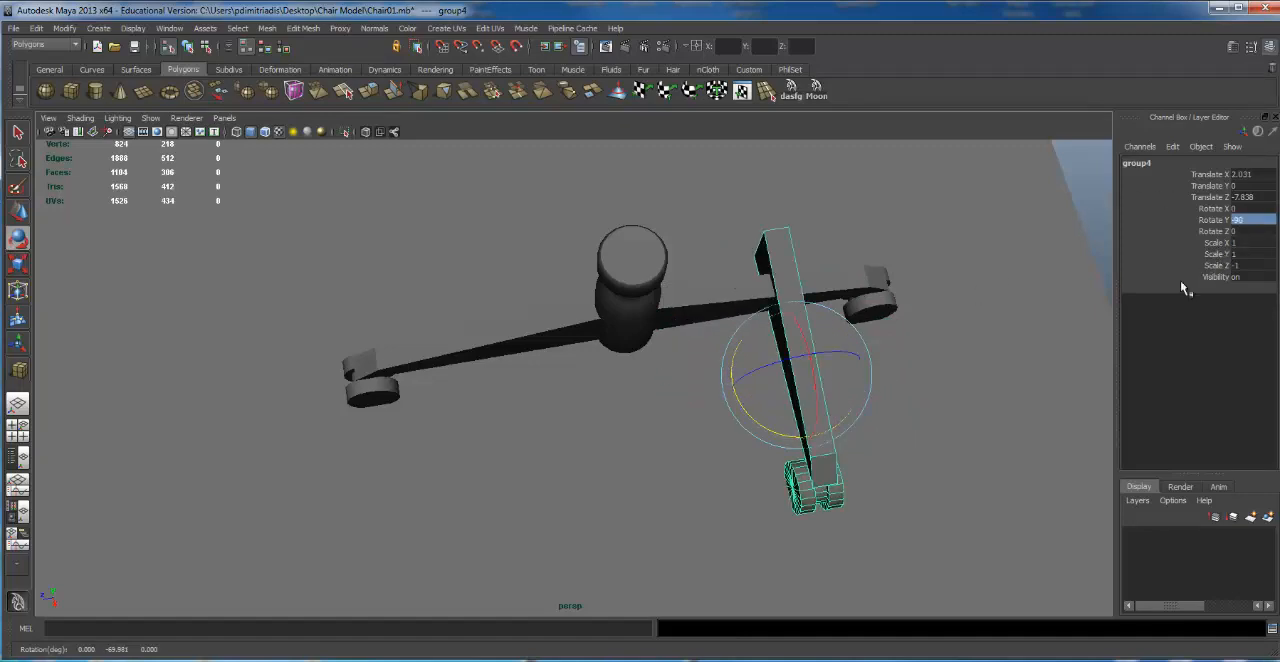
pyautogui.press('Return')
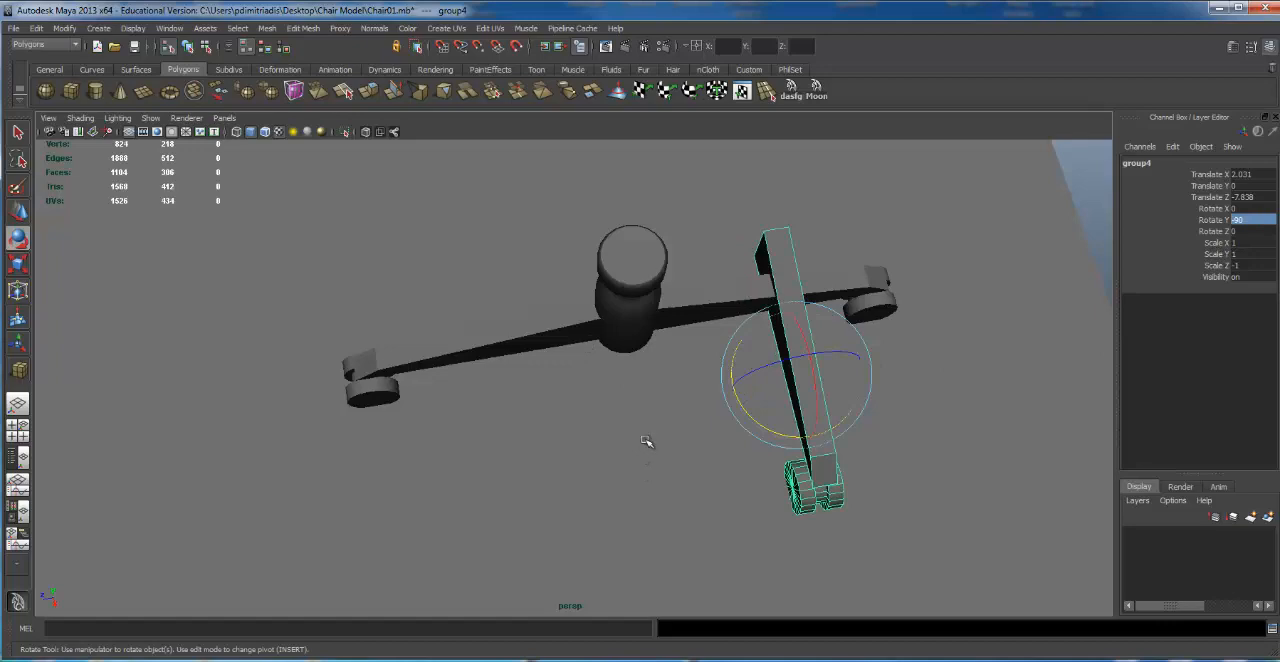
pyautogui.press('Delete')
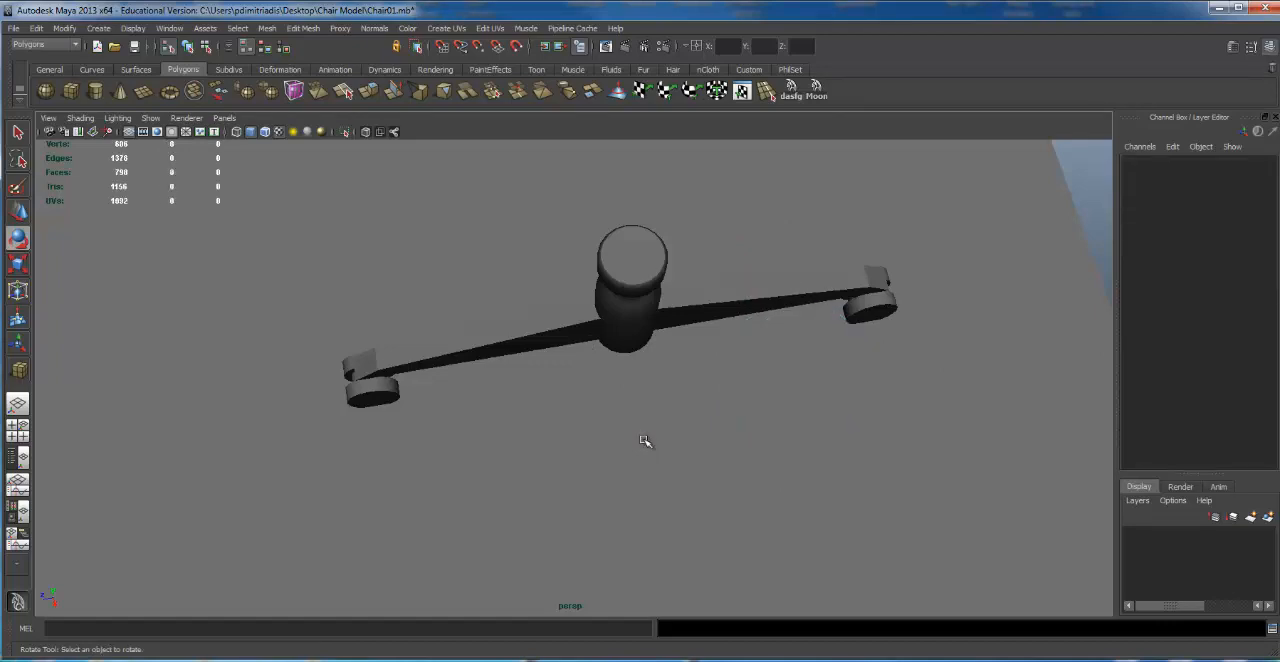
# Step: Group the two opposite leg groups together and center the combined group's pivot
pyautogui.click(747, 305)
pyautogui.keyDown('shift'); pyautogui.click(579, 318); pyautogui.keyUp('shift')
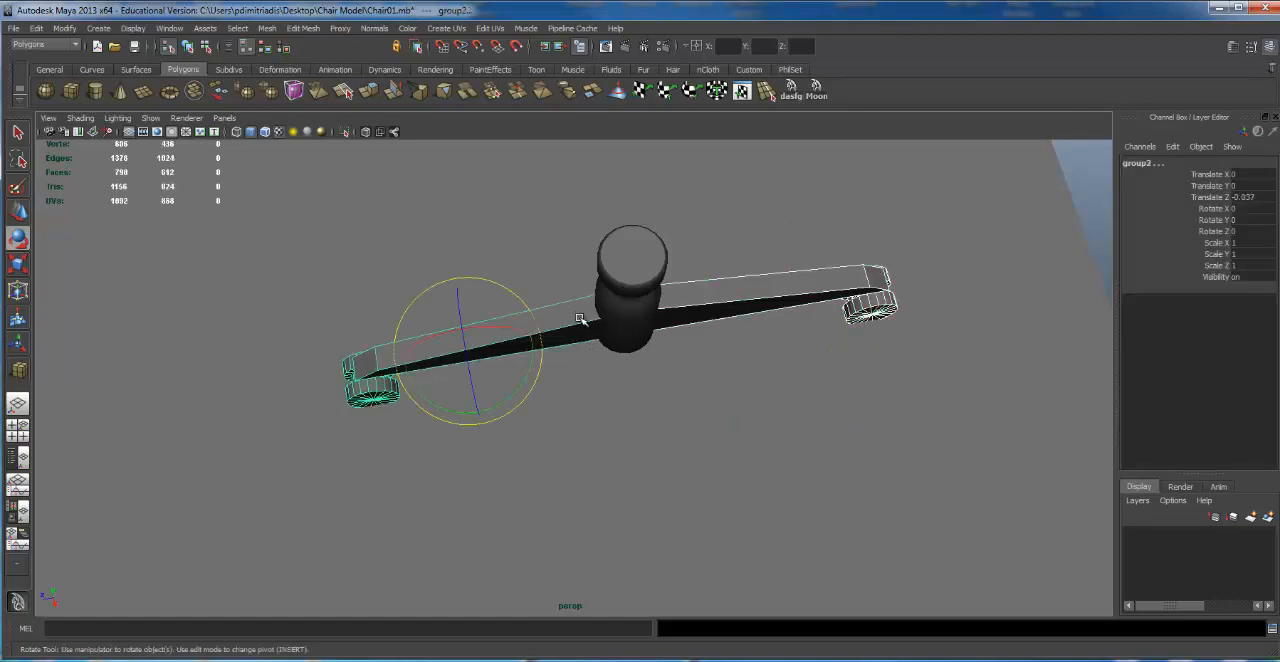
pyautogui.hotkey('ctrl', 'g')
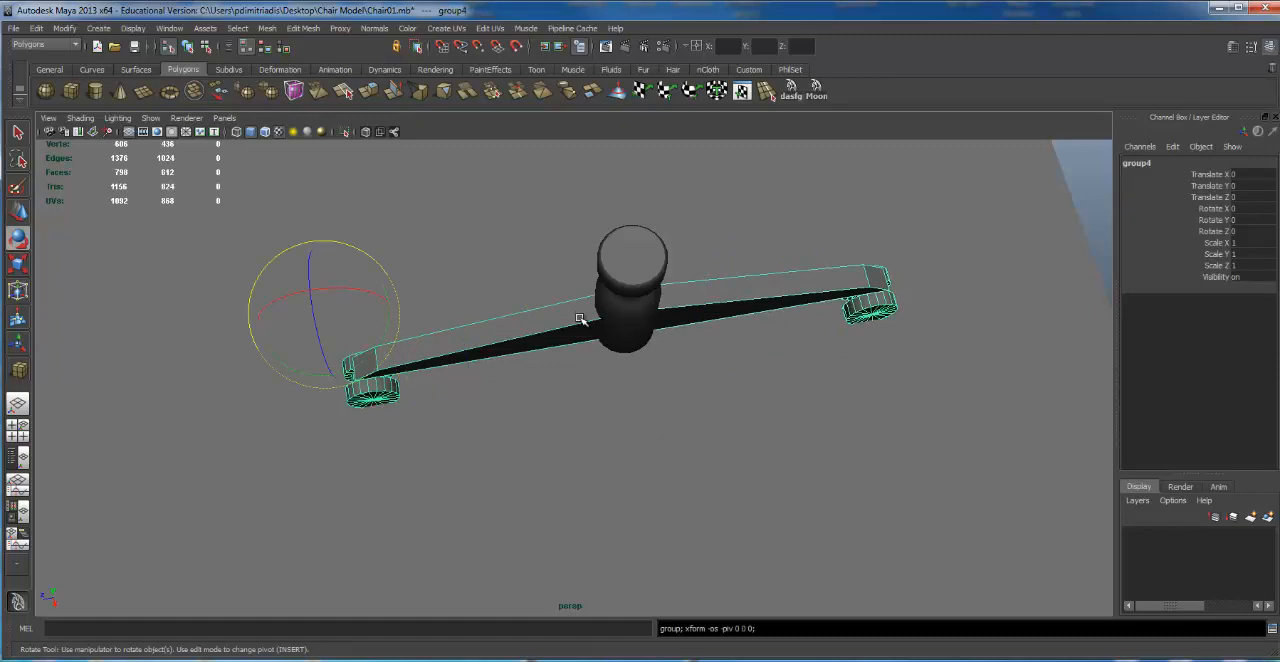
pyautogui.click(64, 28)
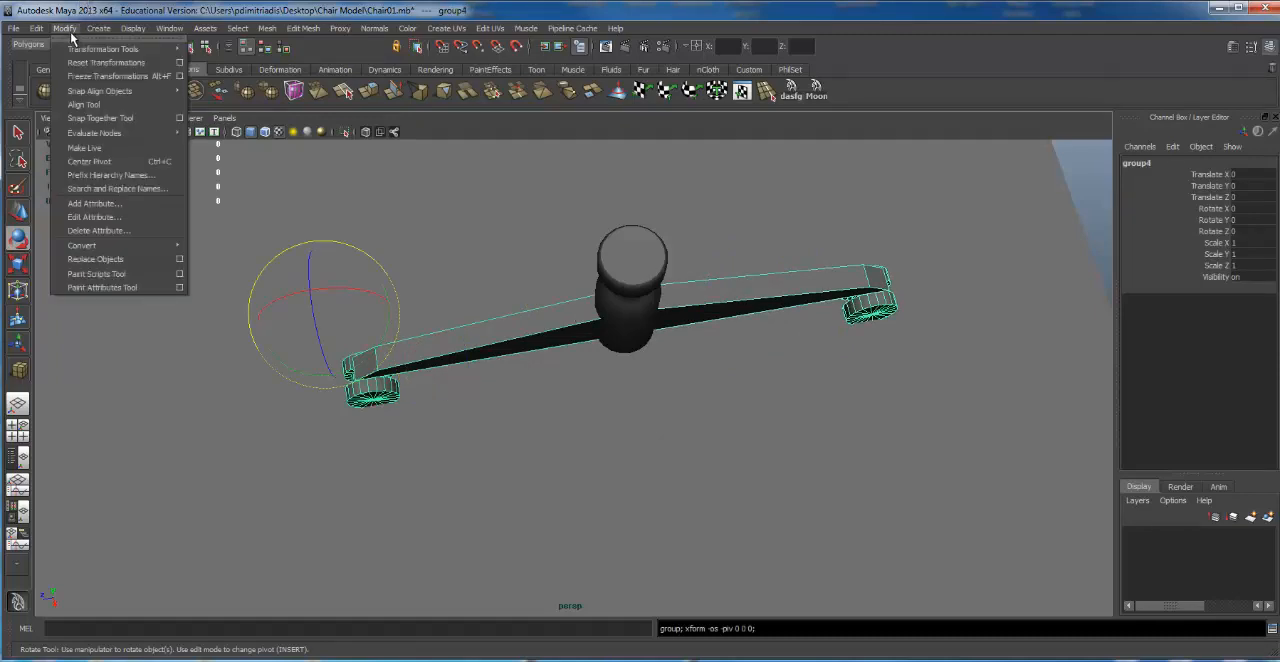
pyautogui.click(87, 158)
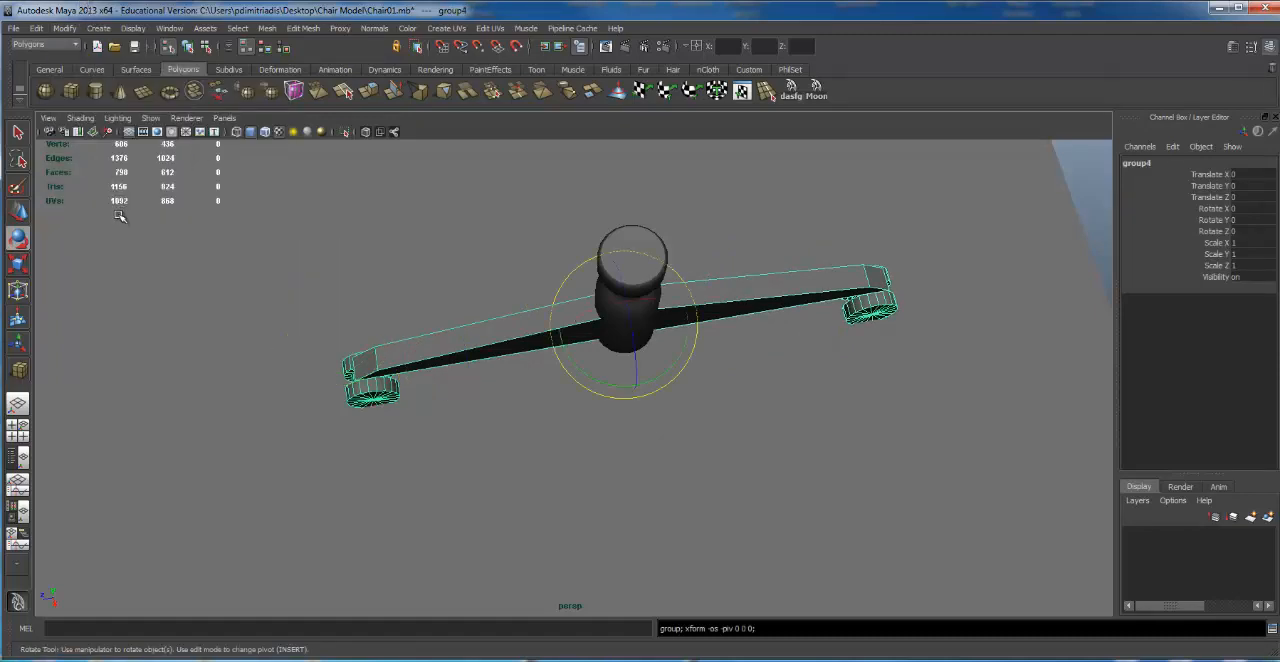
# Step: Duplicate the combined leg group, try a freehand rotation of the copy on all axes, and undo the rotation
pyautogui.hotkey('ctrl', 'g')
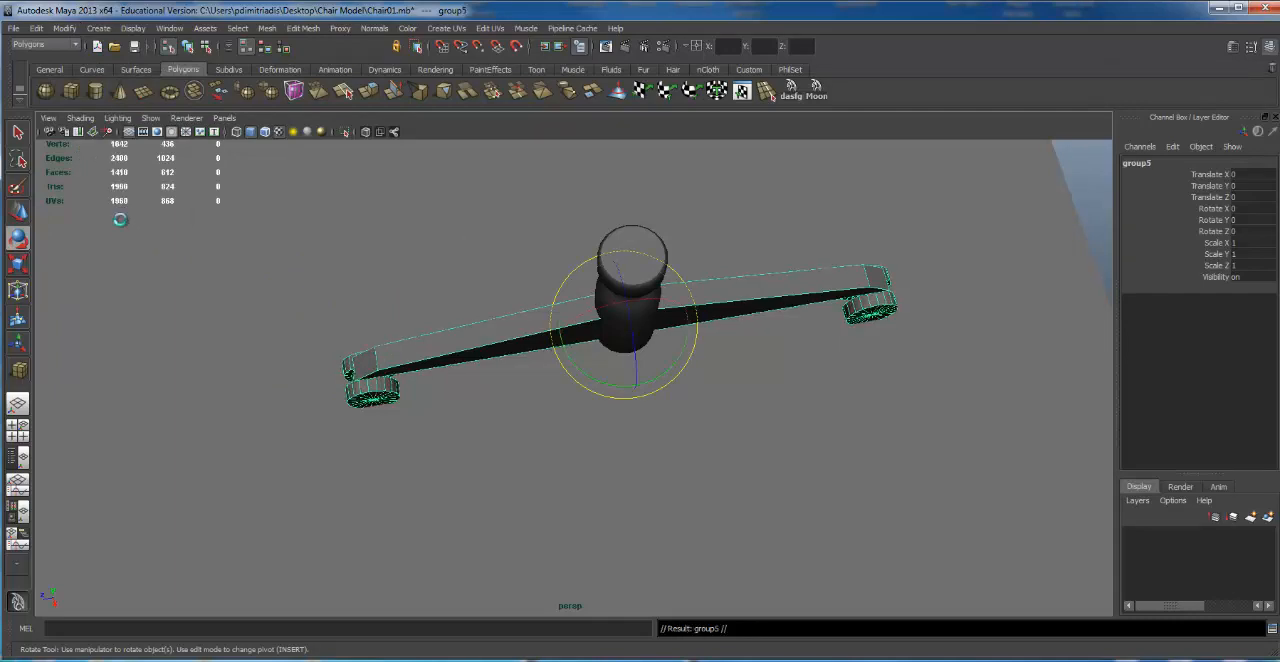
pyautogui.press('space')
pyautogui.press('space')
pyautogui.moveTo(568, 349); pyautogui.dragTo(646, 394)
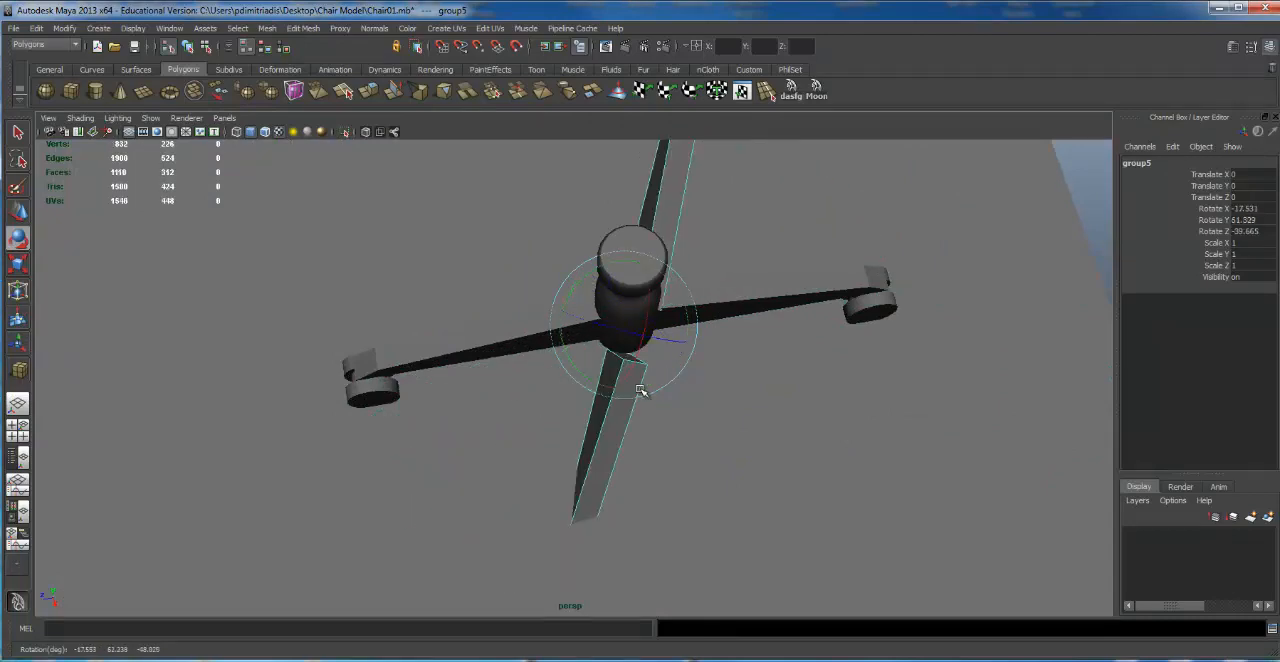
pyautogui.keyDown('alt'); pyautogui.moveTo(722, 351); pyautogui.dragTo(801, 396); pyautogui.keyUp('alt')
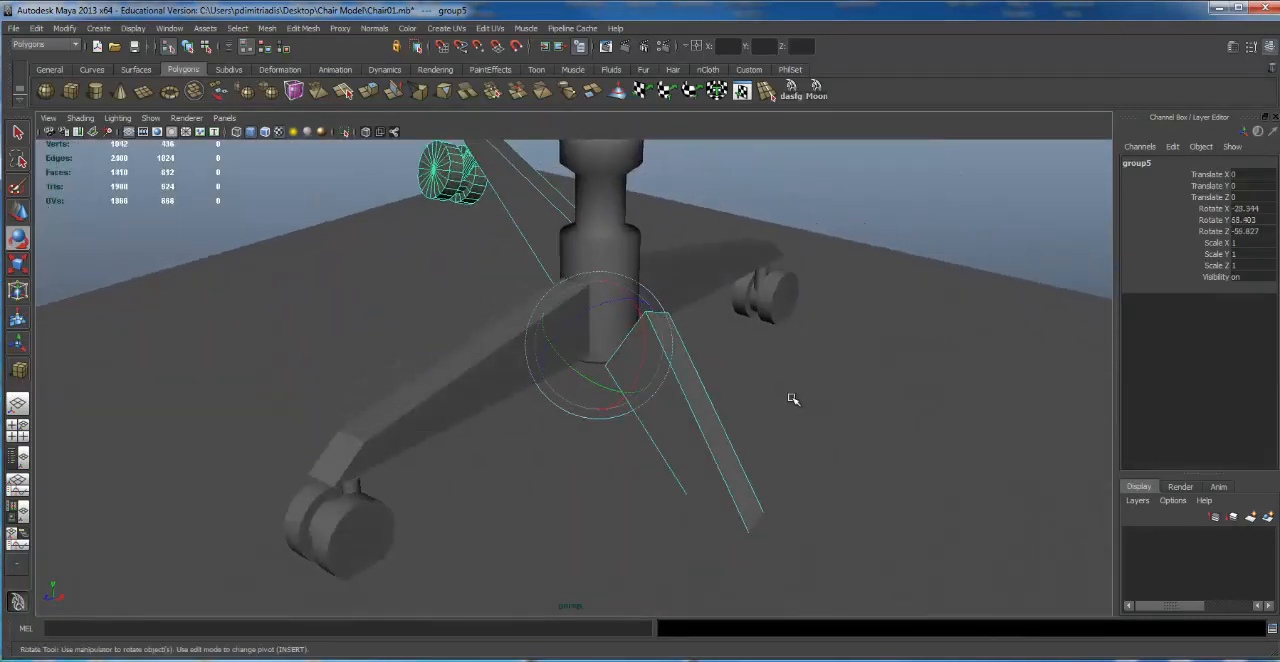
pyautogui.hotkey('ctrl', 'z')
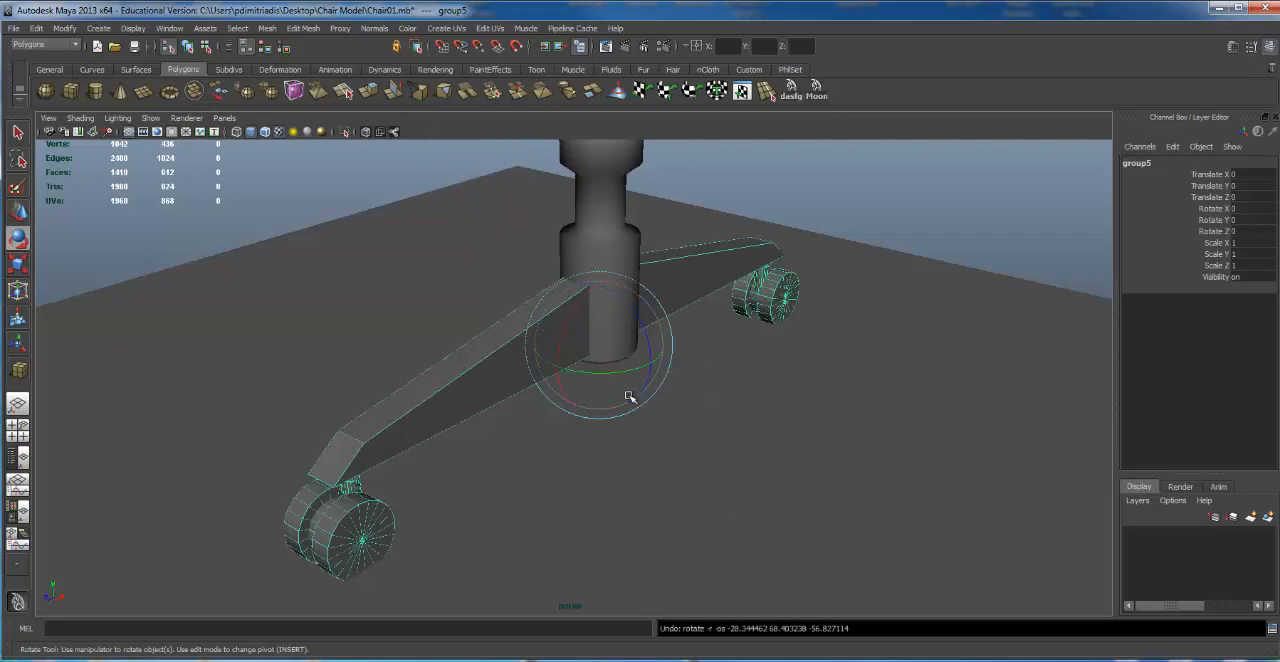
# Step: Rotate the duplicated leg pair to 90 degrees about Y so it crosses the original pair
pyautogui.moveTo(577, 371); pyautogui.dragTo(654, 374)
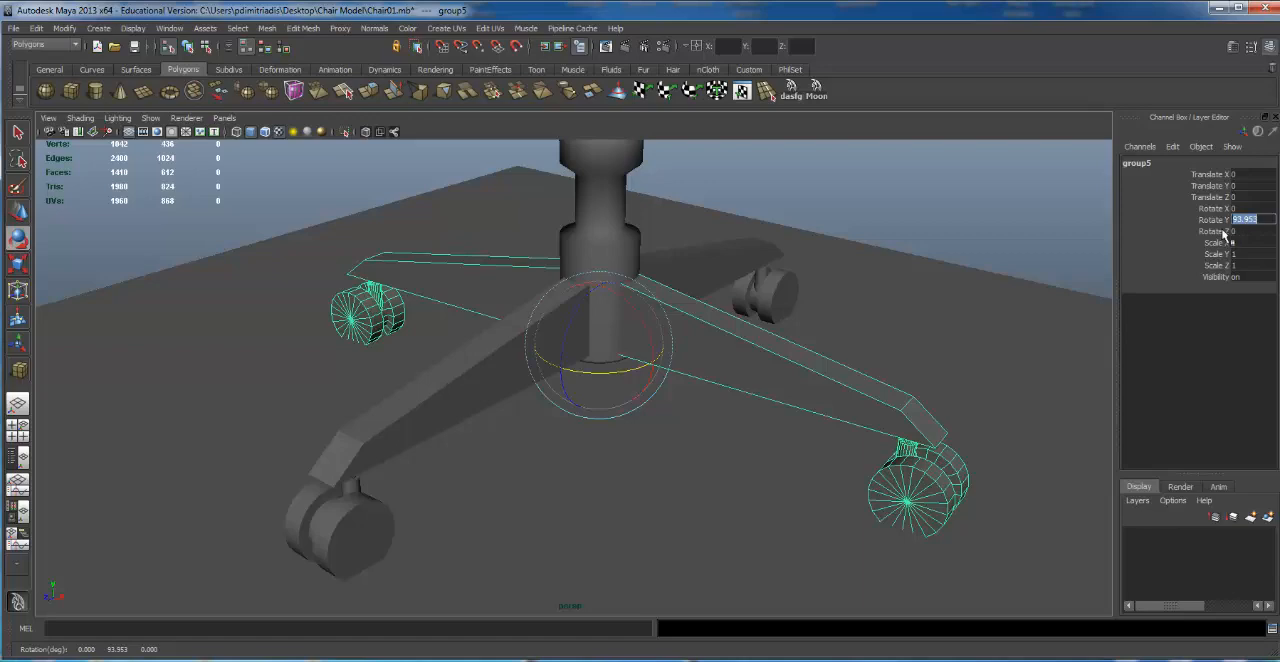
pyautogui.write('90')
pyautogui.press('Return')
pyautogui.keyDown('alt'); pyautogui.moveTo(845, 384); pyautogui.dragTo(345, 357, button='right'); pyautogui.keyUp('alt')
pyautogui.keyDown('alt'); pyautogui.moveTo(345, 357); pyautogui.dragTo(572, 338); pyautogui.keyUp('alt')
pyautogui.click(746, 309)
pyautogui.keyDown('alt'); pyautogui.moveTo(415, 445); pyautogui.dragTo(627, 460); pyautogui.keyUp('alt')
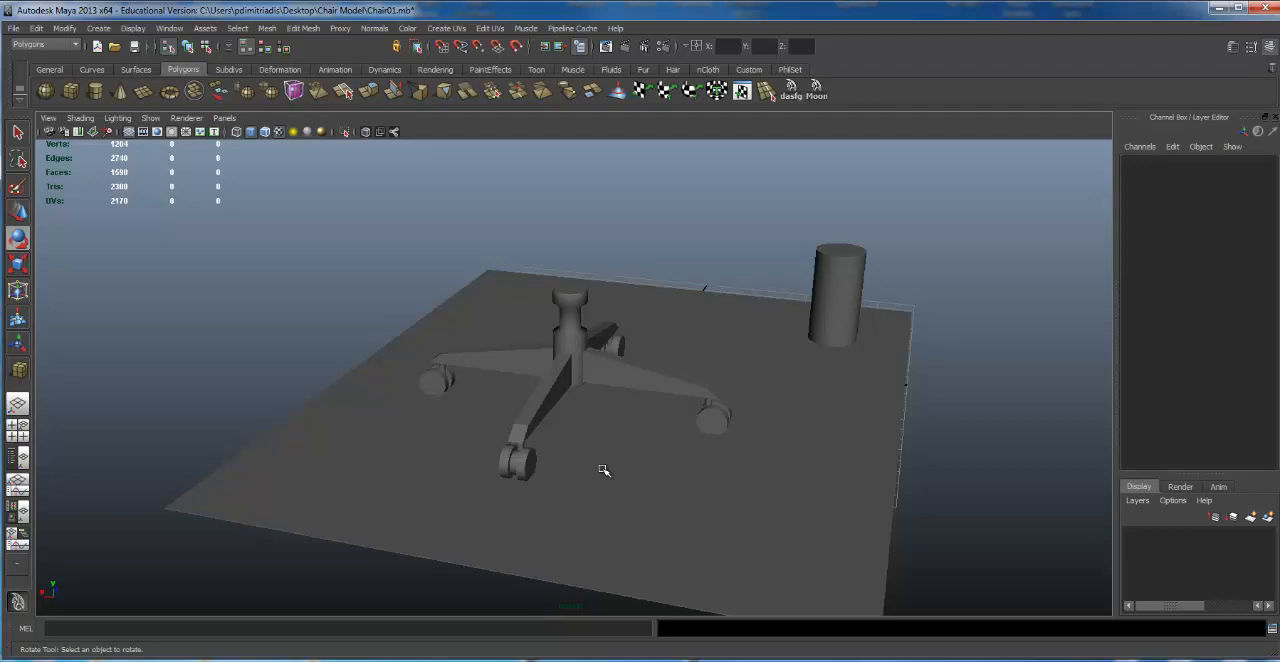
# Step: Undo the rotation, duplication and grouping of the leg pair
pyautogui.hotkey('ctrl', 'z')
pyautogui.hotkey('ctrl', 'z')
pyautogui.hotkey('ctrl', 'z')
pyautogui.hotkey('ctrl', 'z')
pyautogui.hotkey('ctrl', 'z')
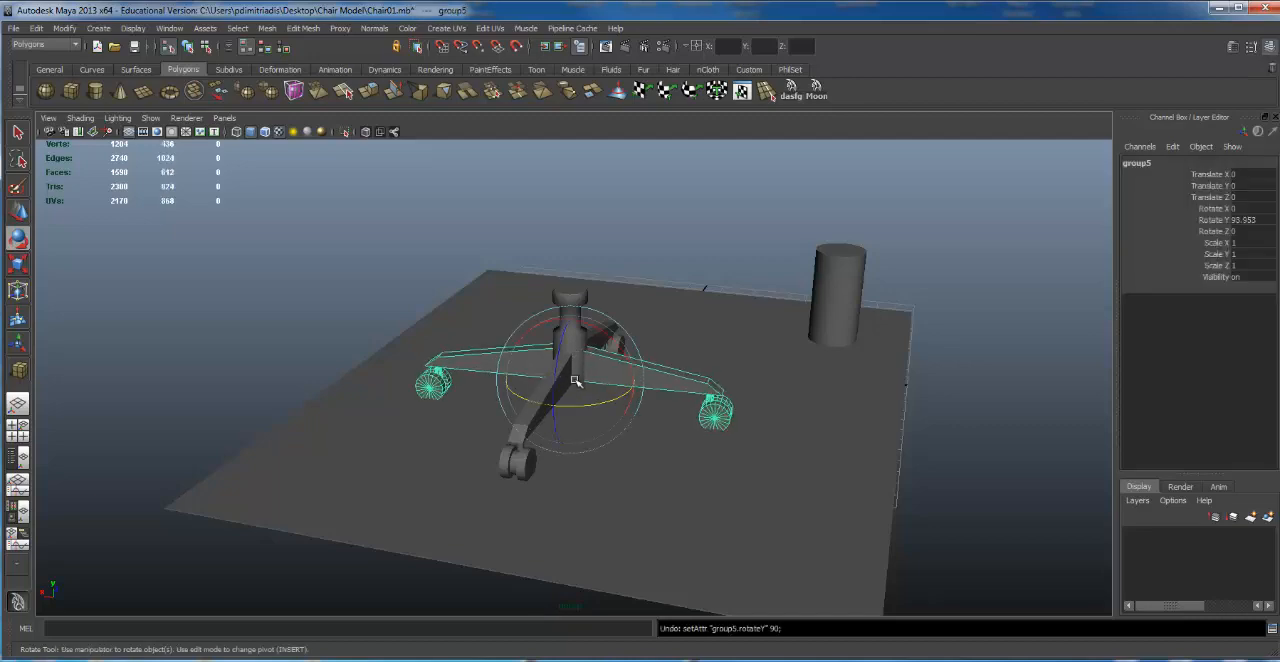
pyautogui.keyDown('alt'); pyautogui.moveTo(740, 292); pyautogui.dragTo(640, 385); pyautogui.keyUp('alt')
pyautogui.keyDown('alt'); pyautogui.moveTo(640, 385); pyautogui.dragTo(808, 374, button='right'); pyautogui.keyUp('alt')
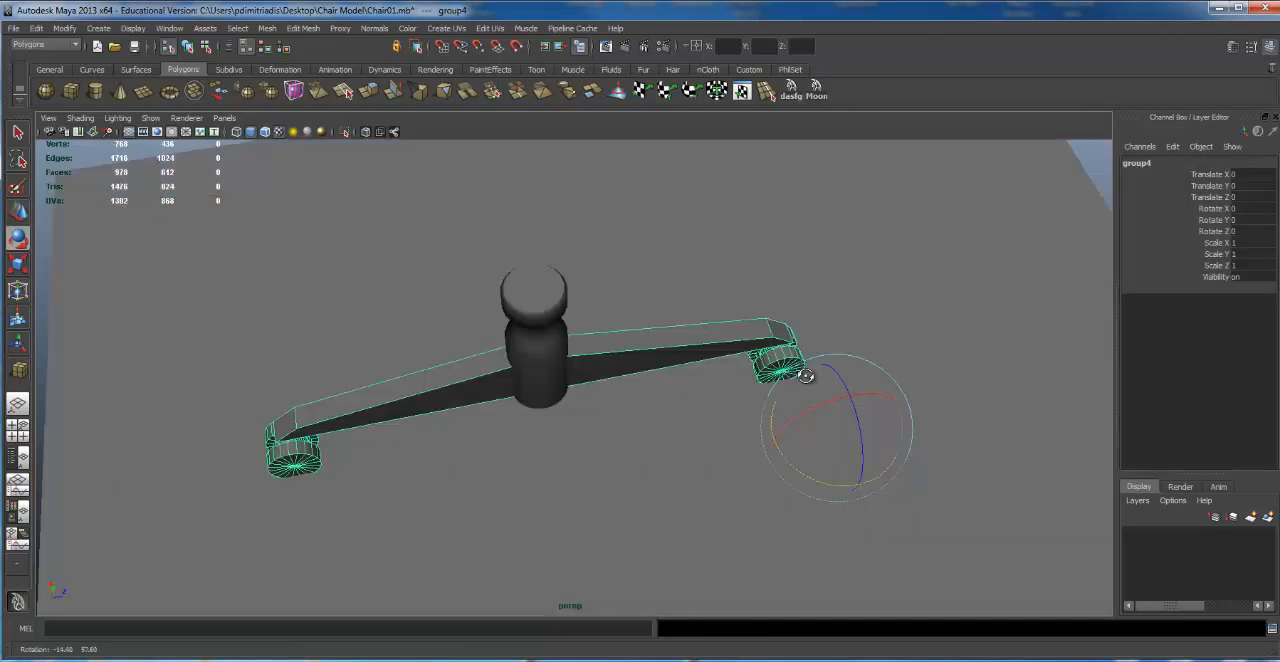
pyautogui.keyDown('alt'); pyautogui.moveTo(808, 374); pyautogui.dragTo(815, 340); pyautogui.keyUp('alt')
pyautogui.hotkey('ctrl', 'z')
# Step: Duplicate one complete leg group and move the copy beside the column, to Translate X -1.921 and Translate Z -2.016
pyautogui.keyDown('alt'); pyautogui.moveTo(832, 250); pyautogui.dragTo(838, 246, button='right'); pyautogui.keyUp('alt')
pyautogui.click(788, 341)
pyautogui.press('Up')
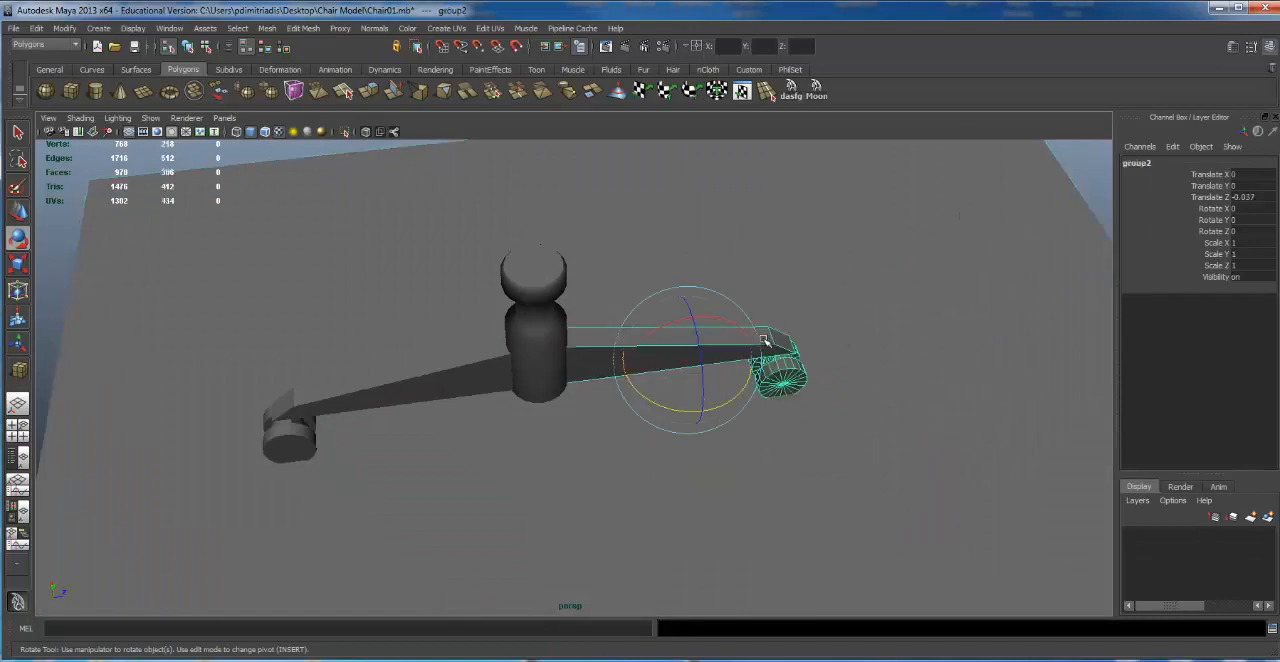
pyautogui.keyDown('alt'); pyautogui.moveTo(682, 200); pyautogui.dragTo(709, 216, button='right'); pyautogui.keyUp('alt')
pyautogui.hotkey('ctrl', 'd')
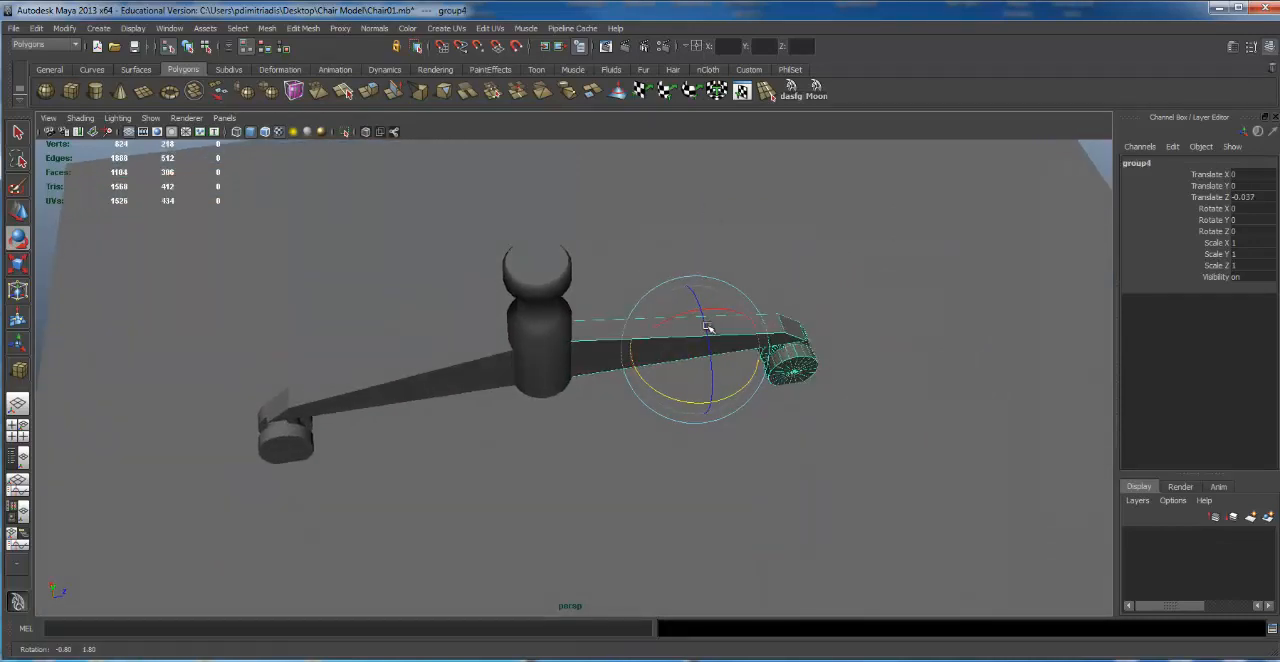
pyautogui.press('w')
pyautogui.moveTo(681, 310); pyautogui.dragTo(699, 372)
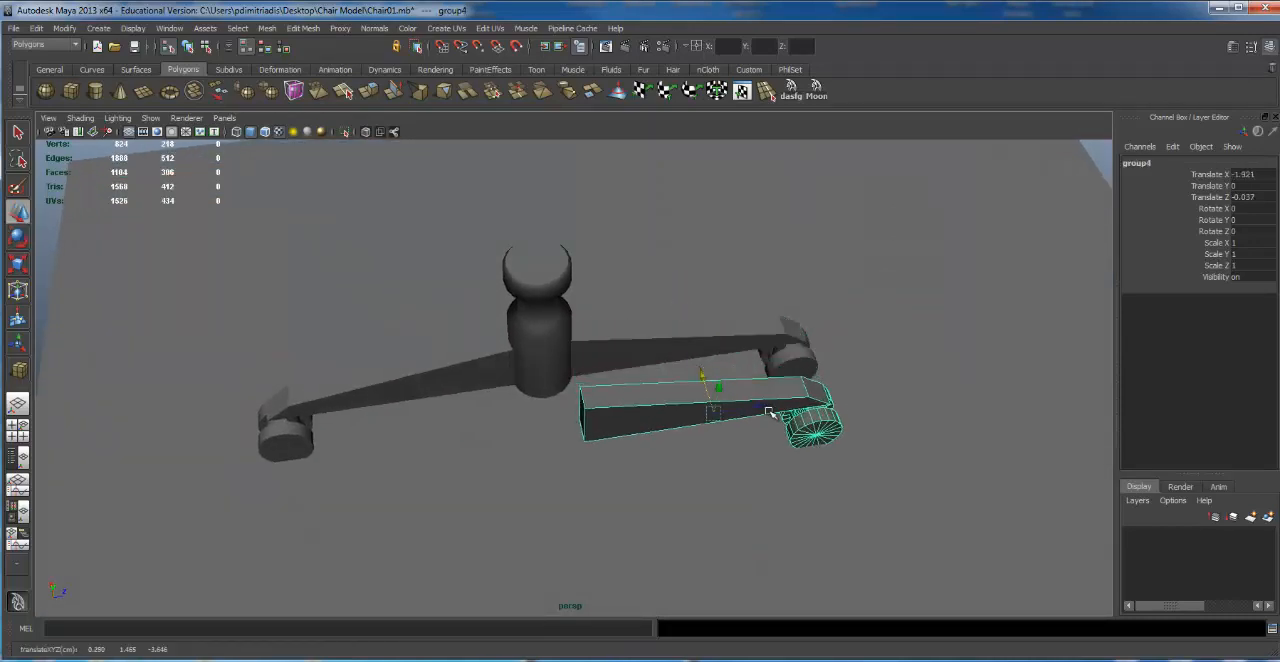
pyautogui.moveTo(766, 406); pyautogui.dragTo(673, 384)
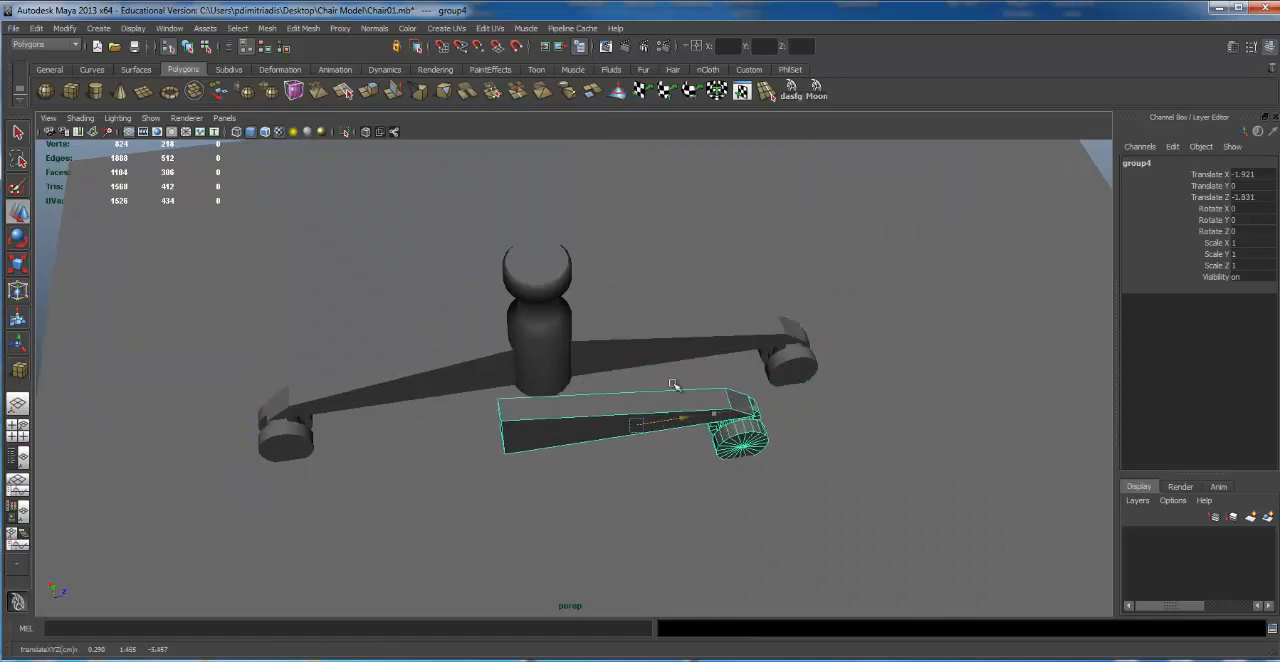
pyautogui.keyDown('alt'); pyautogui.moveTo(594, 229); pyautogui.dragTo(632, 243); pyautogui.keyUp('alt')
# Step: Rotate the copied leg group to -90 degrees about Y
pyautogui.press('e')
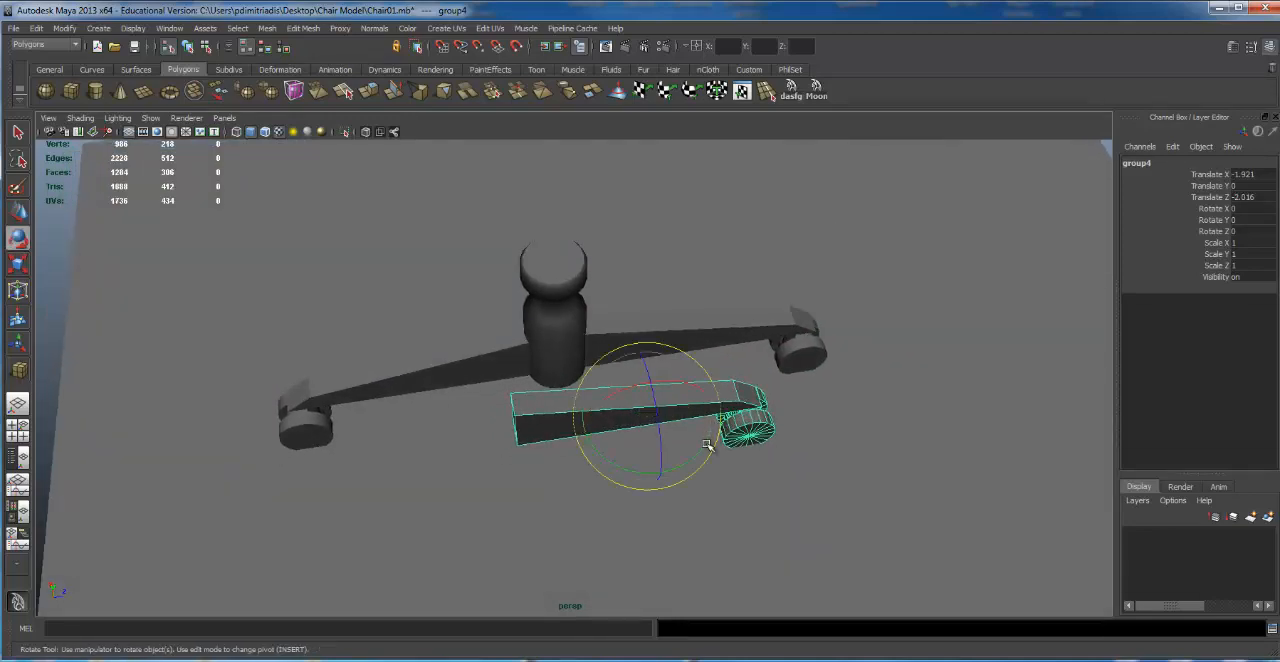
pyautogui.moveTo(712, 445); pyautogui.dragTo(612, 470)
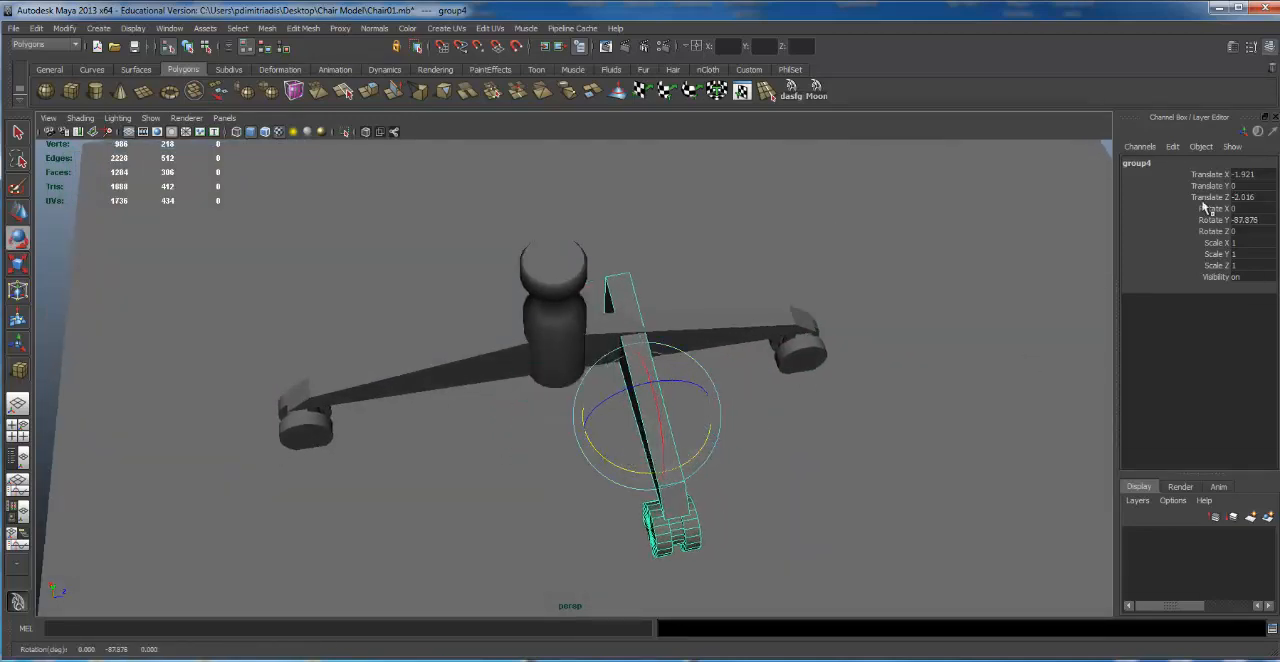
pyautogui.doubleClick(1246, 219)
pyautogui.write('-90')
pyautogui.press('Return')
# Step: Move the rotated leg group against the column, to Translate Z -3.839
pyautogui.press('w')
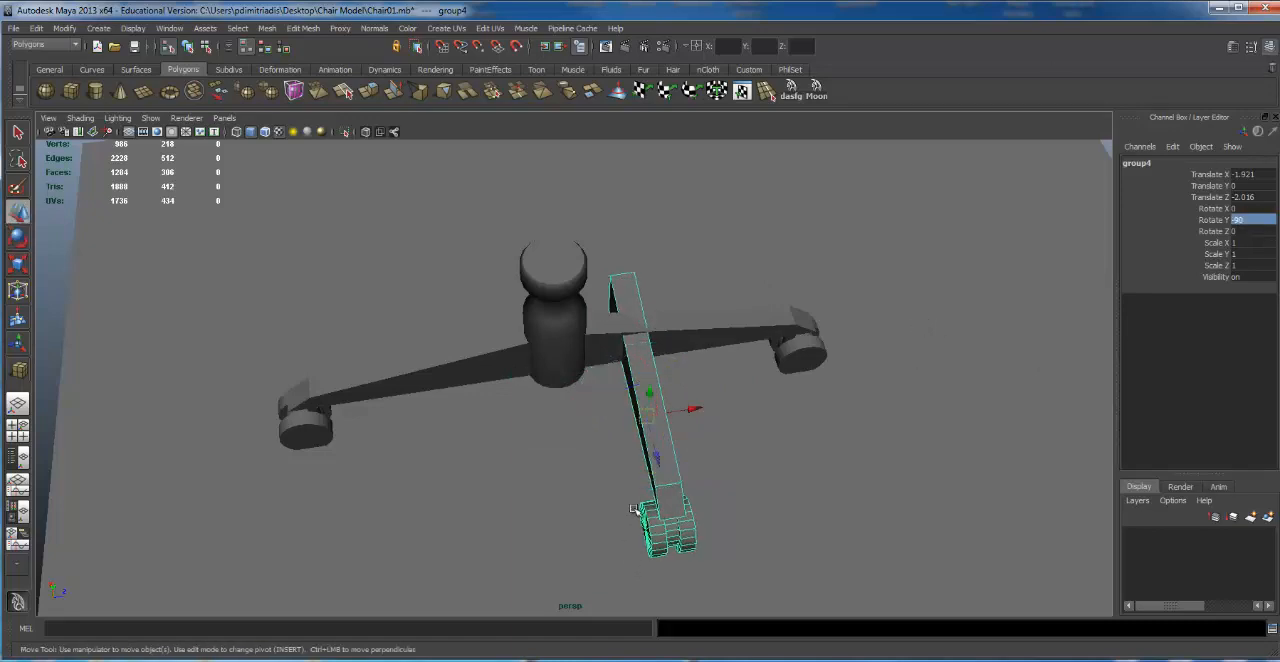
pyautogui.moveTo(692, 418); pyautogui.dragTo(606, 434)
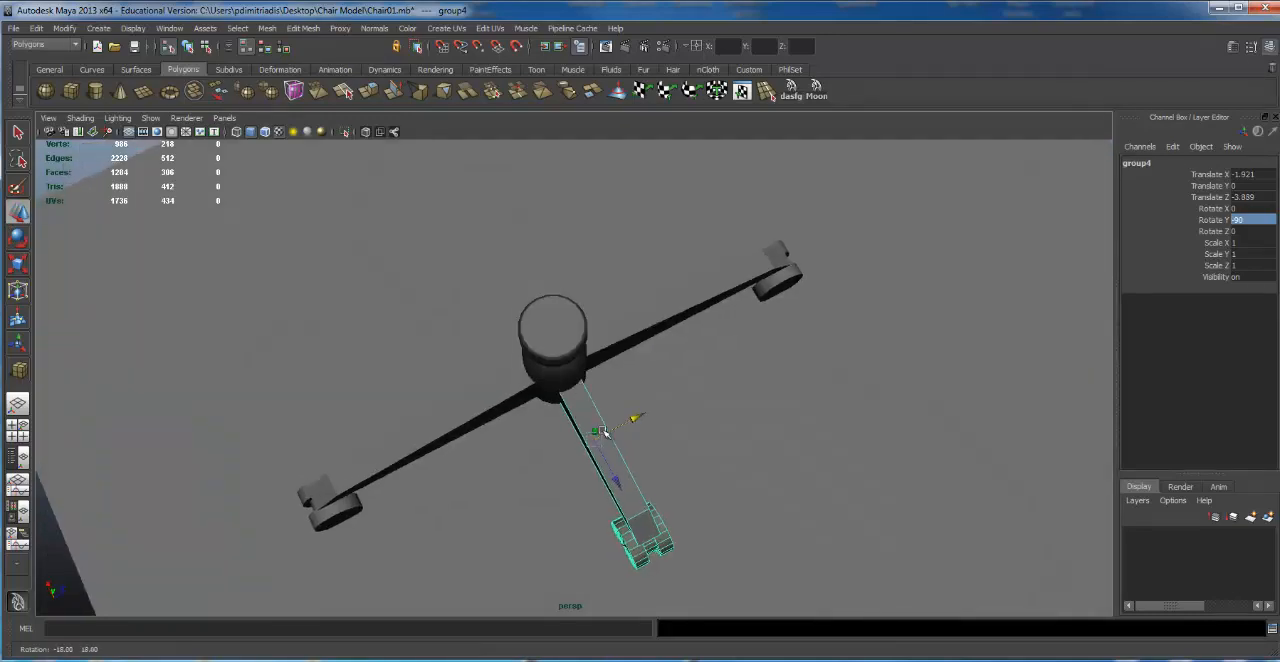
pyautogui.keyDown('alt'); pyautogui.moveTo(640, 370); pyautogui.dragTo(726, 306, button='right'); pyautogui.keyUp('alt')
pyautogui.keyDown('alt'); pyautogui.moveTo(726, 306); pyautogui.dragTo(570, 268); pyautogui.keyUp('alt')
pyautogui.keyDown('alt'); pyautogui.moveTo(570, 268); pyautogui.dragTo(668, 293, button='right'); pyautogui.keyUp('alt')
pyautogui.keyDown('alt'); pyautogui.moveTo(668, 293); pyautogui.dragTo(663, 277); pyautogui.keyUp('alt')
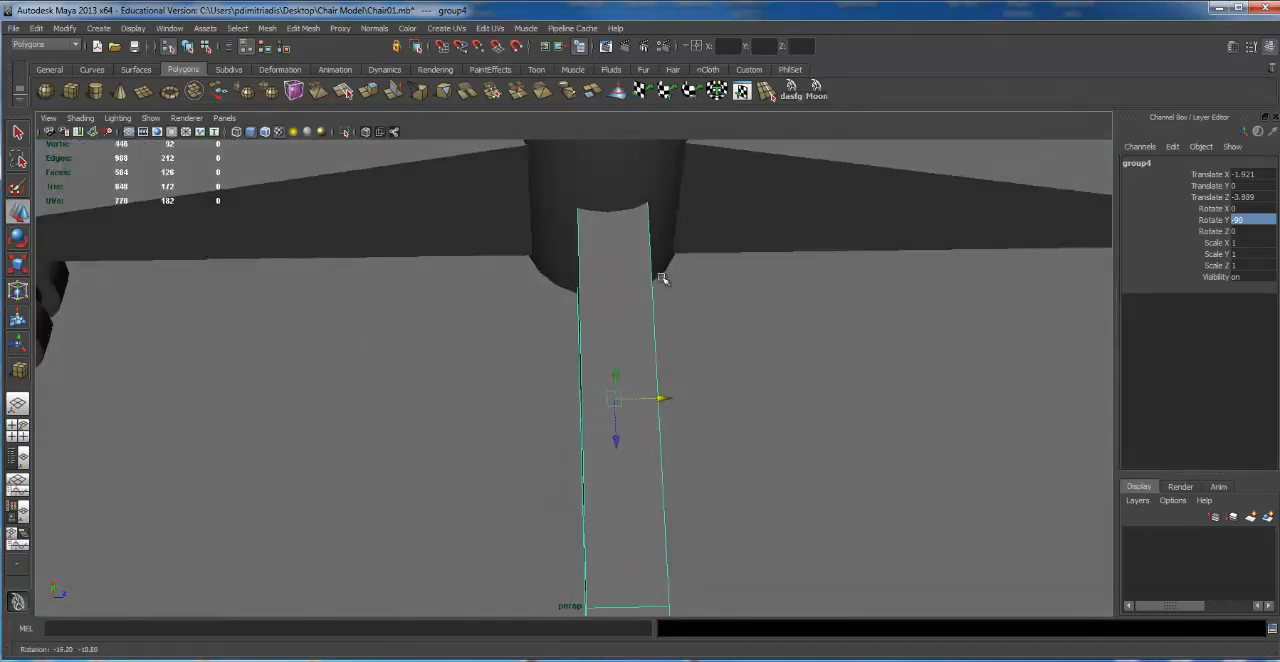
# Step: Nudge the perpendicular leg group sideways to line it up with the column's vertical edges
pyautogui.keyDown('alt'); pyautogui.moveTo(631, 199); pyautogui.dragTo(601, 273, button='middle'); pyautogui.keyUp('alt')
pyautogui.keyDown('shift'); pyautogui.click(611, 225); pyautogui.keyUp('shift')
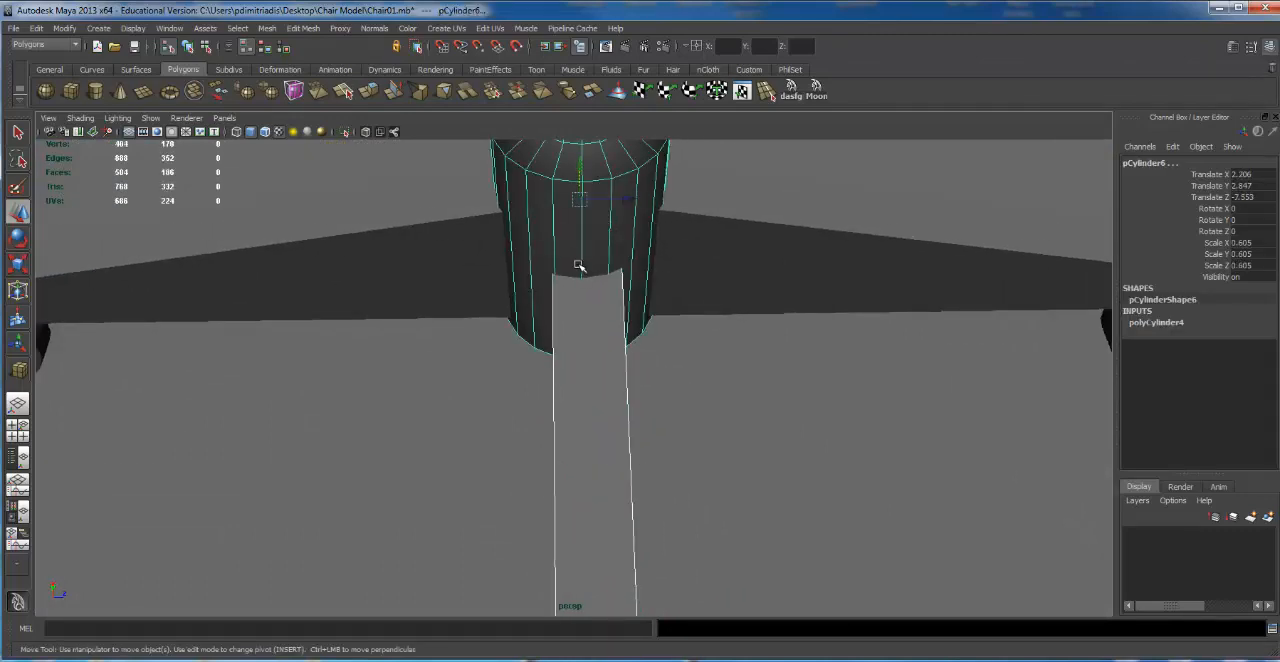
pyautogui.keyDown('alt'); pyautogui.moveTo(594, 285); pyautogui.dragTo(885, 272, button='right'); pyautogui.keyUp('alt')
pyautogui.keyDown('alt'); pyautogui.moveTo(594, 314); pyautogui.dragTo(572, 426, button='middle'); pyautogui.keyUp('alt')
pyautogui.keyDown('alt'); pyautogui.moveTo(572, 426); pyautogui.dragTo(646, 427, button='right'); pyautogui.keyUp('alt')
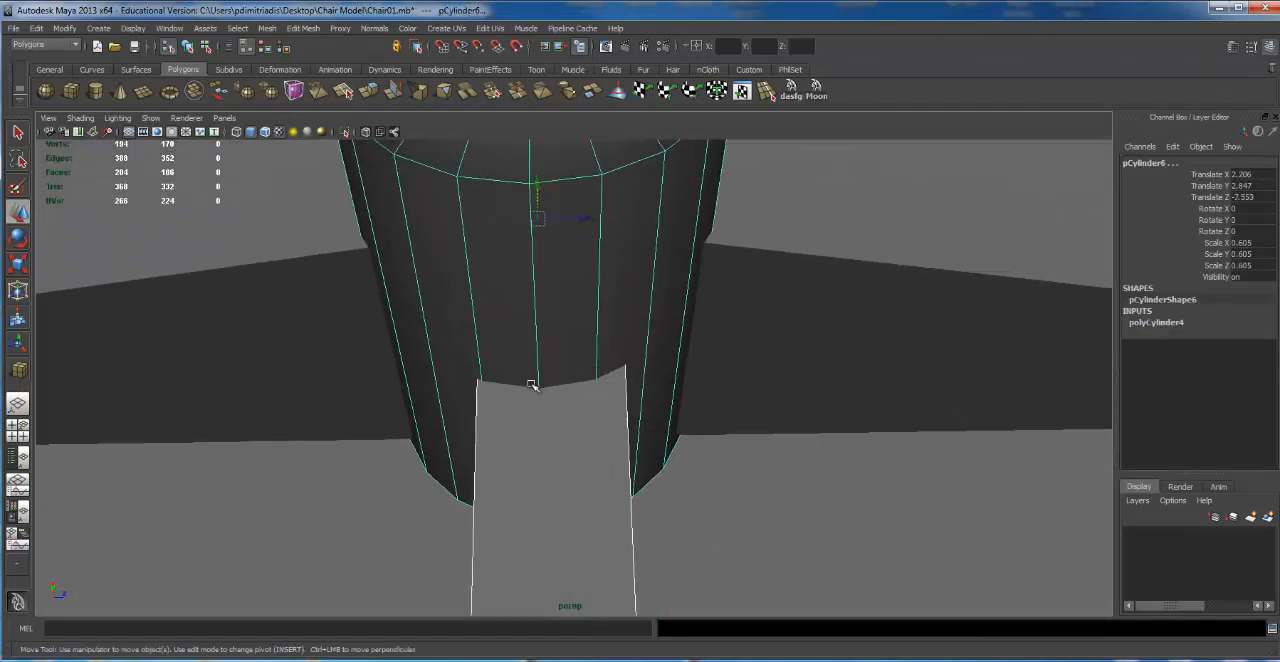
pyautogui.keyDown('alt'); pyautogui.moveTo(514, 403); pyautogui.dragTo(445, 381, button='right'); pyautogui.keyUp('alt')
pyautogui.keyDown('alt'); pyautogui.moveTo(514, 408); pyautogui.dragTo(519, 278, button='middle'); pyautogui.keyUp('alt')
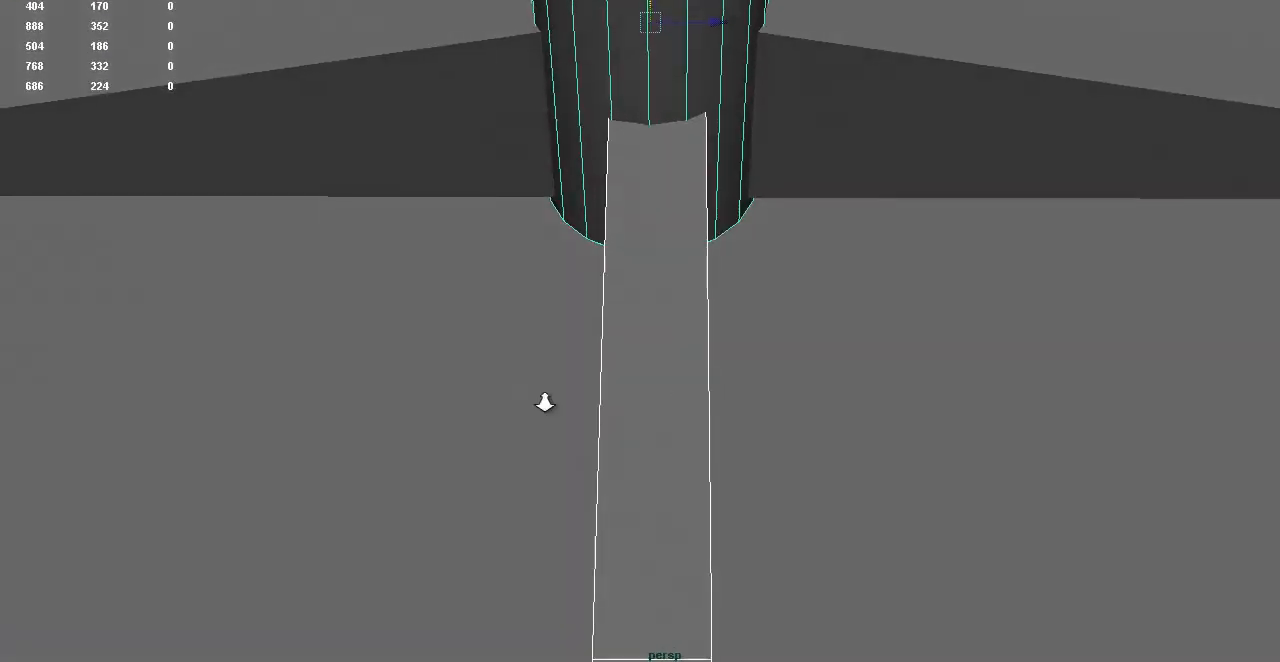
pyautogui.keyDown('alt'); pyautogui.moveTo(536, 413); pyautogui.dragTo(455, 410, button='right'); pyautogui.keyUp('alt')
pyautogui.click(662, 446)
pyautogui.moveTo(729, 377); pyautogui.dragTo(726, 377)
pyautogui.click(700, 148)
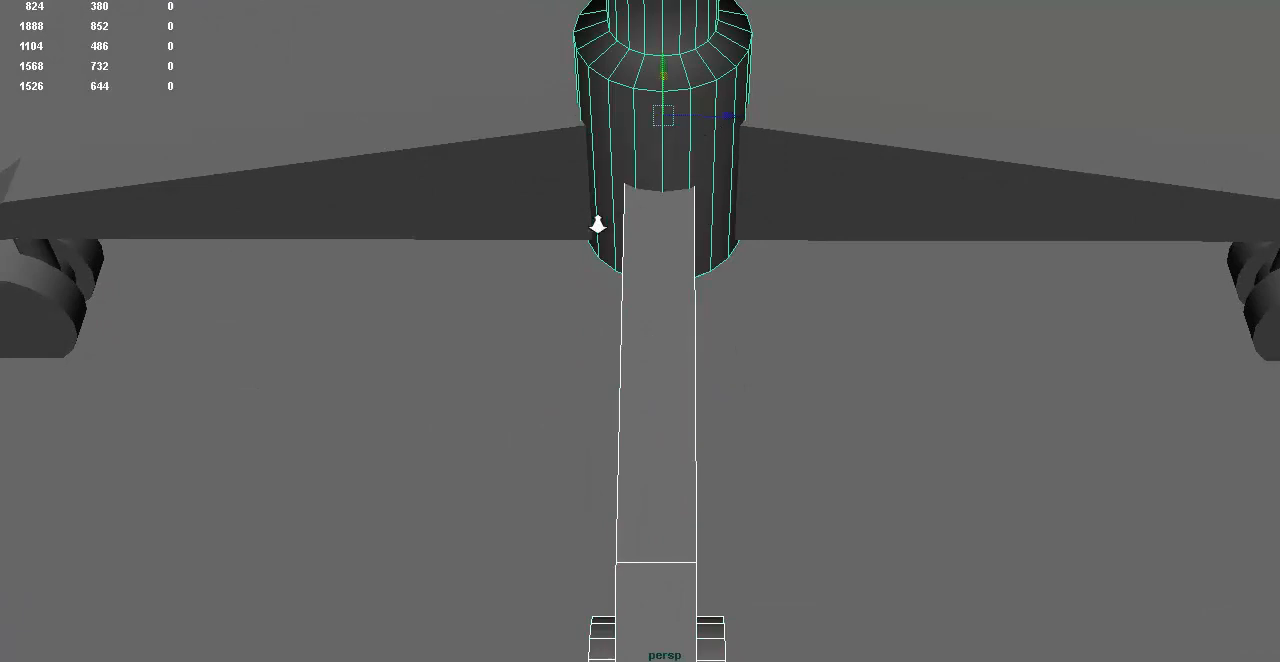
# Step: Fine-tune the perpendicular leg's sideways position against the column's wireframe so it sits centered
pyautogui.keyDown('alt'); pyautogui.moveTo(594, 223); pyautogui.dragTo(760, 194, button='right'); pyautogui.keyUp('alt')
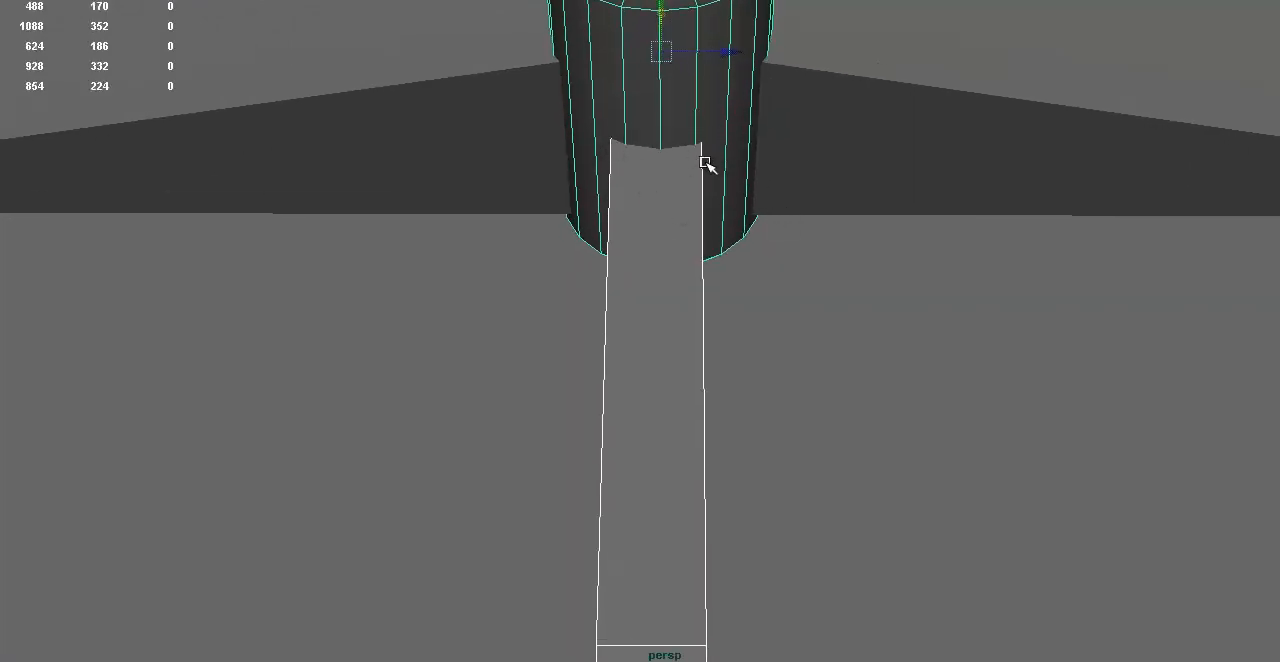
pyautogui.keyDown('alt'); pyautogui.moveTo(705, 165); pyautogui.dragTo(654, 114); pyautogui.keyUp('alt')
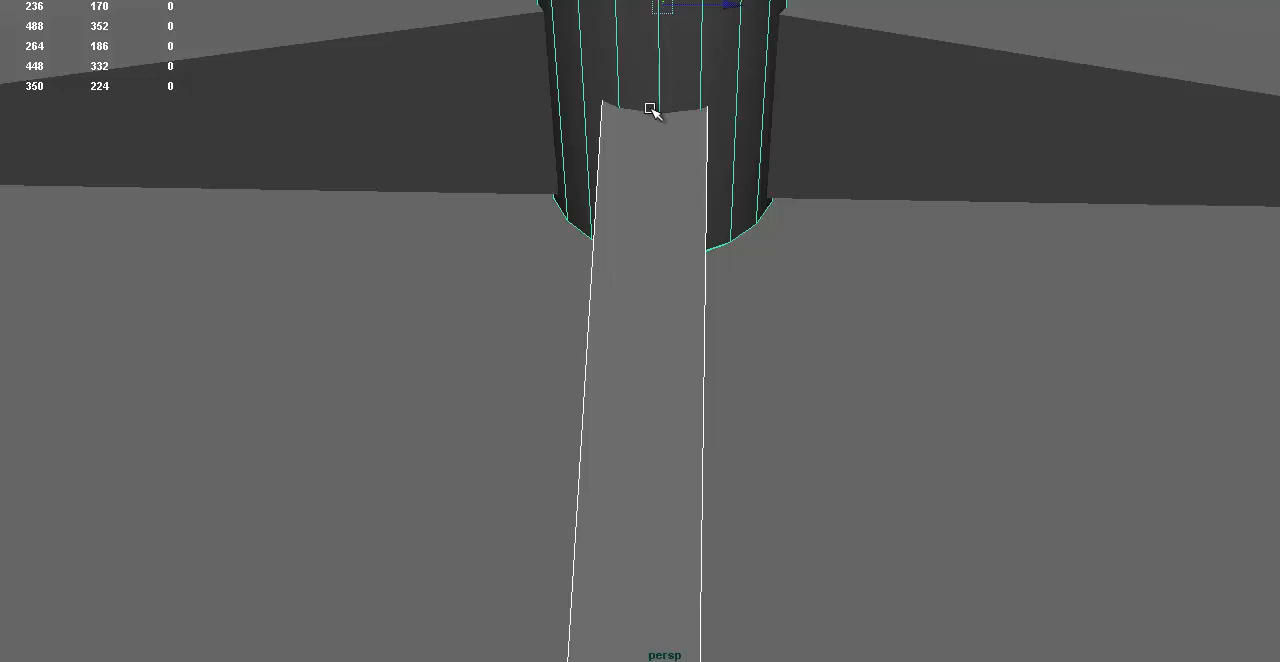
pyautogui.click(697, 130)
pyautogui.moveTo(723, 399); pyautogui.dragTo(725, 400)
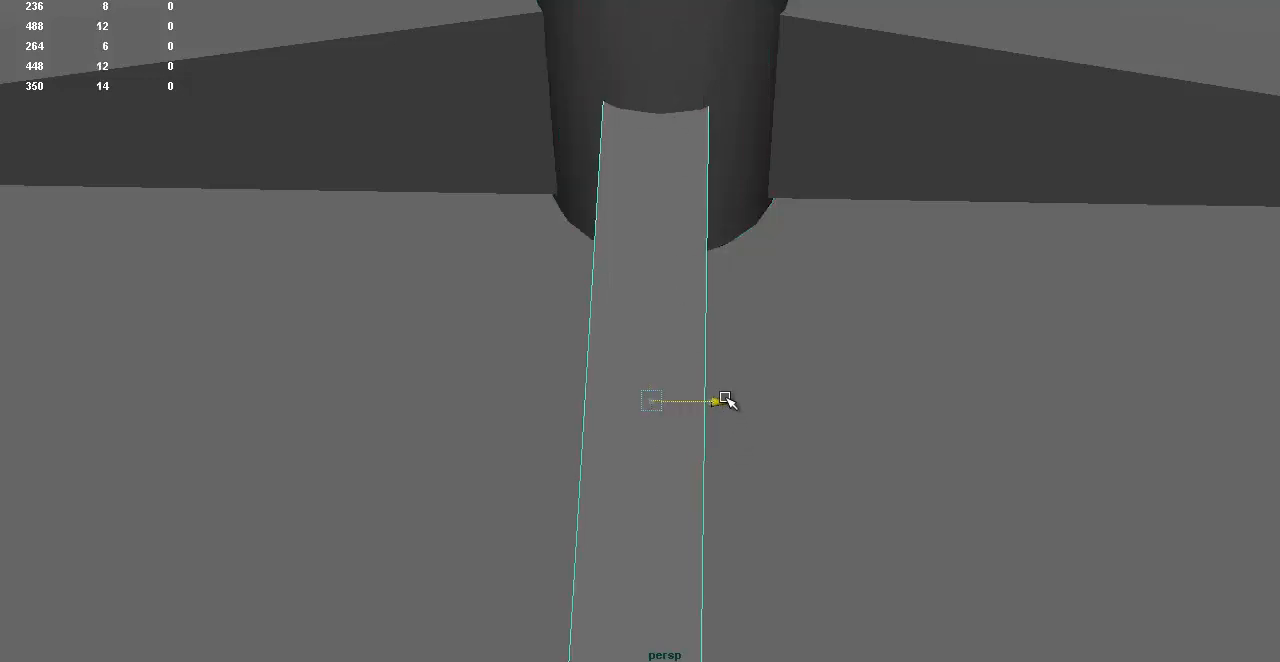
pyautogui.keyDown('shift'); pyautogui.click(692, 63); pyautogui.keyUp('shift')
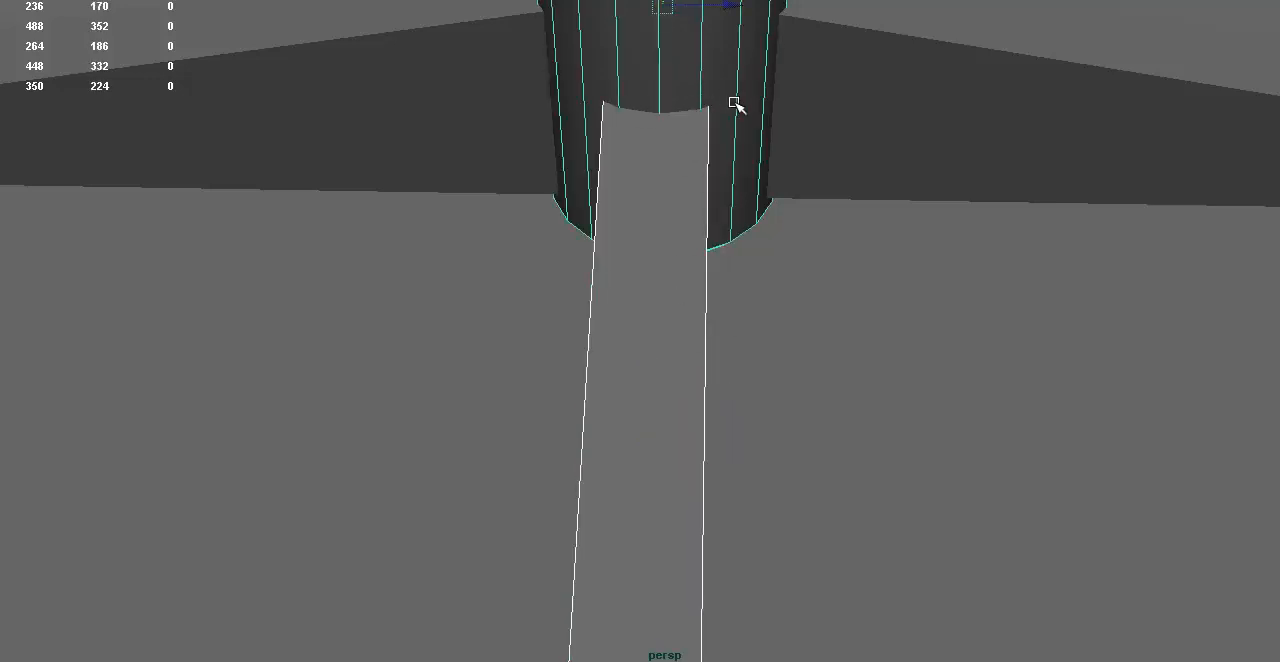
pyautogui.click(707, 301)
pyautogui.moveTo(714, 403); pyautogui.dragTo(723, 398)
pyautogui.keyDown('shift'); pyautogui.click(680, 66); pyautogui.keyUp('shift')
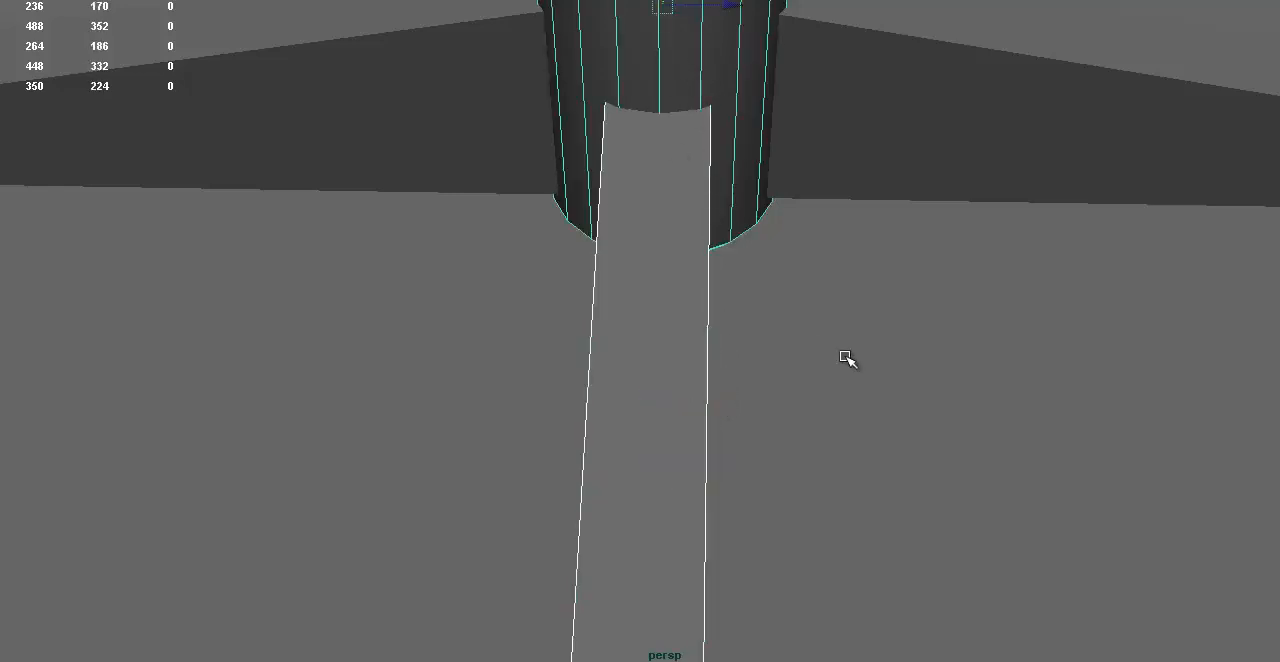
# Step: Move the perpendicular leg group outward along its length so its inner end stays inside the column
pyautogui.keyDown('alt'); pyautogui.moveTo(846, 360); pyautogui.dragTo(194, 311, button='right'); pyautogui.keyUp('alt')
pyautogui.keyDown('alt'); pyautogui.moveTo(194, 311); pyautogui.dragTo(835, 249); pyautogui.keyUp('alt')
pyautogui.click(853, 243)
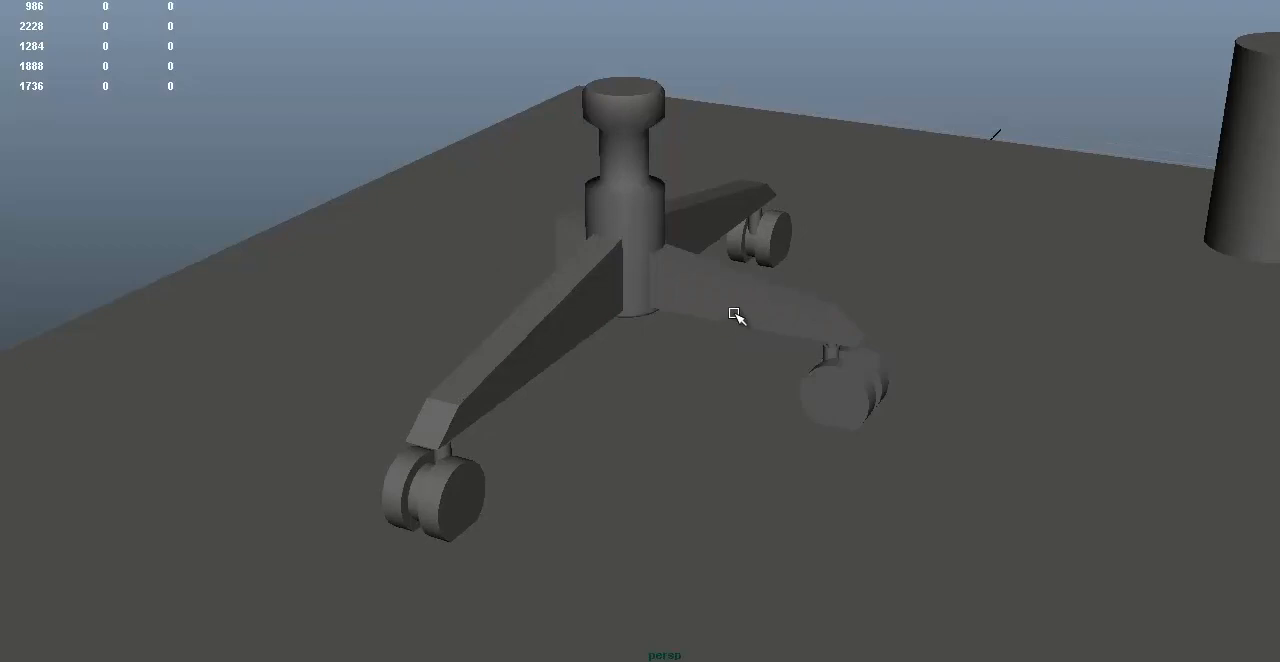
pyautogui.keyDown('alt'); pyautogui.moveTo(709, 295); pyautogui.dragTo(805, 291); pyautogui.keyUp('alt')
pyautogui.click(709, 287)
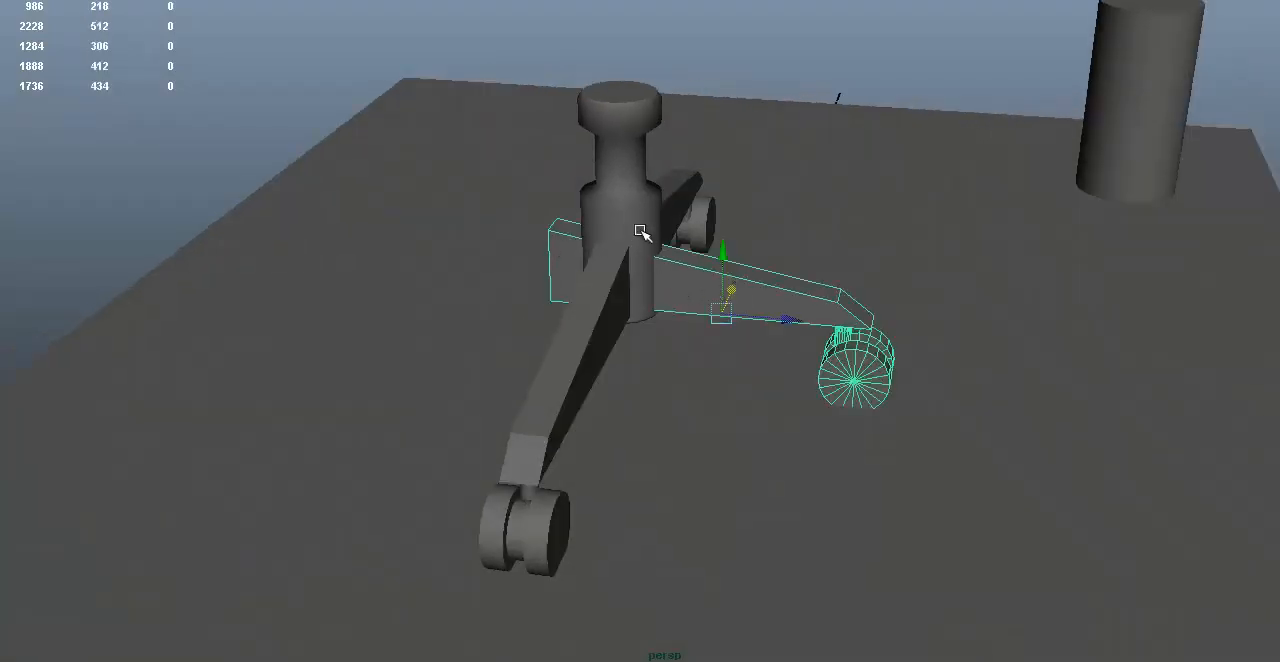
pyautogui.keyDown('alt'); pyautogui.moveTo(643, 234); pyautogui.dragTo(747, 252, button='right'); pyautogui.keyUp('alt')
pyautogui.keyDown('alt'); pyautogui.moveTo(747, 252); pyautogui.dragTo(735, 263, button='middle'); pyautogui.keyUp('alt')
pyautogui.moveTo(788, 329); pyautogui.dragTo(920, 322)
pyautogui.click(990, 145)
pyautogui.keyDown('alt'); pyautogui.moveTo(1001, 173); pyautogui.dragTo(694, 223, button='right'); pyautogui.keyUp('alt')
pyautogui.keyDown('alt'); pyautogui.moveTo(694, 223); pyautogui.dragTo(784, 303); pyautogui.keyUp('alt')
pyautogui.click(784, 303)
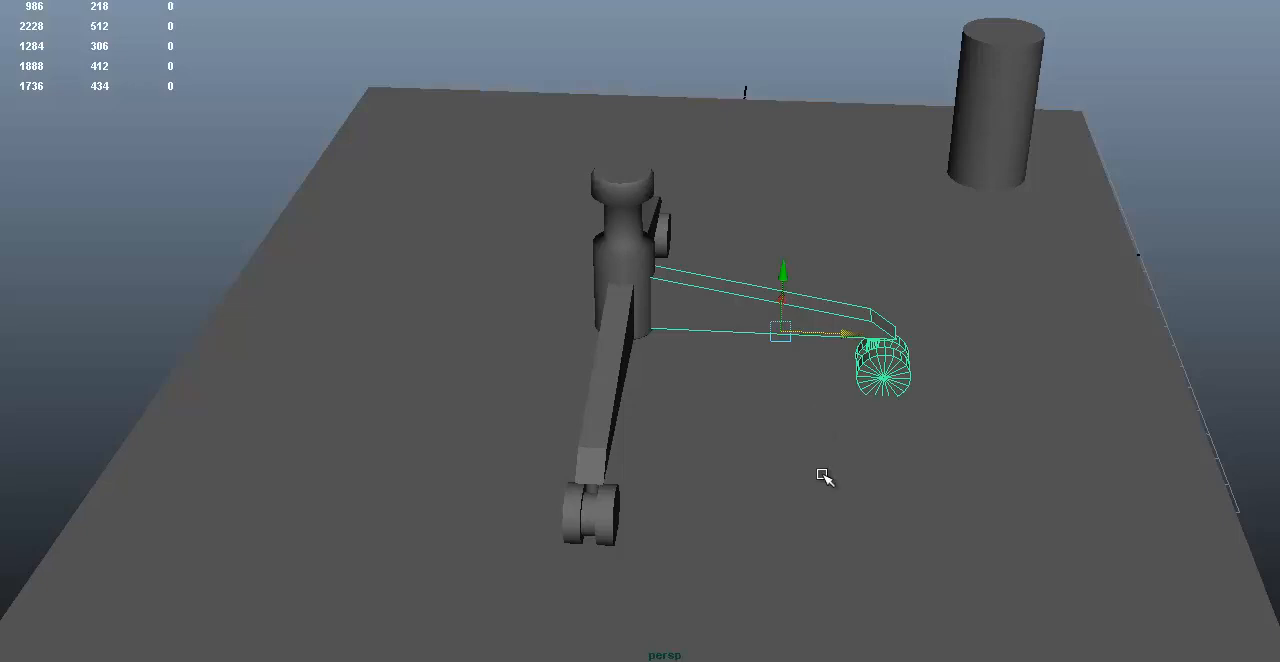
# Step: Duplicate the perpendicular leg group and move the copy to the opposite side of the column
pyautogui.keyDown('alt'); pyautogui.moveTo(673, 341); pyautogui.dragTo(1077, 343, button='right'); pyautogui.keyUp('alt')
pyautogui.keyDown('alt'); pyautogui.moveTo(775, 300); pyautogui.dragTo(857, 314); pyautogui.keyUp('alt')
pyautogui.hotkey('ctrl', 'd')
pyautogui.moveTo(986, 340); pyautogui.dragTo(366, 260)
# Step: Mirror the copied leg group along its length with a negative scale so its caster faces away from the column
pyautogui.press('e')
pyautogui.press('w')
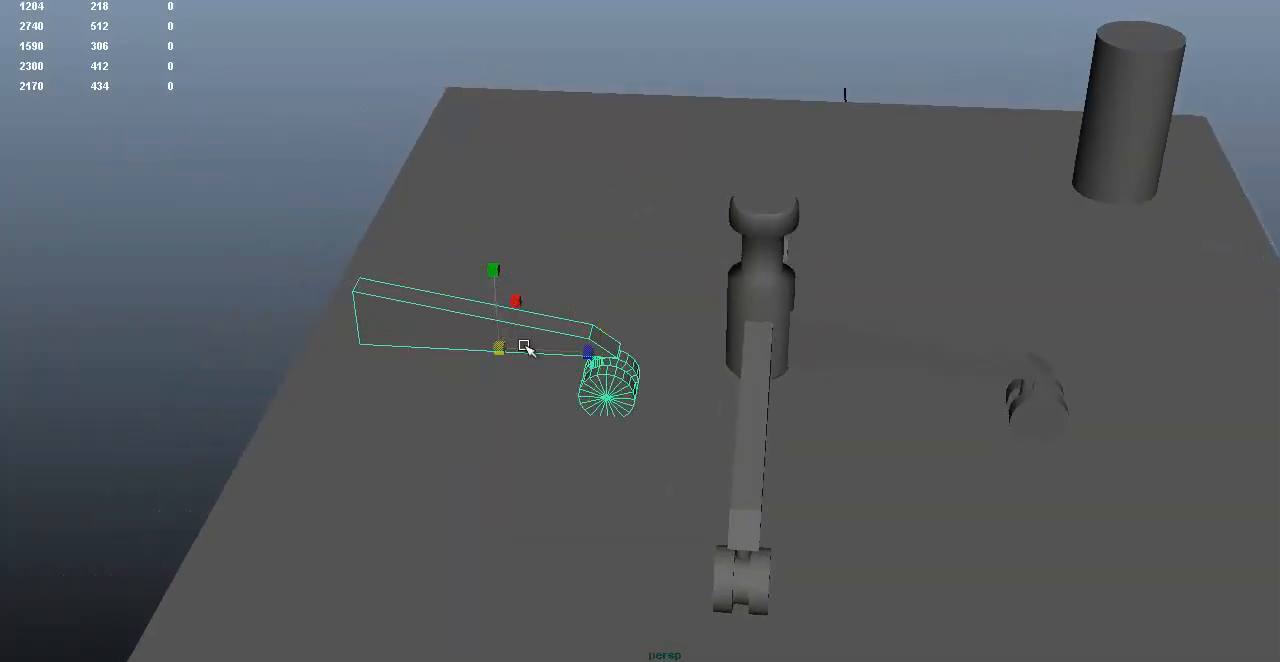
pyautogui.moveTo(597, 347); pyautogui.dragTo(409, 343)
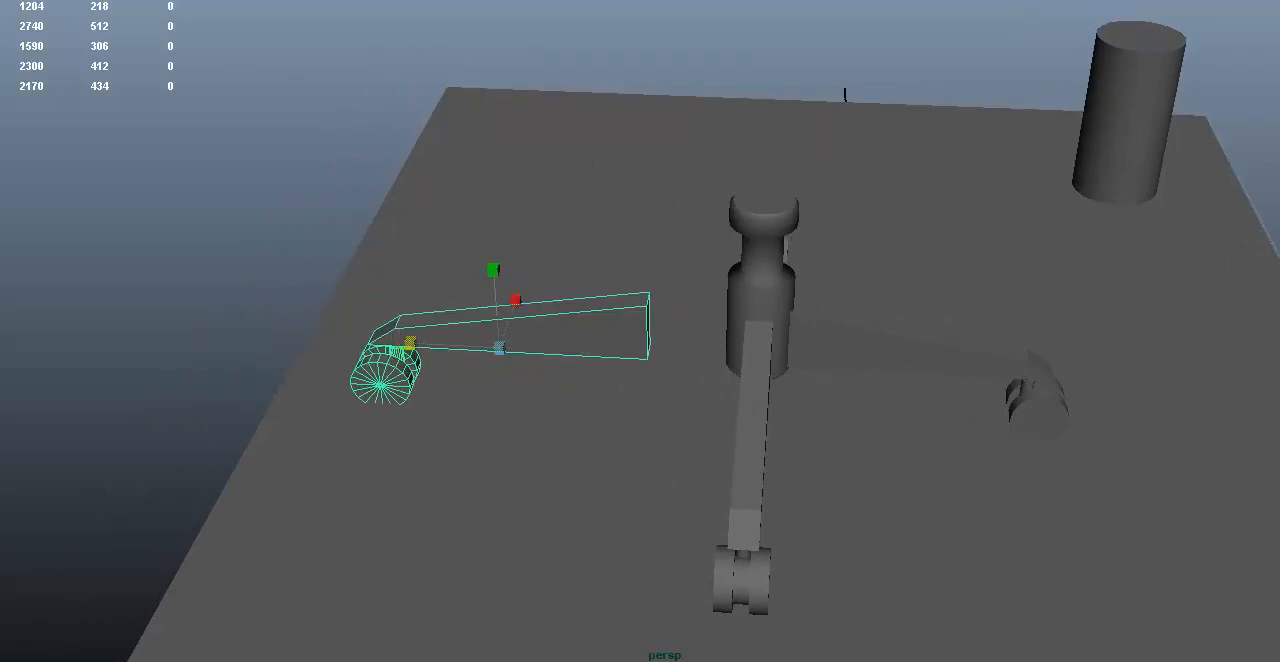
# Step: Move the mirrored leg group along its length until its inner end sits inside the central column
pyautogui.press('w')
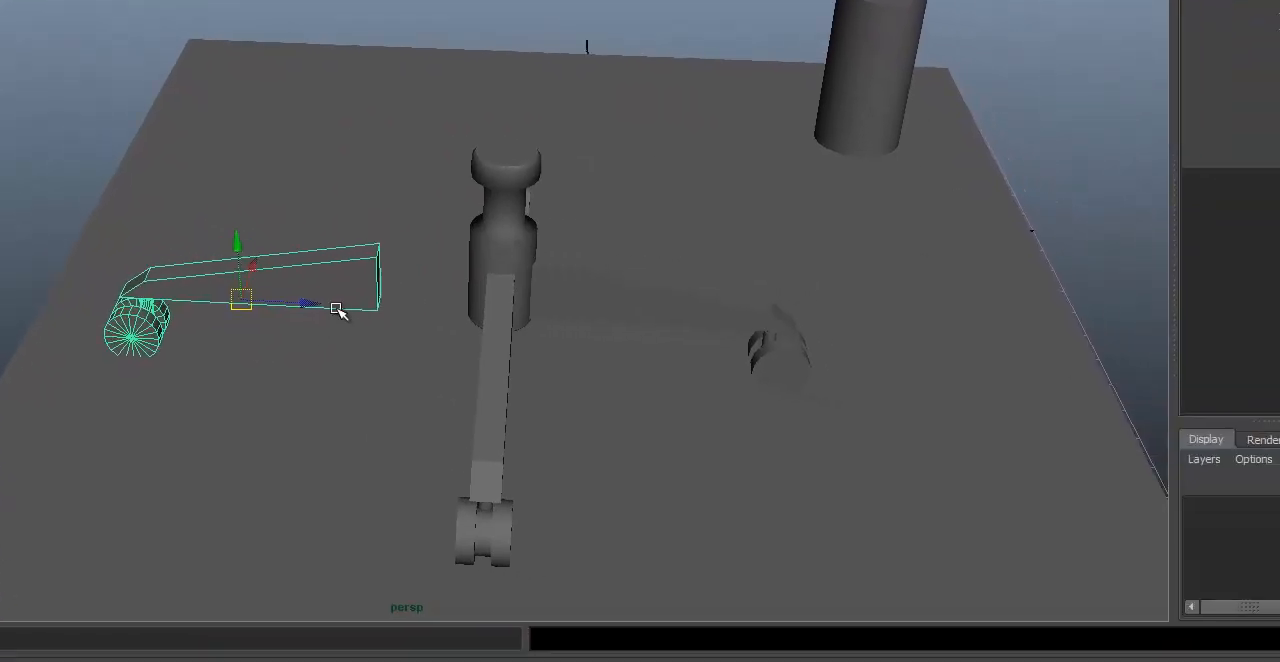
pyautogui.moveTo(337, 311); pyautogui.dragTo(405, 294)
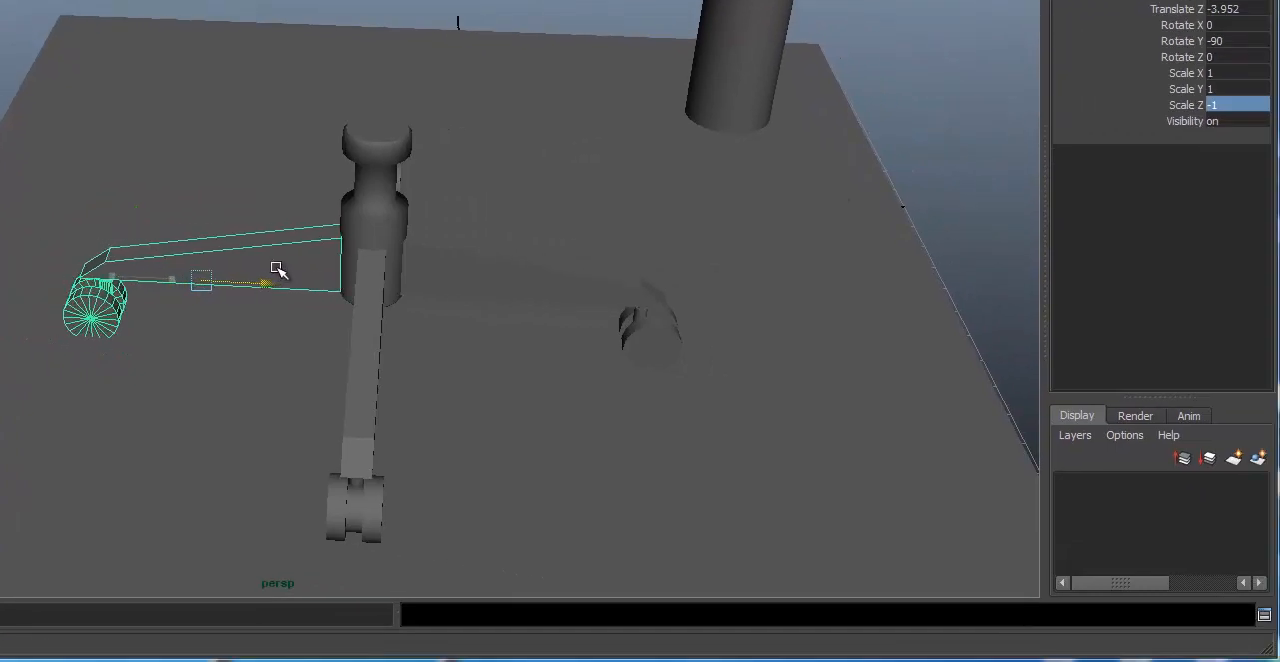
pyautogui.moveTo(277, 269); pyautogui.dragTo(280, 269)
pyautogui.keyDown('alt'); pyautogui.moveTo(346, 155); pyautogui.dragTo(503, 189); pyautogui.keyUp('alt')
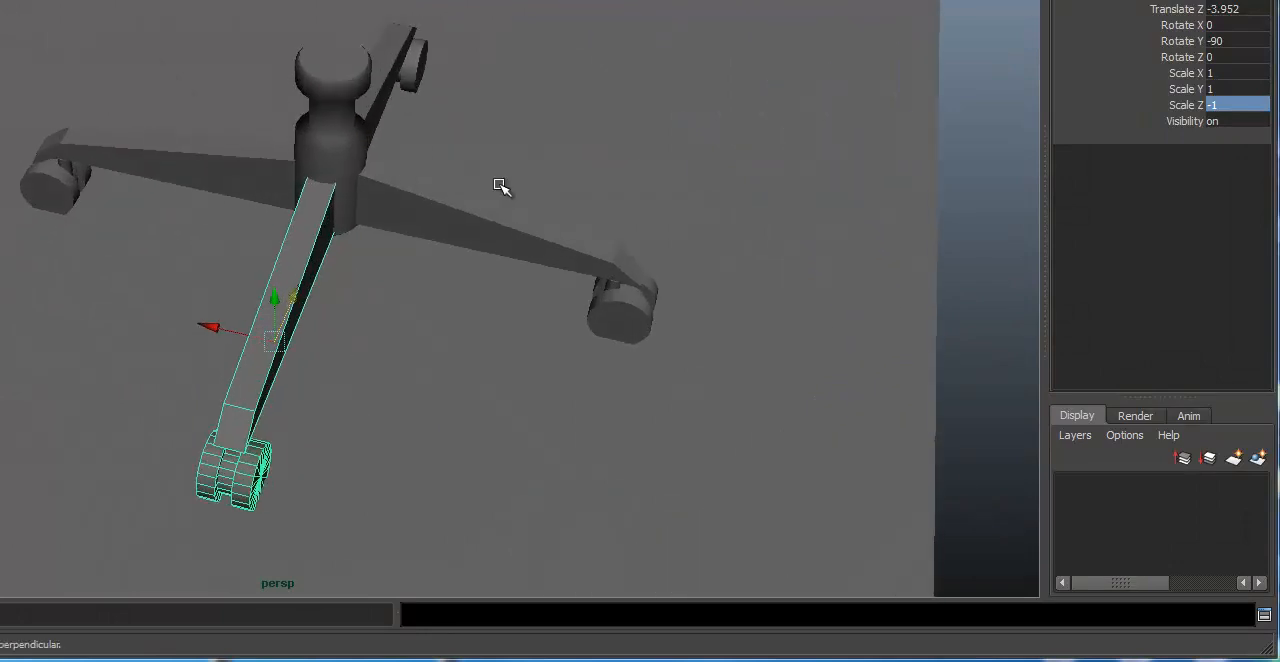
# Step: Select all four leg-and-caster groups and combine them into one parent group
pyautogui.keyDown('shift'); pyautogui.click(452, 200); pyautogui.keyUp('shift')
pyautogui.click(390, 65)
pyautogui.click(251, 185)
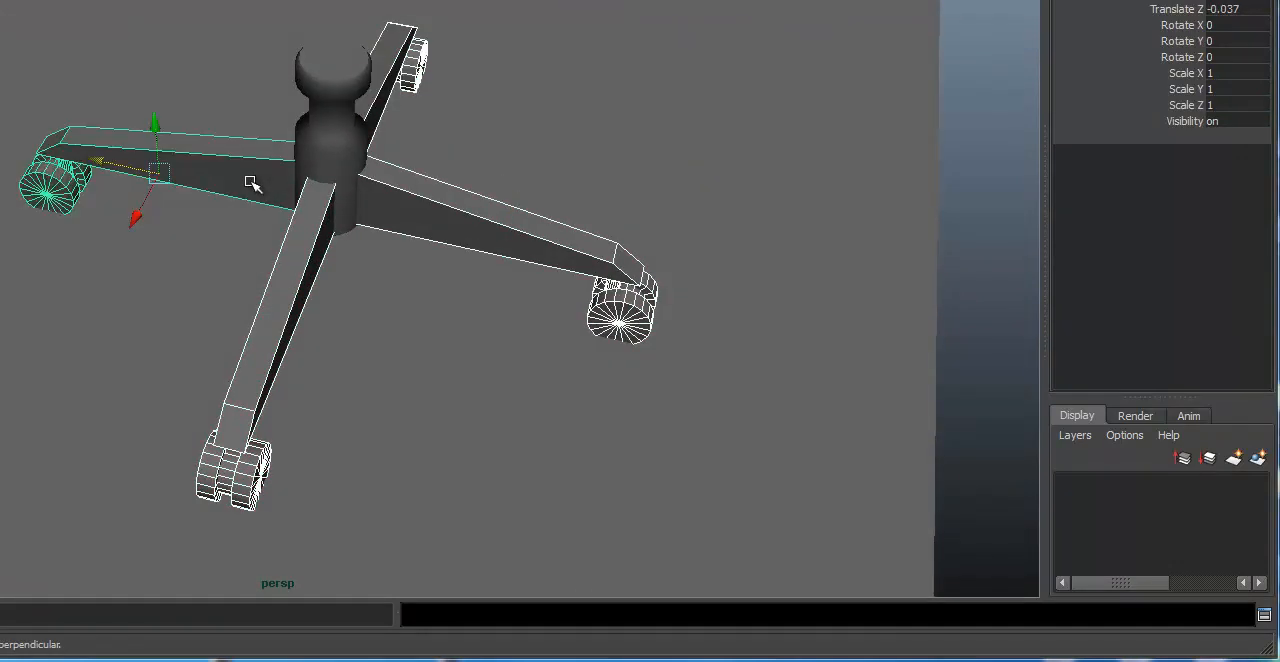
pyautogui.hotkey('ctrl', 'g')
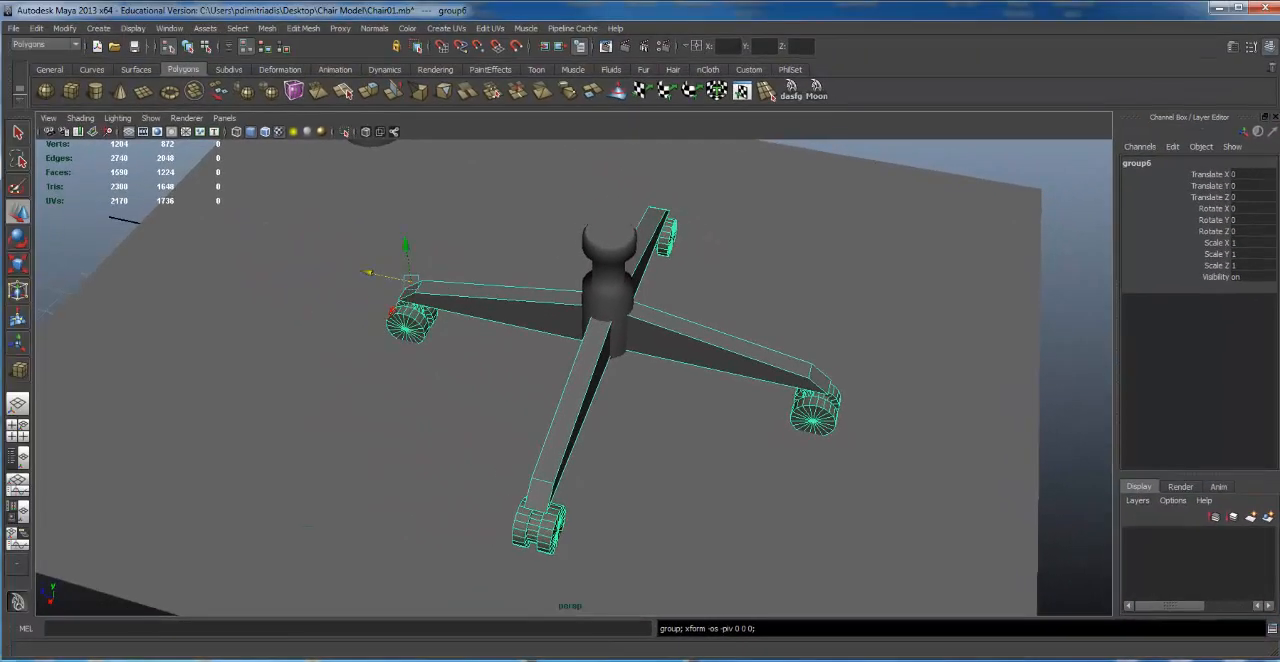
# Step: Show the Outliner beside the perspective view and rename the new parent group ChairBase
pyautogui.click(19, 457)
pyautogui.doubleClick(97, 251)
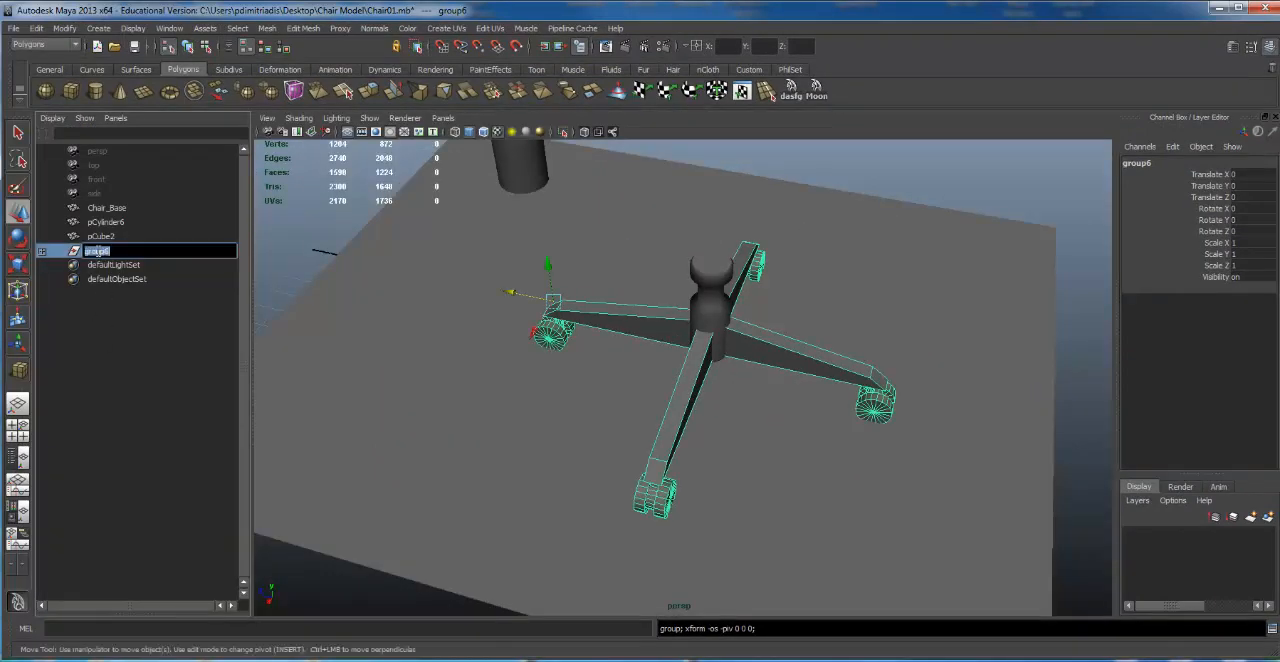
pyautogui.write('c')
pyautogui.write('hairBase')
pyautogui.press('Return')
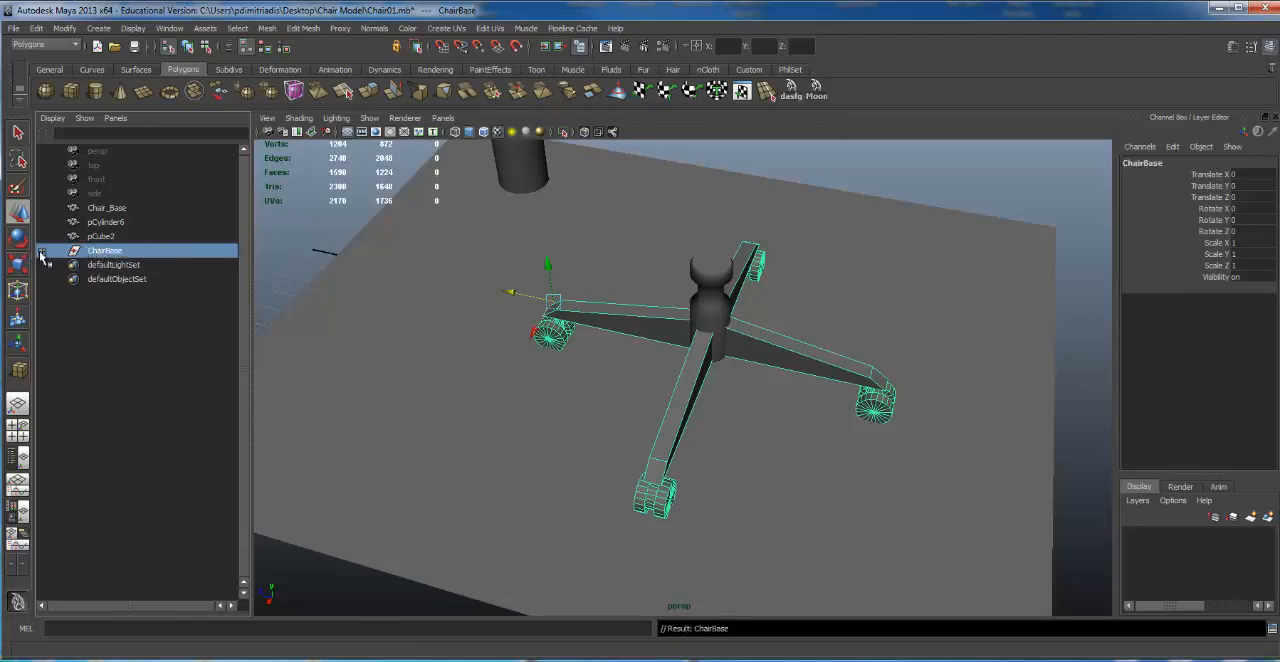
# Step: Expand ChairBase in the Outliner and select each of its four leg groups in turn
pyautogui.click(169, 283)
pyautogui.click(146, 252)
pyautogui.click(42, 252)
pyautogui.click(114, 265)
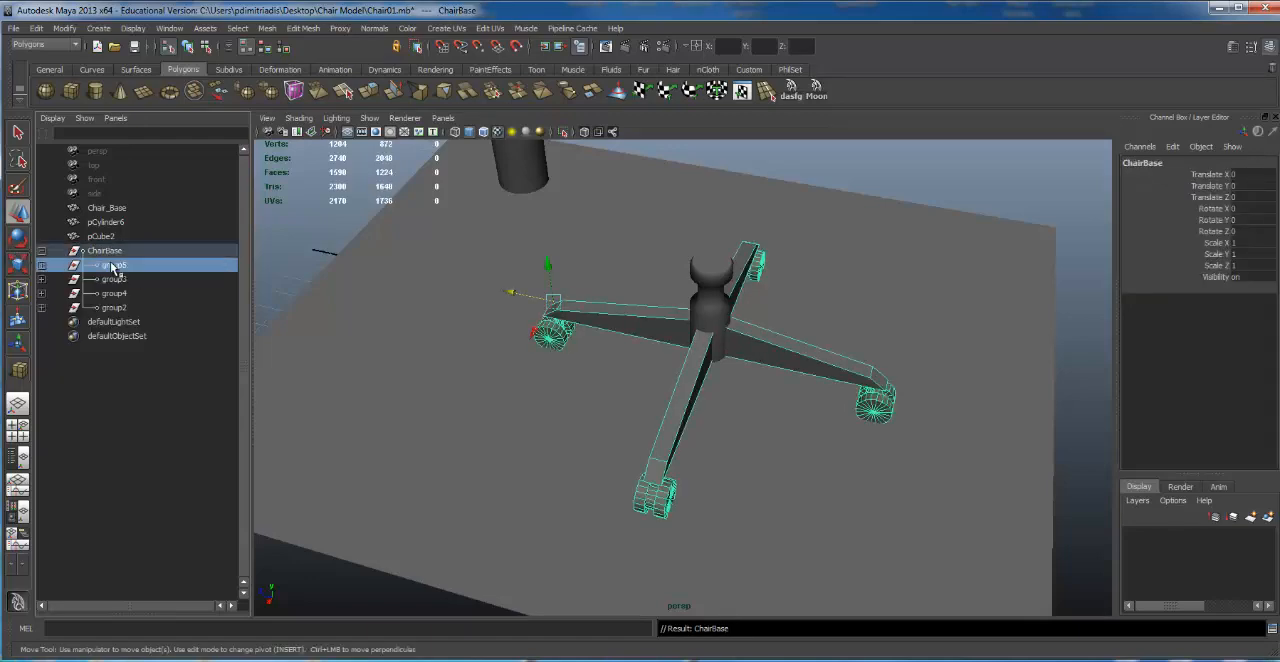
pyautogui.click(118, 280)
pyautogui.click(121, 293)
pyautogui.click(128, 307)
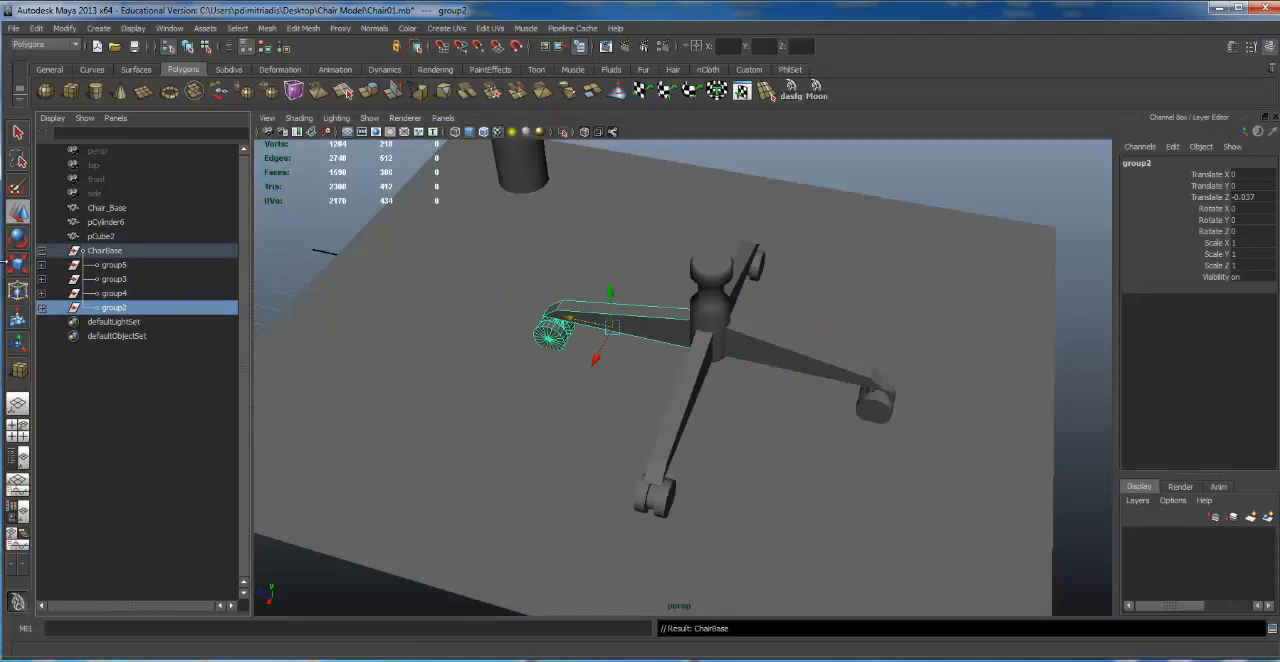
# Step: Inspect group4's hierarchy by selecting its caster group, its leg cube, the whole ChairBase and group4 itself
pyautogui.click(42, 294)
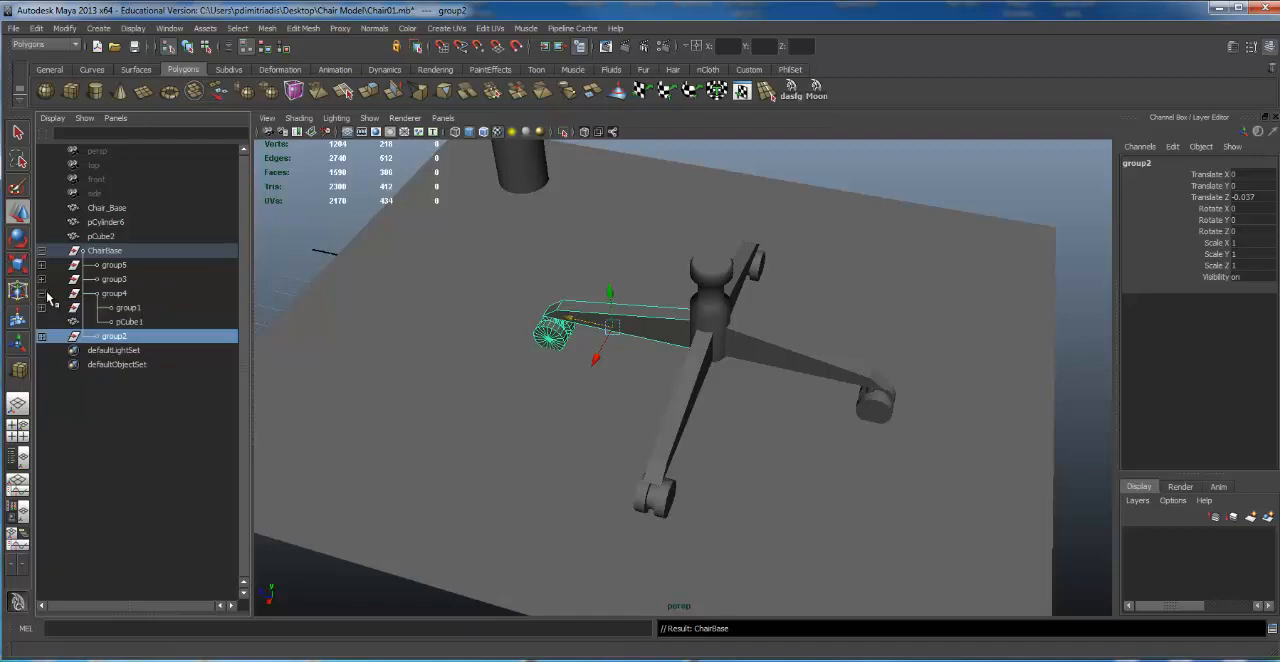
pyautogui.click(130, 309)
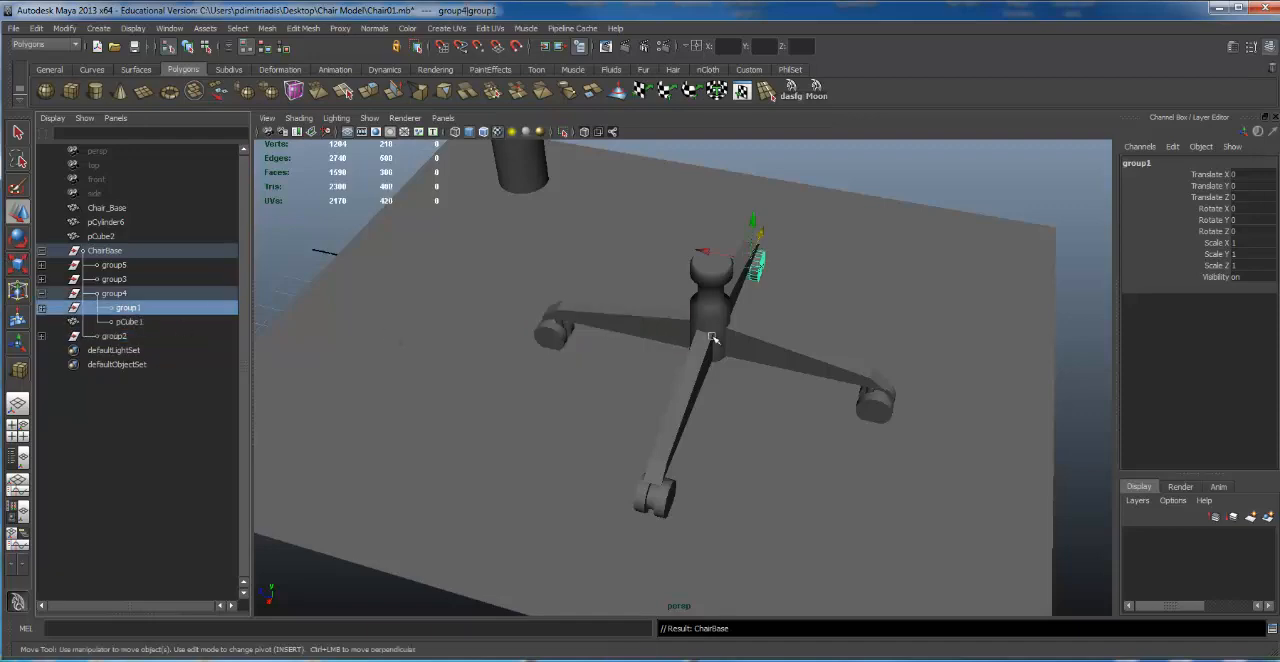
pyautogui.keyDown('alt'); pyautogui.moveTo(851, 360); pyautogui.dragTo(771, 351); pyautogui.keyUp('alt')
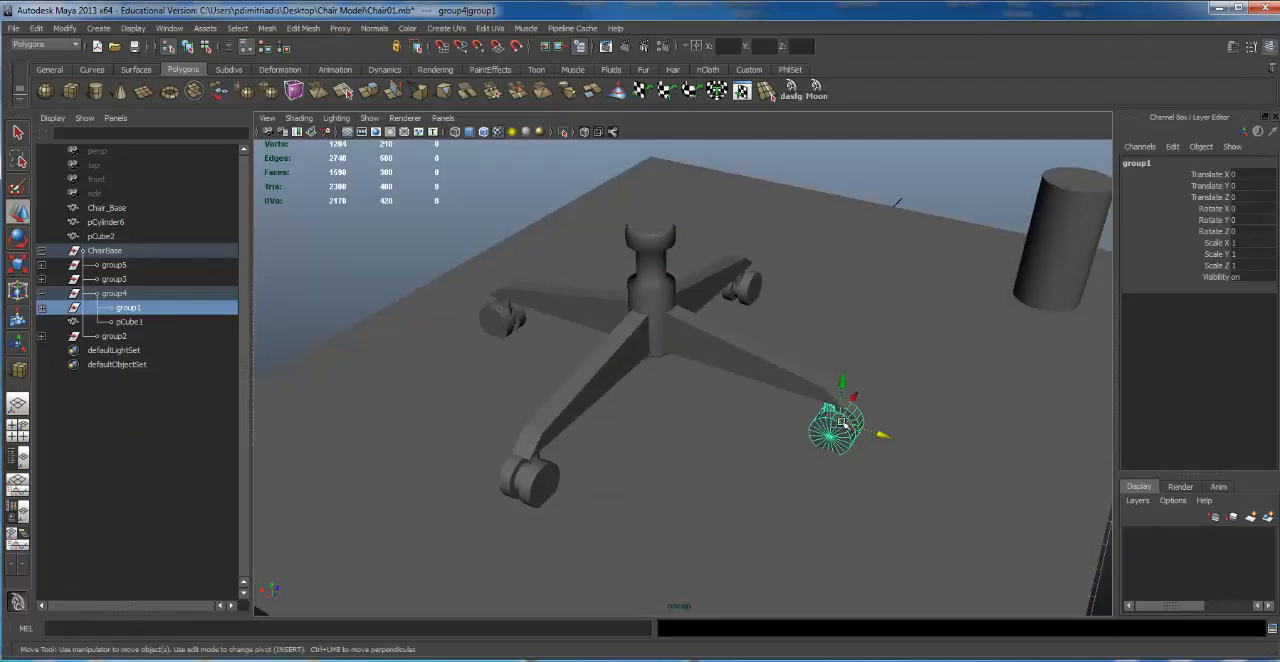
pyautogui.click(751, 365)
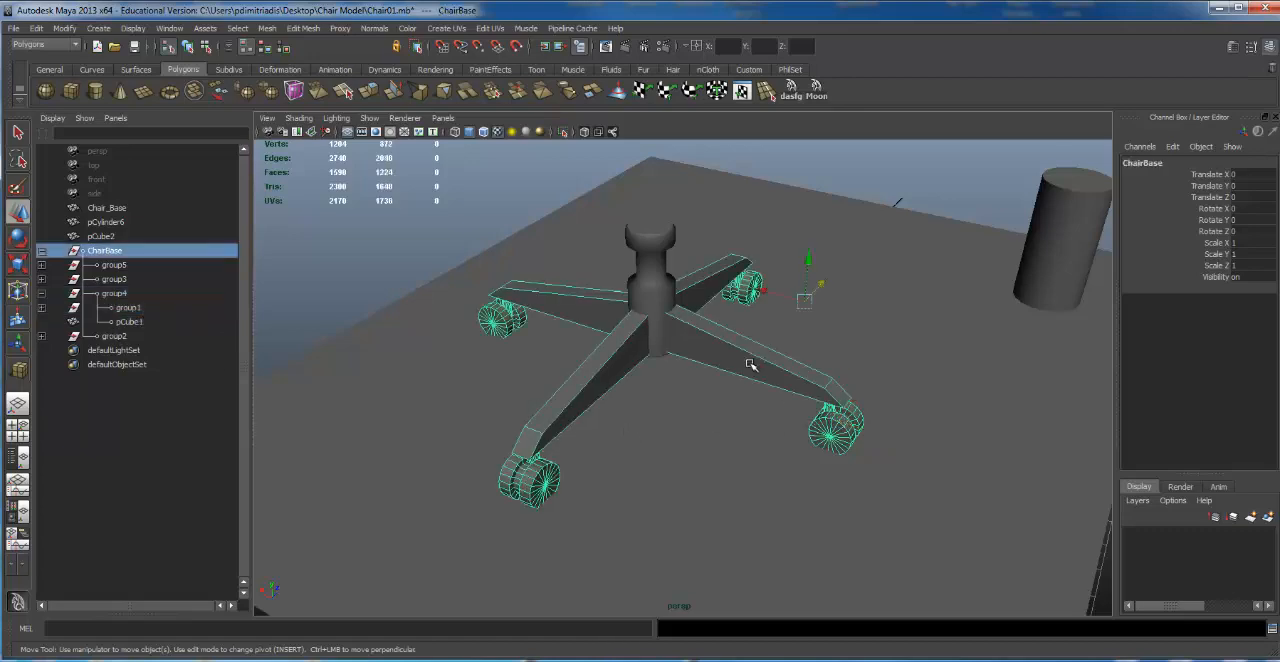
pyautogui.click(751, 365)
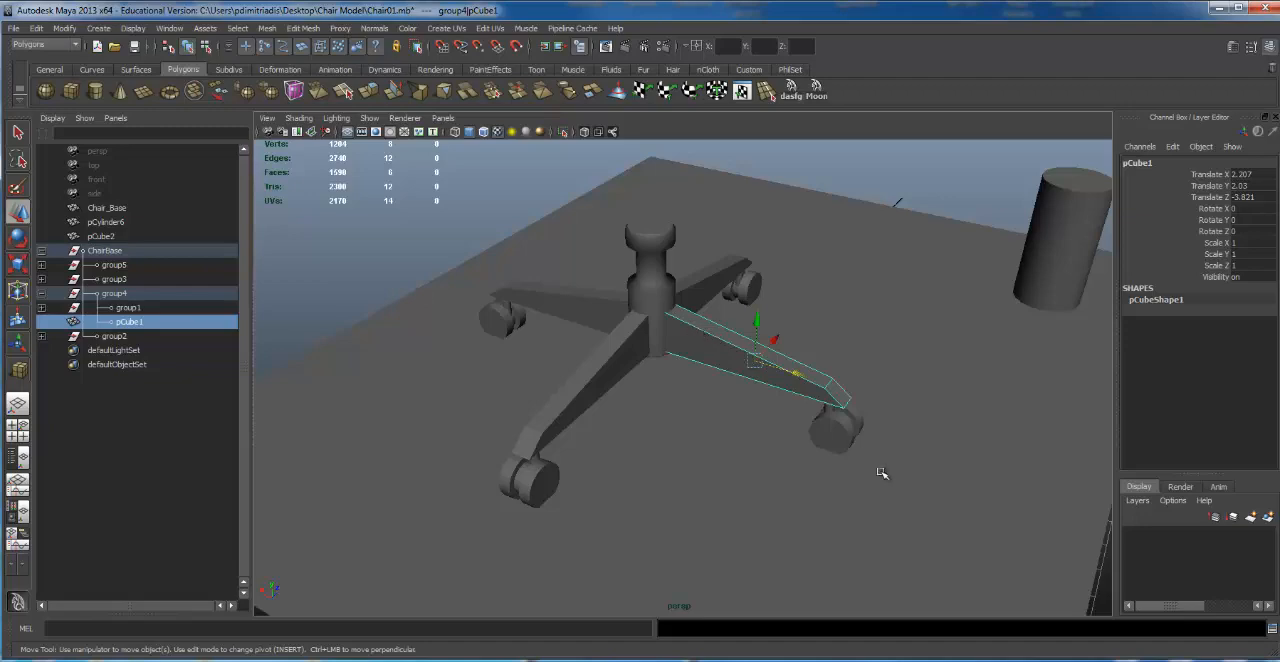
pyautogui.click(123, 295)
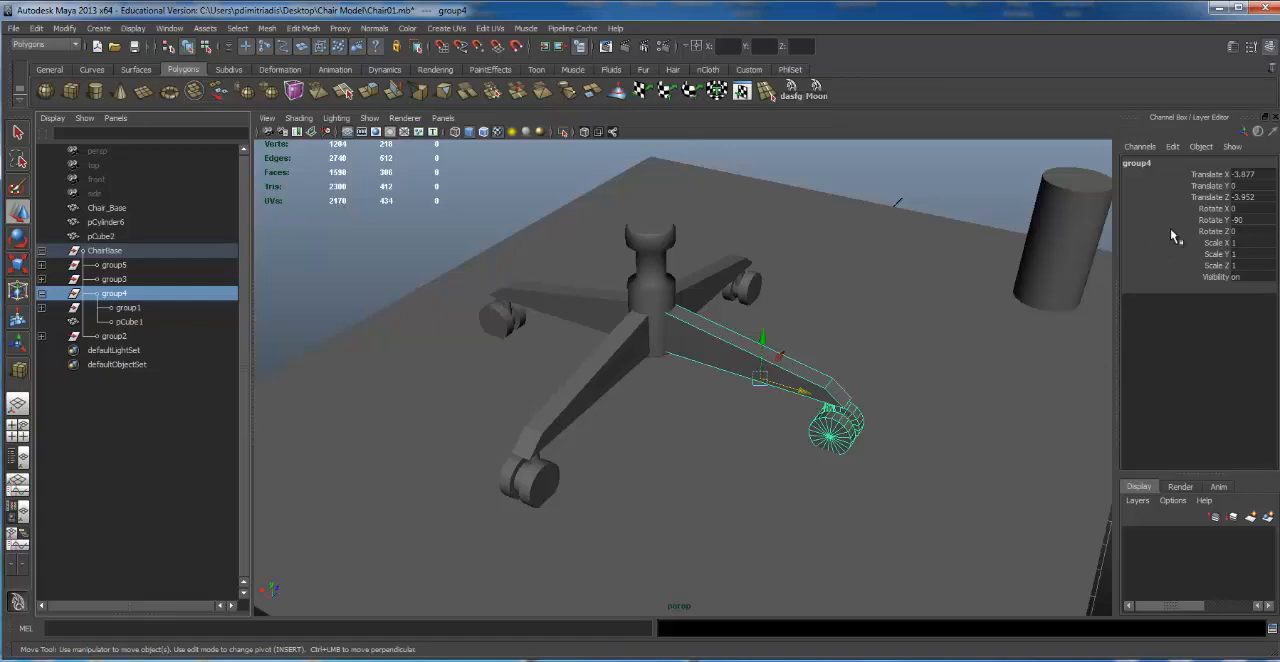
# Step: Examine the assembled chair base from several angles and distances
pyautogui.keyDown('alt'); pyautogui.moveTo(790, 300); pyautogui.dragTo(772, 263); pyautogui.keyUp('alt')
pyautogui.keyDown('alt'); pyautogui.moveTo(773, 263); pyautogui.dragTo(494, 320, button='right'); pyautogui.keyUp('alt')
pyautogui.keyDown('alt'); pyautogui.moveTo(494, 320); pyautogui.dragTo(523, 340); pyautogui.keyUp('alt')
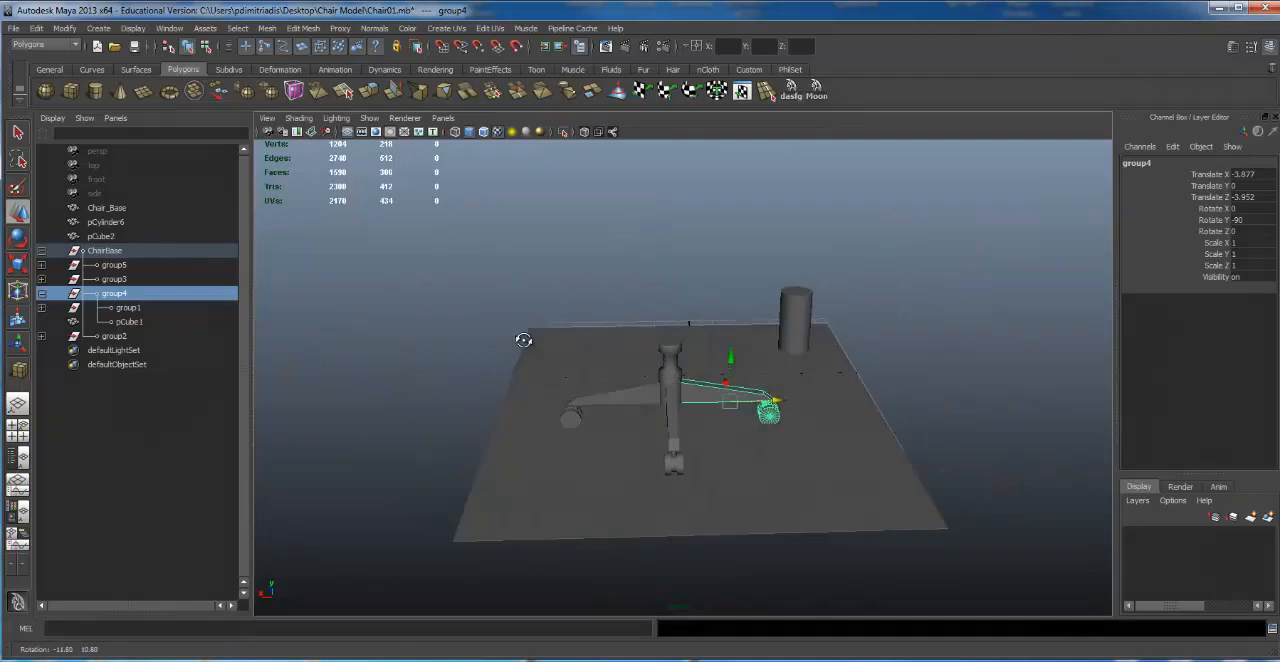
pyautogui.keyDown('alt'); pyautogui.moveTo(523, 340); pyautogui.dragTo(706, 329, button='right'); pyautogui.keyUp('alt')
pyautogui.keyDown('alt'); pyautogui.moveTo(706, 329); pyautogui.dragTo(544, 315); pyautogui.keyUp('alt')
pyautogui.keyDown('alt'); pyautogui.moveTo(544, 314); pyautogui.dragTo(848, 320, button='right'); pyautogui.keyUp('alt')
pyautogui.keyDown('alt'); pyautogui.moveTo(848, 320); pyautogui.dragTo(889, 306); pyautogui.keyUp('alt')
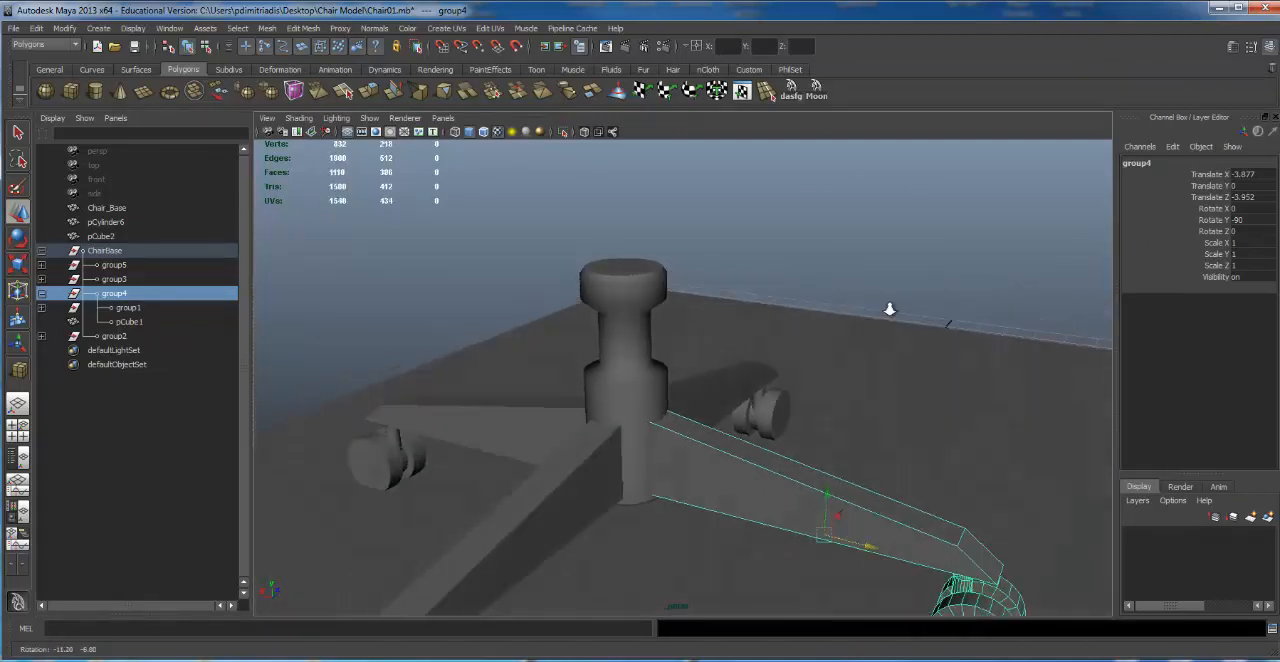
pyautogui.keyDown('alt'); pyautogui.moveTo(889, 306); pyautogui.dragTo(751, 306, button='right'); pyautogui.keyUp('alt')
pyautogui.keyDown('alt'); pyautogui.moveTo(751, 306); pyautogui.dragTo(765, 335); pyautogui.keyUp('alt')
# Step: Duplicate the central column and raise the copy straight above the original
pyautogui.click(671, 342)
pyautogui.press('f')
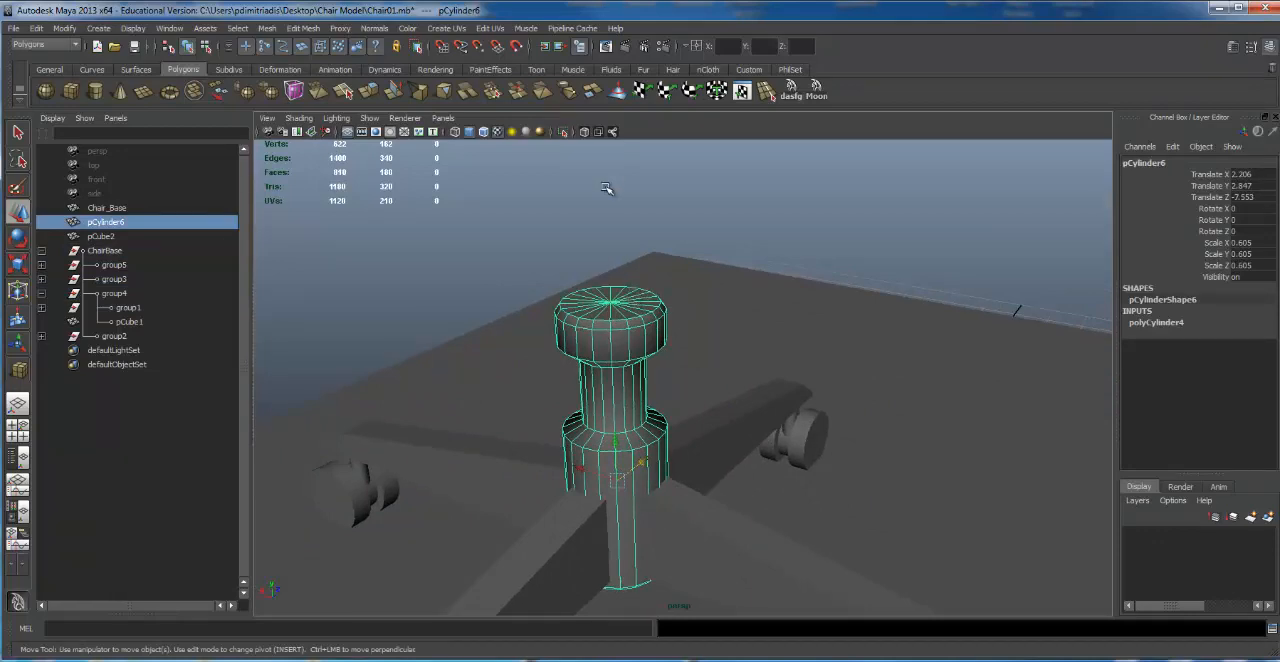
pyautogui.keyDown('alt'); pyautogui.moveTo(606, 189); pyautogui.dragTo(634, 357); pyautogui.keyUp('alt')
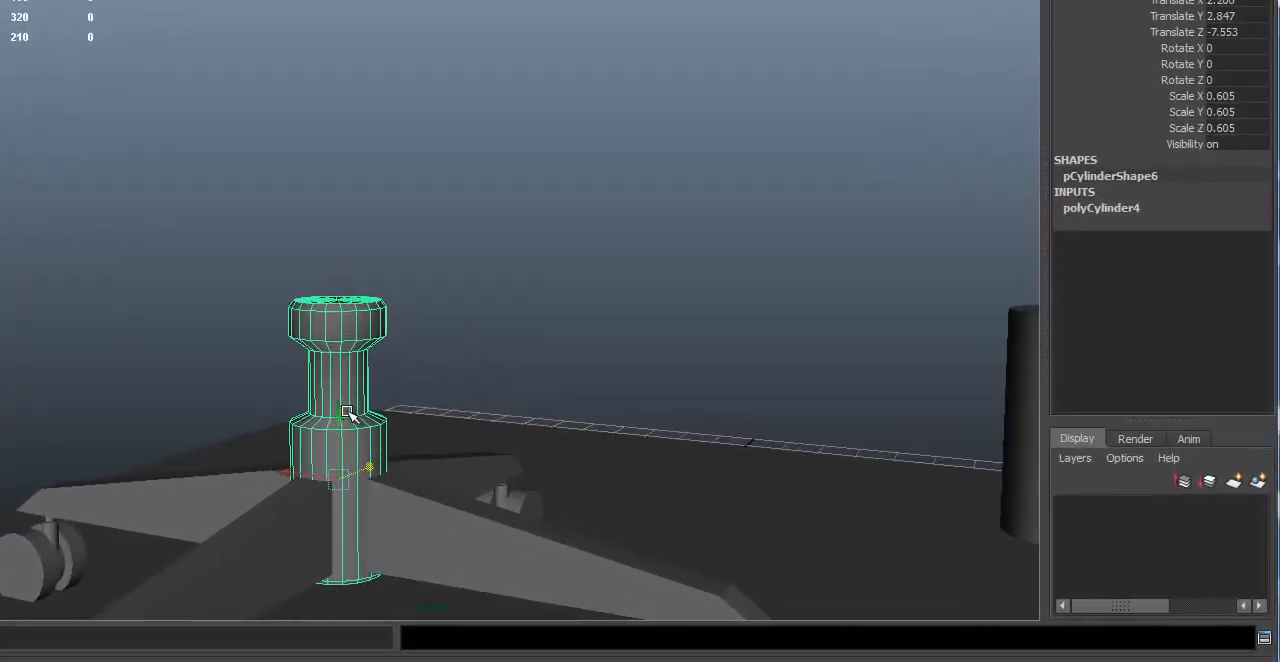
pyautogui.keyDown('alt'); pyautogui.moveTo(321, 284); pyautogui.dragTo(361, 305); pyautogui.keyUp('alt')
pyautogui.hotkey('ctrl', 'd')
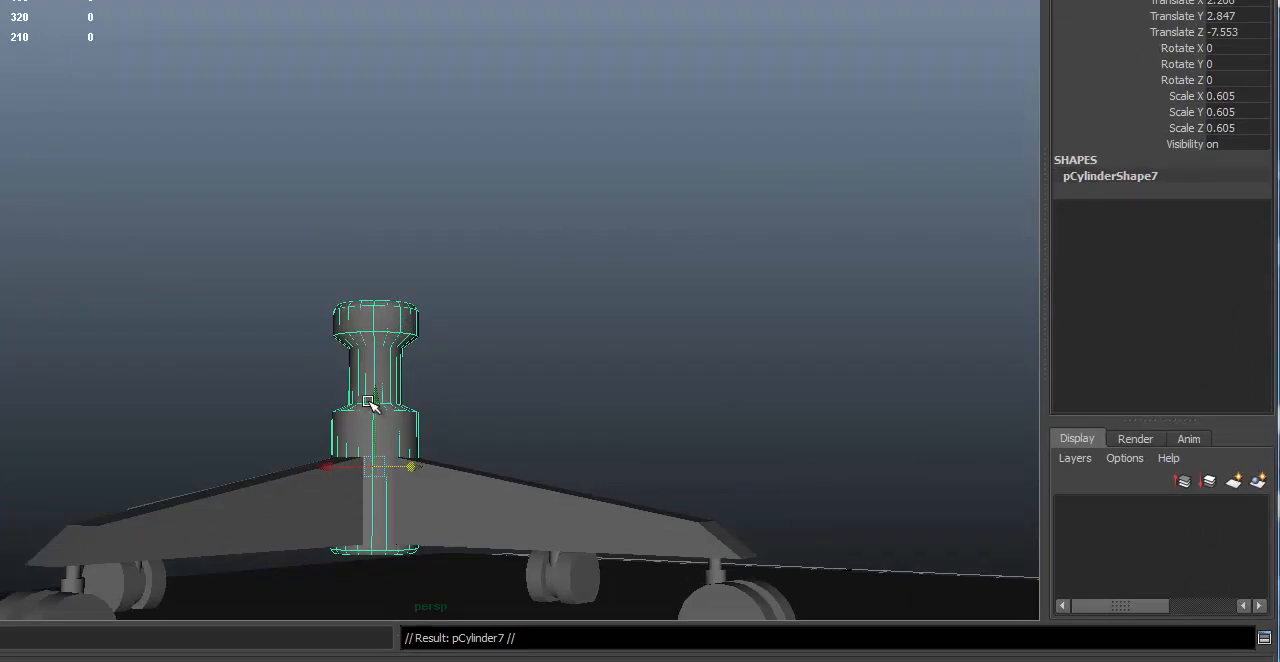
pyautogui.moveTo(371, 405); pyautogui.dragTo(381, 196)
pyautogui.keyDown('alt'); pyautogui.moveTo(326, 203); pyautogui.dragTo(500, 349, button='right'); pyautogui.keyUp('alt')
pyautogui.keyDown('alt'); pyautogui.moveTo(500, 349); pyautogui.dragTo(544, 368, button='middle'); pyautogui.keyUp('alt')
# Step: Scale the column copy down uniformly to about 0.436
pyautogui.press('r')
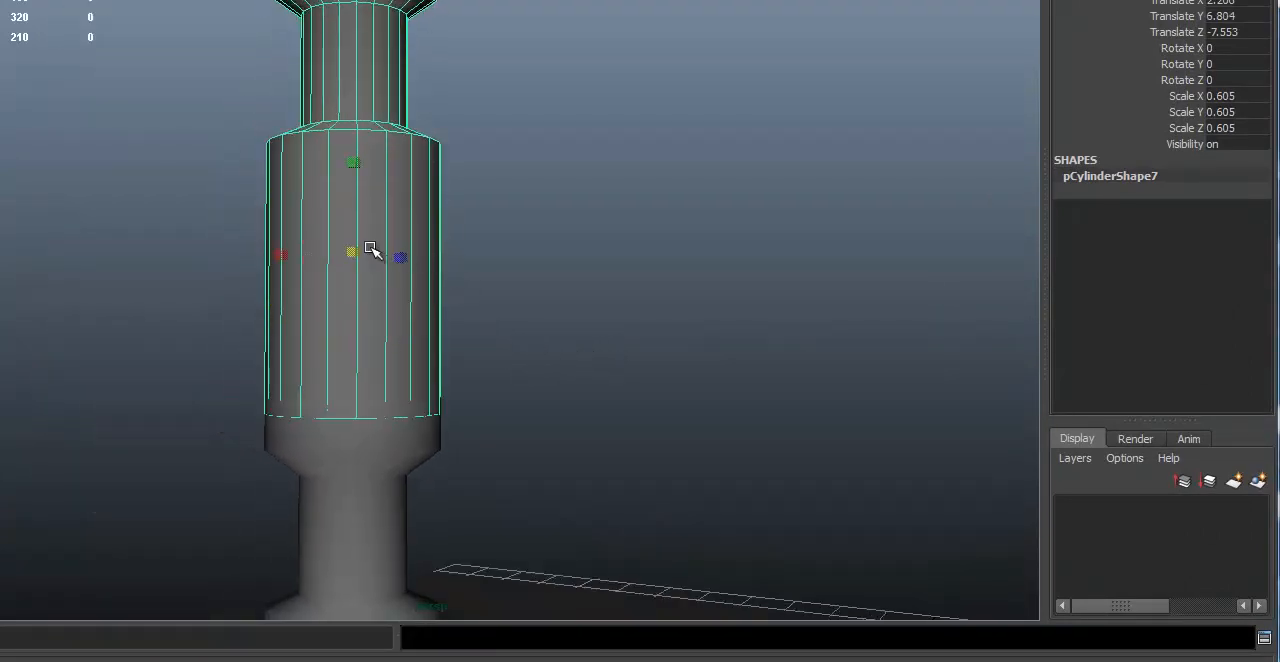
pyautogui.hotkey('ctrl', 'z')
pyautogui.moveTo(347, 260); pyautogui.dragTo(245, 258)
pyautogui.keyDown('alt'); pyautogui.moveTo(246, 258); pyautogui.dragTo(280, 249, button='right'); pyautogui.keyUp('alt')
pyautogui.keyDown('alt'); pyautogui.moveTo(280, 249); pyautogui.dragTo(289, 258, button='middle'); pyautogui.keyUp('alt')
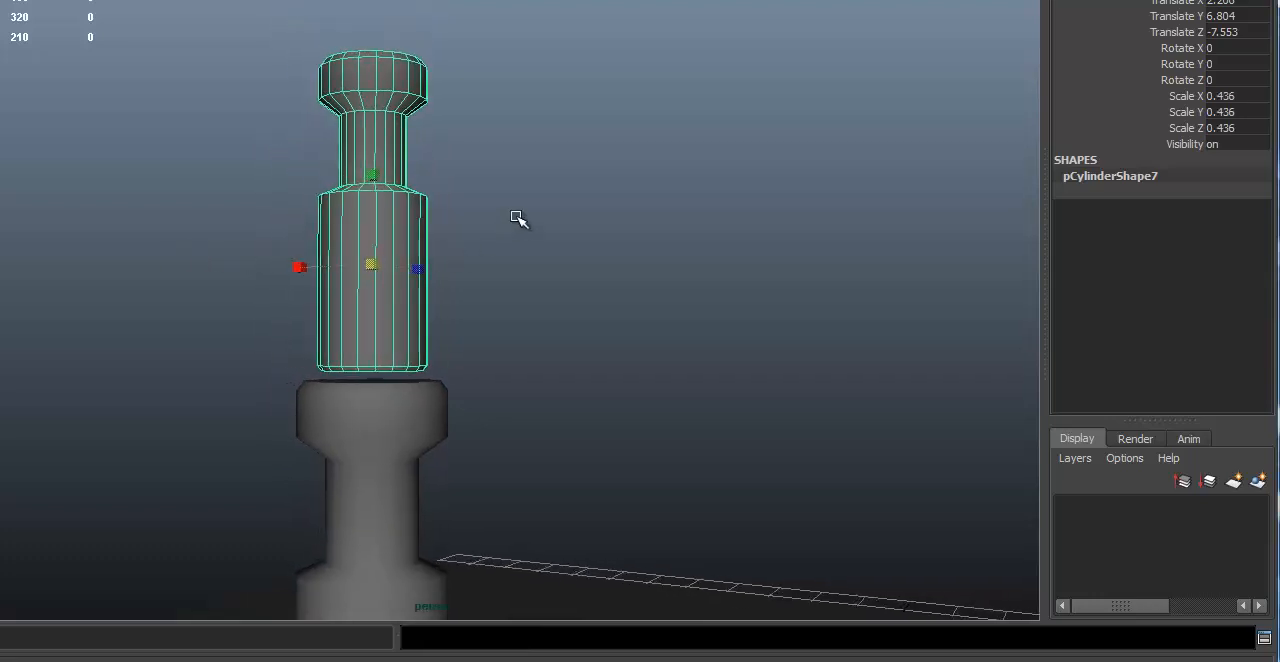
# Step: Lower the smaller column copy to a Y position of about 5.129 so it overlaps the original's top
pyautogui.press('w')
pyautogui.moveTo(380, 157); pyautogui.dragTo(373, 352)
pyautogui.keyDown('alt'); pyautogui.moveTo(373, 352); pyautogui.dragTo(430, 313, button='right'); pyautogui.keyUp('alt')
pyautogui.keyDown('alt'); pyautogui.moveTo(430, 313); pyautogui.dragTo(469, 137, button='middle'); pyautogui.keyUp('alt')
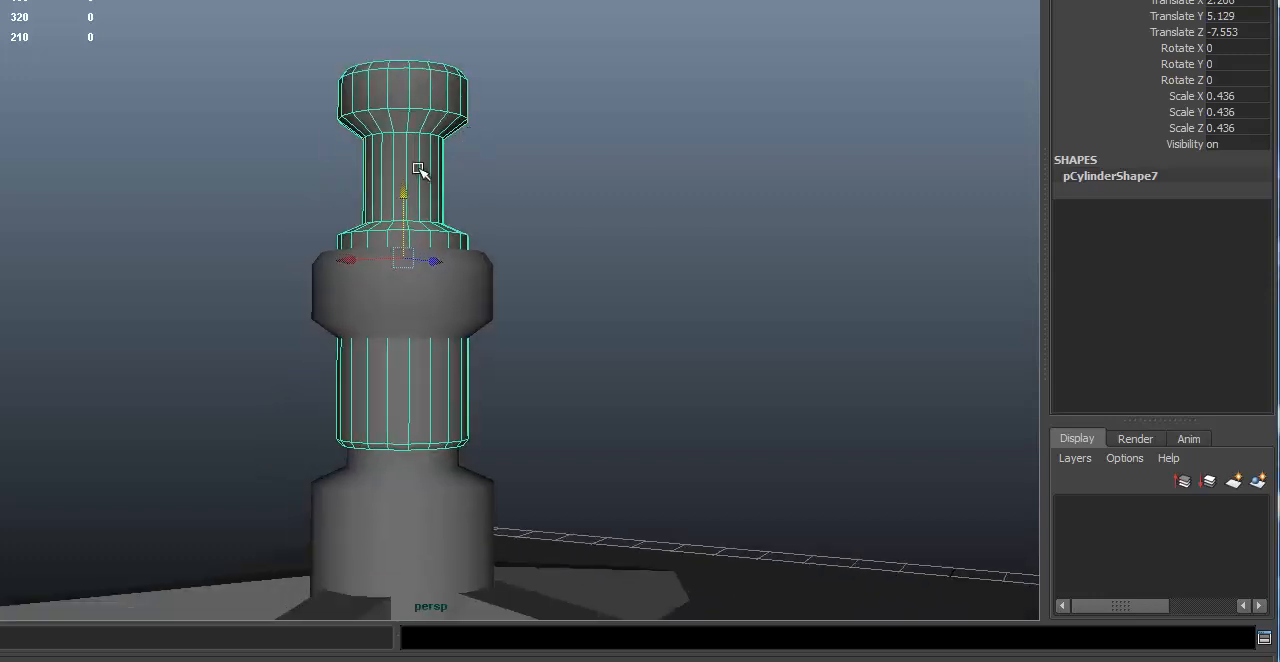
# Step: Raise the copy's bottom vertices until they are hidden inside the original column's cap, and return to object selection
pyautogui.moveTo(384, 419); pyautogui.dragTo(300, 419, button='right')
pyautogui.moveTo(214, 386); pyautogui.dragTo(809, 514)
pyautogui.moveTo(401, 380); pyautogui.dragTo(424, 216)
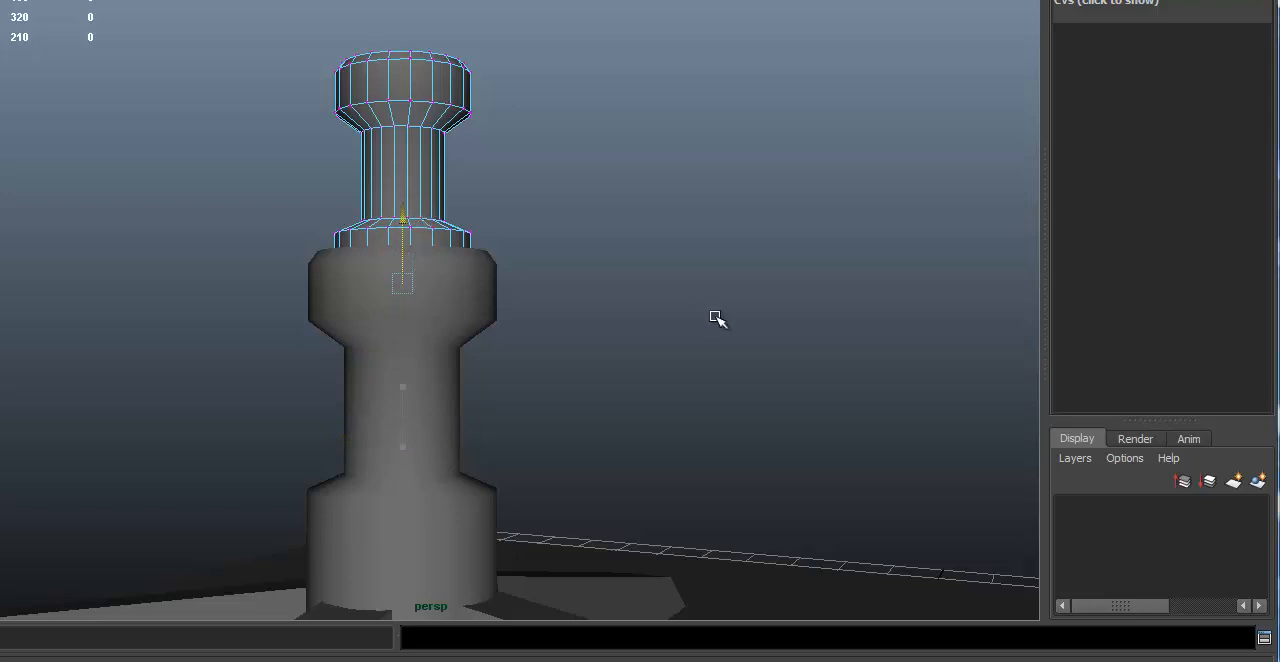
pyautogui.keyDown('alt'); pyautogui.moveTo(715, 317); pyautogui.dragTo(269, 295, button='right'); pyautogui.keyUp('alt')
pyautogui.keyDown('alt'); pyautogui.moveTo(269, 295); pyautogui.dragTo(335, 292); pyautogui.keyUp('alt')
pyautogui.click(671, 274)
pyautogui.keyDown('alt'); pyautogui.moveTo(440, 268); pyautogui.dragTo(580, 368); pyautogui.keyUp('alt')
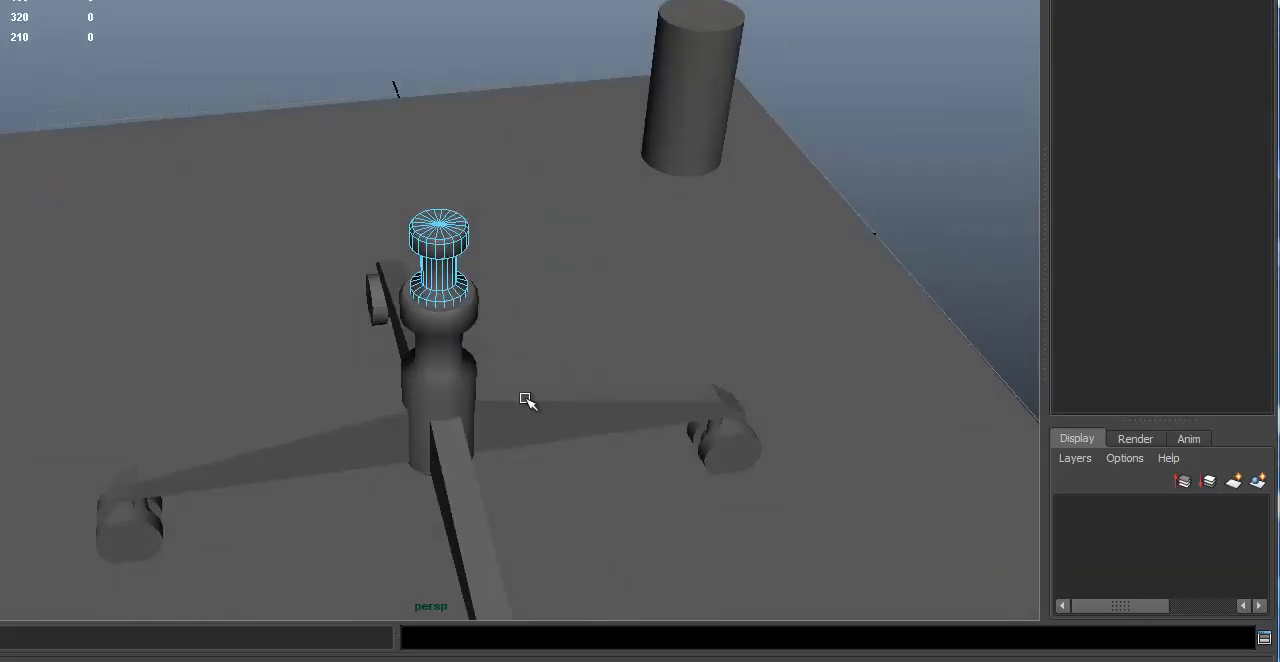
pyautogui.click(525, 403)
pyautogui.keyDown('alt'); pyautogui.moveTo(518, 400); pyautogui.dragTo(520, 262); pyautogui.keyUp('alt')
pyautogui.keyDown('alt'); pyautogui.moveTo(460, 250); pyautogui.dragTo(525, 237, button='right'); pyautogui.keyUp('alt')
pyautogui.click(478, 222)
pyautogui.click(458, 156)
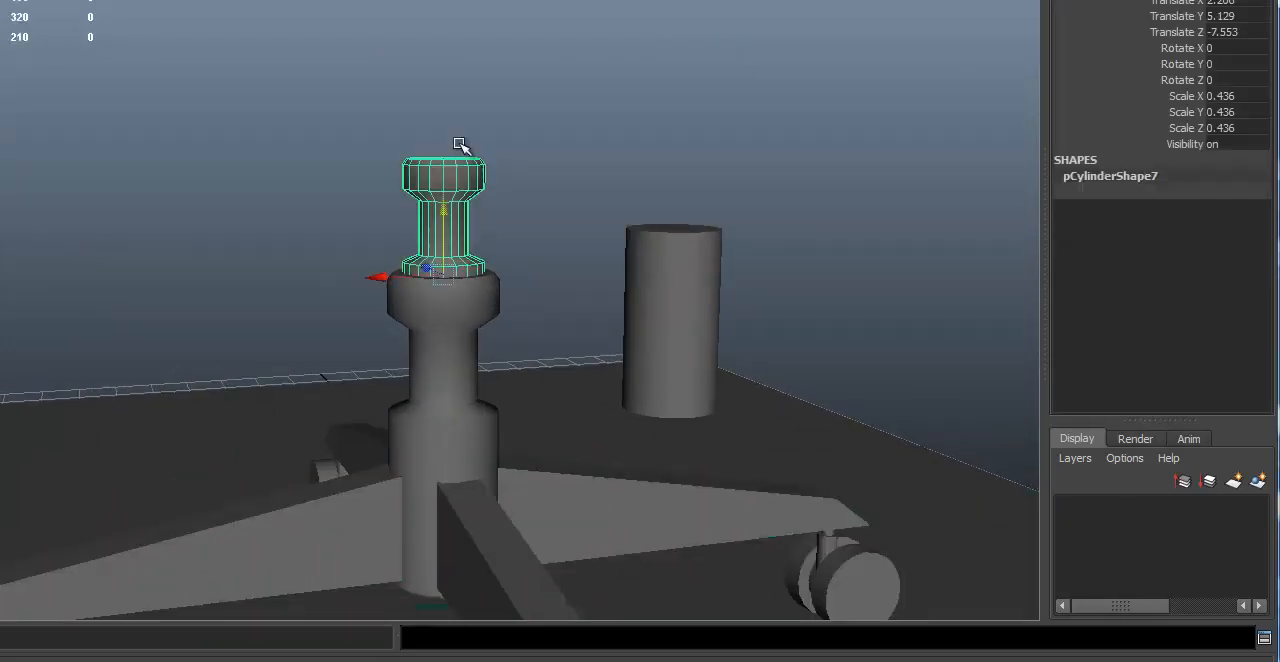
# Step: Squash the column copy to a Y scale of about 0.4 and lower its cap to shorten the neck
pyautogui.keyDown('alt'); pyautogui.moveTo(610, 250); pyautogui.dragTo(696, 221); pyautogui.keyUp('alt')
pyautogui.press('e')
pyautogui.press('r')
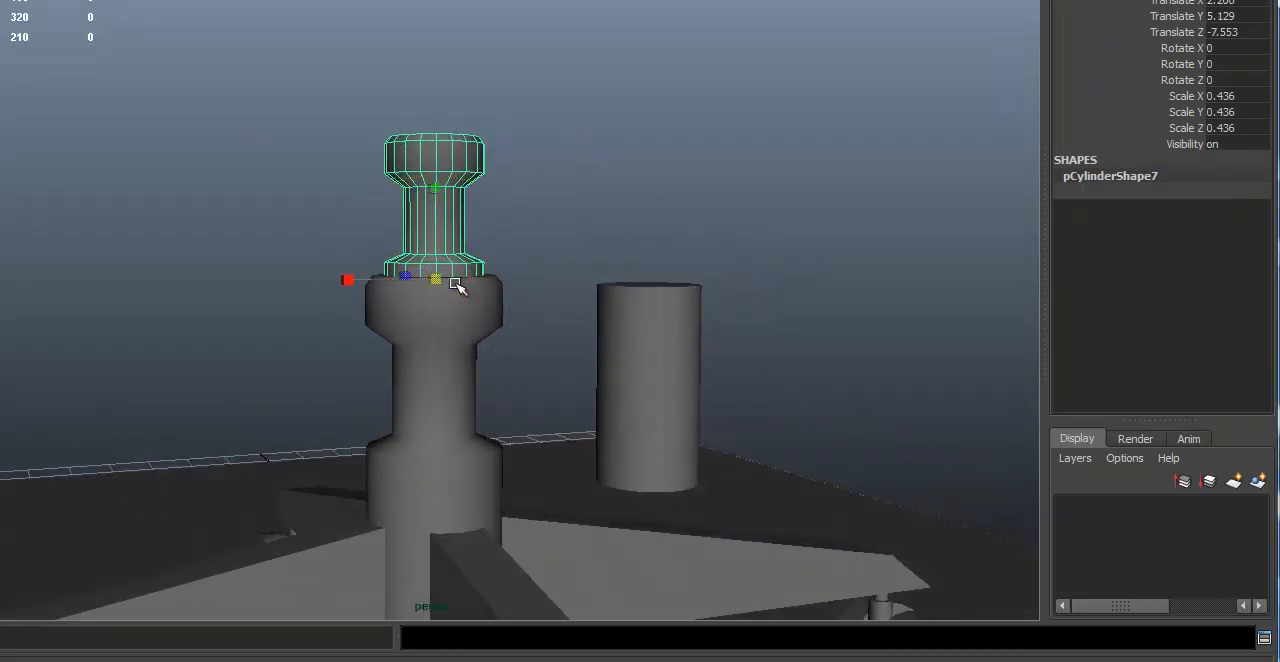
pyautogui.moveTo(436, 187); pyautogui.dragTo(375, 214)
pyautogui.moveTo(410, 112); pyautogui.dragTo(323, 76, button='right')
pyautogui.moveTo(444, 168); pyautogui.dragTo(542, 230)
pyautogui.moveTo(441, 116)
pyautogui.keyDown('alt'); pyautogui.mouseDown()
pyautogui.moveTo(407, 82)
pyautogui.moveTo(440, 134)
pyautogui.mouseUp(); pyautogui.keyUp('alt')
pyautogui.press('w')
pyautogui.press('F8')
# Step: Select the smaller column copy and delete it
pyautogui.click(834, 271)
pyautogui.keyDown('alt'); pyautogui.moveTo(852, 285); pyautogui.dragTo(560, 300, button='right'); pyautogui.keyUp('alt')
pyautogui.keyDown('alt'); pyautogui.moveTo(480, 312); pyautogui.dragTo(850, 345); pyautogui.keyUp('alt')
pyautogui.keyDown('alt'); pyautogui.moveTo(890, 355); pyautogui.dragTo(940, 355, button='right'); pyautogui.keyUp('alt')
pyautogui.keyDown('alt'); pyautogui.moveTo(830, 336); pyautogui.dragTo(740, 324); pyautogui.keyUp('alt')
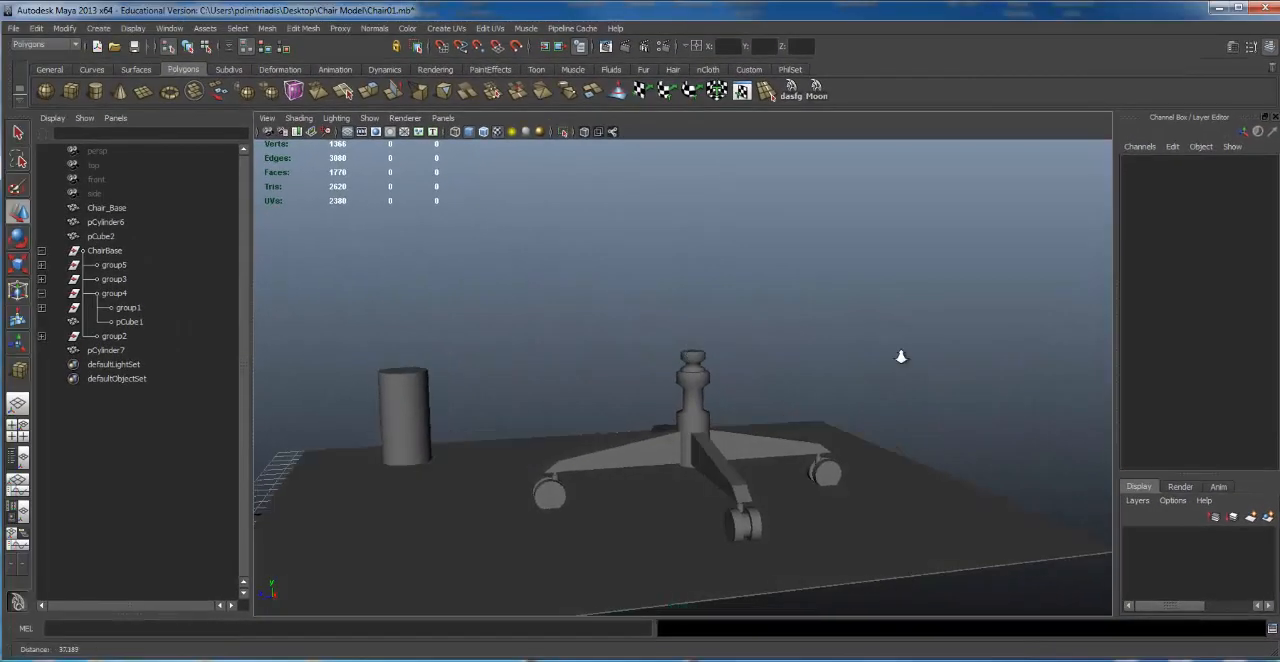
pyautogui.click(737, 324)
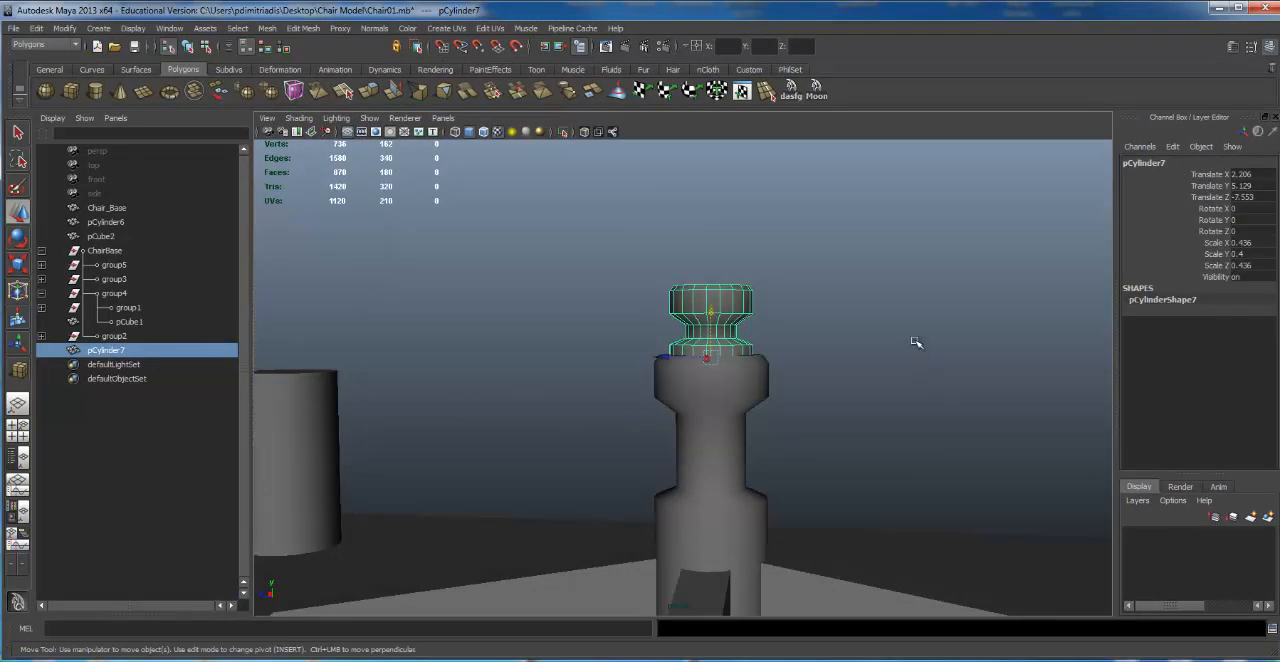
pyautogui.press('Delete')
# Step: Select the original central column and review it together with the four legs
pyautogui.click(730, 362)
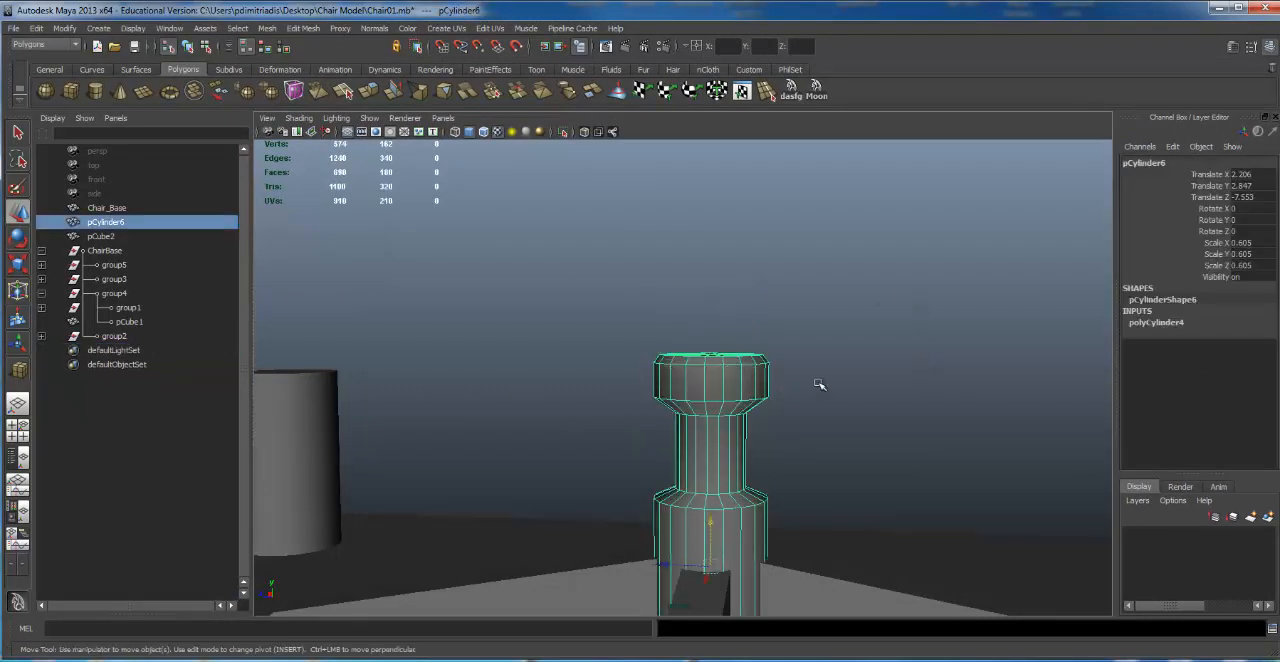
pyautogui.keyDown('alt'); pyautogui.moveTo(789, 332); pyautogui.dragTo(735, 331, button='right'); pyautogui.keyUp('alt')
pyautogui.keyDown('alt'); pyautogui.moveTo(794, 331); pyautogui.dragTo(809, 355); pyautogui.keyUp('alt')
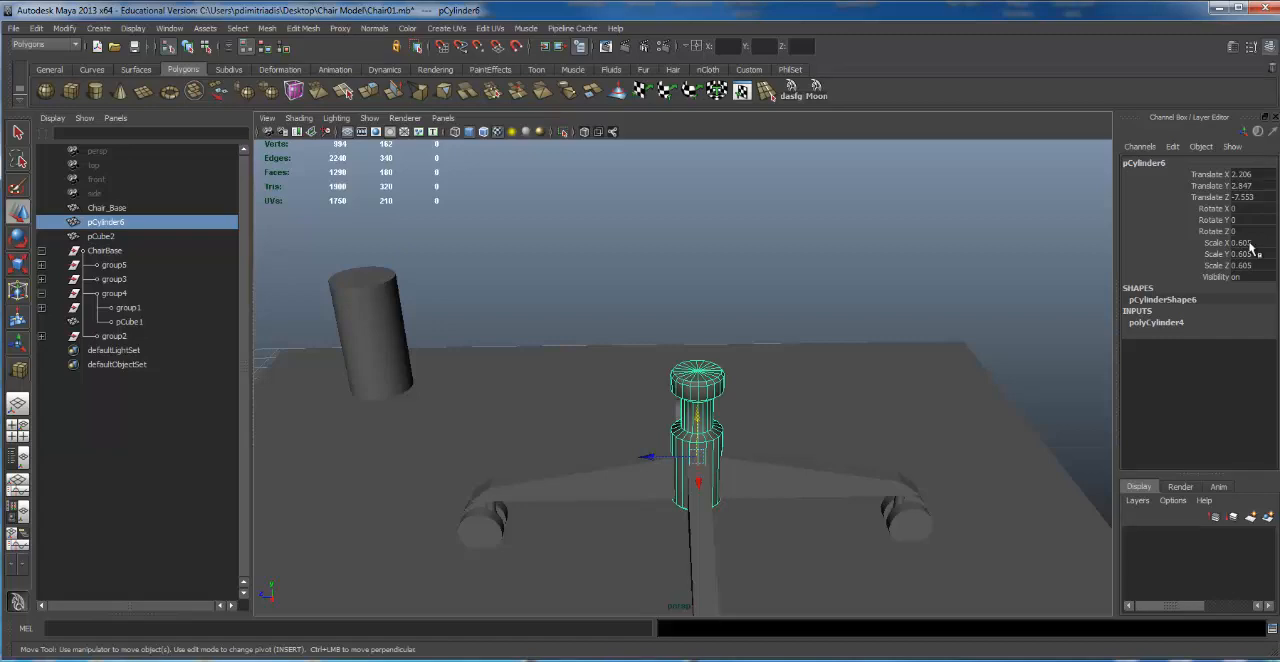
pyautogui.keyDown('alt'); pyautogui.moveTo(640, 337); pyautogui.dragTo(278, 162); pyautogui.keyUp('alt')
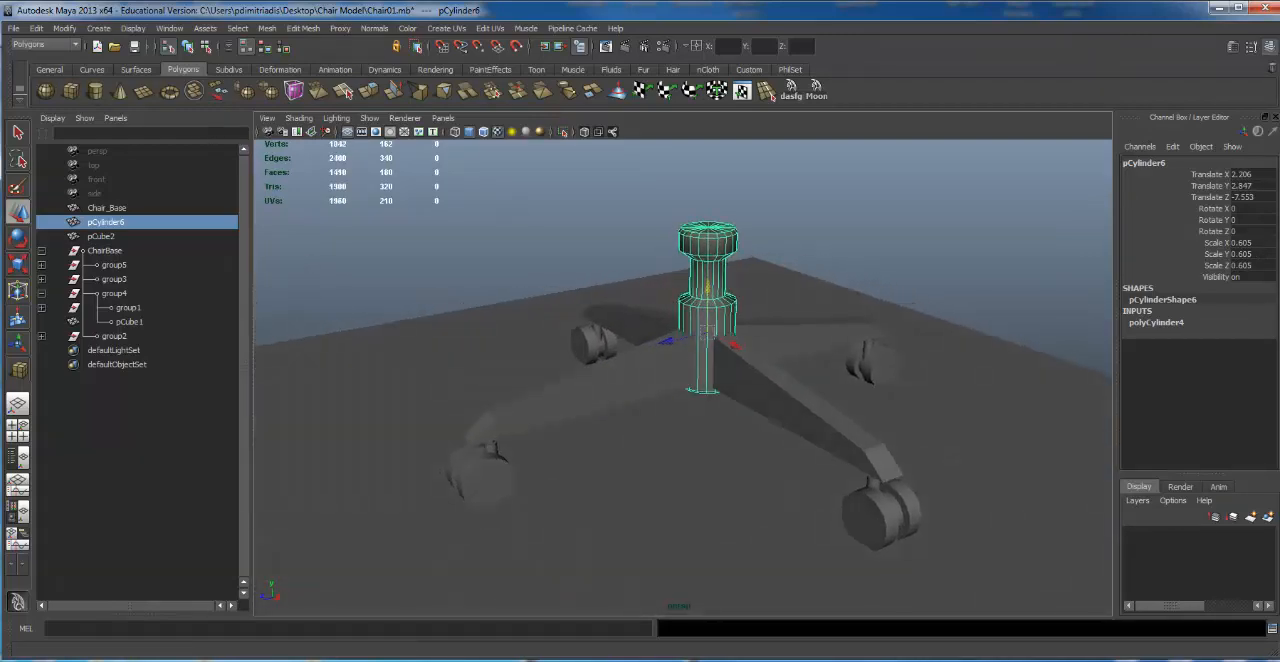
# Step: Save the scene as a new version named Chair02.mb in the Chair Model folder
pyautogui.click(11, 28)
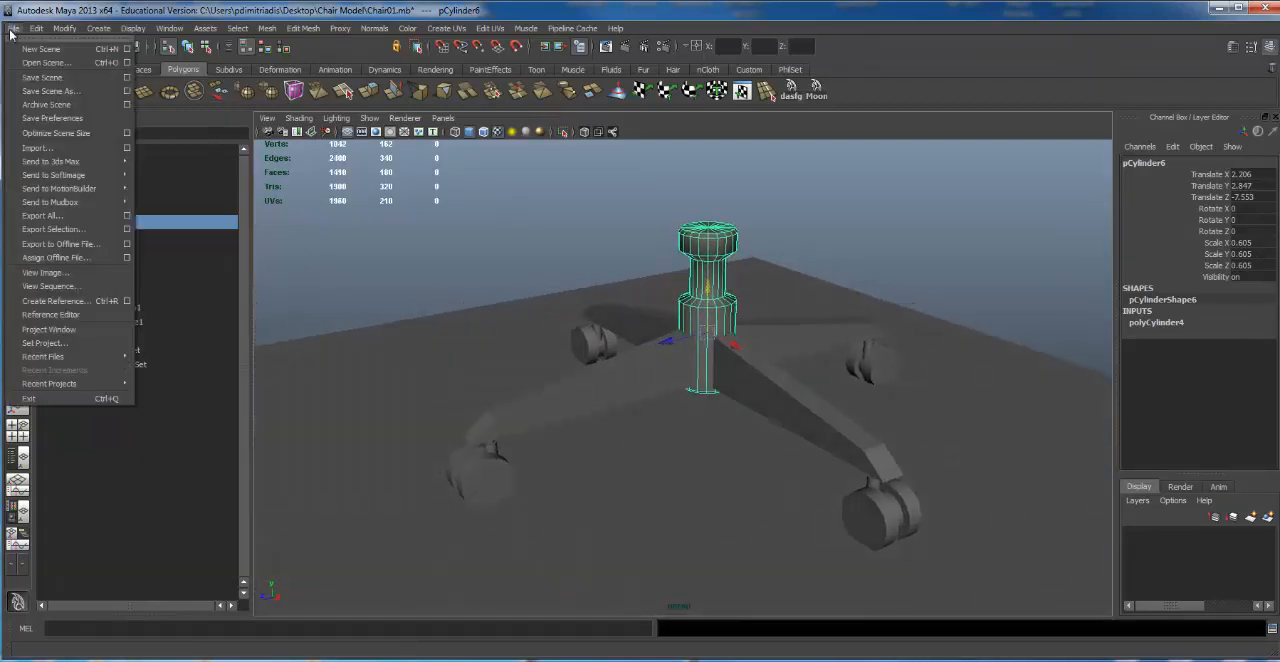
pyautogui.click(52, 91)
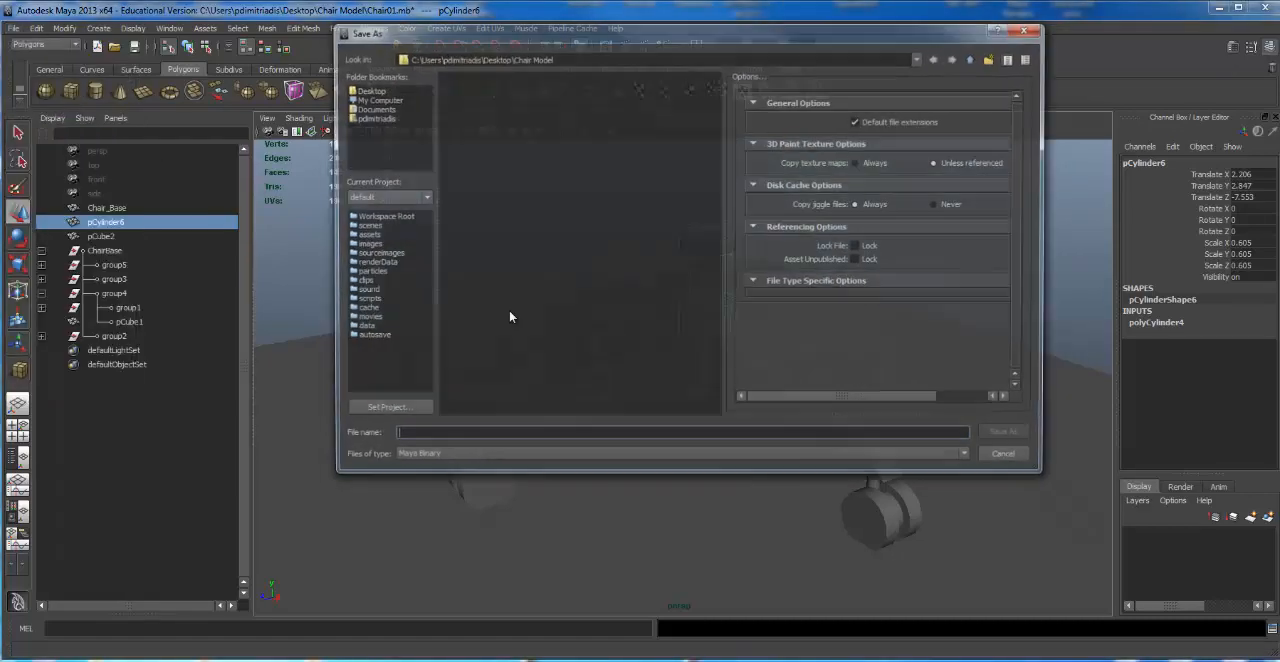
pyautogui.click(466, 89)
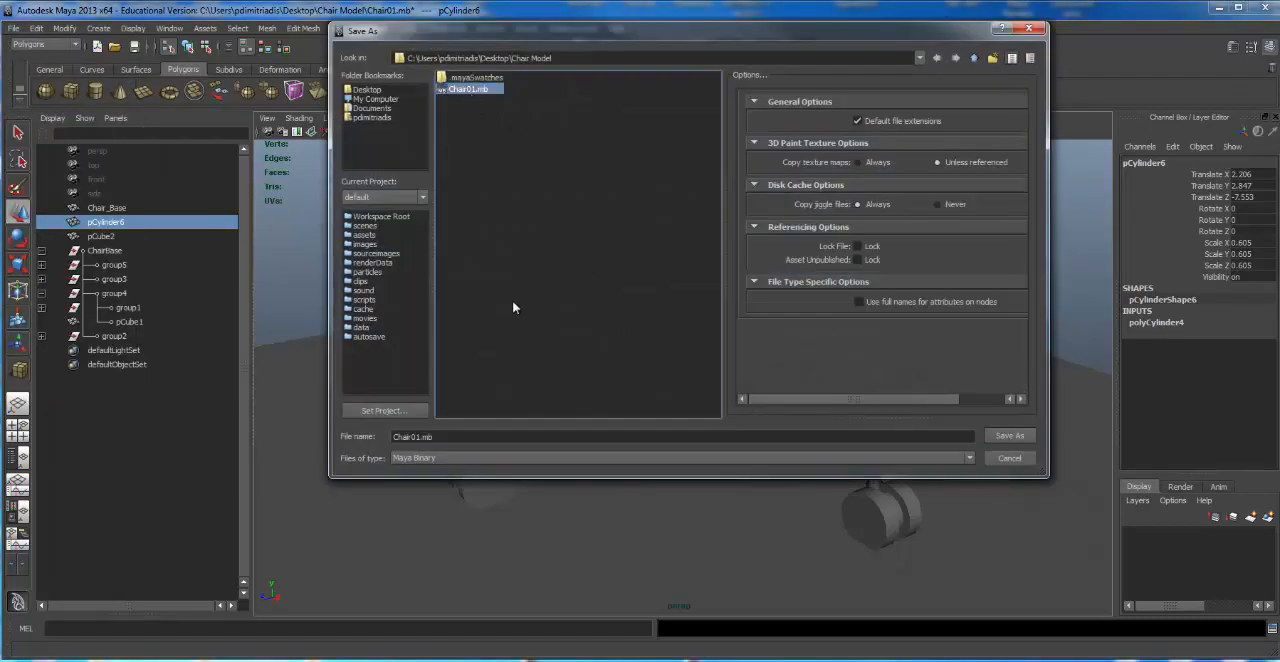
pyautogui.click(456, 437)
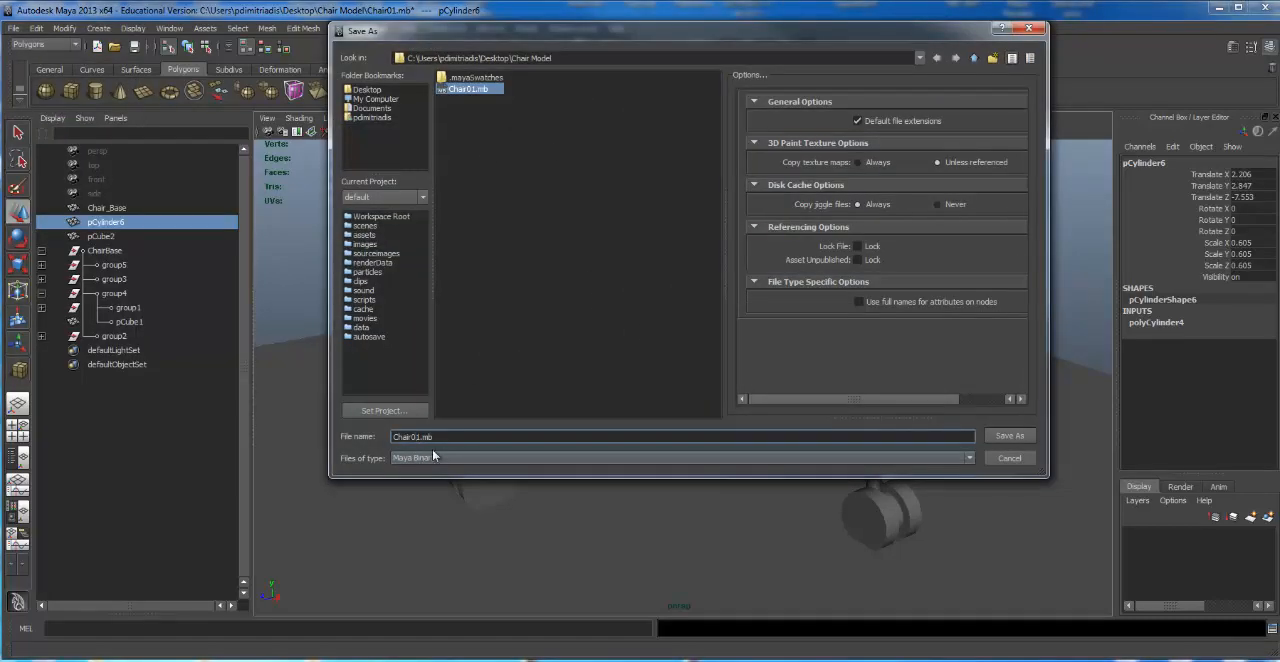
pyautogui.press('BackSpace')
pyautogui.write('2')
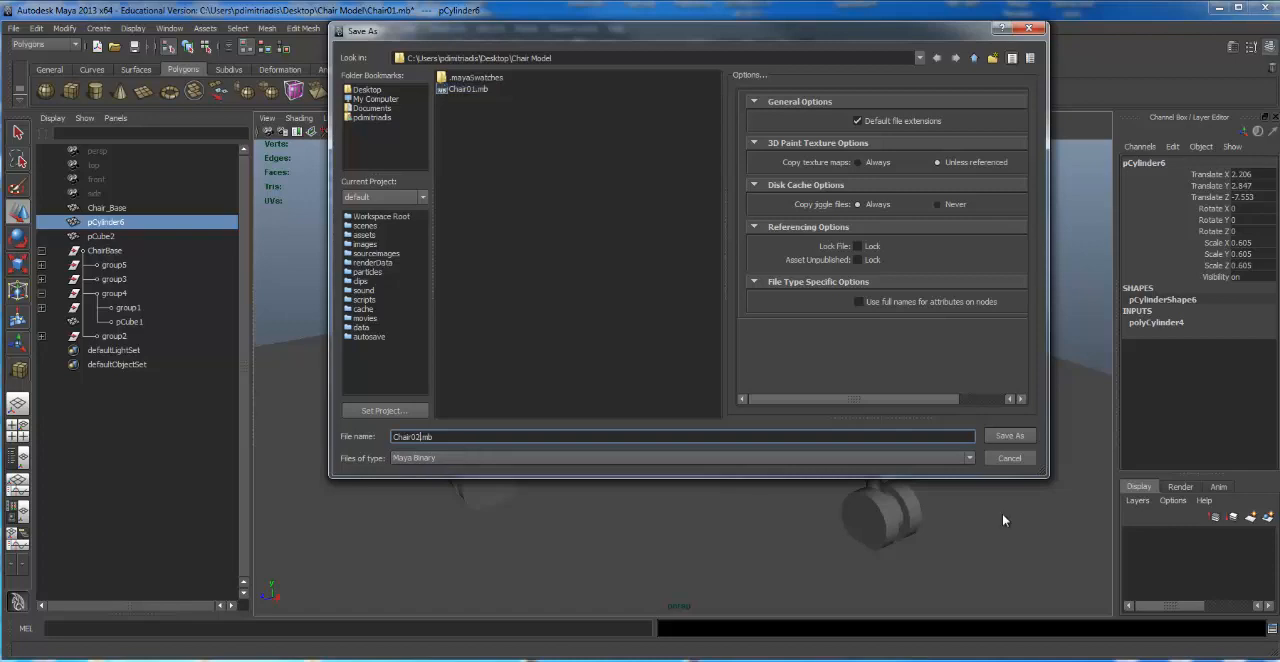
pyautogui.click(1008, 437)
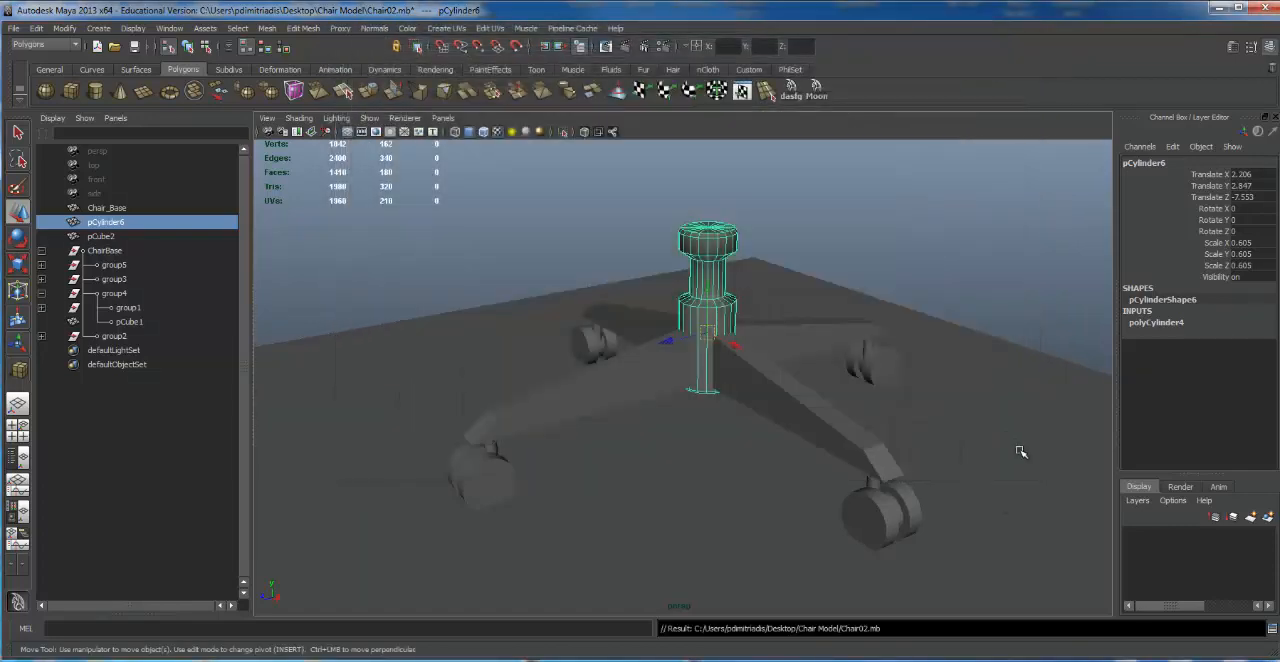
# Step: Check the saved scene files in the Chair Model folder on the desktop and return to Maya
pyautogui.click(1220, 8)
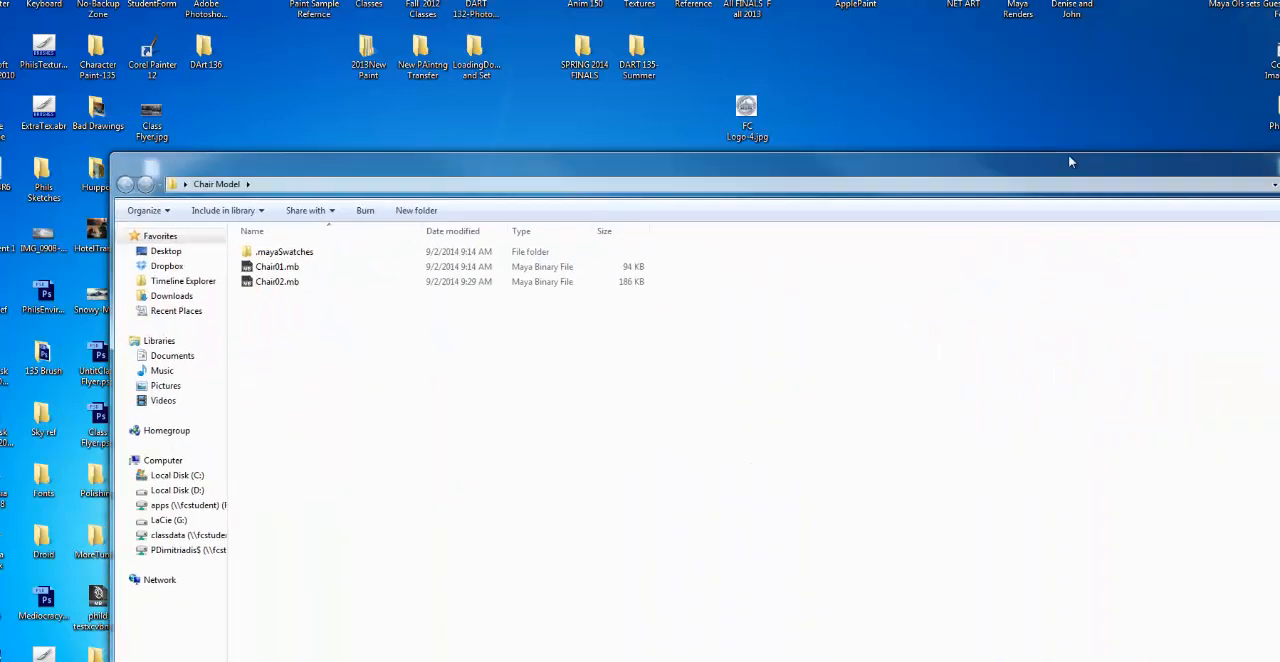
pyautogui.moveTo(1068, 154); pyautogui.dragTo(950, 40)
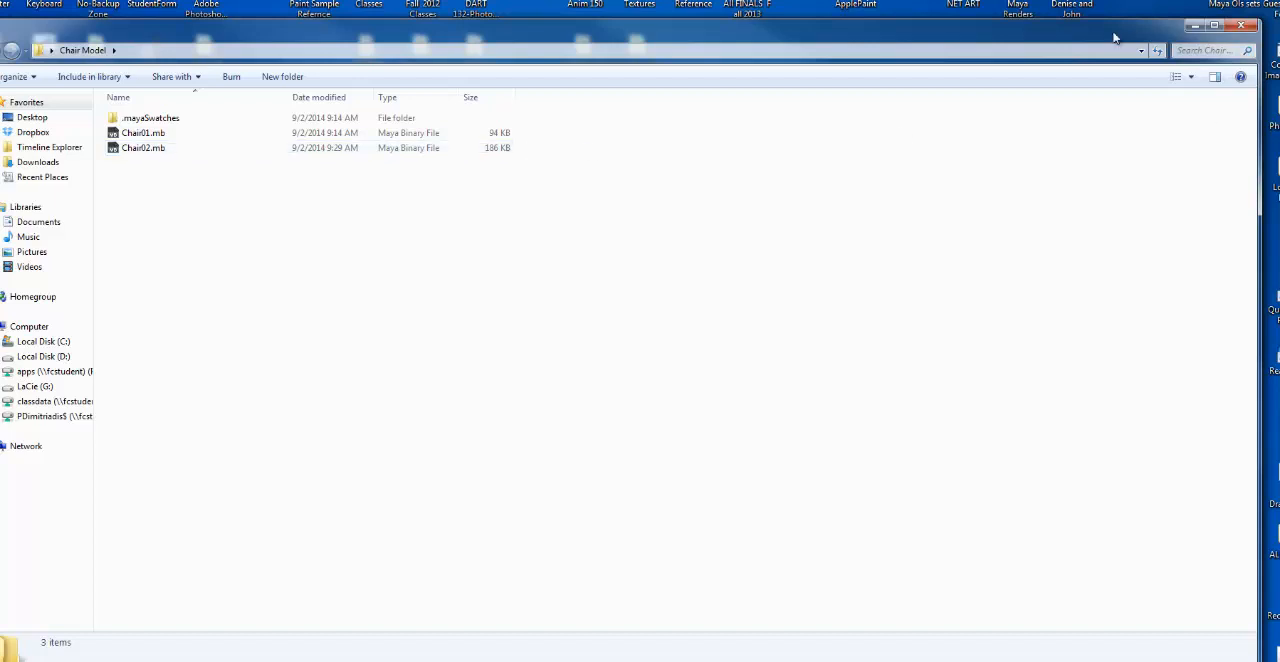
pyautogui.click(1192, 27)
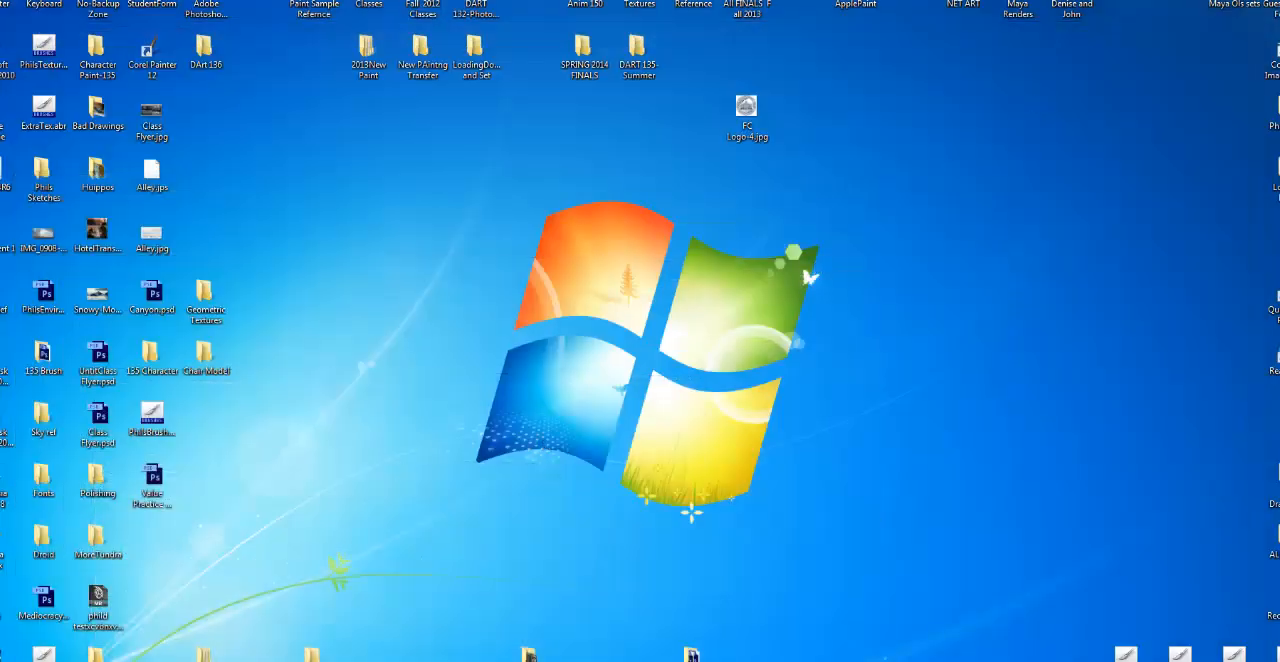
pyautogui.click(400, 660)
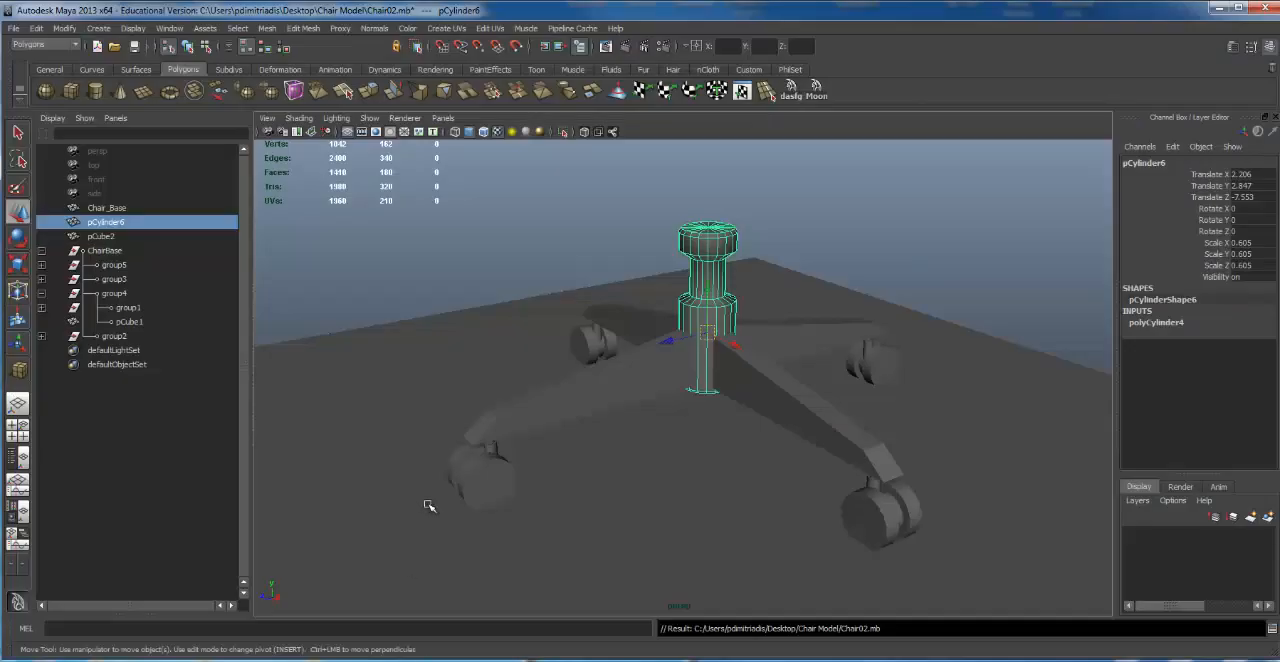